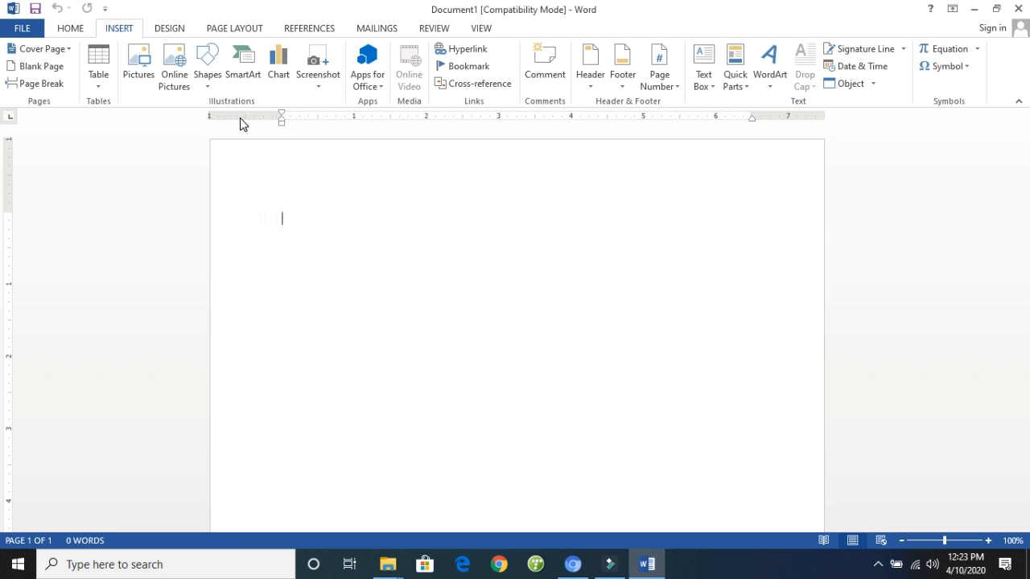
click(280, 125)
click(359, 199)
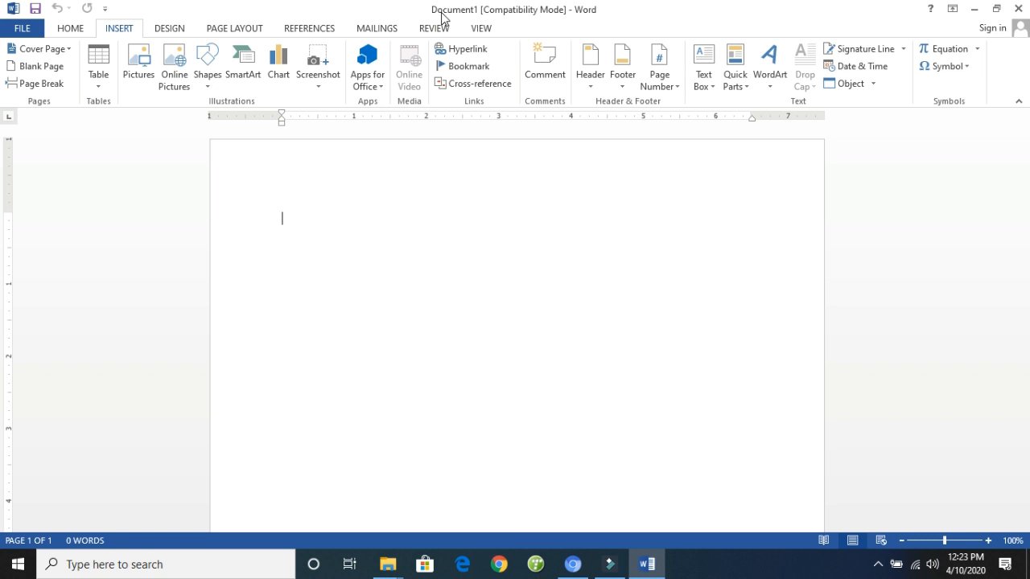
- Set the document's title property to "CV"
click(36, 35)
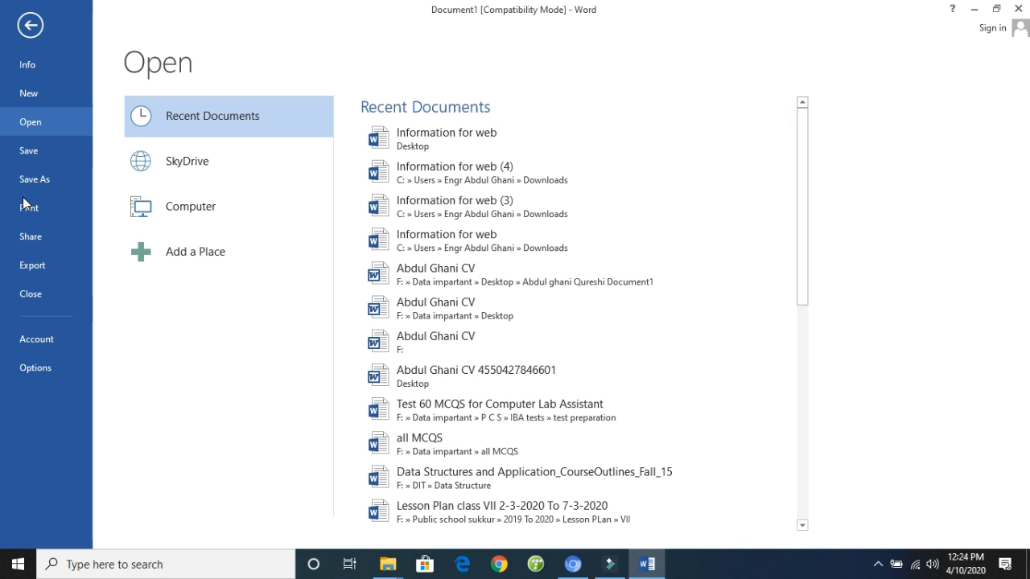
click(22, 69)
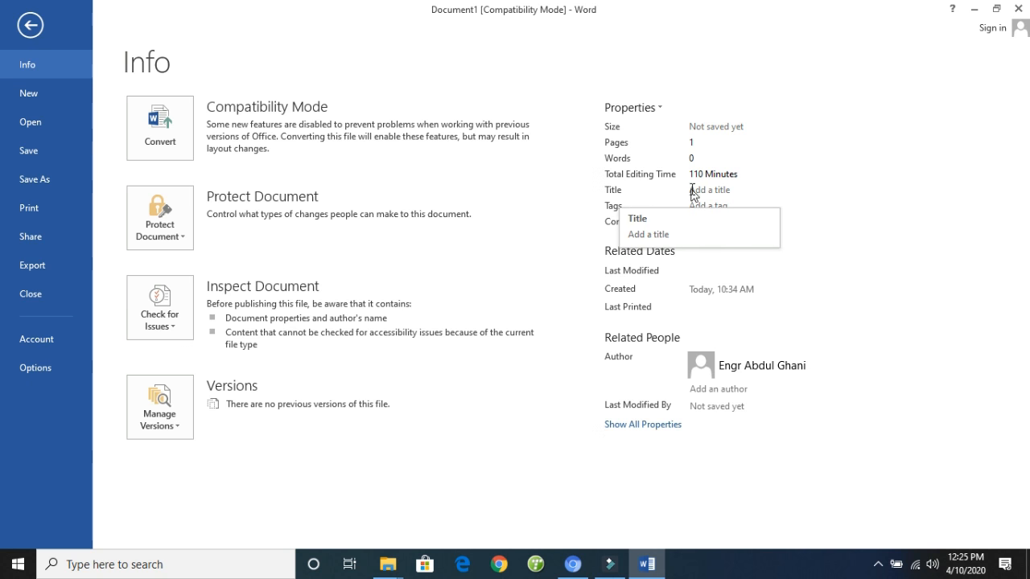
click(723, 189)
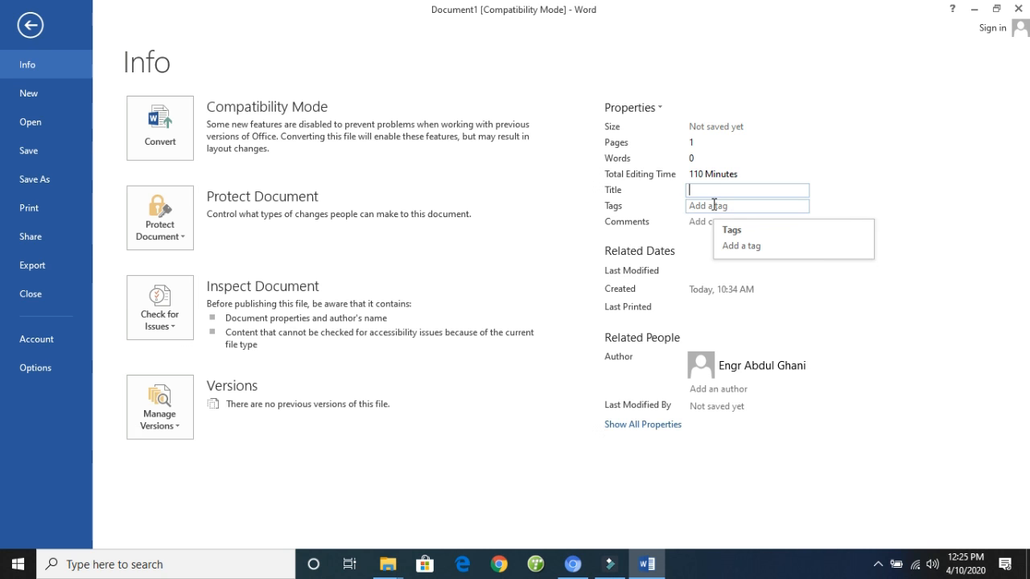
click(706, 193)
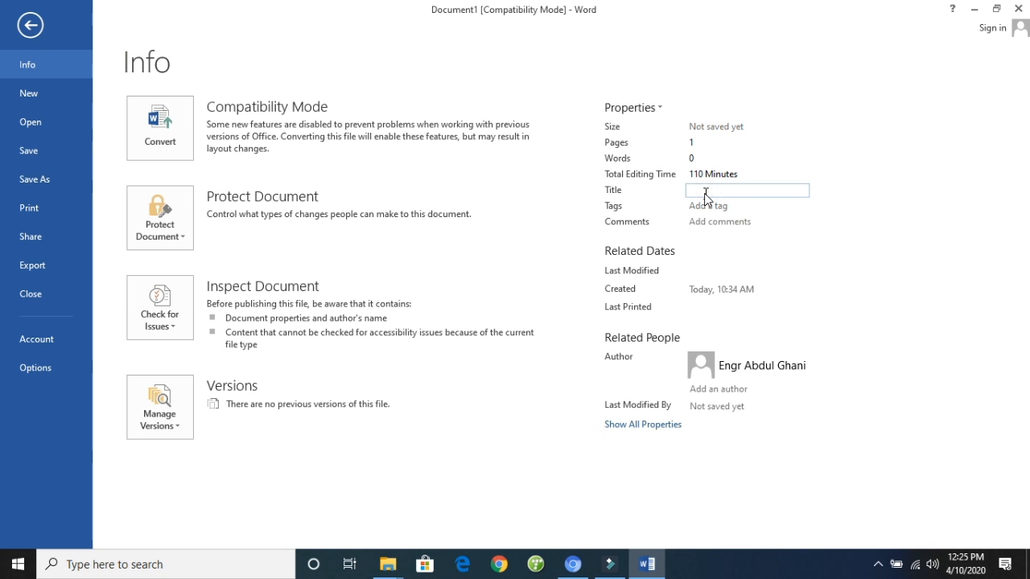
text(CV)
- Add the tag "Jobs" to the document's properties
click(702, 205)
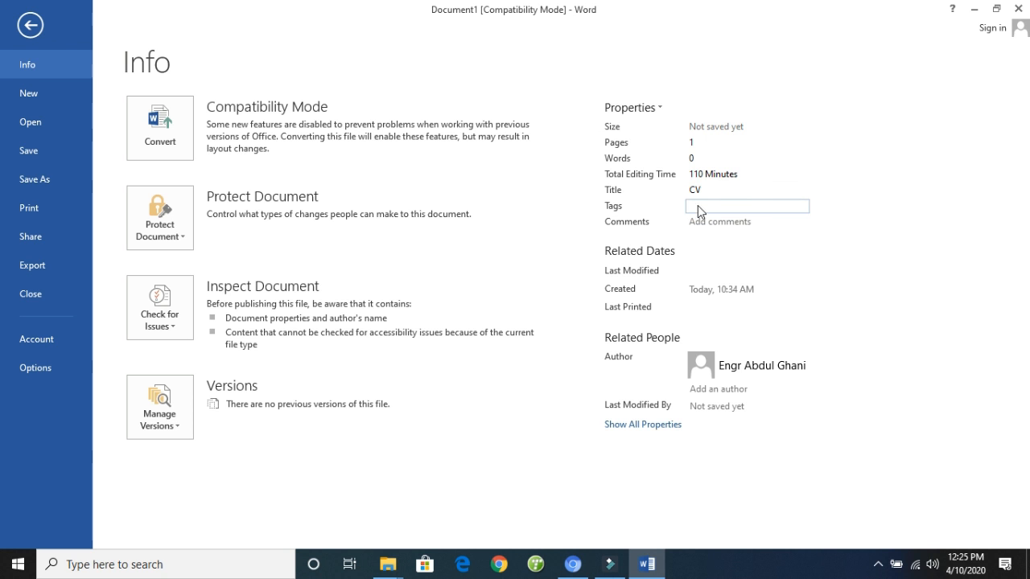
text(jO)
key(BackSpace)
key(BackSpace)
text(Jobs)
- Enter the comment "In this file we will make CV document" in the document's properties
click(712, 224)
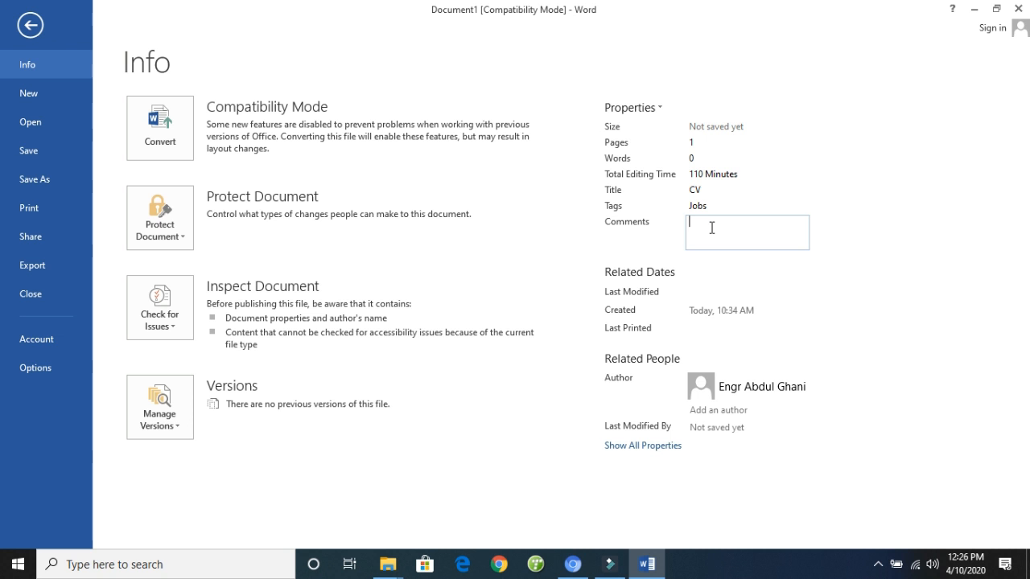
text(In this file we will make)
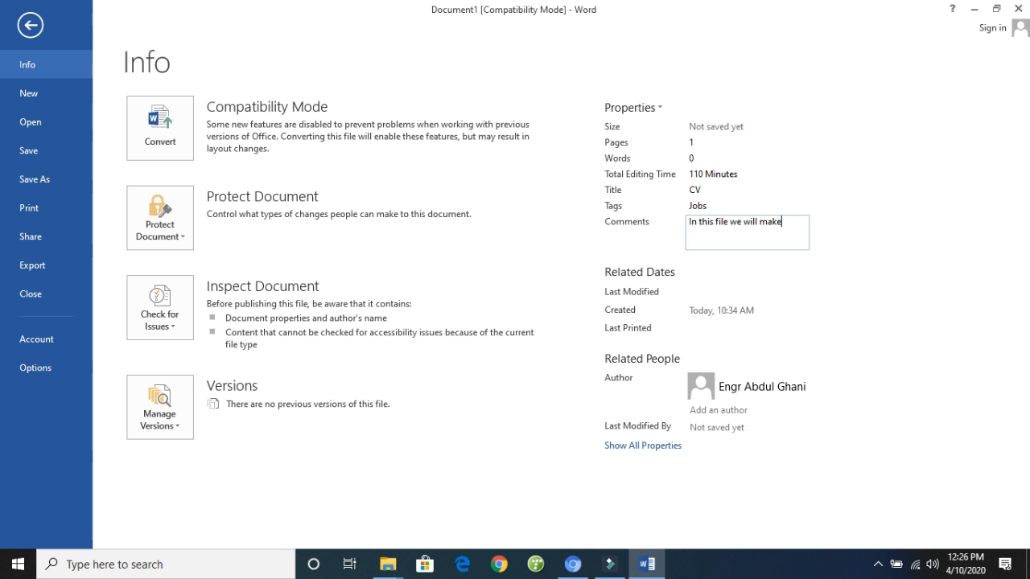
text( CV document)
click(680, 275)
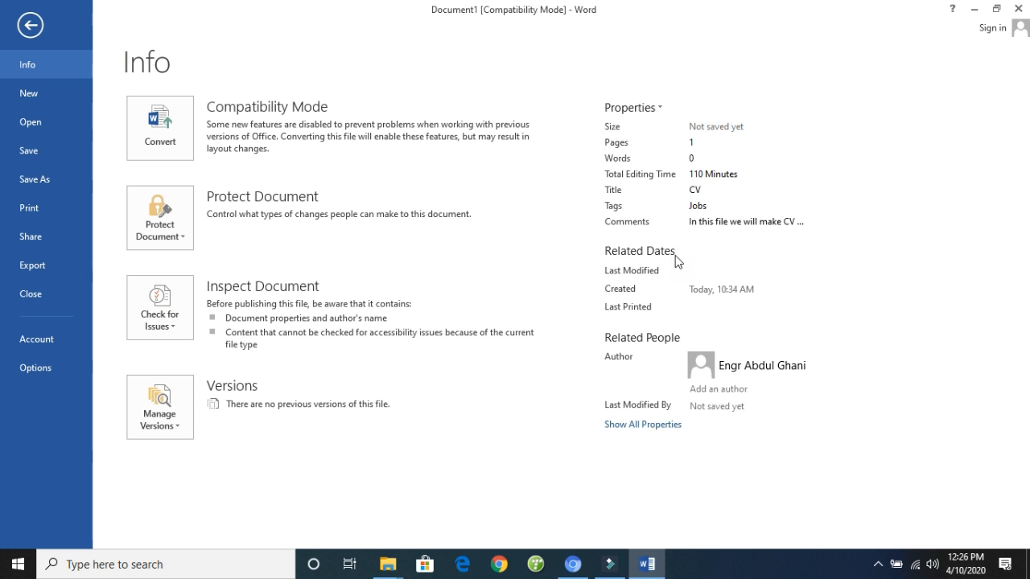
- Examine the document's related dates, related people and full property list, and return to the short property list
mouse_move(651, 276)
mouse_move(624, 304)
mouse_move(632, 322)
click(736, 391)
click(635, 426)
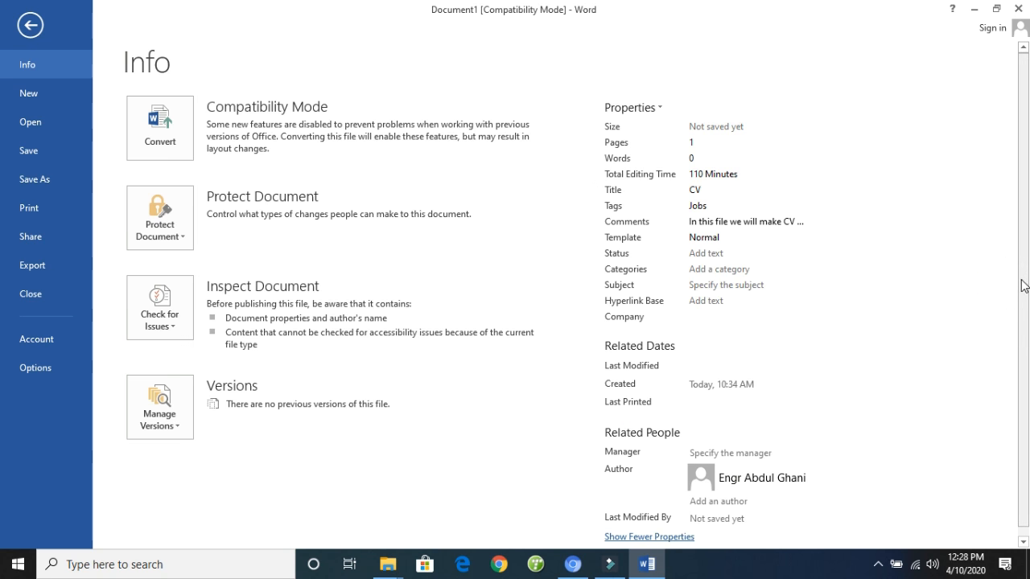
scroll(1024, 286, down, 1)
click(719, 488)
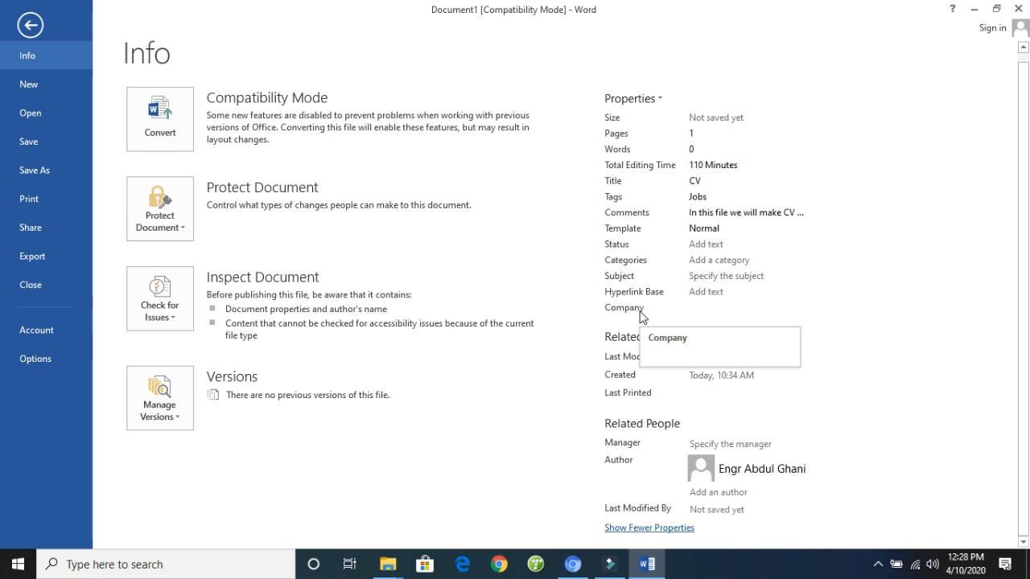
click(636, 533)
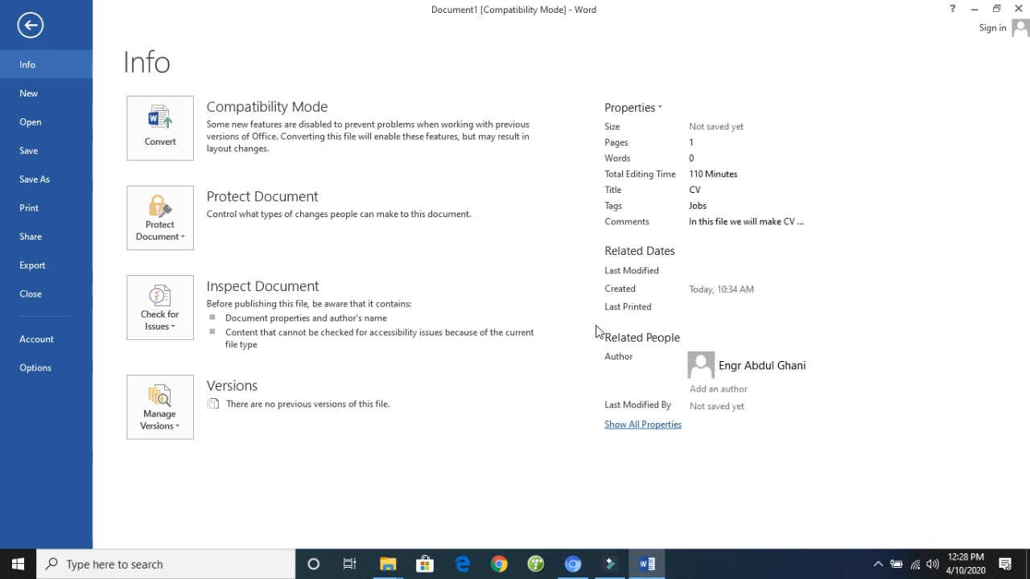
click(632, 427)
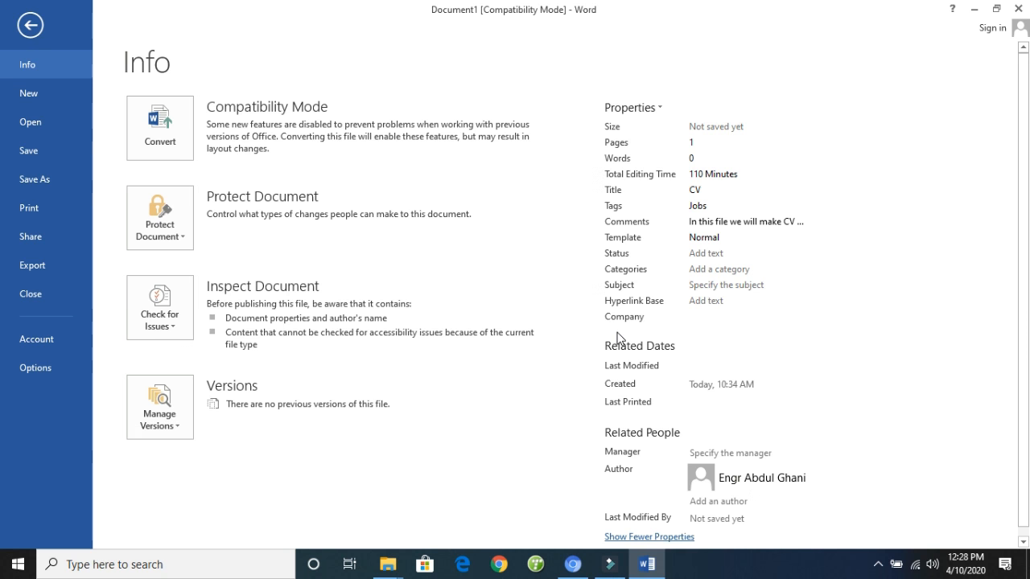
click(640, 537)
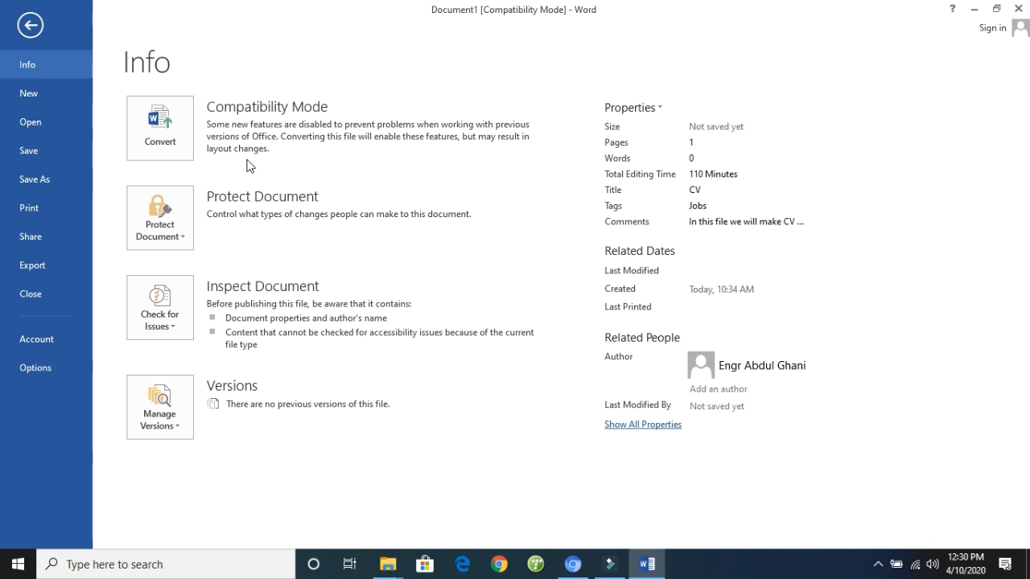
click(159, 142)
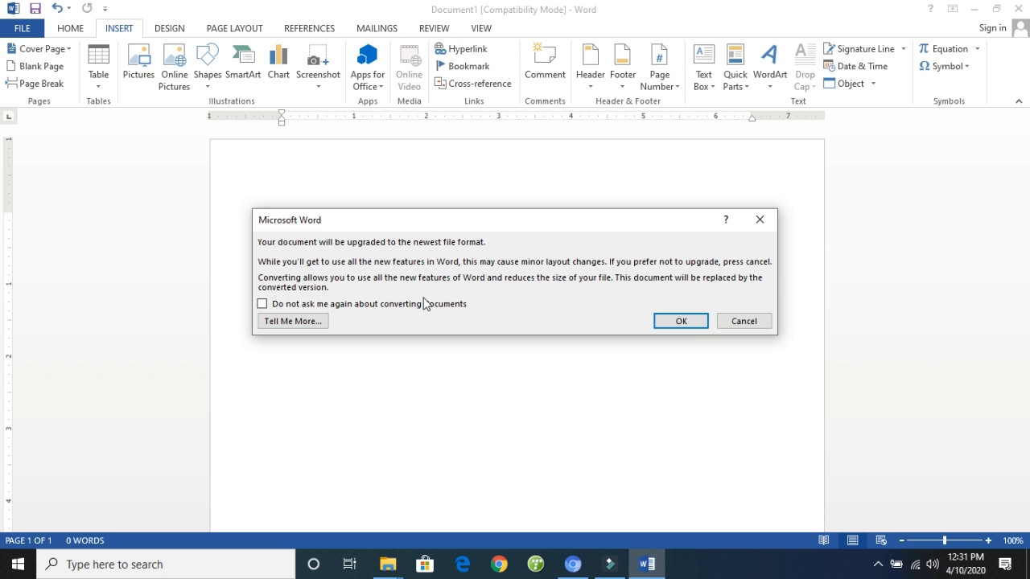
click(738, 322)
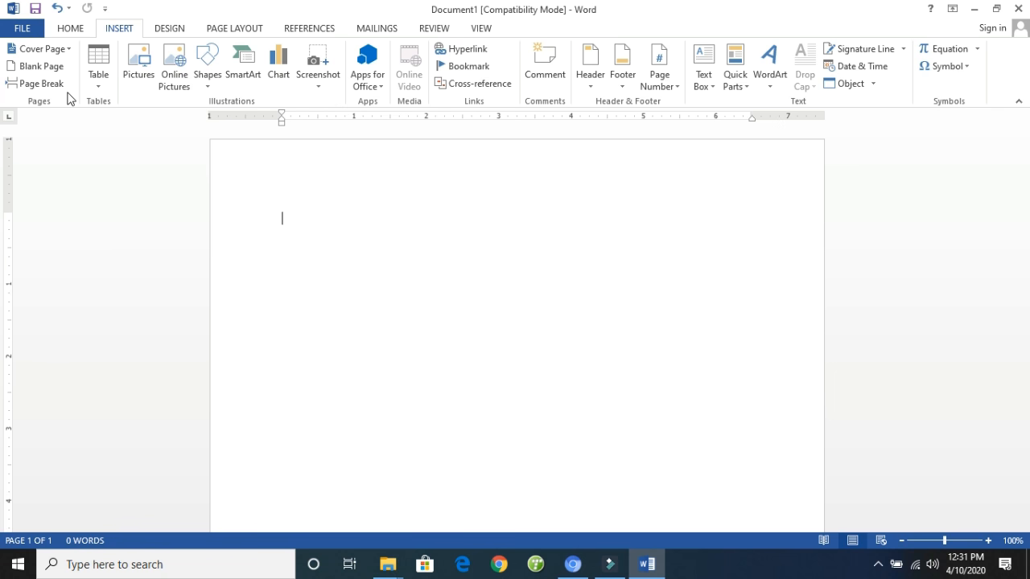
click(24, 30)
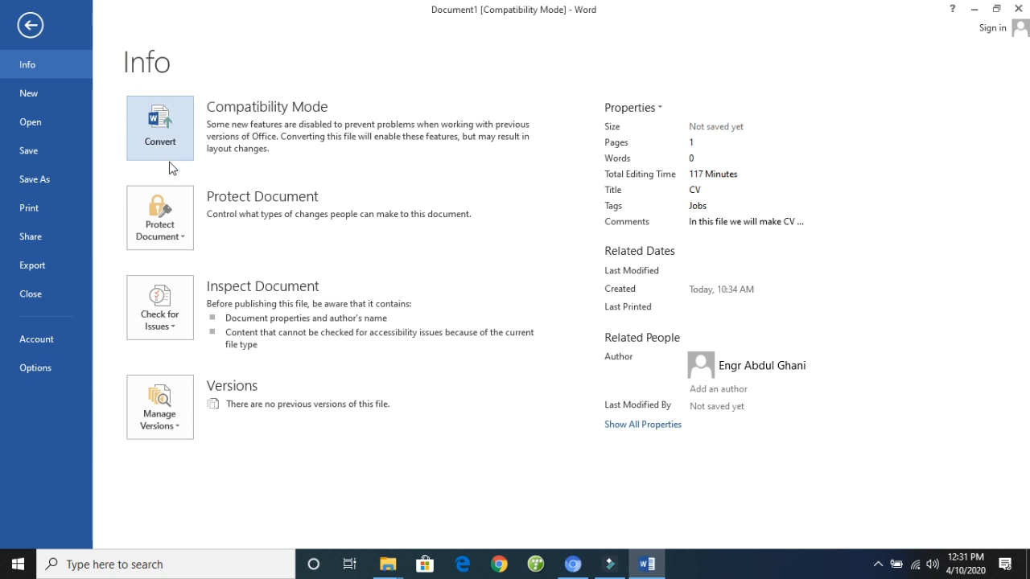
- Review the document protection options and mark the document as final, agreeing to save it
click(179, 223)
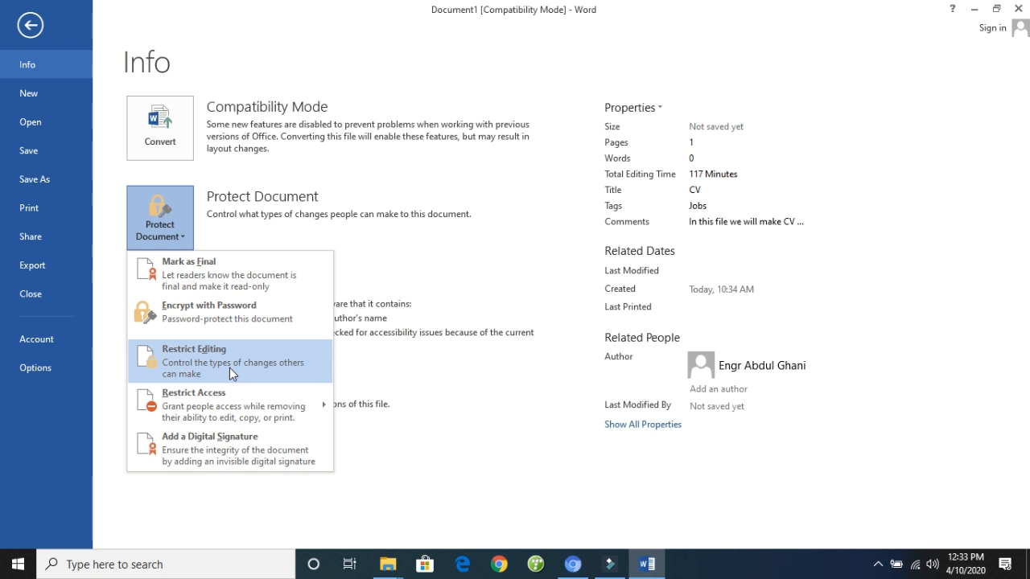
mouse_move(225, 393)
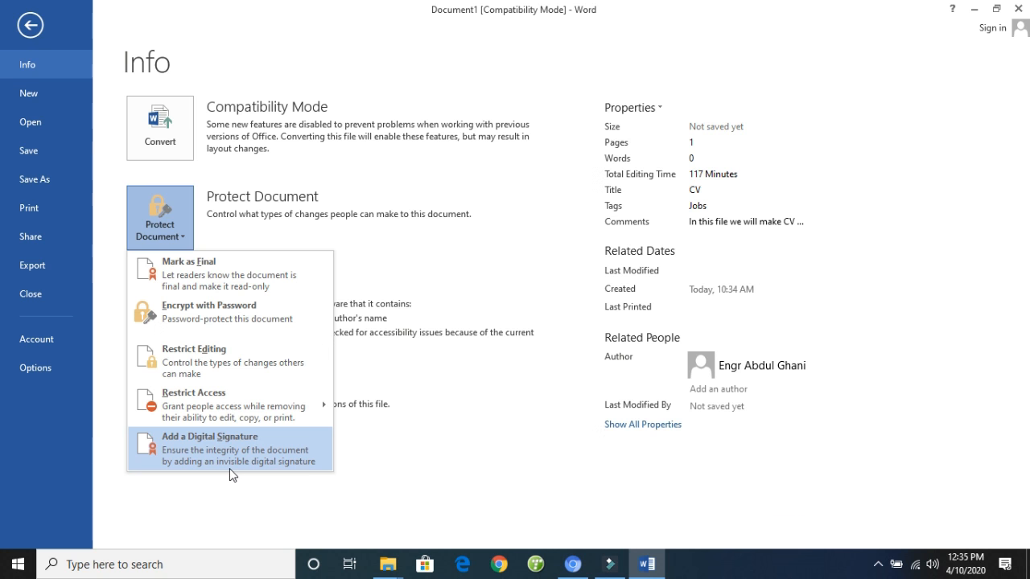
click(185, 288)
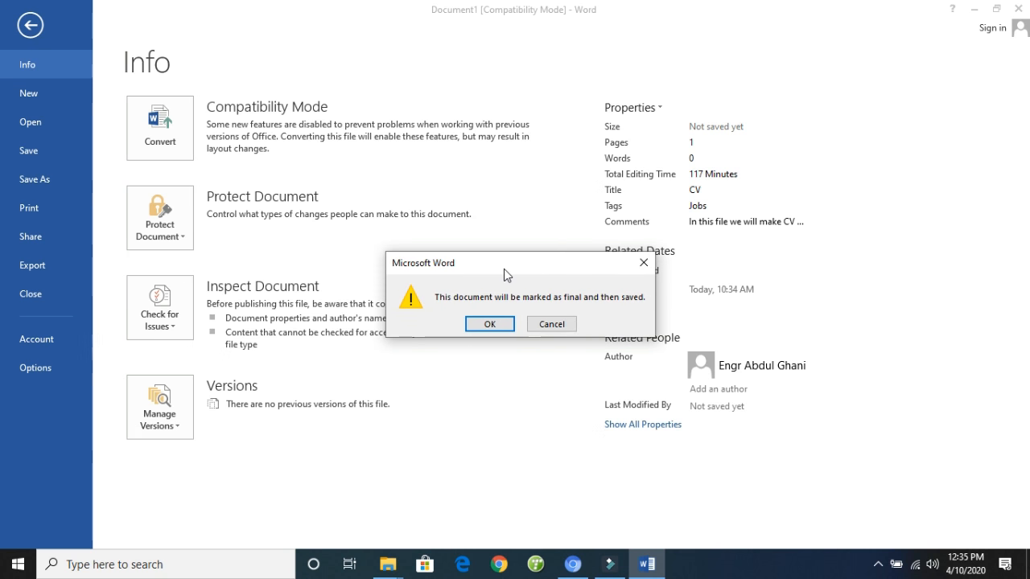
click(506, 326)
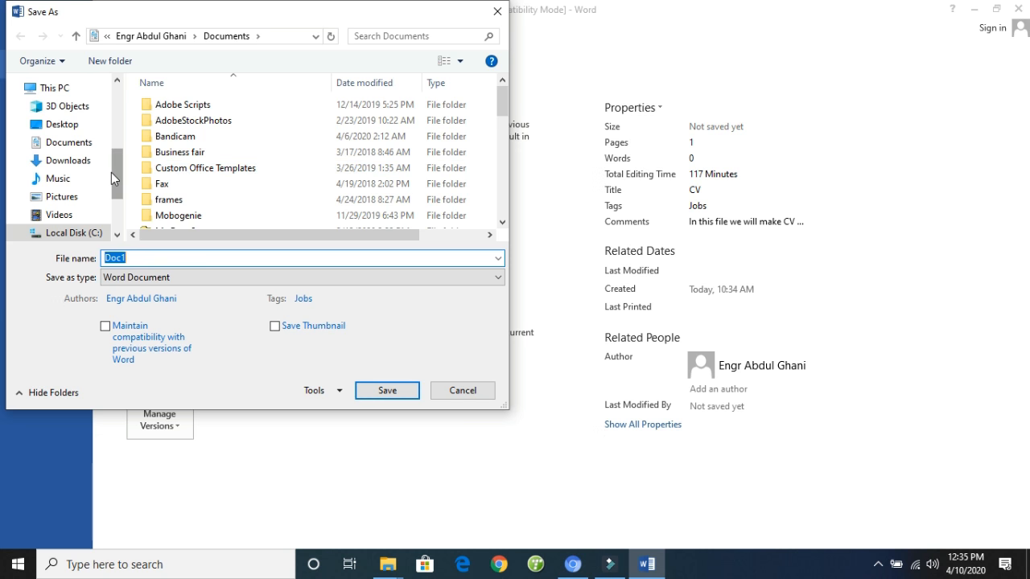
- Save the document to the Desktop as "ms word 2013" in Word Document format, accepting the upgrade to the newest file format
drag(113, 176, 113, 104)
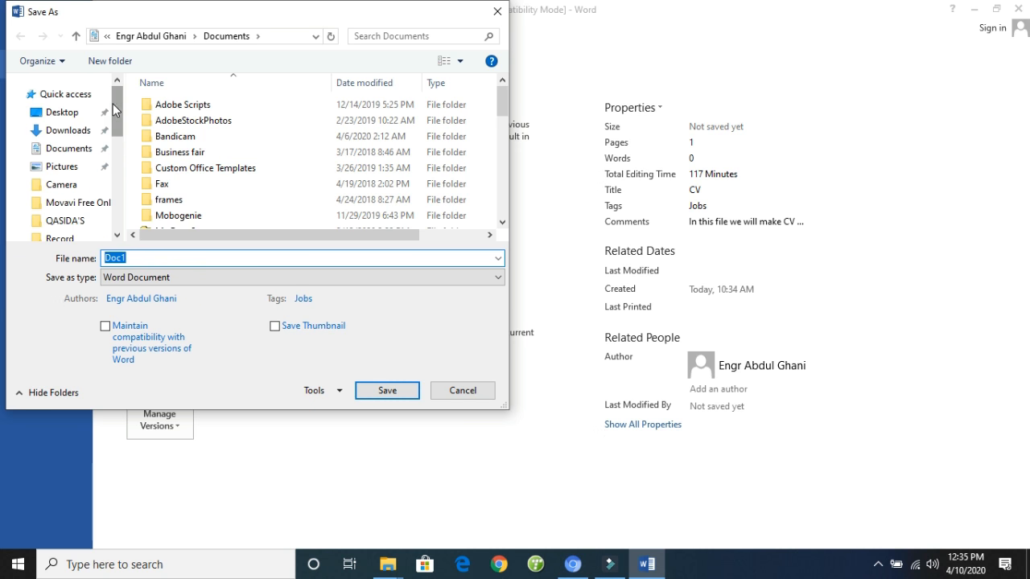
click(85, 113)
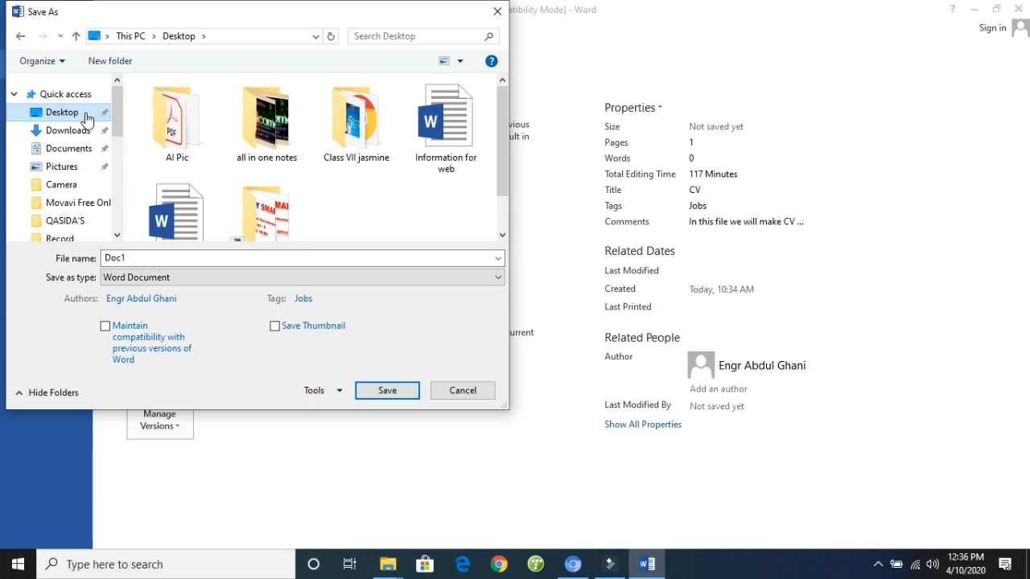
double_click(144, 259)
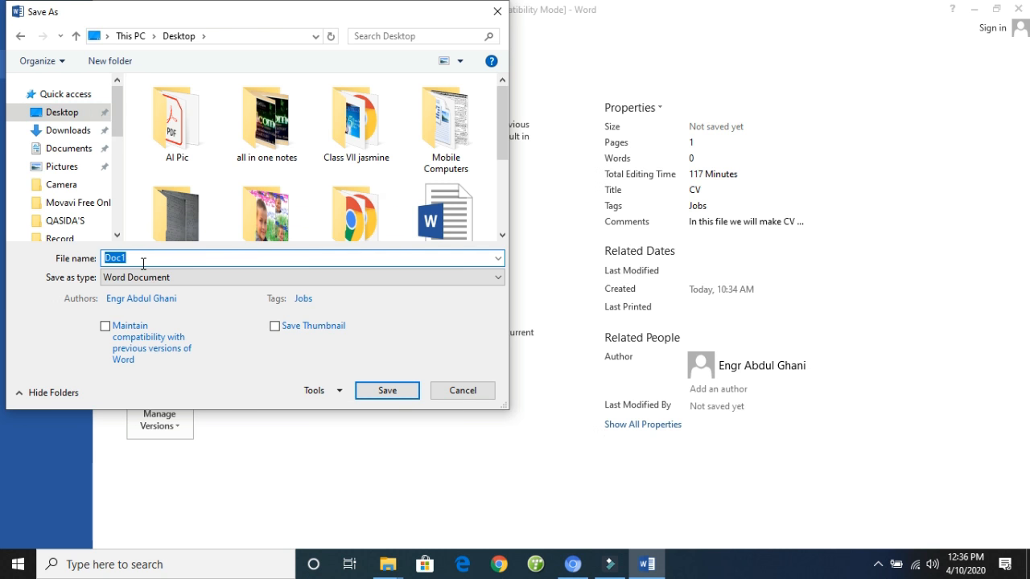
text(ms word 2013)
click(361, 391)
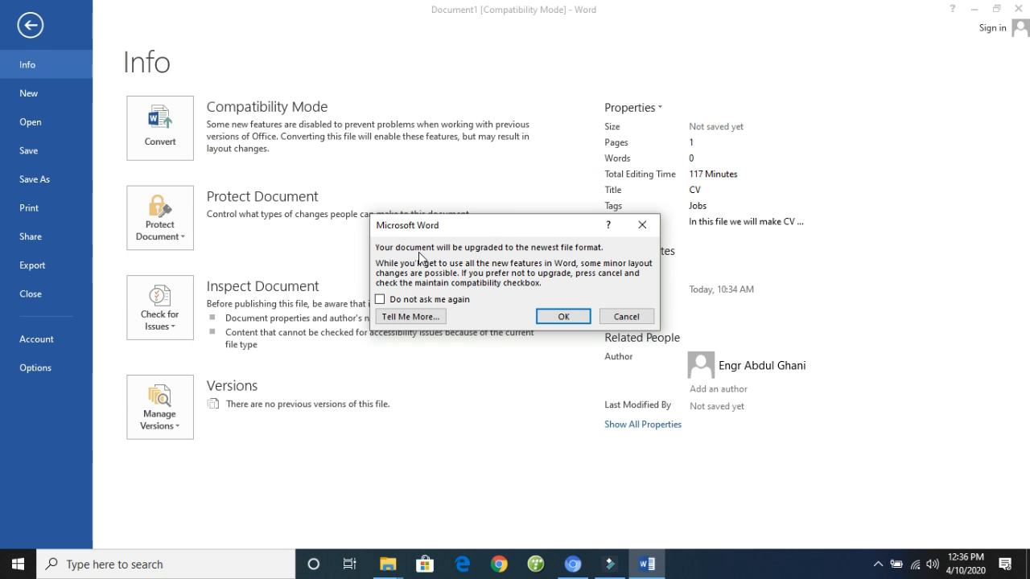
click(566, 320)
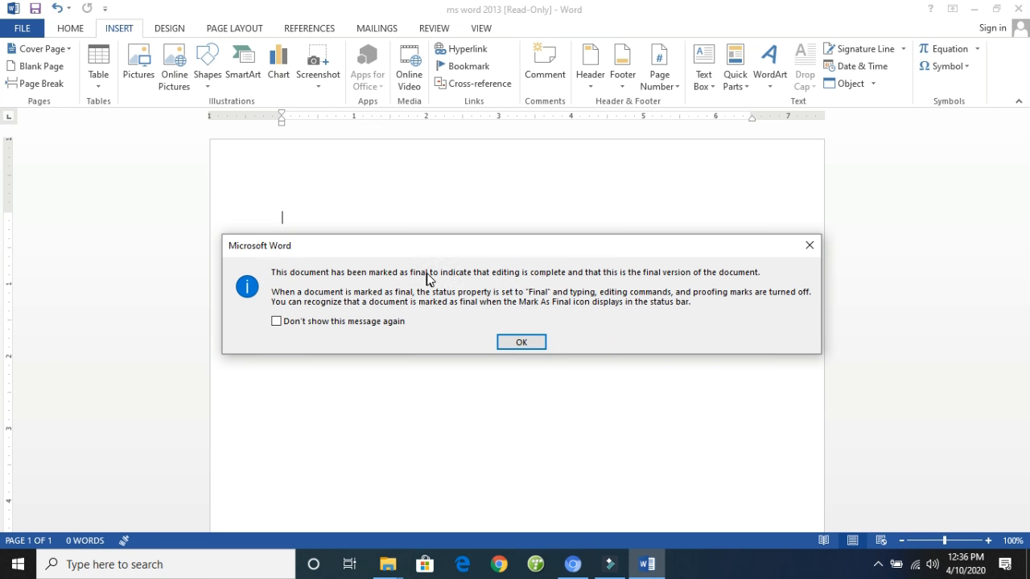
- Dismiss the marked-as-final notice and enable editing of the document anyway
click(514, 274)
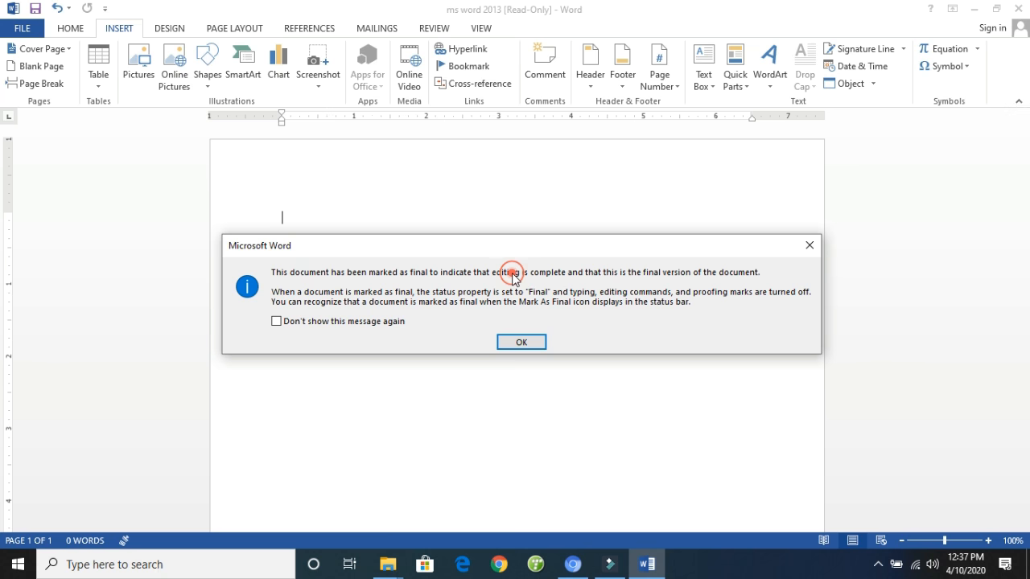
click(517, 344)
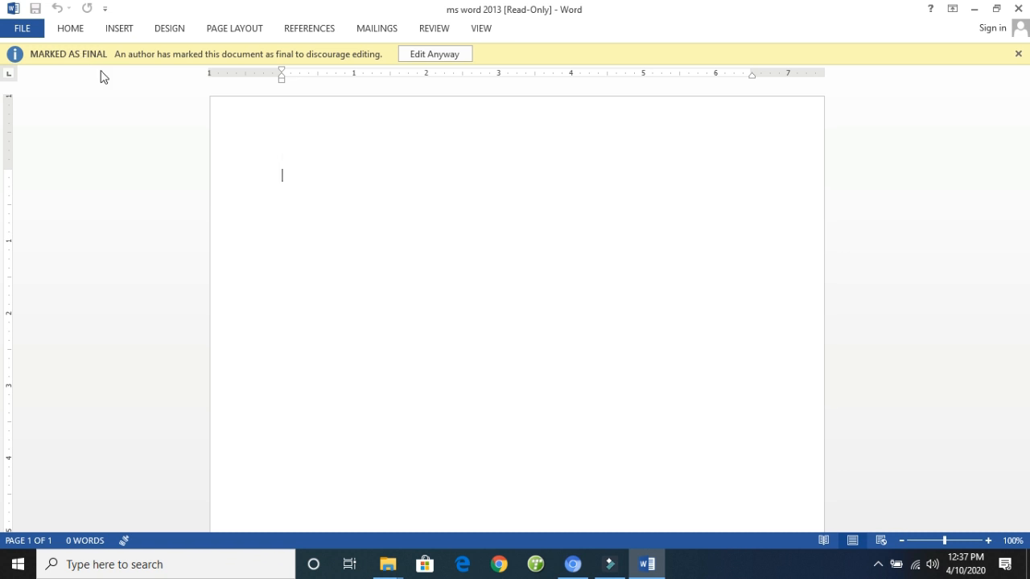
click(422, 58)
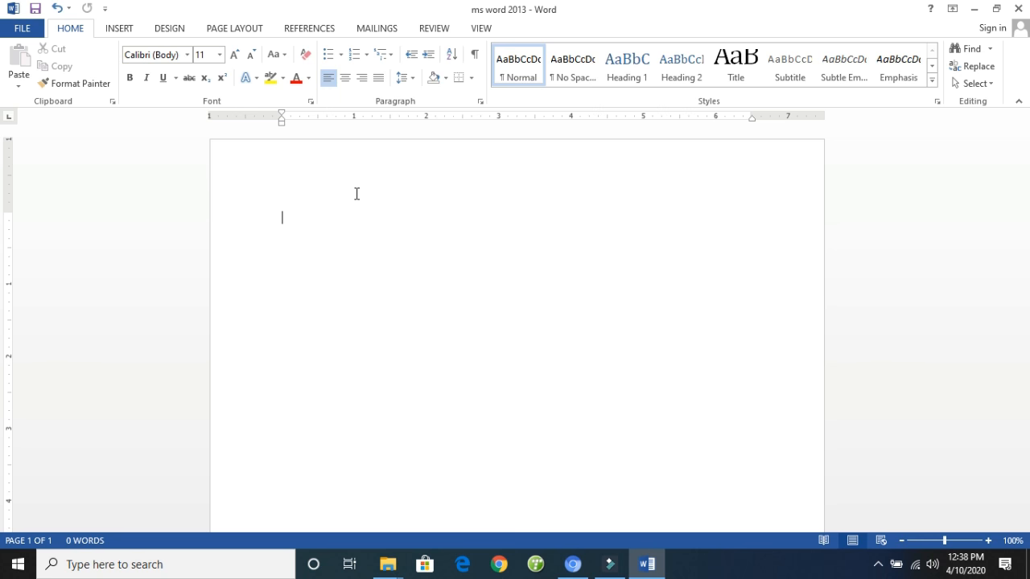
- Encrypt the document with a password, entering the password and re-entering it to confirm
click(31, 32)
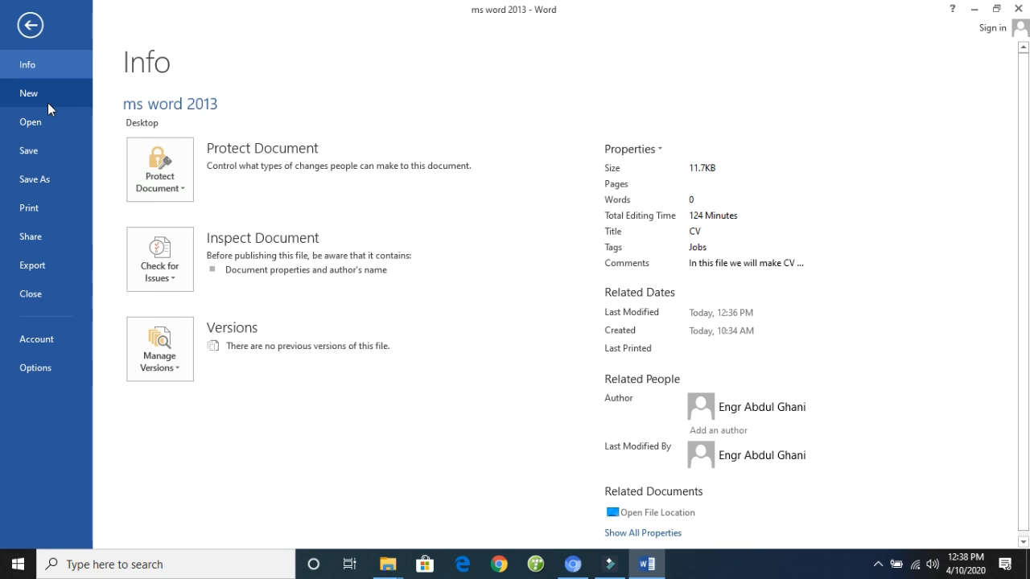
click(176, 190)
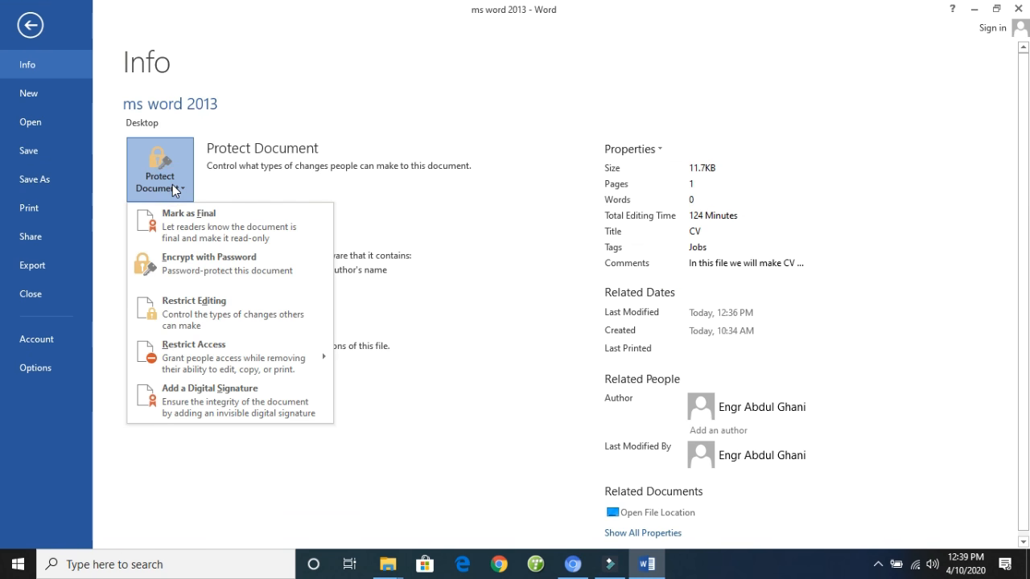
click(190, 272)
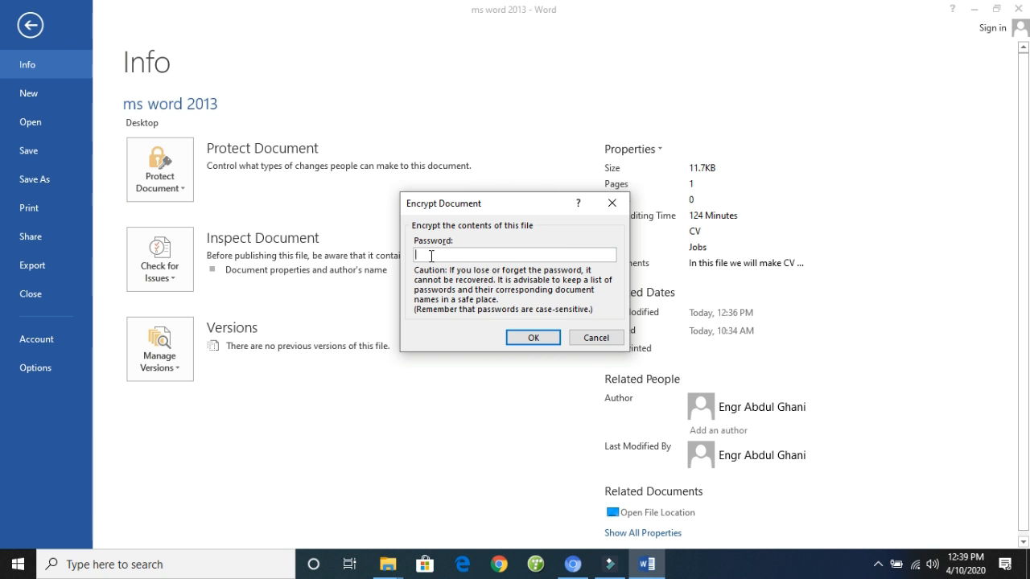
text(123)
click(534, 338)
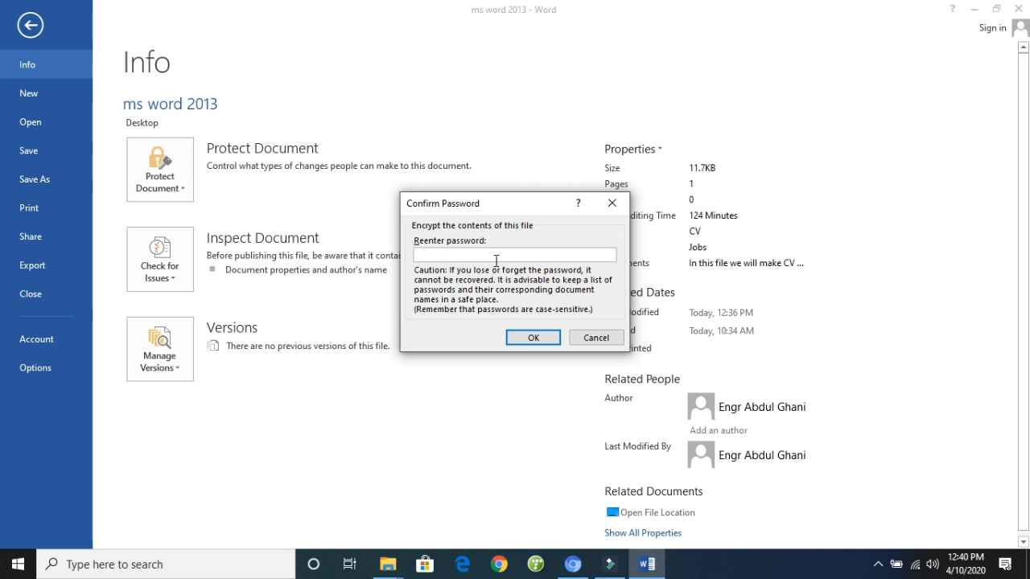
text(123)
click(529, 338)
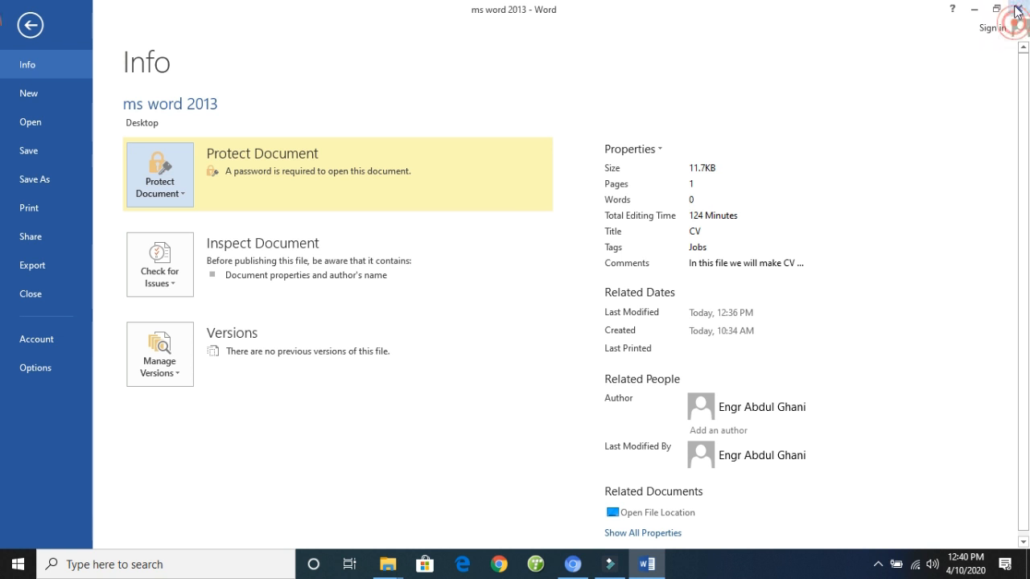
- Close the "ms word 2013" document and save its changes
key(Escape)
key(alt+F4)
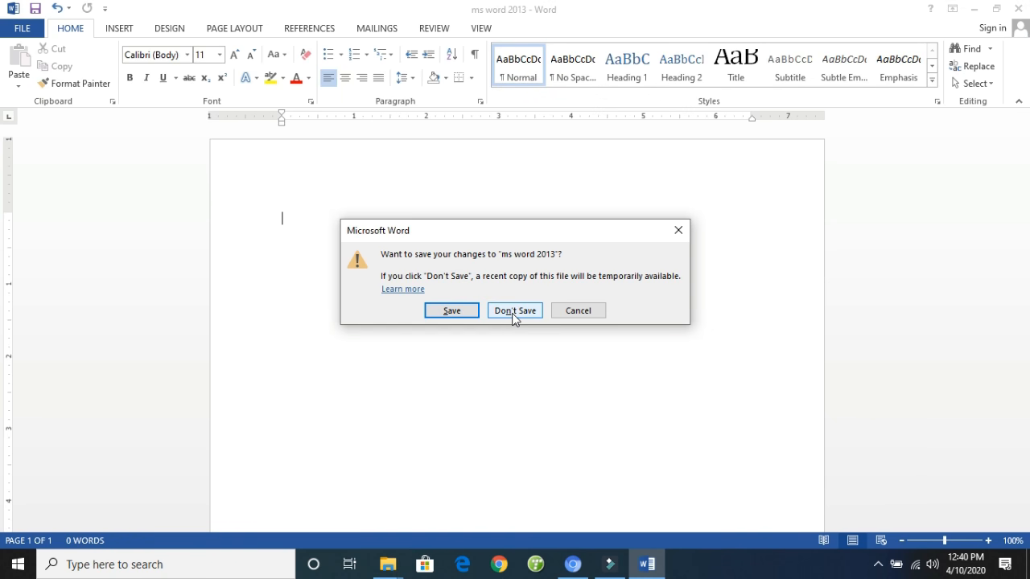
click(452, 311)
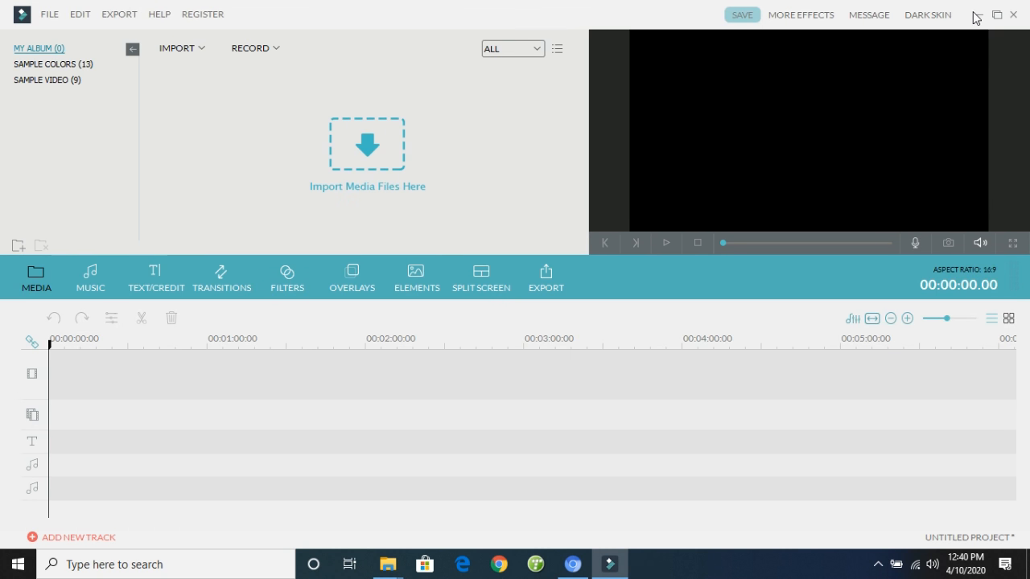
- Minimize the open video editor and browser windows to reach the desktop
click(974, 14)
click(981, 15)
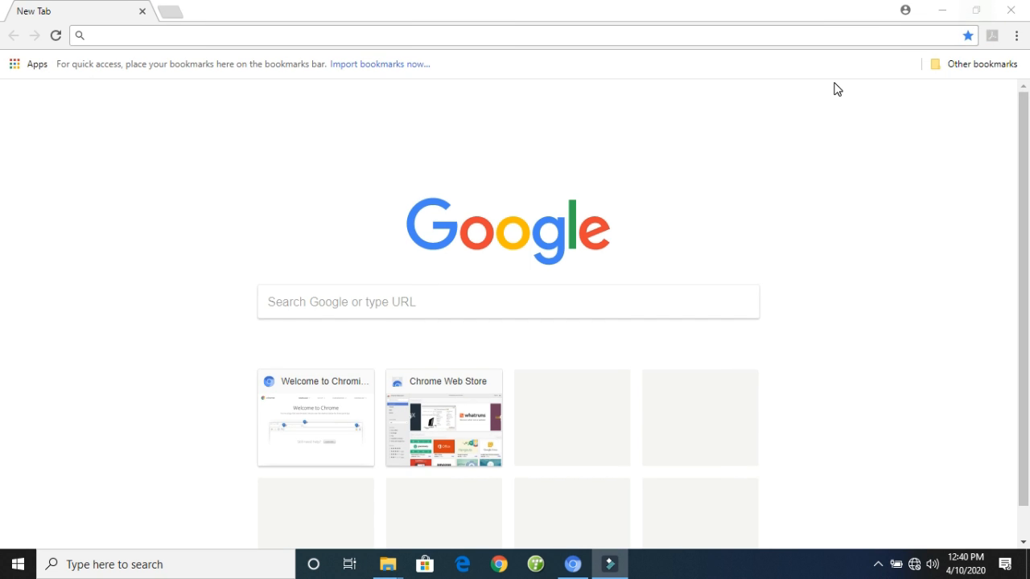
click(943, 16)
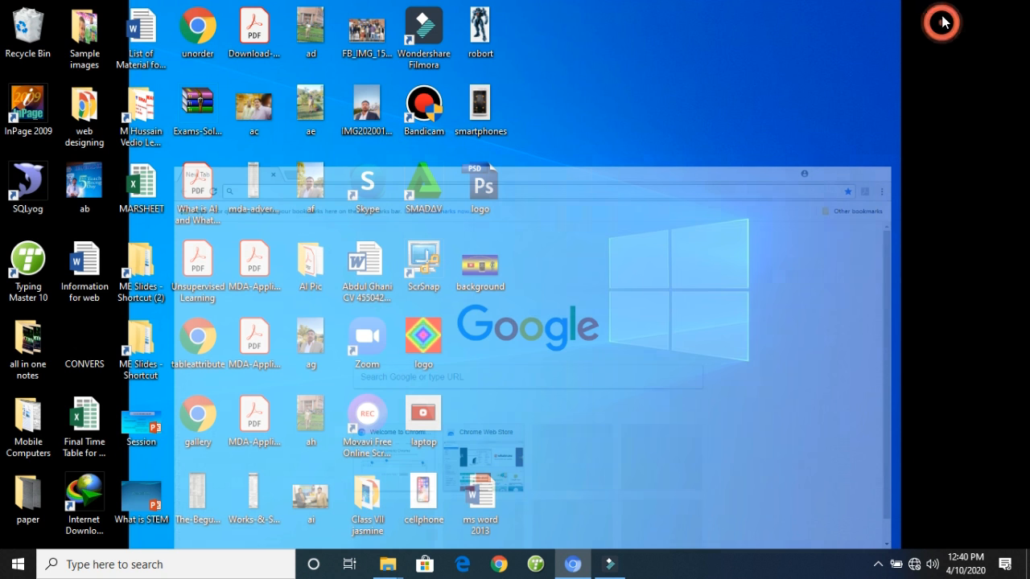
click(542, 326)
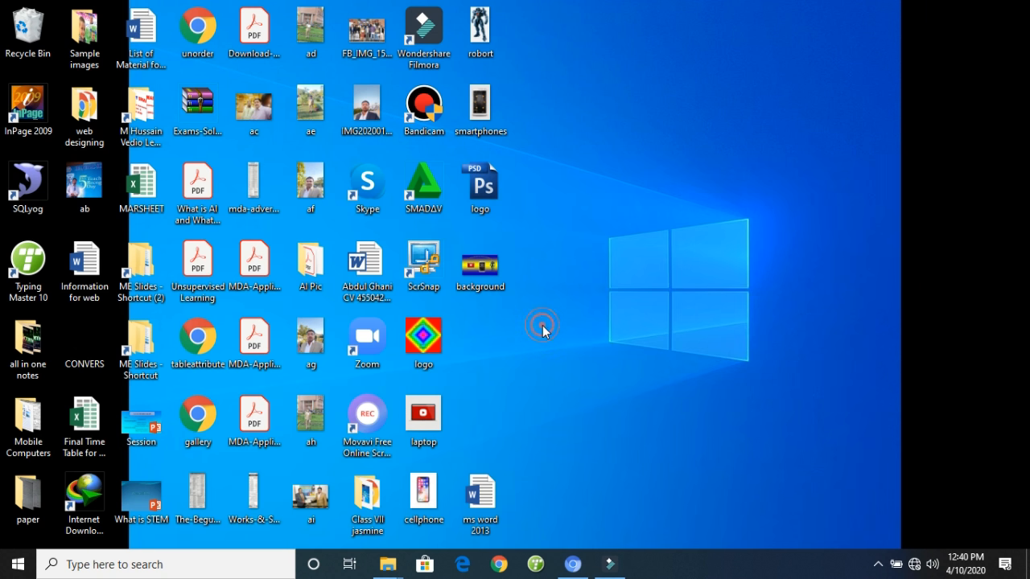
- Open the "ms word 2013" file from the desktop, entering the document password
double_click(486, 507)
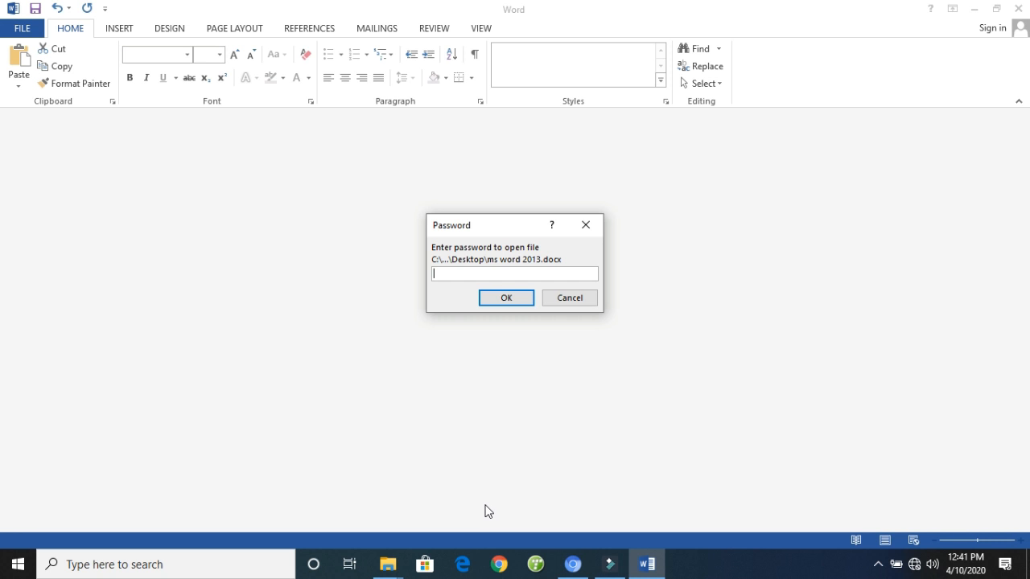
click(466, 271)
text(123)
click(483, 299)
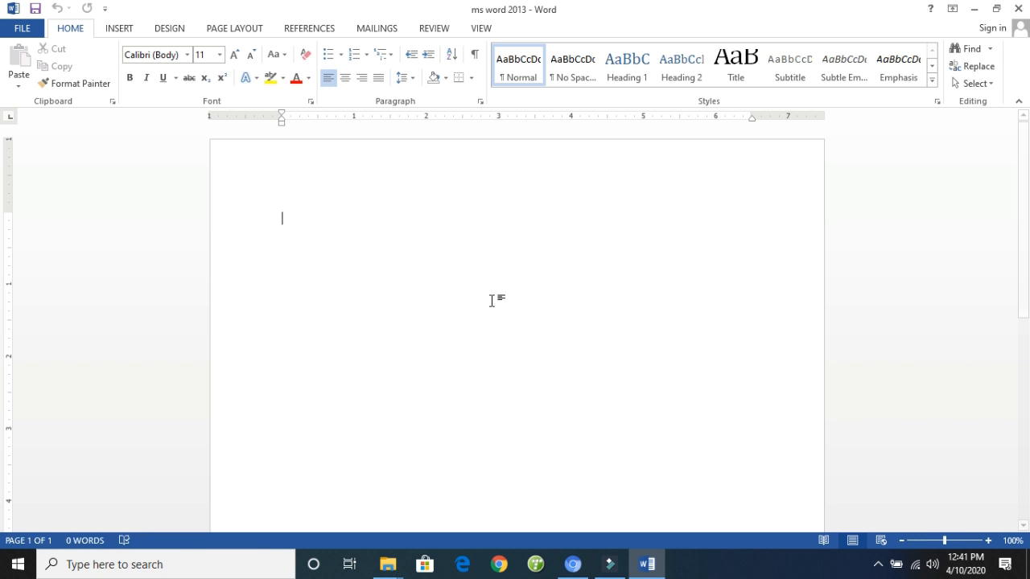
- Review the document protection options, including Restrict Editing, and return to the page
click(24, 30)
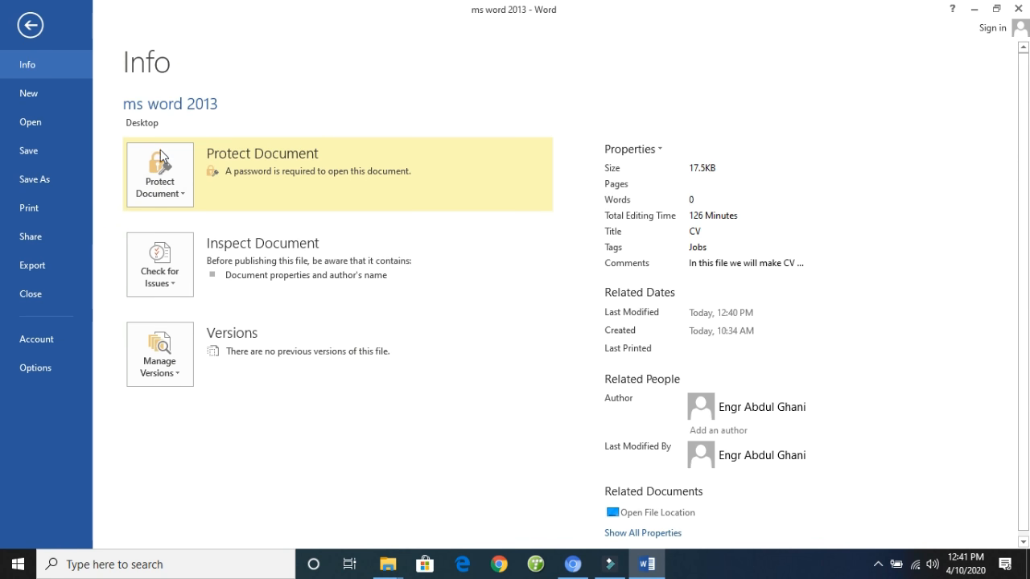
click(161, 183)
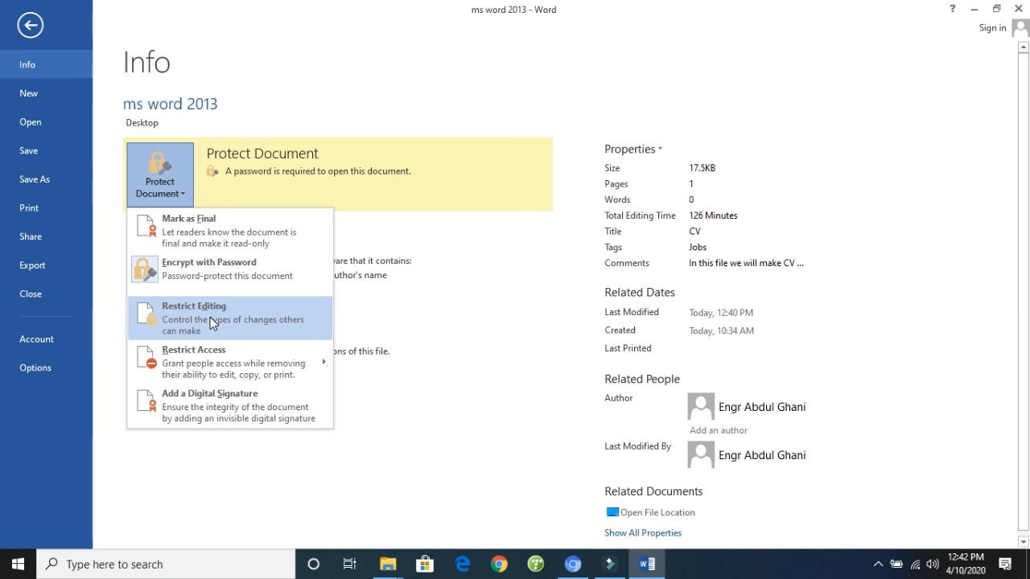
key(Escape)
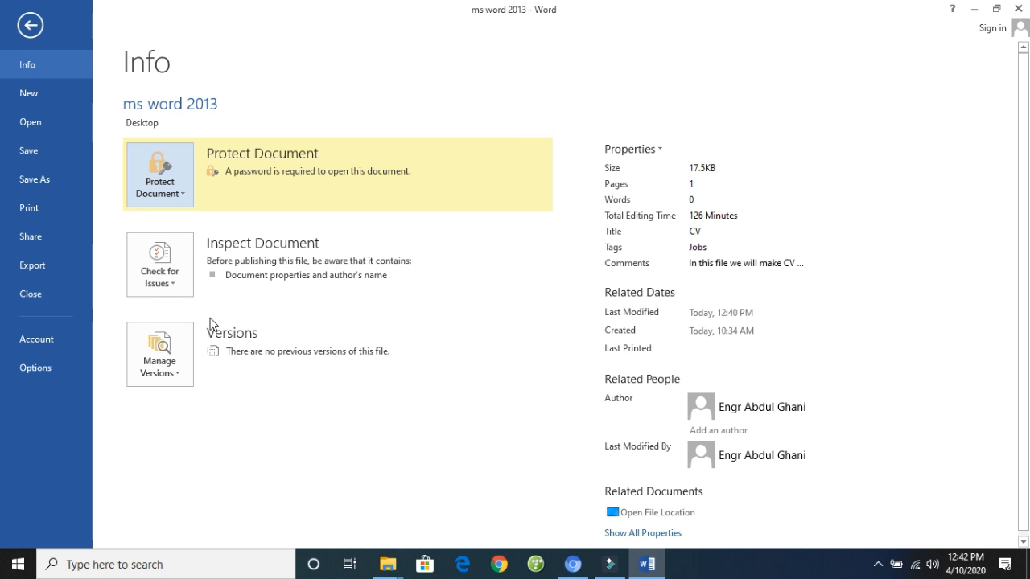
key(Escape)
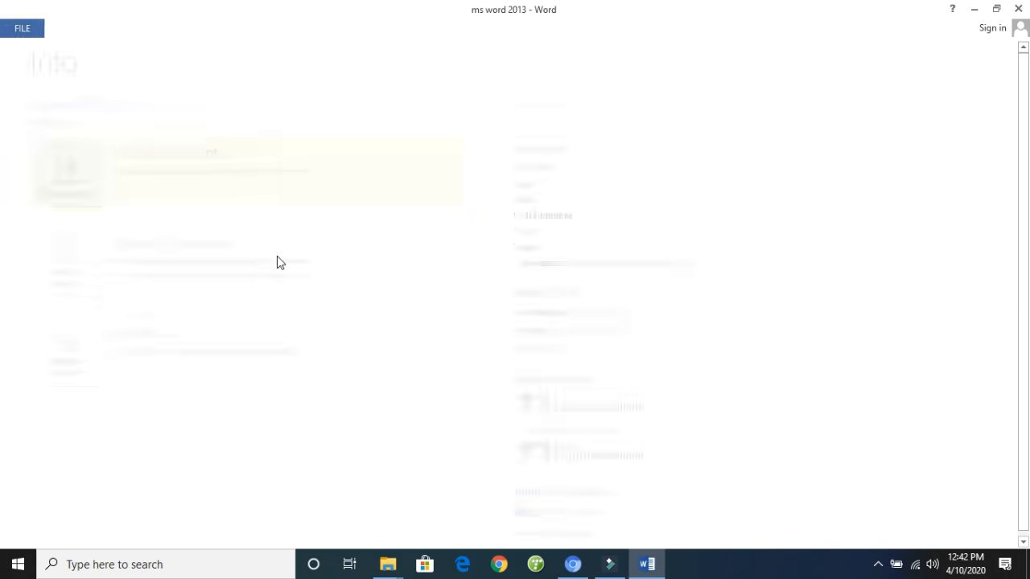
- Generate sample paragraphs at the start of the empty page with the =rand() function
click(304, 223)
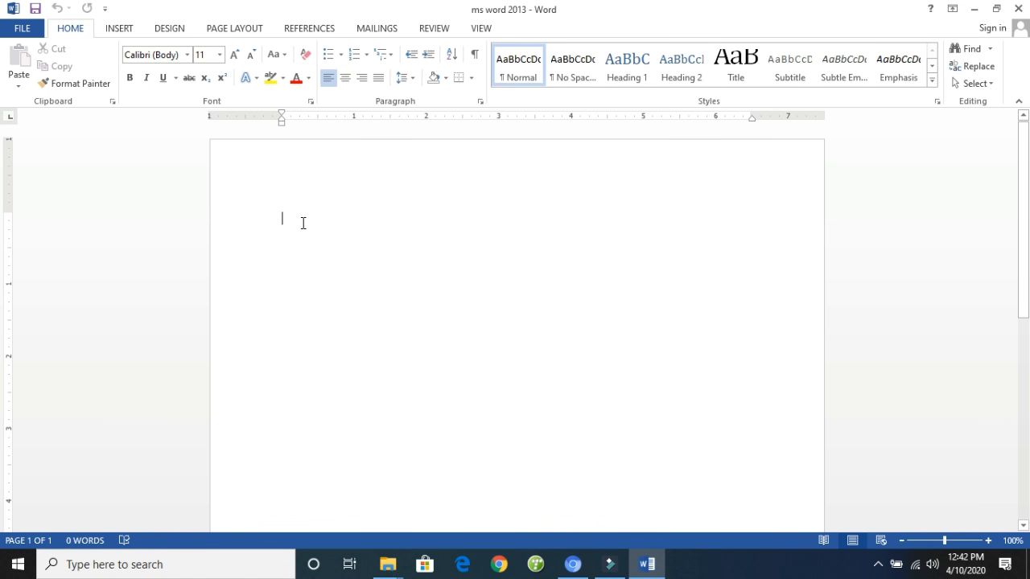
text(=r)
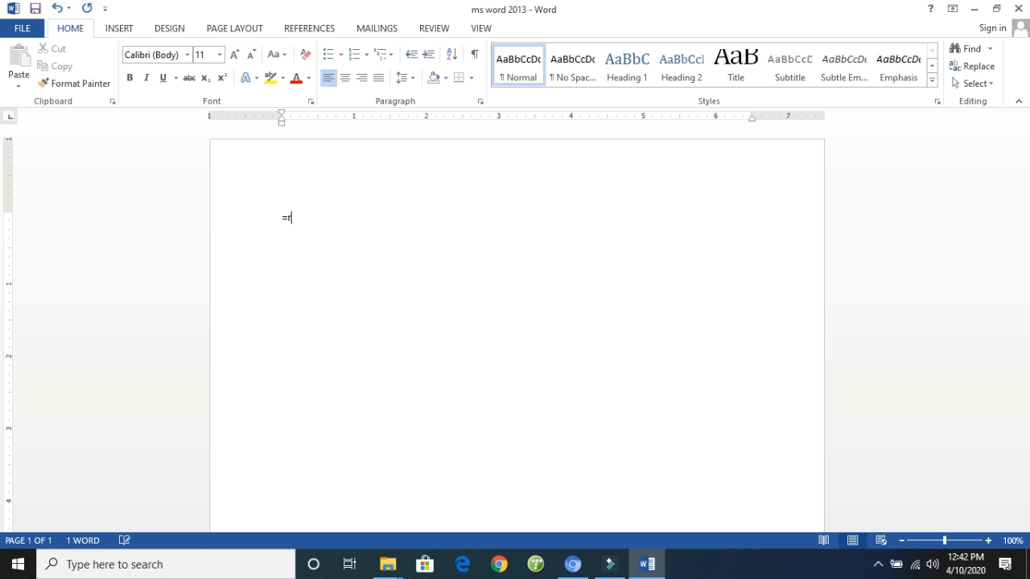
text(and())
key(Return)
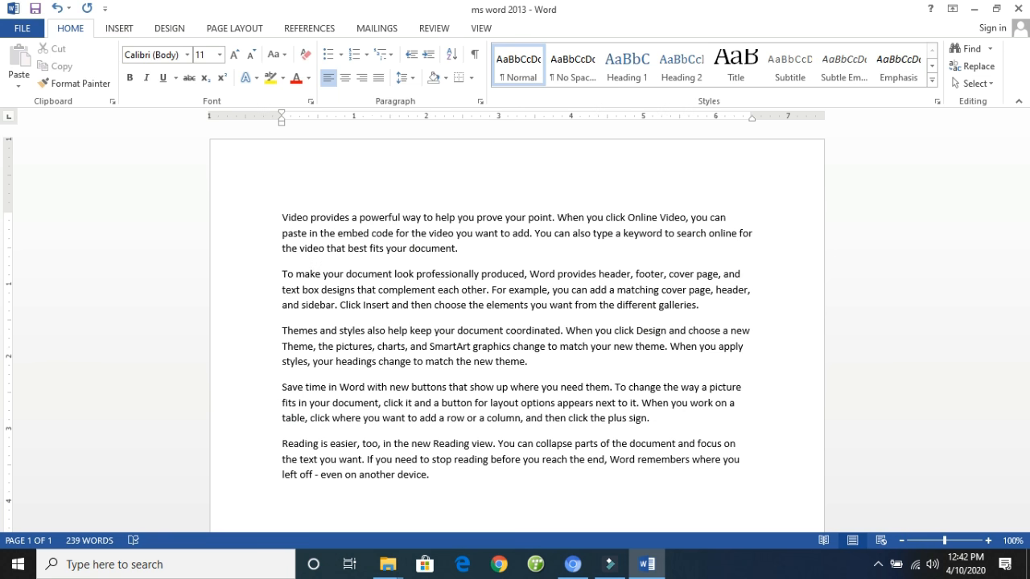
- Examine the generated sample text by highlighting each paragraph in turn
click(282, 218)
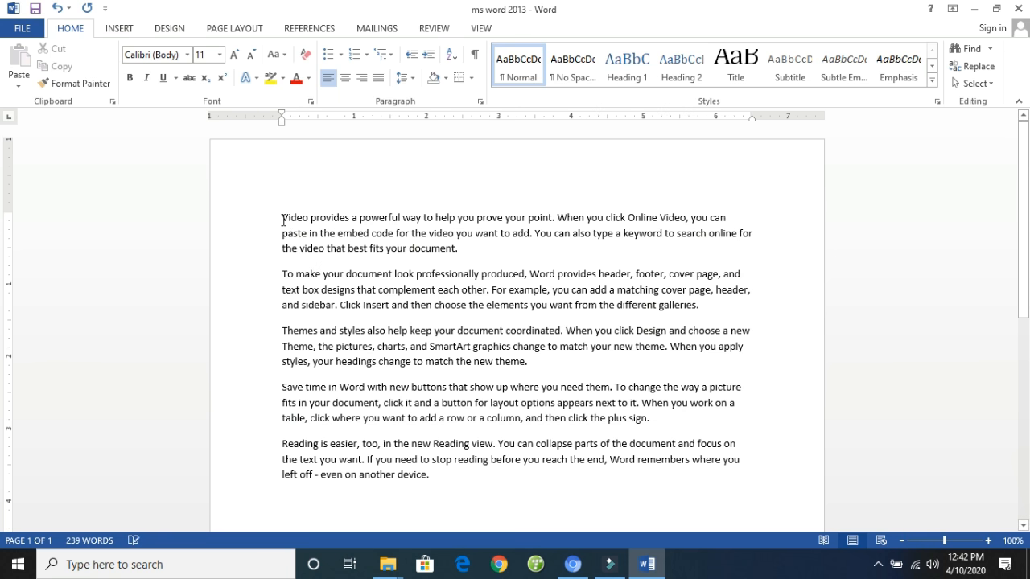
drag(381, 235, 463, 249)
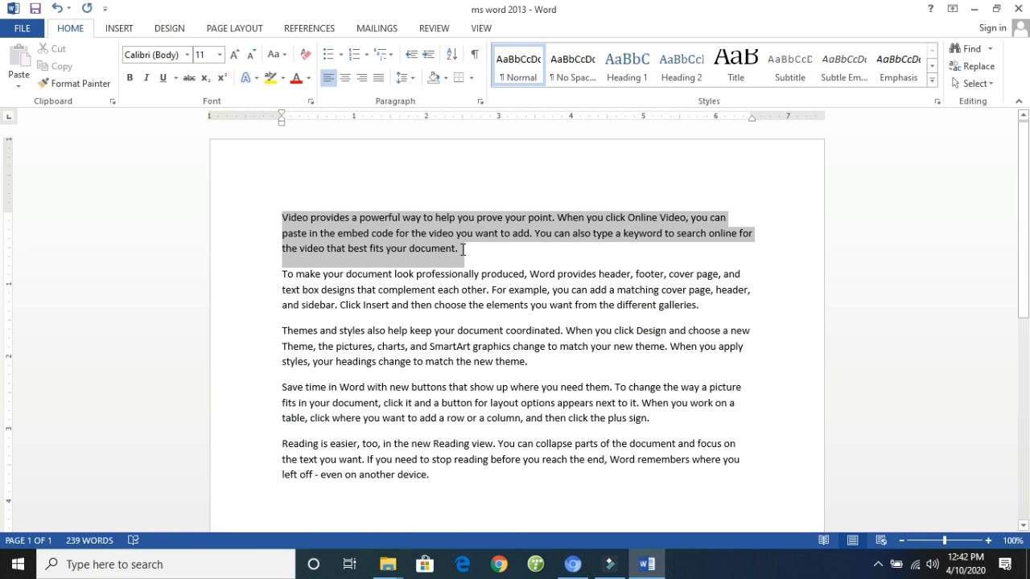
click(463, 249)
click(280, 216)
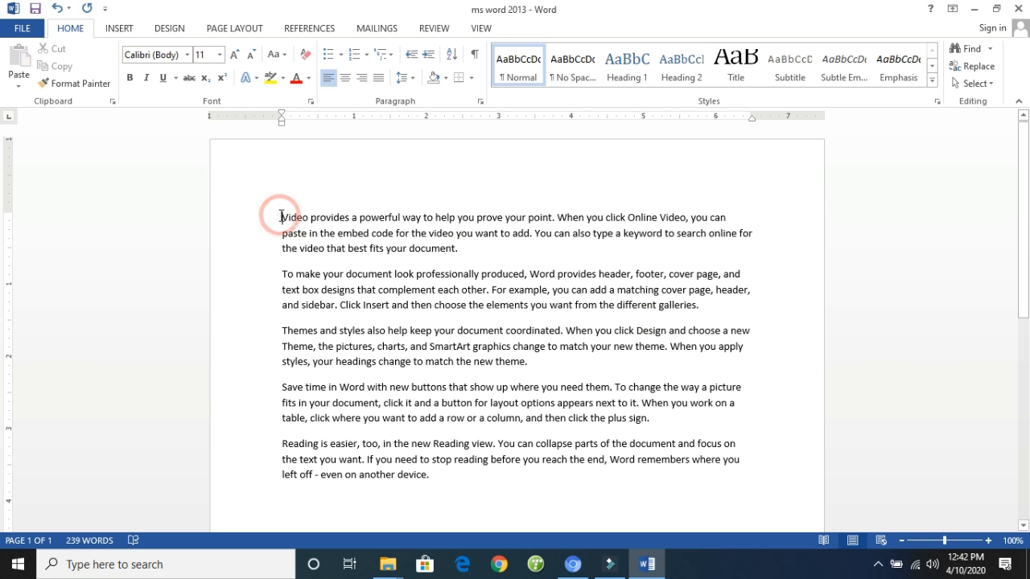
click(459, 249)
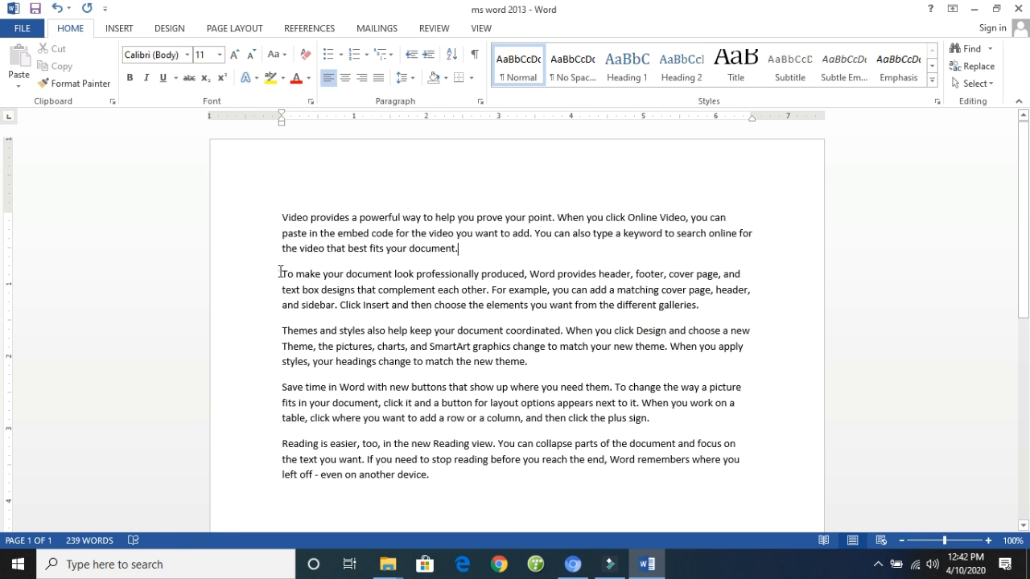
drag(281, 274, 708, 310)
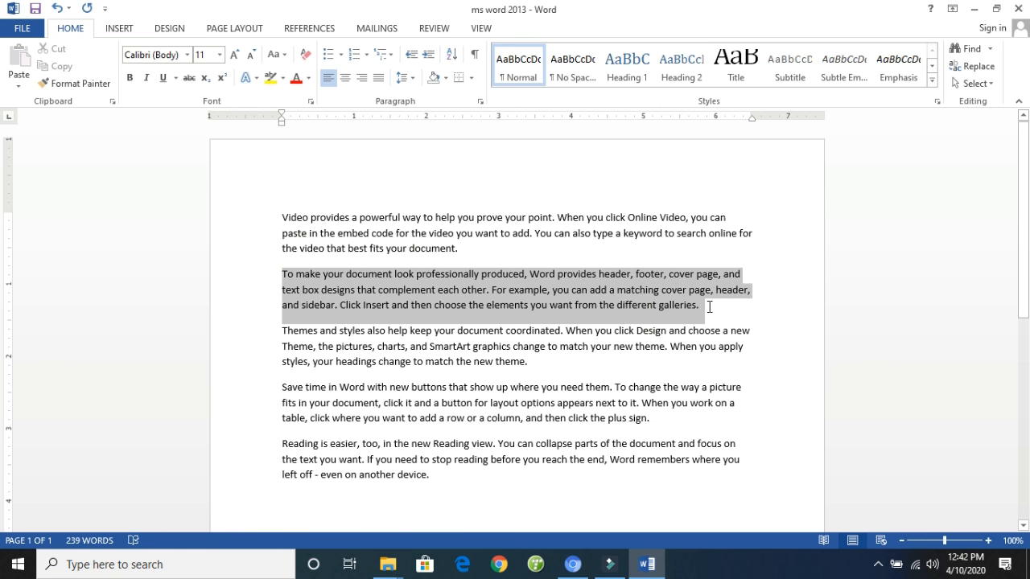
click(293, 337)
drag(283, 334, 534, 363)
click(319, 403)
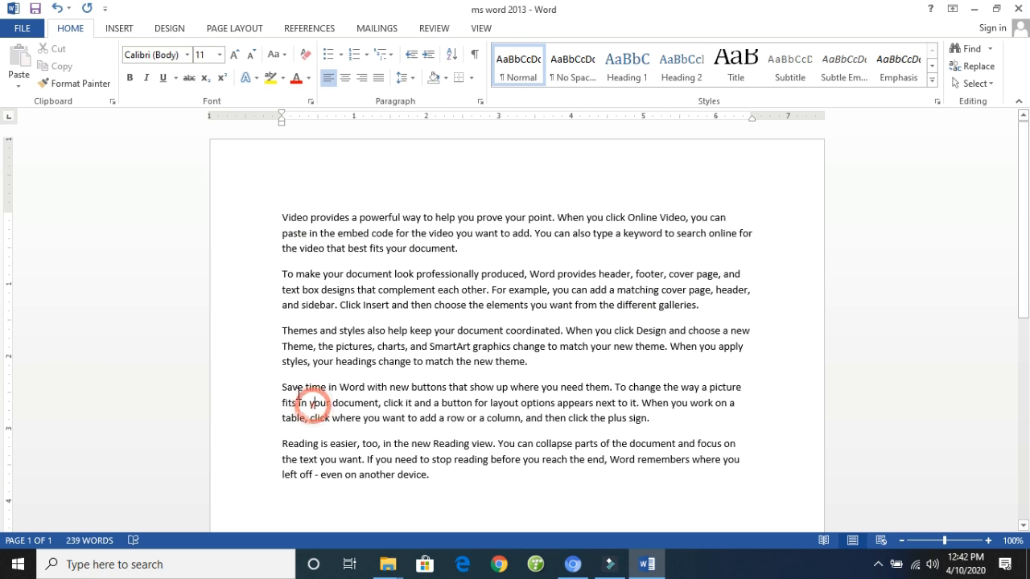
drag(282, 387, 656, 421)
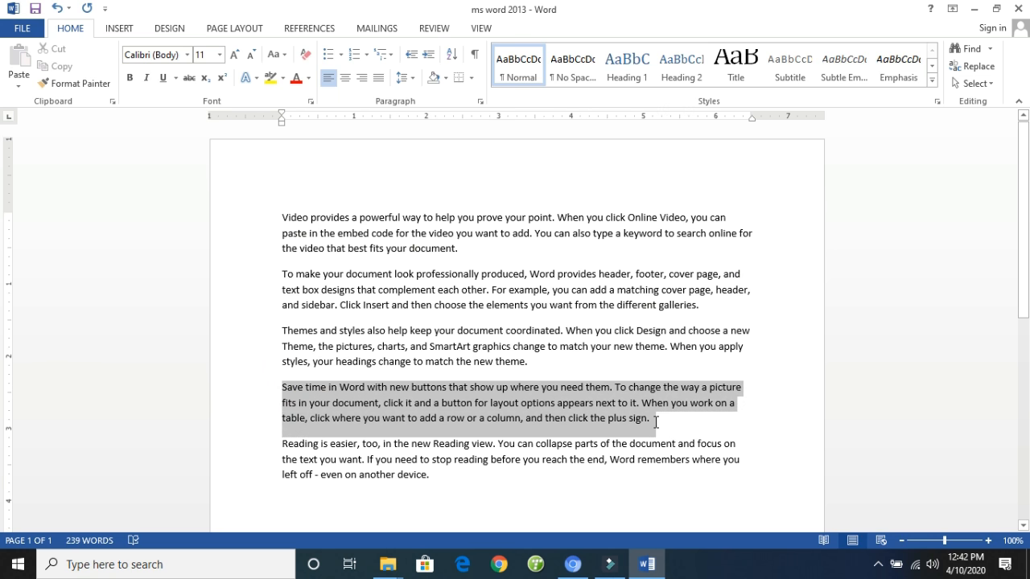
click(297, 458)
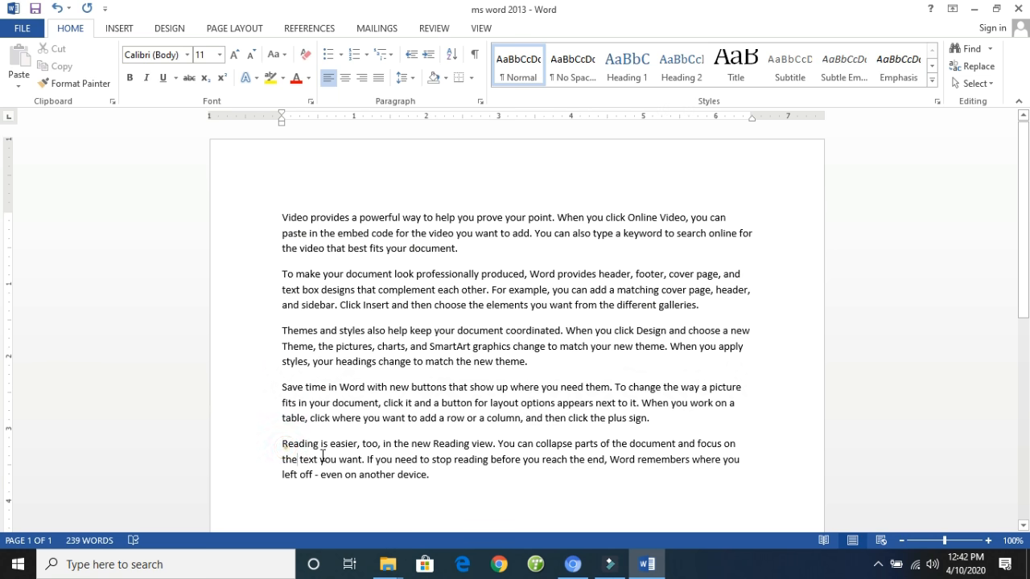
drag(283, 443, 427, 483)
click(458, 494)
- Delete all the sample text and generate a longer set of paragraphs with the =rand() function
drag(460, 491, 242, 230)
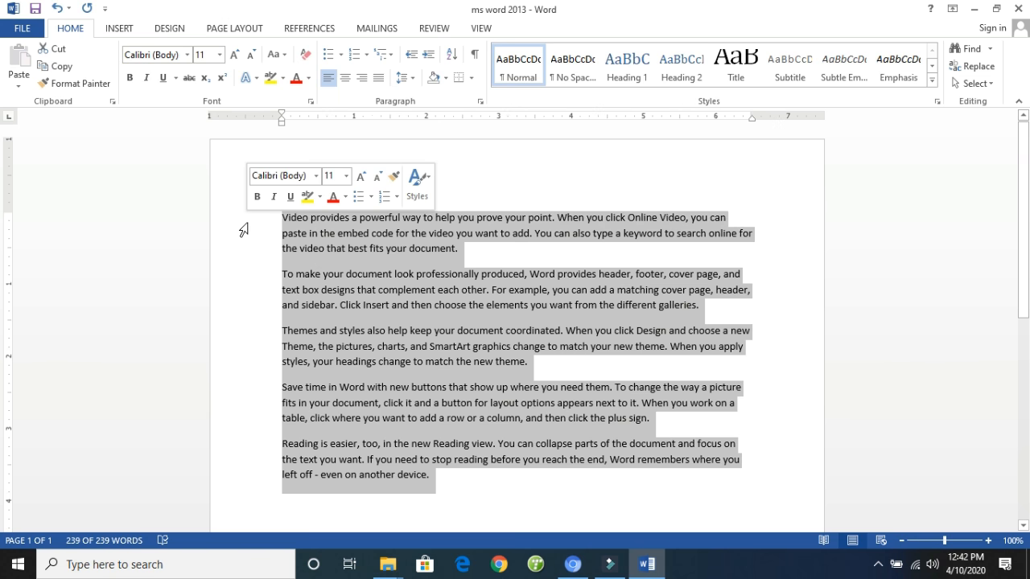
key(Delete)
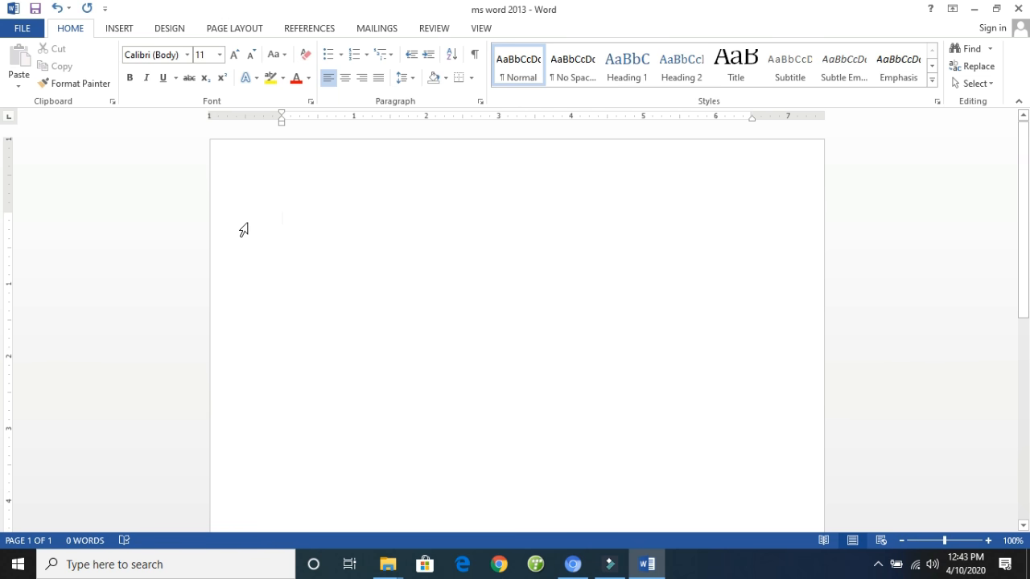
text(=)
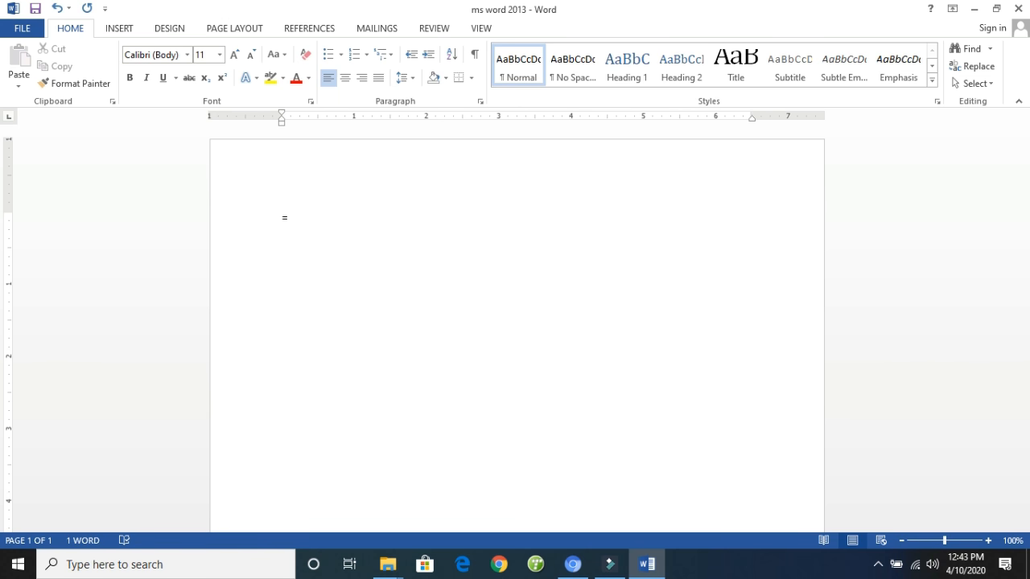
text(rand())
click(329, 218)
key(Return)
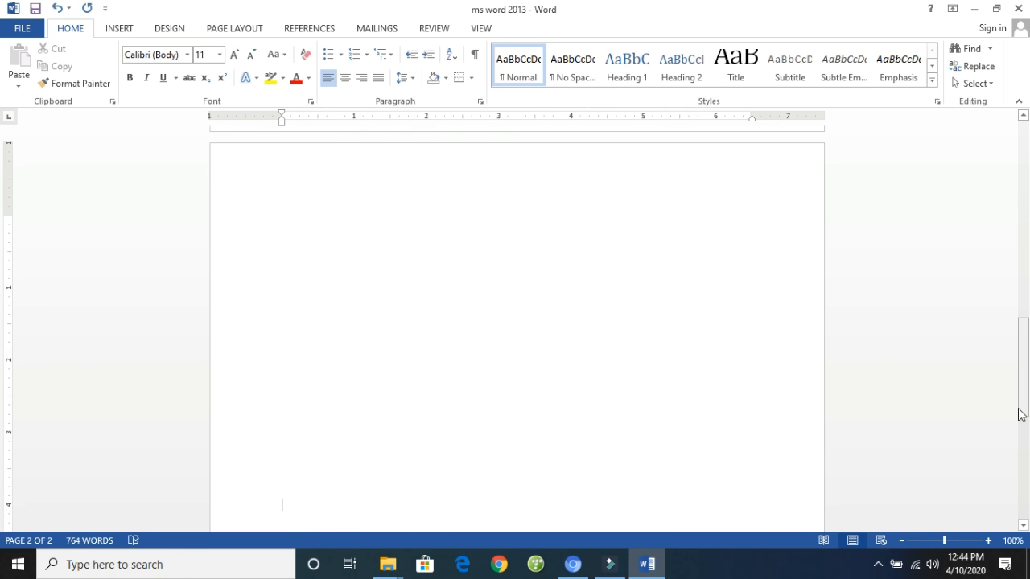
- Delete all the generated sample text from the document
key(ctrl+a)
drag(1021, 415, 980, 119)
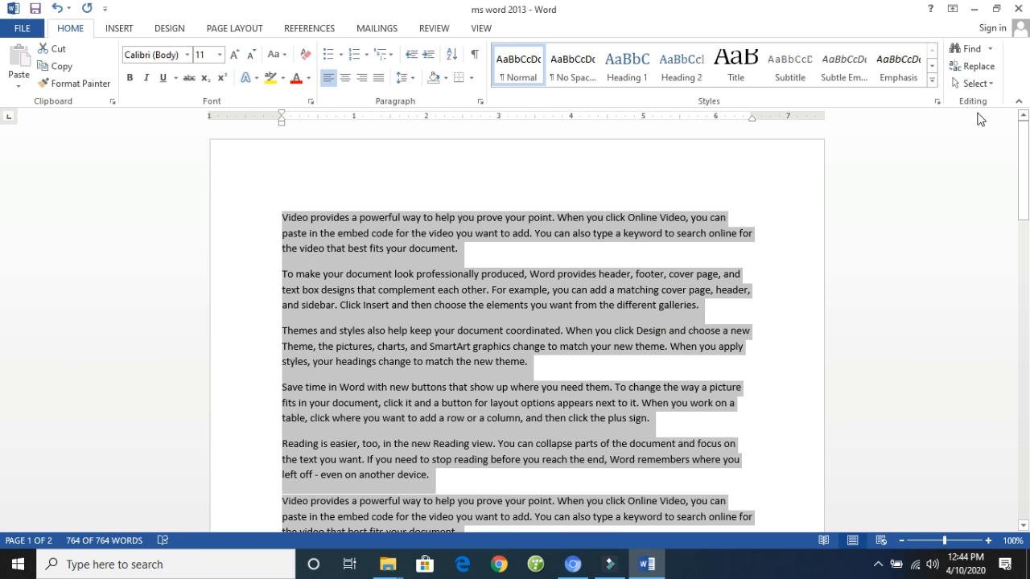
key(Delete)
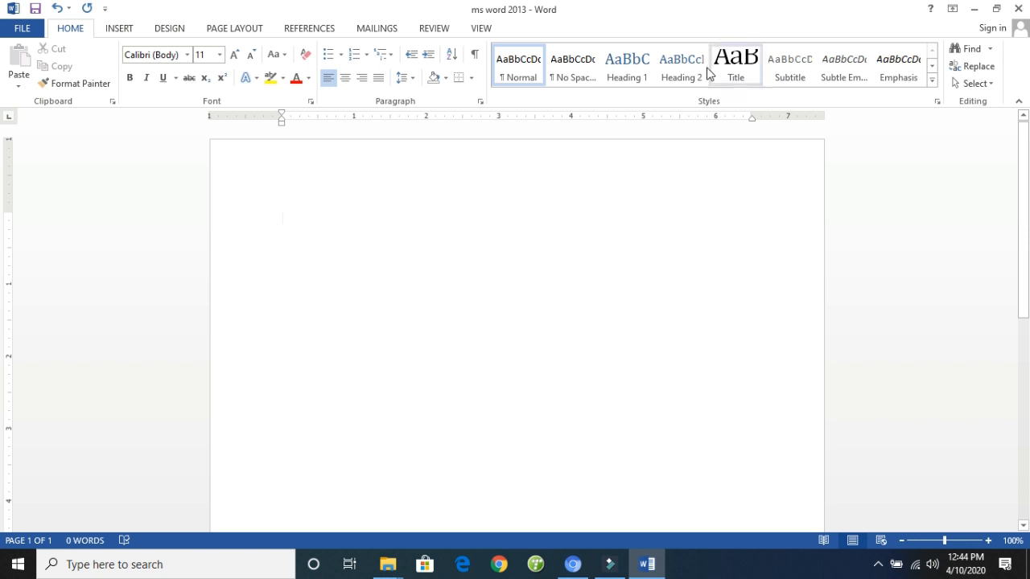
- Generate a single sample paragraph at the start of the empty page with =rand(1)
click(340, 200)
text(=)
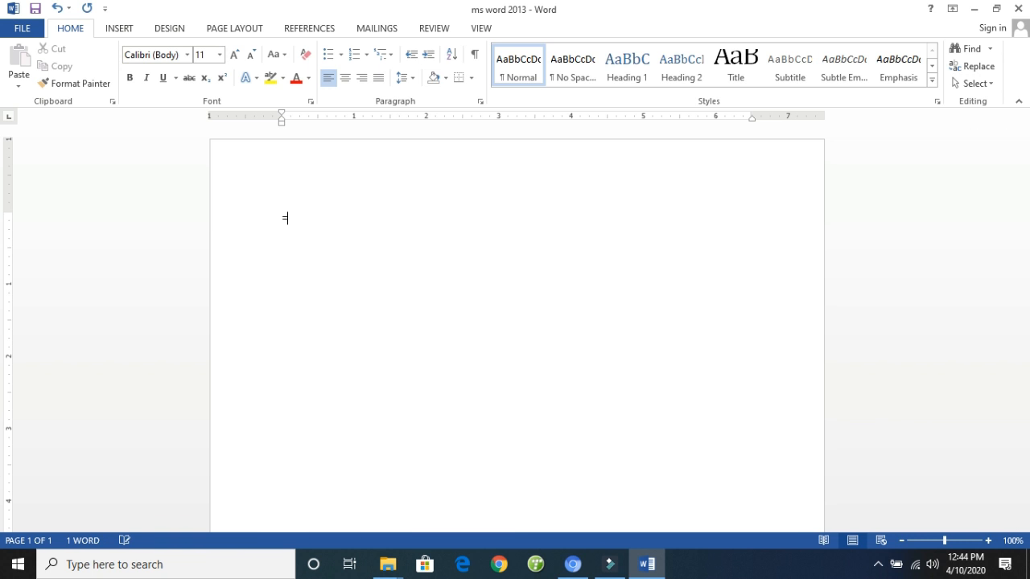
text(rand(1))
key(Return)
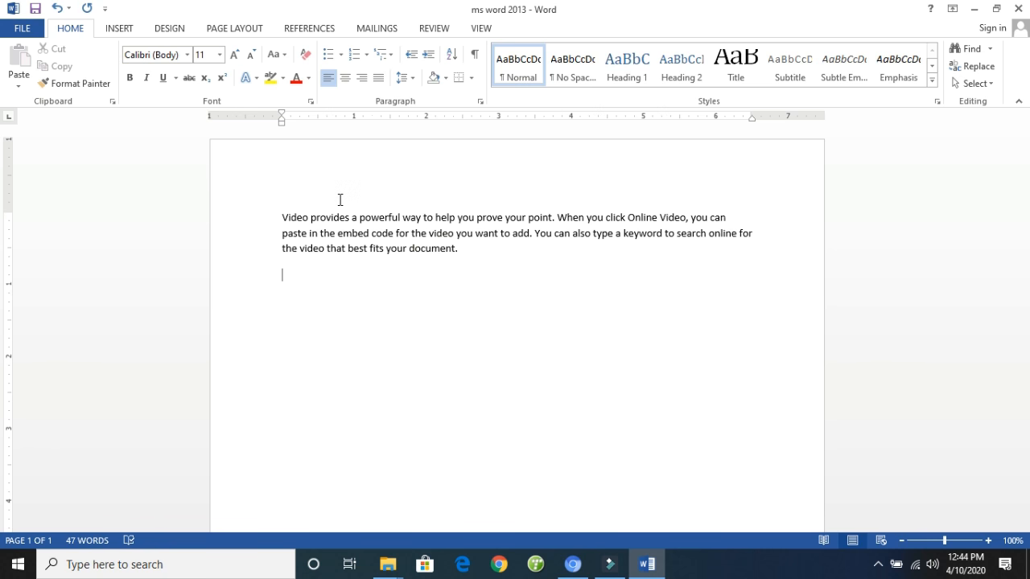
- Undo the paragraph generation, change the function to =rand(2), and generate two sample paragraphs
key(ctrl+z)
key(ctrl+z)
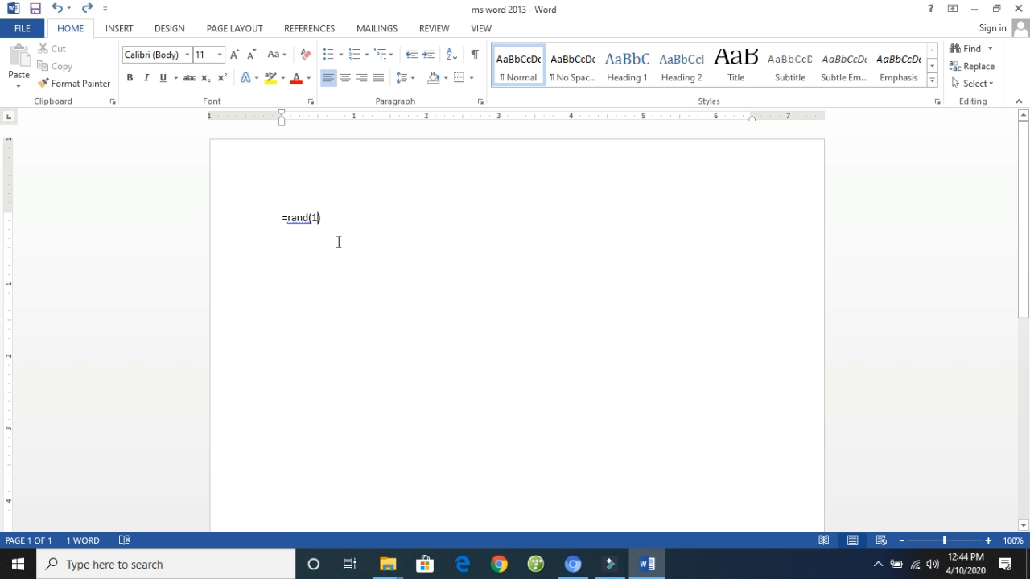
key(Left)
key(BackSpace)
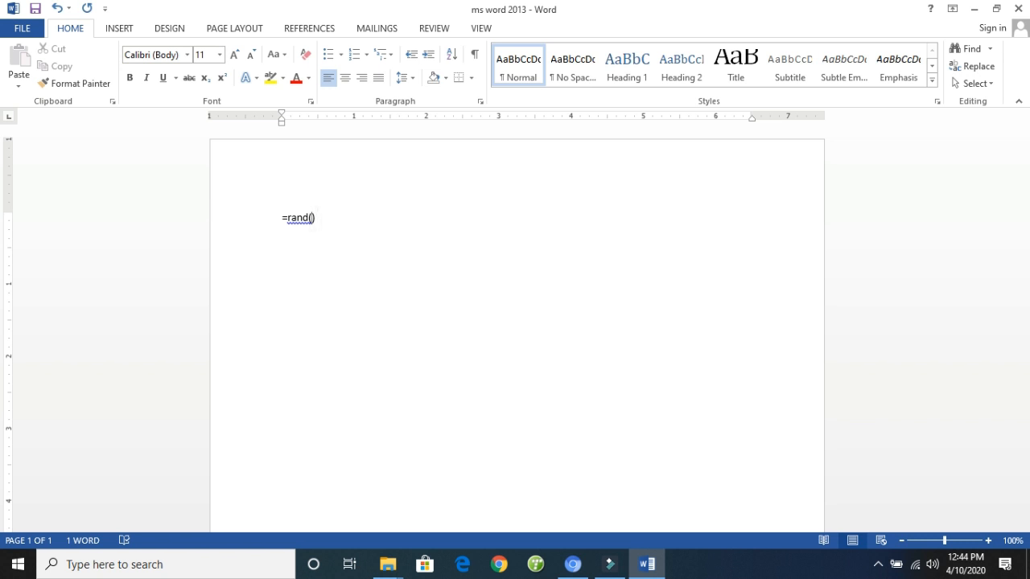
text(2)
key(Return)
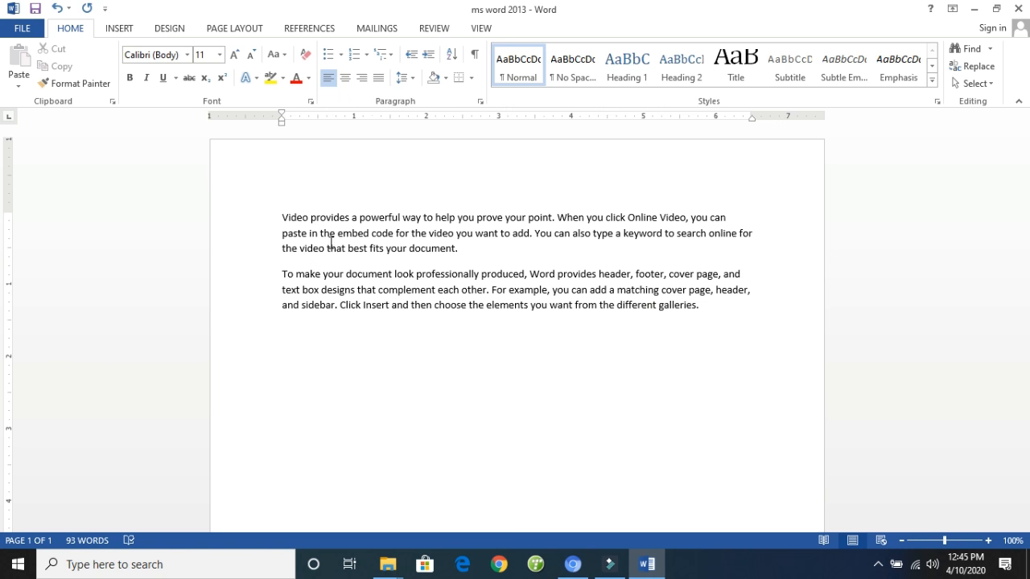
- Select both sample paragraphs and look up the available fonts without changing the current one
click(281, 218)
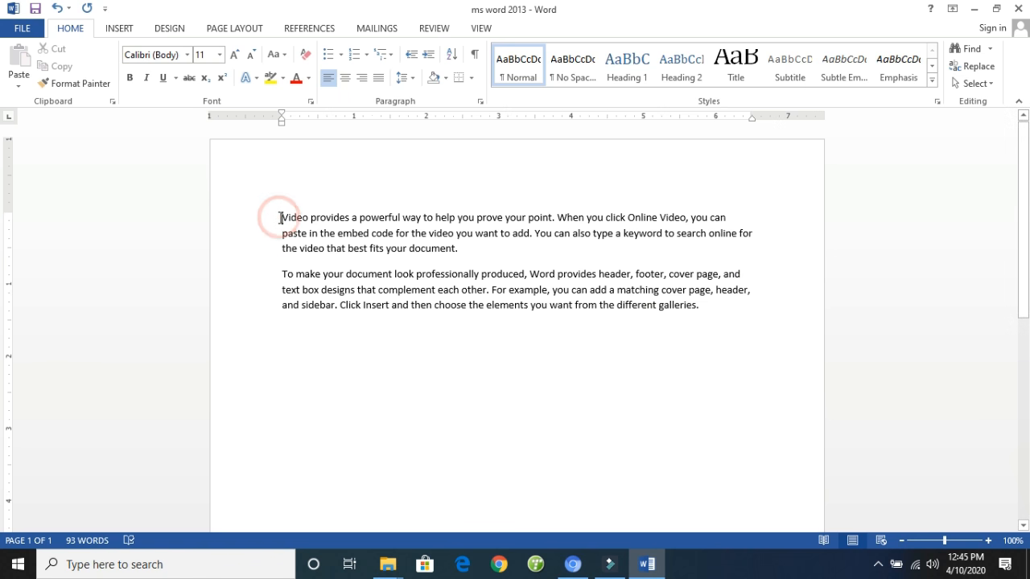
mouse_move(281, 219)
mouse_down()
mouse_move(472, 318)
mouse_move(745, 336)
mouse_move(619, 291)
mouse_move(281, 220)
mouse_up()
click(715, 327)
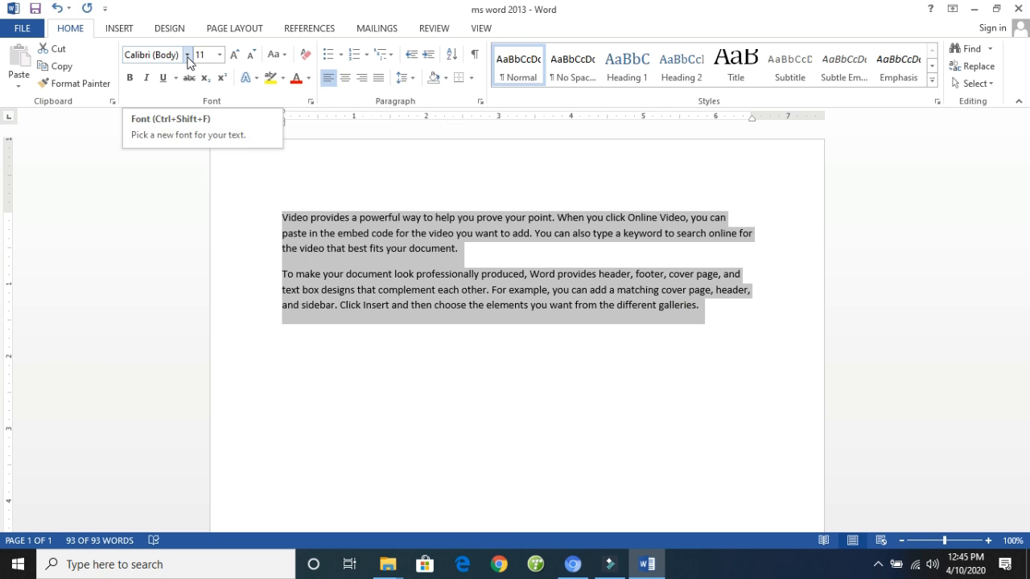
click(188, 57)
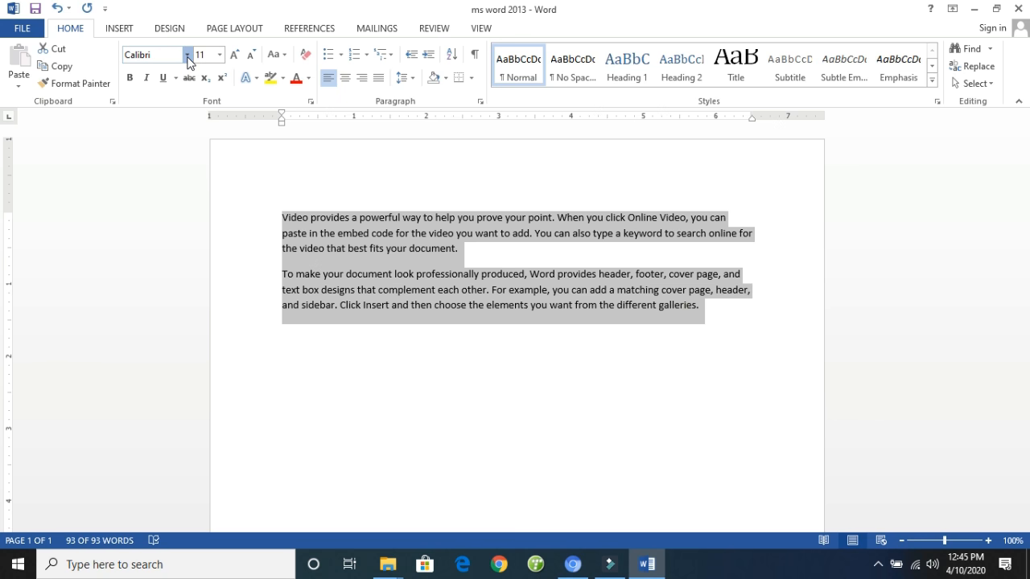
click(188, 58)
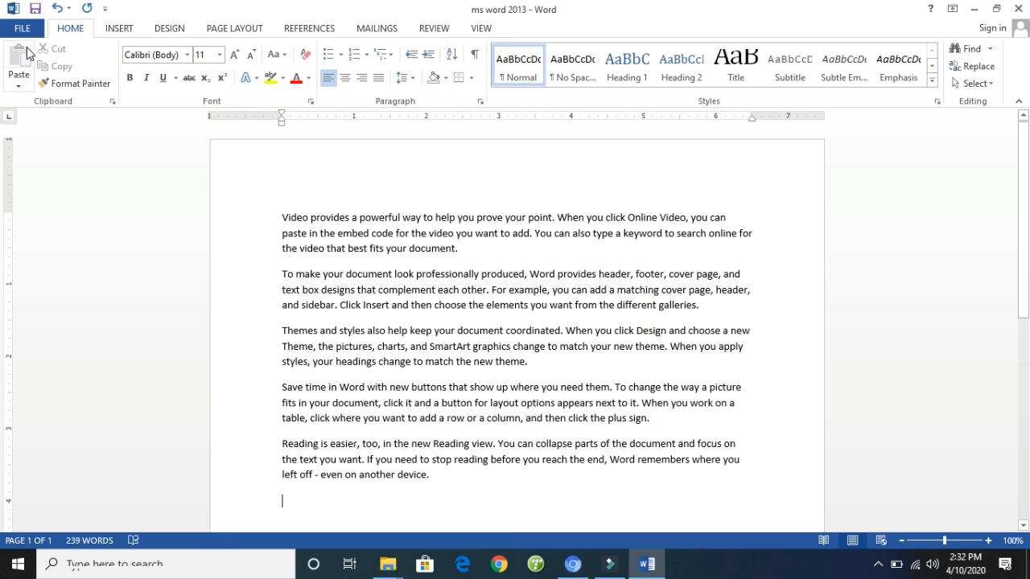
- Review the Protect Document options in the document's information page
click(24, 31)
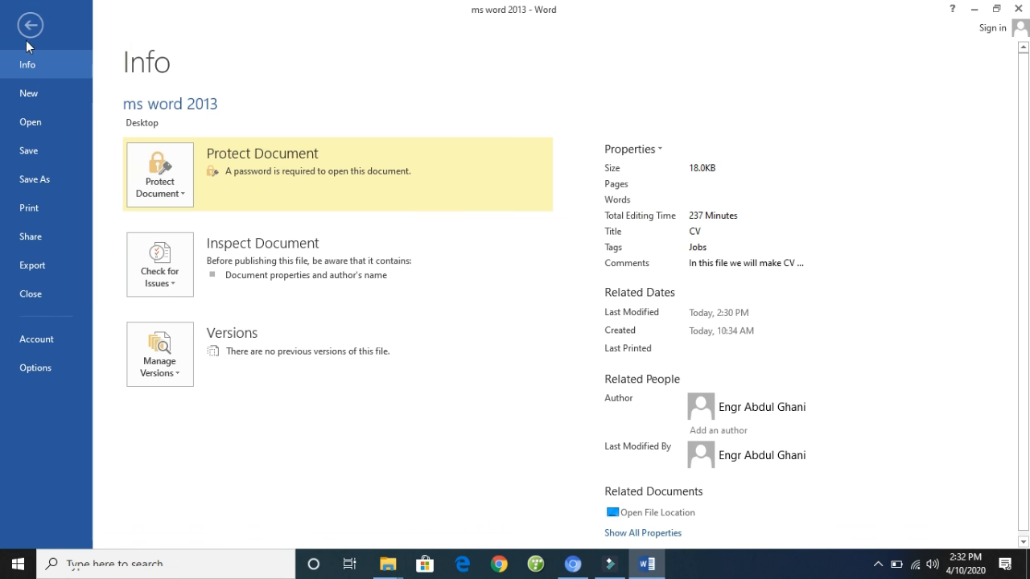
click(31, 64)
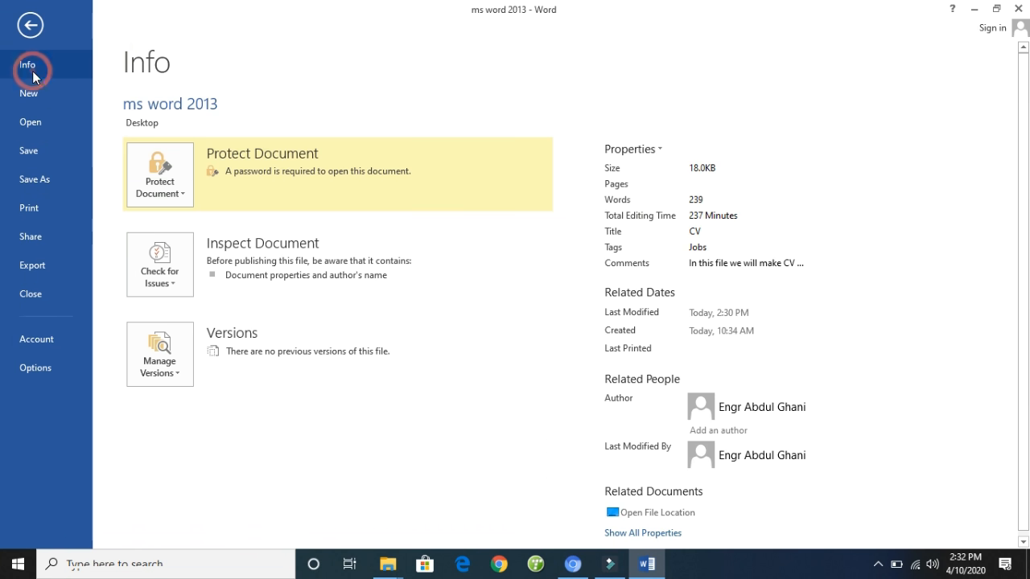
click(183, 197)
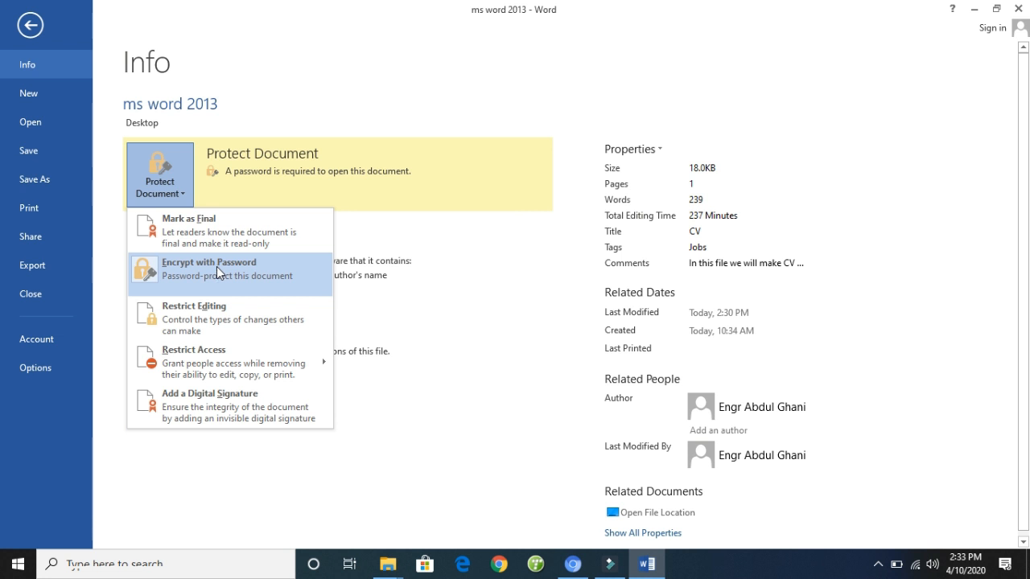
click(980, 37)
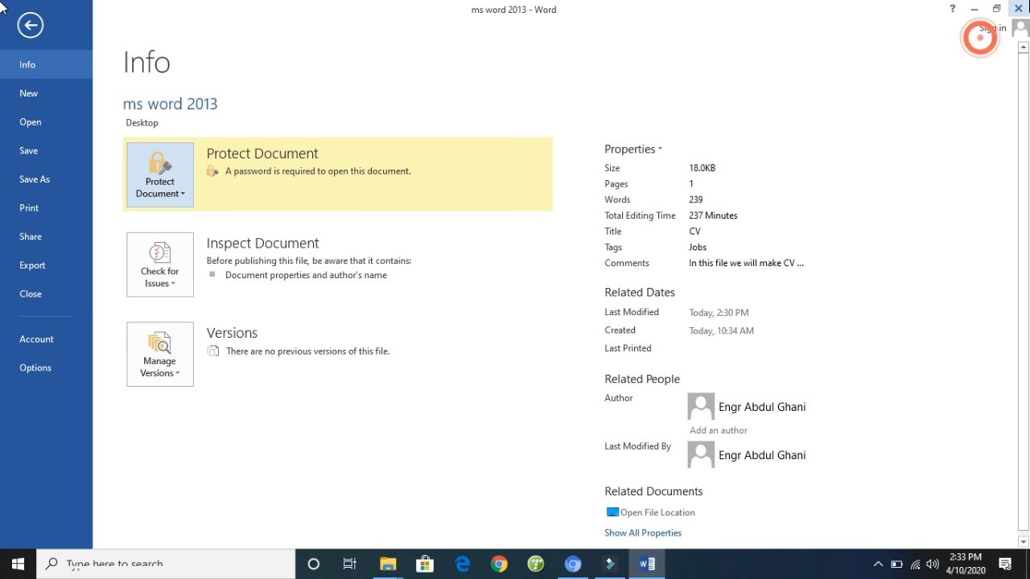
- Close the document with its changes saved, and reopen the "ms word 2013" file from the desktop by entering its password
click(1020, 9)
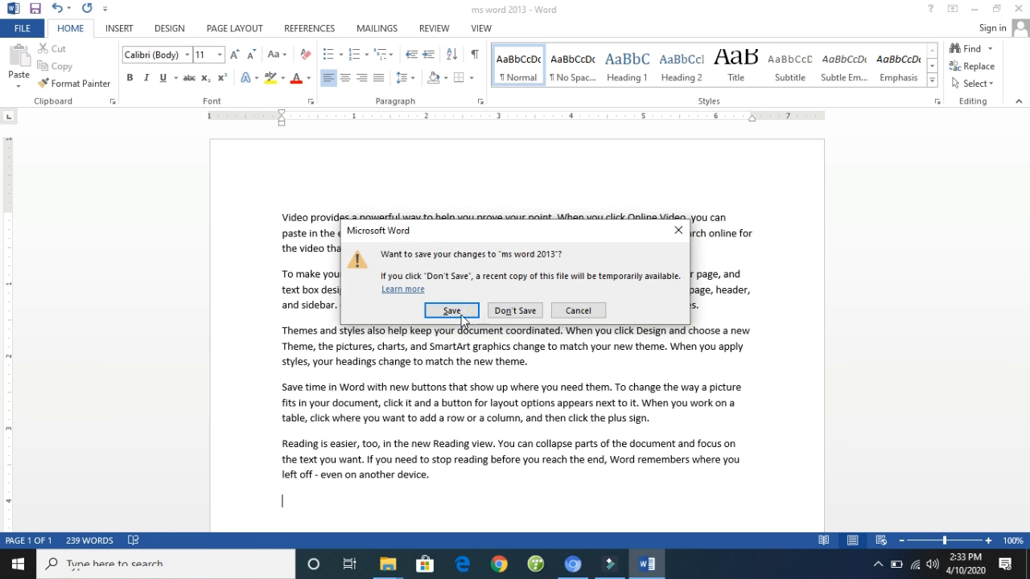
click(452, 310)
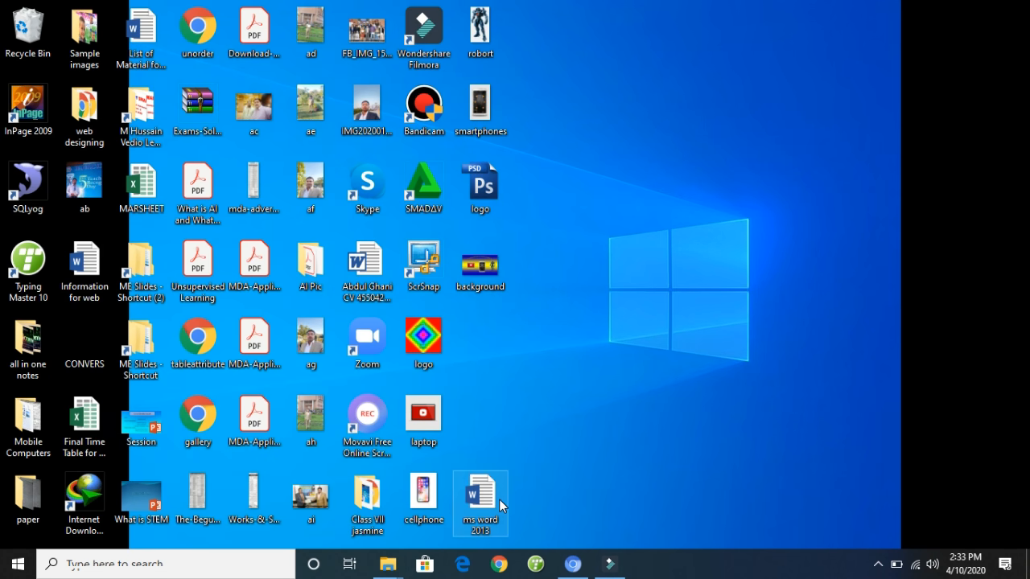
double_click(493, 503)
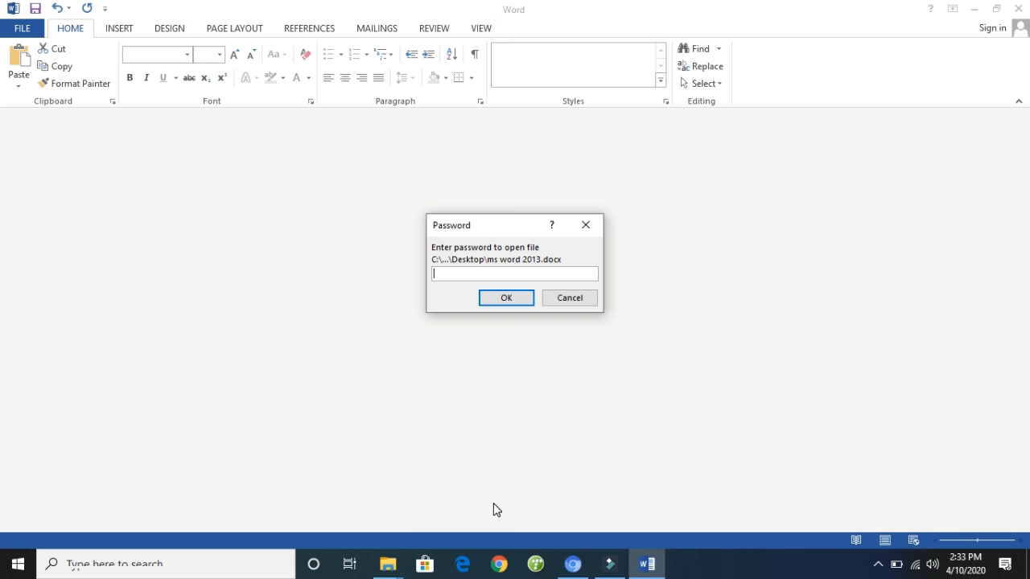
text(123)
click(493, 301)
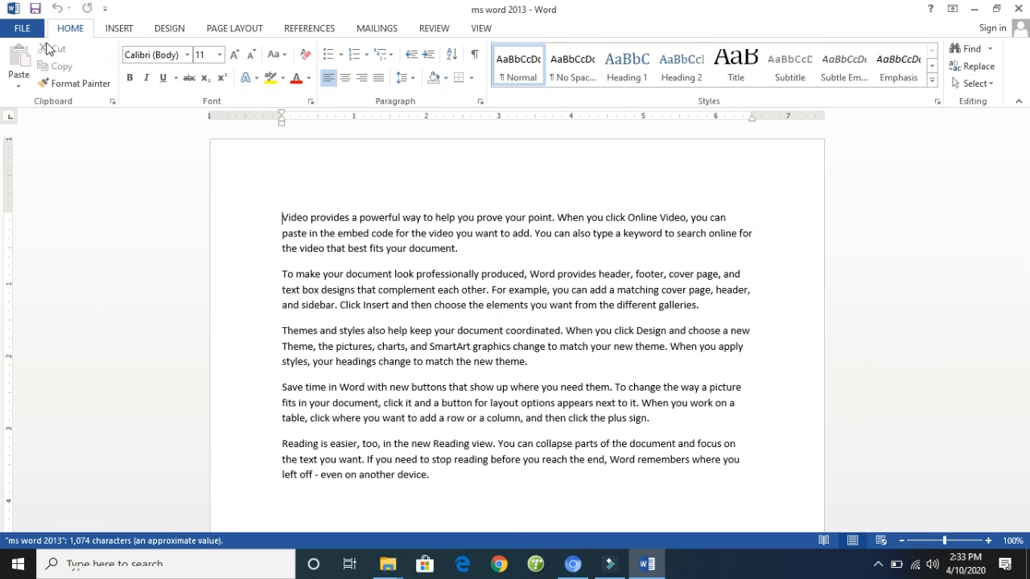
- Examine the Restrict Editing and Restrict Access protection options, and try Add a Digital Signature, declining the offer to get a digital ID
click(25, 30)
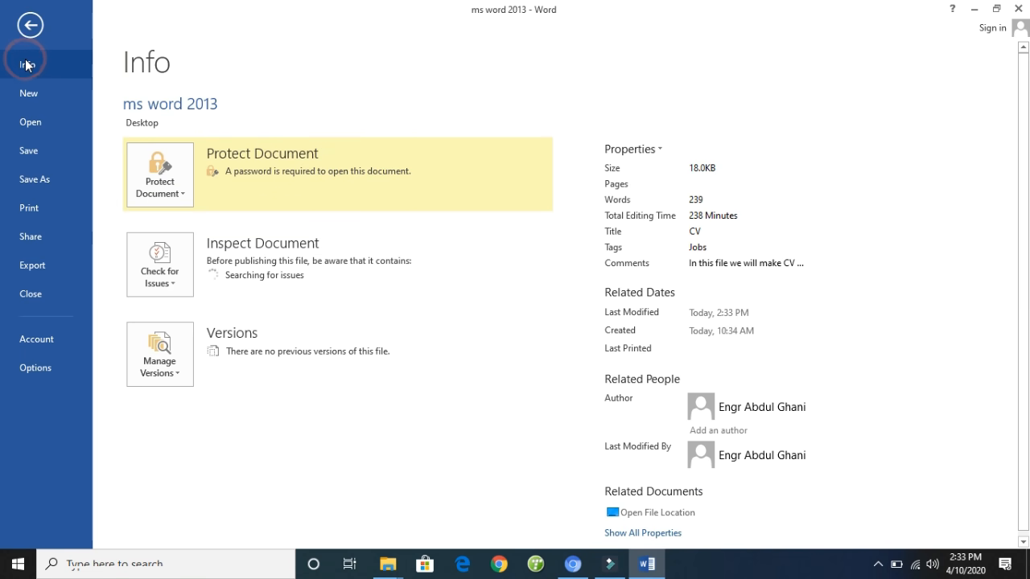
click(179, 193)
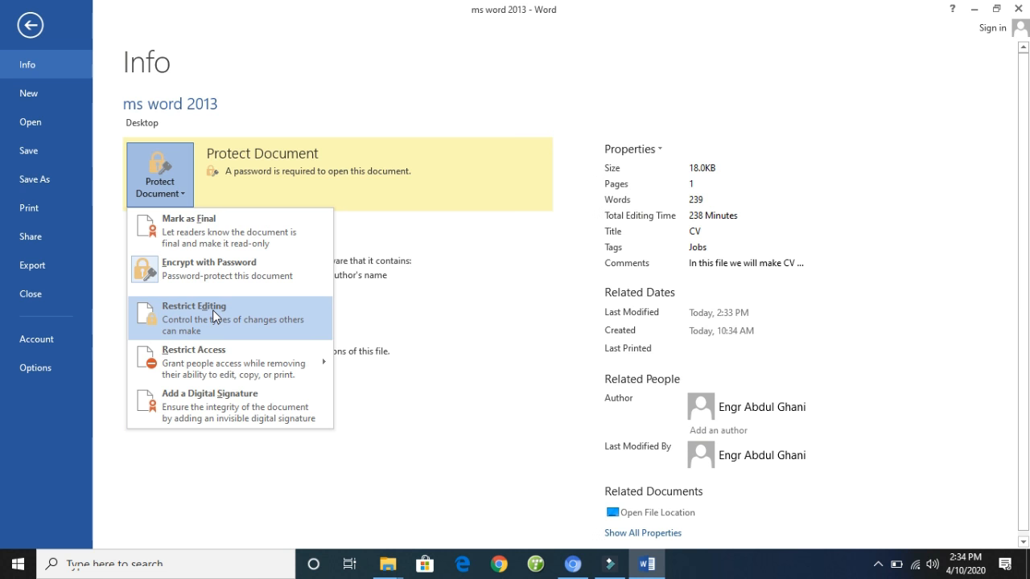
mouse_move(219, 355)
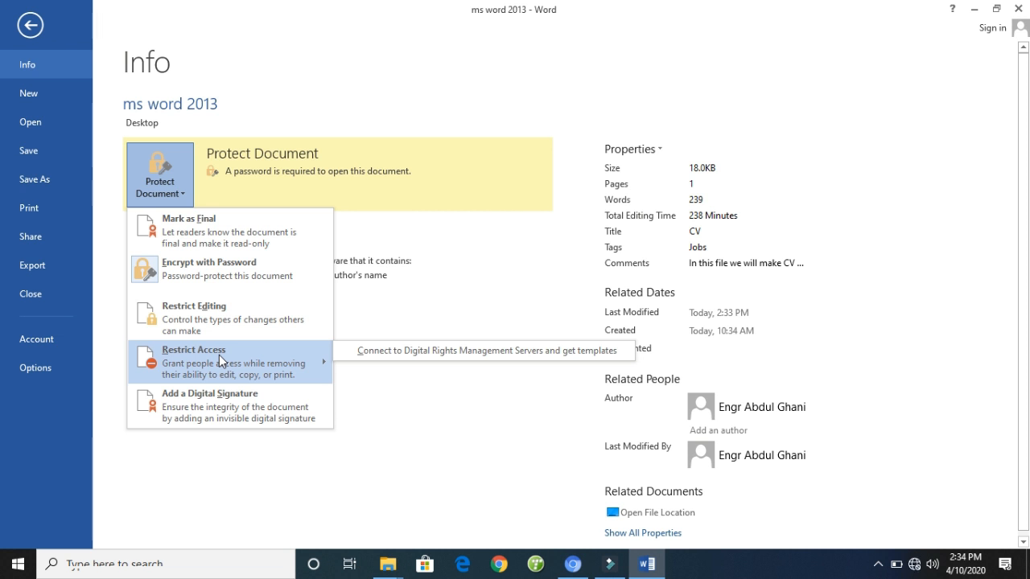
click(210, 413)
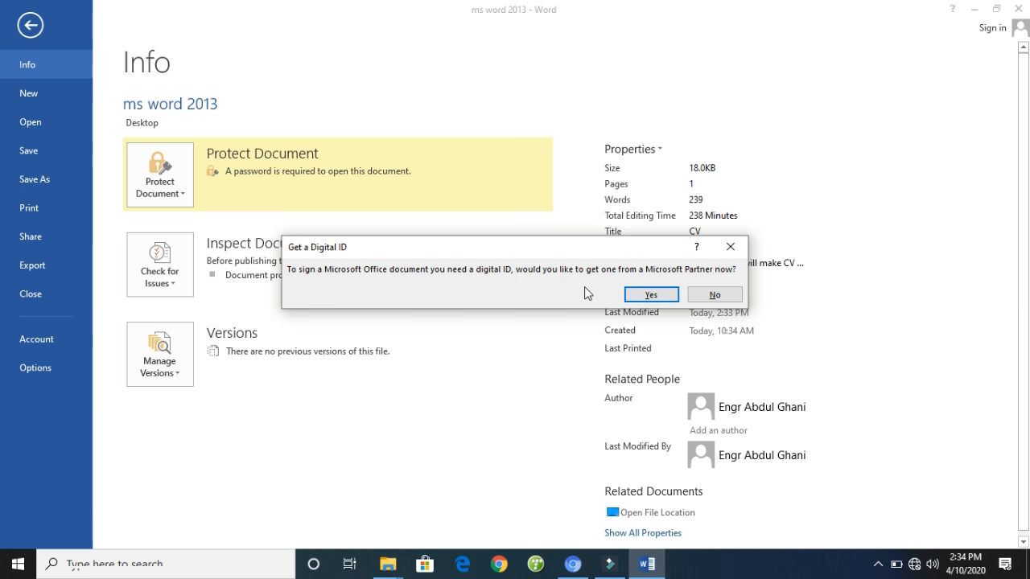
click(726, 297)
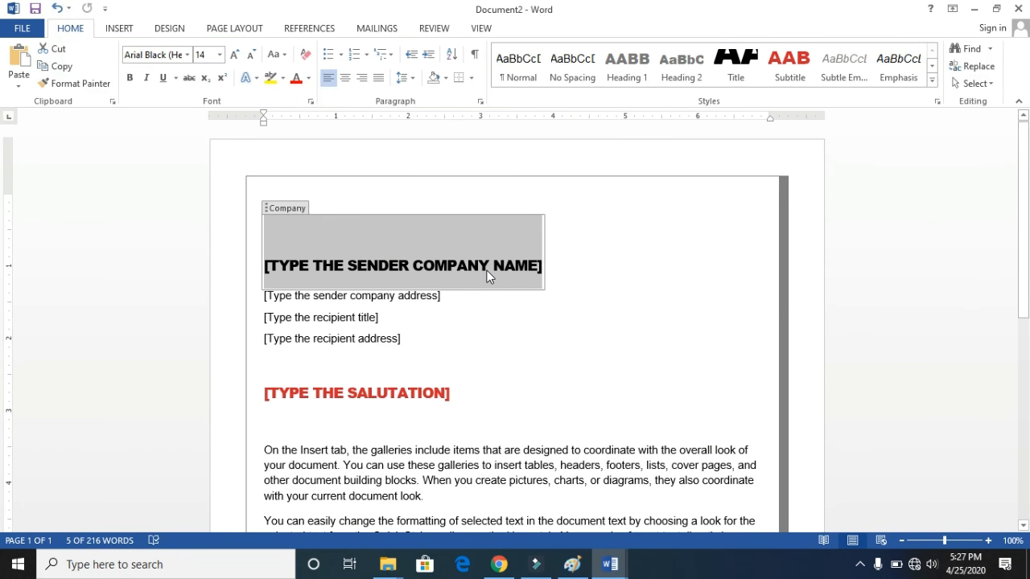
- Examine the letter template's placeholders and body text from the sender company name to the closing and date
click(338, 317)
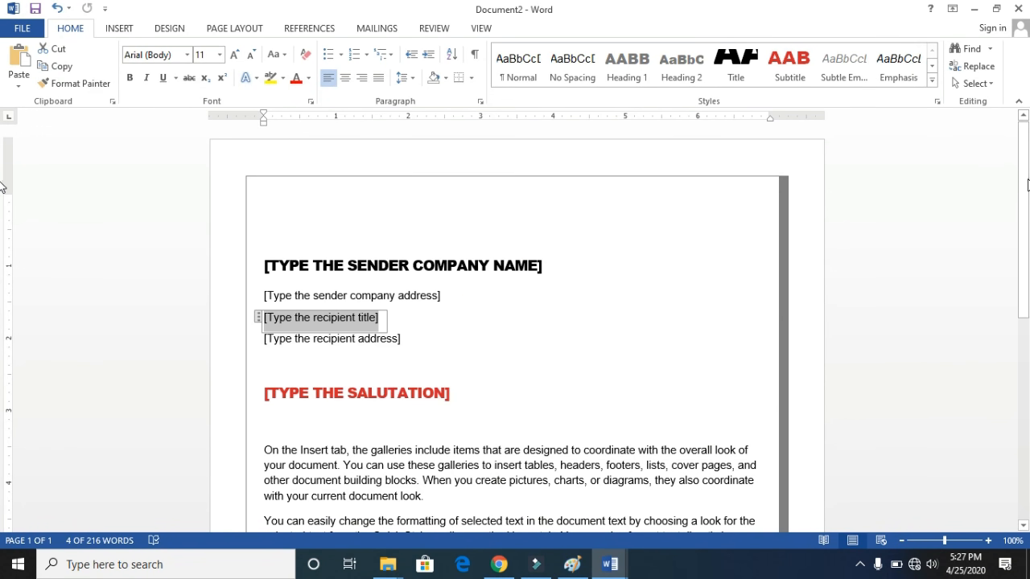
scroll(3, 227, down, 2)
scroll(2, 228, down, 1)
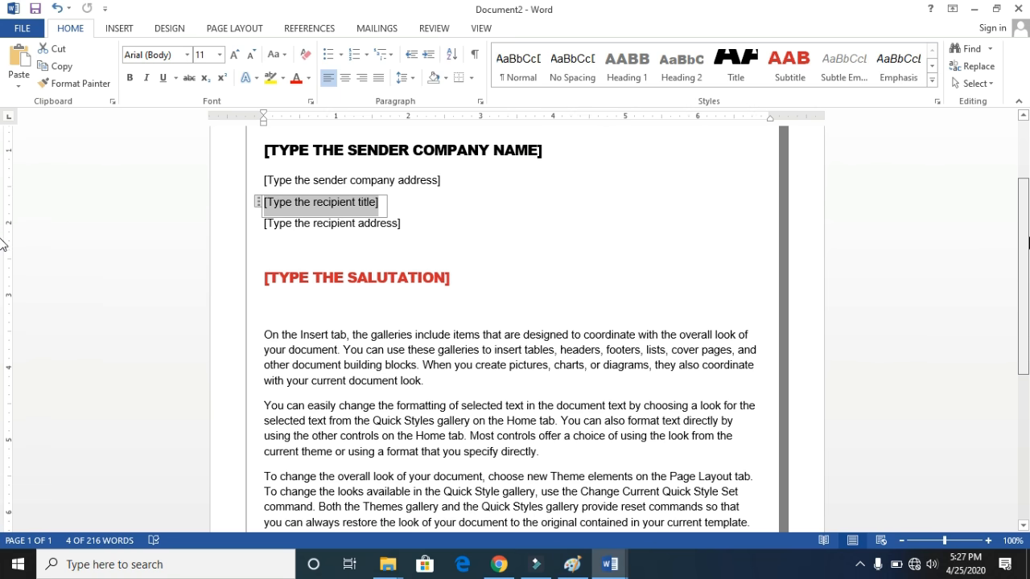
scroll(2, 276, down, 4)
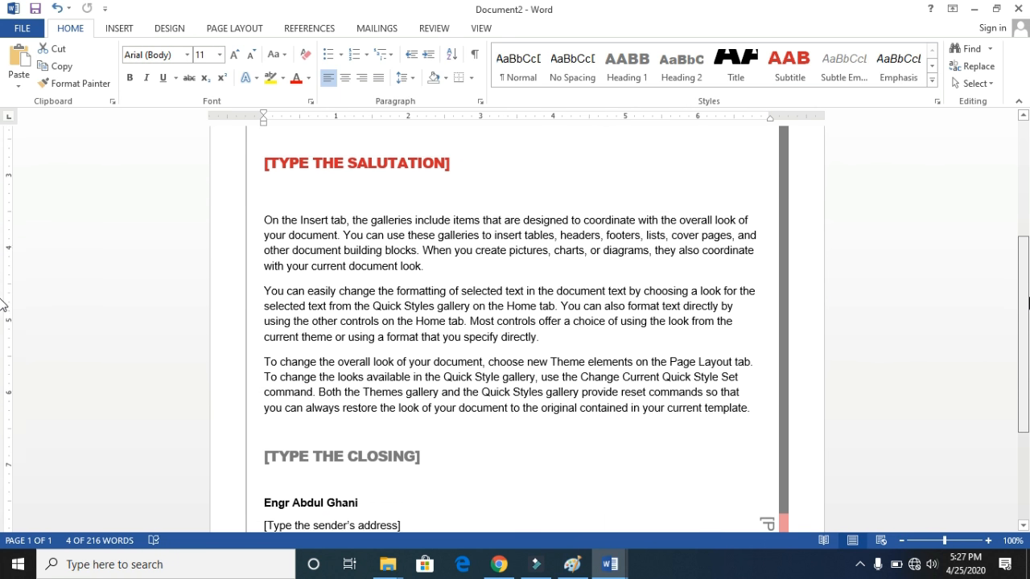
scroll(3, 346, down, 1)
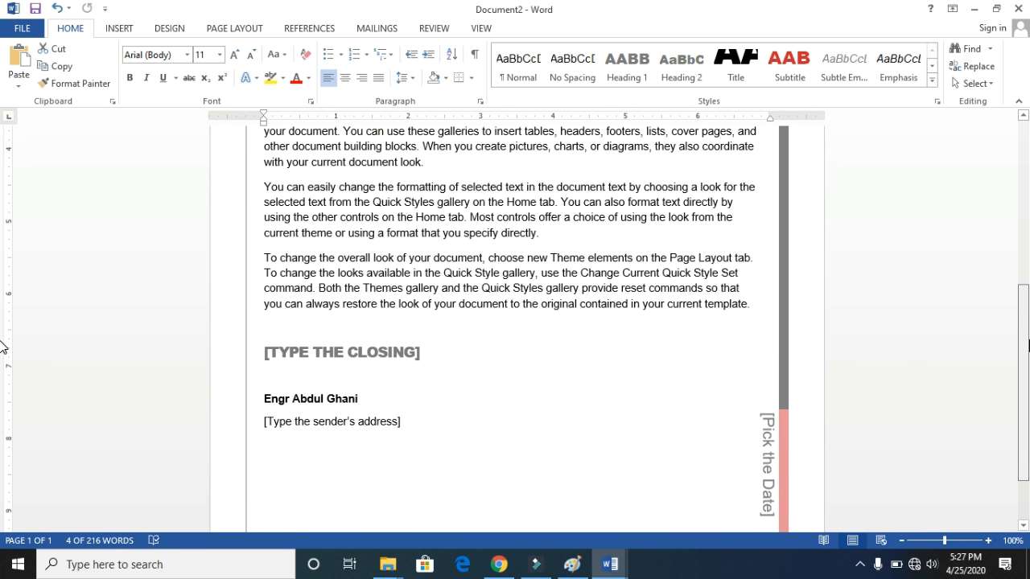
scroll(2, 372, down, 1)
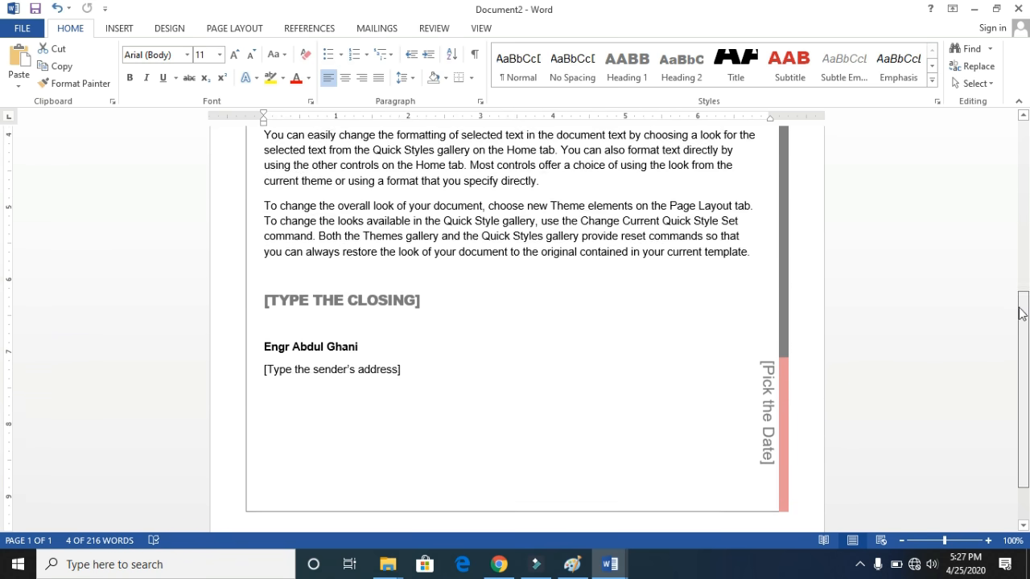
drag(1022, 306, 1024, 203)
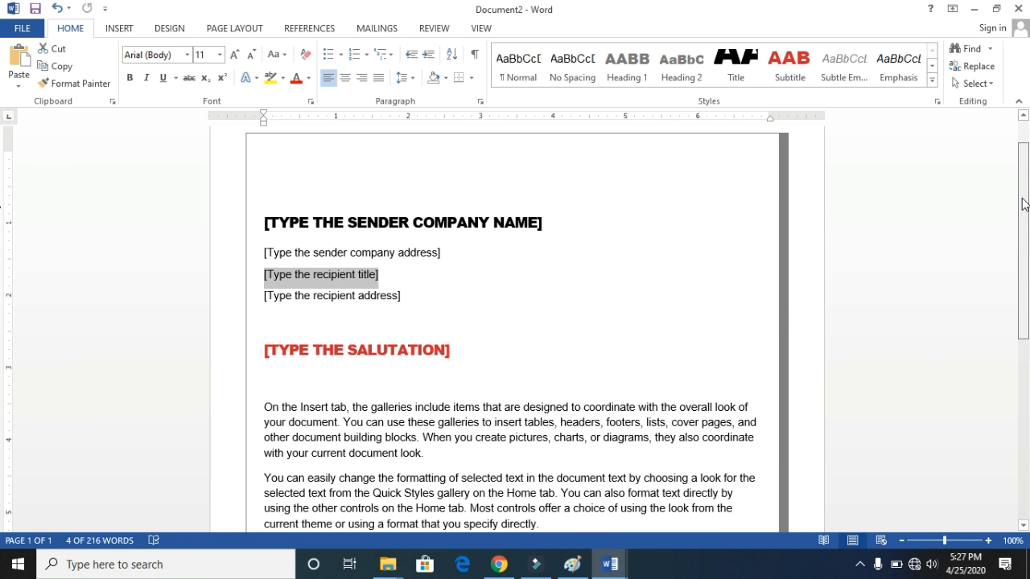
drag(1024, 203, 1024, 186)
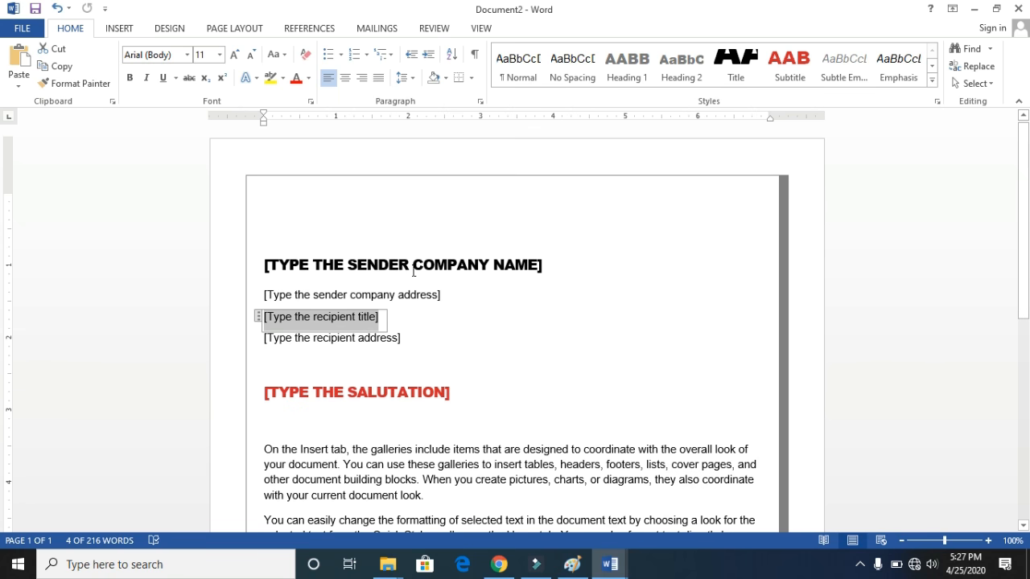
click(373, 260)
- Create a new blank document
click(27, 32)
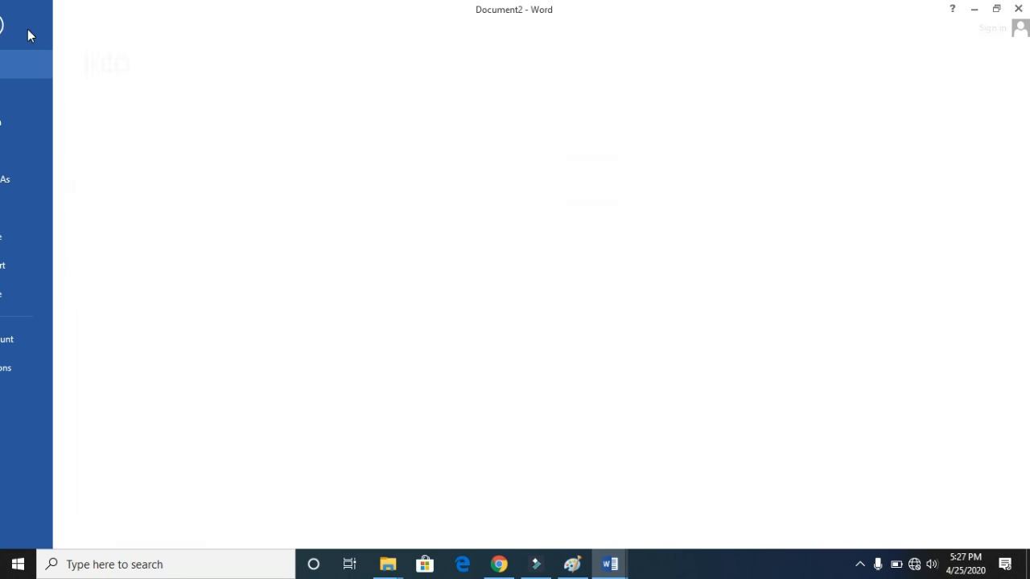
click(29, 95)
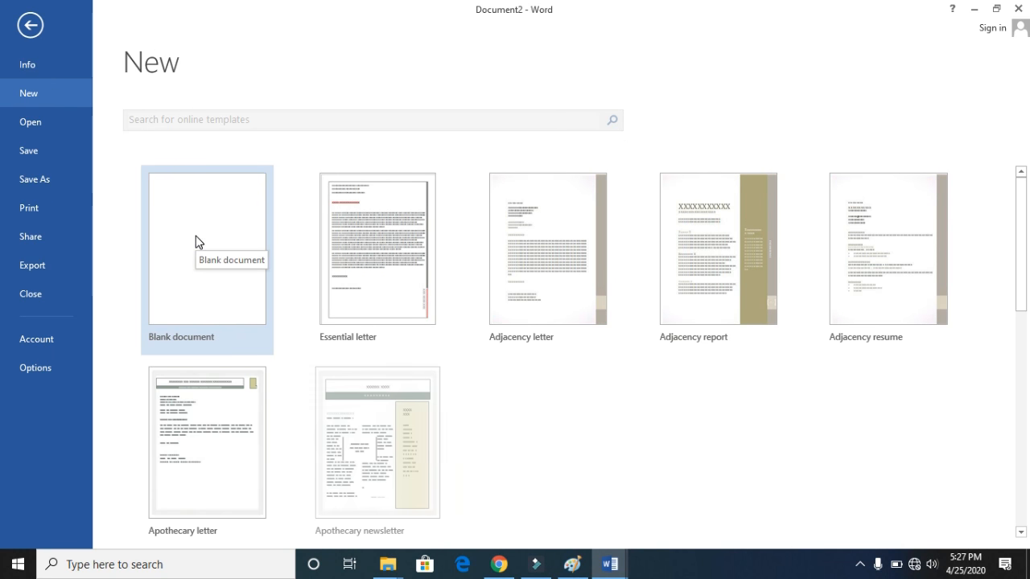
click(199, 243)
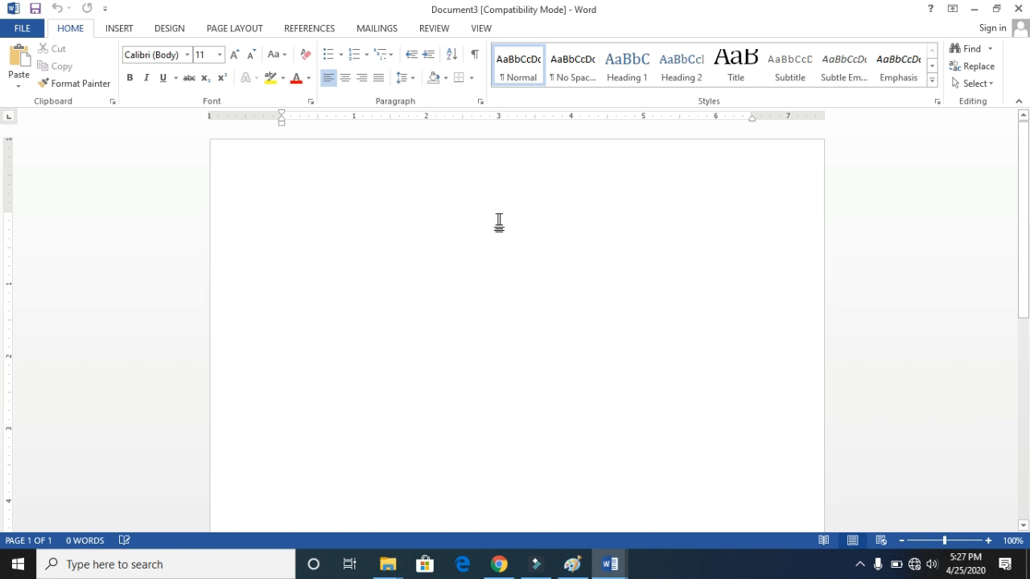
click(494, 217)
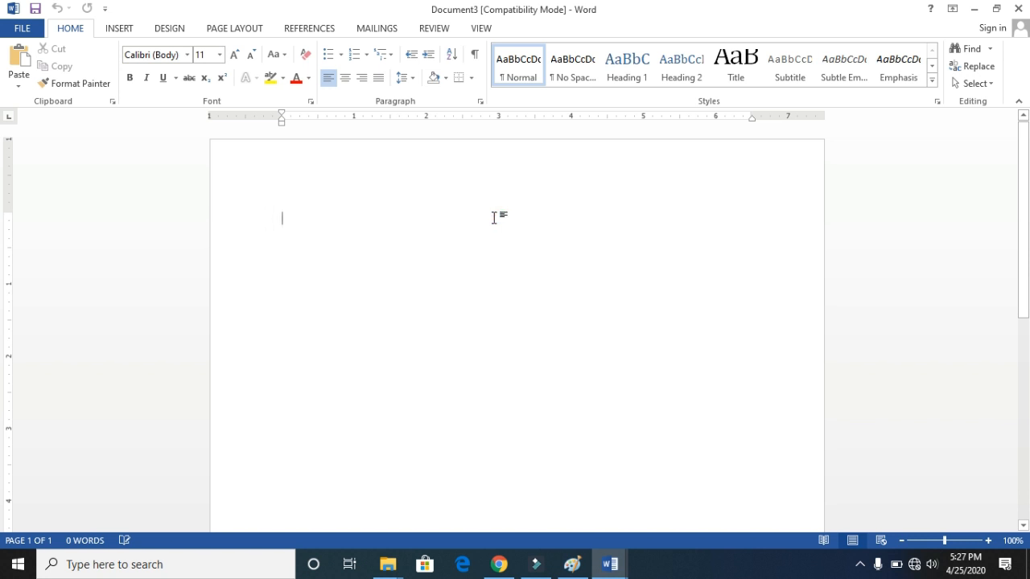
- Open the recent document "Video provides a powerful way to help you prove your point" from the desktop
click(24, 29)
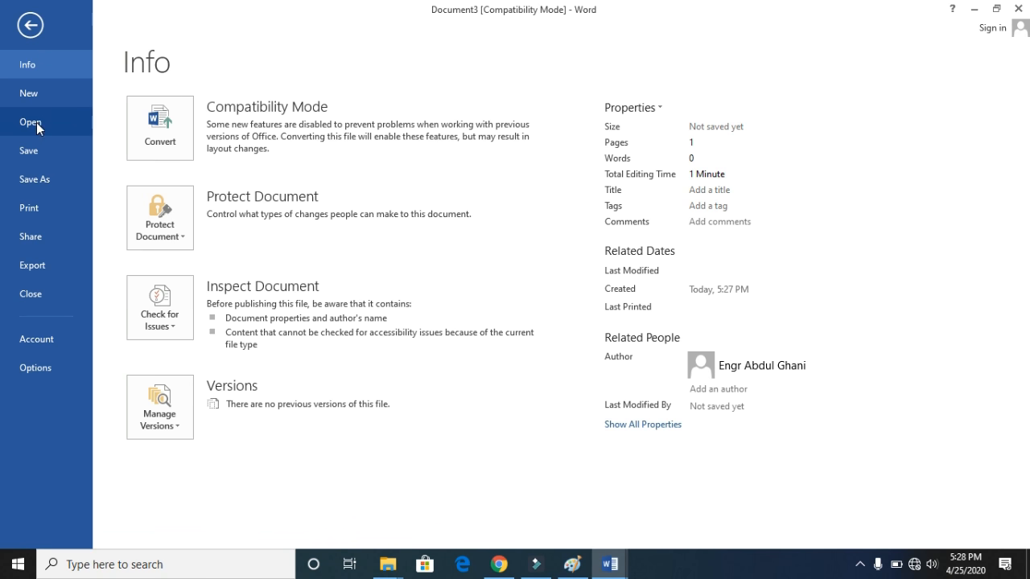
click(37, 124)
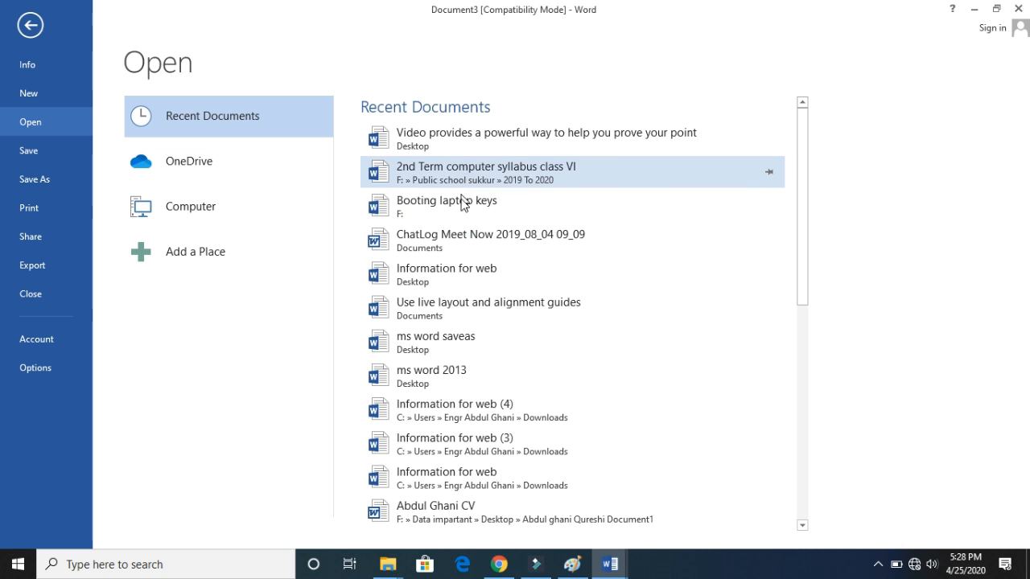
click(482, 146)
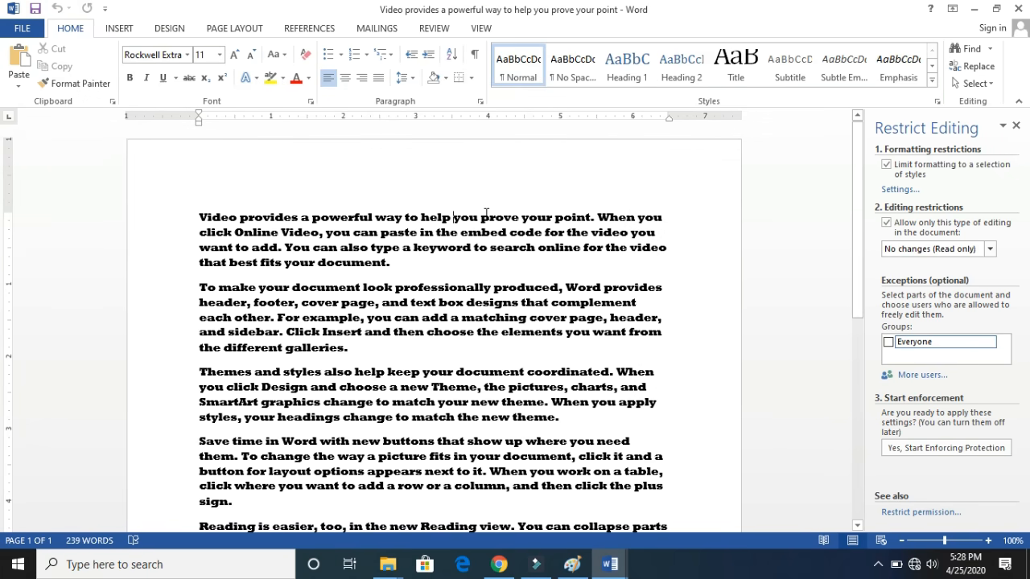
- Delete the words "way to" from the first sentence, and undo the deletion
click(420, 219)
key(BackSpace)
key(BackSpace)
key(BackSpace)
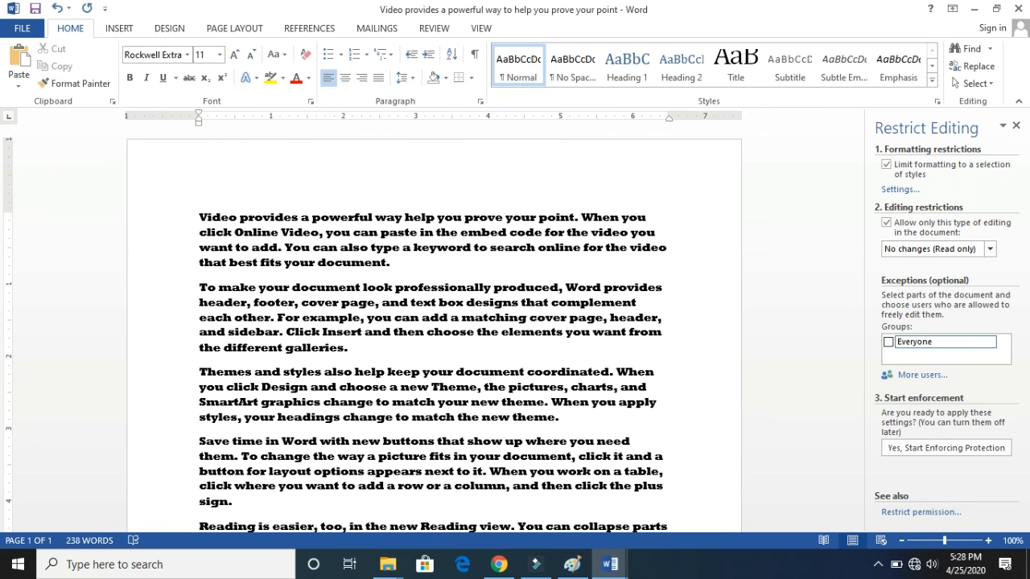
key(BackSpace)
key(BackSpace)
key(BackSpace)
key(BackSpace)
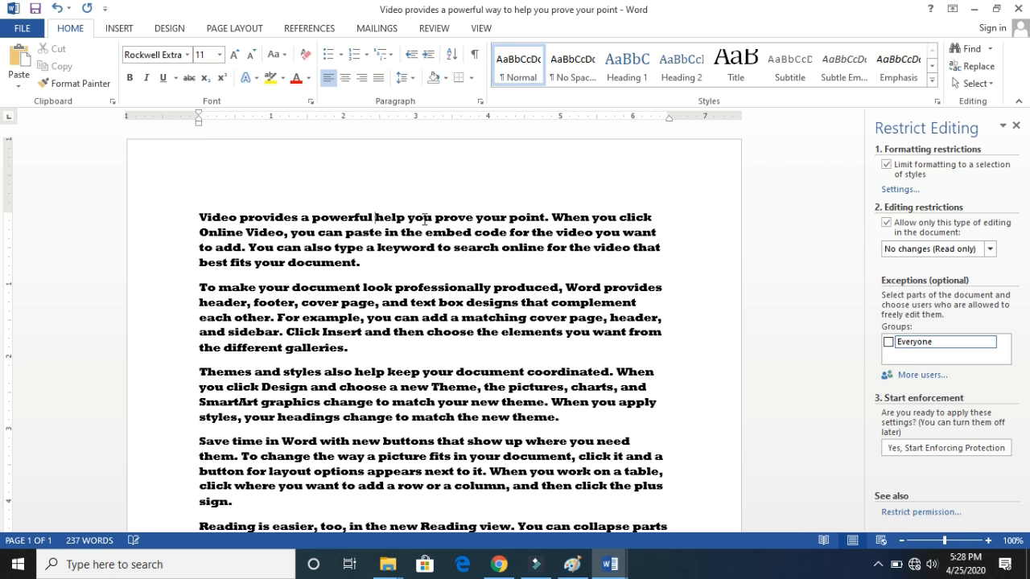
key(ctrl+z)
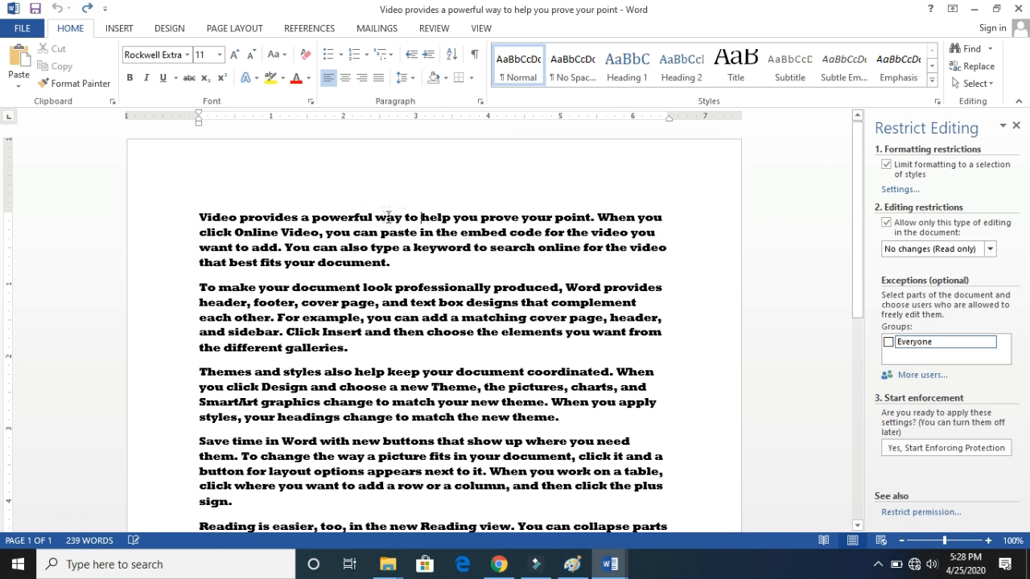
- Save the document under its current name and location
drag(383, 217, 418, 224)
click(453, 232)
click(24, 28)
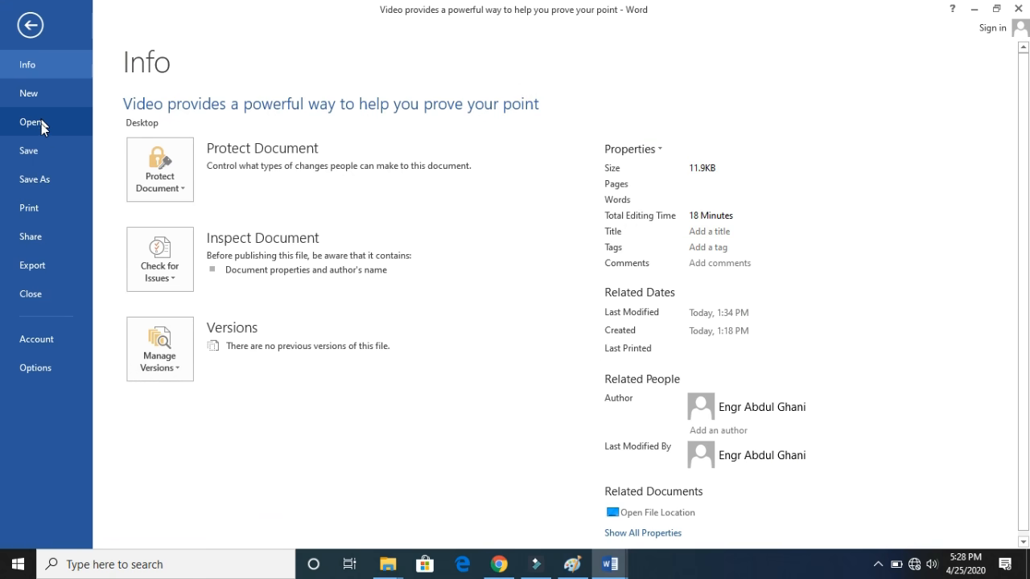
click(42, 150)
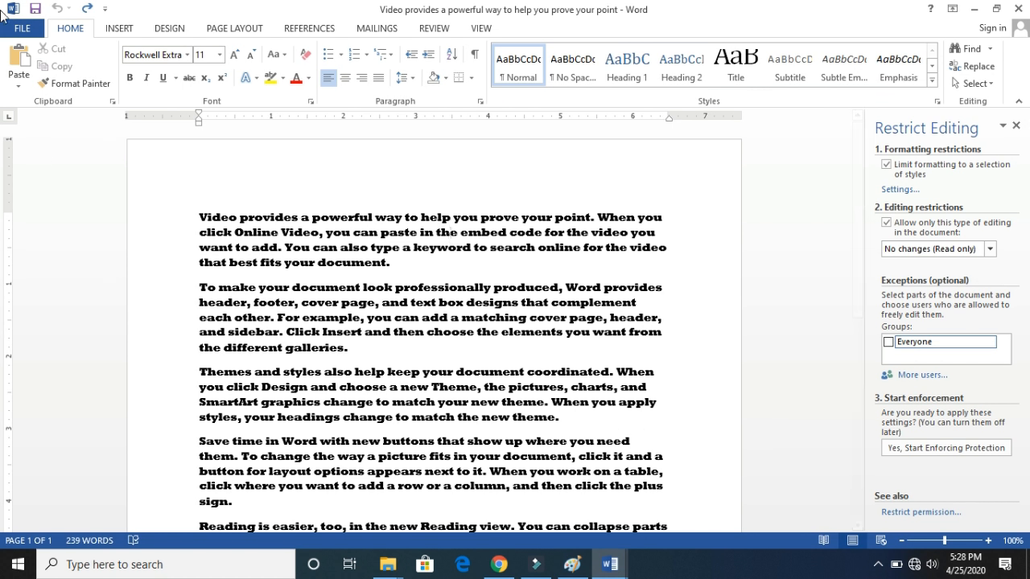
- Save a copy of the document under the same name as a Word Document on Local Disk (E:)
click(24, 30)
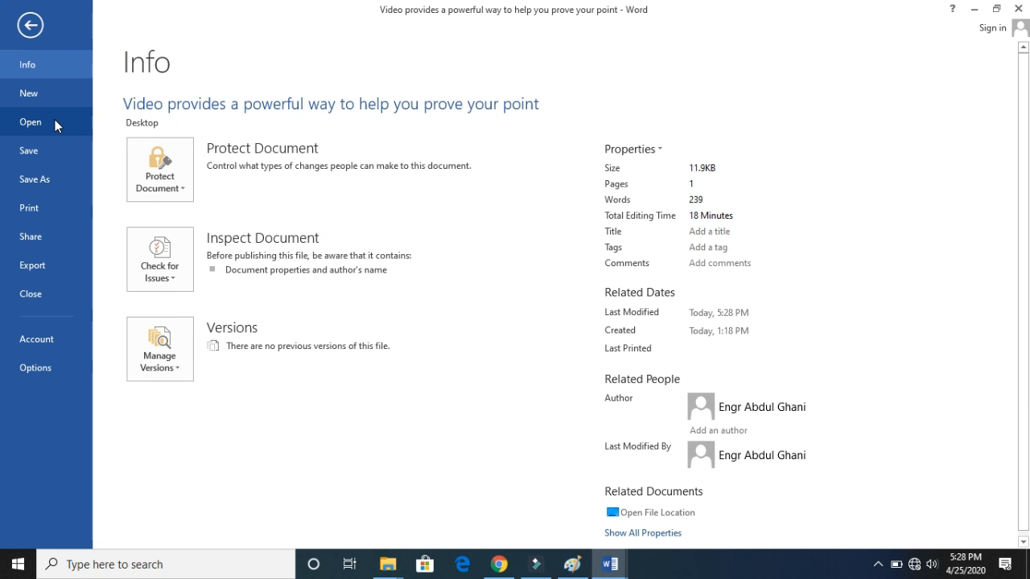
click(40, 181)
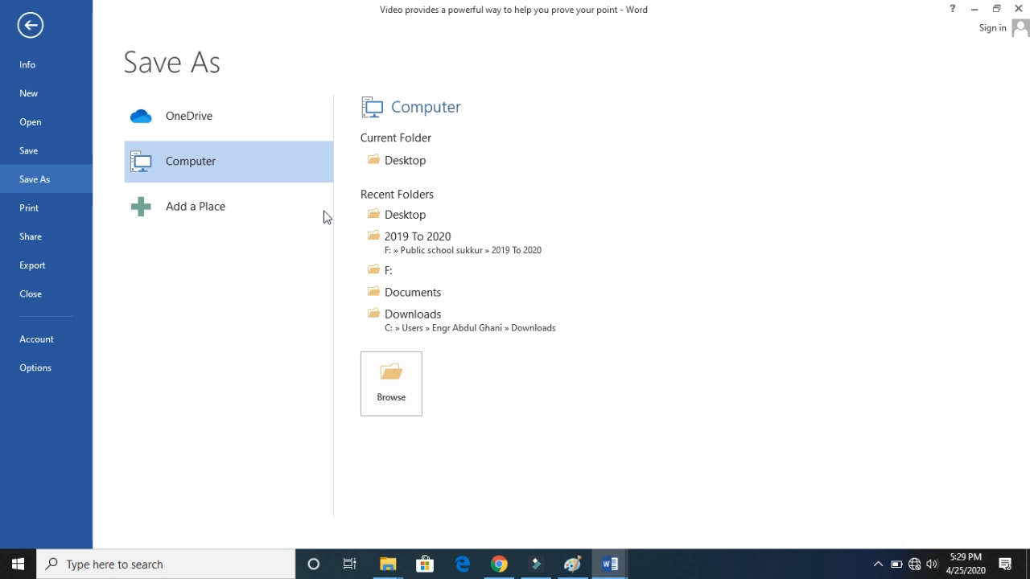
click(402, 367)
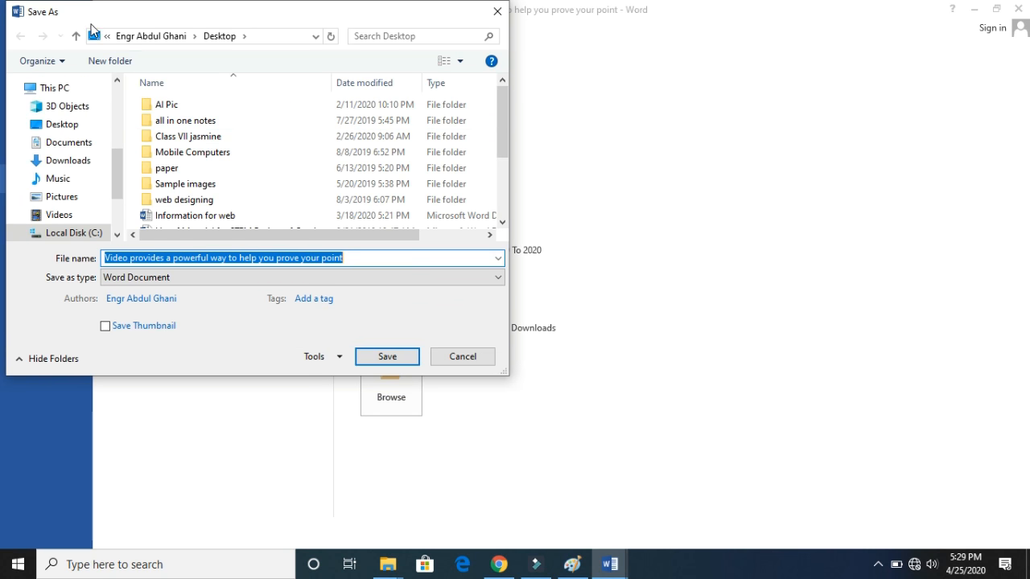
drag(119, 161, 120, 203)
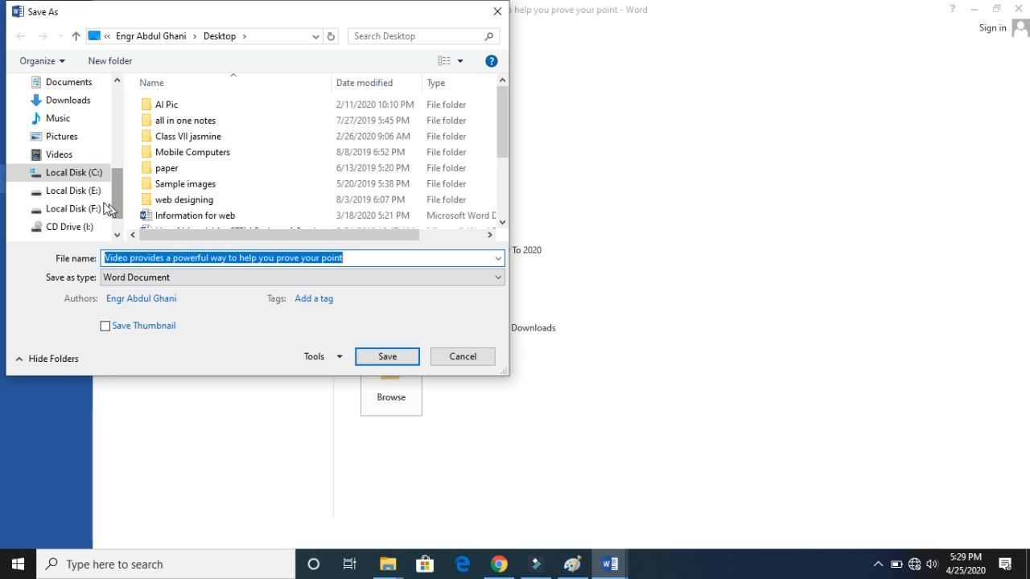
click(92, 193)
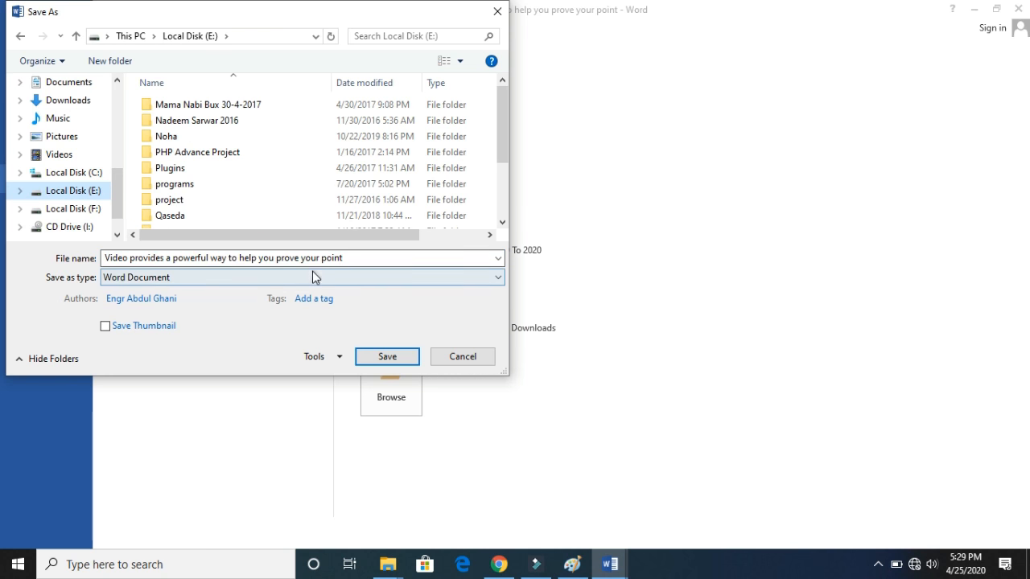
click(364, 355)
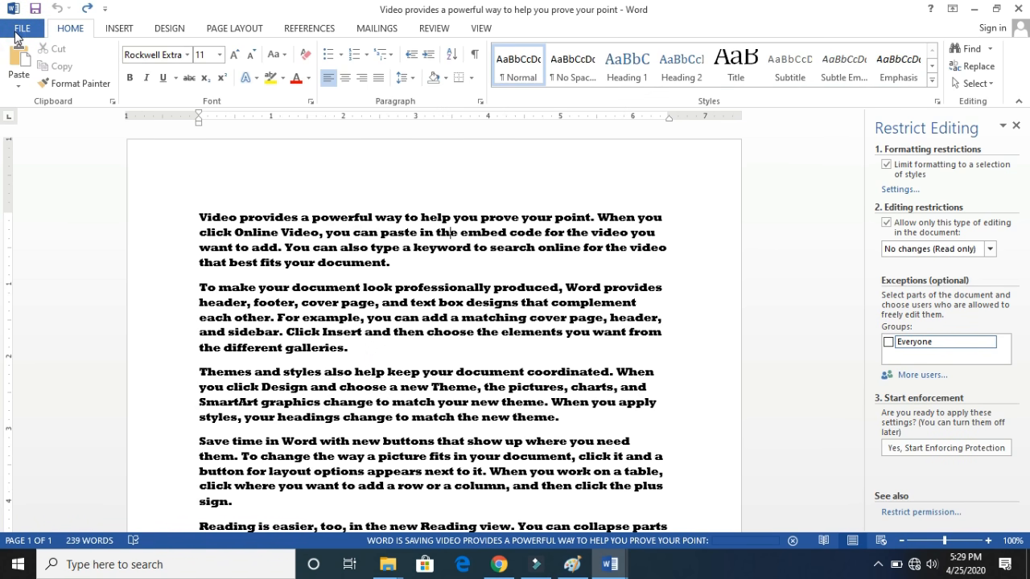
- Examine the print settings and the page range choices, and return to the document without printing
click(22, 29)
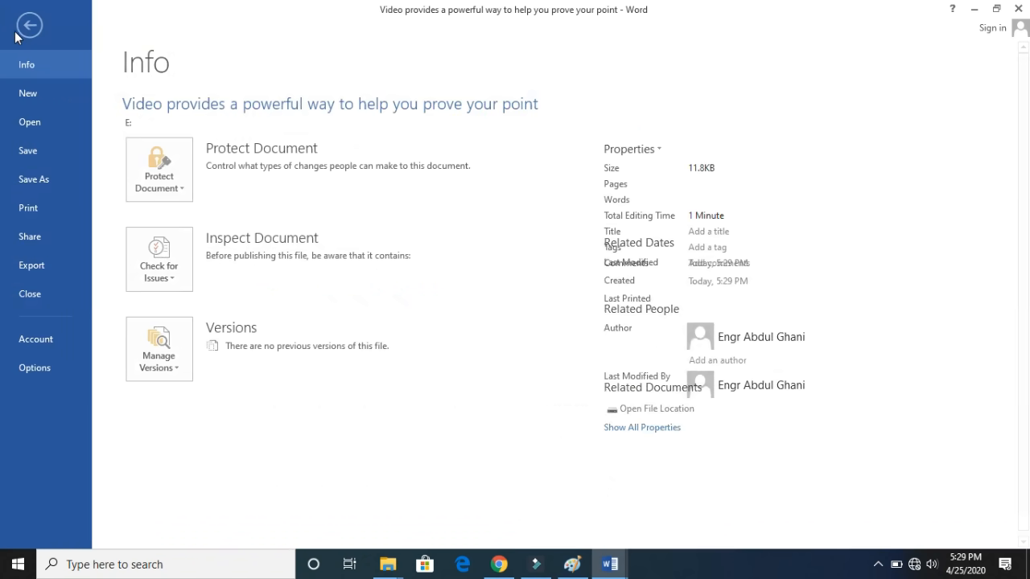
click(39, 212)
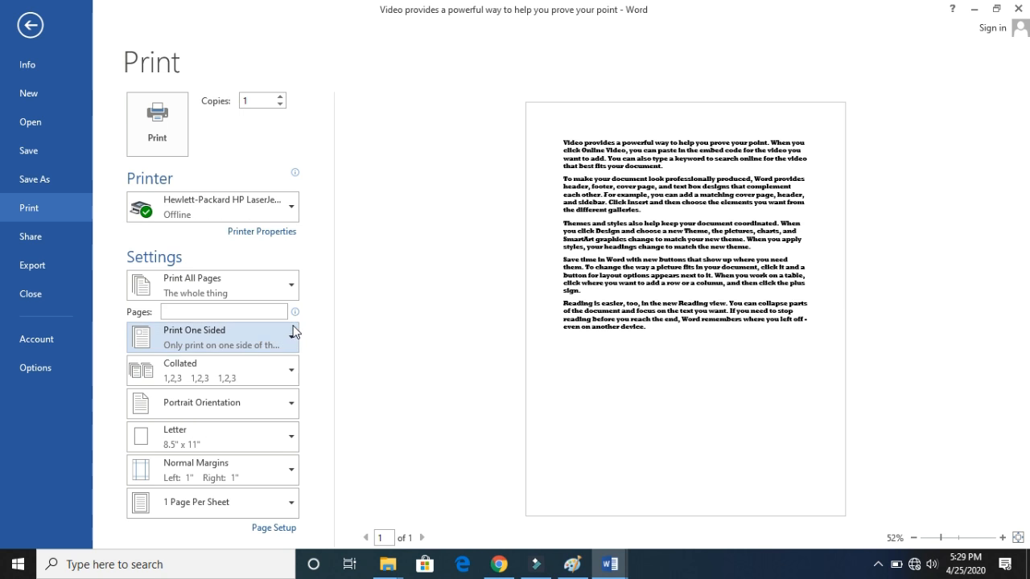
click(292, 289)
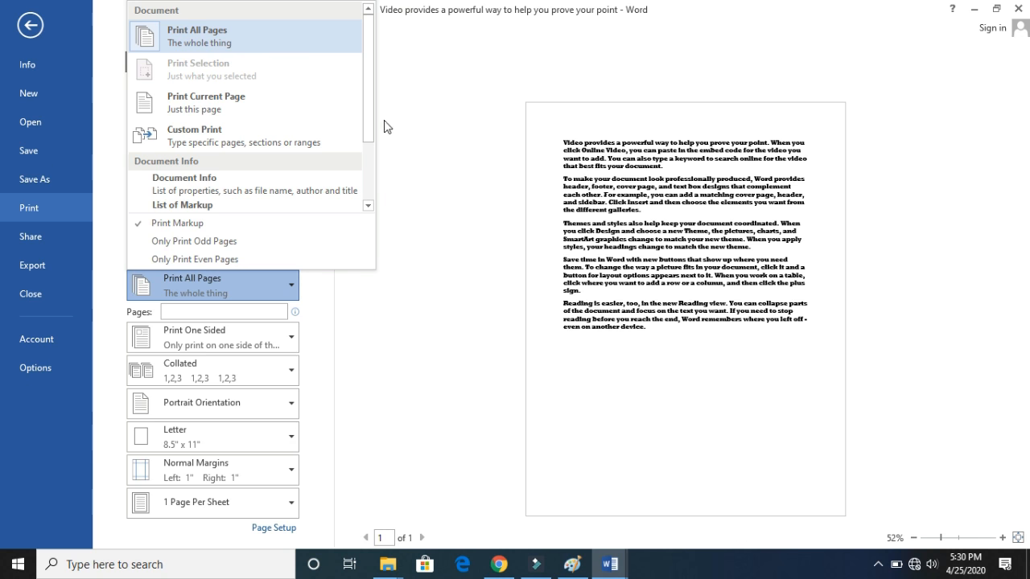
click(368, 104)
mouse_move(368, 104)
mouse_down()
mouse_move(372, 162)
mouse_move(372, 89)
mouse_up()
click(408, 170)
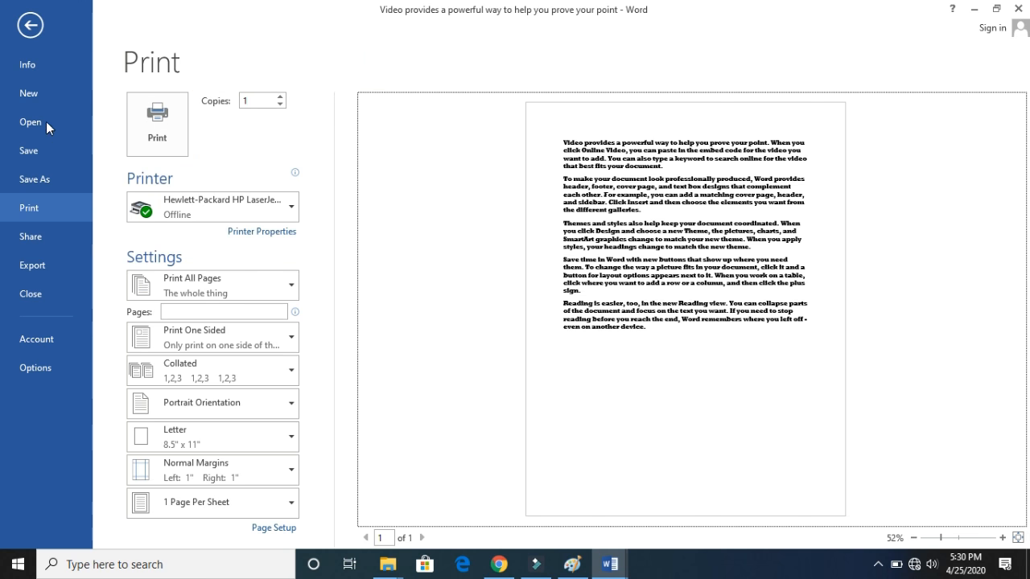
click(31, 26)
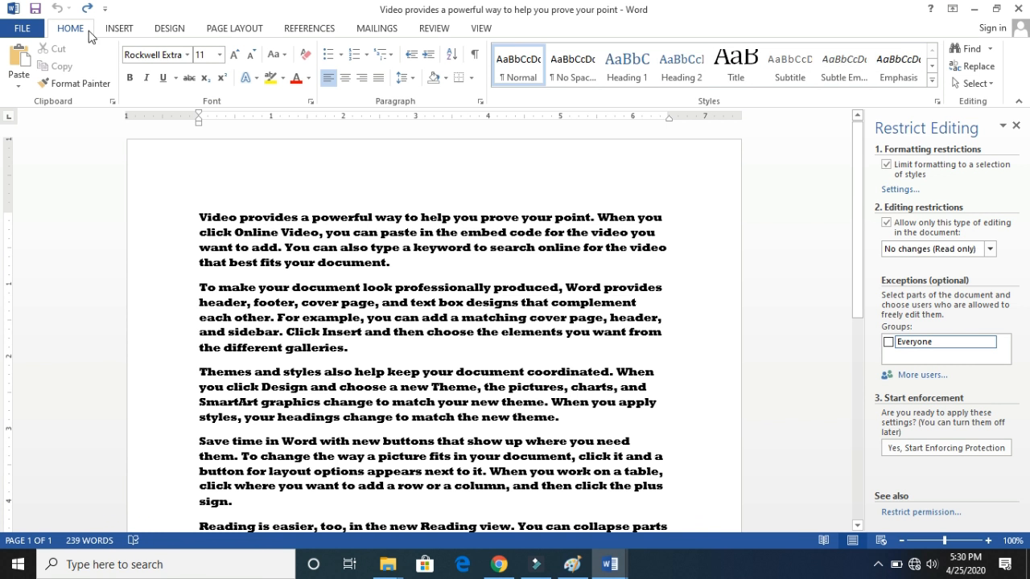
- Delete all of the document's text and close Restrict Editing
click(83, 32)
key(ctrl+a)
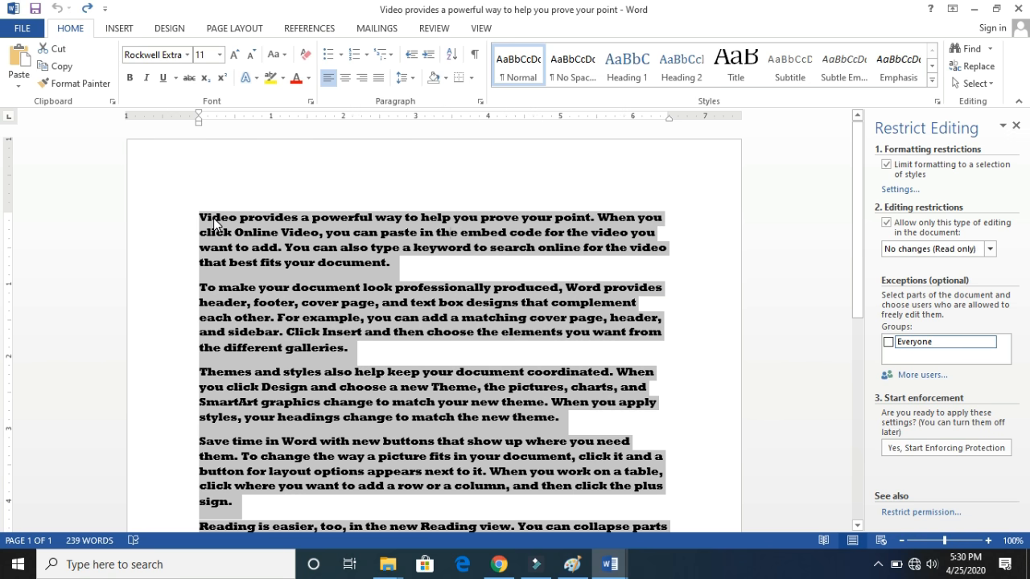
key(Delete)
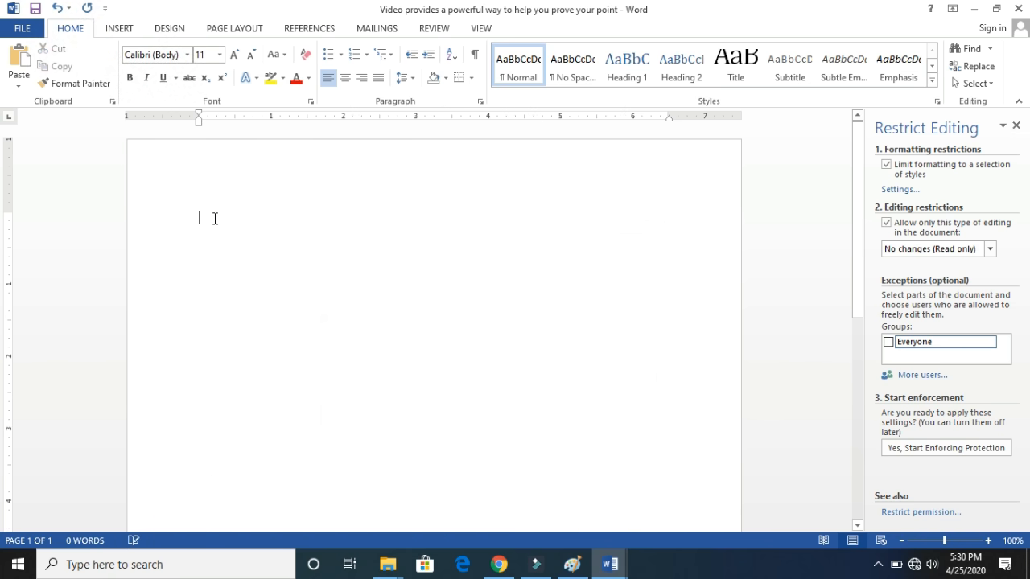
click(847, 95)
key(super+Tab)
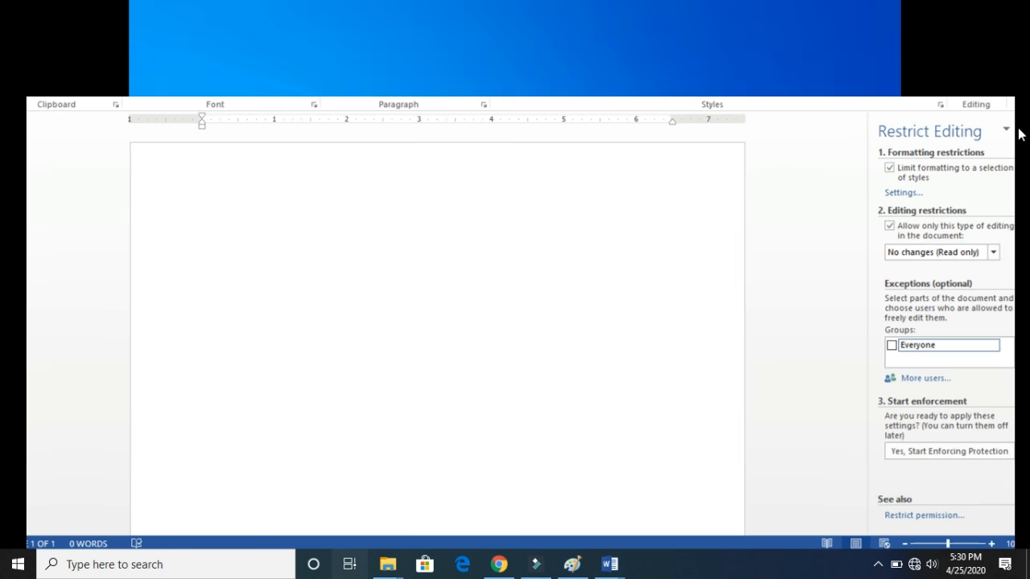
click(153, 174)
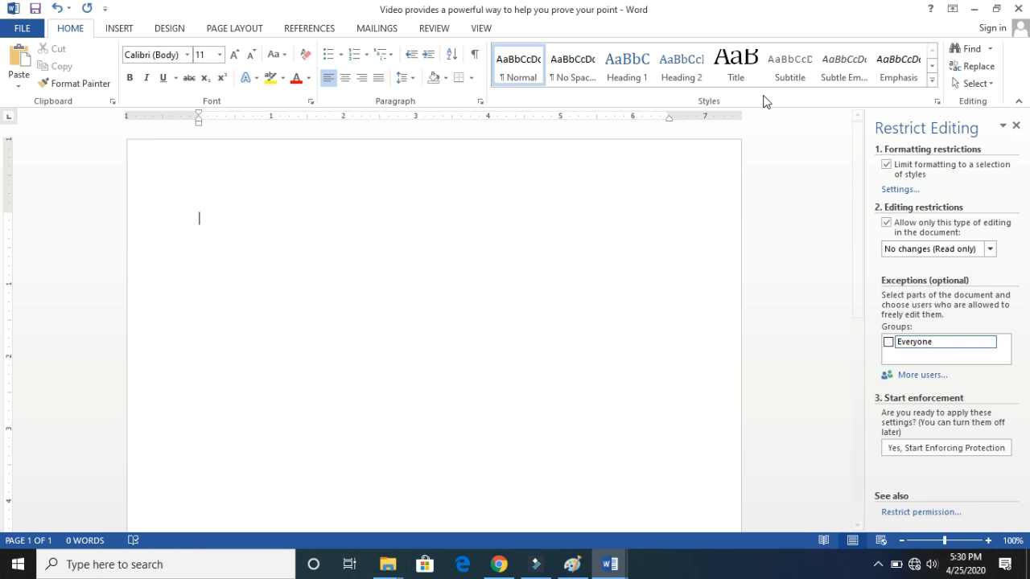
click(1017, 126)
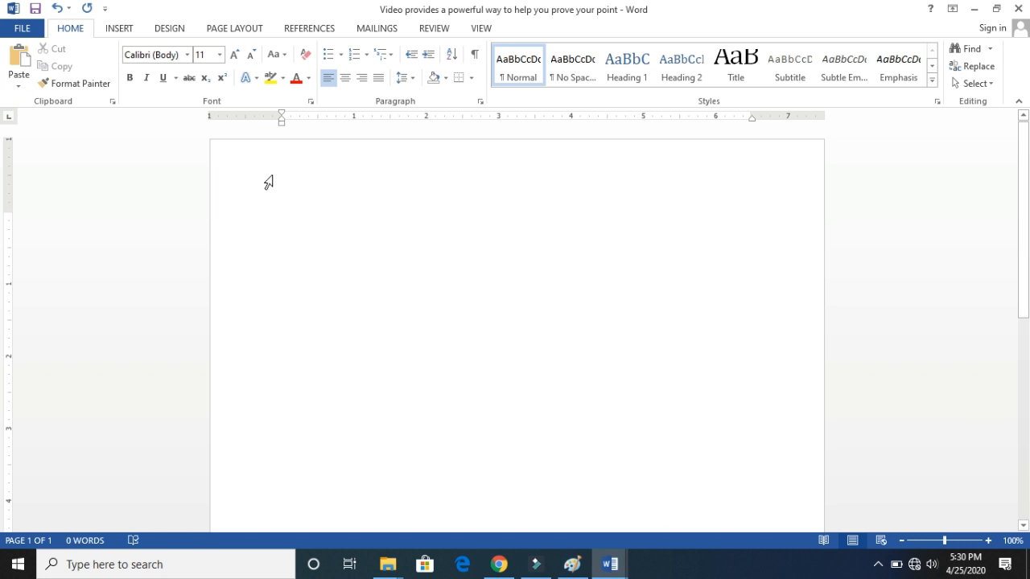
- Write "Shortcut keys" on the first line of the emptied document
click(276, 184)
text(Shortcut keys)
triple_click(350, 218)
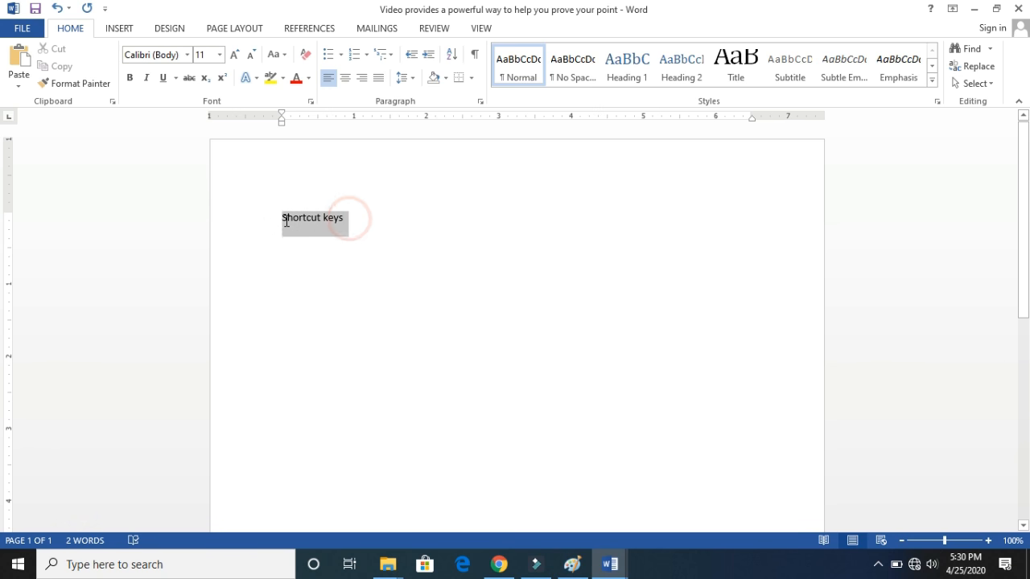
click(358, 227)
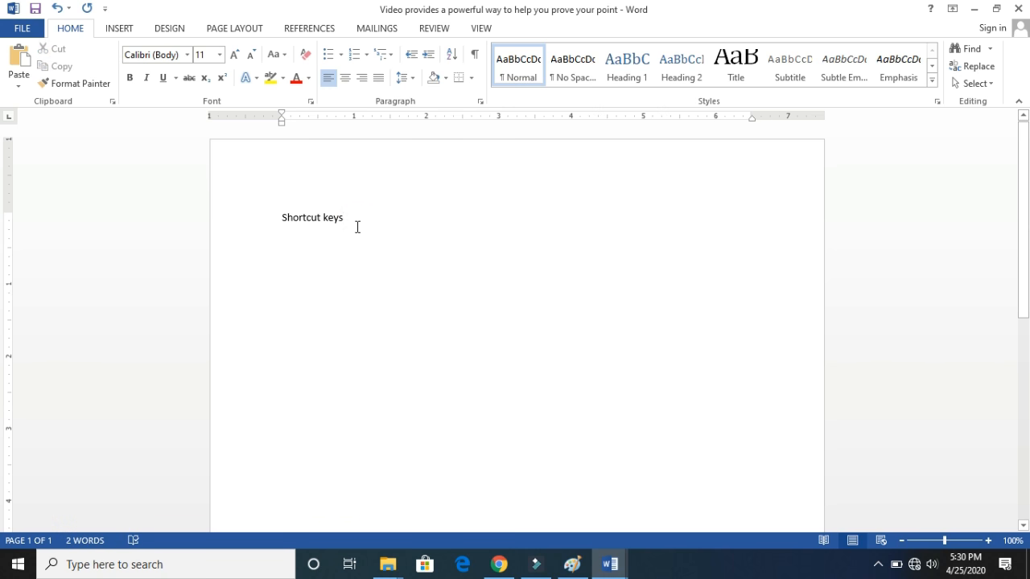
- Select "ortcut keys" backwards from the end of the line, one character at a time, and clear the selection
key(shift+Left)
key(shift+Left)
key(shift+Left)
key(shift+Left)
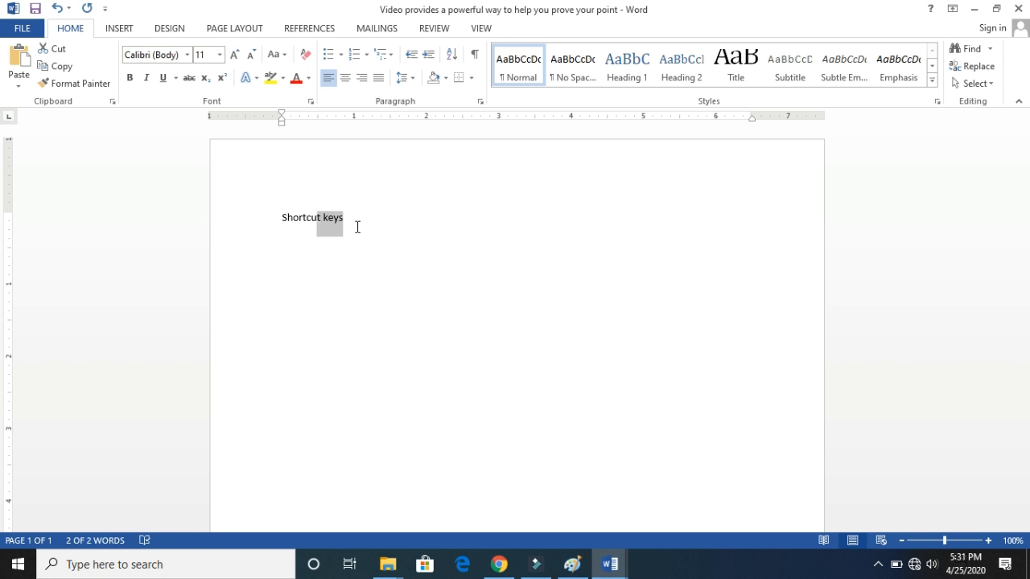
key(shift+Left)
key(shift+Left)
key(shift+Left)
key(shift+Left)
key(shift+Left)
key(shift+Left)
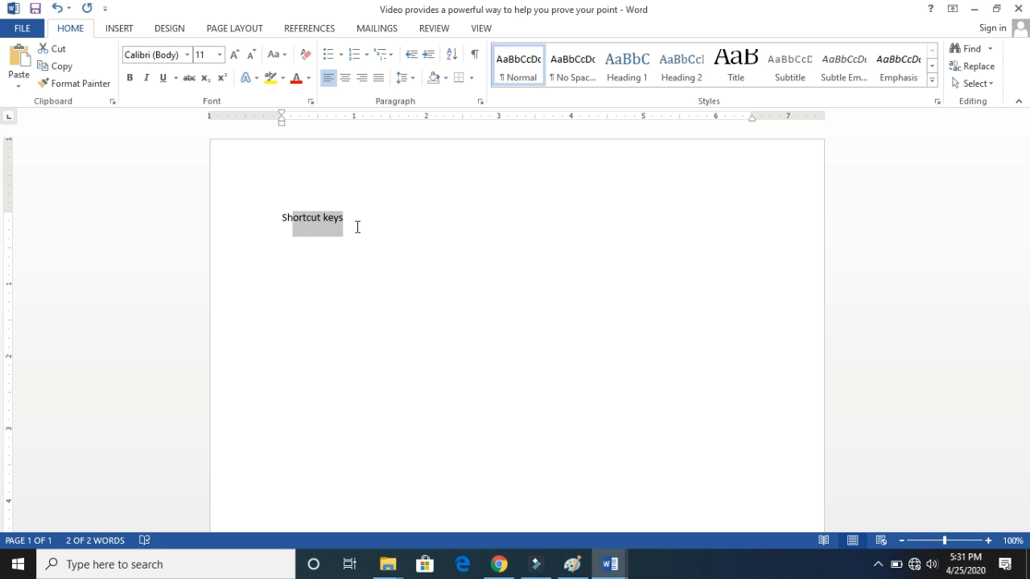
click(324, 225)
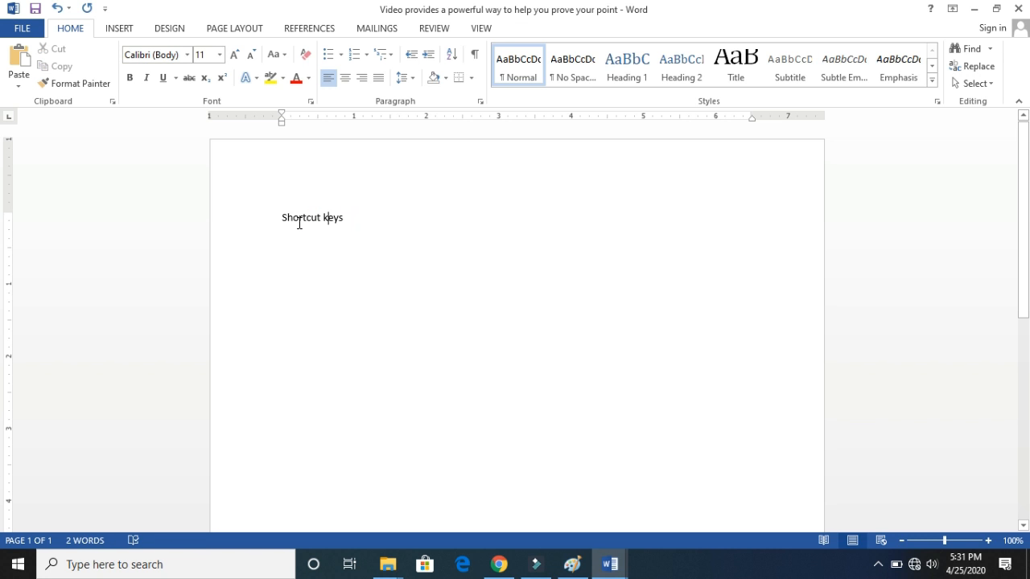
- Select the whole "Shortcut keys" line forwards from its start, one character at a time
click(281, 219)
key(shift+Right)
key(shift+Right)
key(shift+Right)
key(shift+Right)
key(shift+Right)
key(shift+Right)
key(shift+Right)
key(shift+Right)
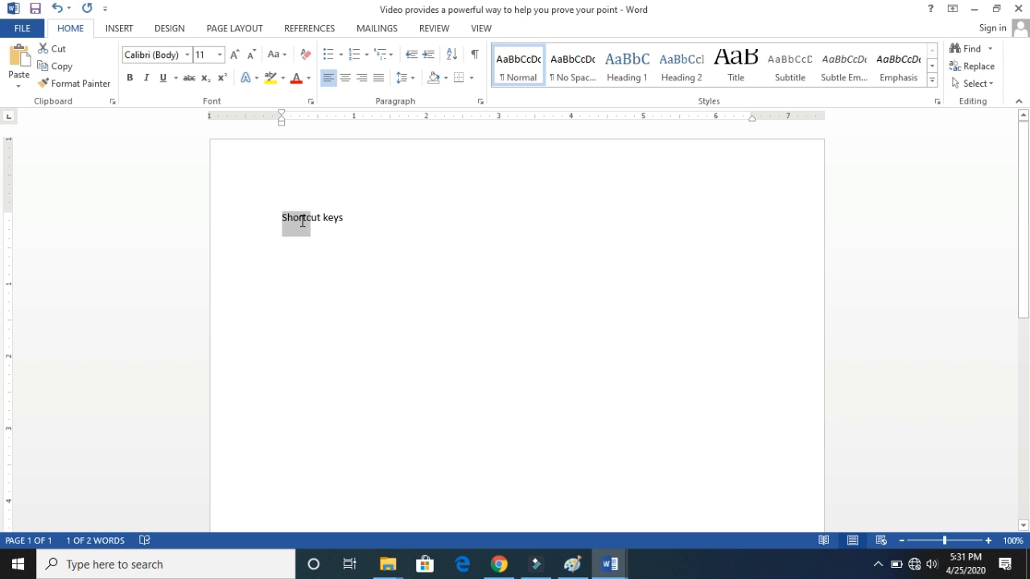
key(shift+Right)
key(shift+Right)
key(shift+Right)
key(shift+Right)
key(shift+Right)
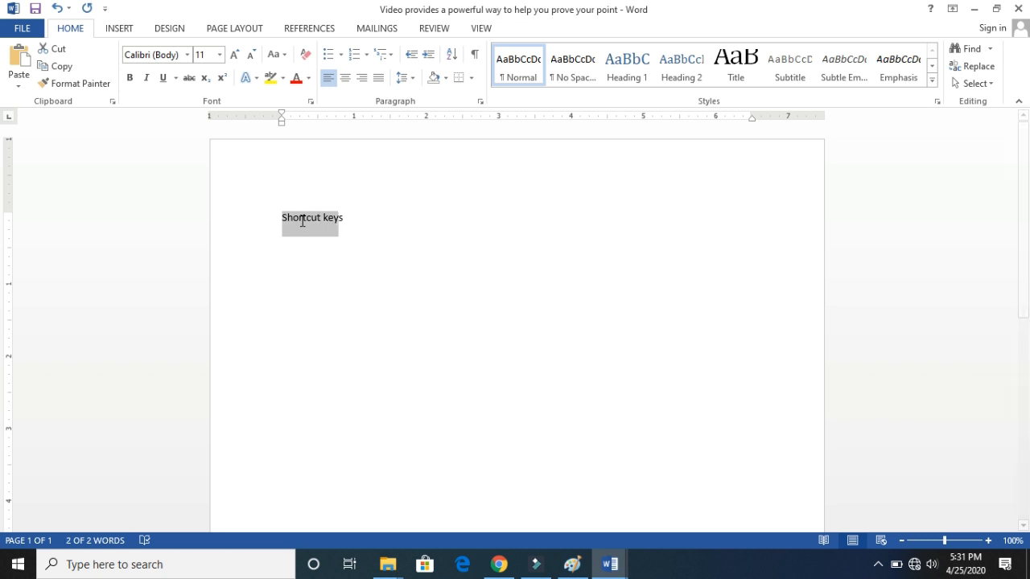
key(shift+Right)
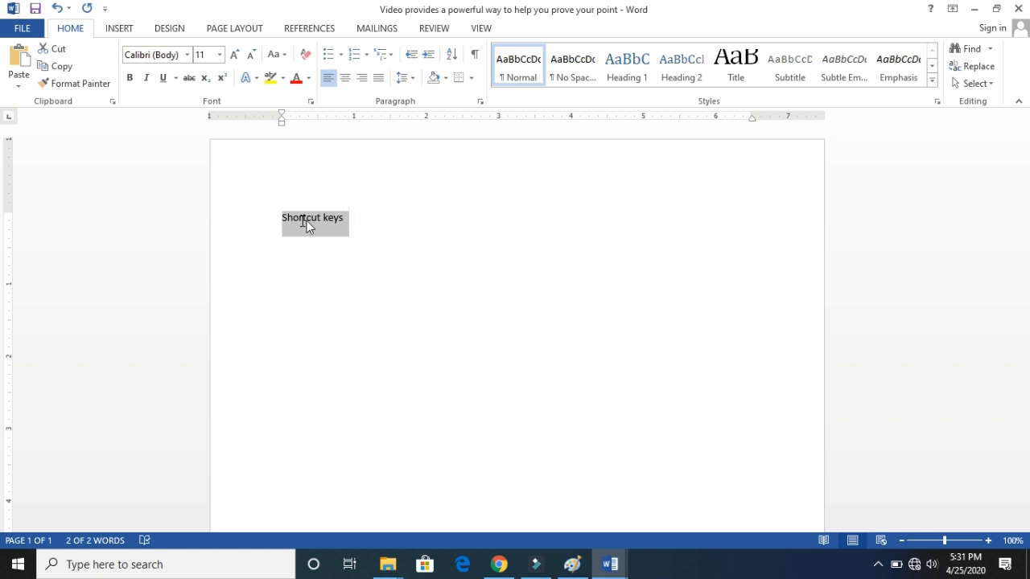
- Select "Shortcut keys" backwards from the end of the line, extend the selection to the whole document, and clear it
click(341, 220)
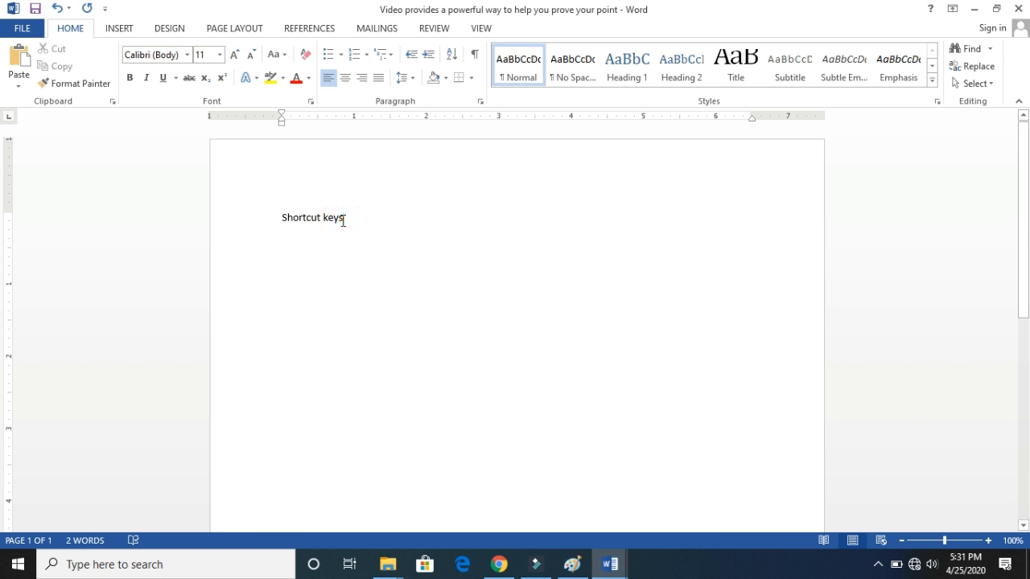
key(shift+Left)
key(shift+Left)
key(shift+Left)
key(shift+Left)
key(shift+Left)
key(shift+Left)
key(shift+Left)
key(shift+Left)
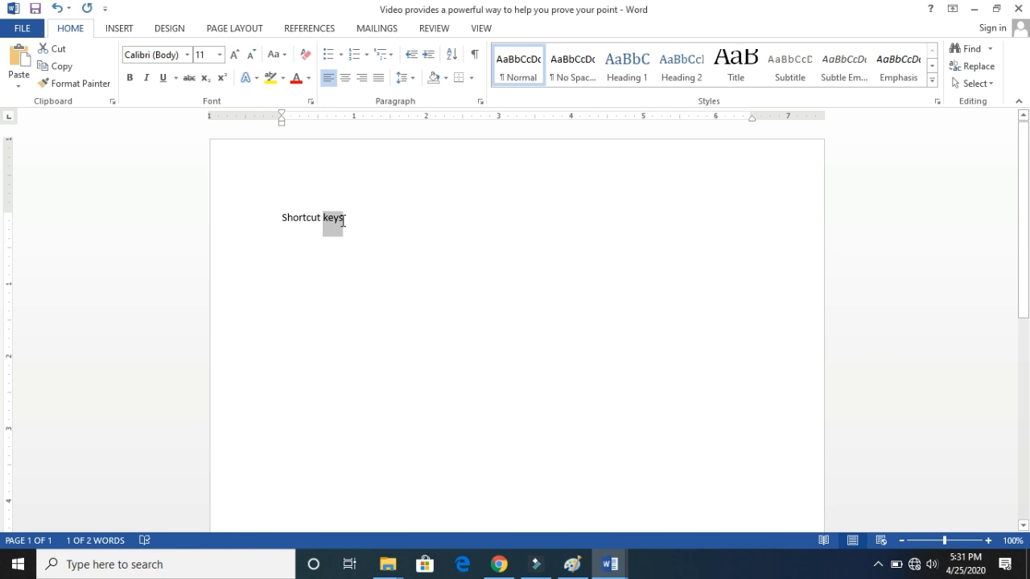
key(shift+Left)
key(shift+Left)
key(shift+Left)
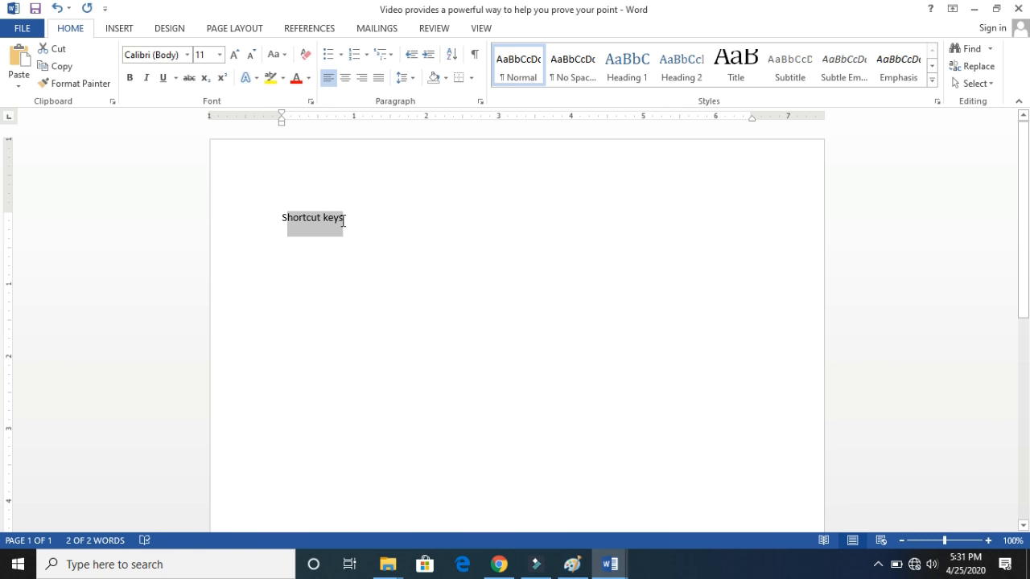
key(ctrl+a)
click(347, 221)
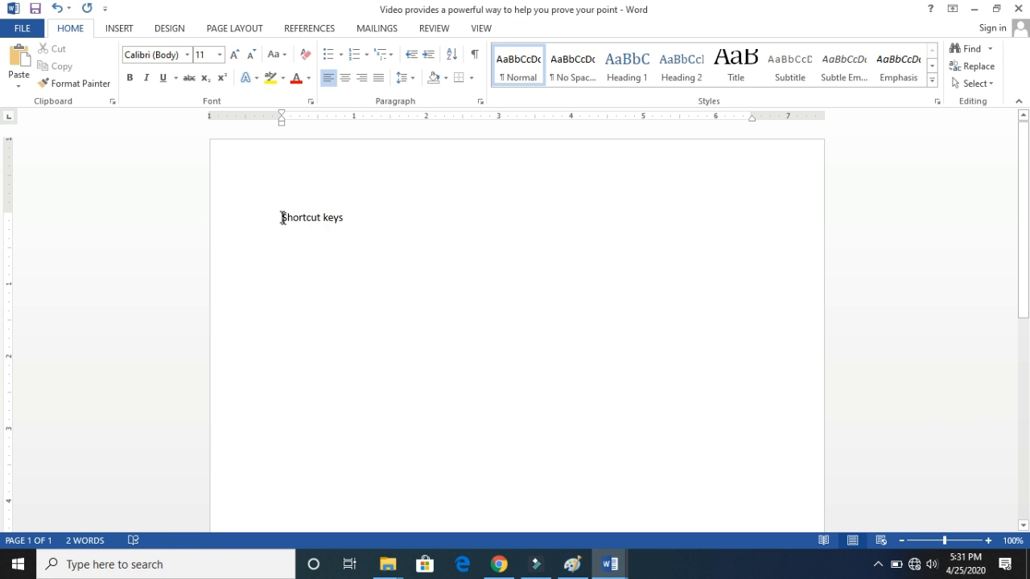
- Select the whole "Shortcut keys" line forwards from its start and cut it to the clipboard
click(282, 218)
key(shift+Right)
key(shift+Right)
key(shift+Right)
key(shift+Right)
key(shift+Right)
key(shift+Right)
key(shift+Right)
key(shift+Right)
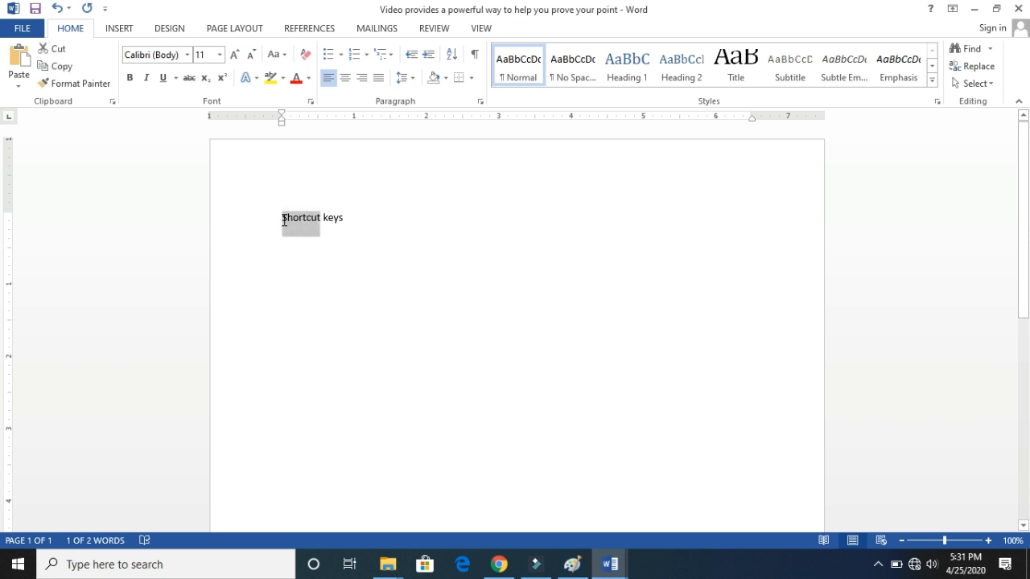
key(shift+Right)
key(shift+Right)
key(shift+Right)
key(shift+Right)
key(shift+Right)
key(shift+Right)
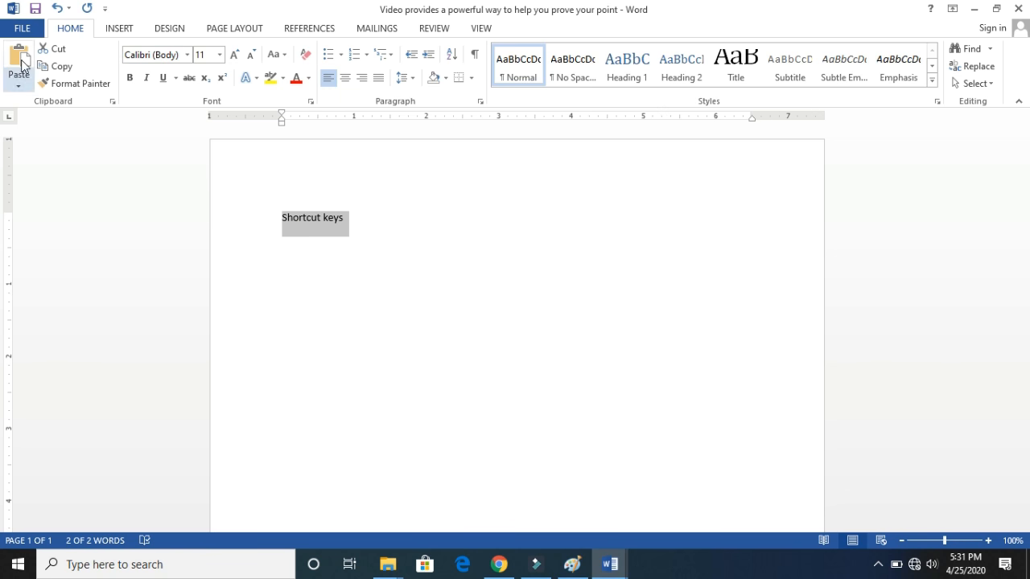
click(56, 50)
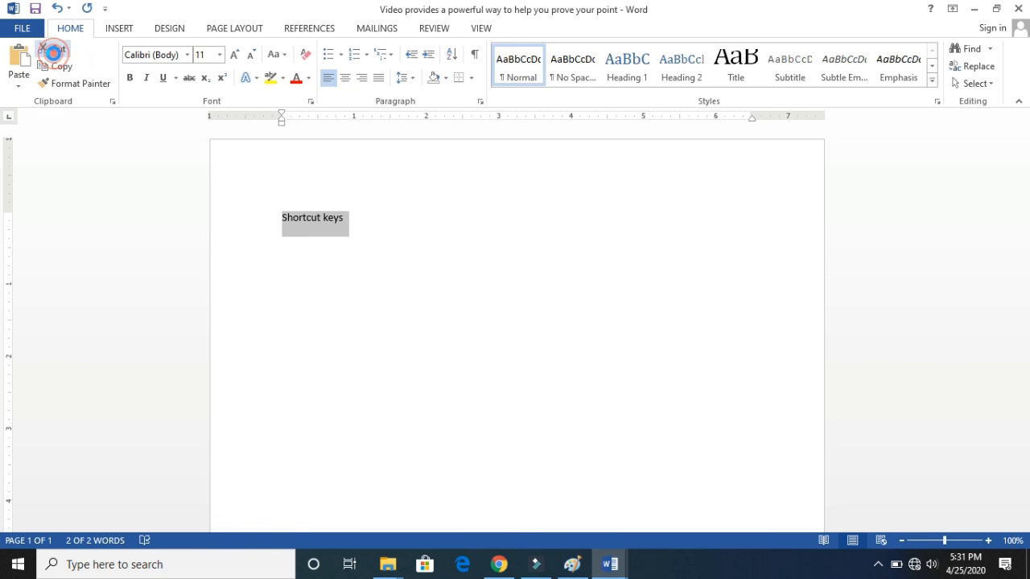
- Insert blank lines at the start of the document and paste the cut "Shortcut keys" text below them
key(Return)
key(Return)
key(Return)
key(Return)
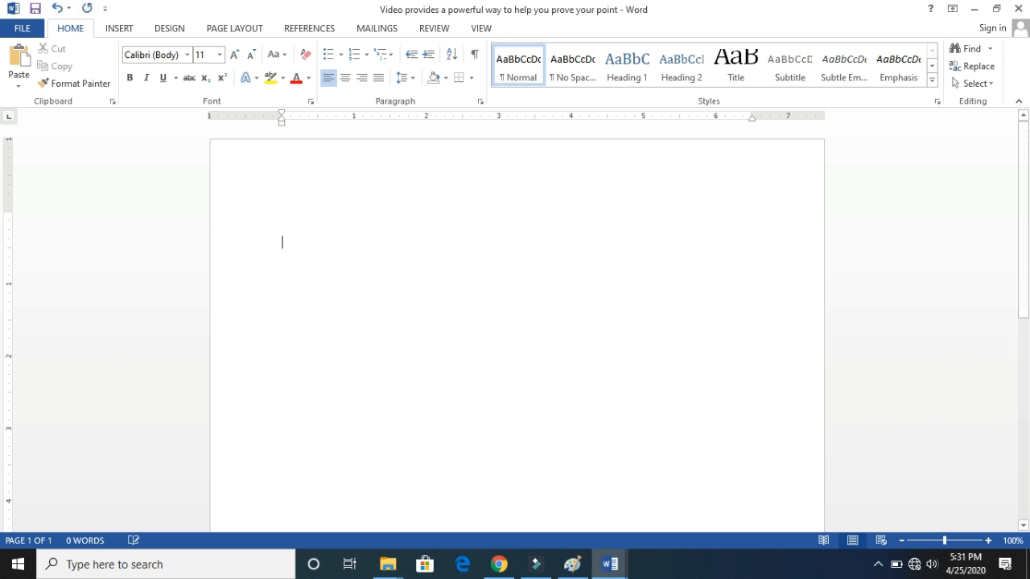
click(18, 58)
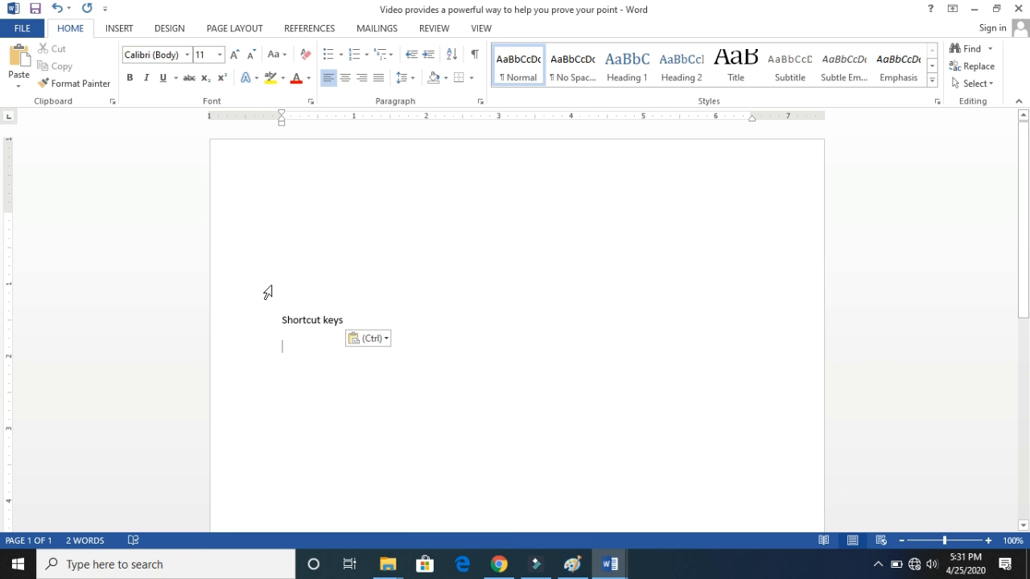
- Open the list of paste options for the clipboard content
click(21, 87)
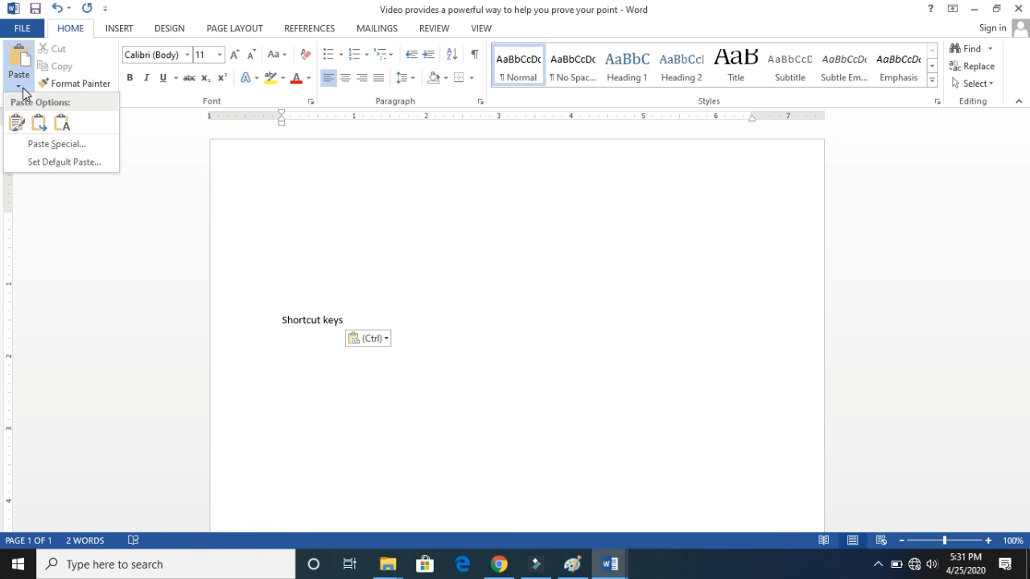
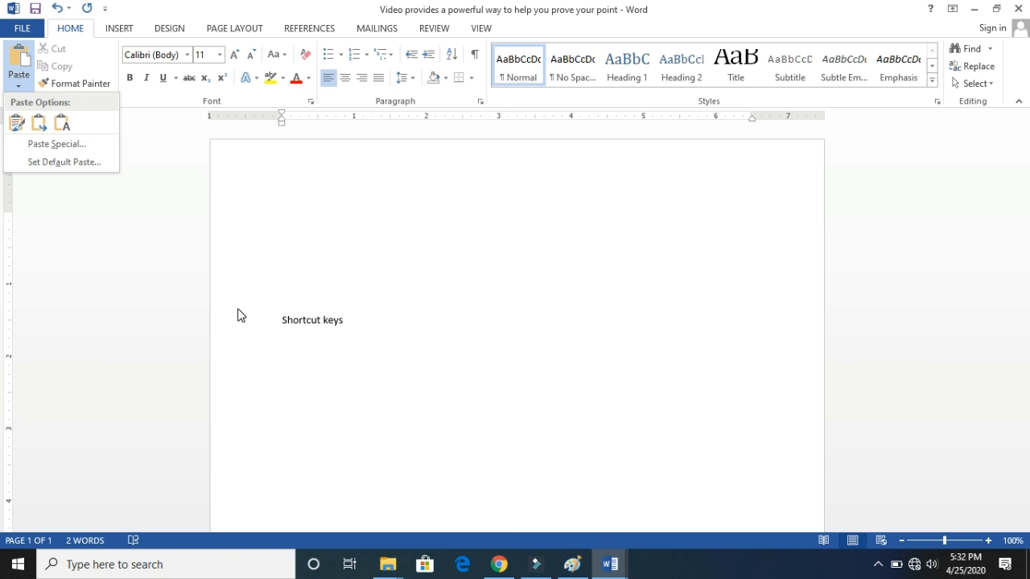
- Dismiss the paste options and close the Record folder window covering the document
click(343, 322)
click(289, 318)
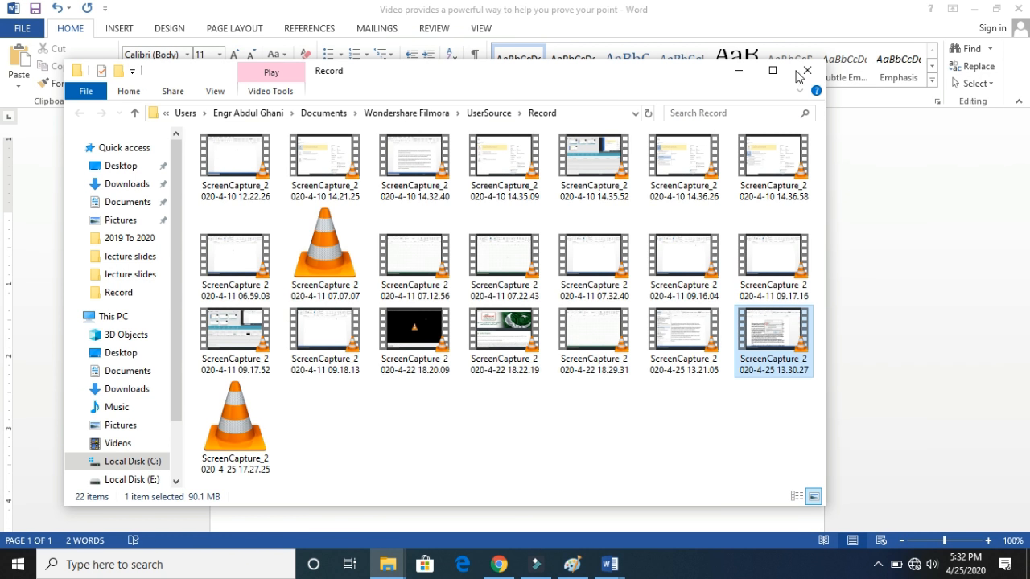
click(807, 70)
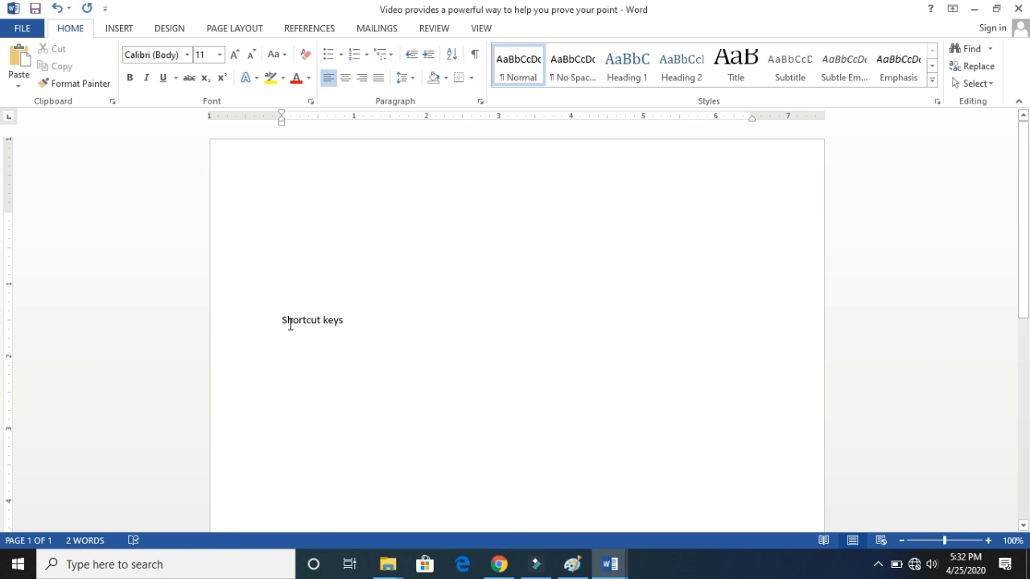
- Make the "Shortcut keys" line bold in Antique Olive Compact at size 20
drag(286, 322, 363, 320)
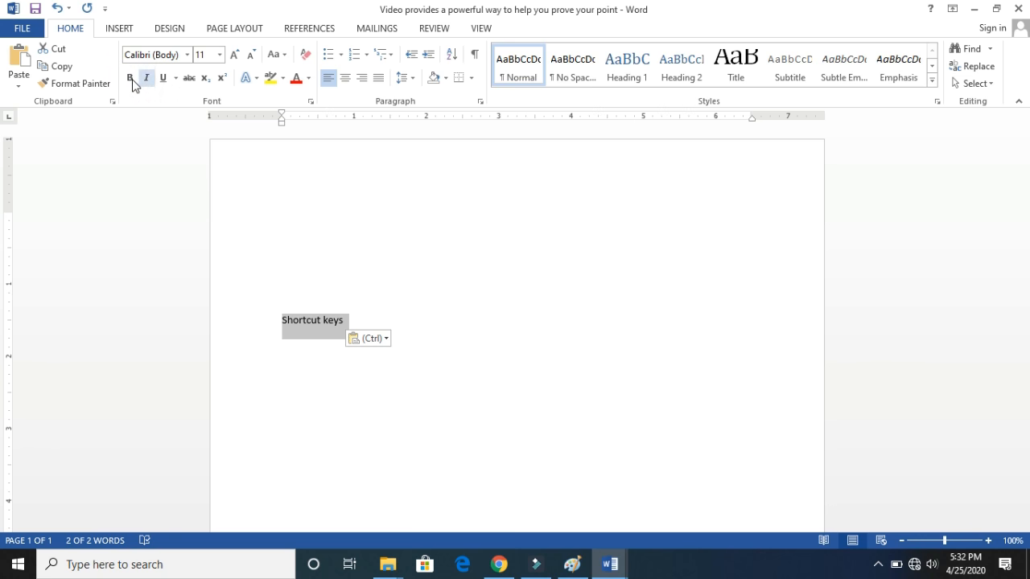
click(132, 78)
click(187, 54)
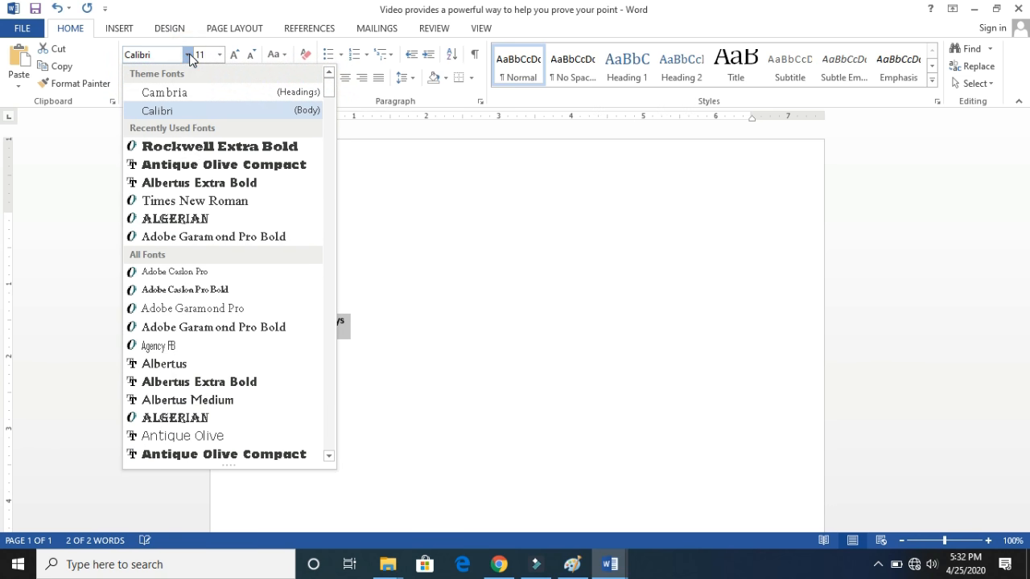
click(190, 164)
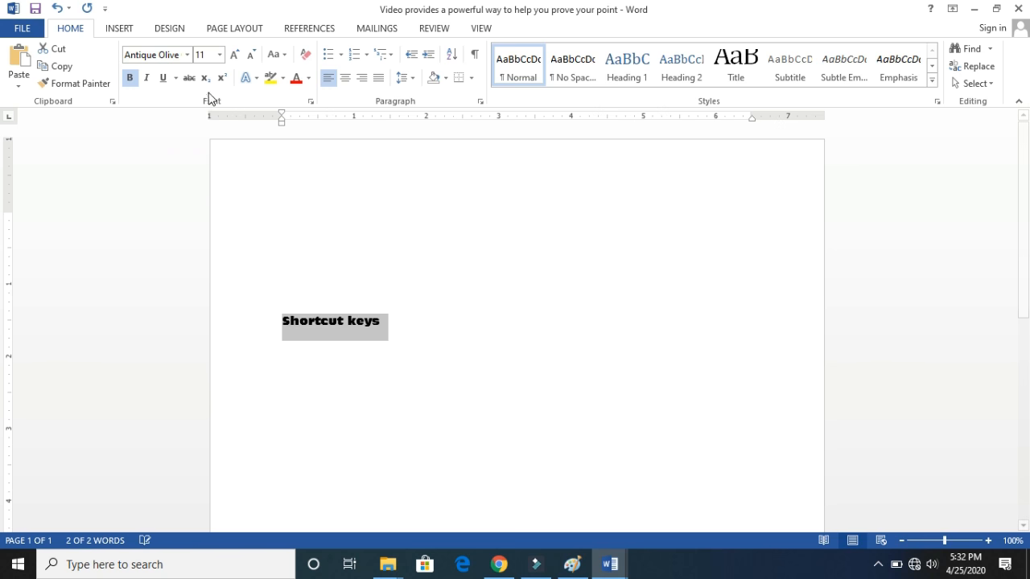
click(219, 56)
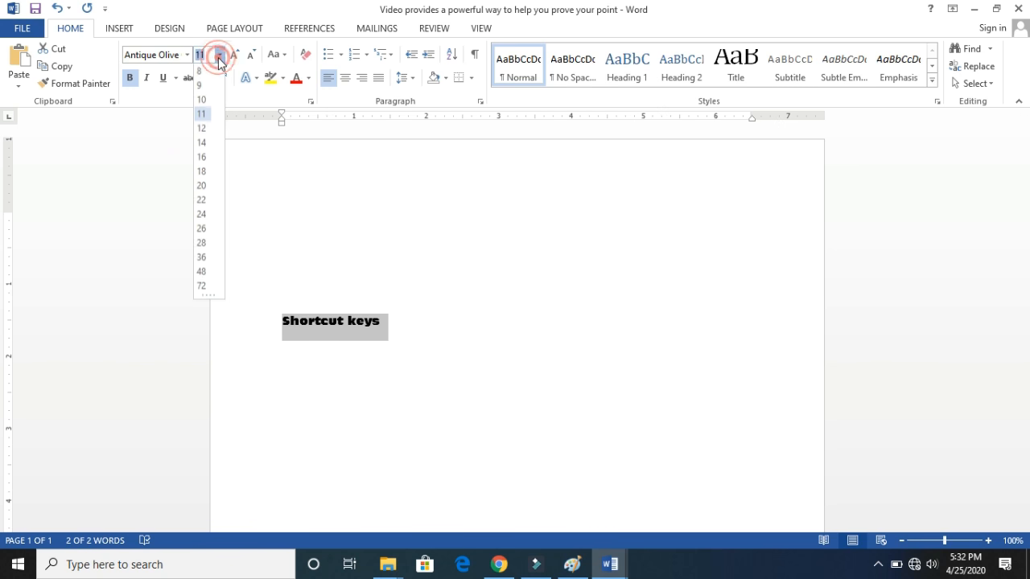
click(202, 187)
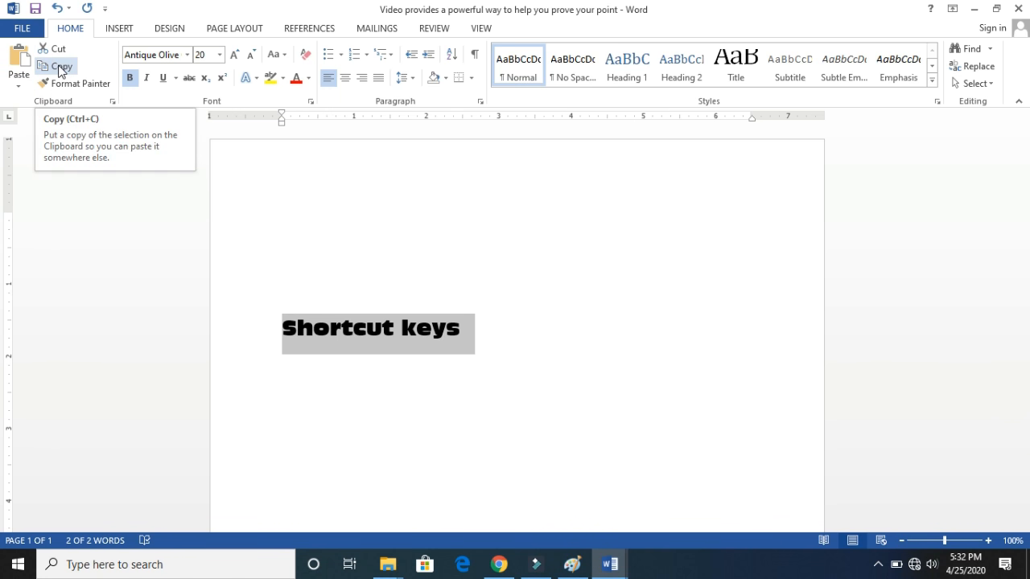
- Copy the formatted "Shortcut keys" line and paste it on the third new line below the original
click(59, 71)
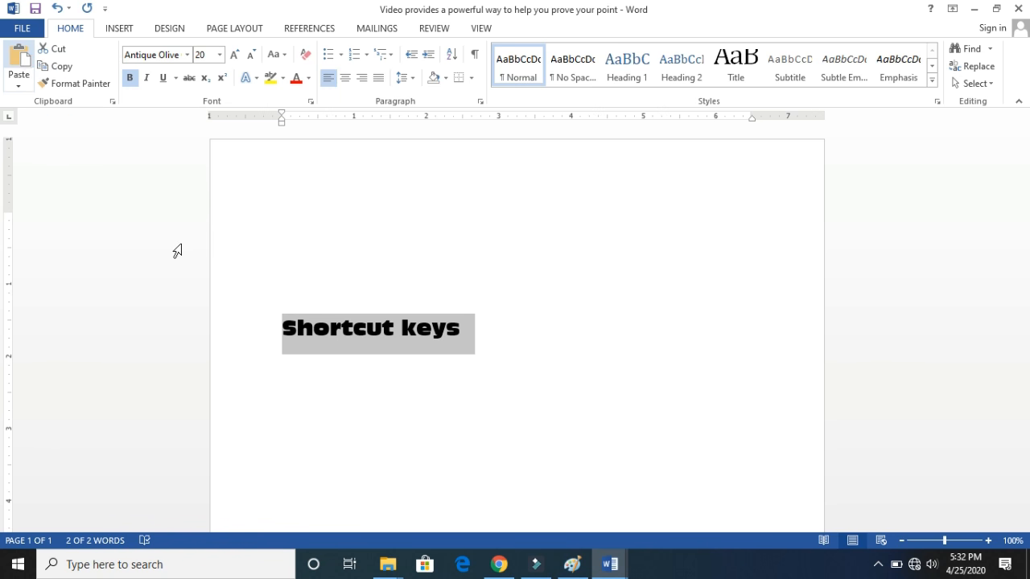
click(480, 331)
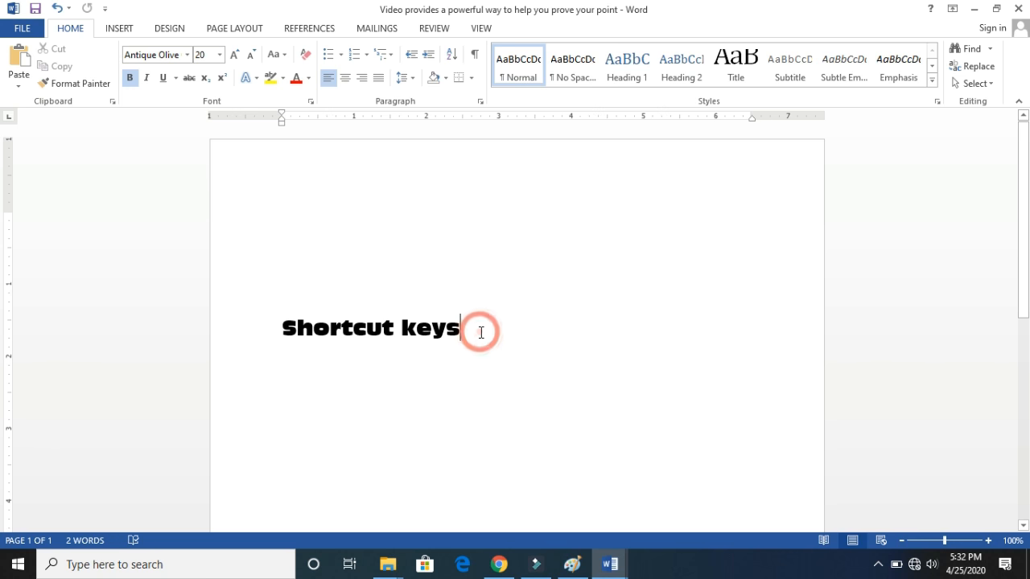
key(Return)
key(Return)
key(Return)
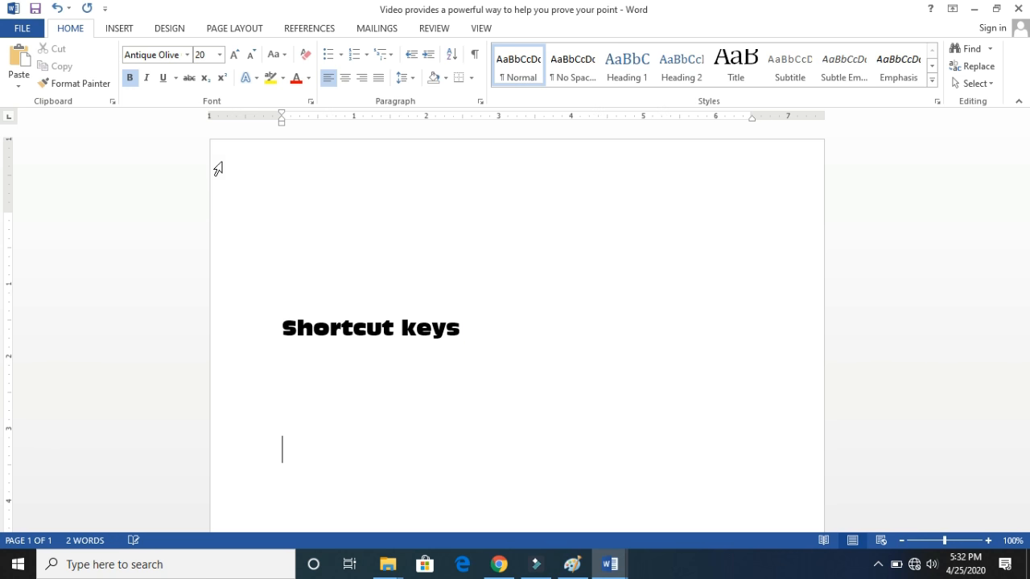
click(19, 73)
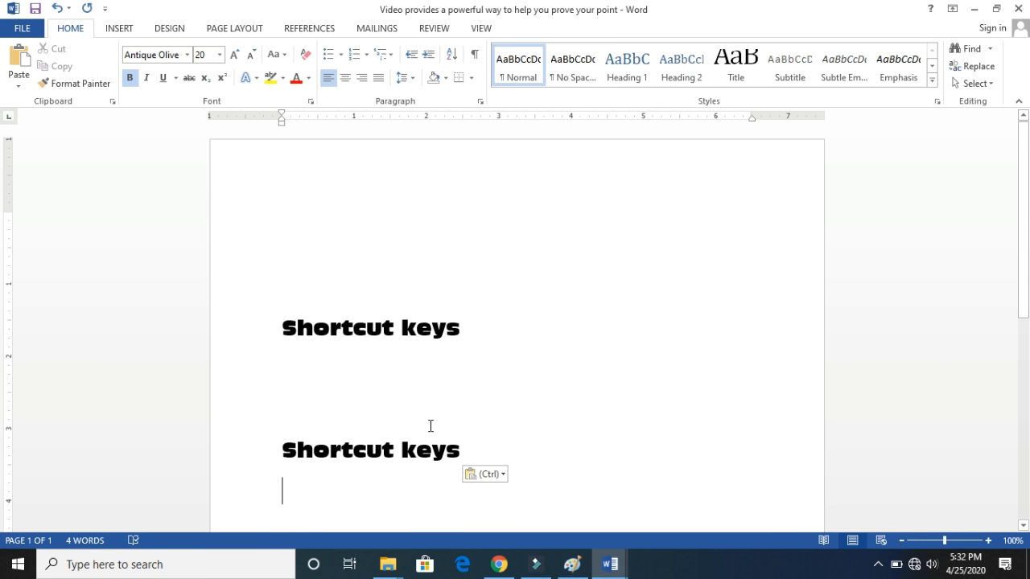
- Undo the pasted copy and its blank lines, and paste the copied text as text only on a new line directly below
key(ctrl+z)
click(469, 345)
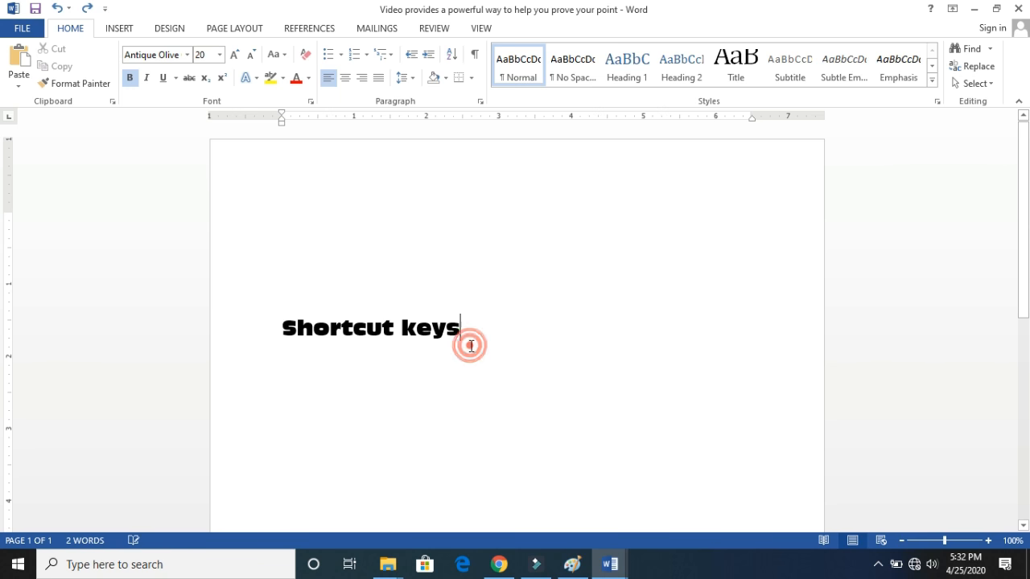
click(19, 84)
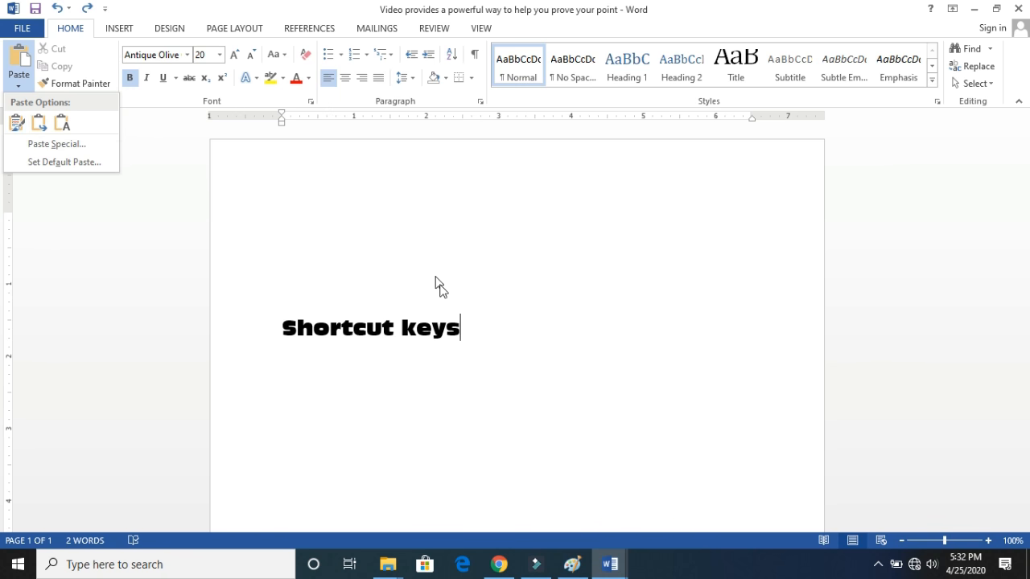
click(471, 322)
key(Return)
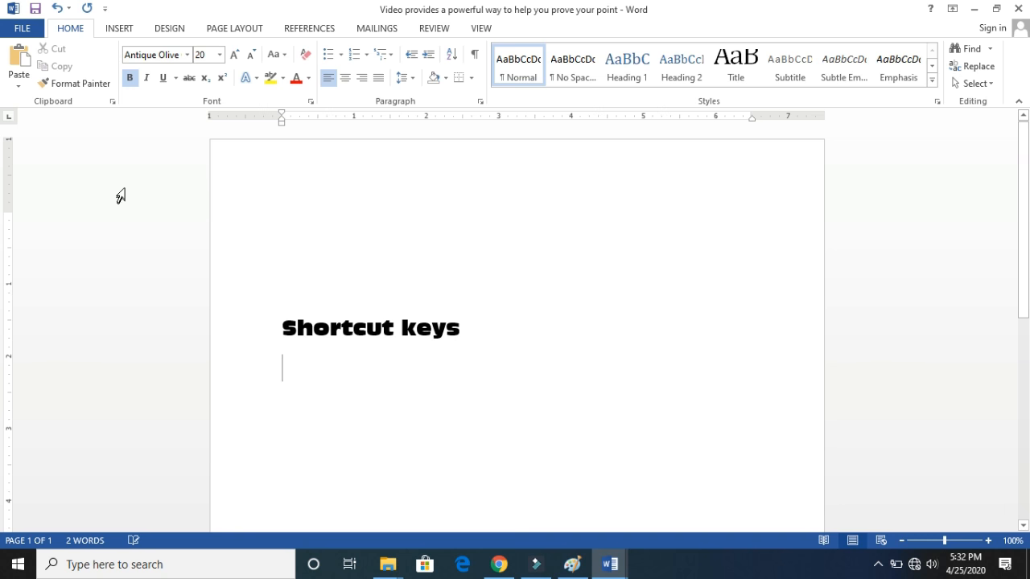
click(20, 85)
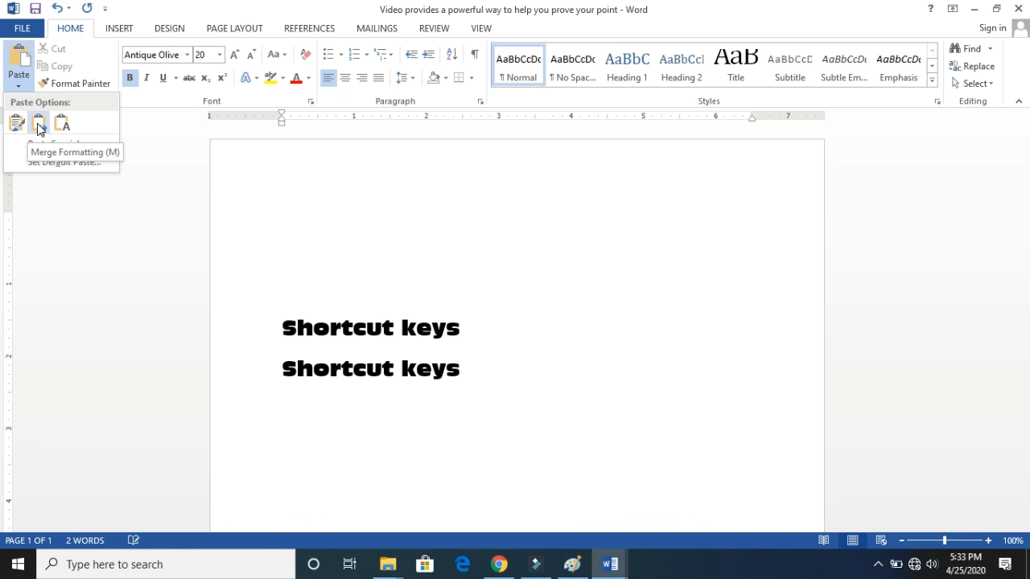
click(62, 125)
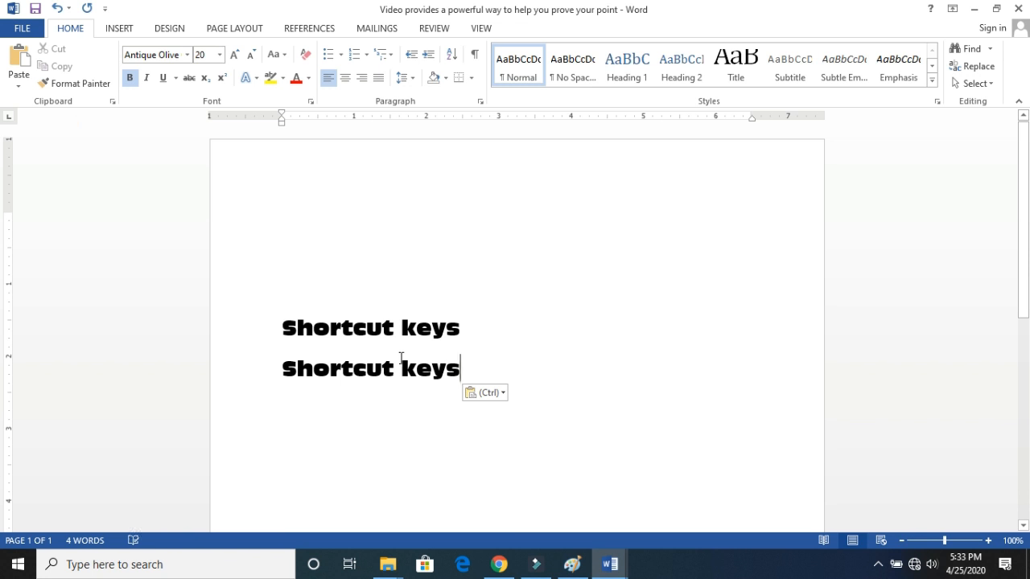
- Select both "Shortcut keys" lines together with the empty lines below them and delete them
click(385, 328)
drag(460, 370, 305, 366)
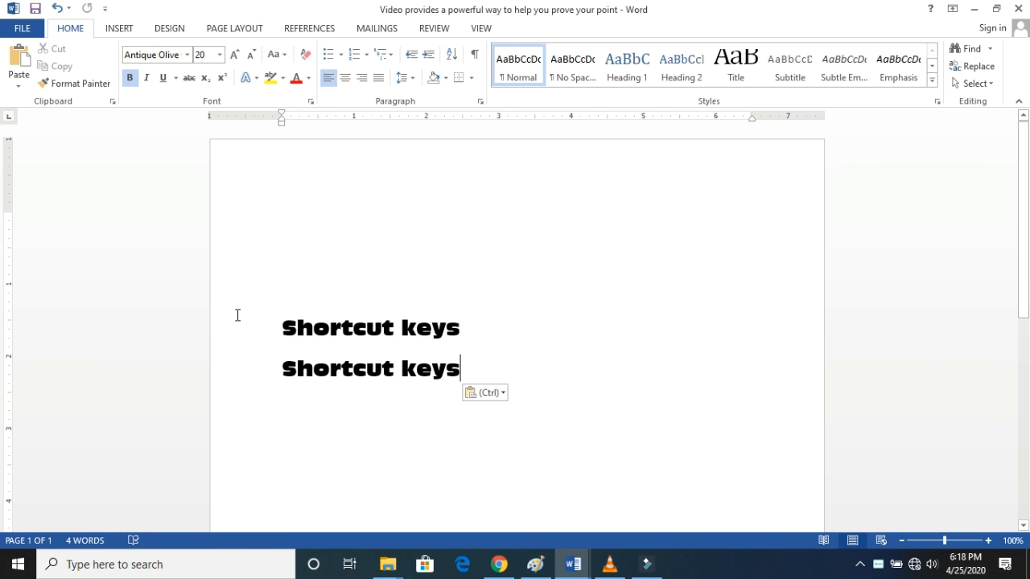
drag(461, 368, 487, 366)
key(ctrl+Home)
key(End)
drag(283, 323, 662, 500)
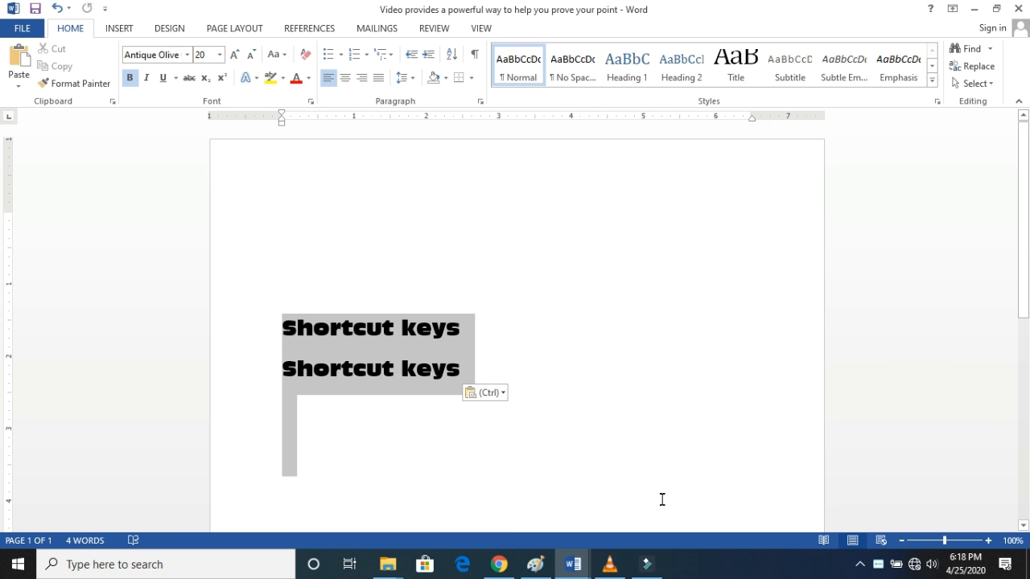
key(Delete)
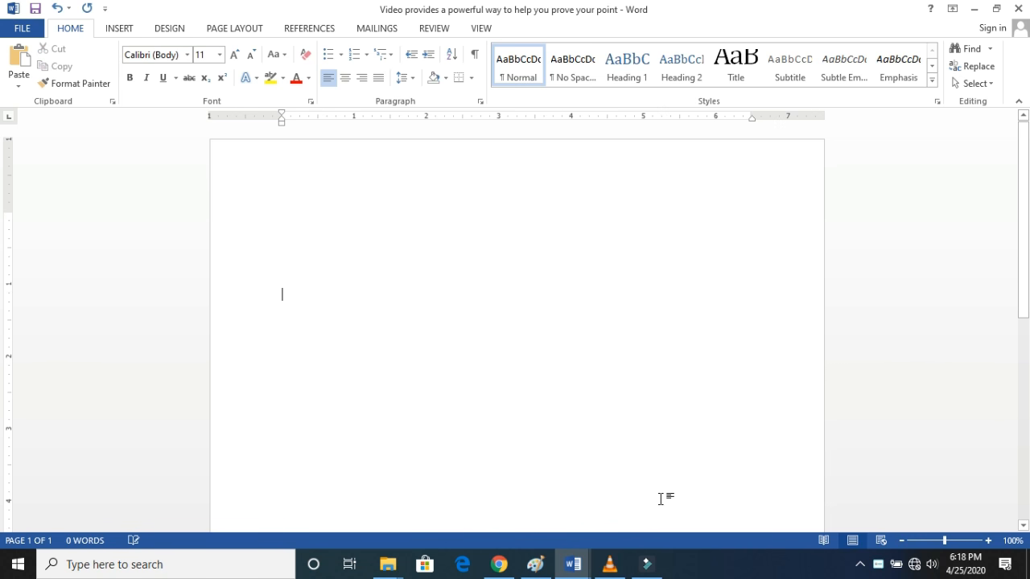
double_click(300, 209)
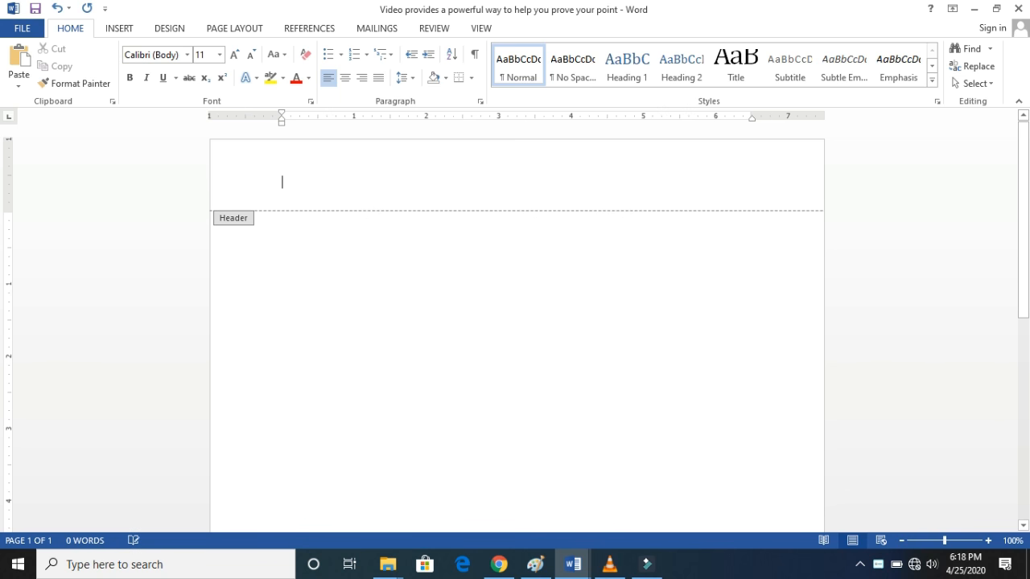
text(s)
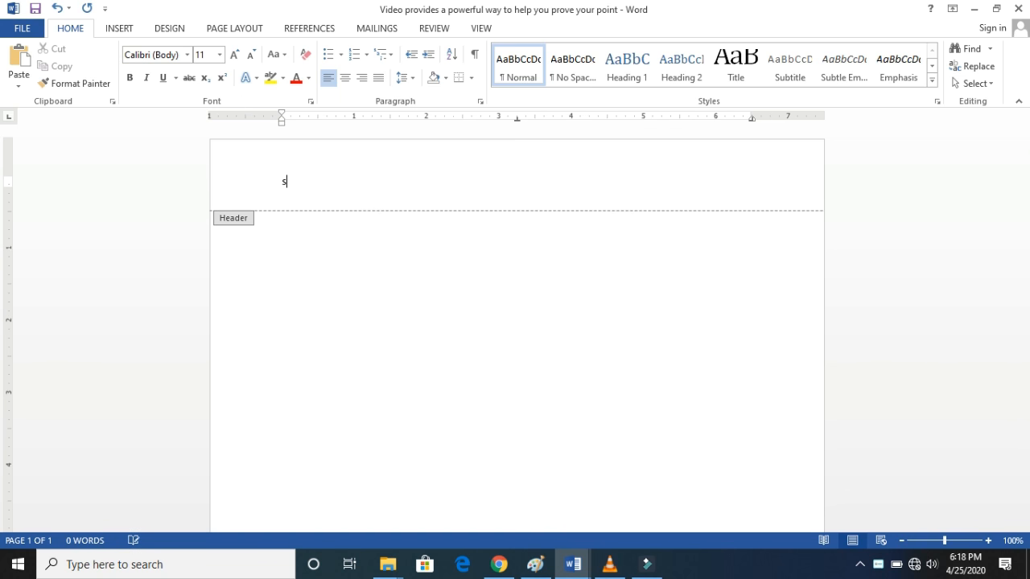
key(BackSpace)
double_click(306, 249)
- Enter the text "Shortcut keys" near the start of the empty page body
click(317, 251)
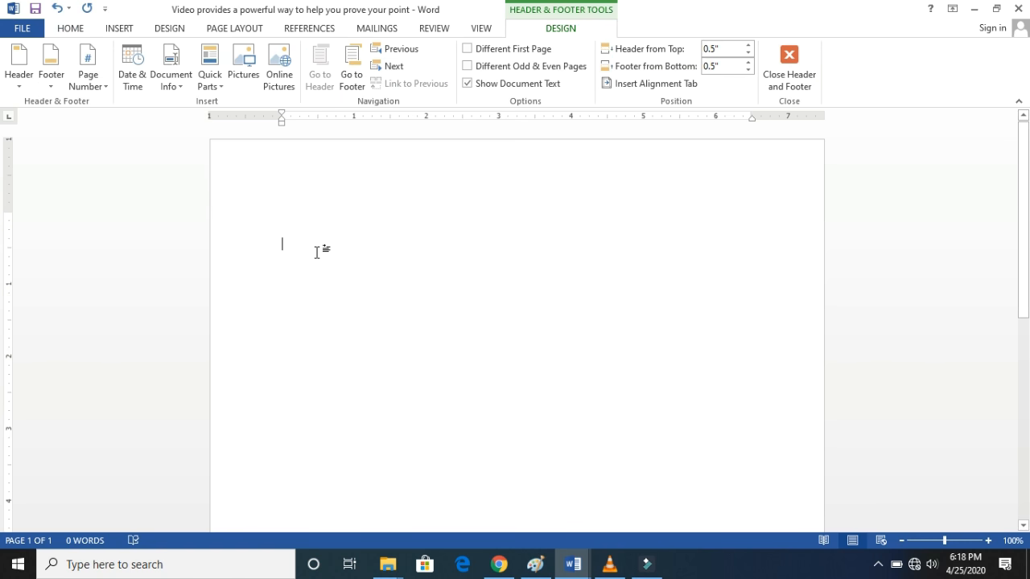
text(short)
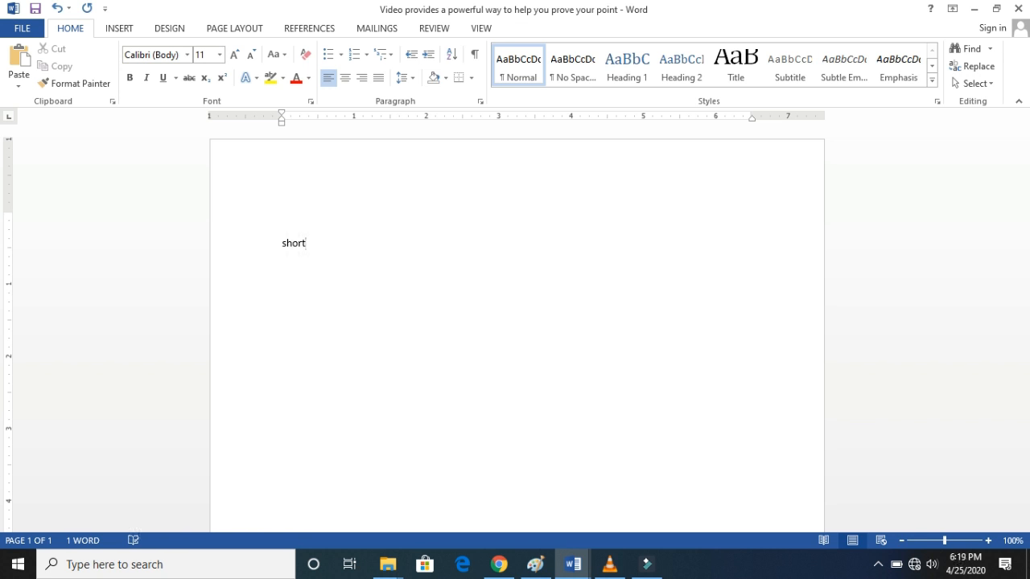
text(cut keys)
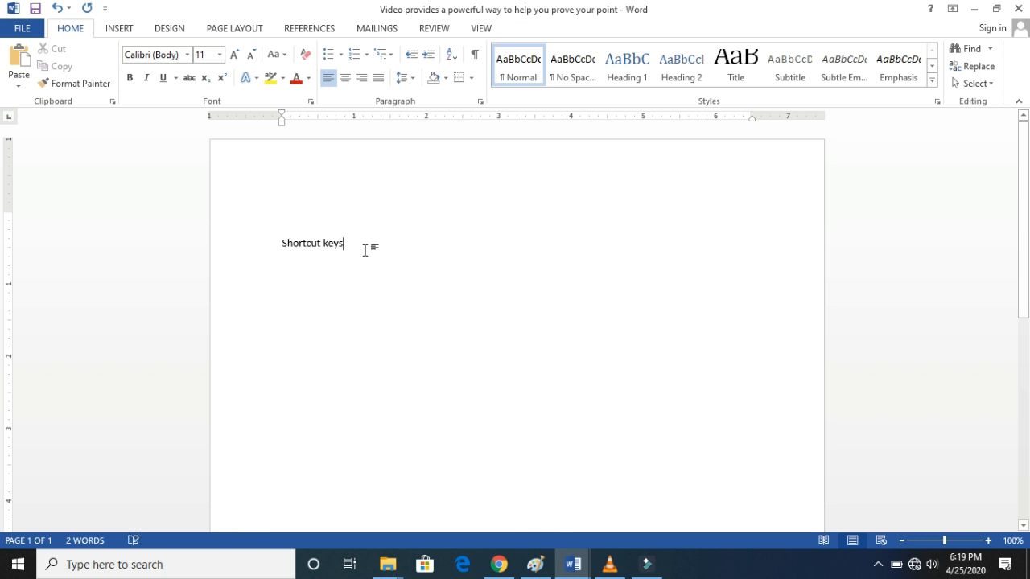
- Select the "Shortcut keys" line and center it on the page
click(246, 241)
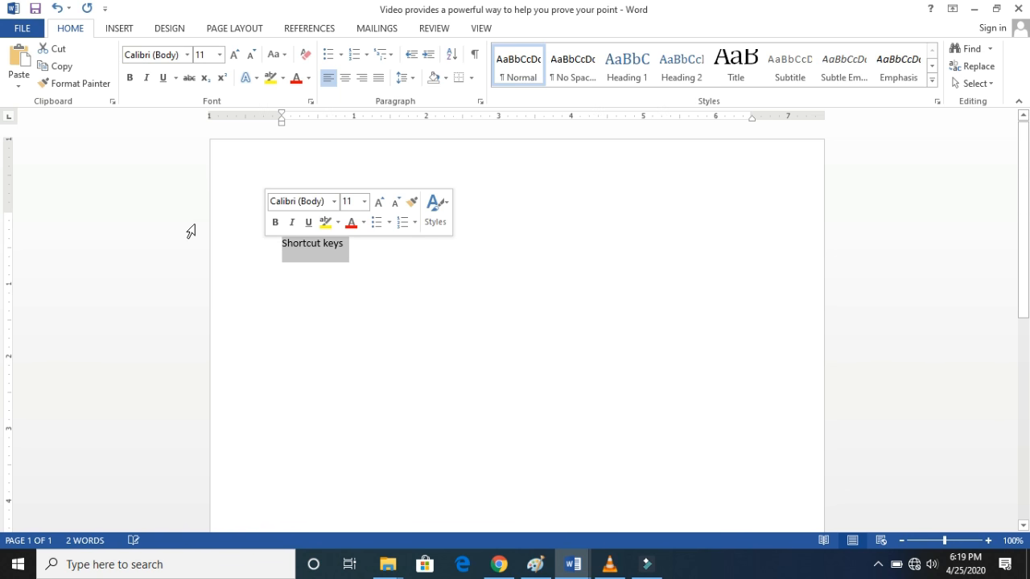
click(345, 77)
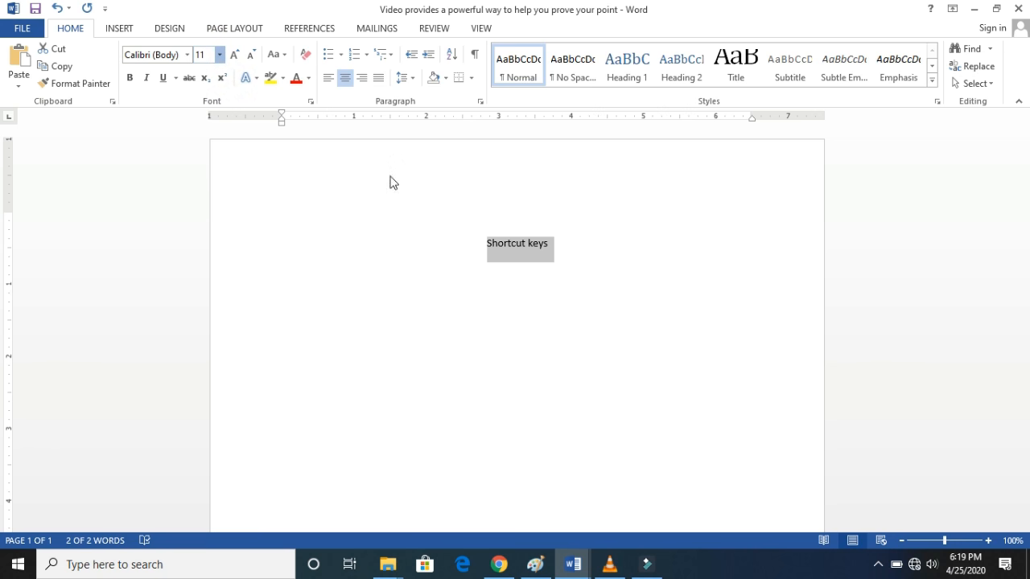
click(571, 258)
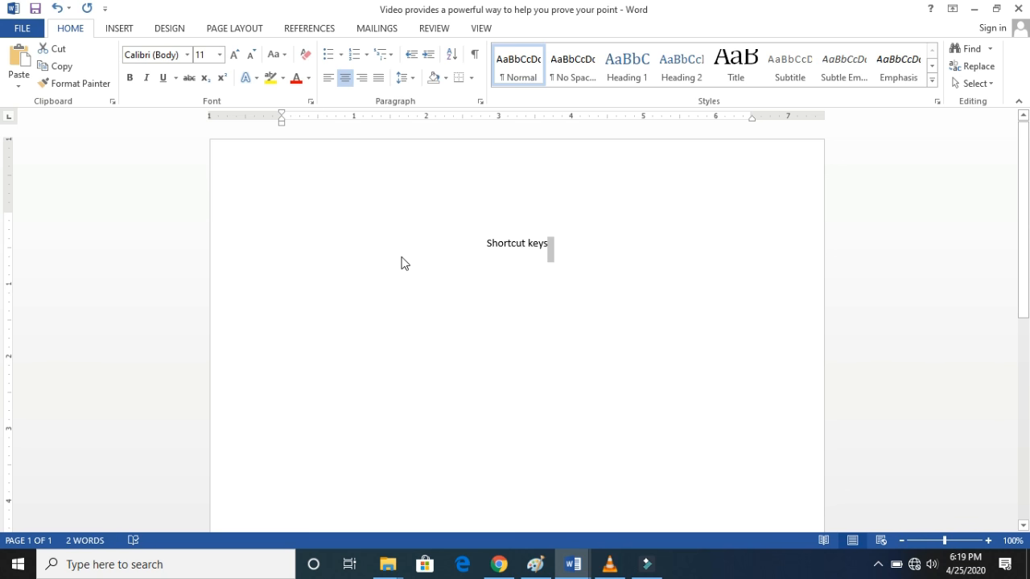
- Delete the centered "Shortcut keys" text from the page
key(F2)
key(Delete)
drag(572, 254, 467, 243)
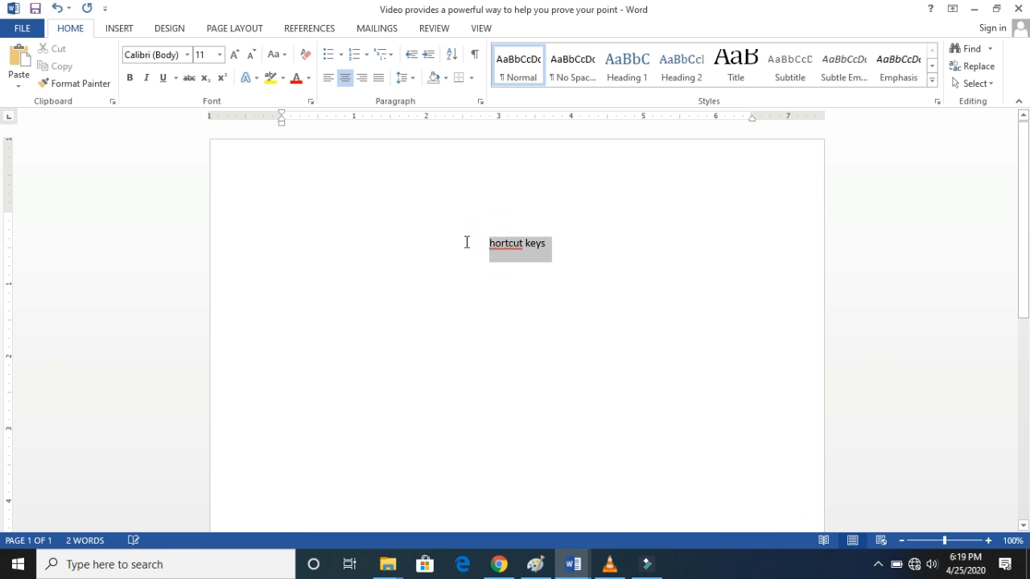
key(Delete)
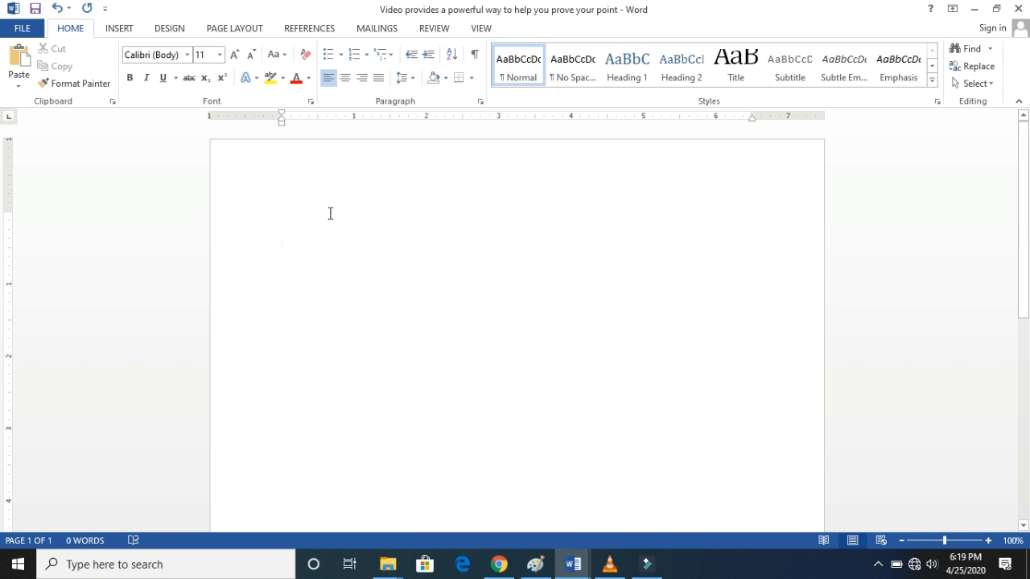
- Write "Shortcut keys" again on the empty line of the page
text(sho)
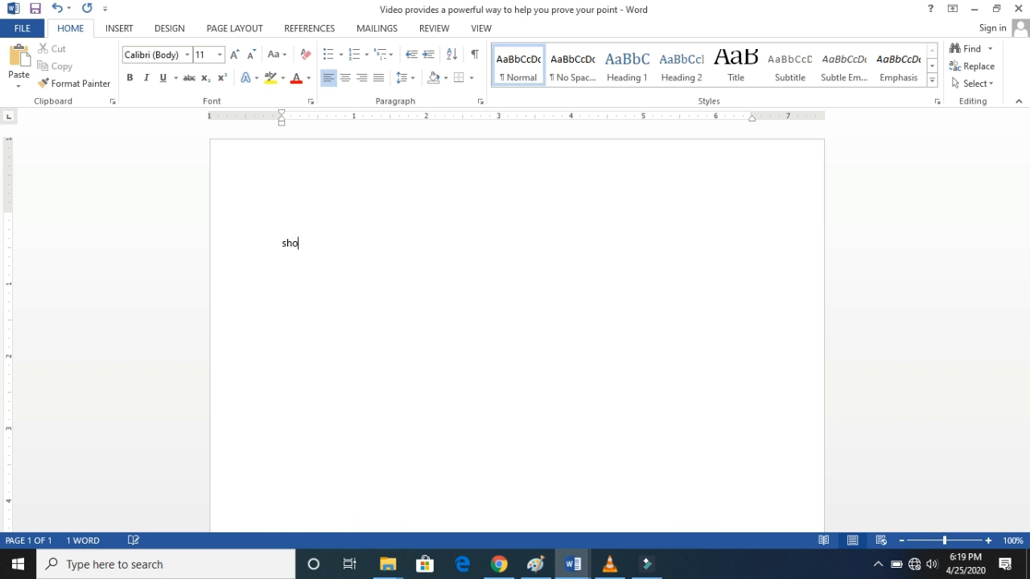
text(rtcut keys)
- Center the "Shortcut keys" line and format it in Rockwell Extra Bold at size 18
click(267, 245)
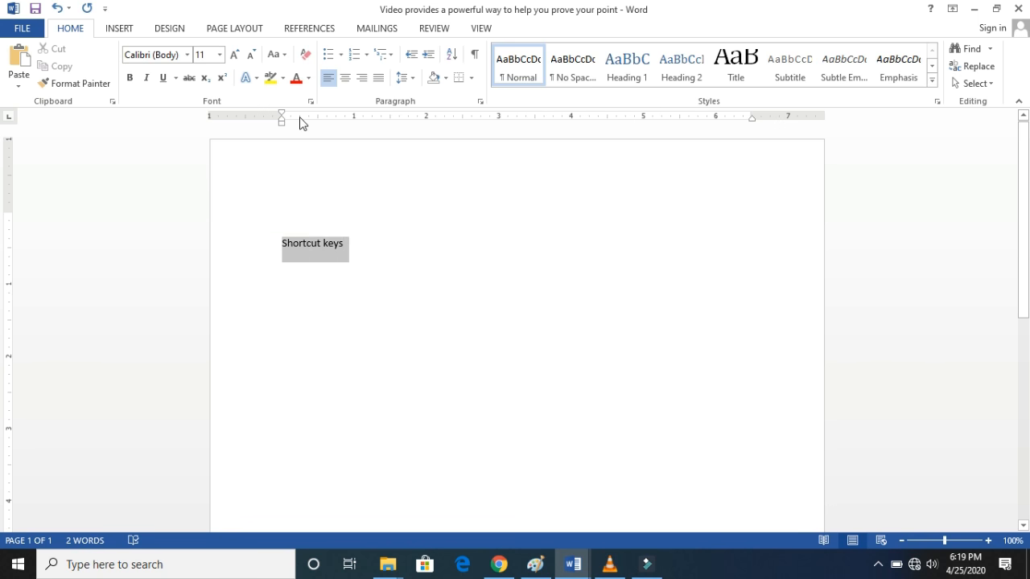
click(351, 82)
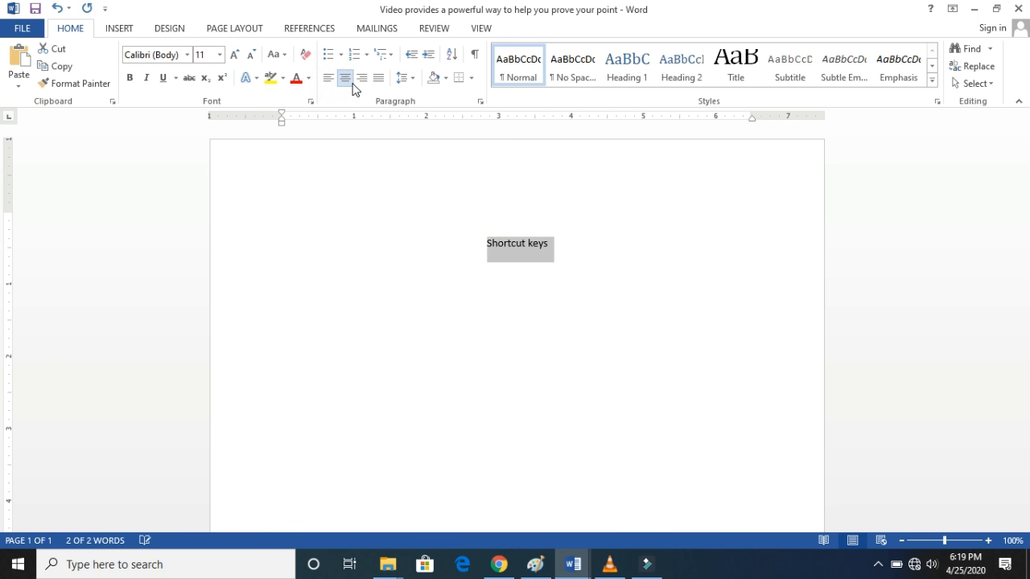
click(187, 55)
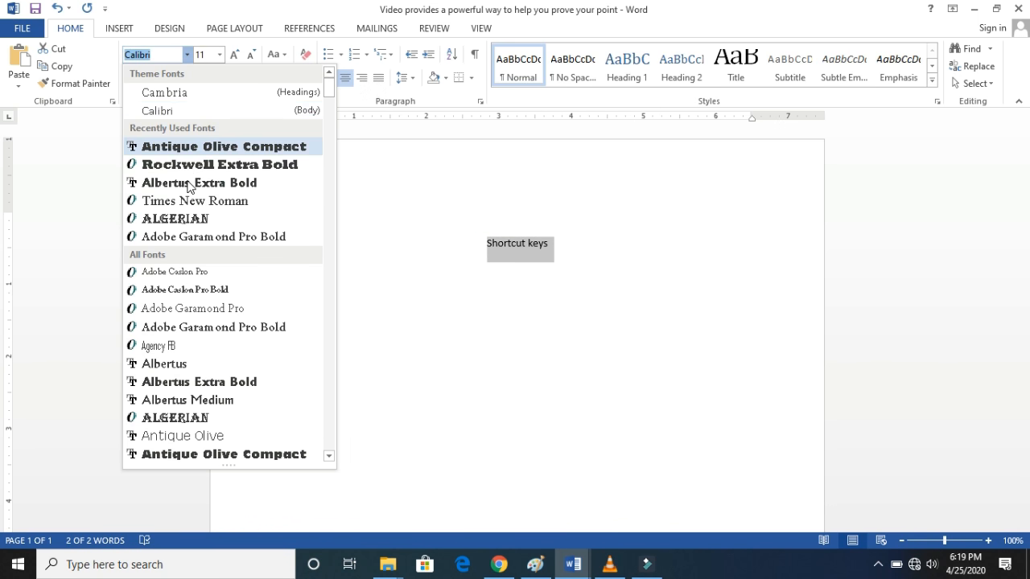
click(189, 165)
click(219, 55)
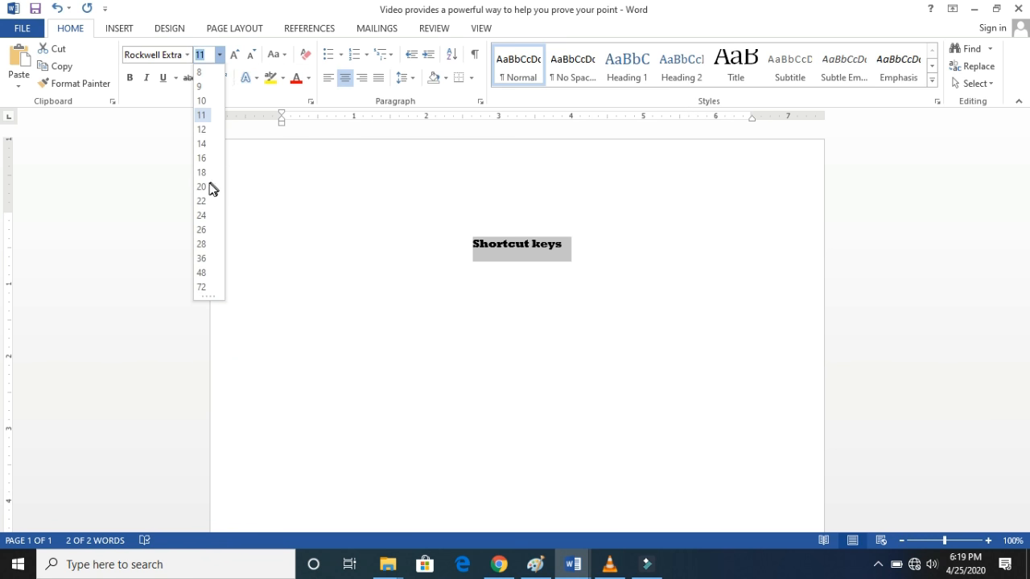
click(202, 172)
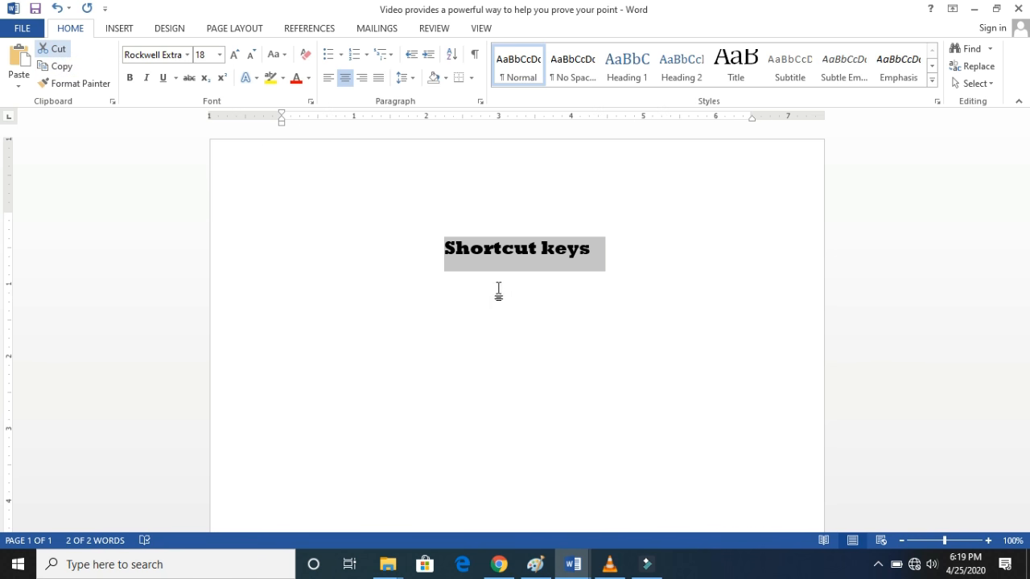
- Cut the "Shortcut keys" heading and paste it three lines further down the page
key(ctrl+x)
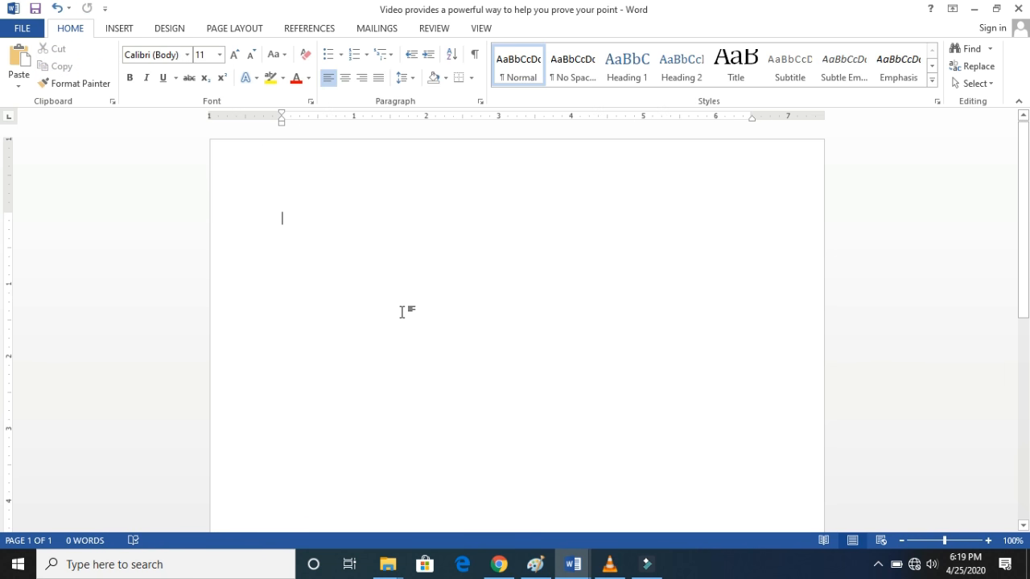
key(Return)
key(Return)
key(Return)
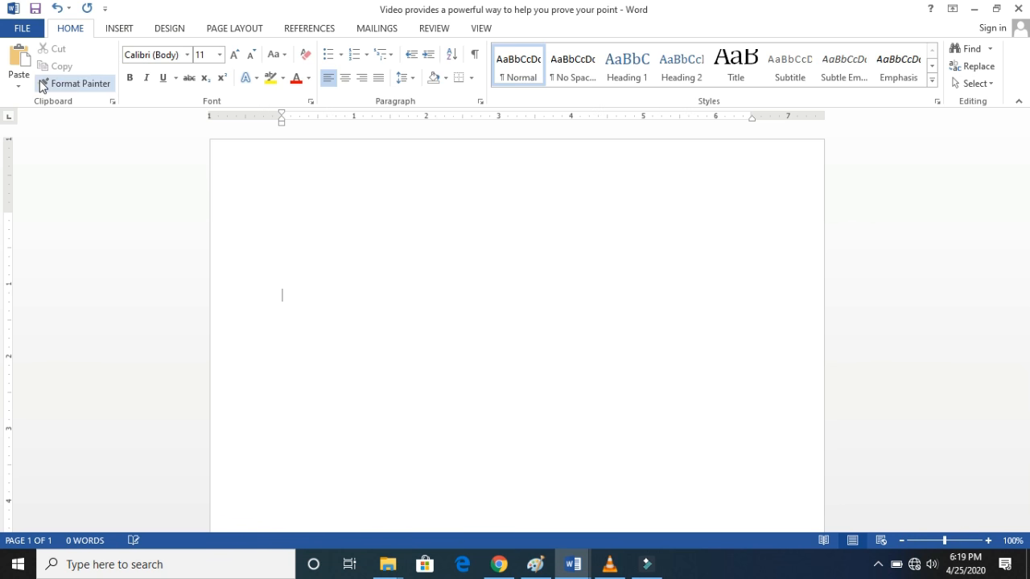
click(21, 61)
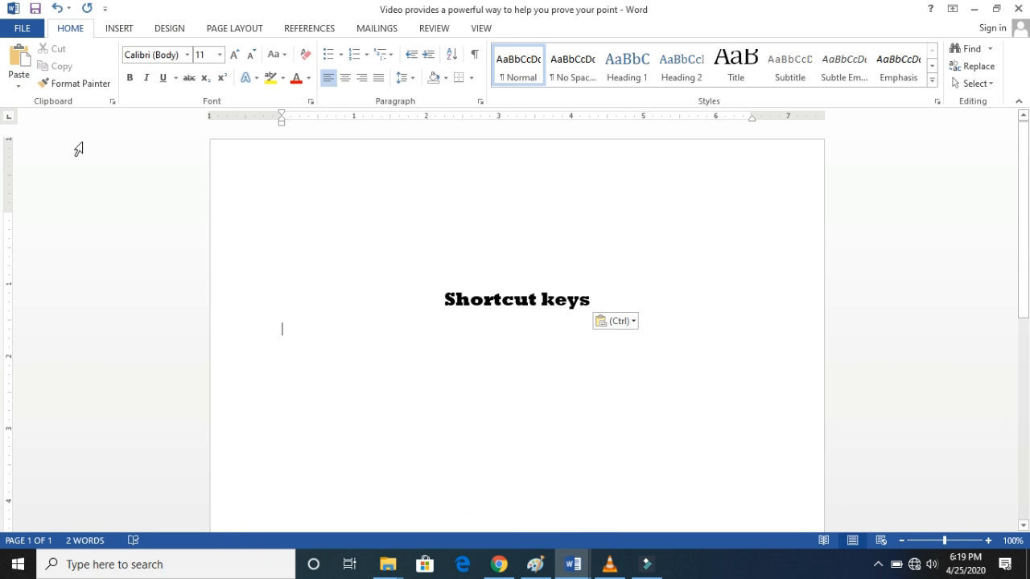
- Paste a second formatted copy of the heading below the first and delete that copy
click(18, 86)
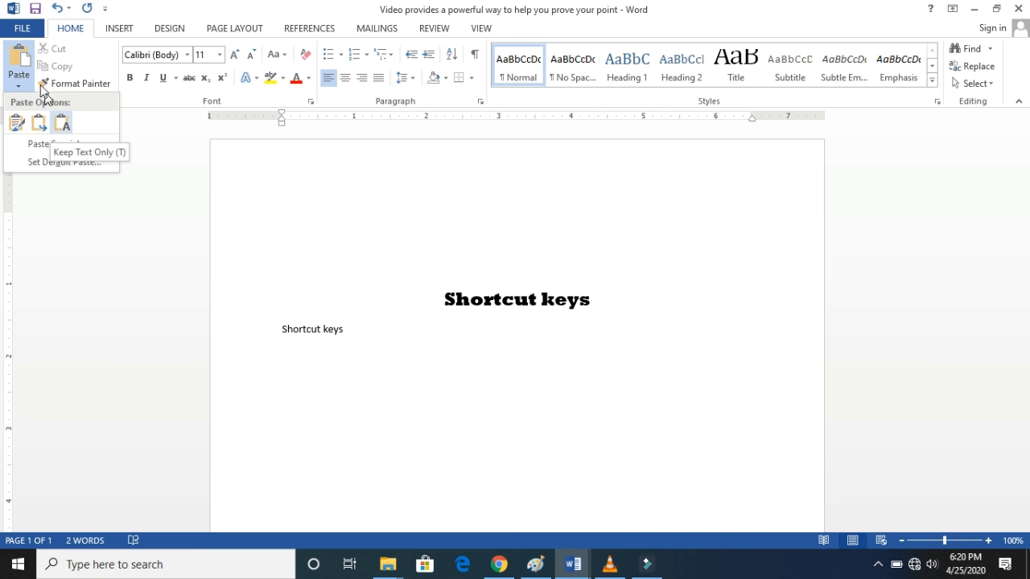
click(20, 60)
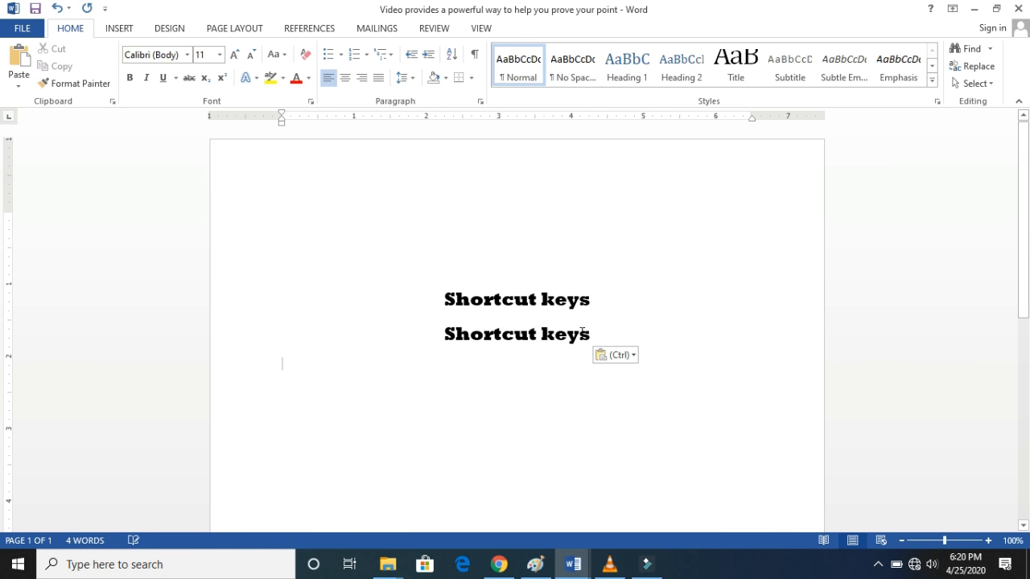
click(602, 333)
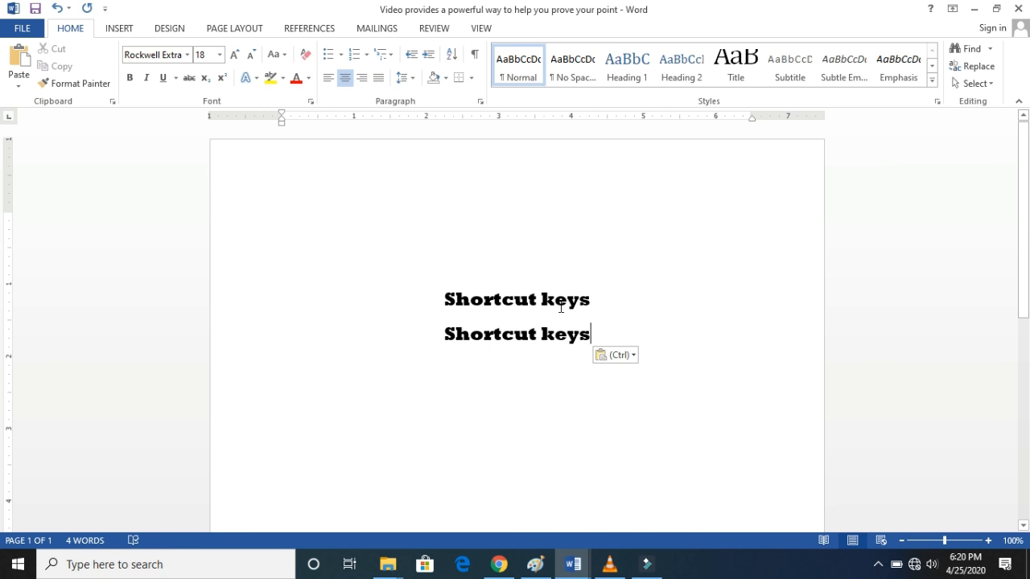
drag(602, 334, 461, 357)
key(Delete)
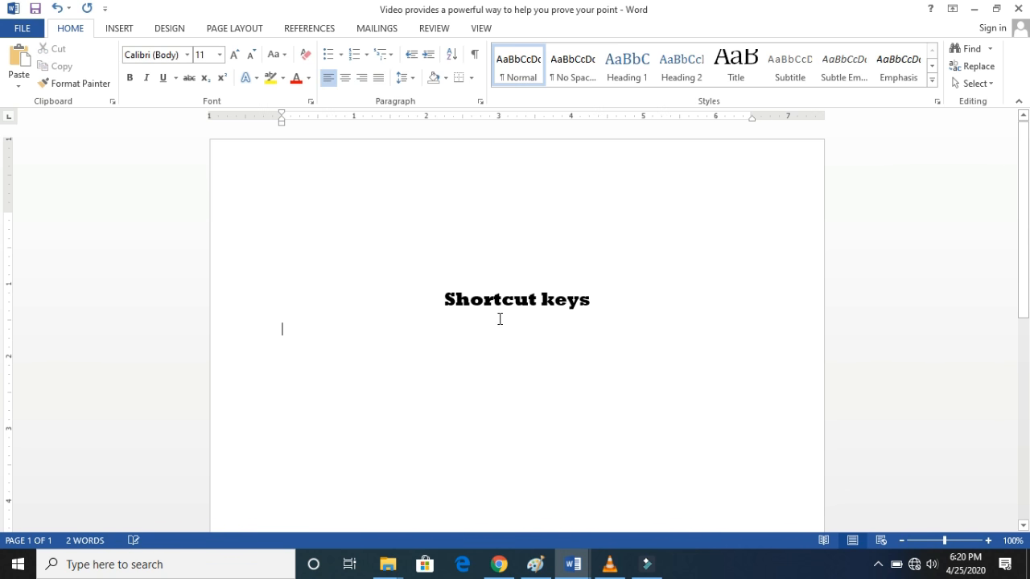
- Highlight the "Shortcut keys" heading in yellow and color its text red
drag(596, 300, 443, 299)
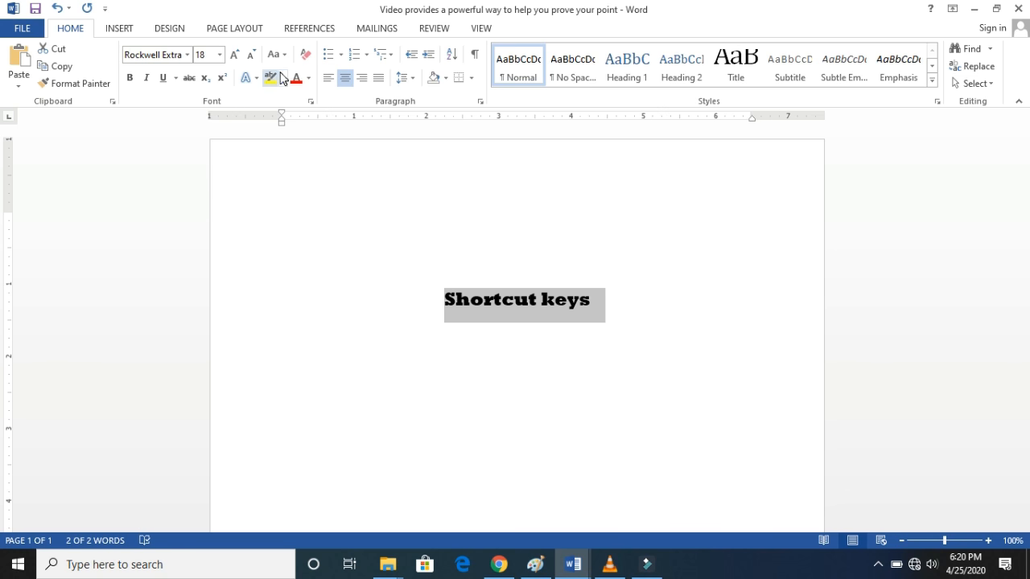
click(271, 78)
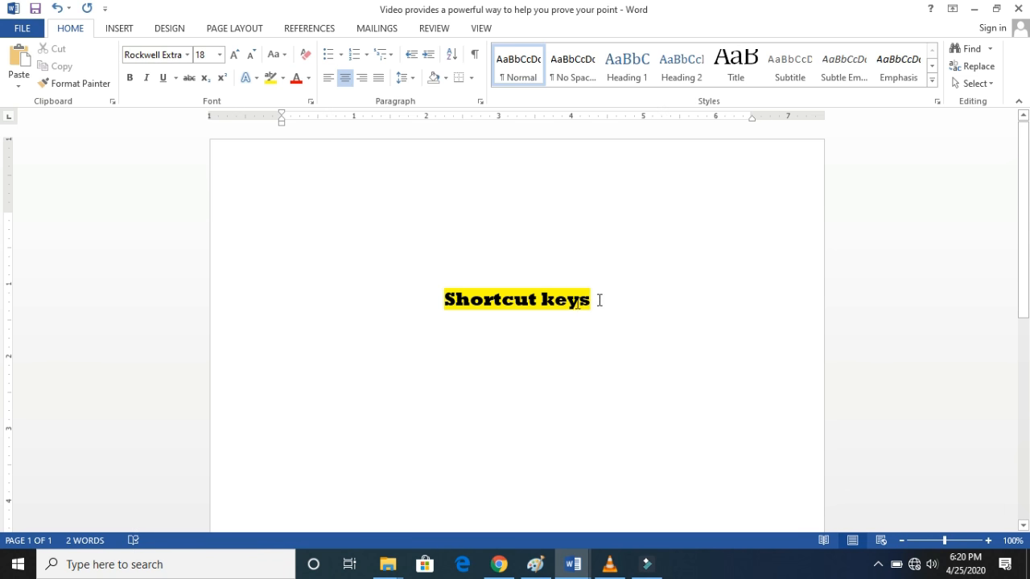
drag(600, 300, 423, 317)
click(296, 78)
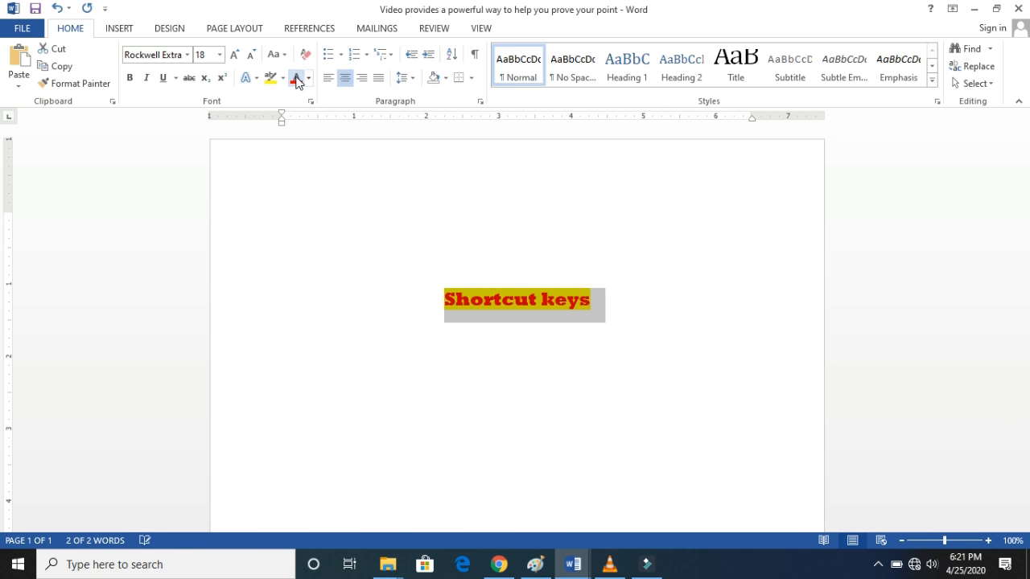
click(680, 283)
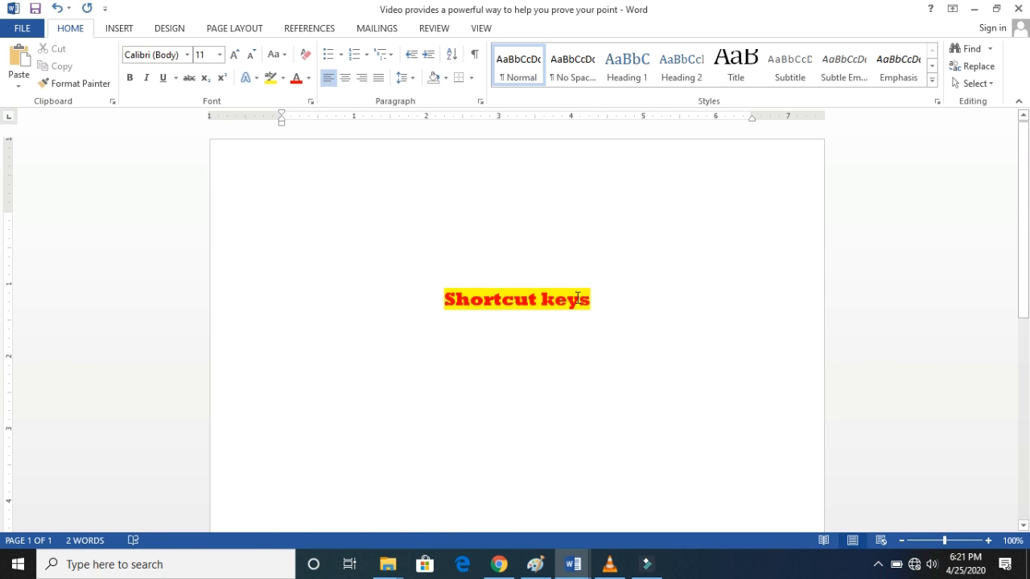
- Underline and italicize the "Shortcut keys" heading
triple_click(382, 302)
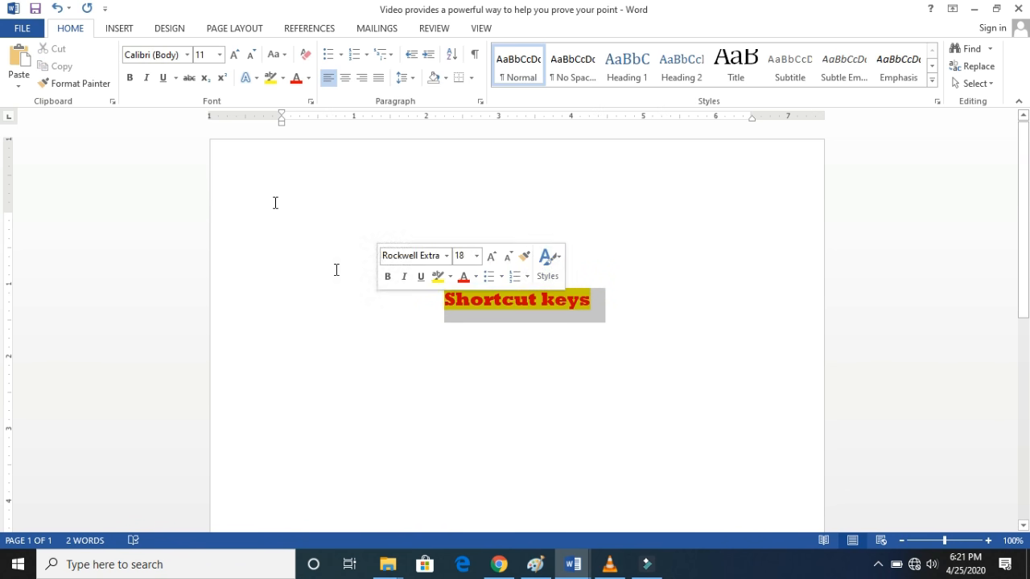
click(163, 79)
click(147, 78)
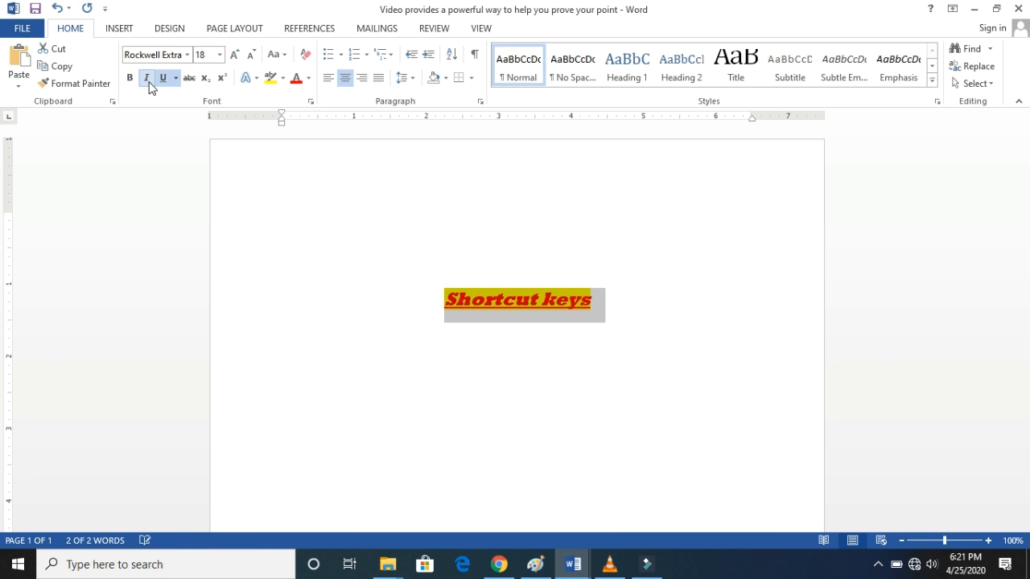
click(605, 322)
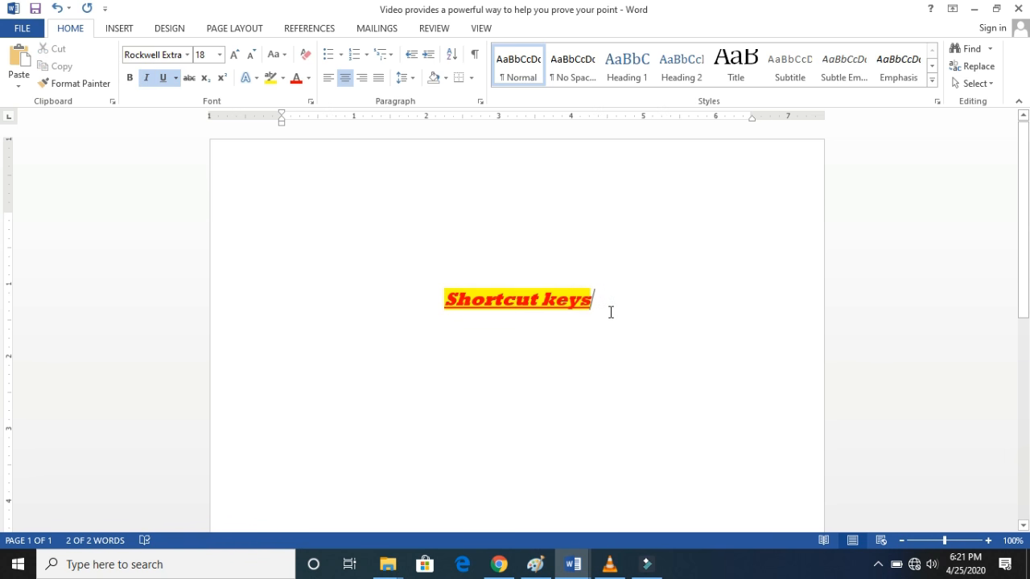
- Copy the formatted "Shortcut keys" heading and add an empty left-aligned line below it
triple_click(462, 310)
right_click(463, 314)
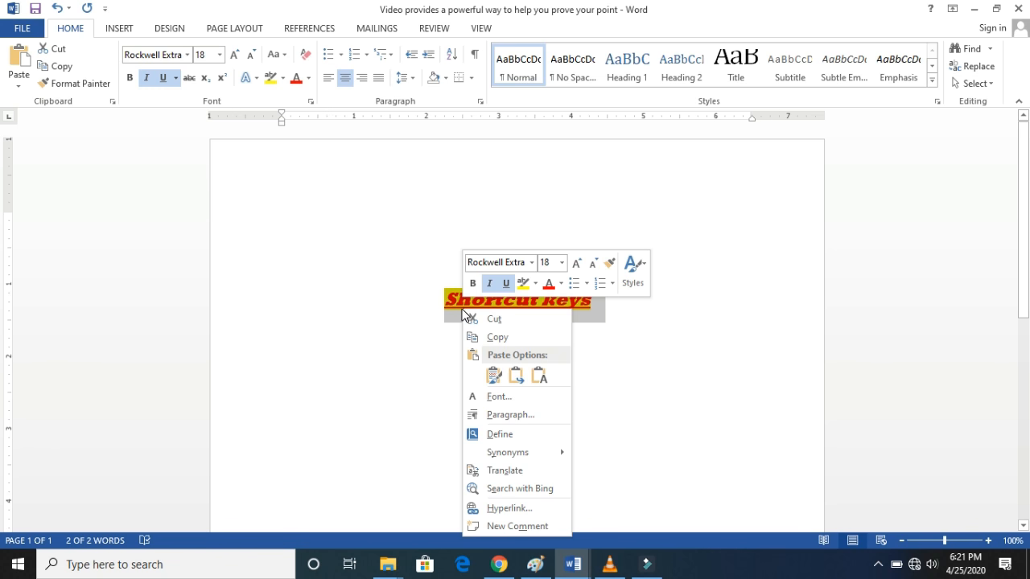
click(496, 338)
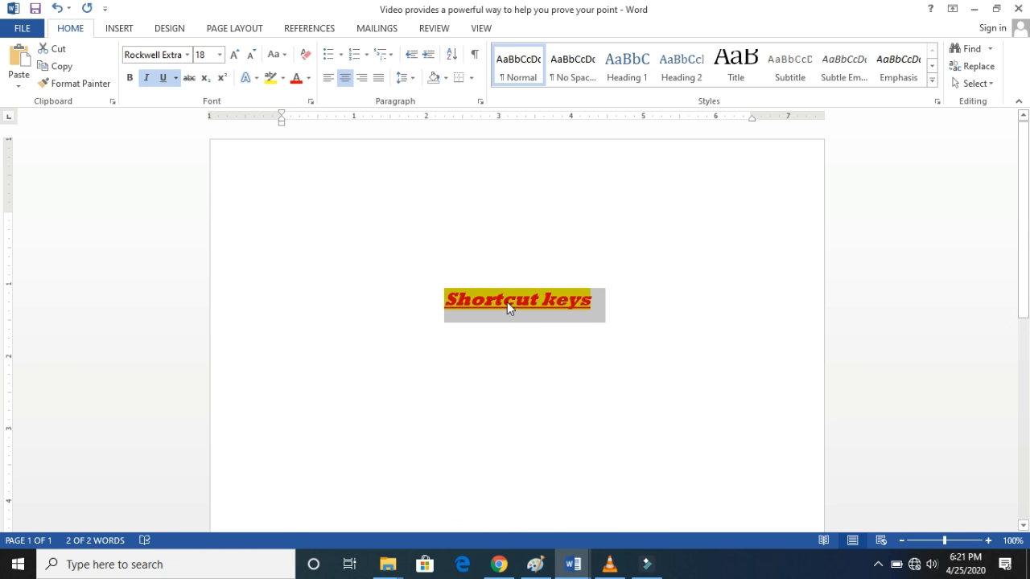
right_click(507, 302)
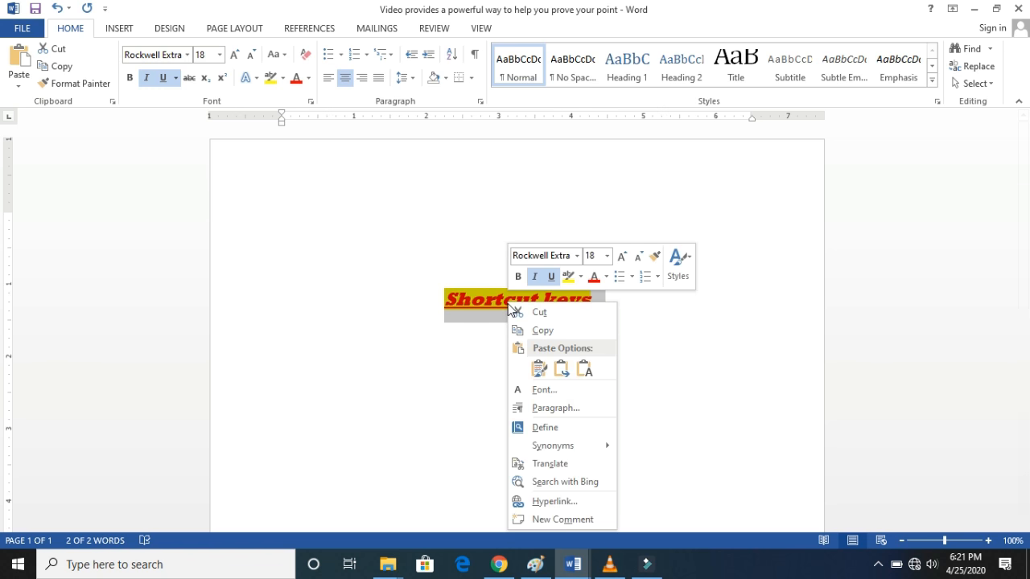
click(554, 333)
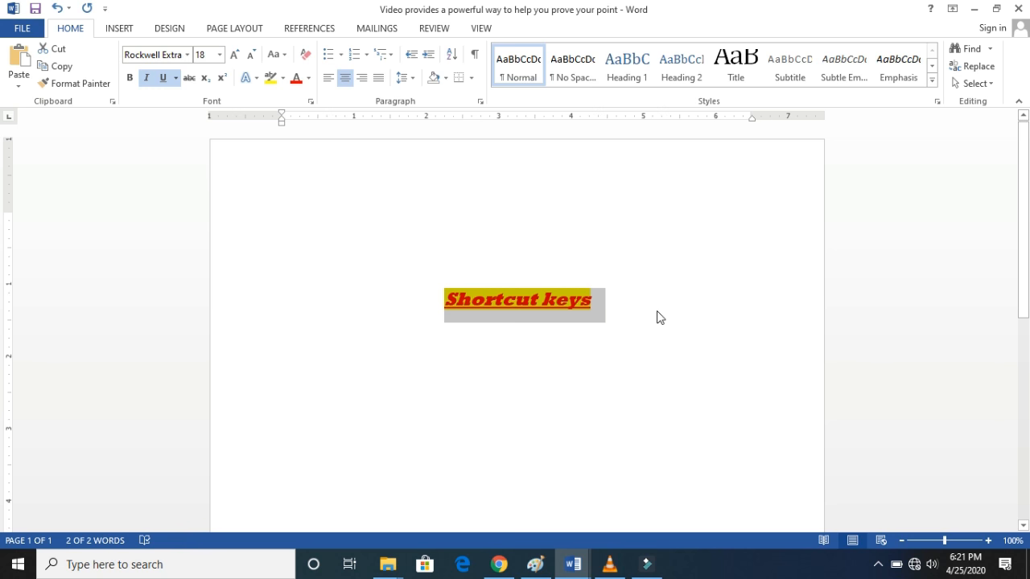
click(619, 312)
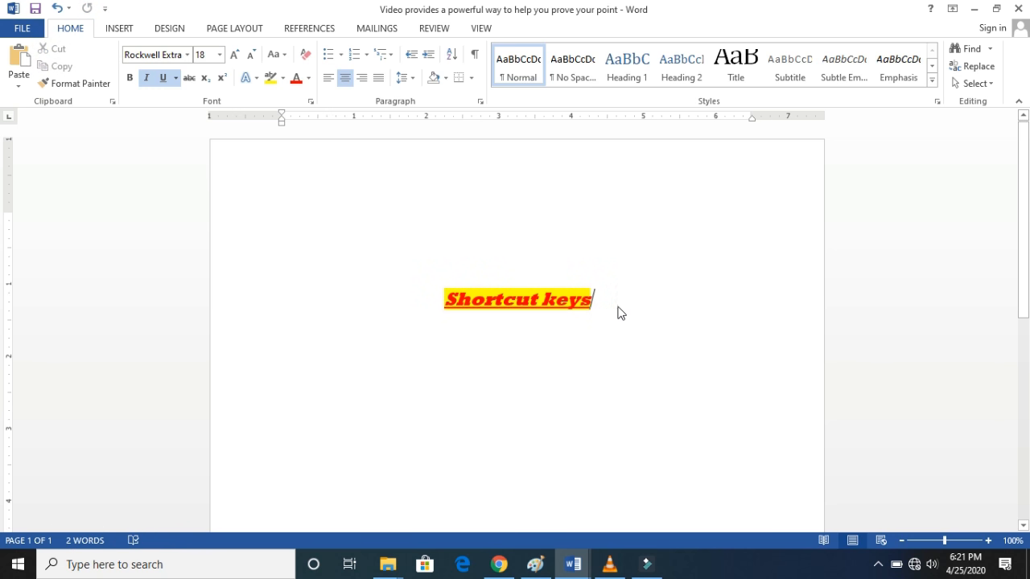
key(Return)
key(ctrl+l)
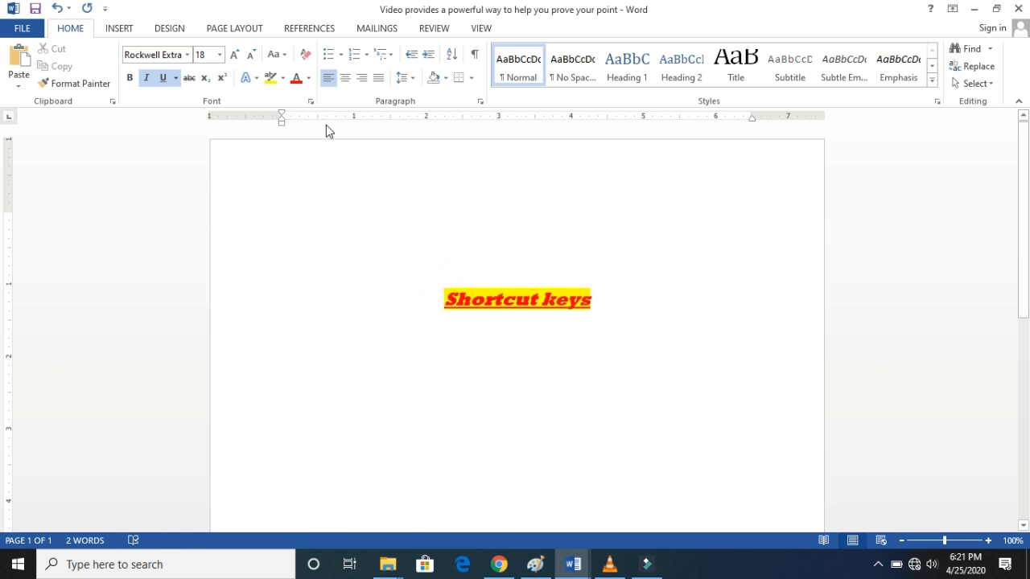
- Paste the copied heading with its original formatting on the new line and undo the paste
click(17, 61)
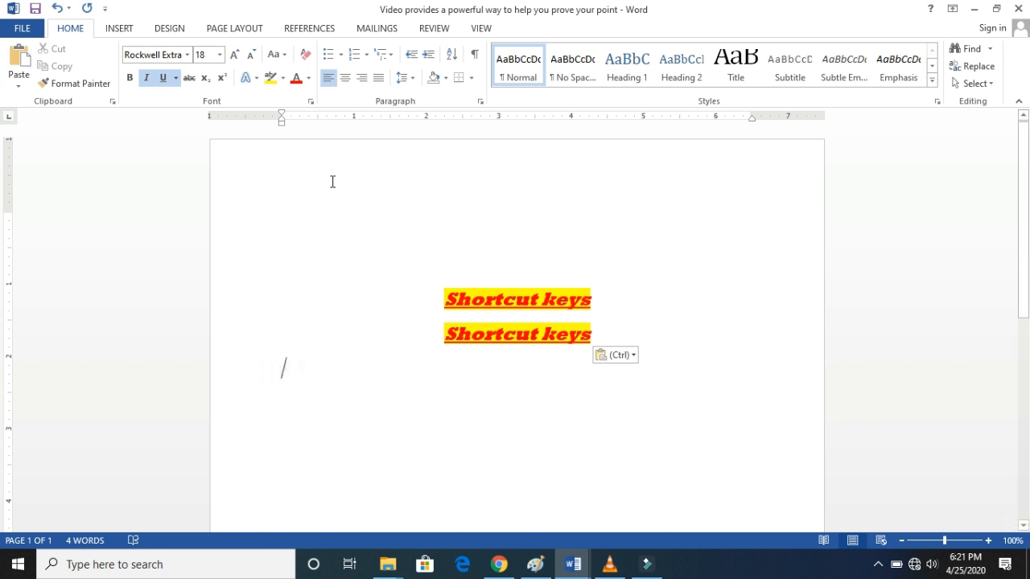
key(ctrl+z)
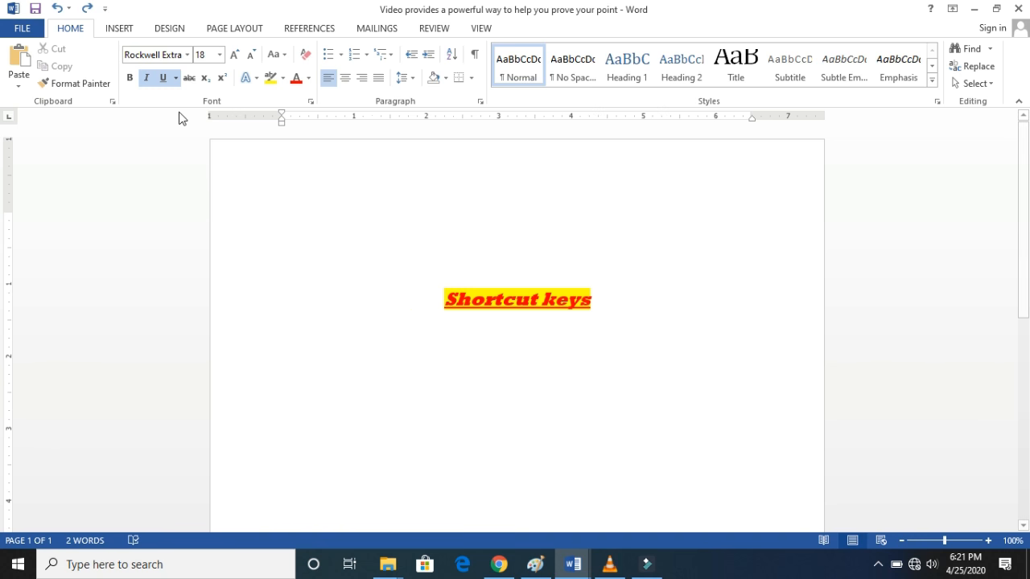
- Paste the copied text on two consecutive lines below the heading with Keep Text Only, reapplying that option to the second paste
click(24, 85)
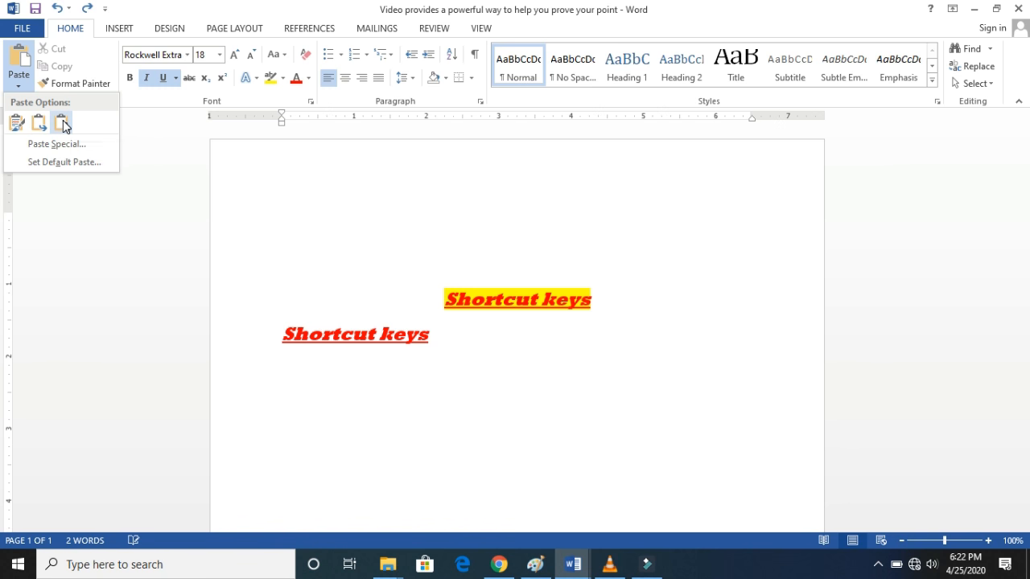
click(63, 122)
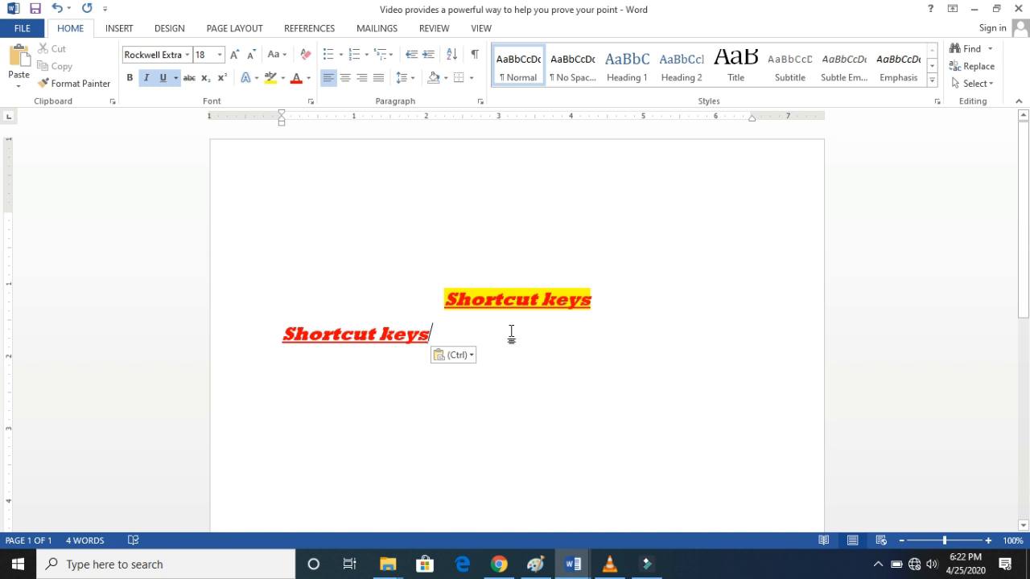
key(Return)
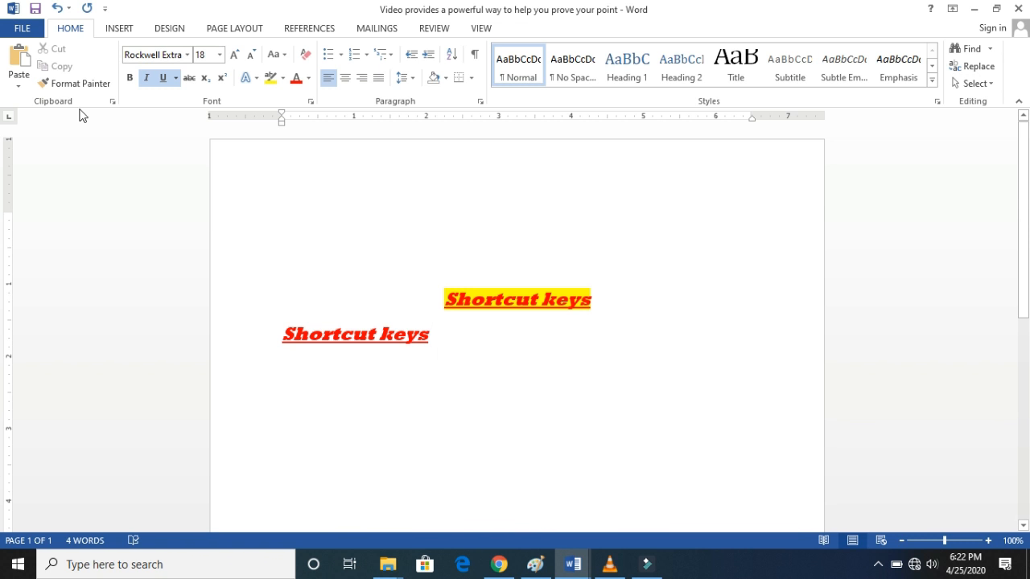
click(14, 88)
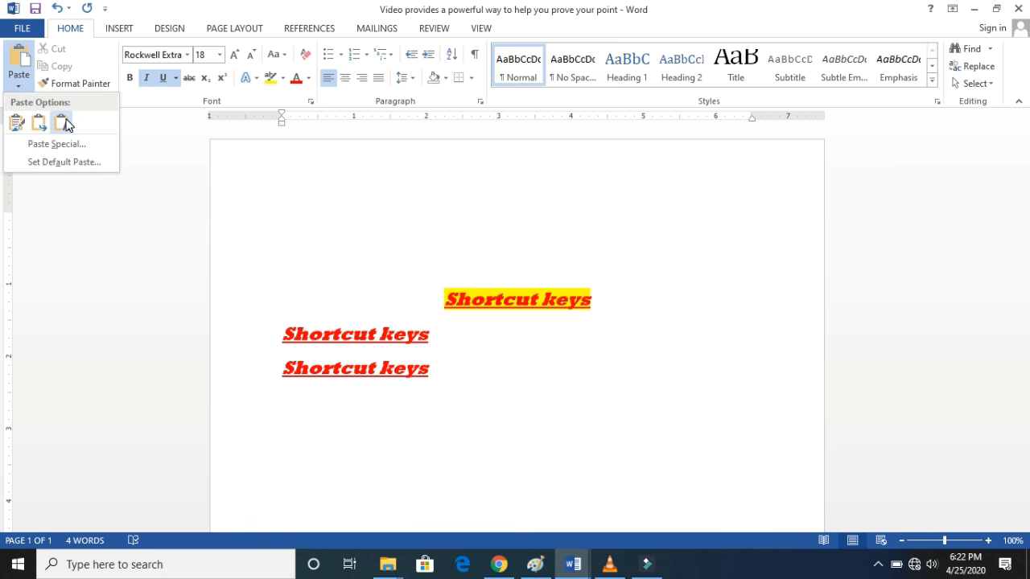
click(68, 123)
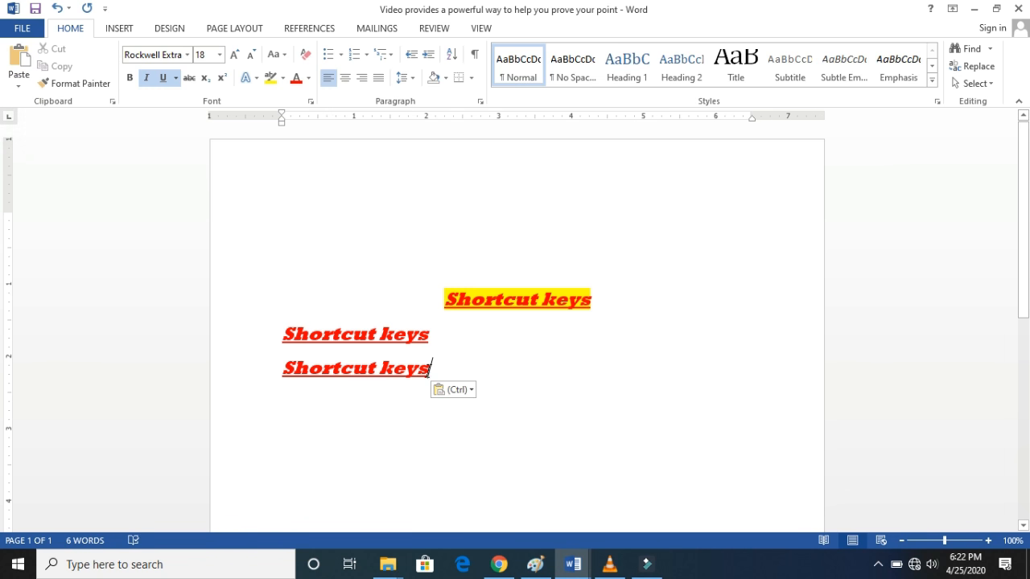
click(471, 391)
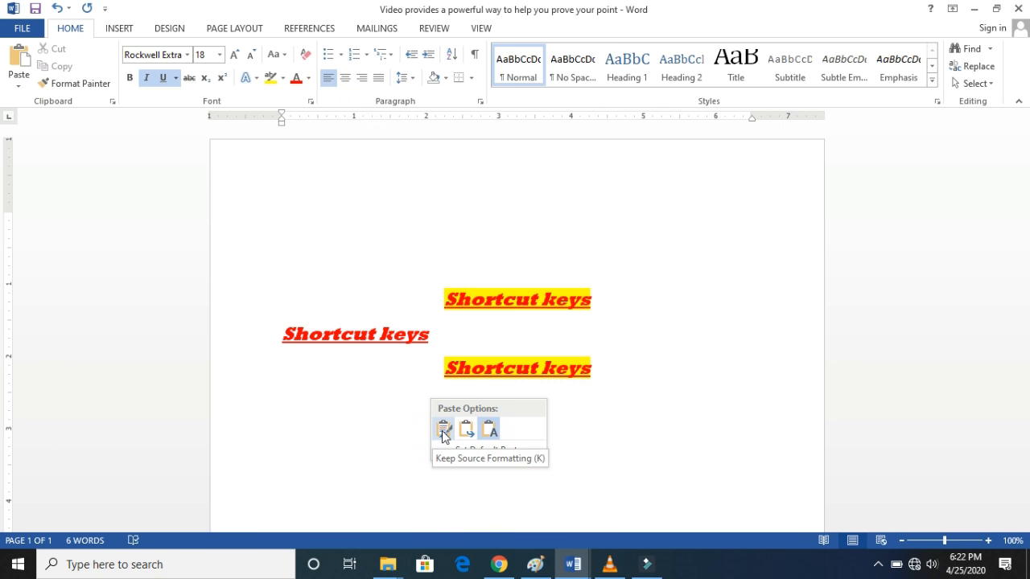
click(490, 428)
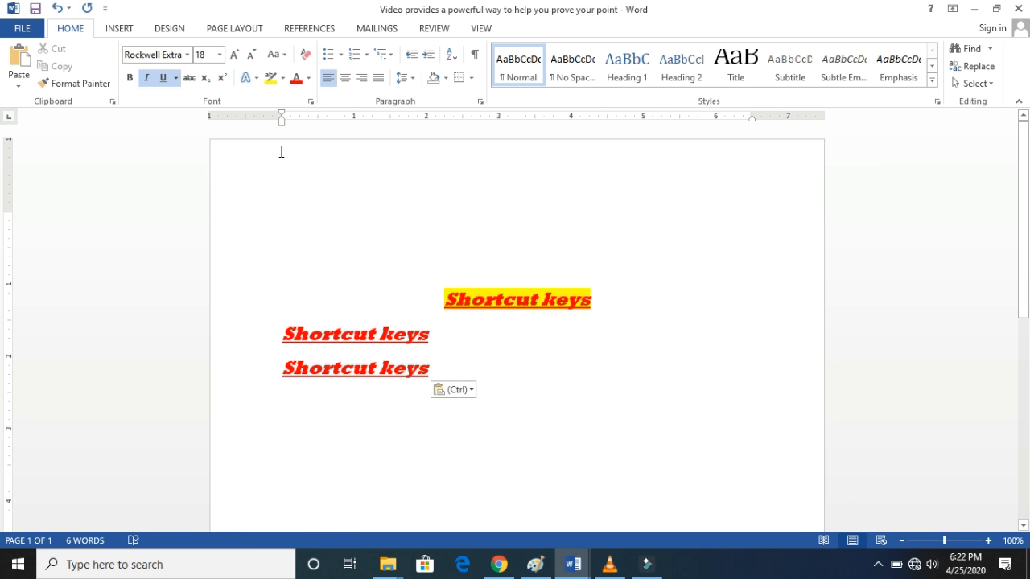
- Delete all the "Shortcut keys" lines and enter the word "welcome" in their place
drag(478, 373, 294, 276)
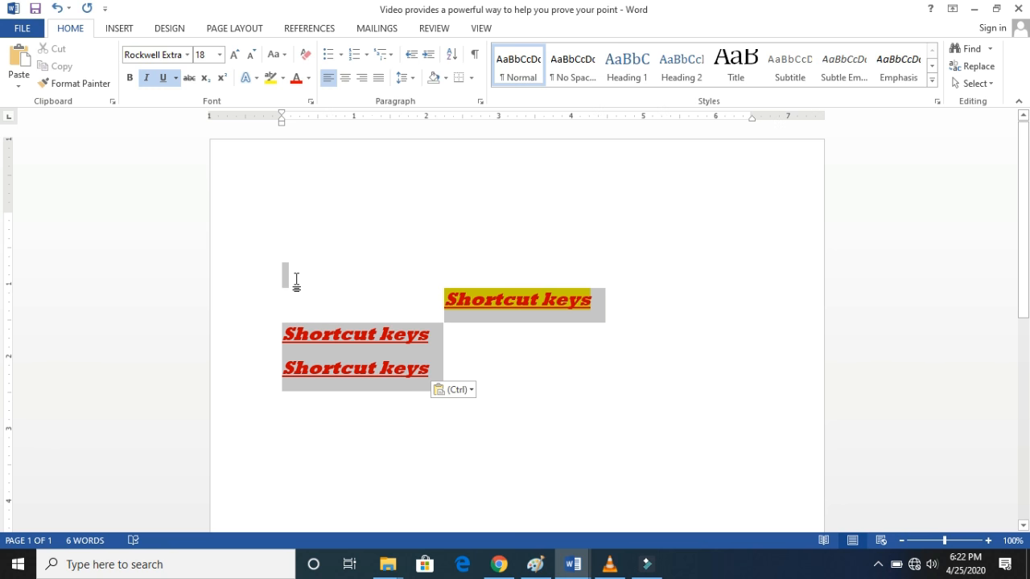
key(Delete)
click(331, 194)
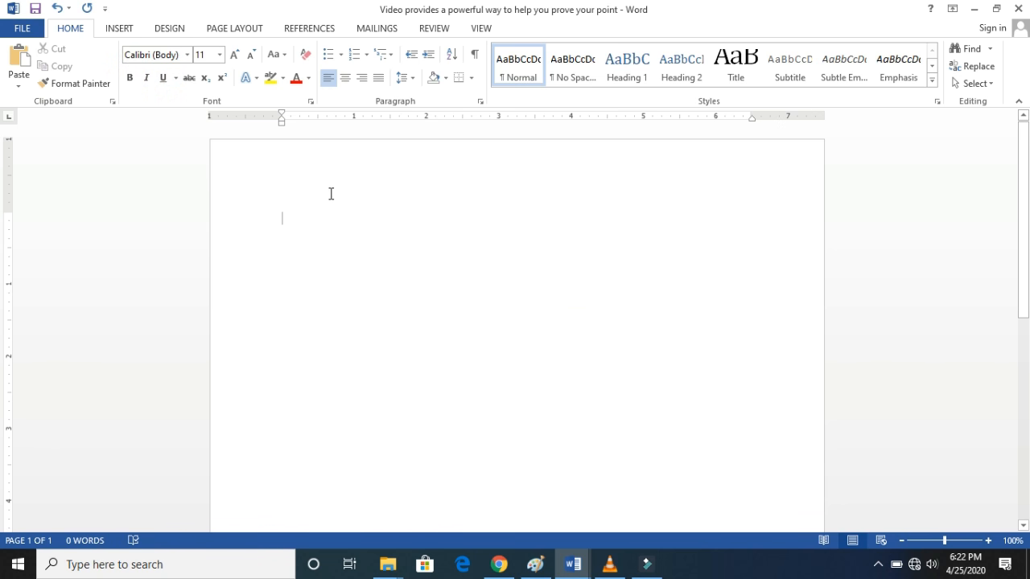
text(welcome)
- Cut the word "welcome" and paste it back lower on the page
drag(330, 219, 274, 218)
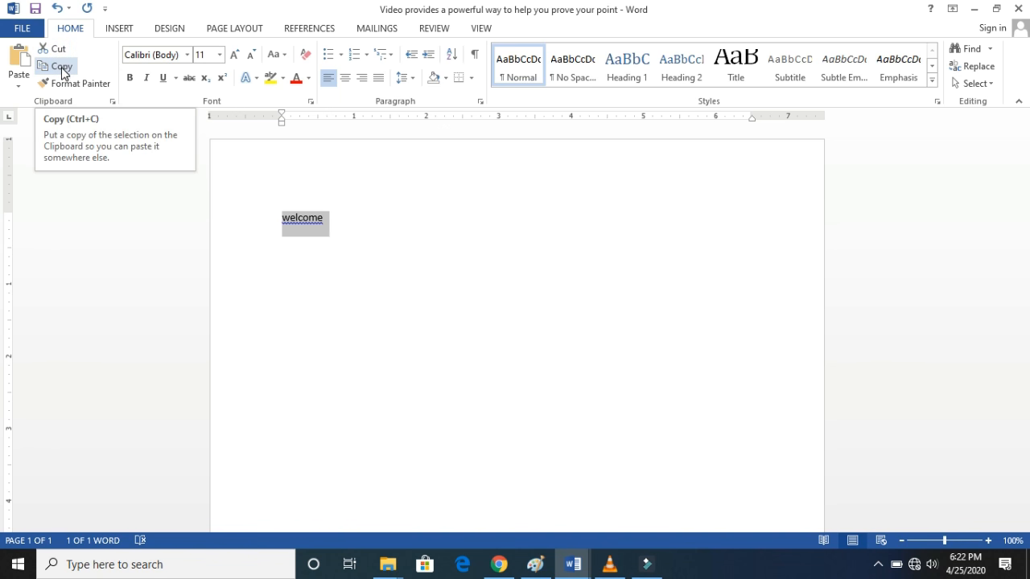
click(55, 49)
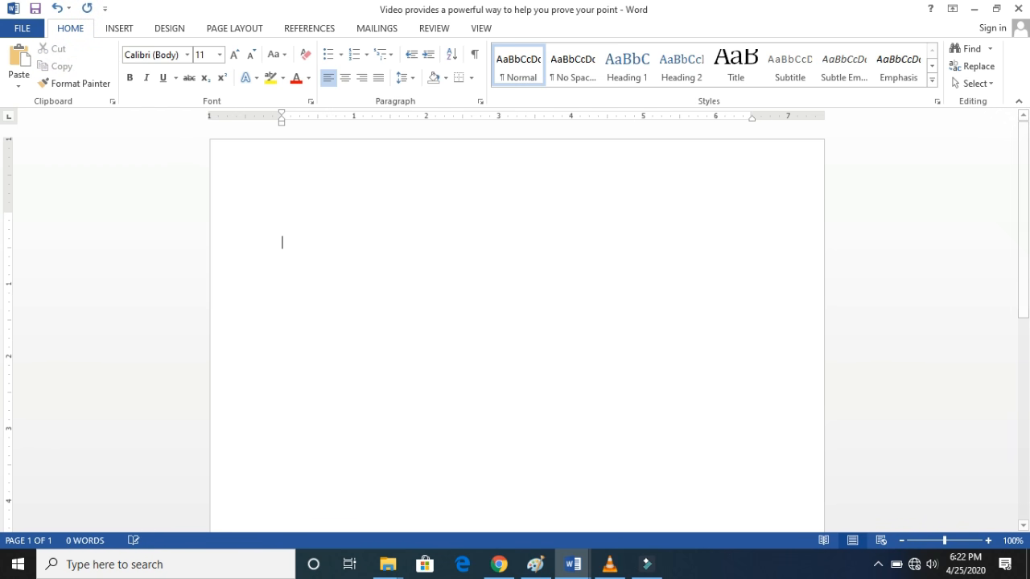
click(33, 70)
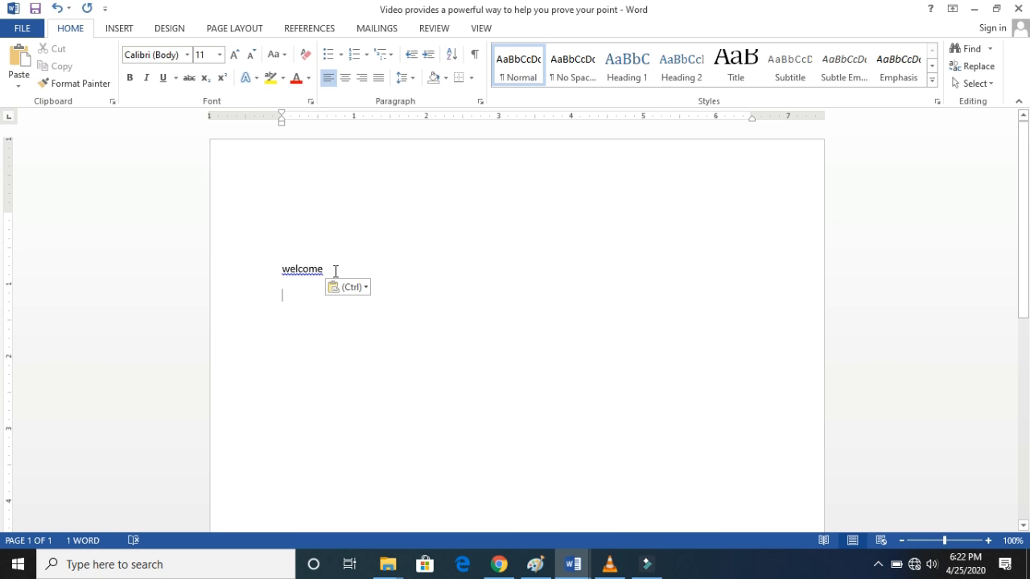
- Copy the word "welcome" and paste it on a new line below the original
click(268, 272)
click(63, 71)
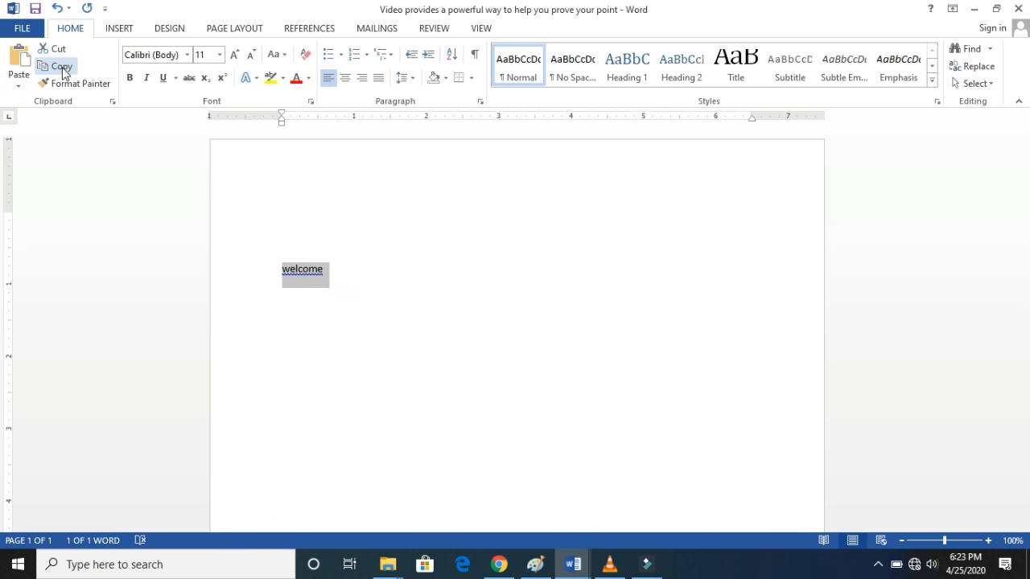
click(346, 270)
key(Return)
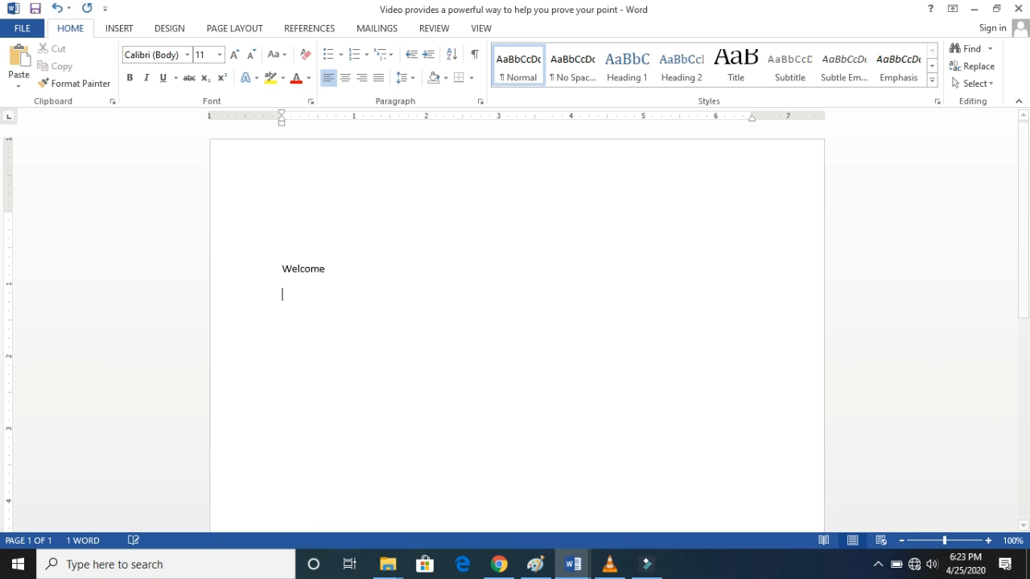
click(20, 60)
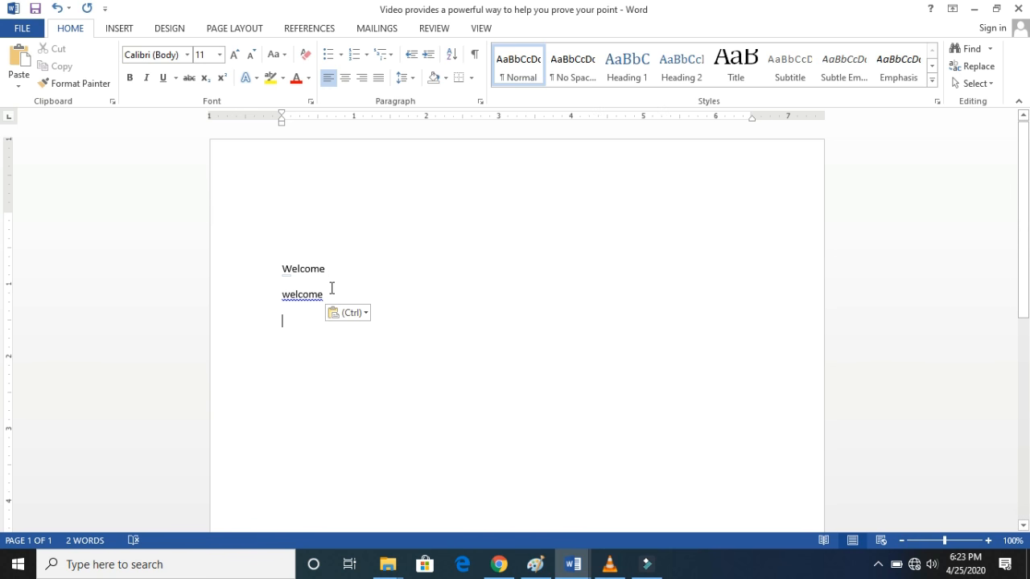
click(330, 282)
click(329, 293)
drag(295, 268, 335, 273)
click(272, 276)
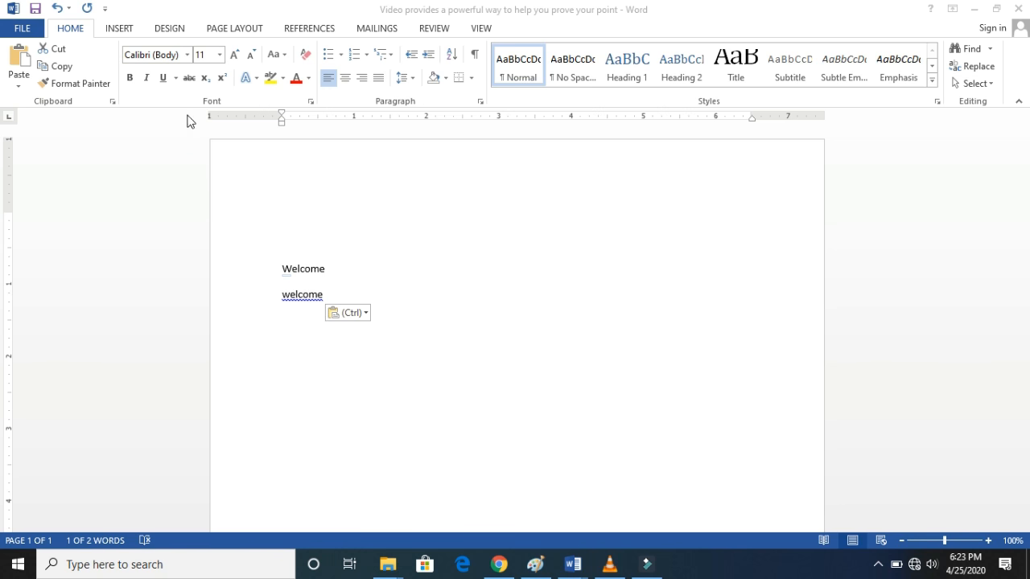
- Highlight the upper "Welcome" in yellow
click(349, 267)
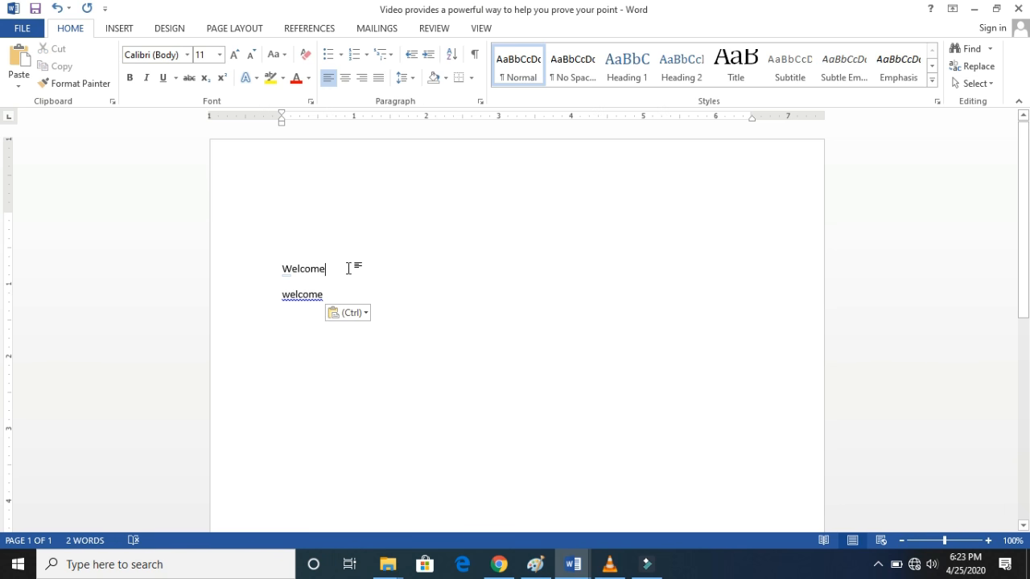
drag(348, 268, 271, 262)
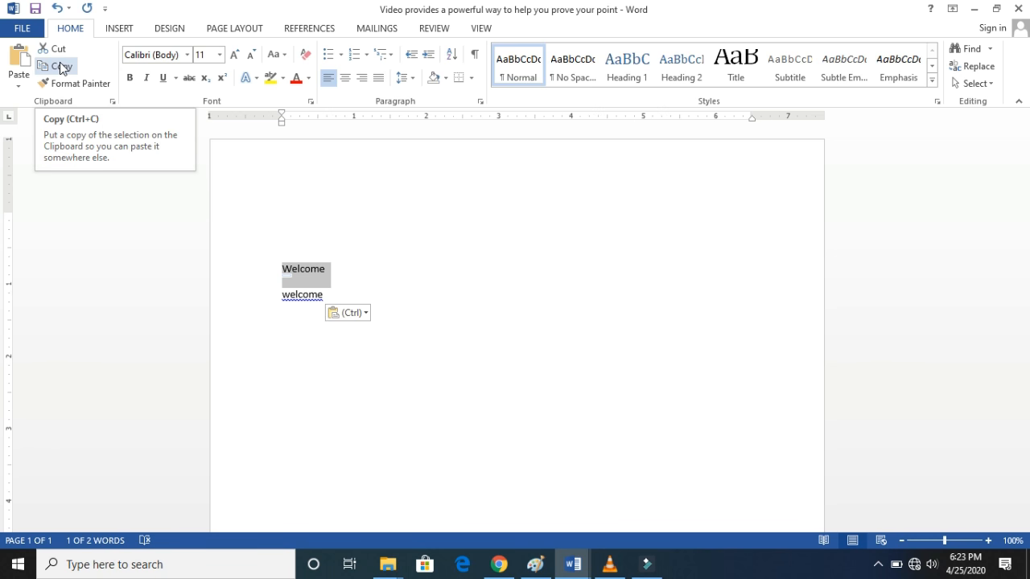
click(348, 236)
drag(335, 270, 274, 277)
click(272, 81)
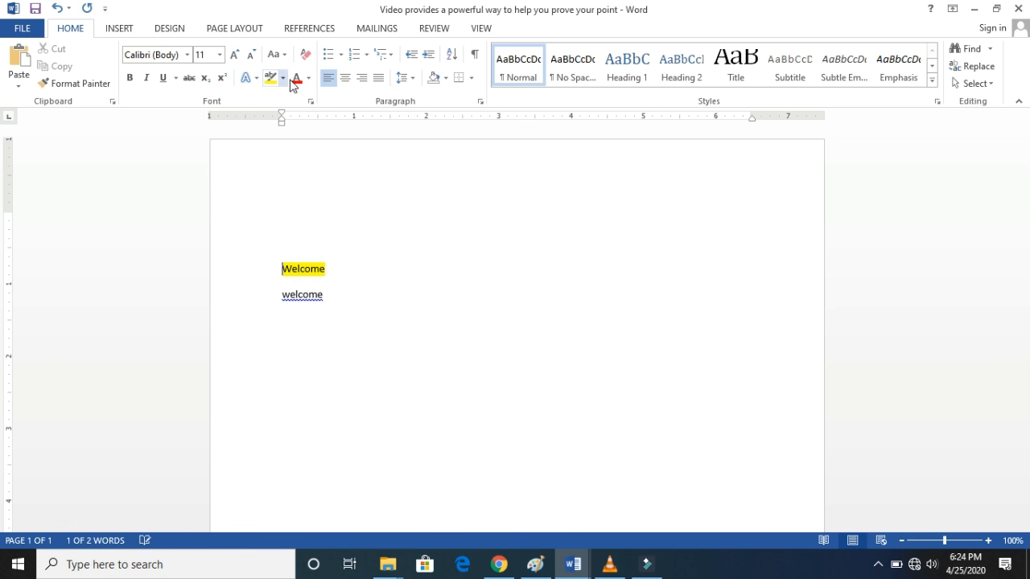
click(220, 55)
click(202, 201)
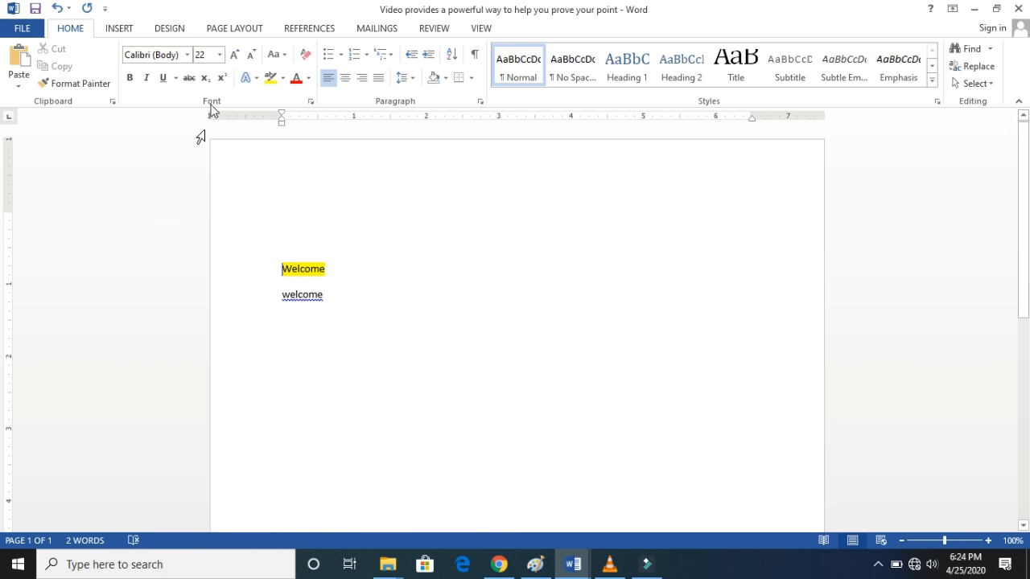
click(73, 84)
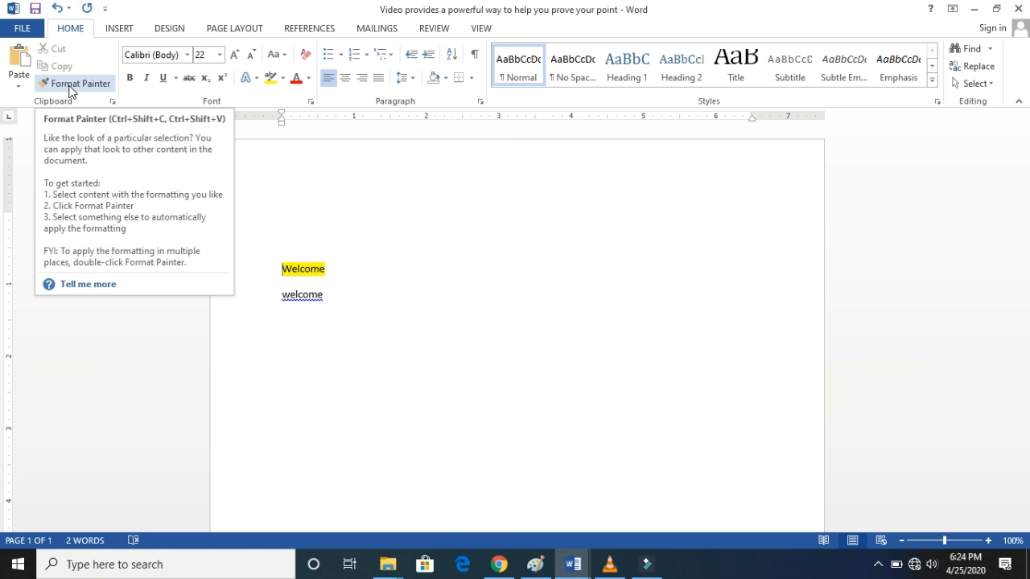
- Set the font size of the highlighted "Welcome" to 24
double_click(322, 268)
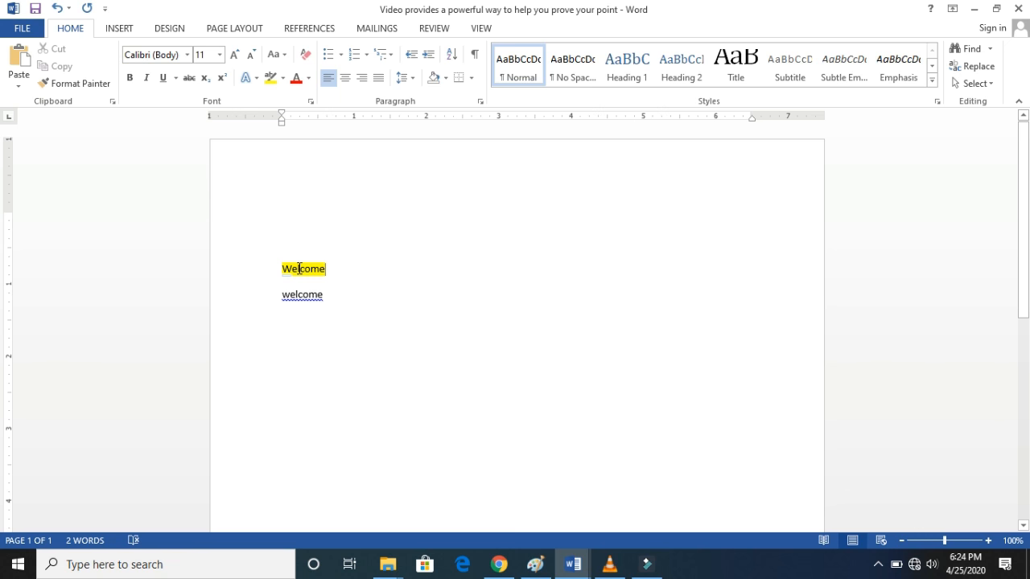
click(276, 266)
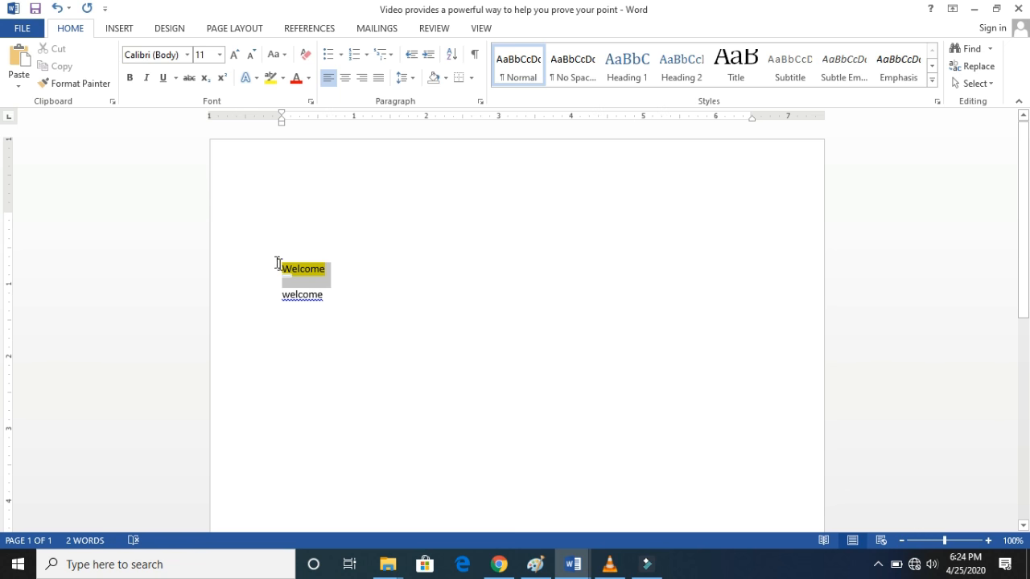
click(221, 56)
click(206, 229)
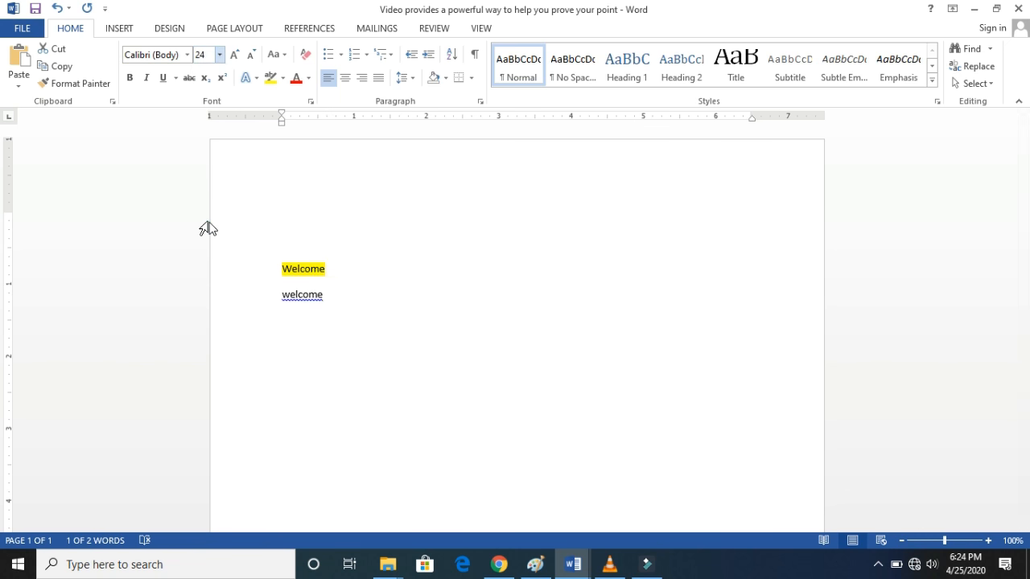
- Change the font of the highlighted "Welcome" to Times New Roman
click(187, 55)
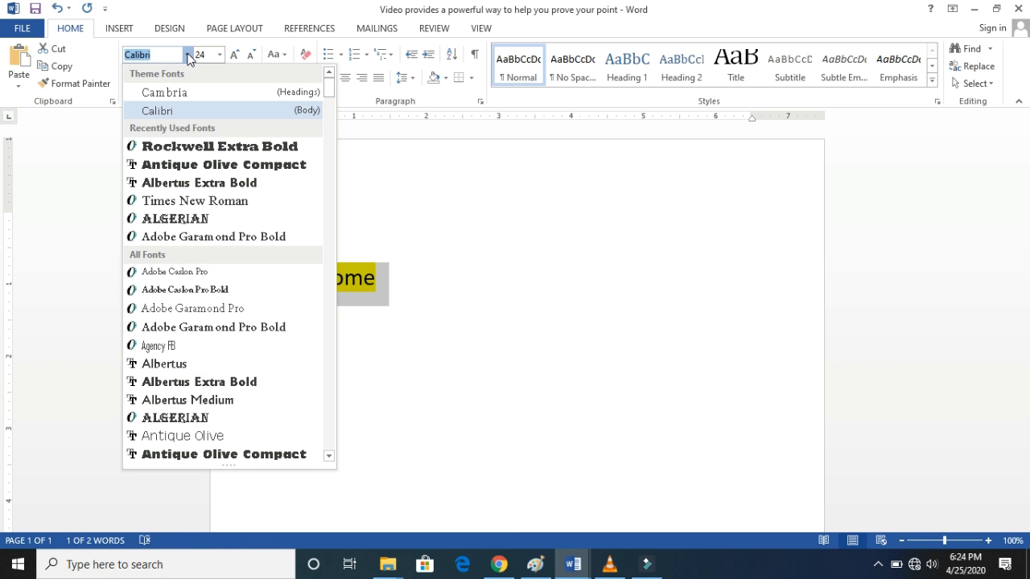
text(Times New Ro)
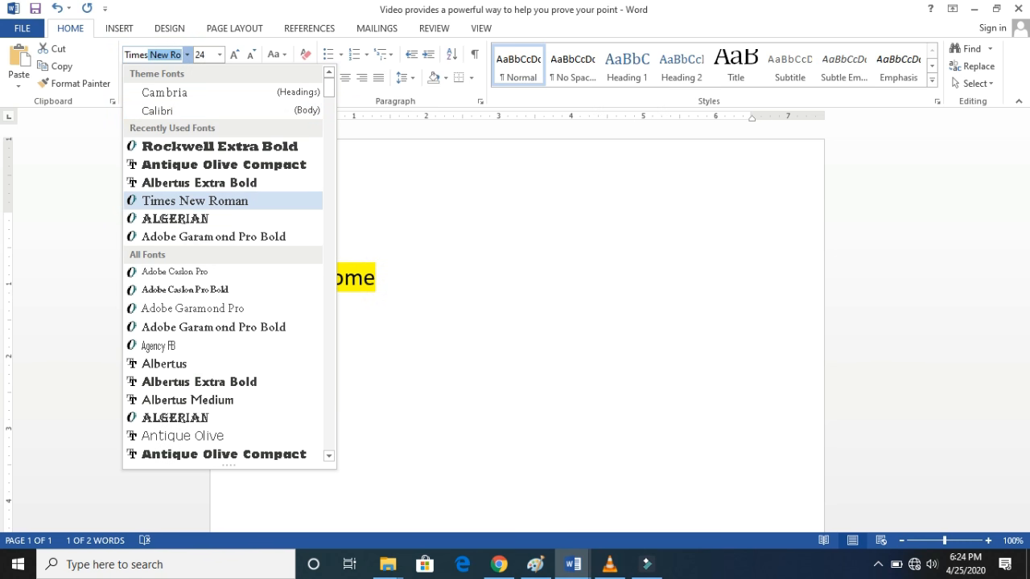
key(Return)
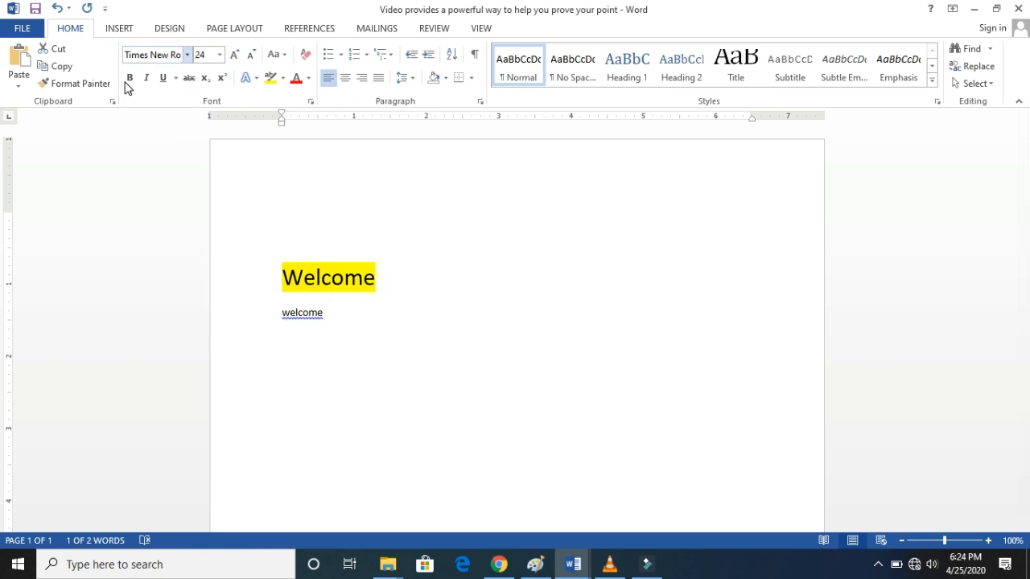
click(445, 293)
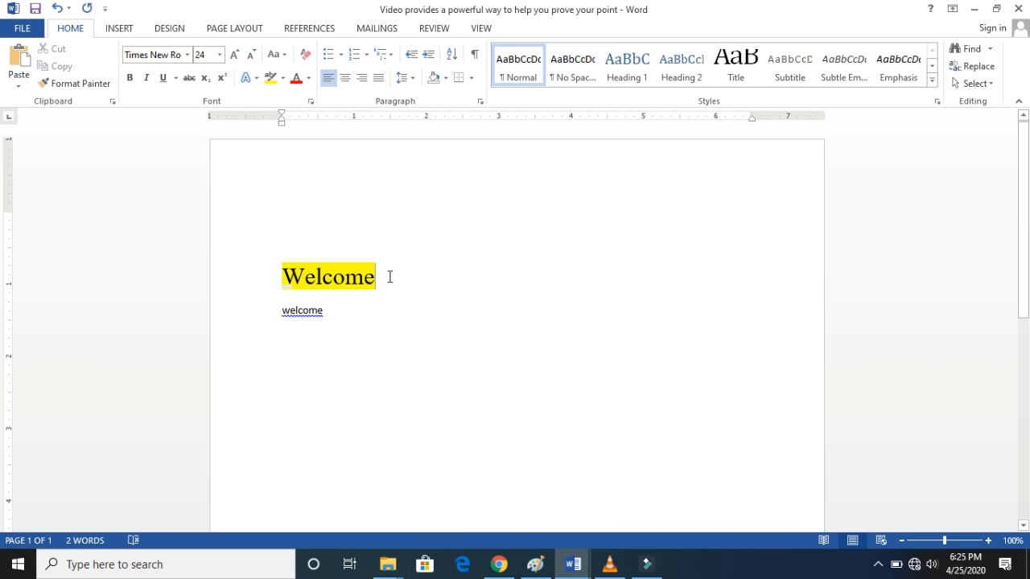
- Replace the lower "welcome" with "class" and apply its plain formatting to the highlighted "Welcome" with Format Painter
drag(339, 310, 282, 313)
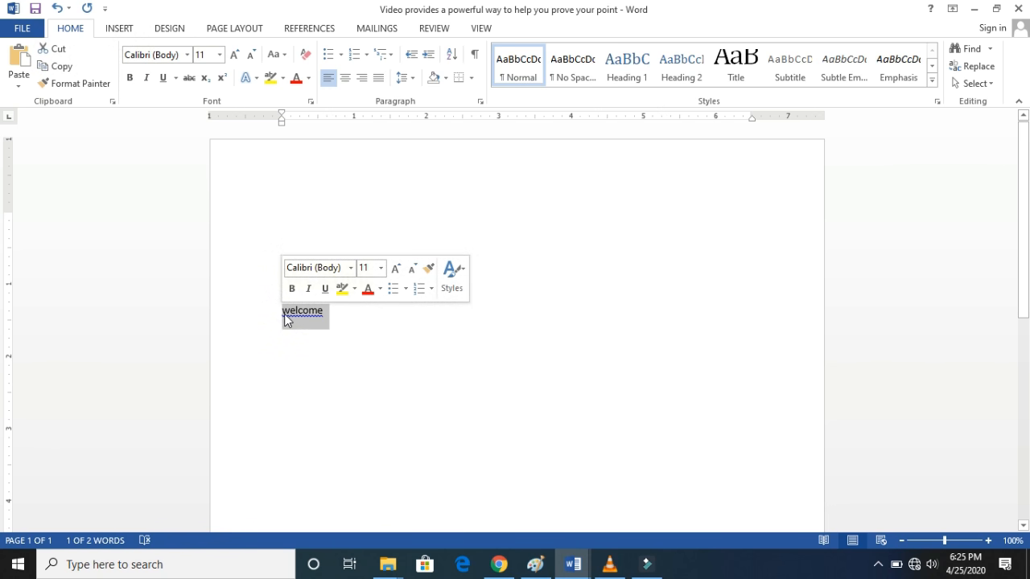
text(class)
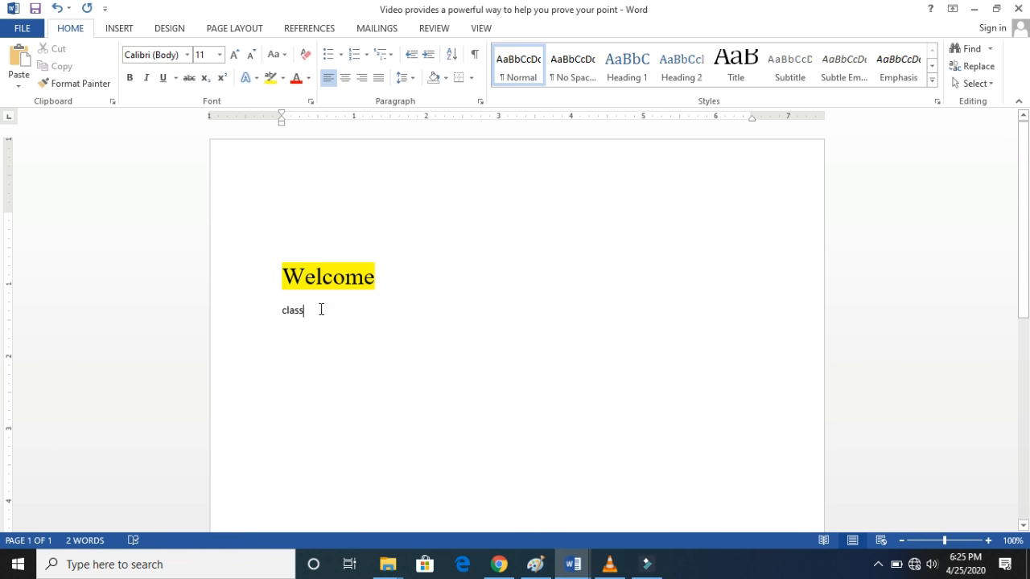
click(100, 85)
click(100, 85)
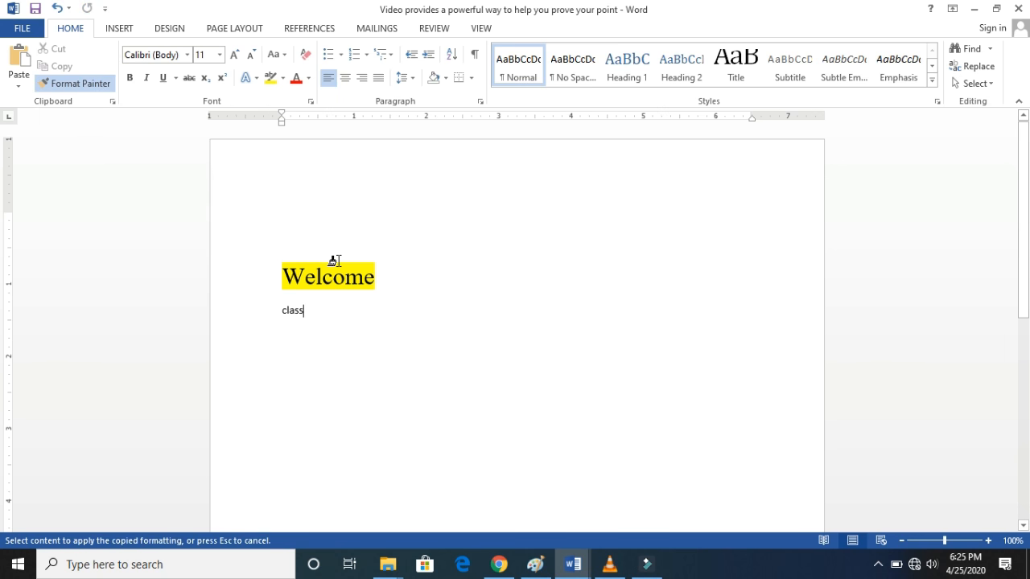
mouse_move(375, 276)
mouse_down()
mouse_move(276, 275)
mouse_move(283, 281)
mouse_up()
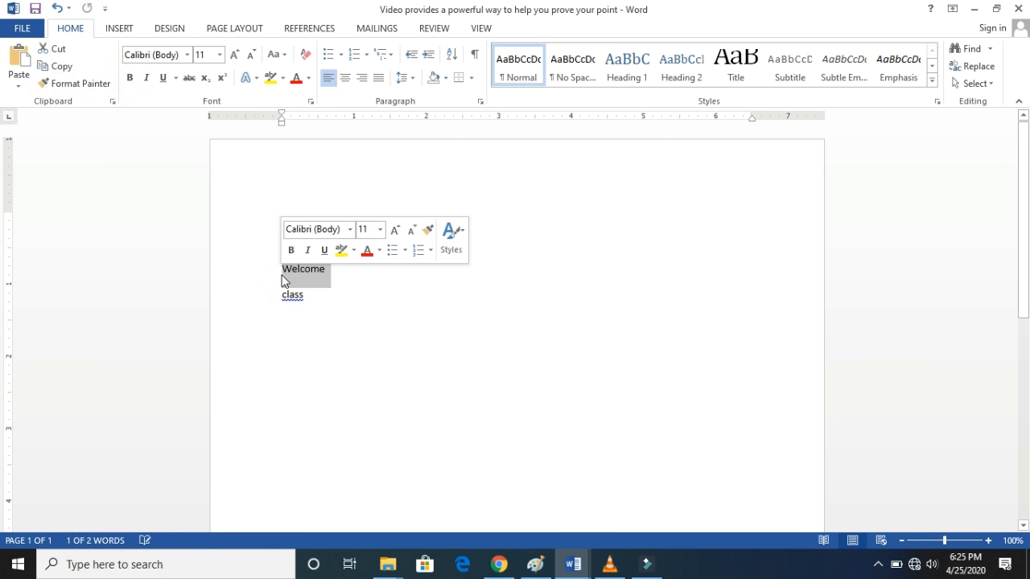
- Undo the Format Painter change on the upper "Welcome"
click(336, 280)
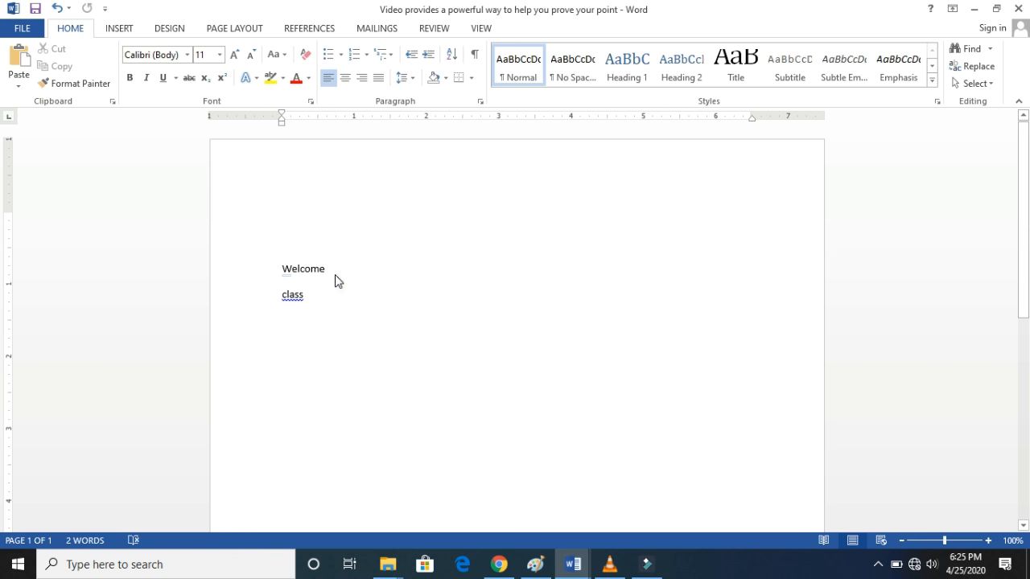
drag(318, 300, 280, 302)
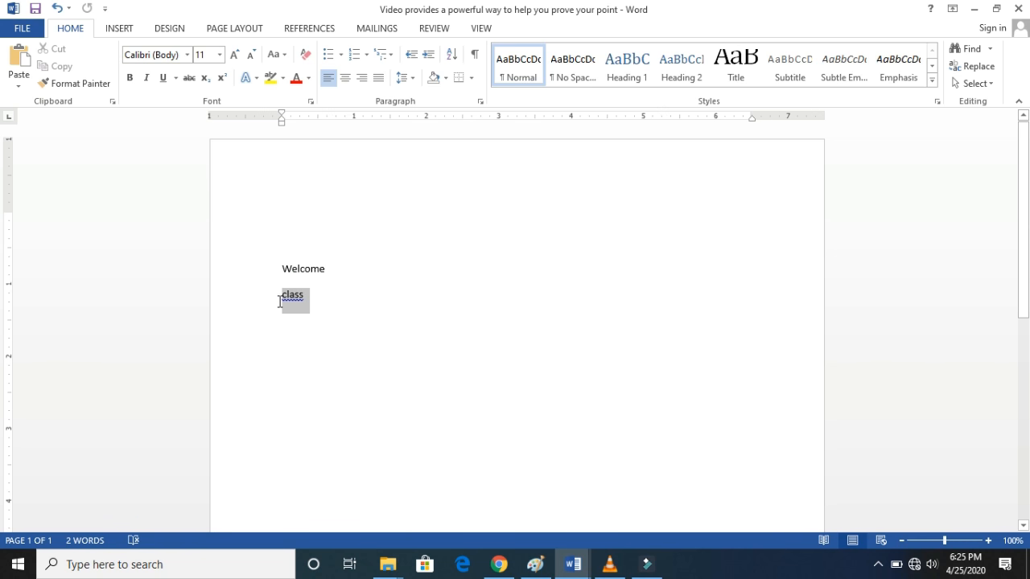
click(363, 302)
key(ctrl+z)
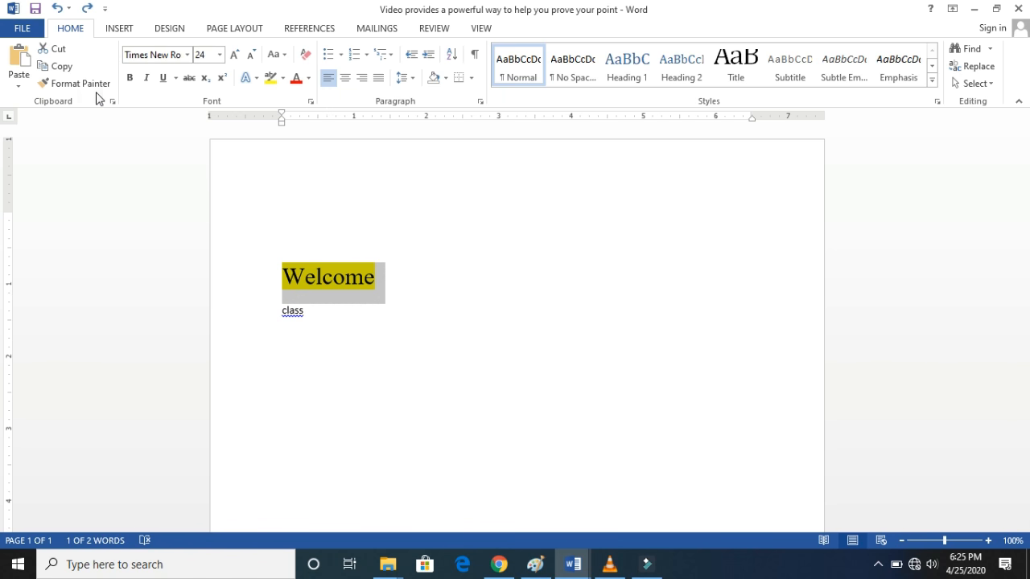
- Copy the formatting of the highlighted "Welcome" onto the word "class" with Format Painter
click(343, 304)
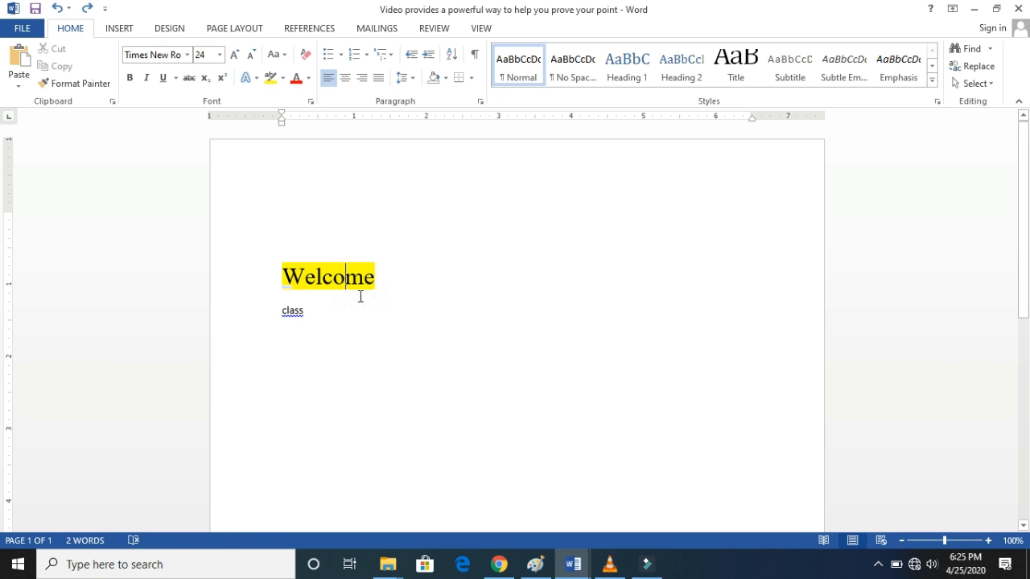
click(100, 83)
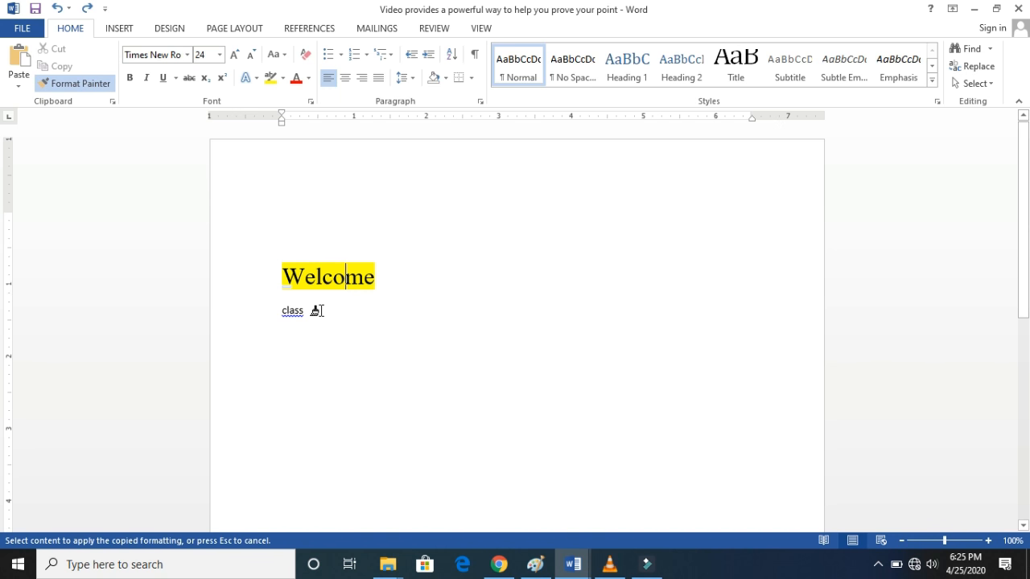
drag(315, 306, 275, 312)
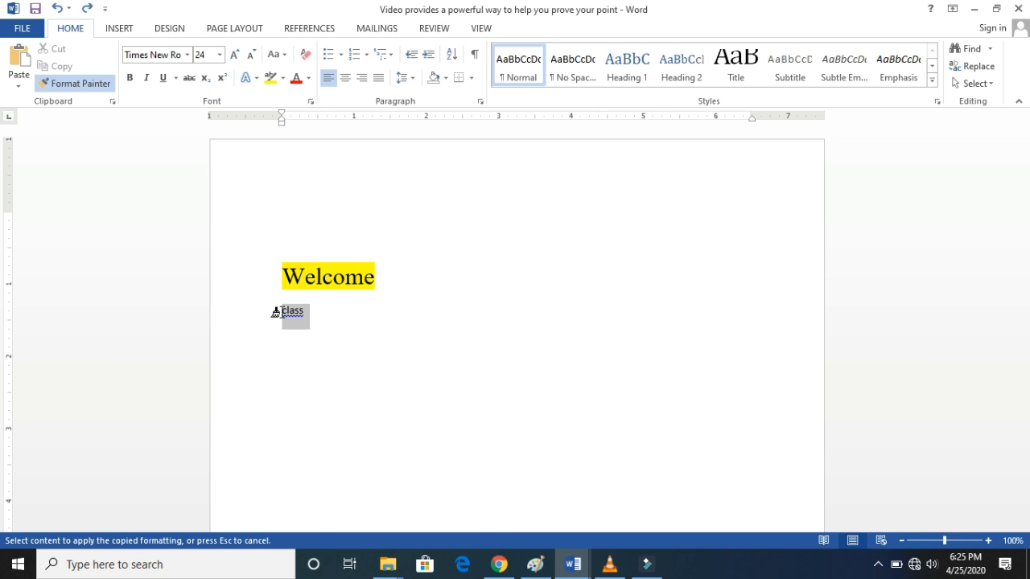
click(276, 312)
key(shift+F3)
click(414, 319)
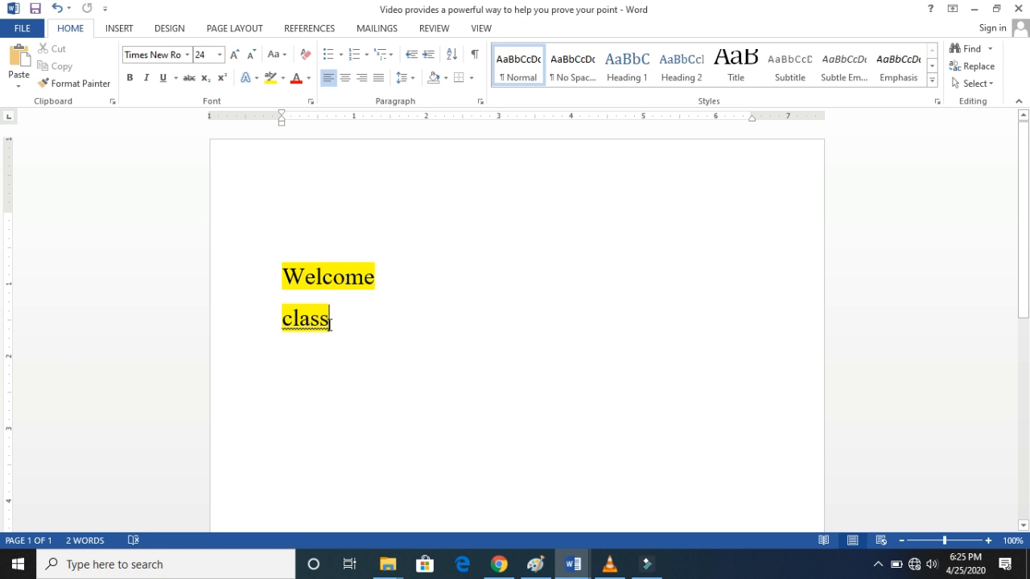
- Undo the formatting of "class" and the replacement of the lower "welcome"
key(ctrl+z)
key(ctrl+z)
key(ctrl+z)
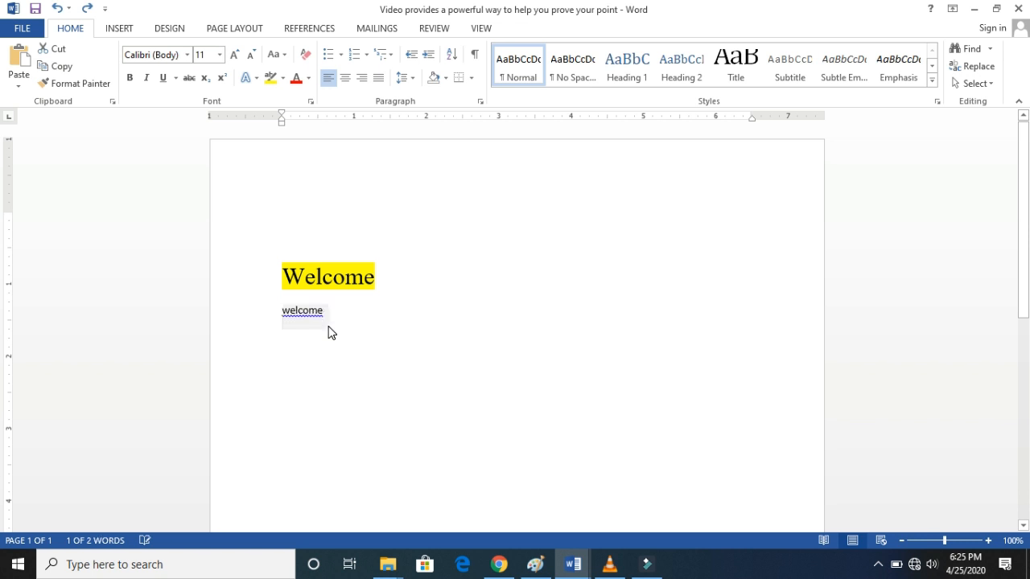
- Try to use Format Painter on the lower "welcome", taking the plain formatting of the empty line above as the source
click(349, 322)
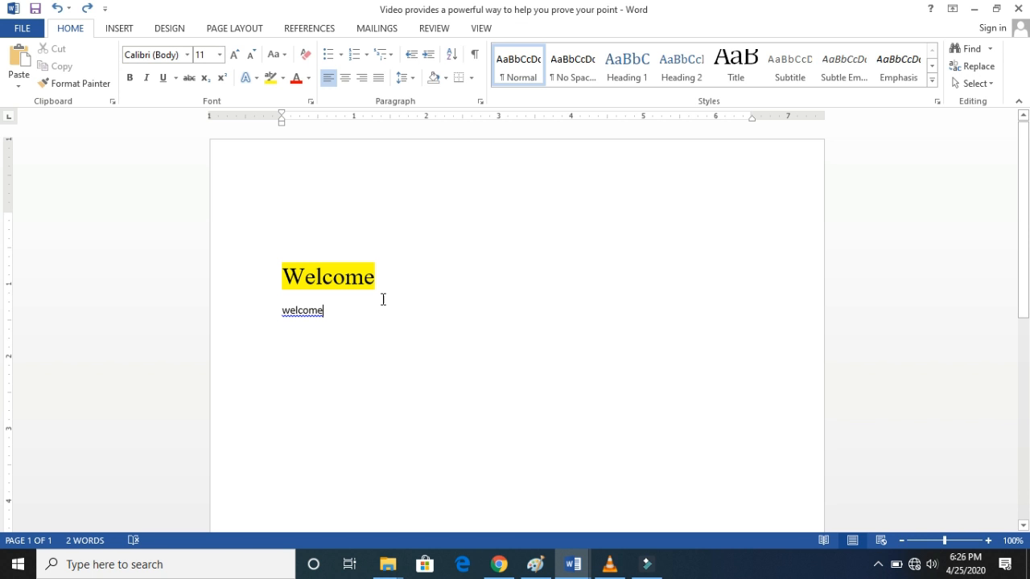
click(92, 84)
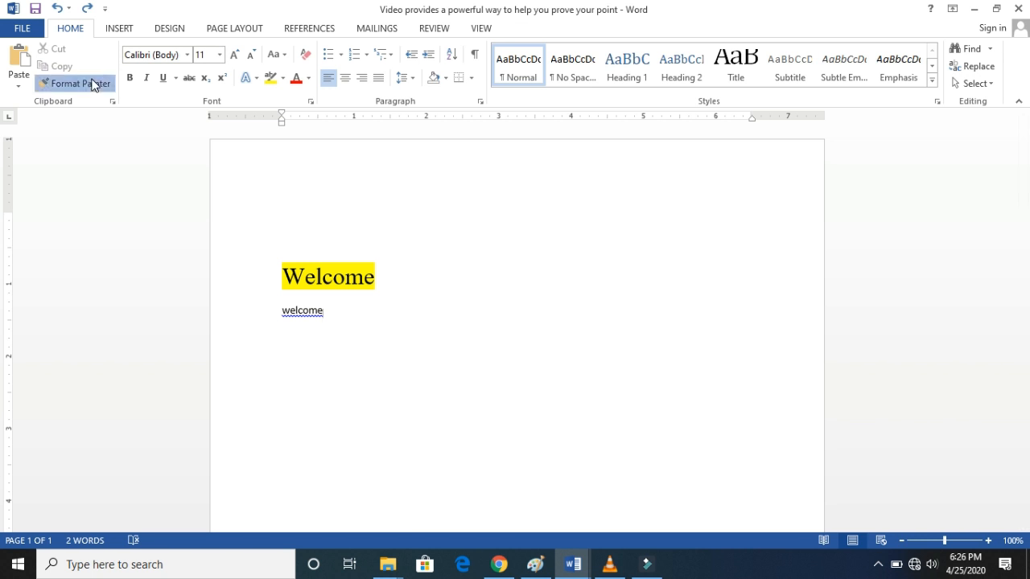
click(224, 174)
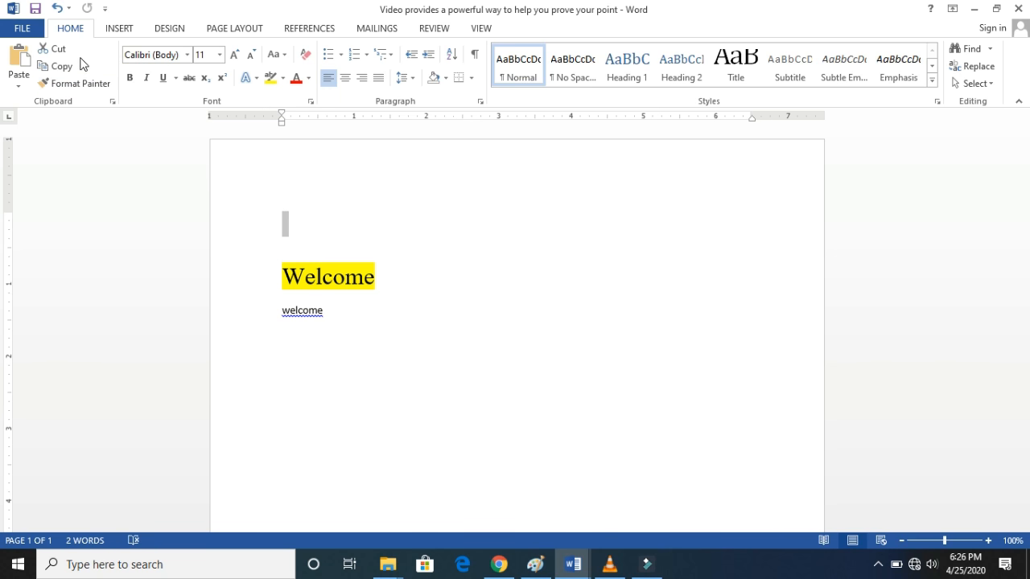
click(94, 86)
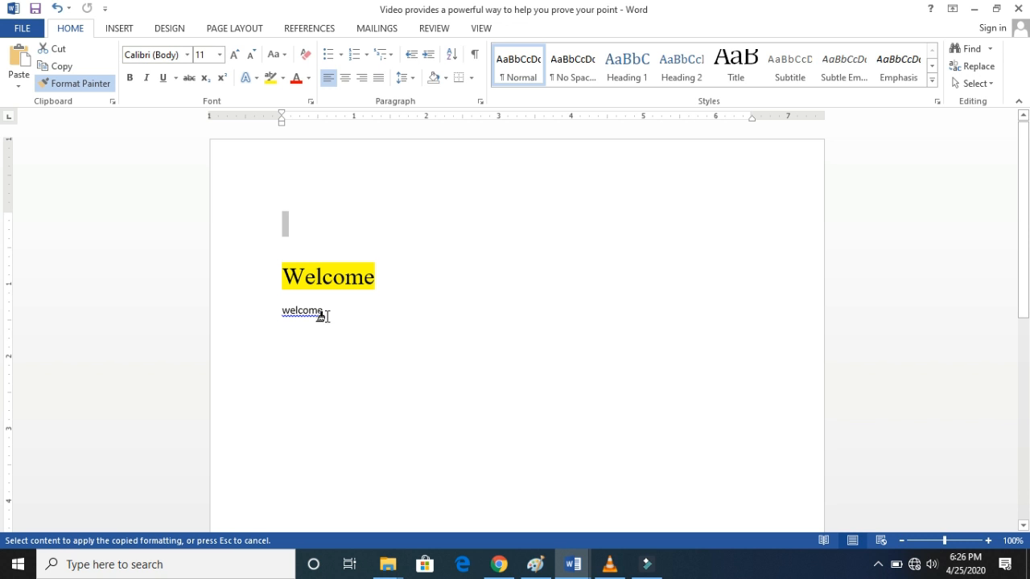
drag(322, 315, 278, 315)
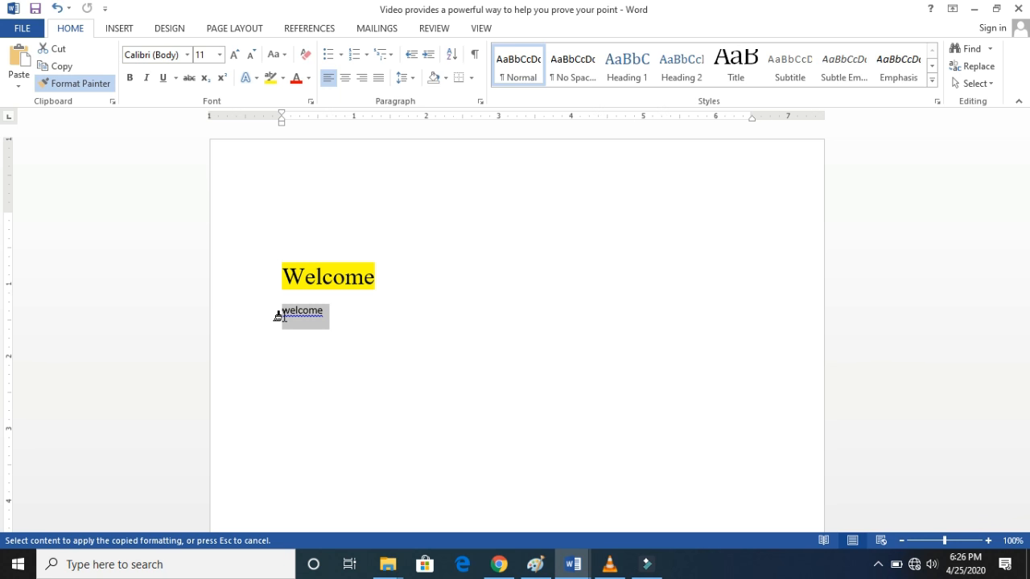
drag(277, 315, 278, 316)
click(383, 310)
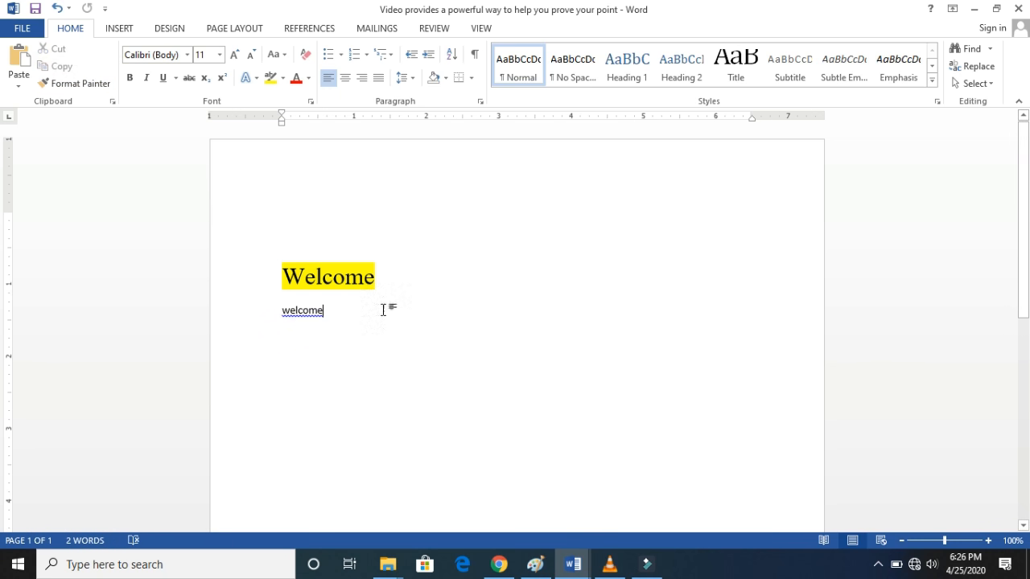
click(94, 82)
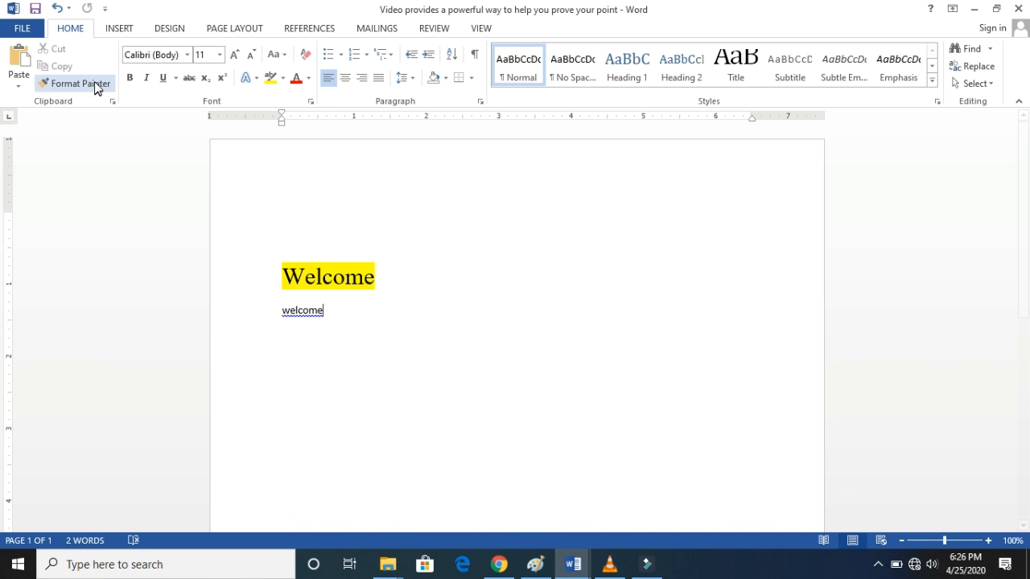
mouse_move(324, 312)
mouse_down()
mouse_move(270, 302)
mouse_move(280, 320)
mouse_up()
click(339, 319)
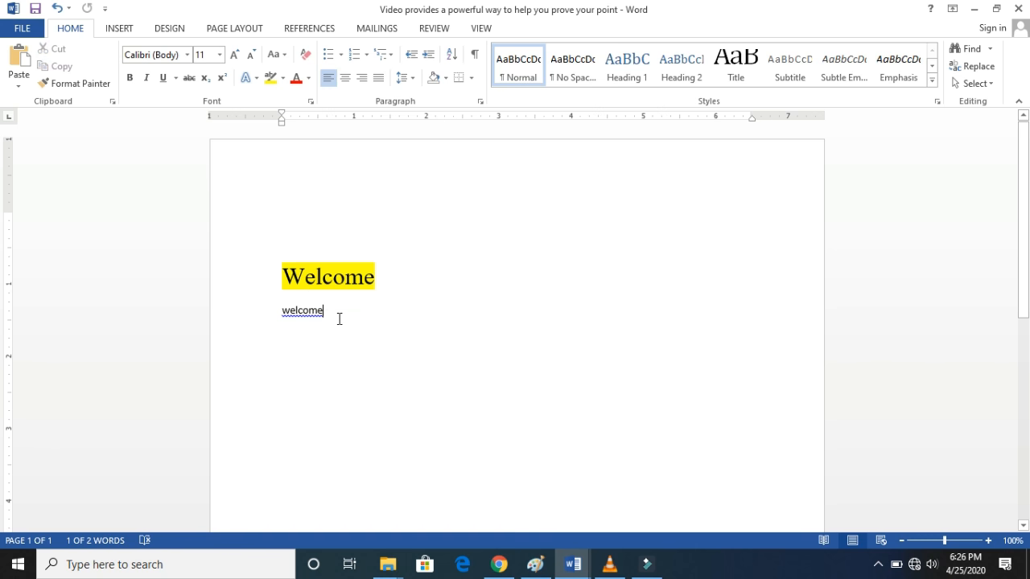
- Copy the formatting of the highlighted "Welcome" onto the lower "welcome" with Format Painter
click(352, 277)
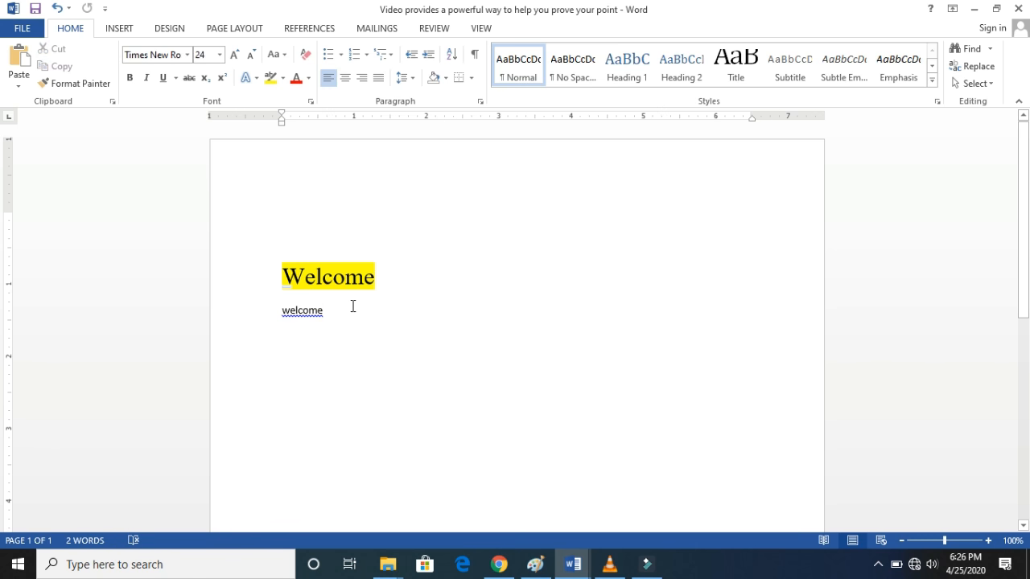
drag(337, 314, 272, 317)
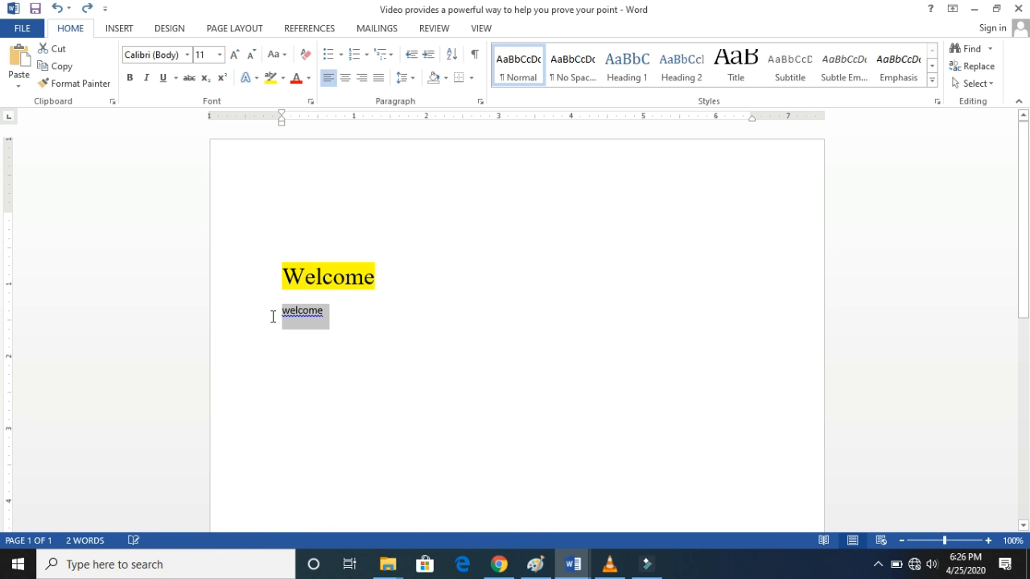
drag(377, 273, 265, 268)
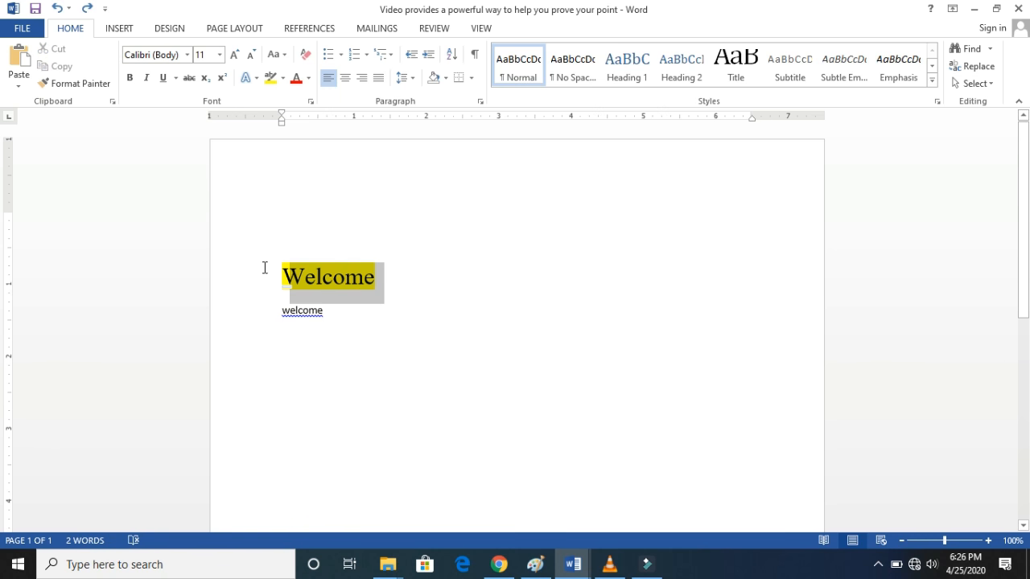
click(72, 82)
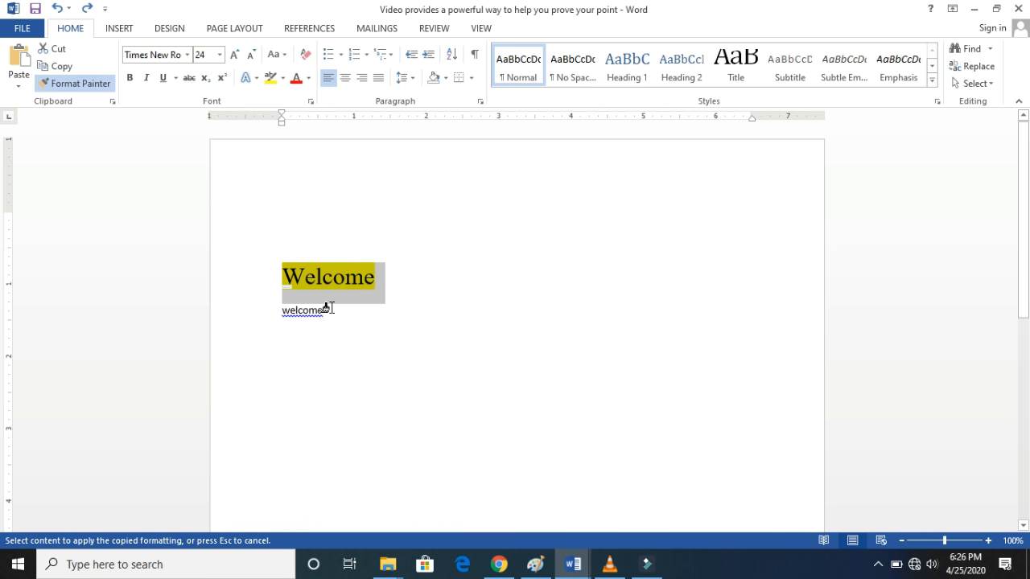
drag(330, 310, 277, 312)
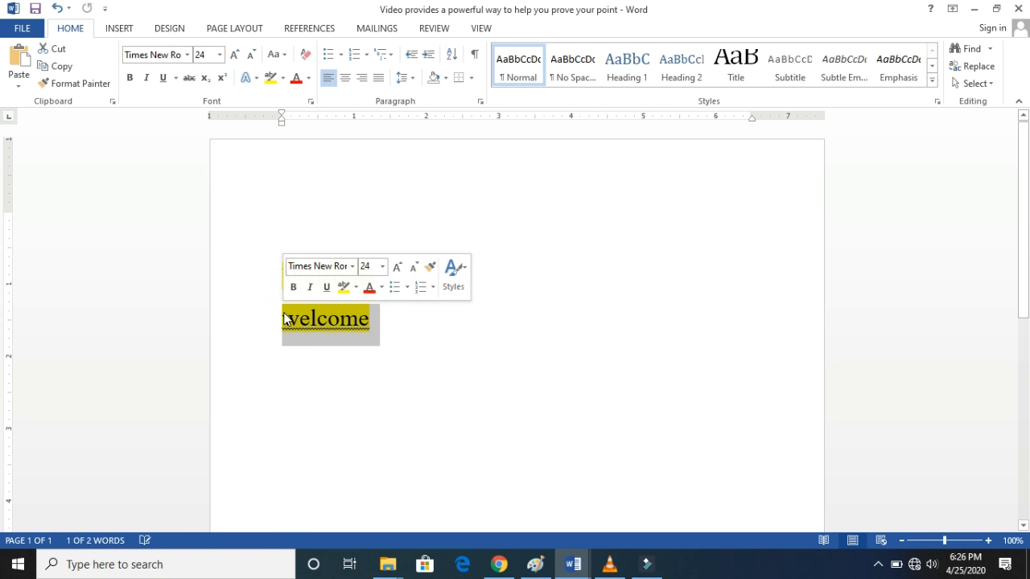
- Replace the lower, newly highlighted "welcome" with "class"
click(405, 331)
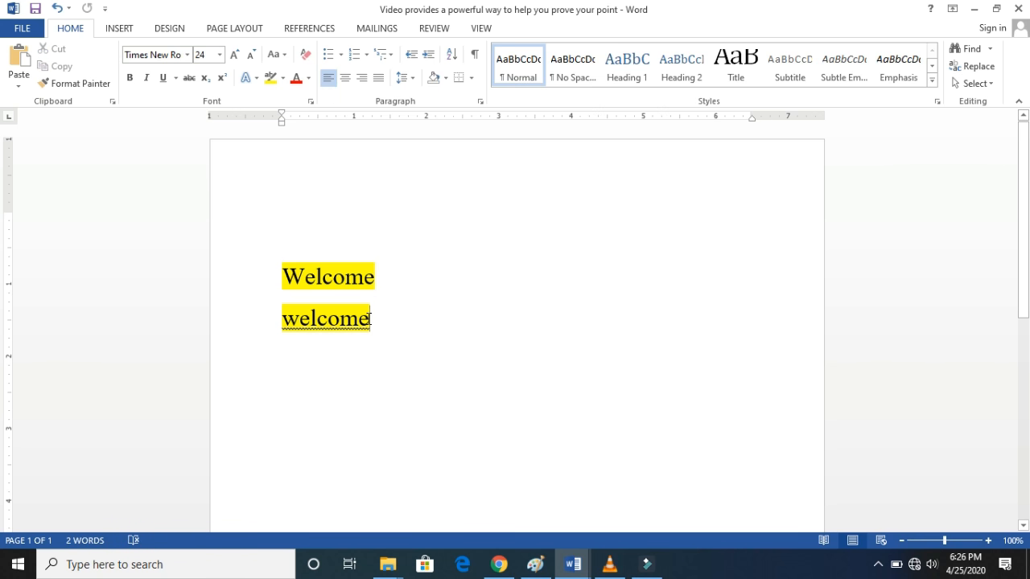
drag(386, 338, 277, 326)
text(class)
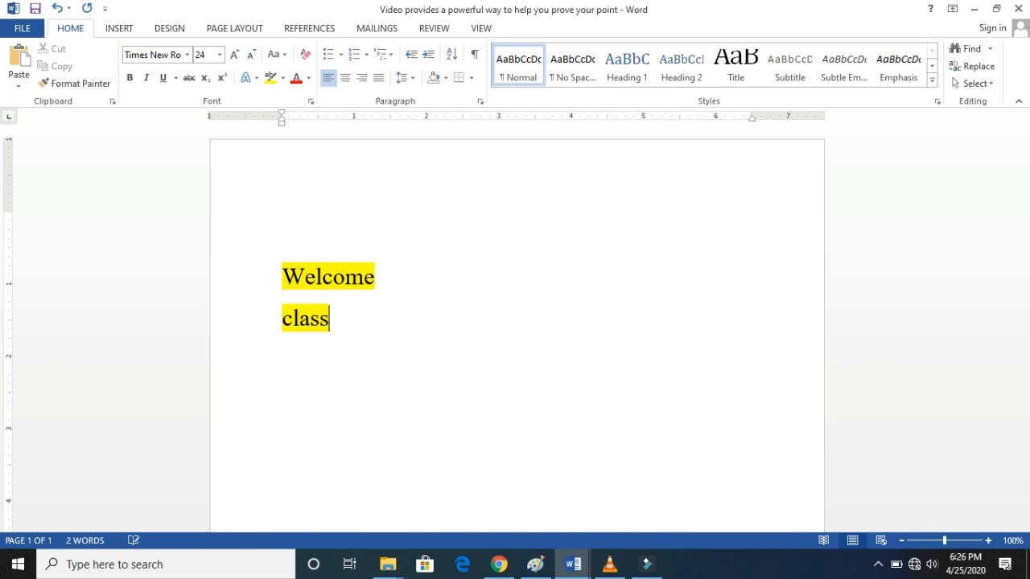
key(super+Tab)
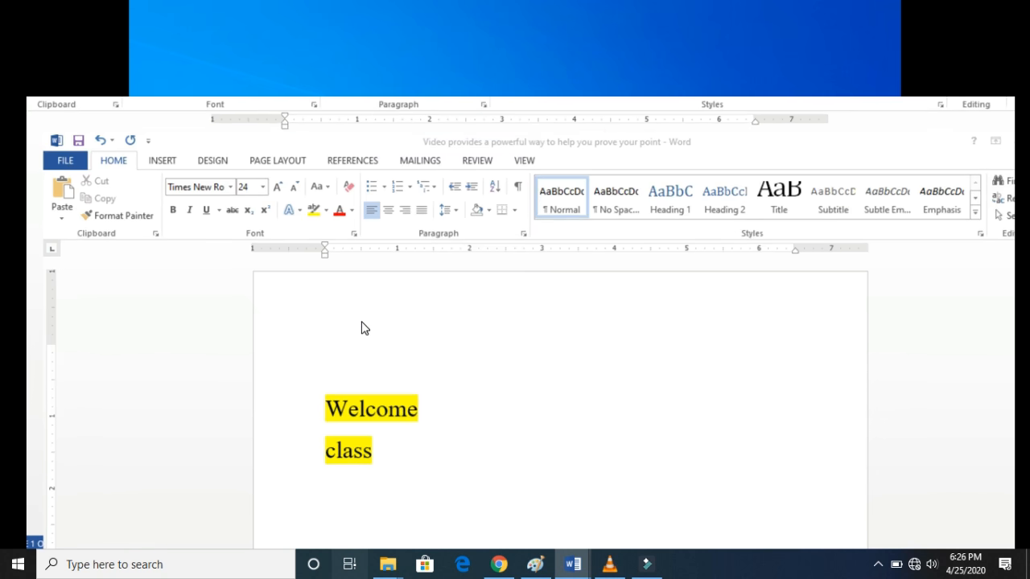
click(365, 328)
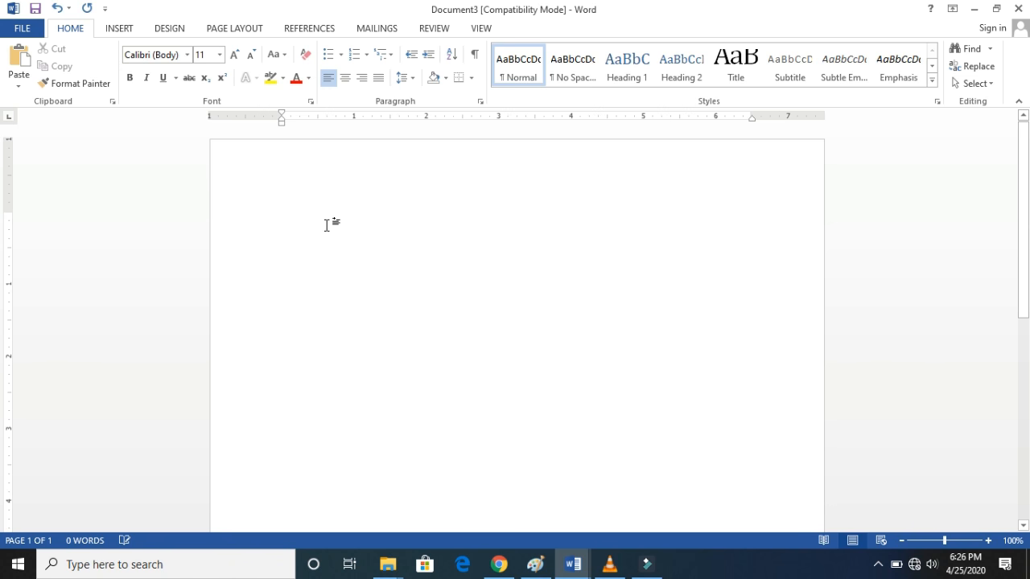
click(569, 567)
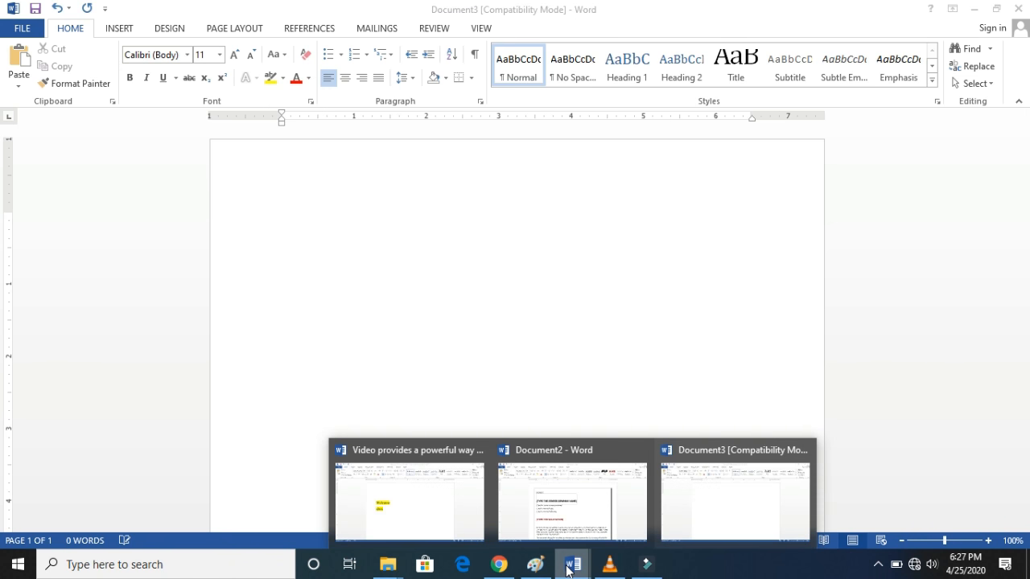
click(423, 499)
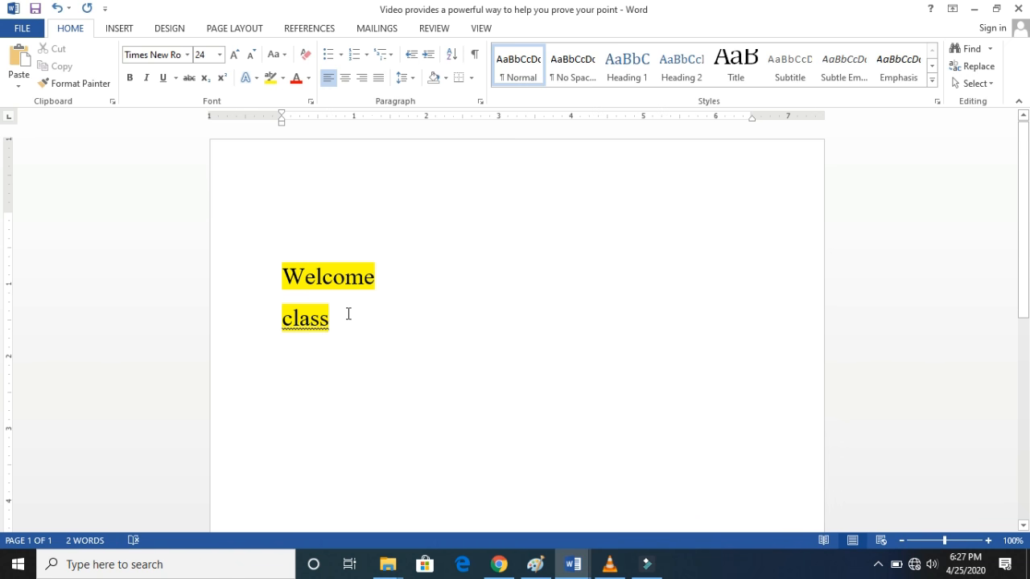
- Add a new line with the word "Table" below "class"
key(Return)
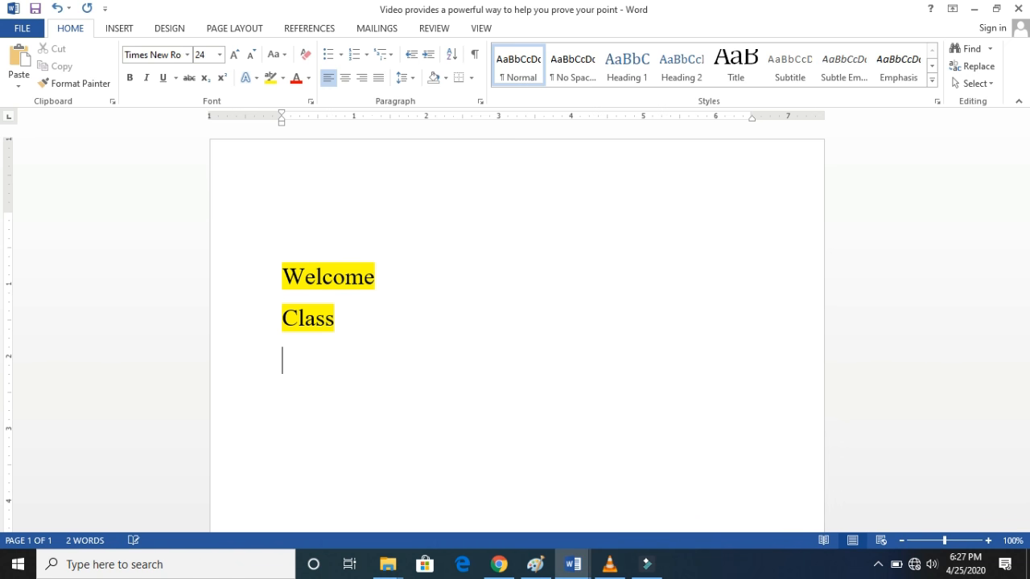
text(table)
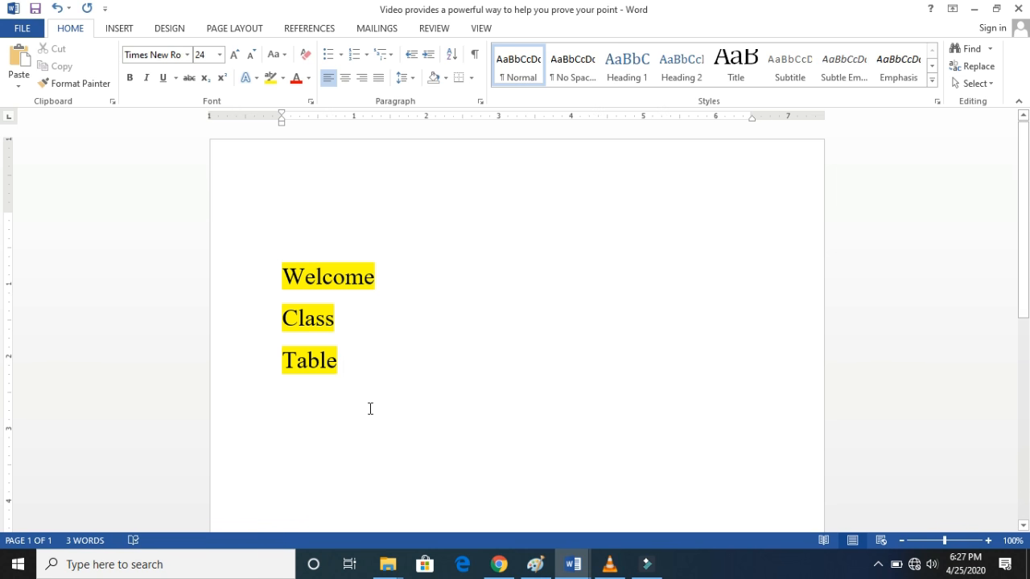
- Undo the added line, the word replacement, the Format Painter change and the font and size changes of the highlighted "Welcome"
key(ctrl+z)
key(ctrl+z)
key(ctrl+z)
key(ctrl+z)
key(ctrl+z)
key(ctrl+z)
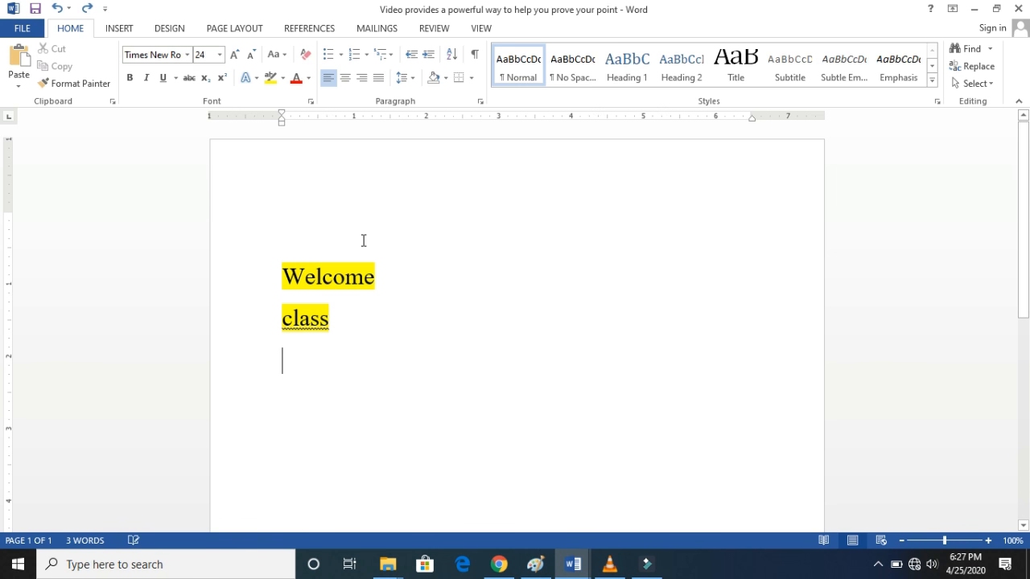
click(346, 287)
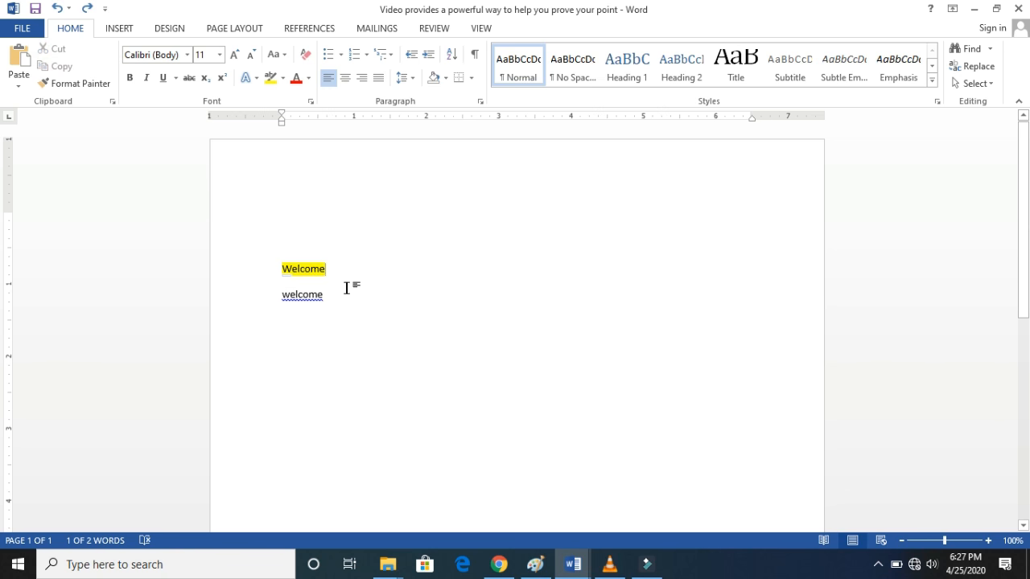
- Replace the plain "welcome" on the second line with "class"
drag(323, 295, 280, 295)
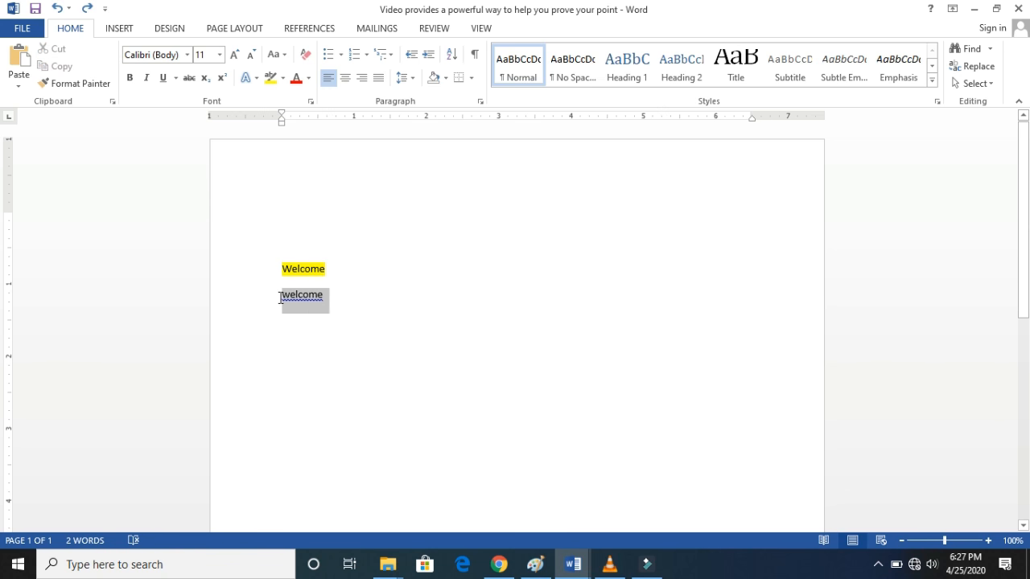
text(cl)
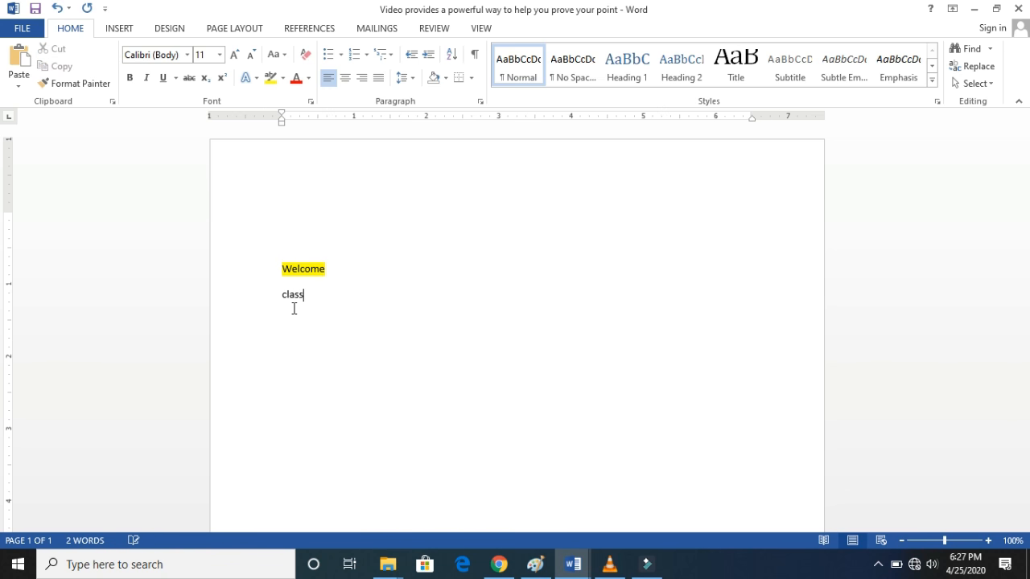
text(ass)
- Set the highlighted "Welcome" to font size 22 and make it bold, italic and underlined
drag(331, 271, 284, 274)
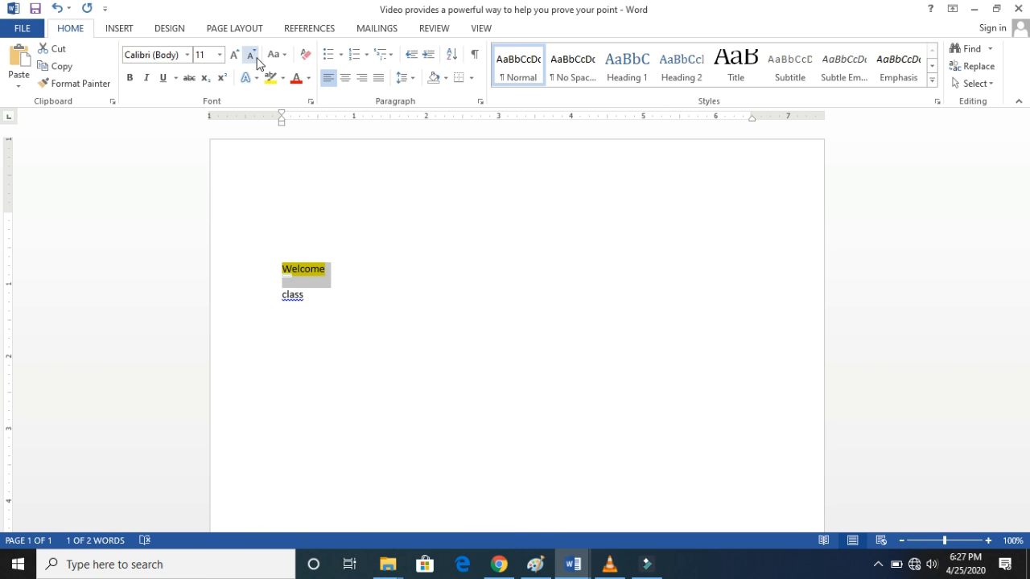
click(219, 54)
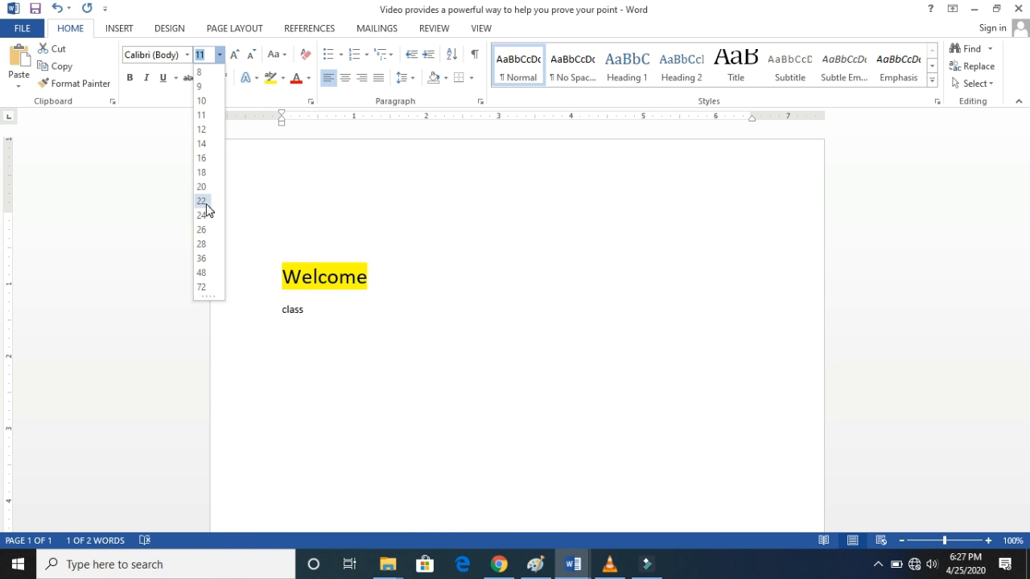
click(202, 202)
click(129, 78)
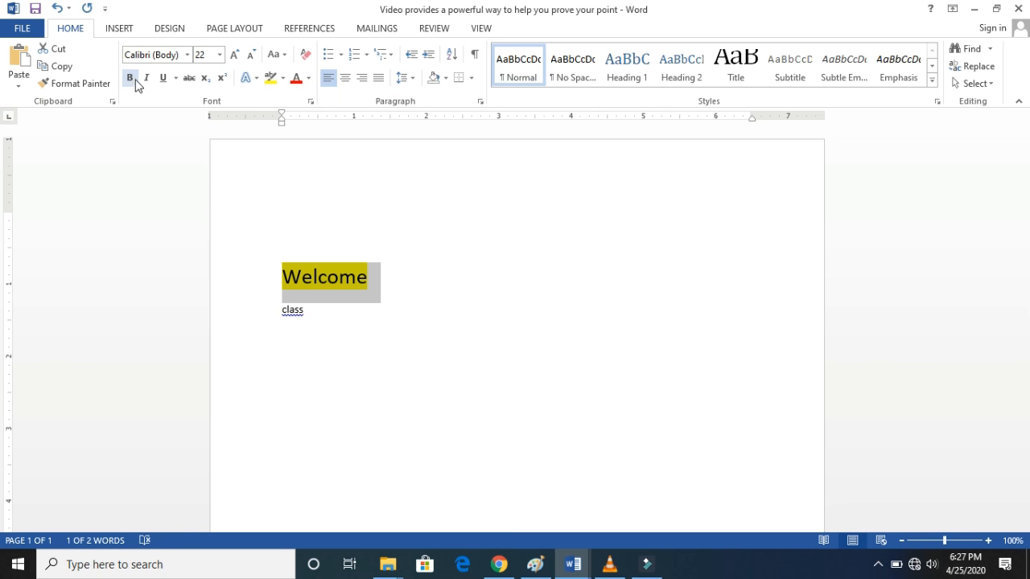
click(146, 78)
click(162, 80)
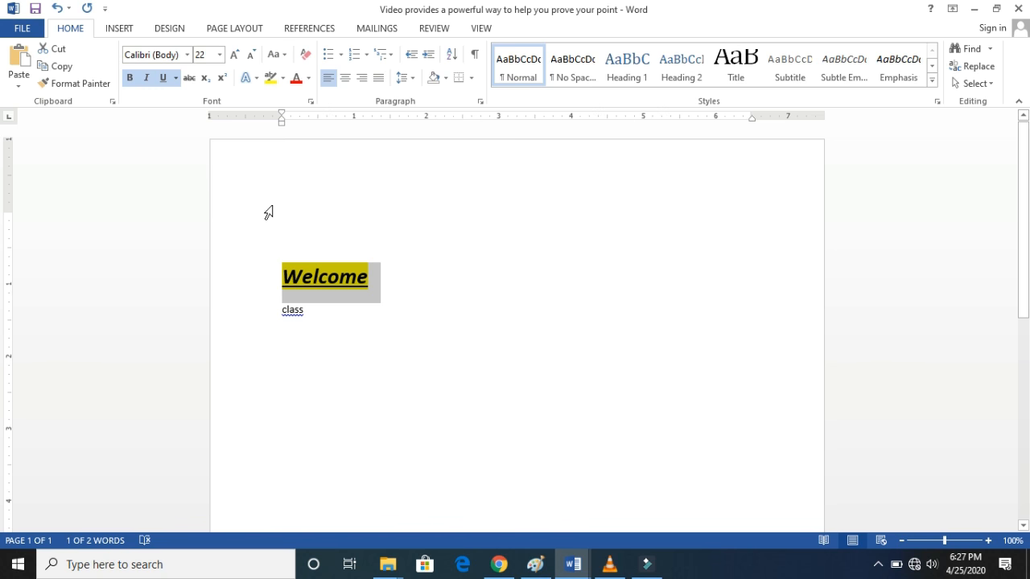
- Copy the bold, italic, underlined and highlighted formatting of "Welcome" onto "class" with Format Painter
click(95, 84)
click(291, 243)
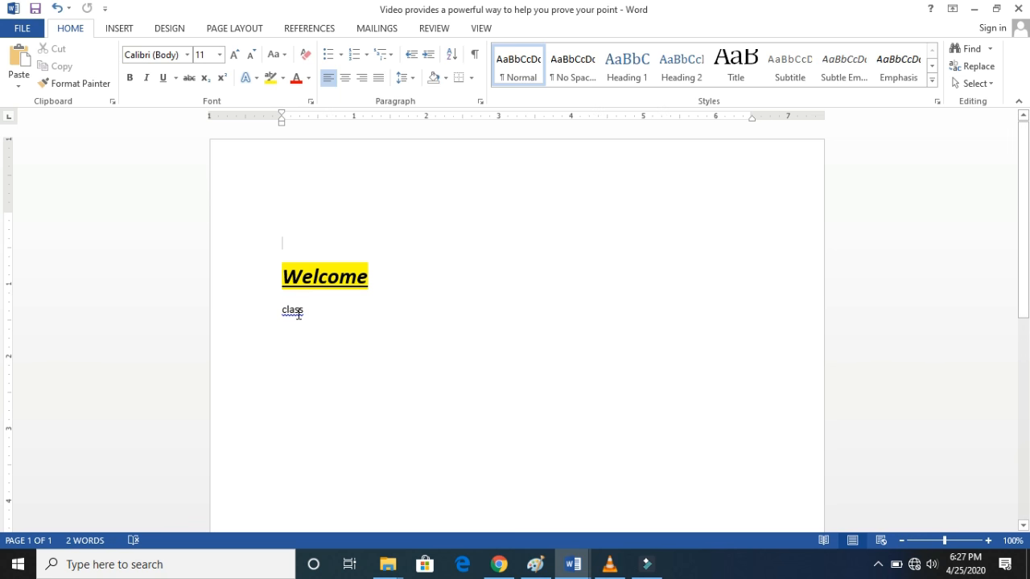
drag(370, 279, 276, 274)
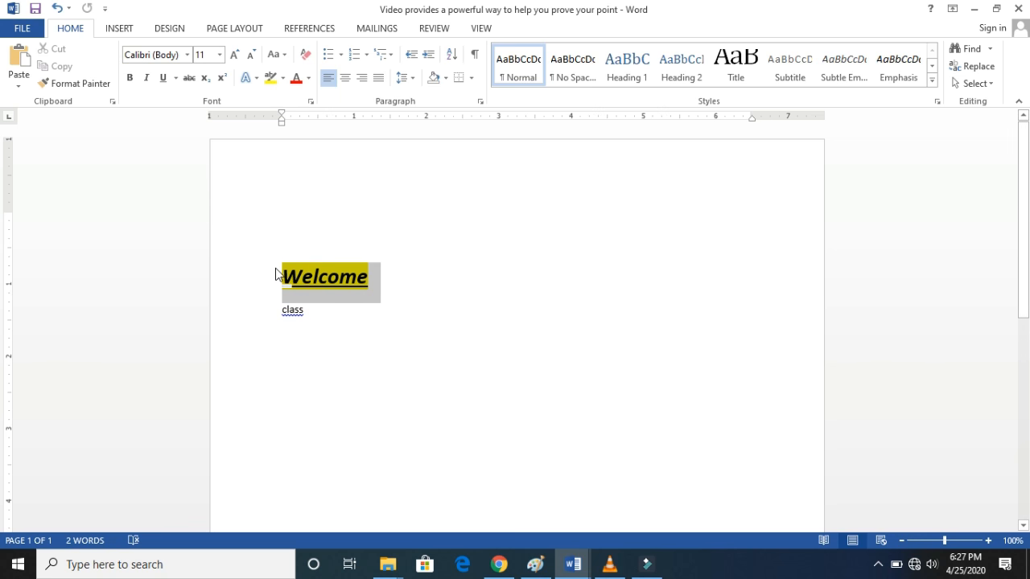
click(101, 89)
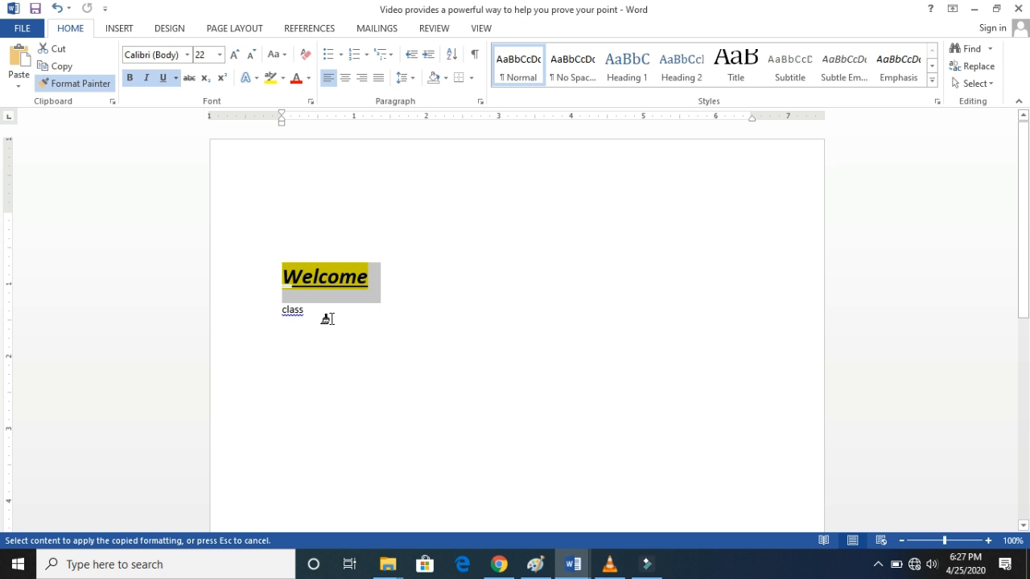
mouse_move(300, 314)
mouse_down()
mouse_move(278, 314)
mouse_move(284, 320)
mouse_up()
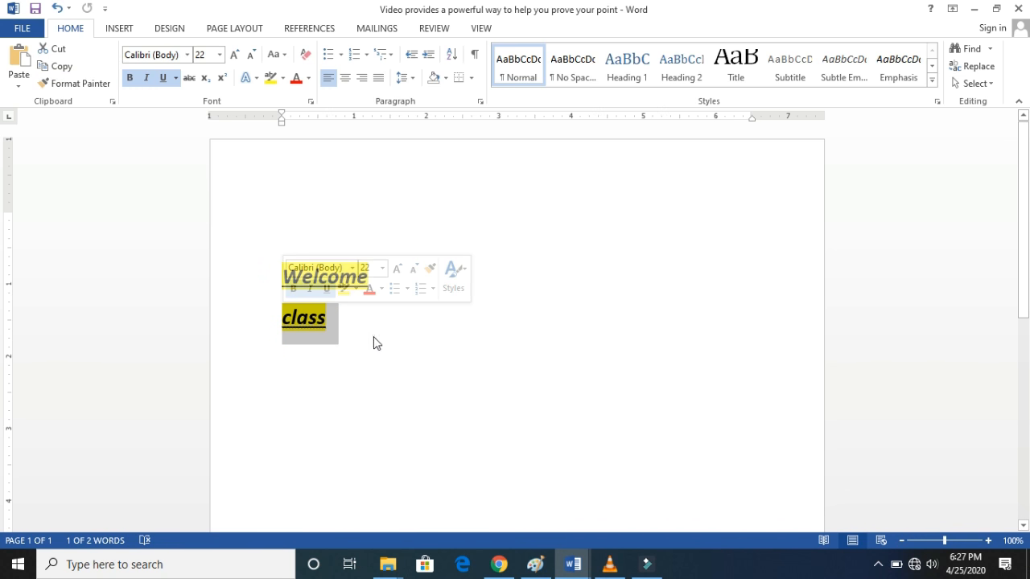
click(347, 309)
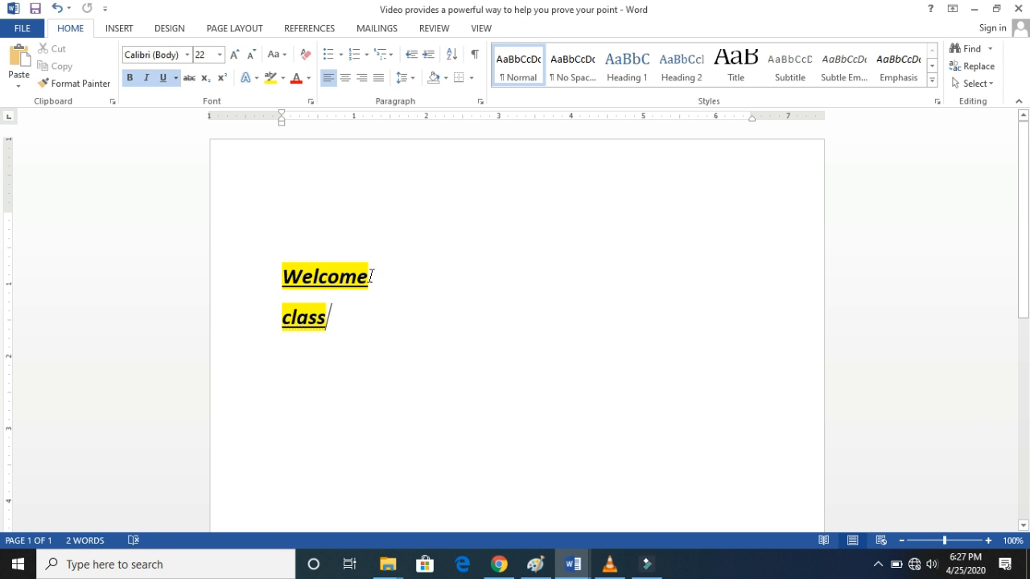
- Reapply the formatting of "Welcome" to the word "class" with Format Painter
drag(371, 277, 283, 278)
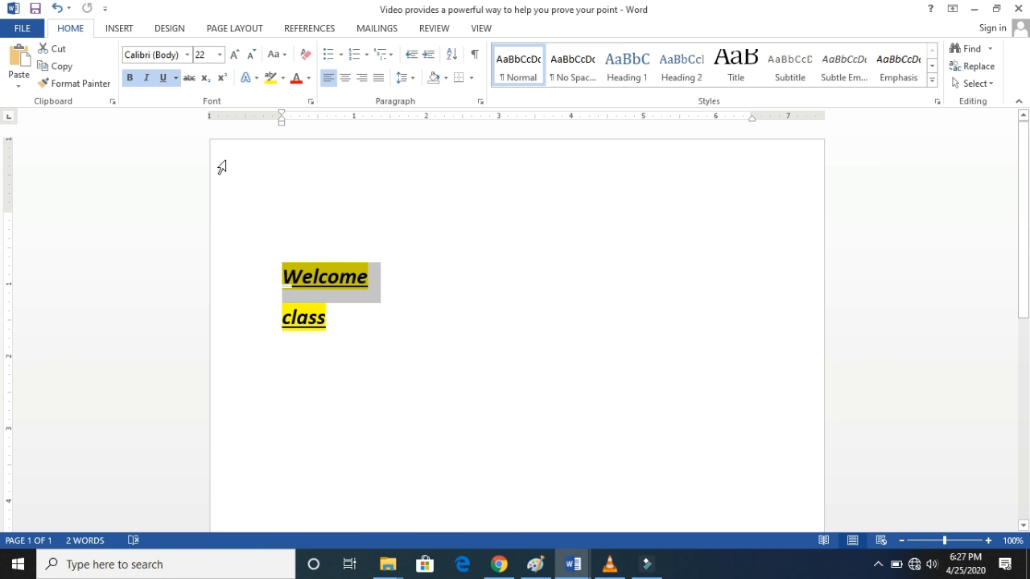
click(79, 84)
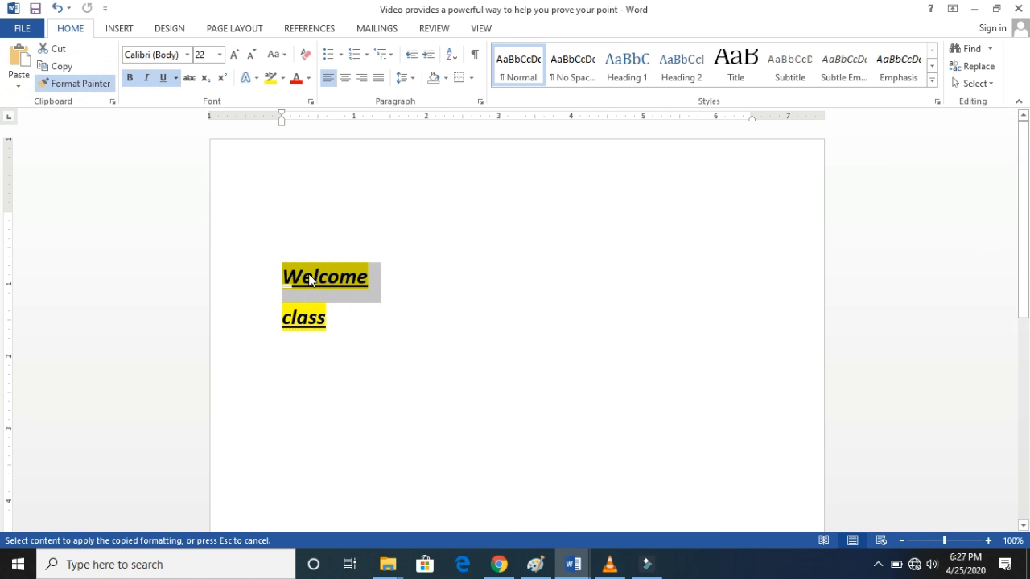
drag(334, 318, 331, 319)
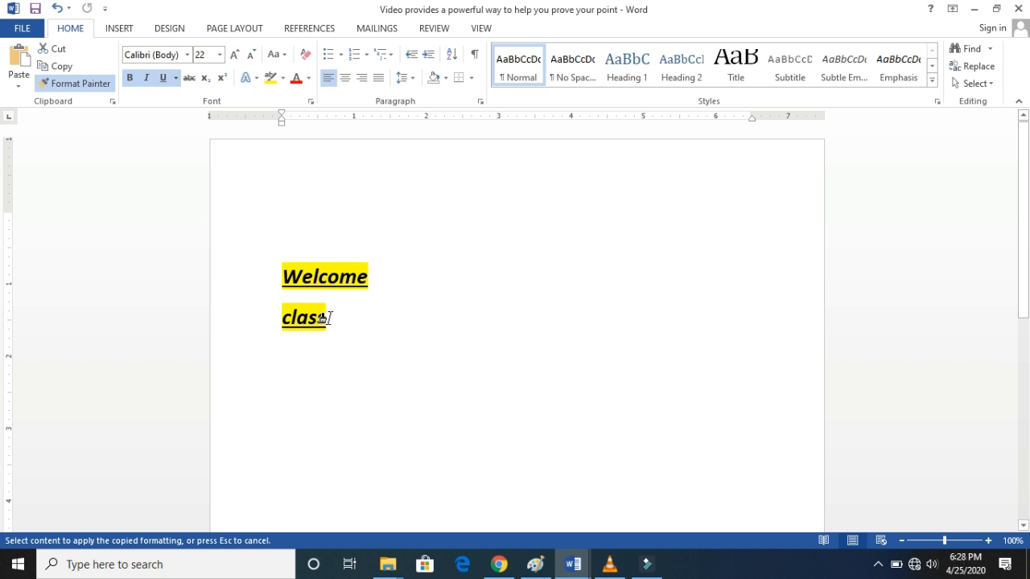
drag(326, 318, 279, 321)
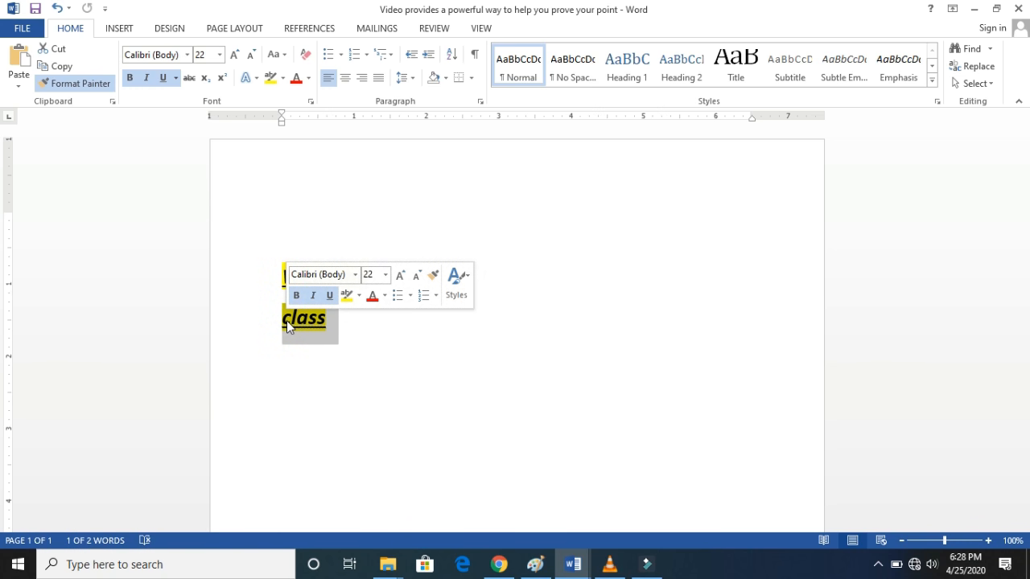
click(359, 335)
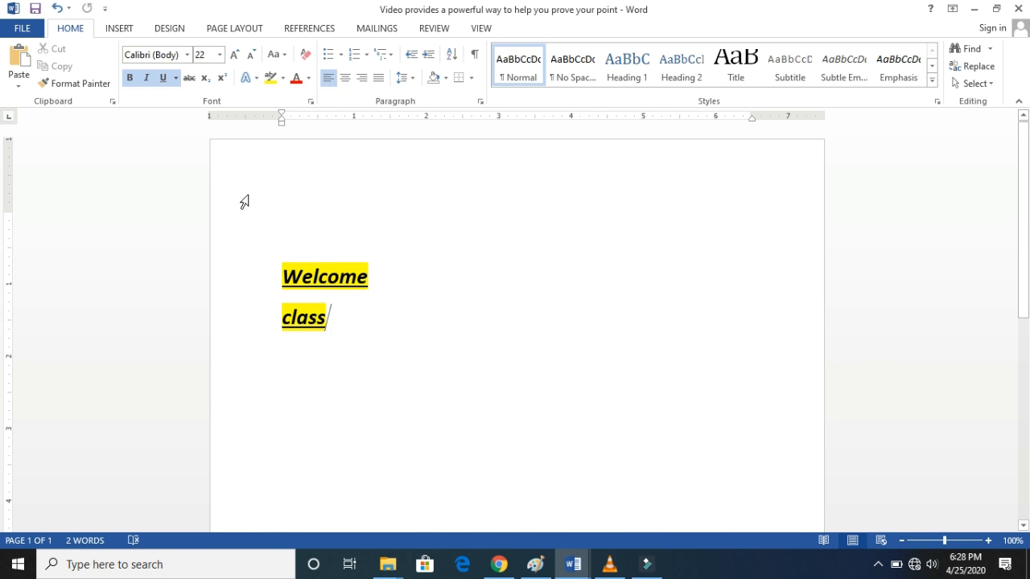
- Change the font of the word "Welcome" on the first line to Wide Latin
click(258, 230)
click(379, 279)
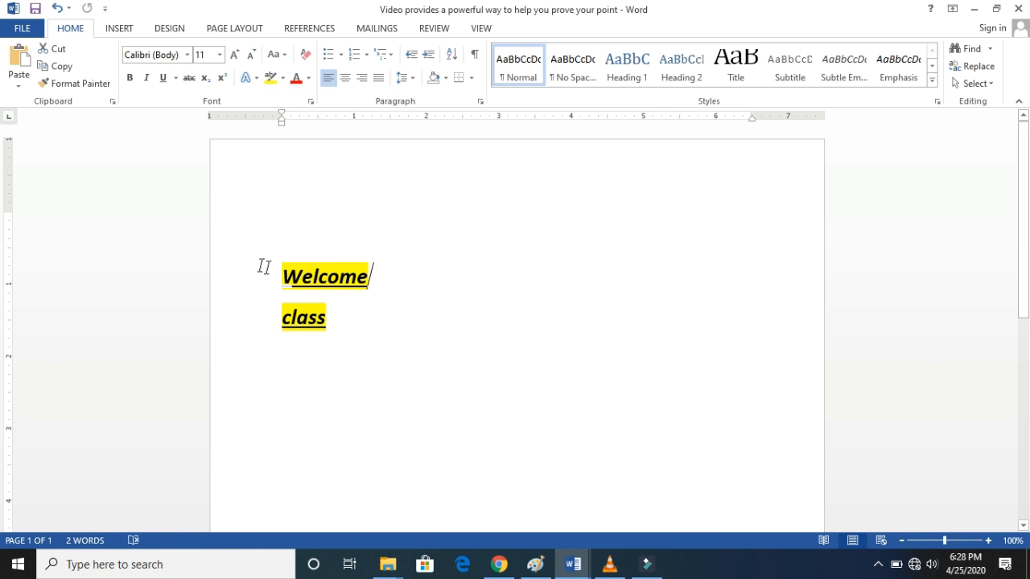
click(256, 267)
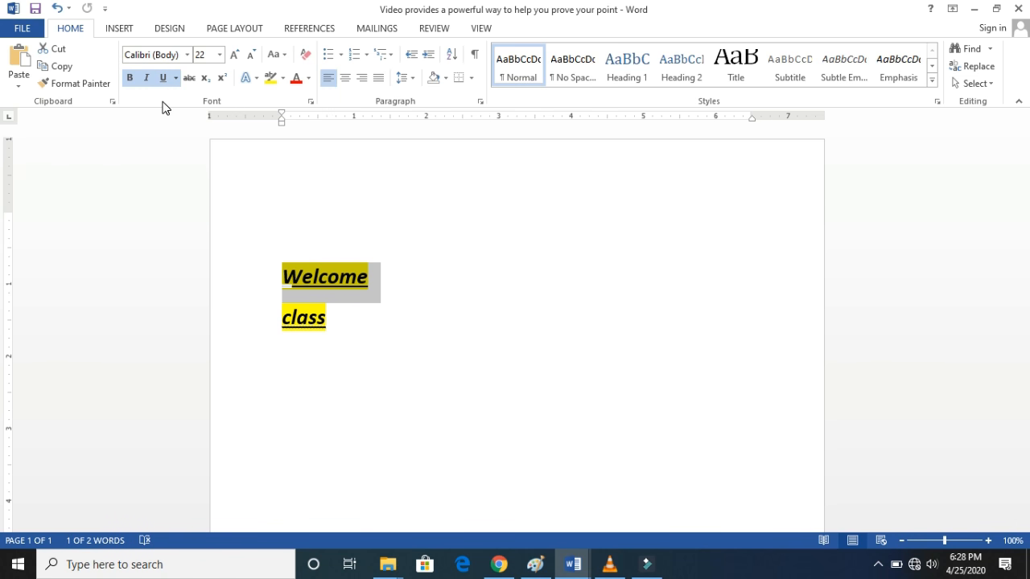
click(188, 55)
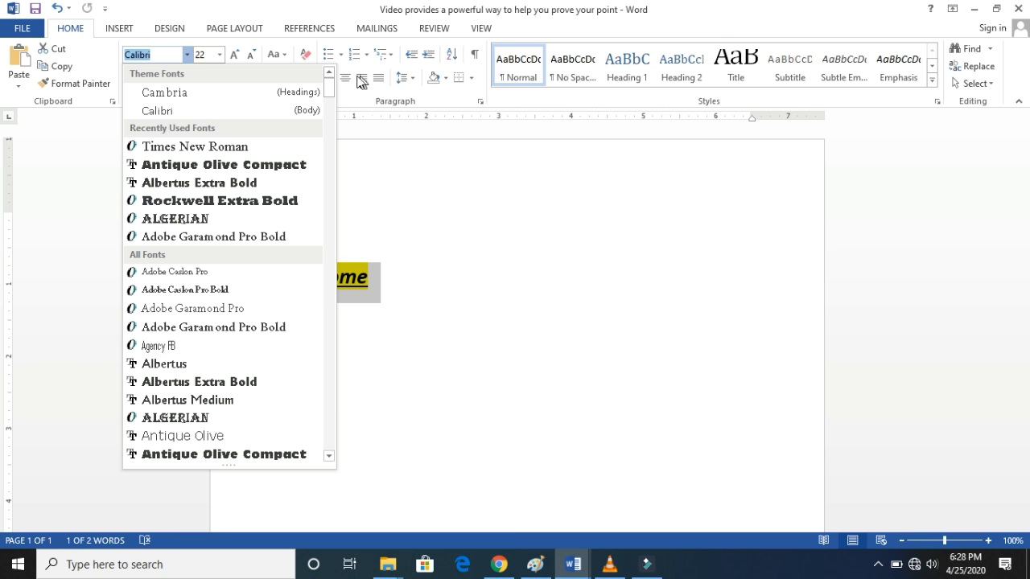
scroll(332, 121, down, 1)
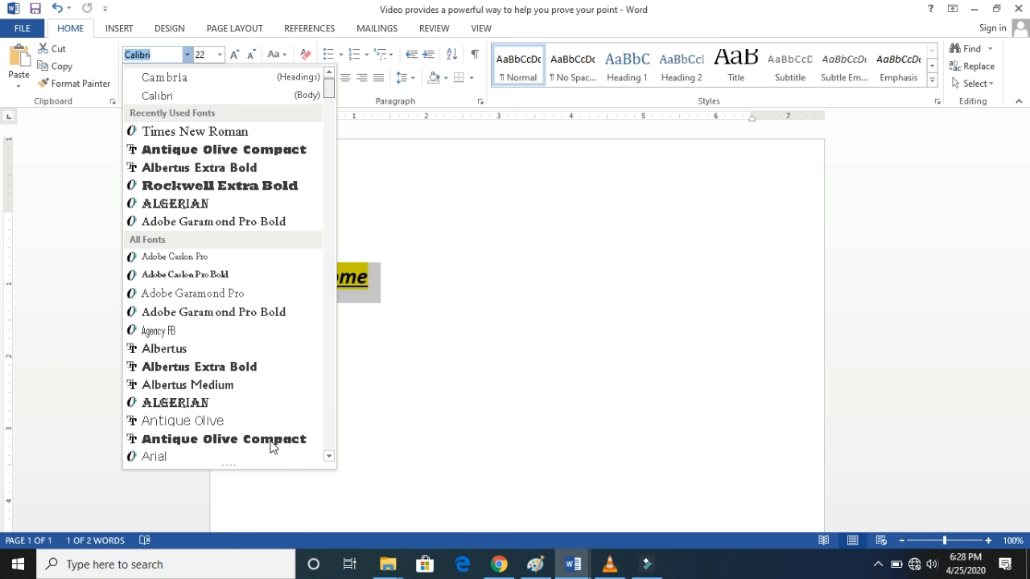
scroll(269, 444, down, 10)
scroll(329, 165, down, 20)
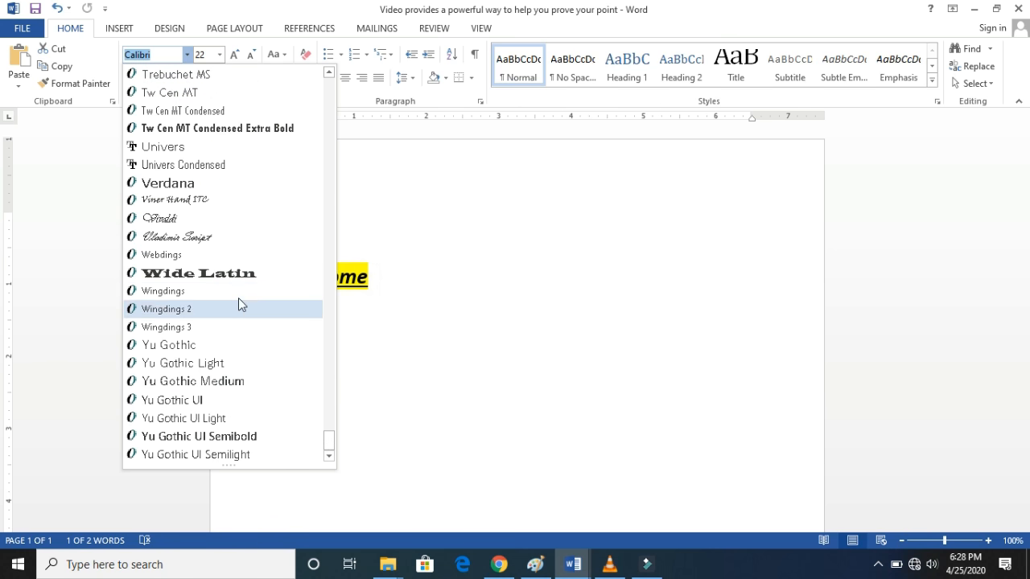
click(236, 277)
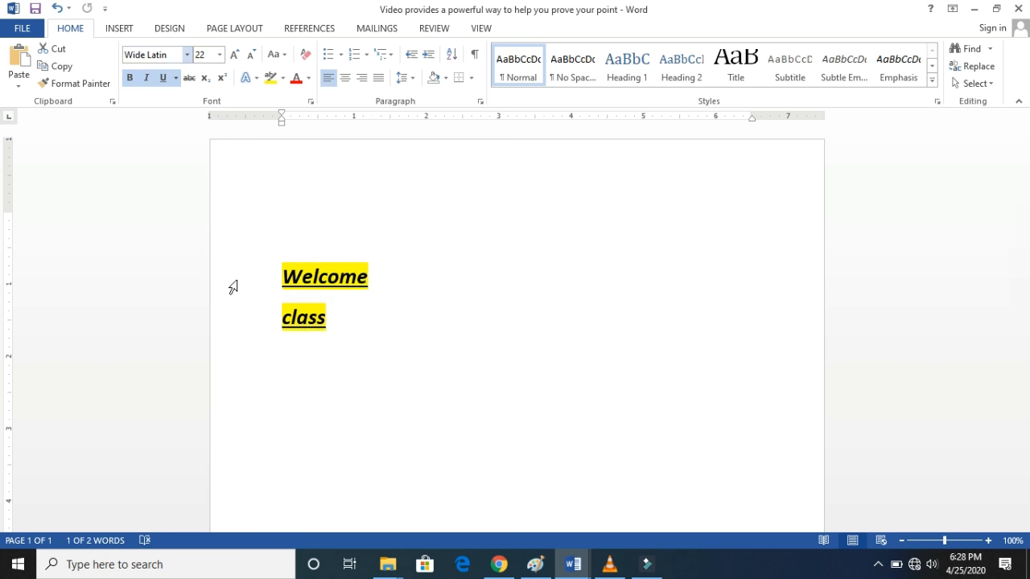
- Try font sizes 72 and 8 on "Welcome" and settle on size 14
click(219, 54)
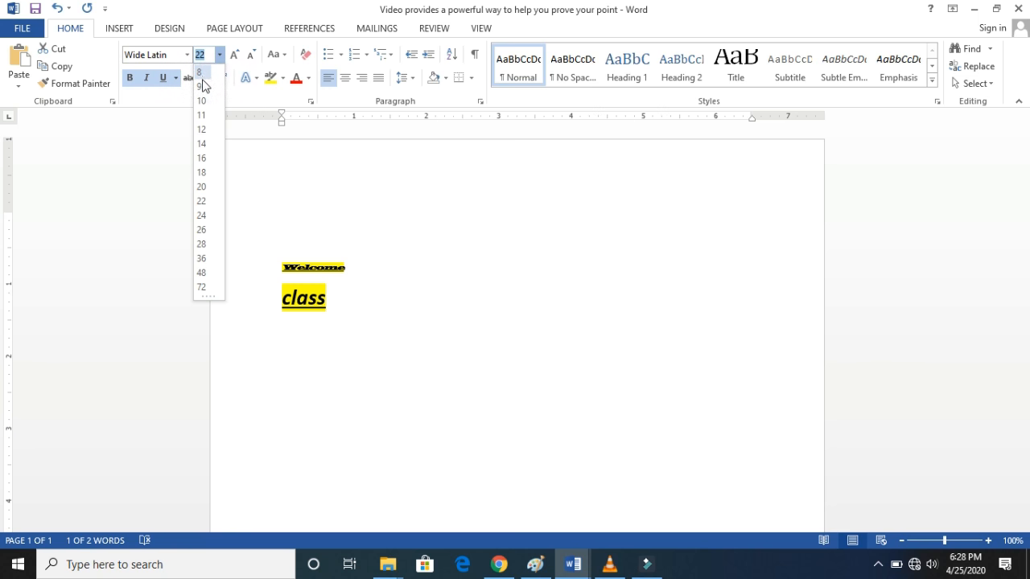
click(202, 288)
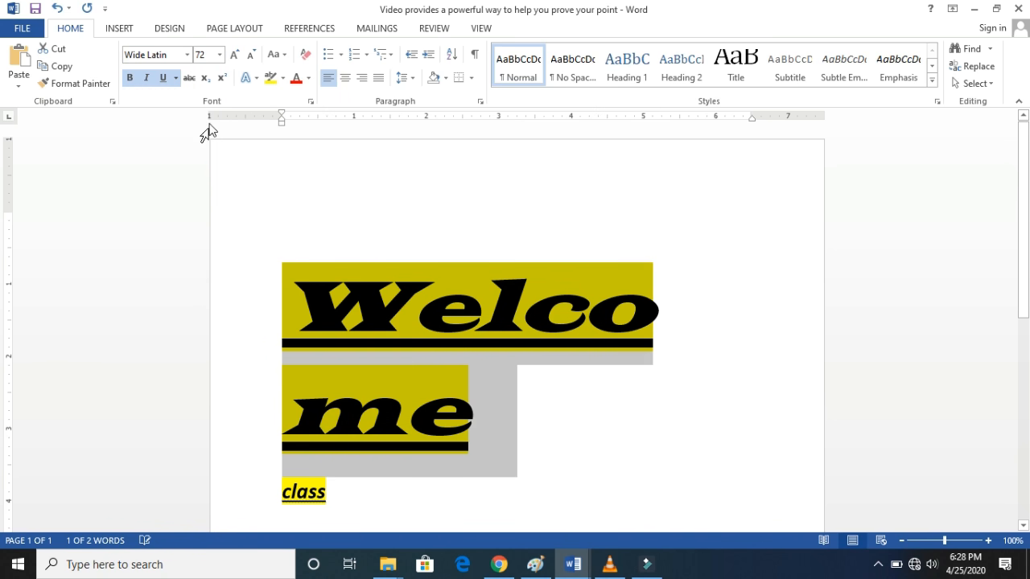
click(220, 55)
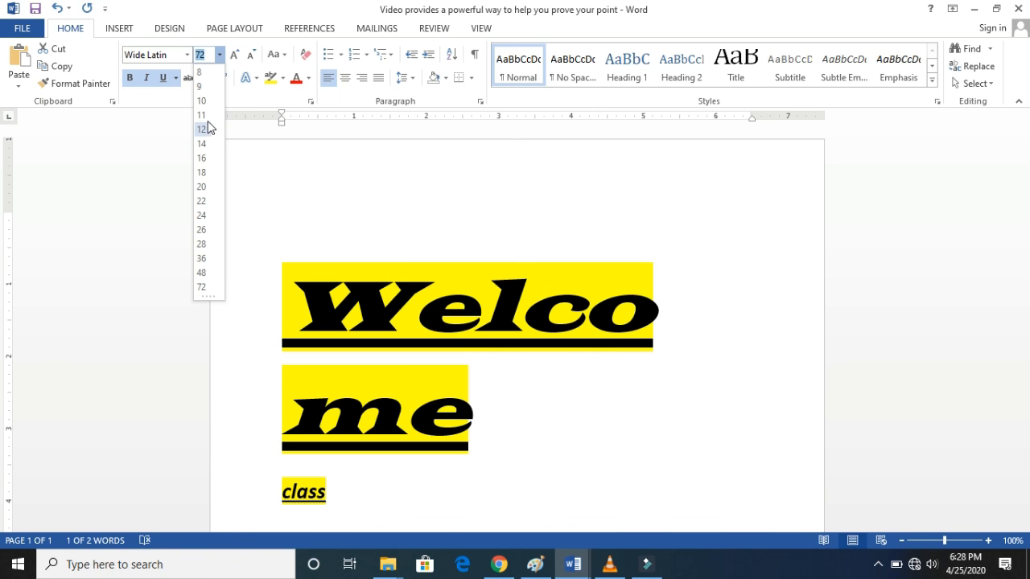
click(205, 73)
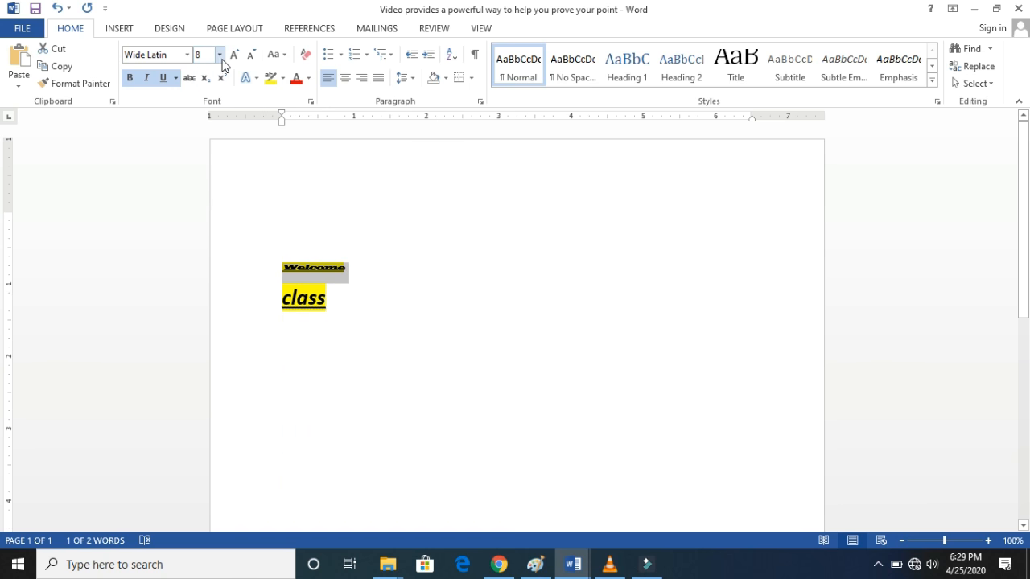
click(218, 54)
click(203, 144)
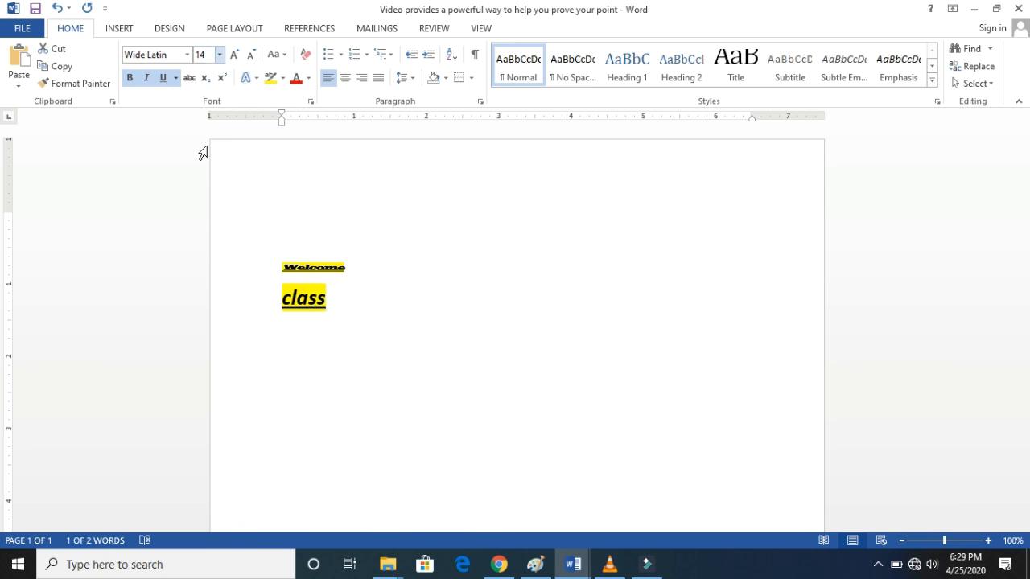
- Give "Welcome" a thick dot-dot-dash underline from the additional underline styles in the Font settings
click(176, 80)
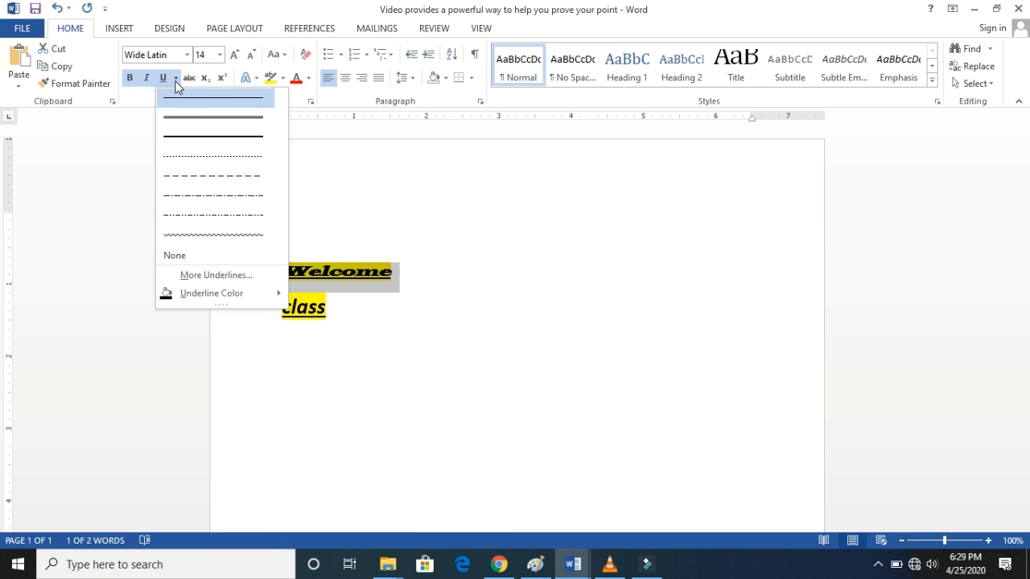
click(208, 276)
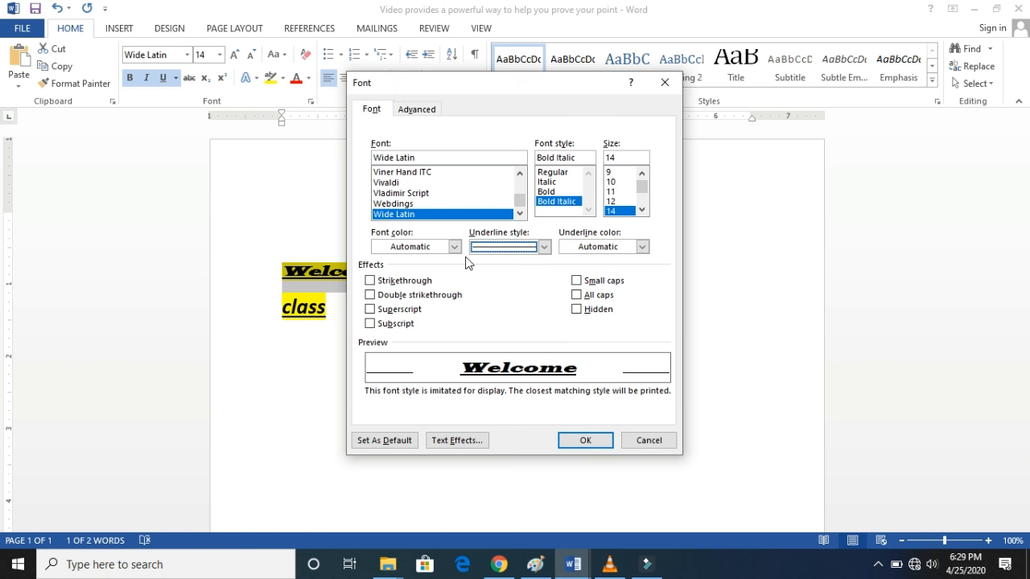
click(544, 247)
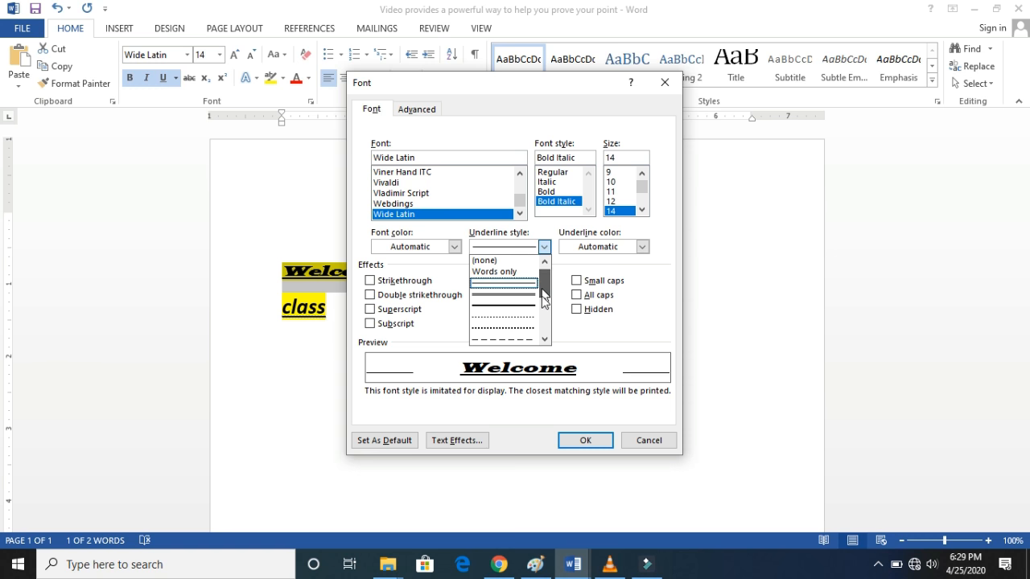
drag(544, 298, 543, 314)
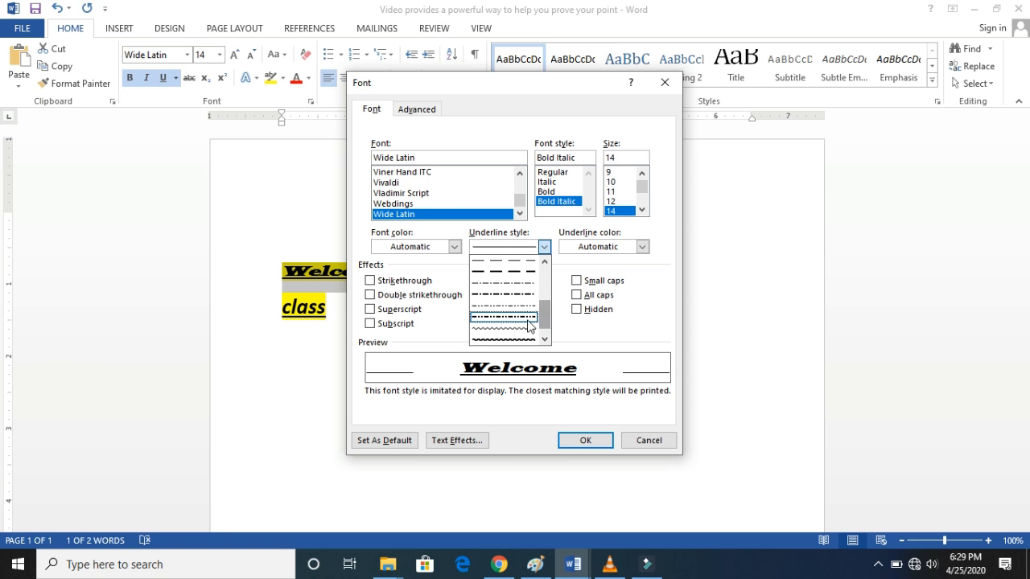
click(525, 322)
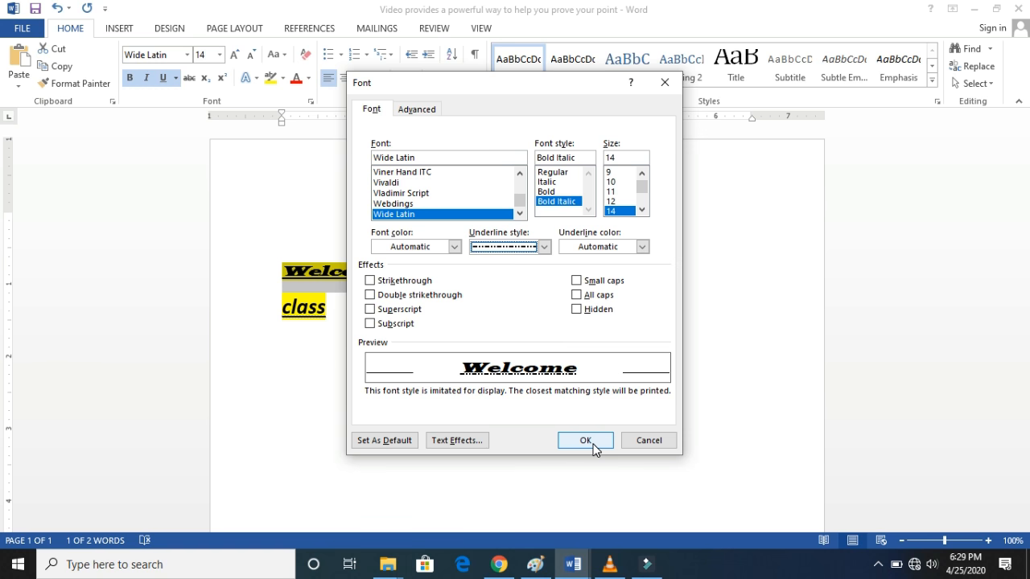
click(586, 441)
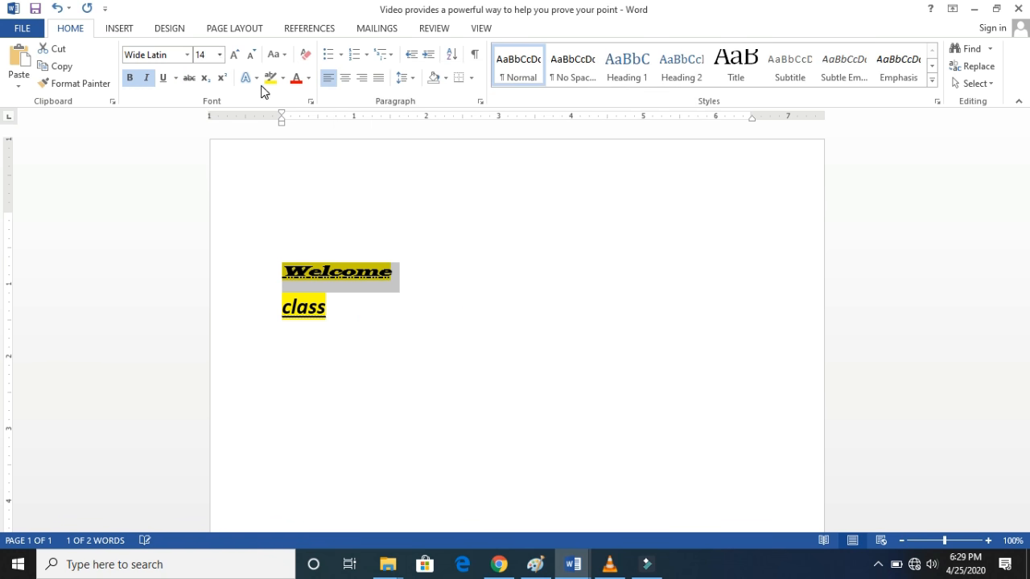
- Set the underline color of "Welcome" to standard red and change its style to a double underline
click(176, 78)
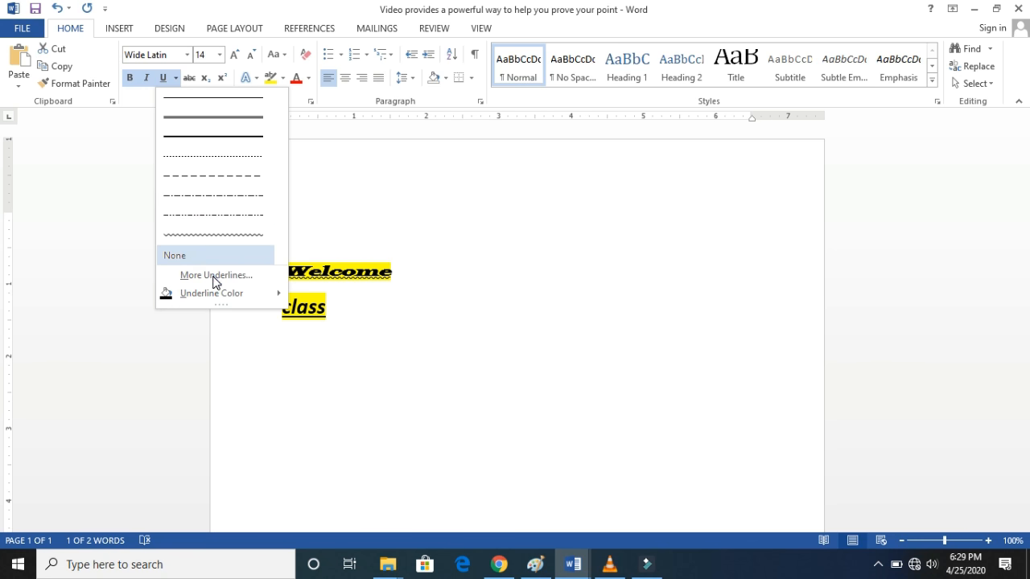
mouse_move(215, 298)
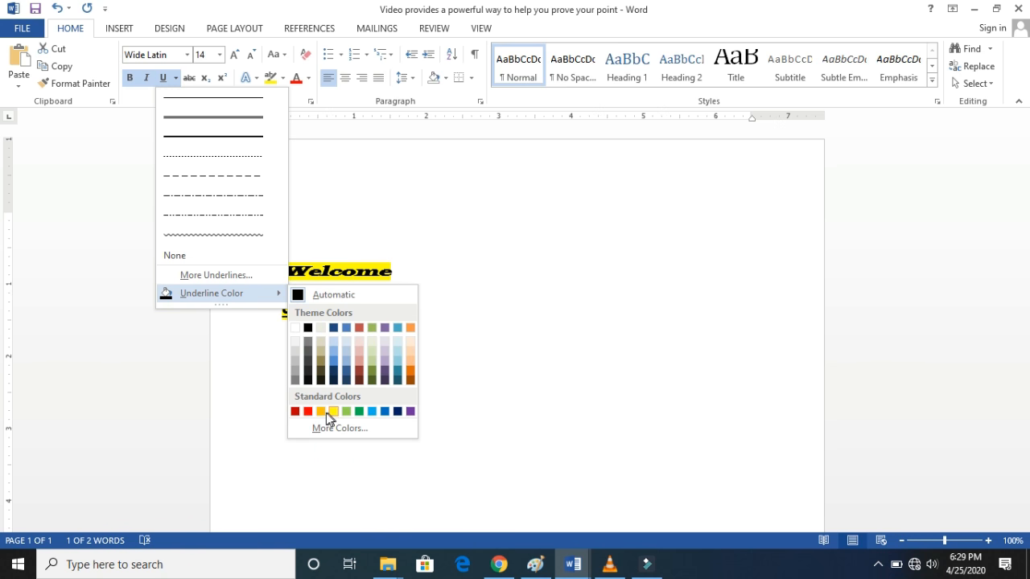
click(310, 411)
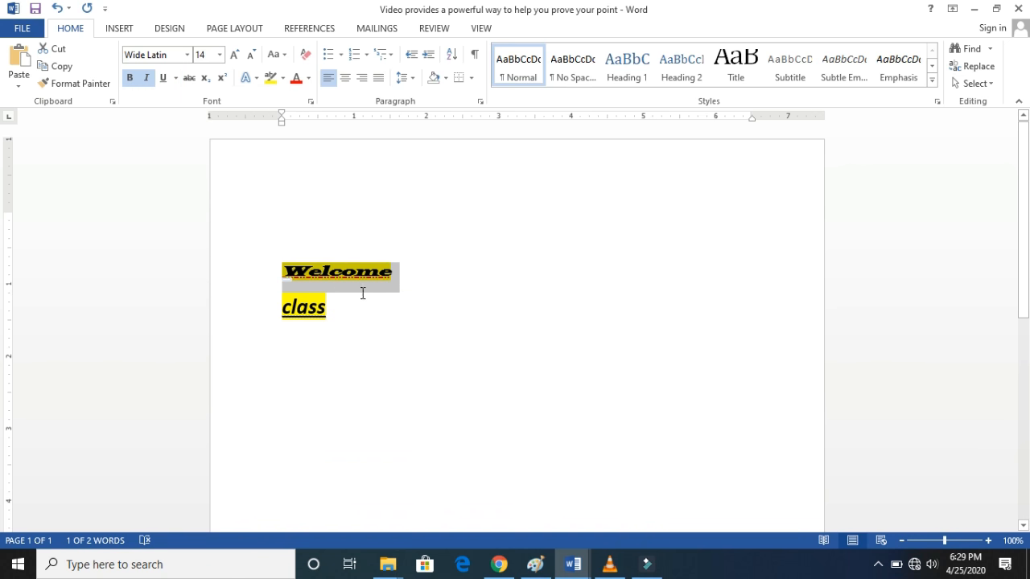
click(176, 78)
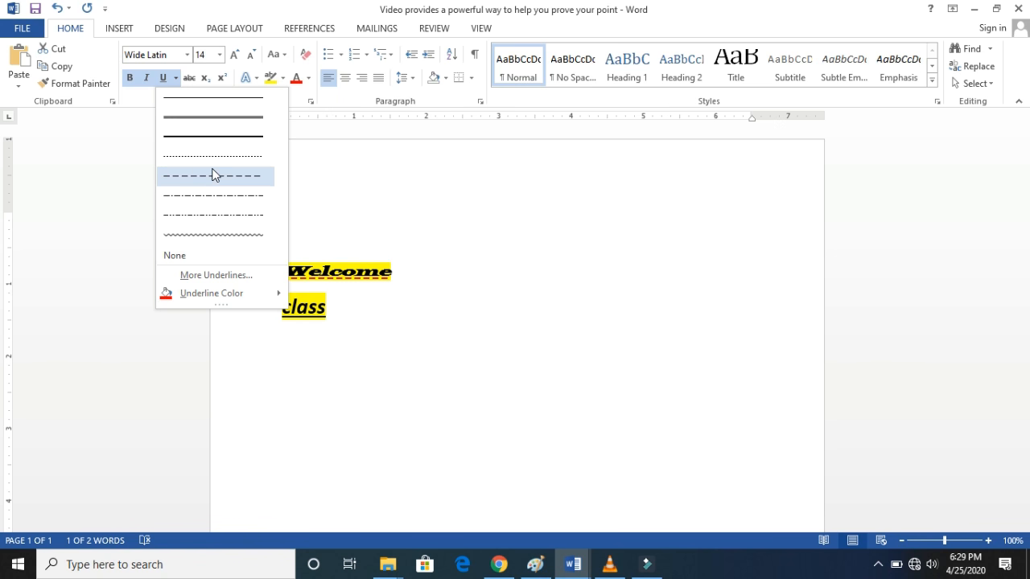
click(213, 122)
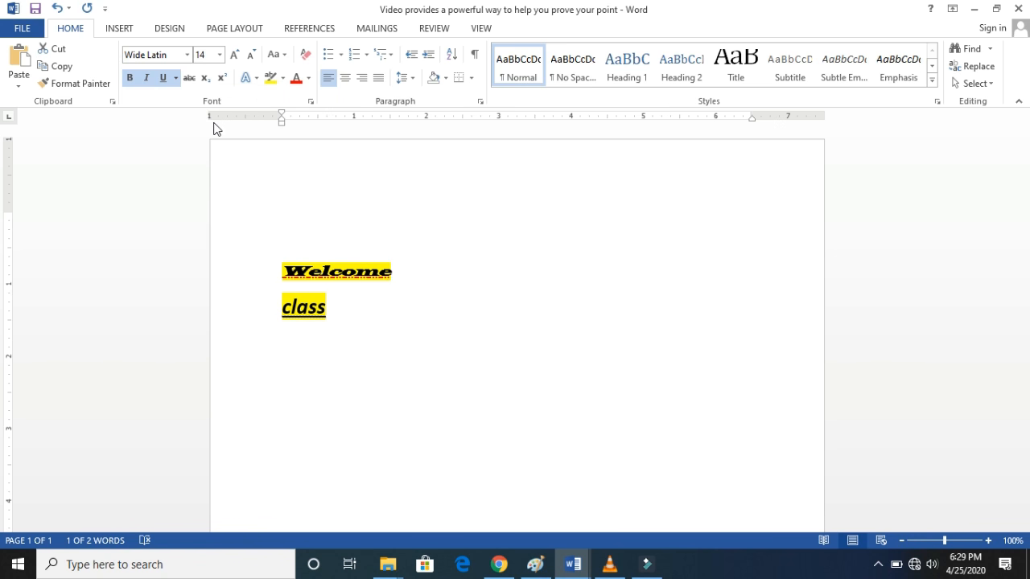
click(400, 284)
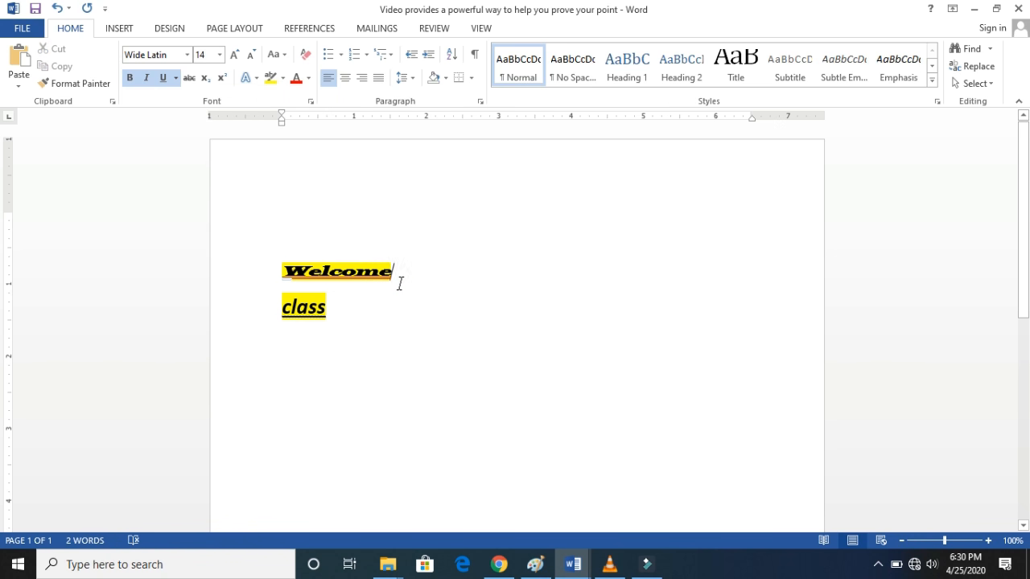
click(175, 79)
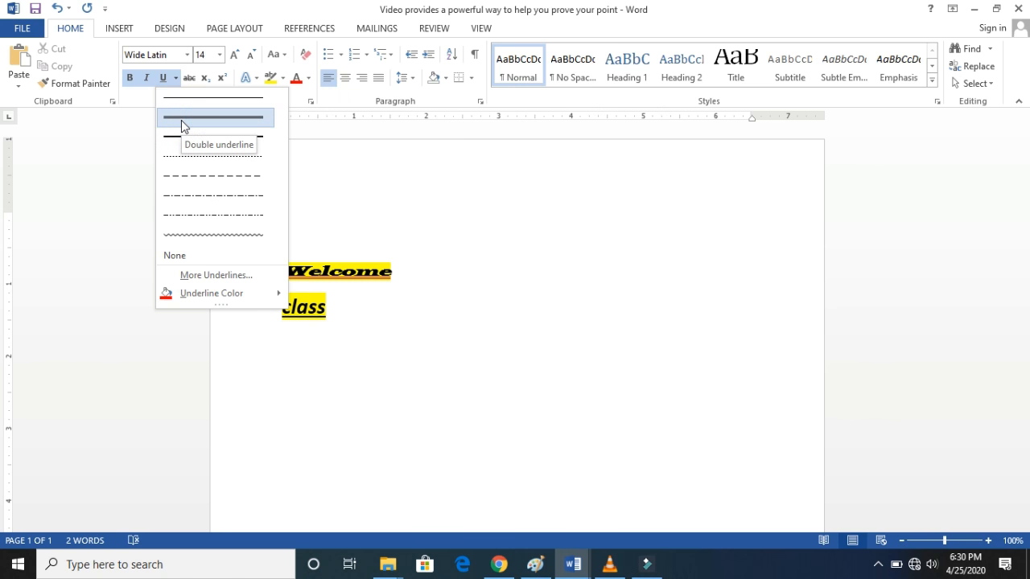
click(311, 169)
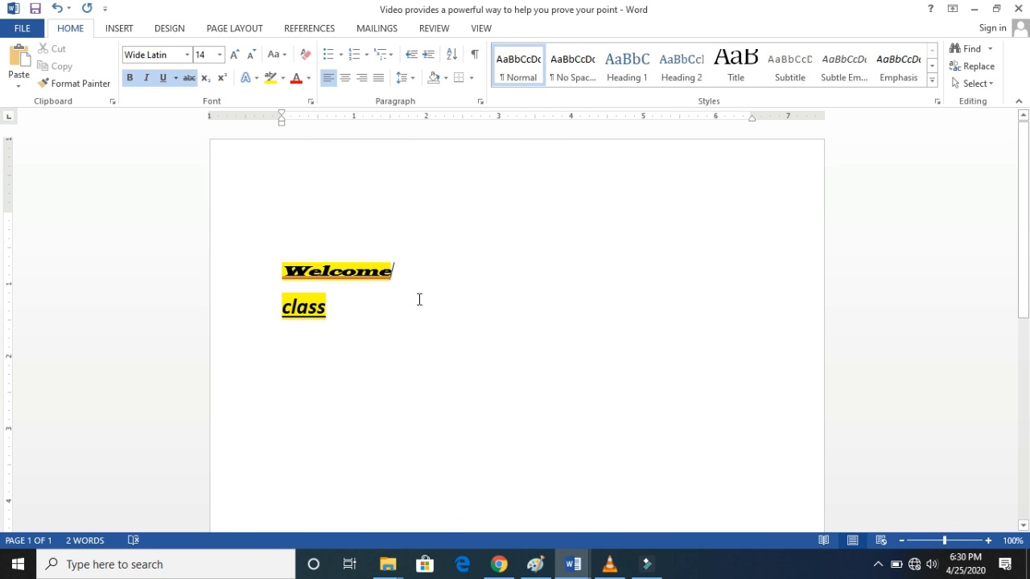
- Apply strikethrough to "Welcome" on the first line and to "class" on the second line
drag(399, 277, 283, 272)
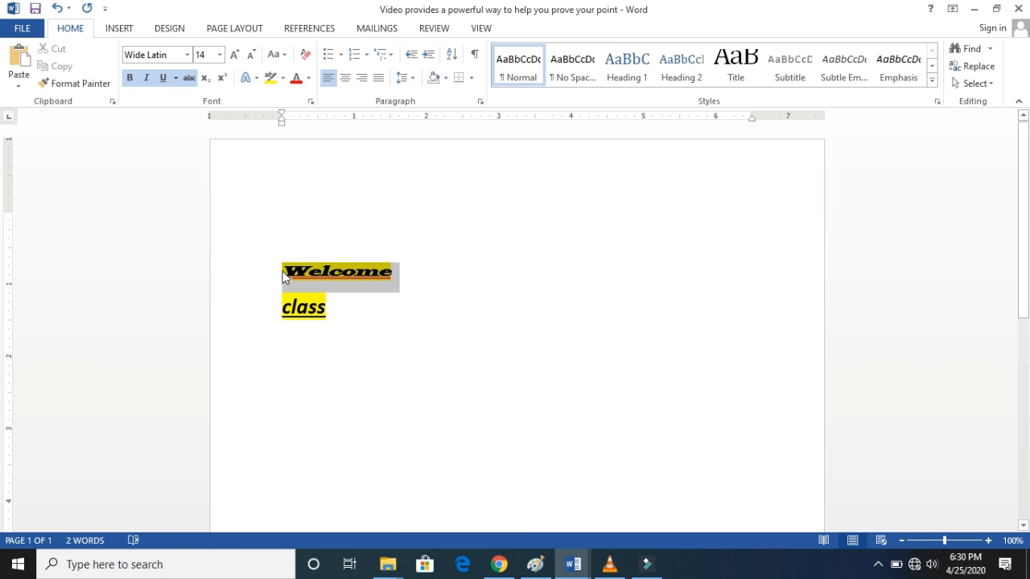
click(189, 78)
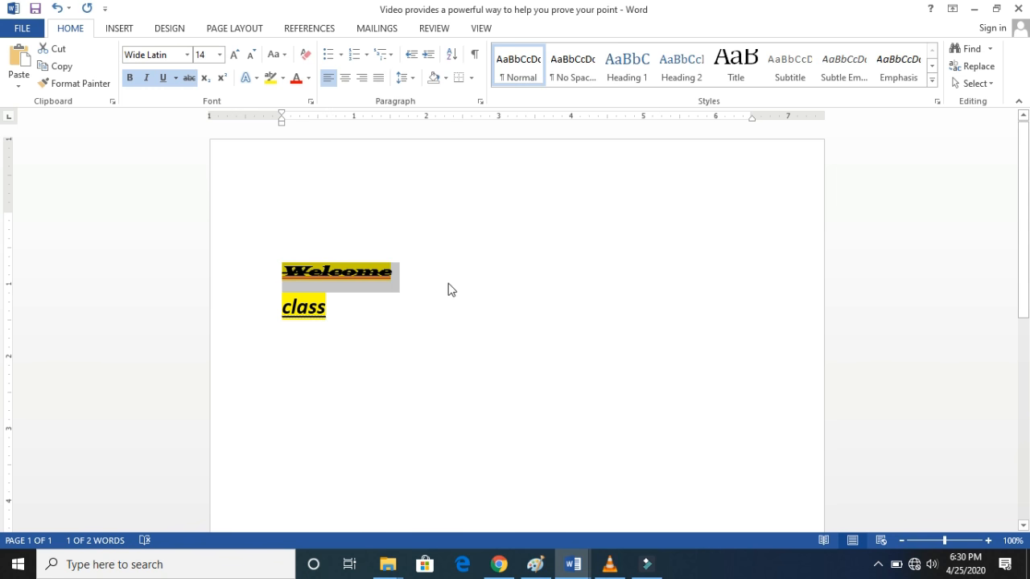
click(426, 286)
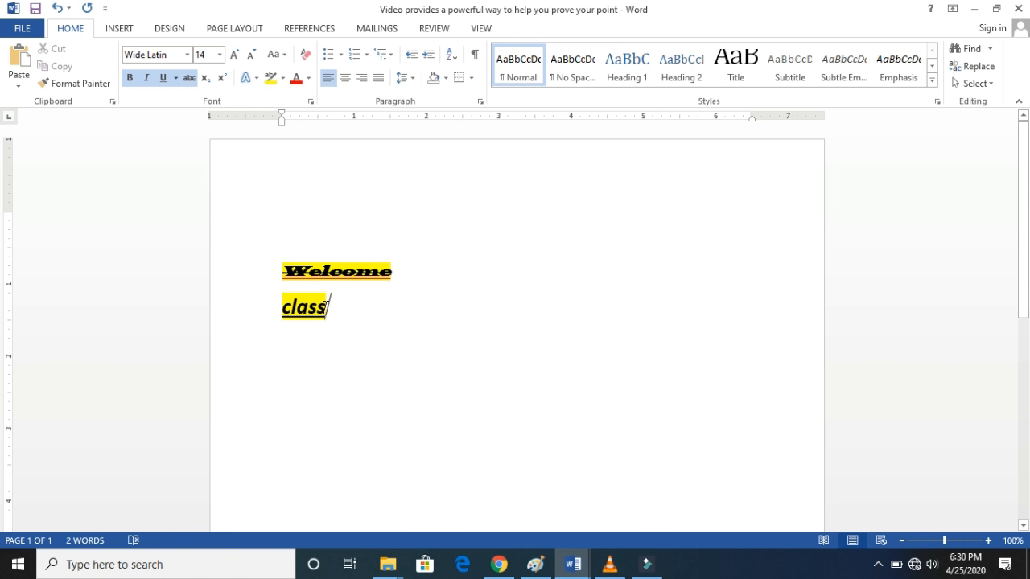
drag(327, 306, 282, 307)
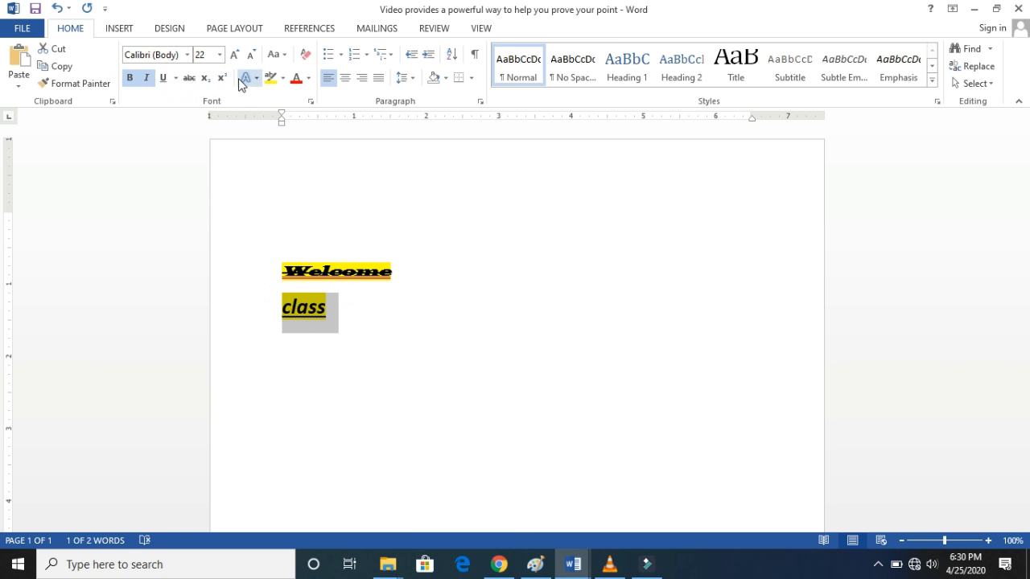
click(190, 79)
click(345, 306)
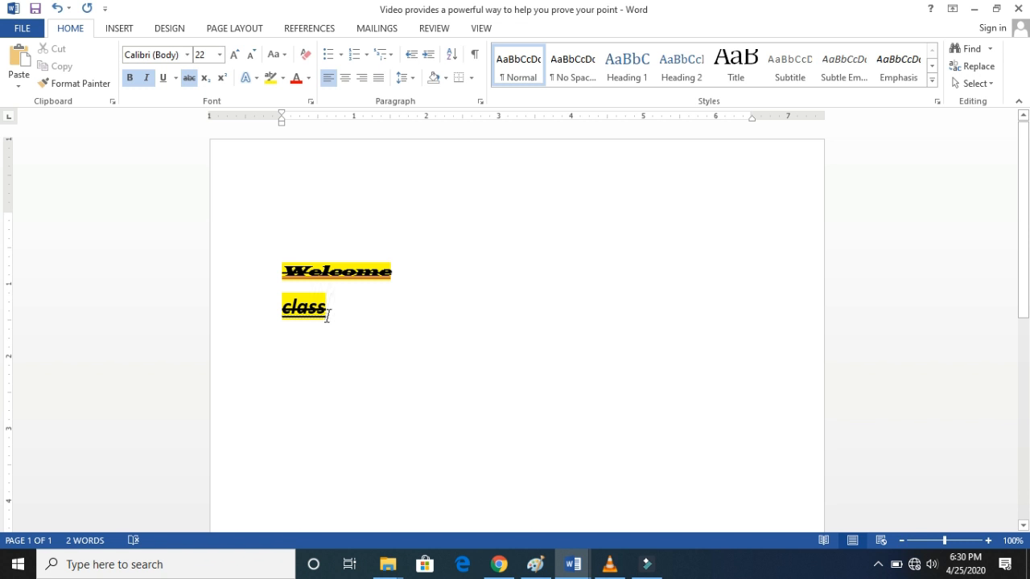
- Add the number 5 two lines below "Class" and remove its strikethrough
key(Return)
key(Return)
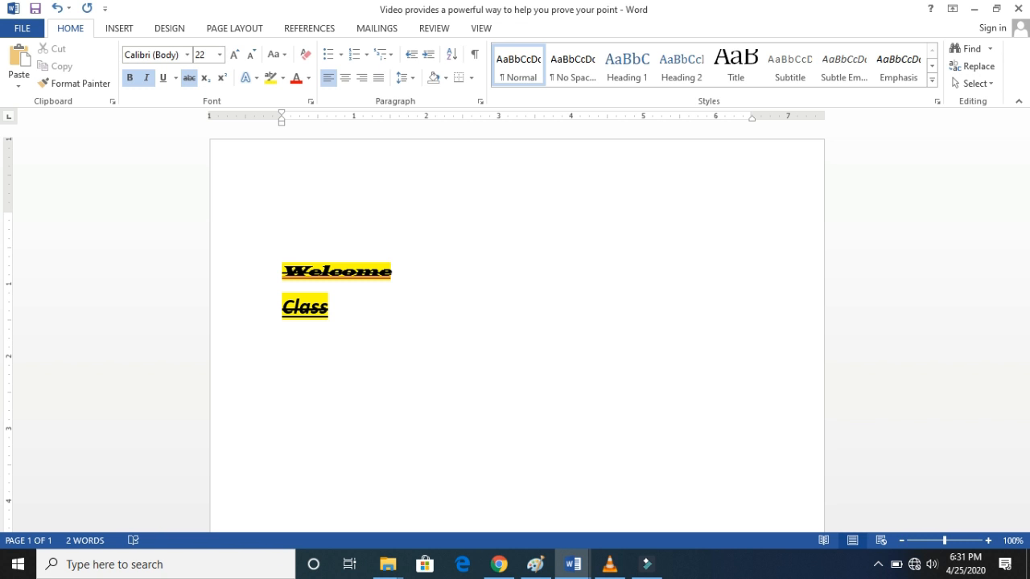
text(5)
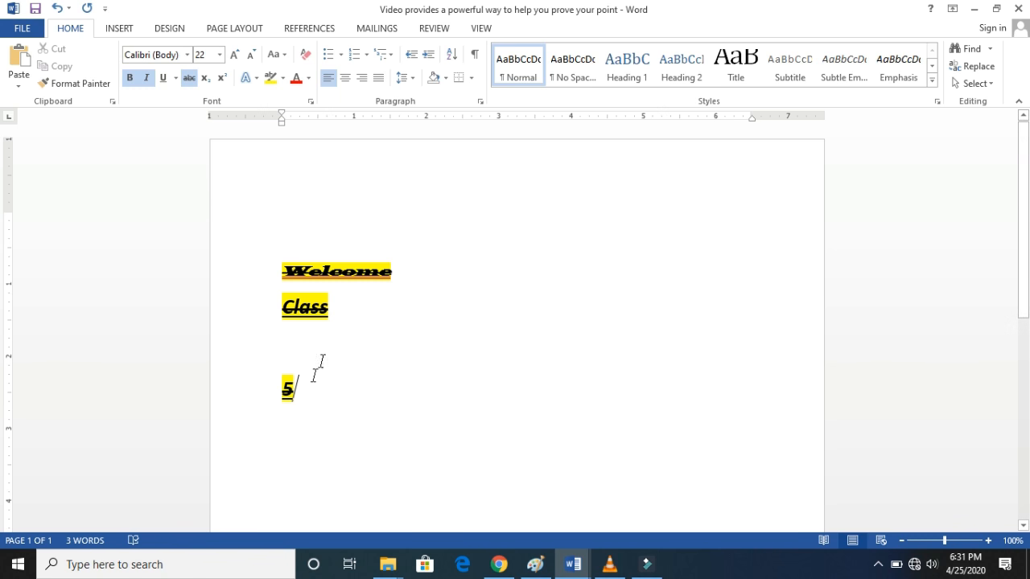
drag(276, 385, 308, 394)
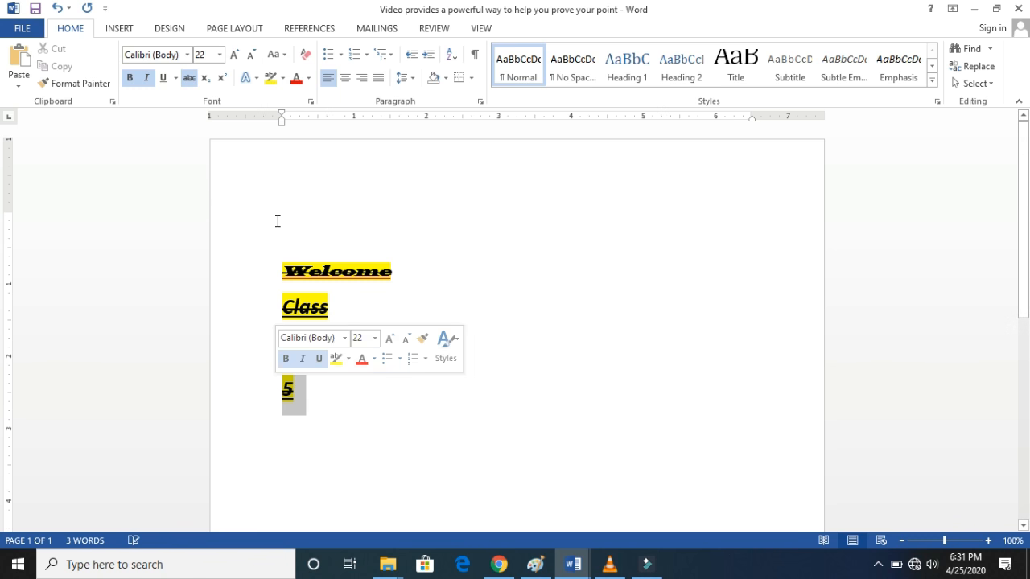
click(190, 78)
click(318, 386)
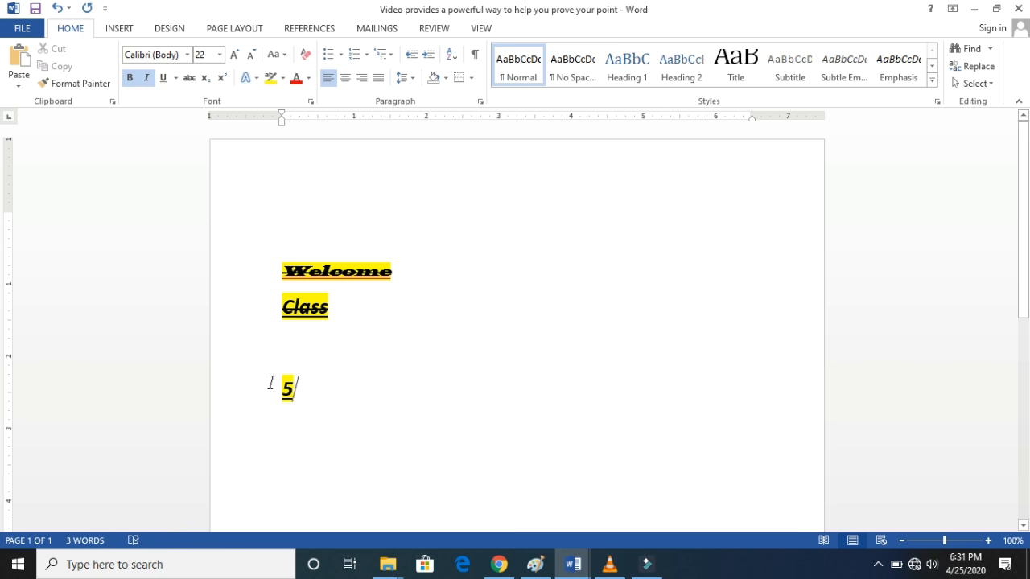
- Remove the italic, bold and underline formatting from the 5 below "Class"
drag(271, 383, 306, 391)
click(147, 77)
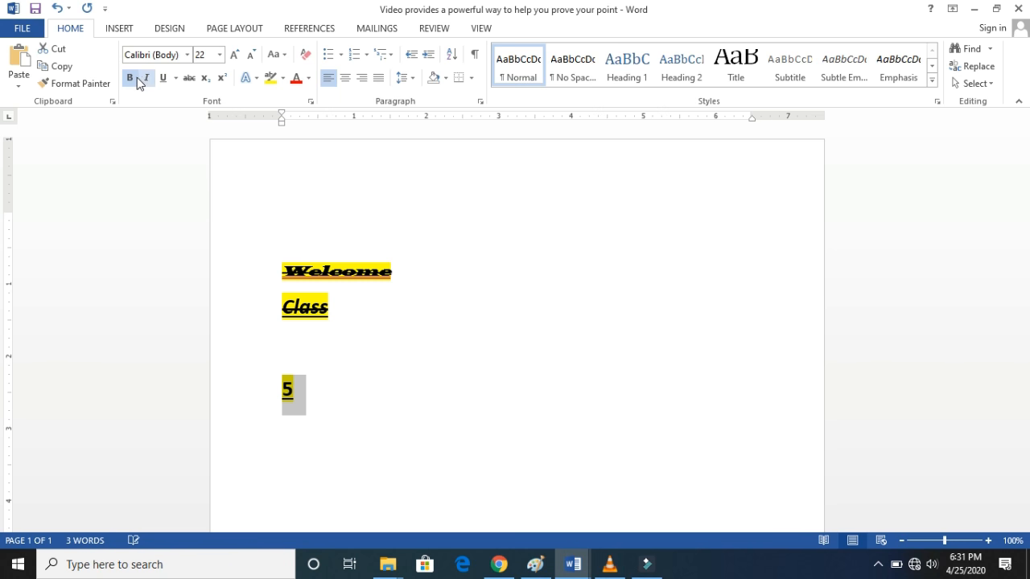
click(135, 77)
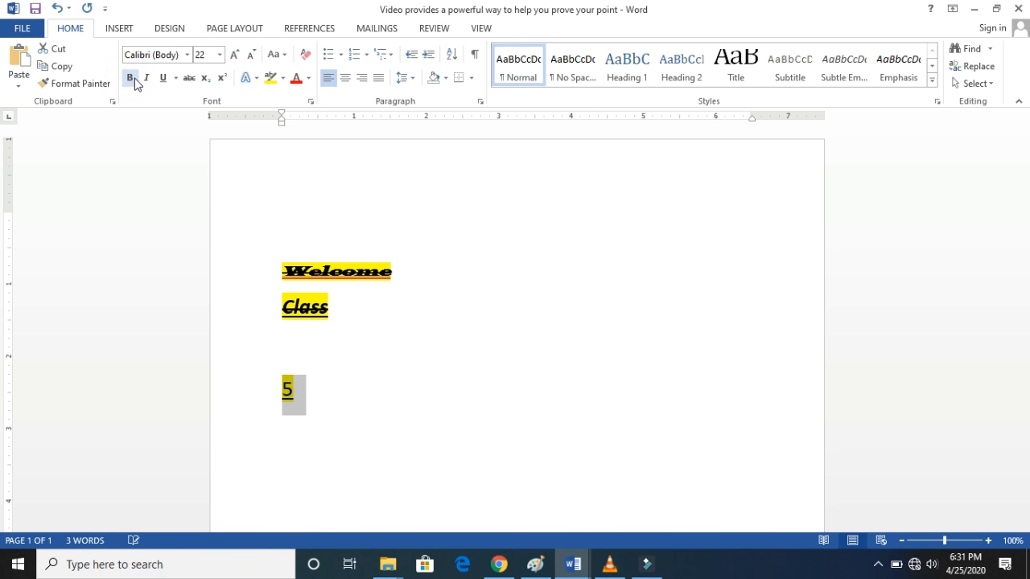
click(175, 79)
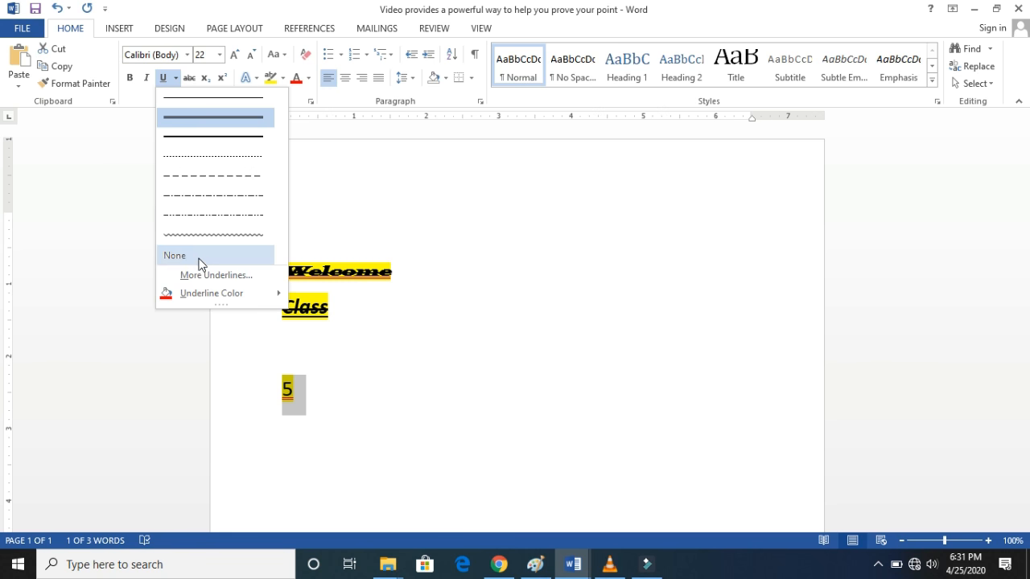
click(198, 256)
click(319, 413)
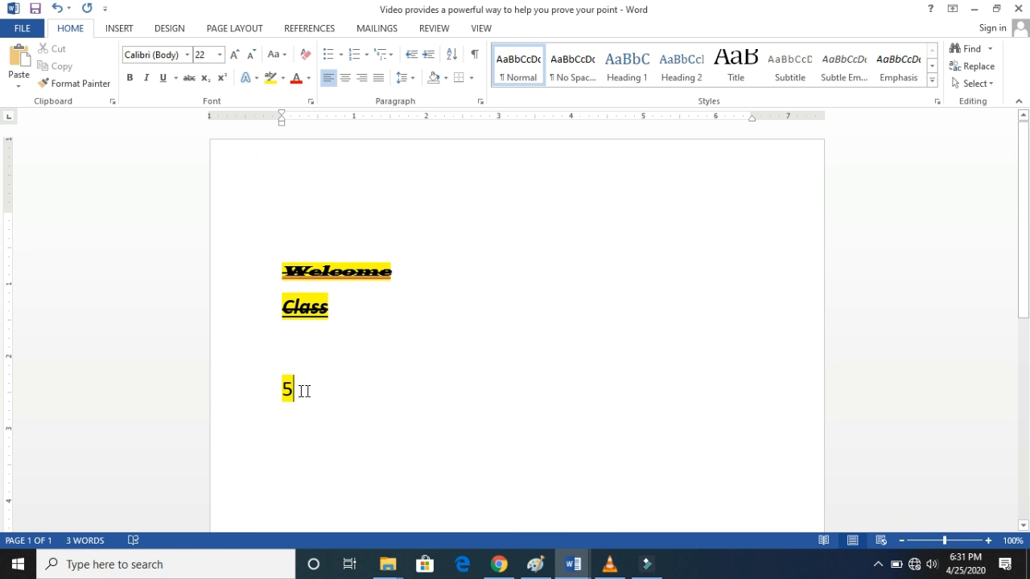
- Replace the 5 with (10)2 and format the trailing 2 as subscript
drag(303, 388, 280, 394)
text(()
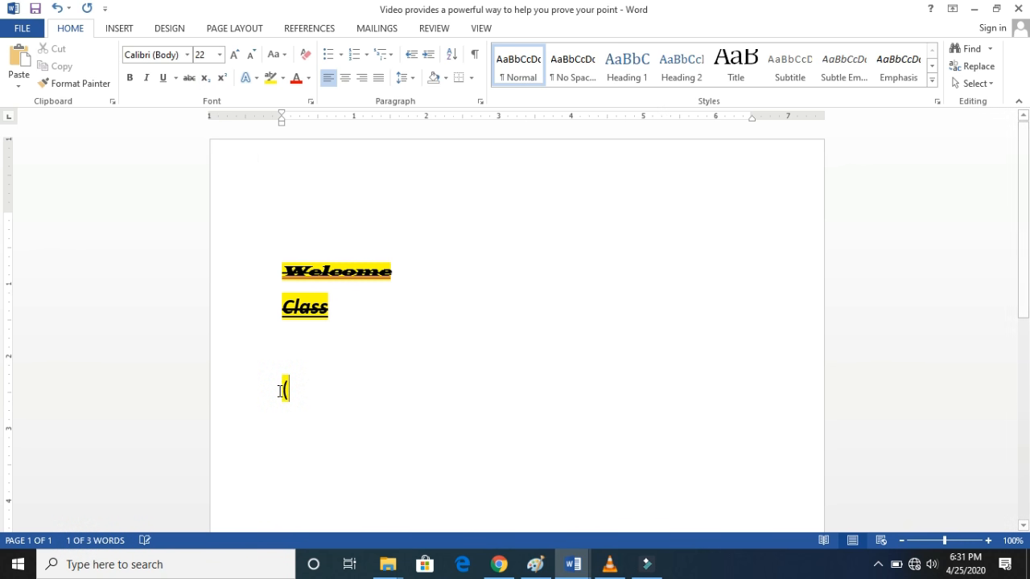
text(10))
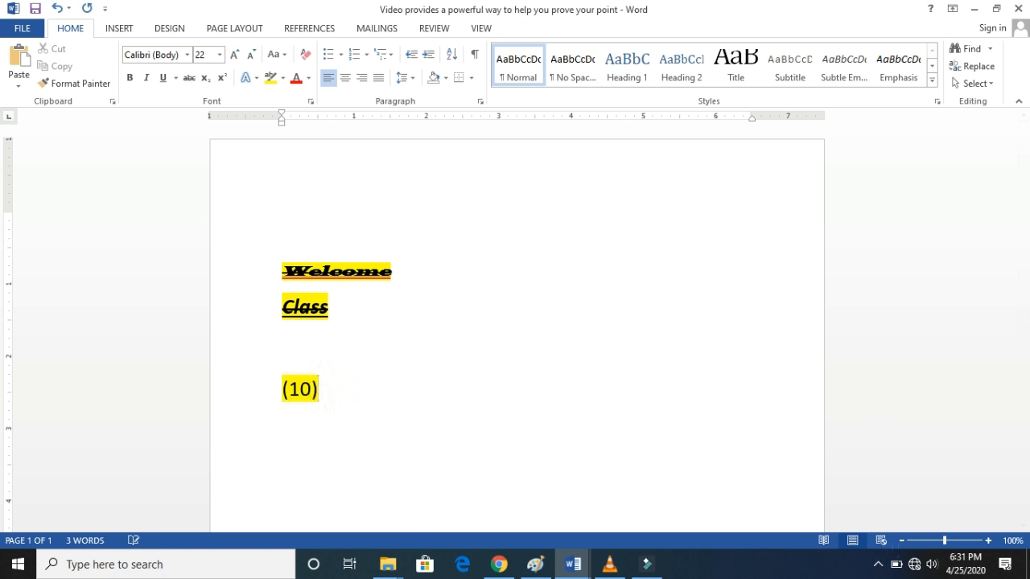
text(2)
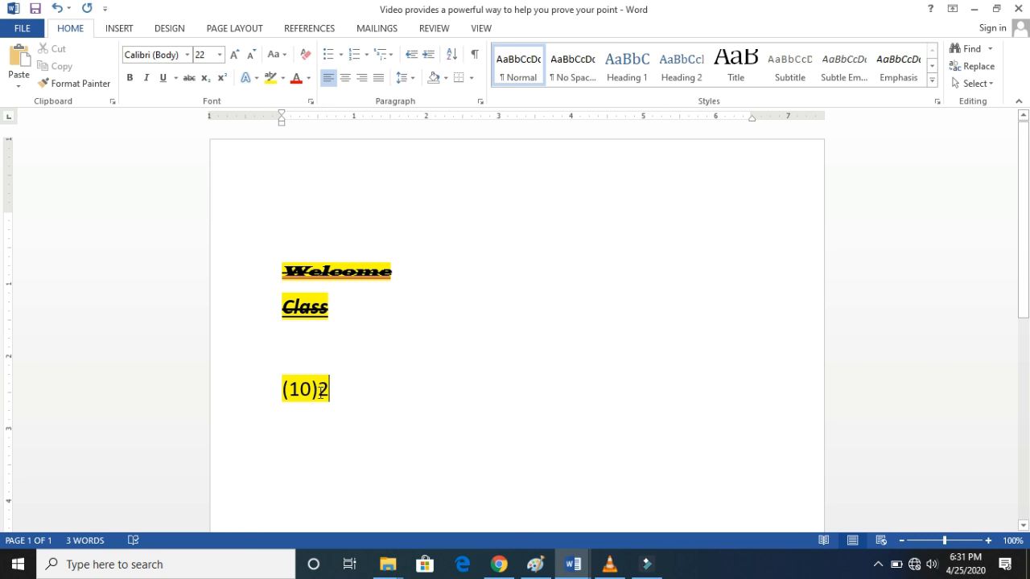
drag(328, 389, 319, 391)
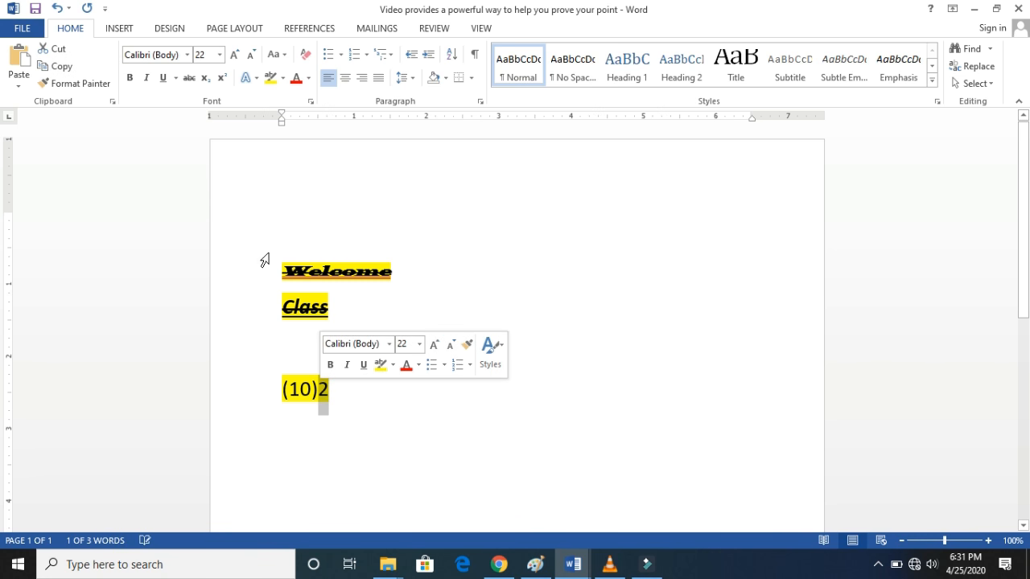
click(208, 79)
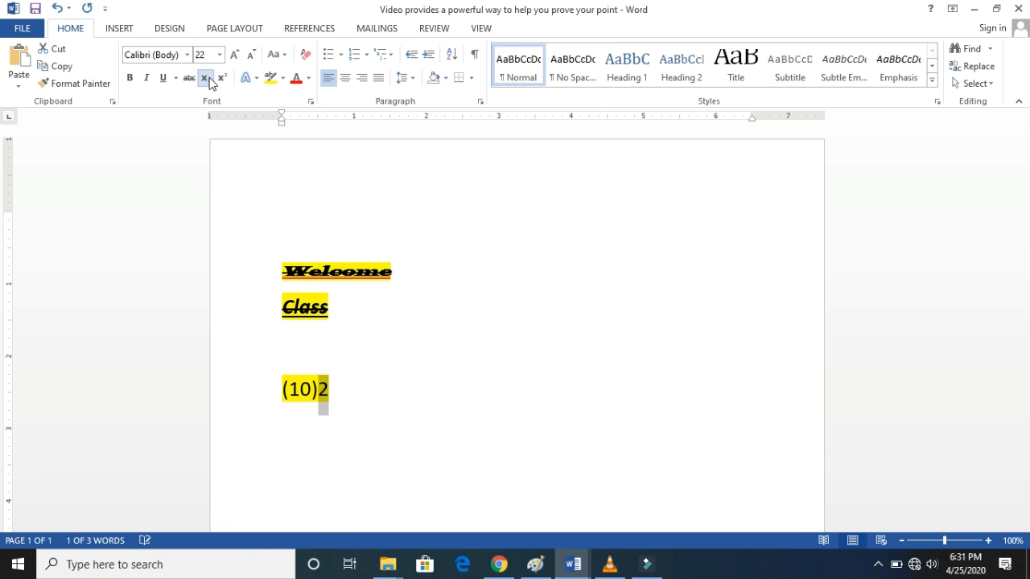
click(341, 392)
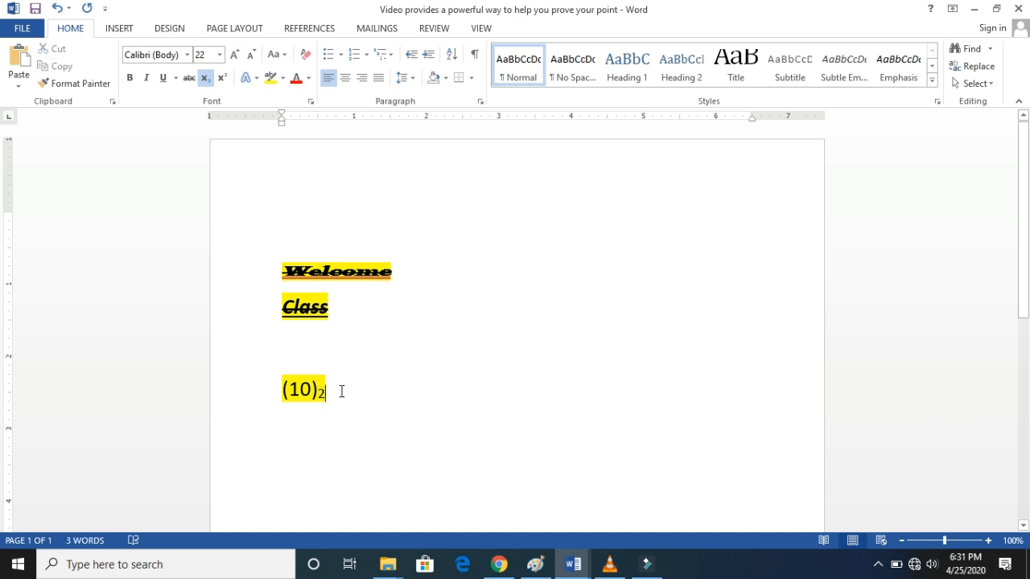
- Append =(?) after the subscript 2 and remove the subscript formatting from (?)
text(=)
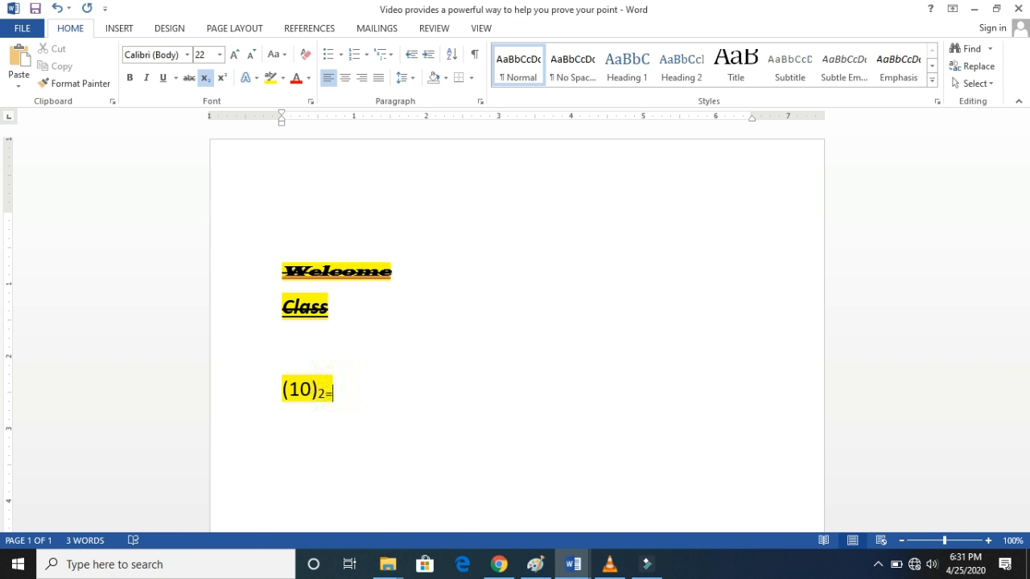
text((?))
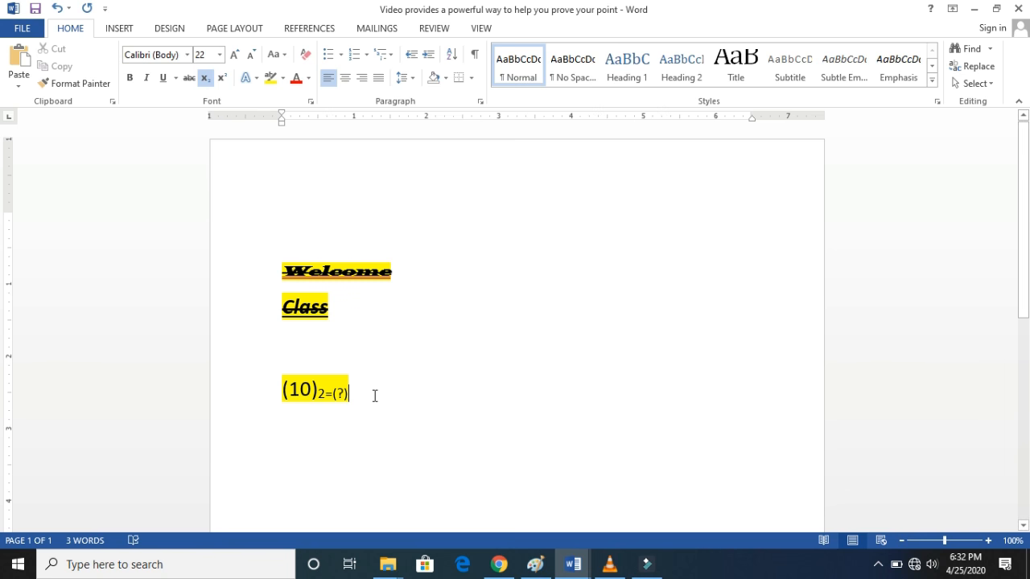
drag(352, 394, 334, 402)
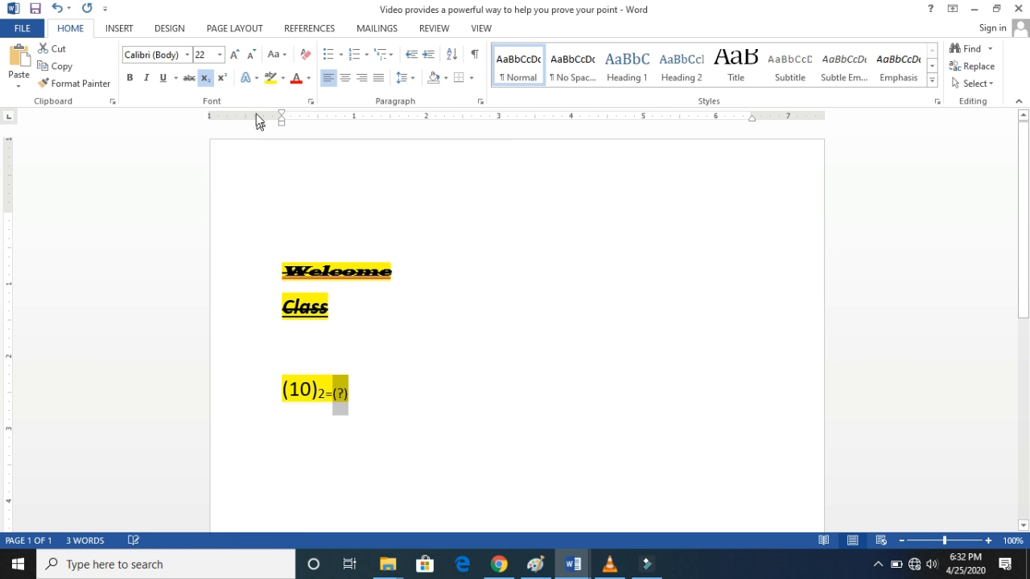
click(206, 77)
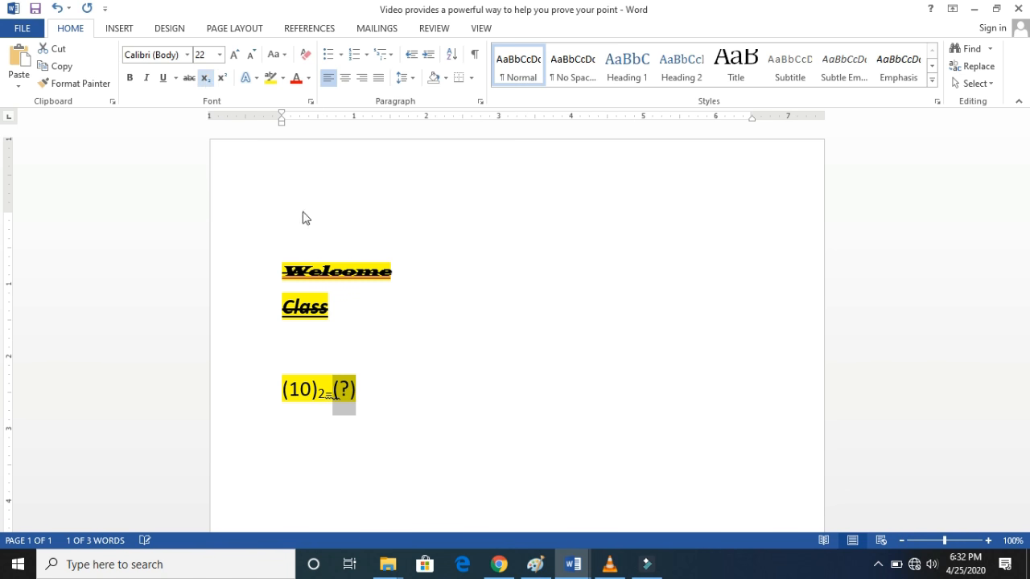
click(365, 388)
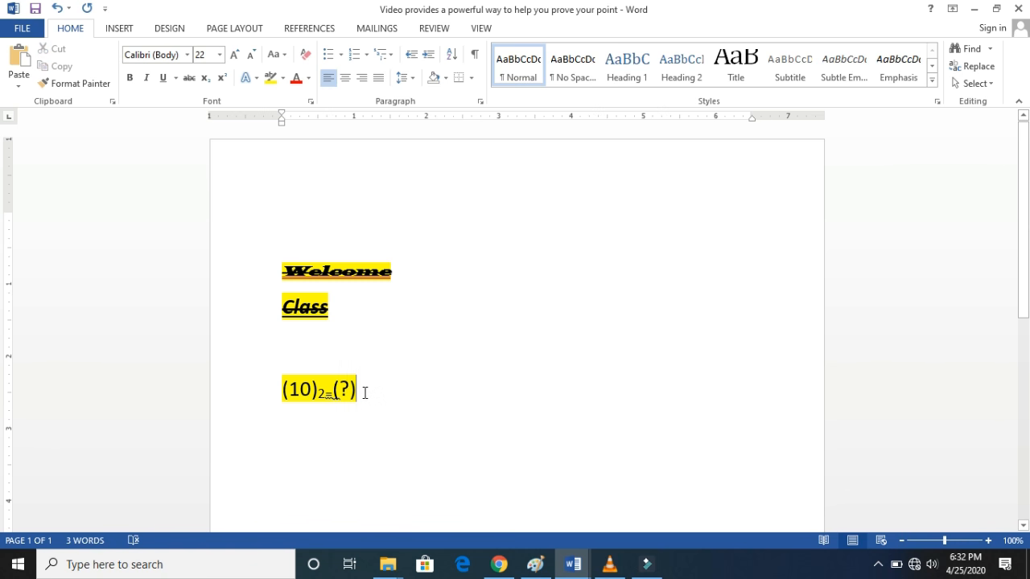
- Add 10 after (?) and return the equals sign to normal, non-subscript text
text(10)
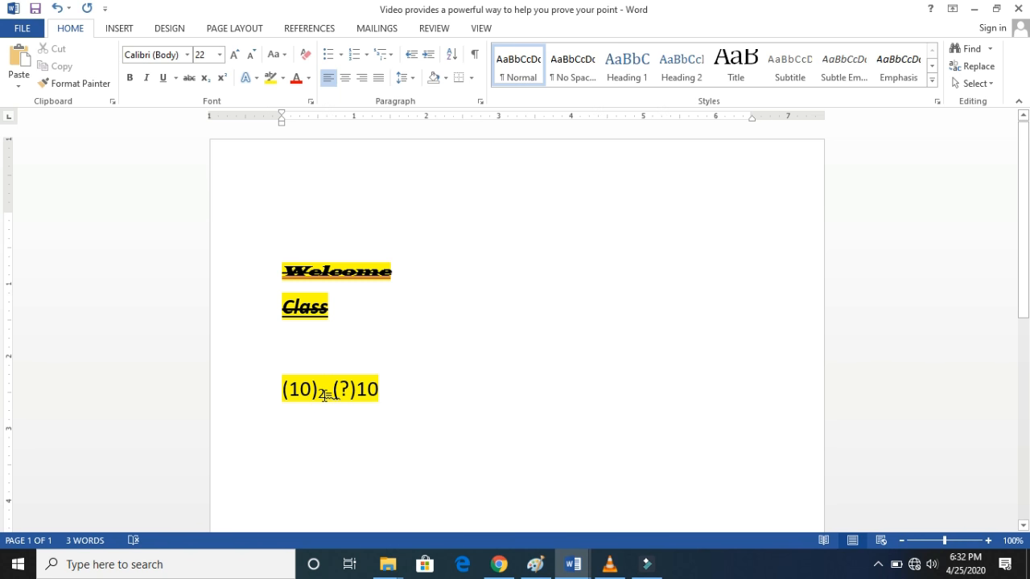
click(325, 395)
drag(326, 395, 335, 395)
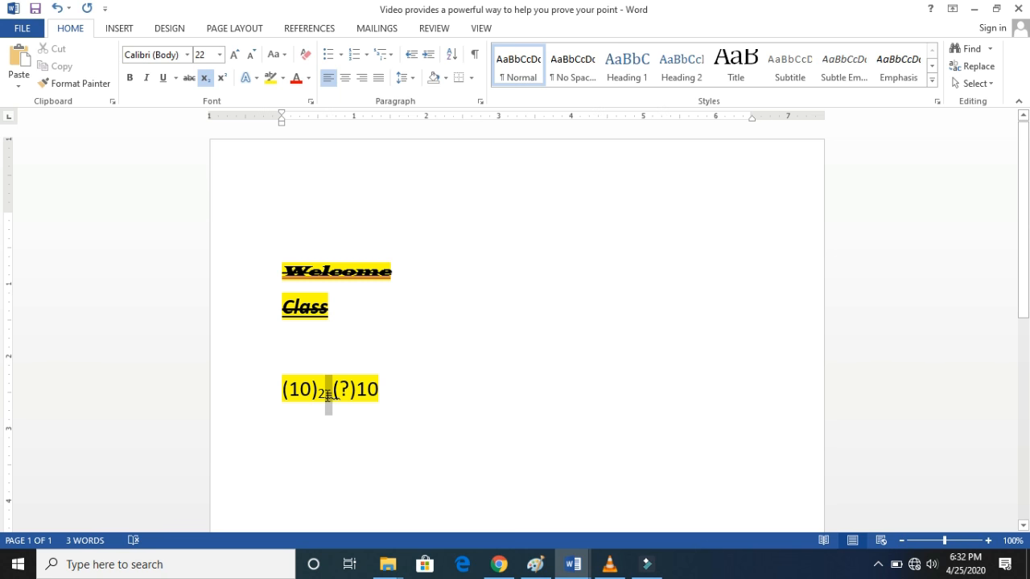
click(207, 84)
click(390, 396)
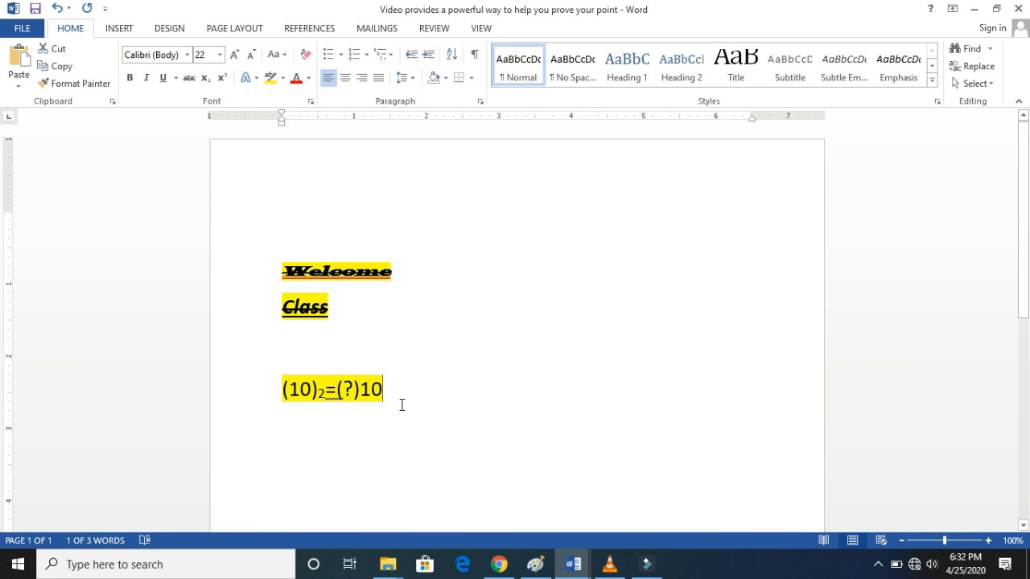
- Try 00 inside the first parentheses of the expression and restore the number to 10
click(313, 390)
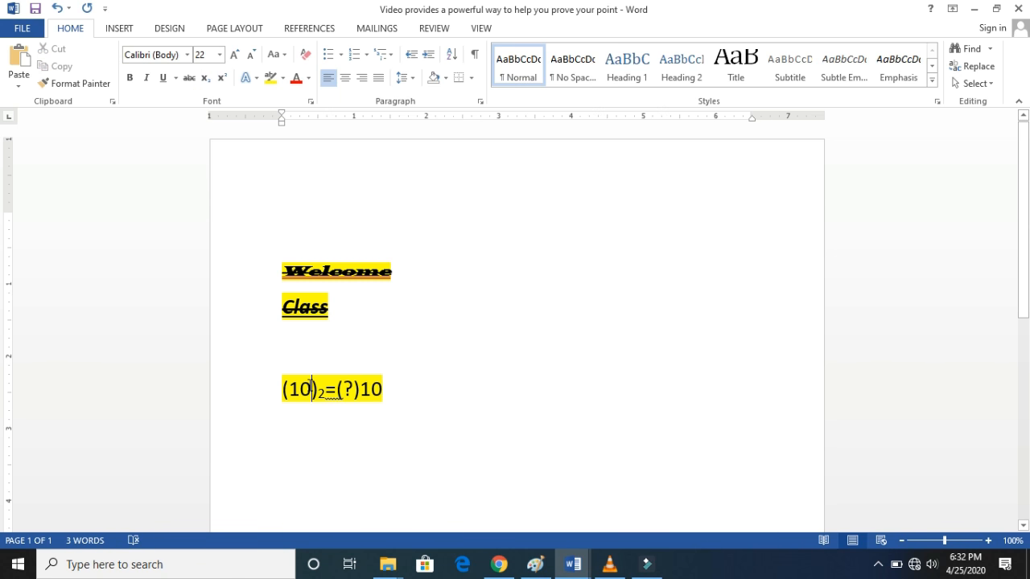
key(BackSpace)
key(BackSpace)
text(00)
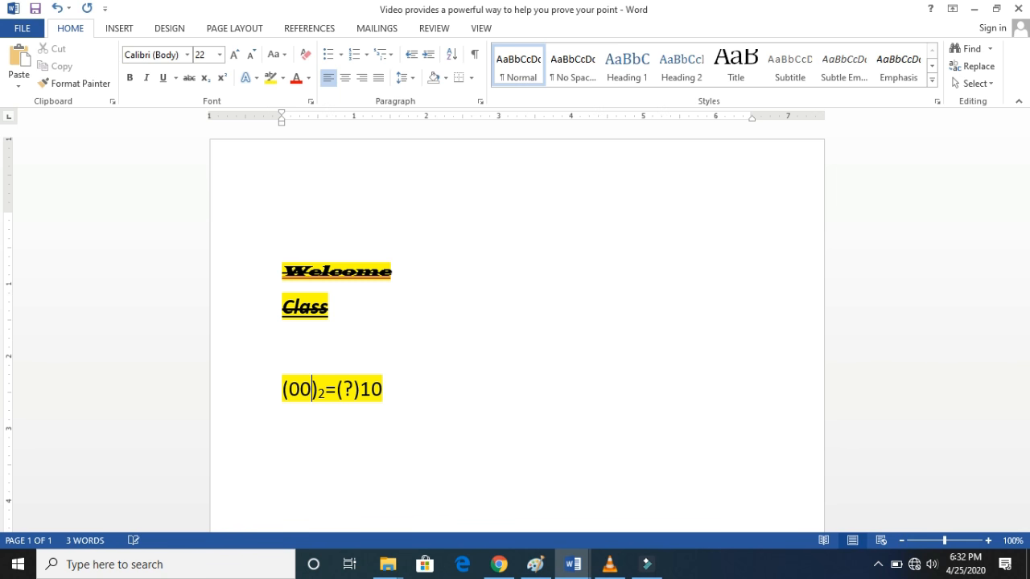
key(BackSpace)
key(BackSpace)
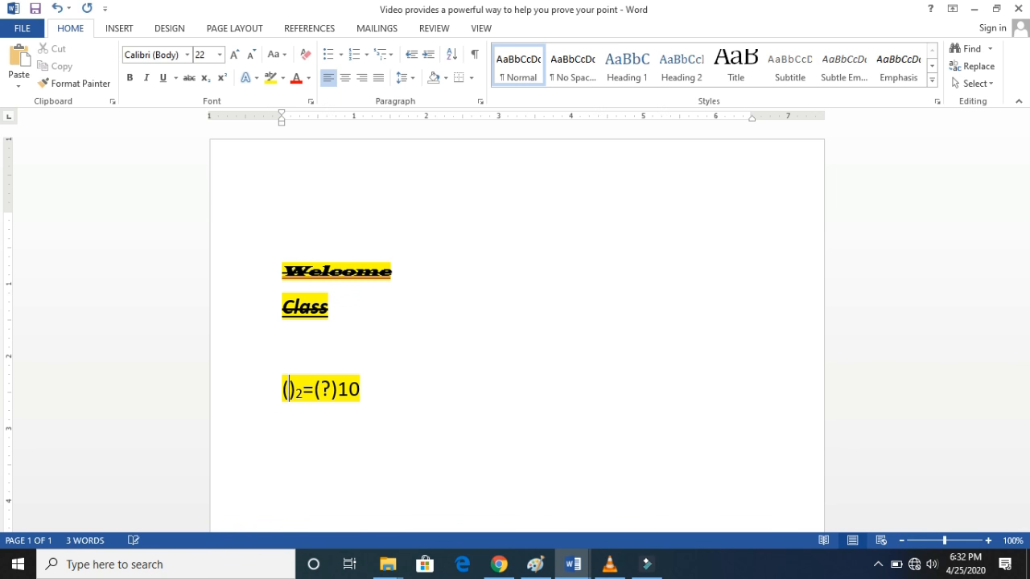
text(10)
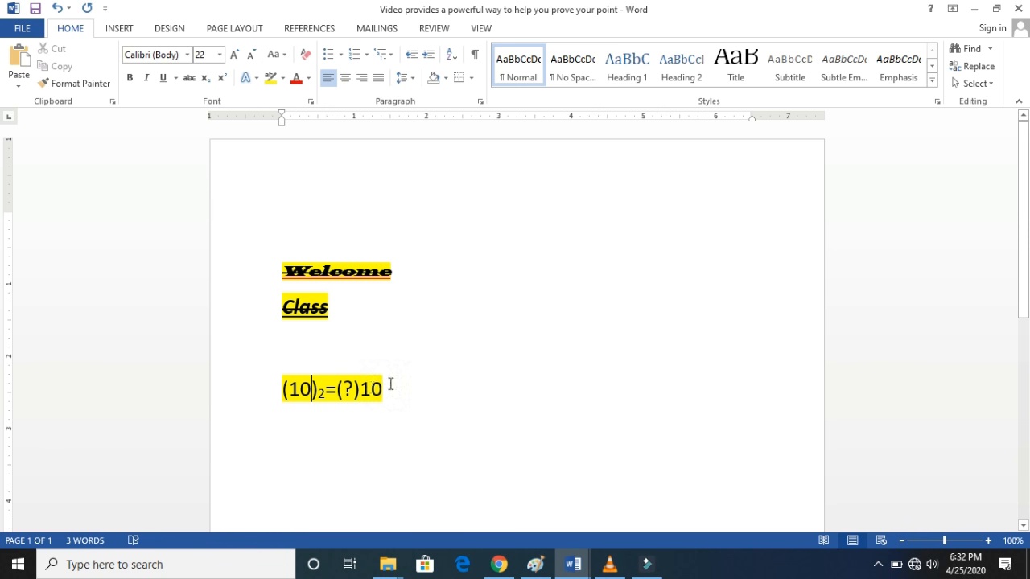
- Format the 10 at the end of the expression as subscript
drag(390, 385, 374, 394)
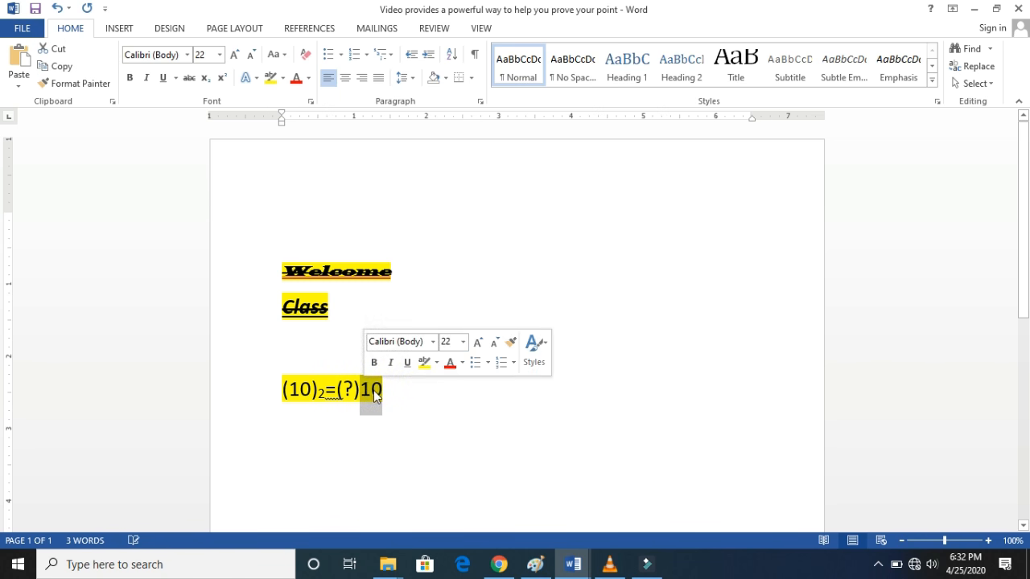
click(207, 80)
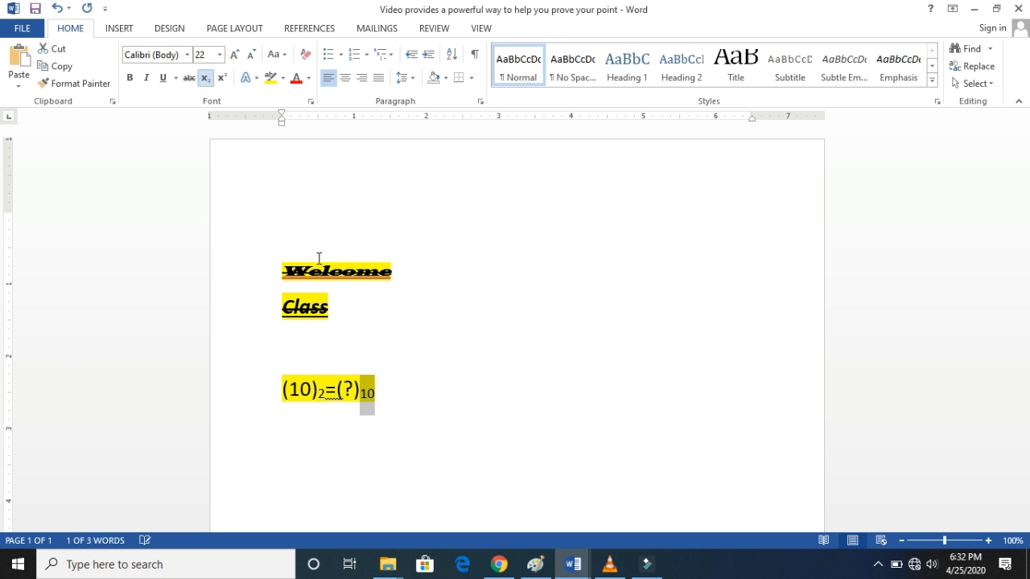
click(384, 400)
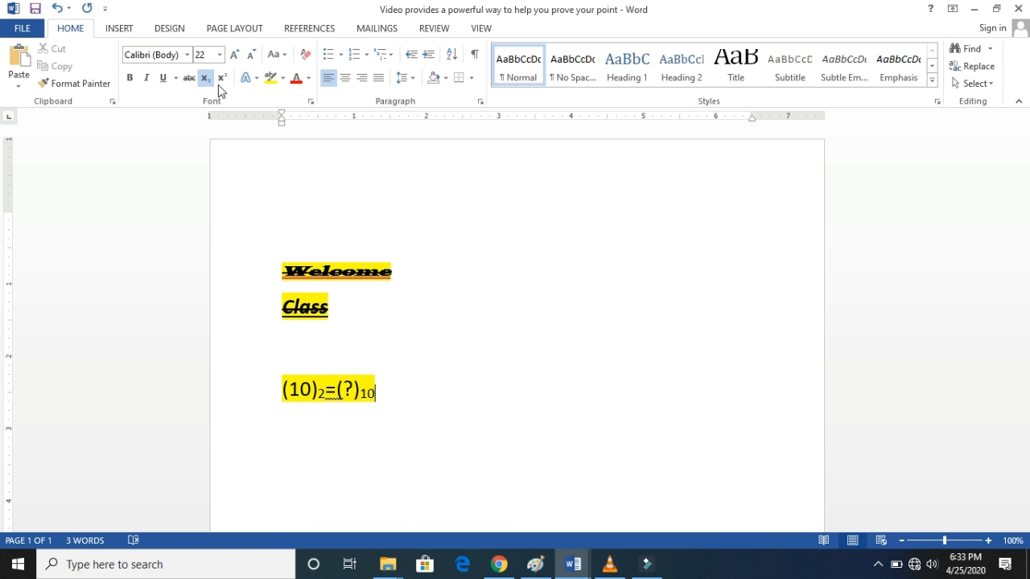
click(224, 169)
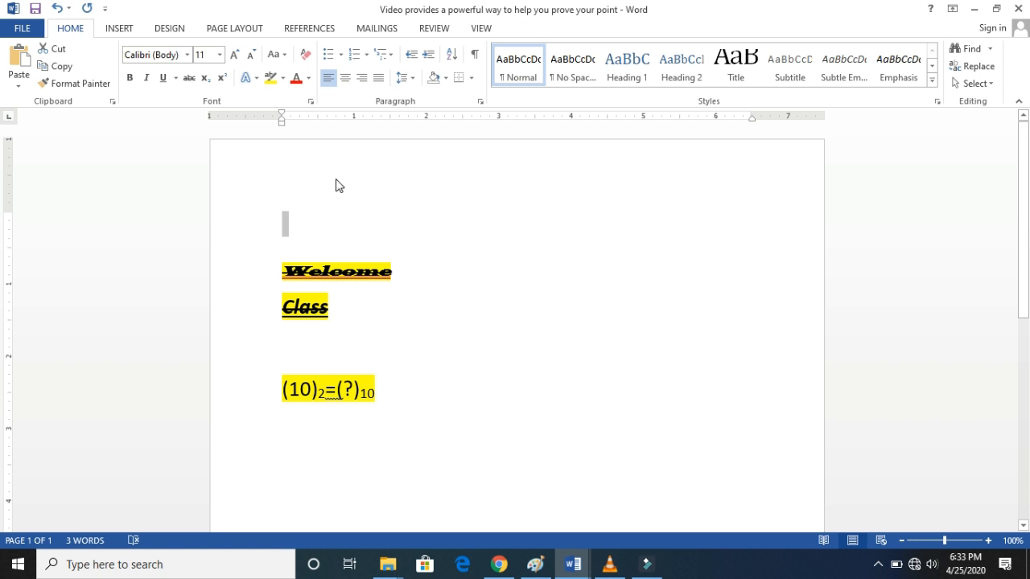
click(312, 216)
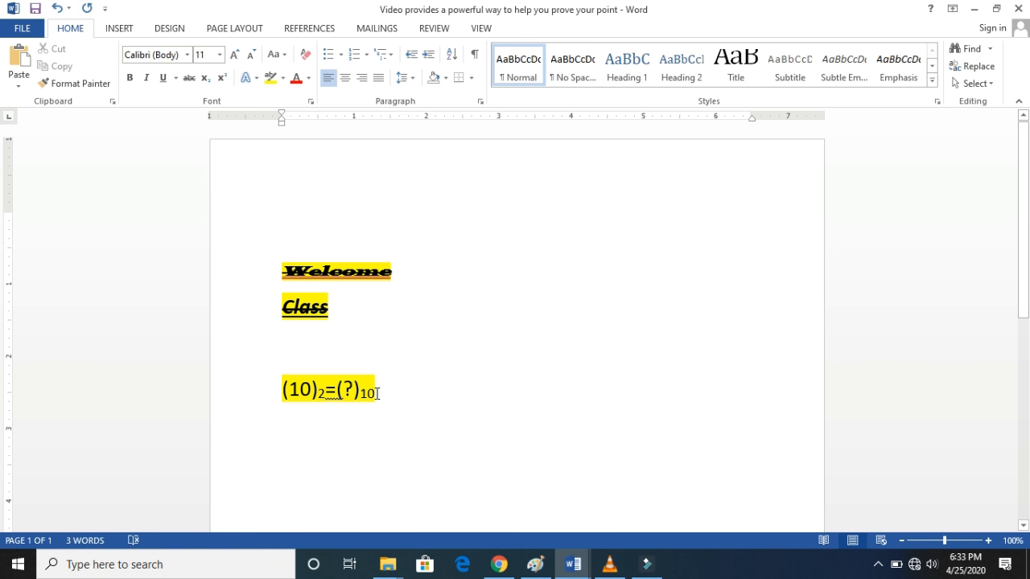
- Add the number 5 on a new line below the expression and remove its subscript formatting
click(378, 393)
key(Return)
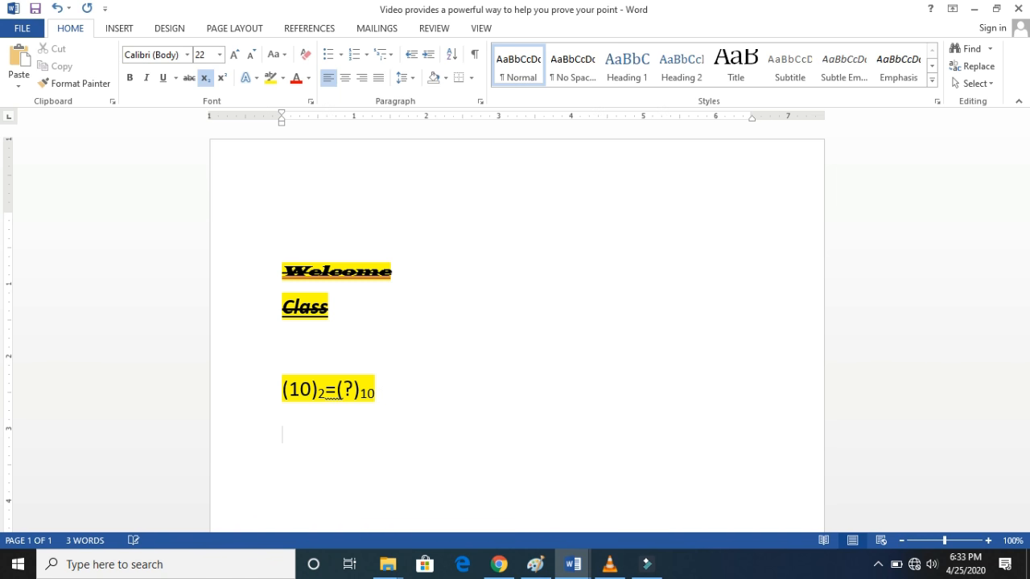
text(5)
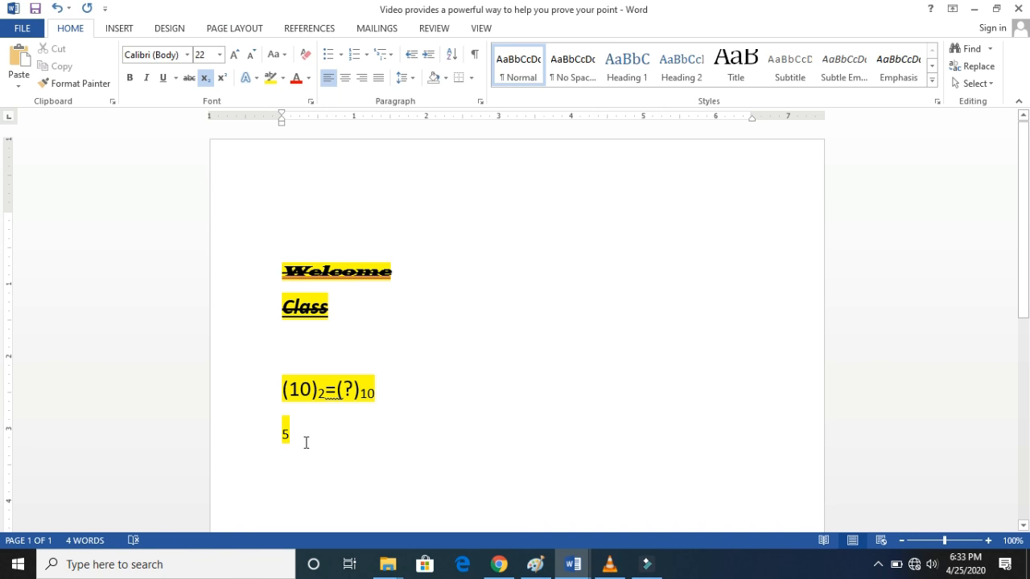
drag(305, 442, 273, 434)
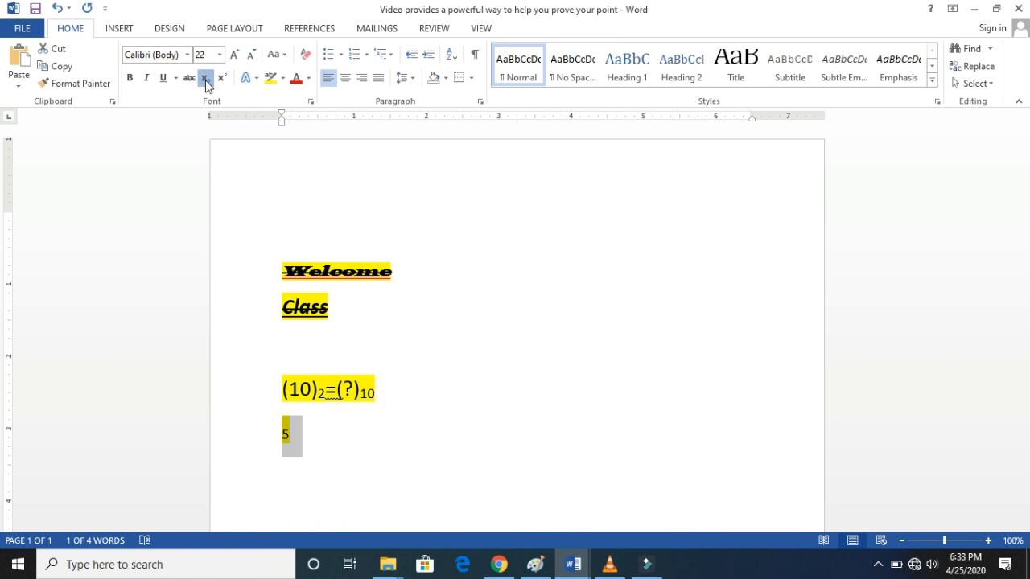
click(205, 80)
click(313, 435)
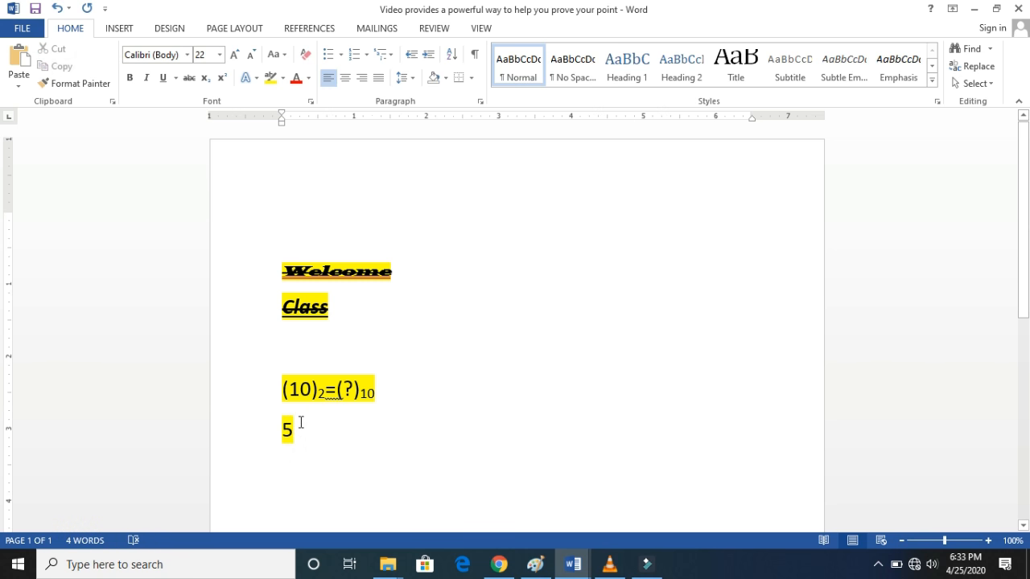
- Add a 2 after the 5 below the expression and format that 2 as superscript
text(2)
drag(306, 431, 295, 434)
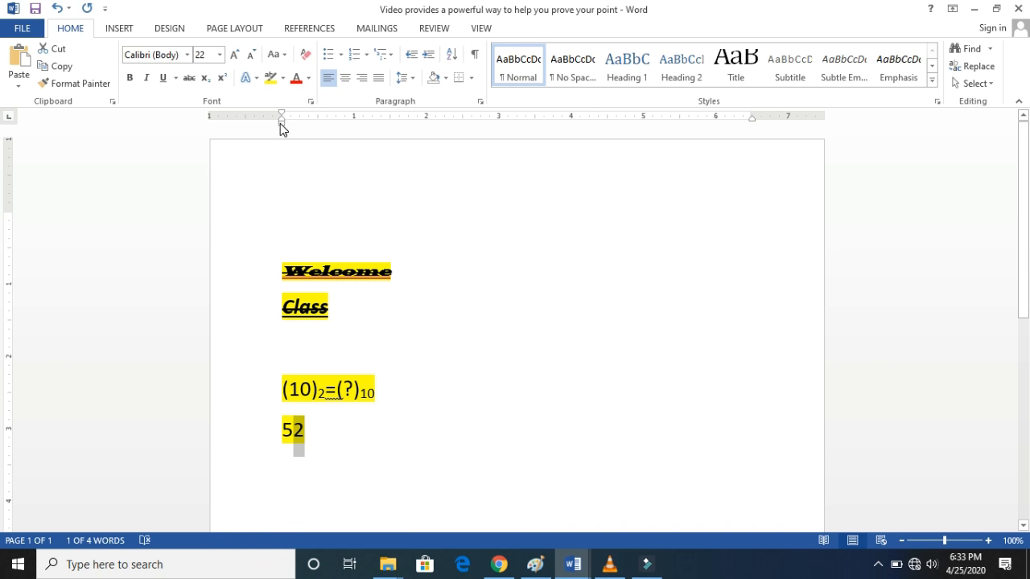
click(224, 79)
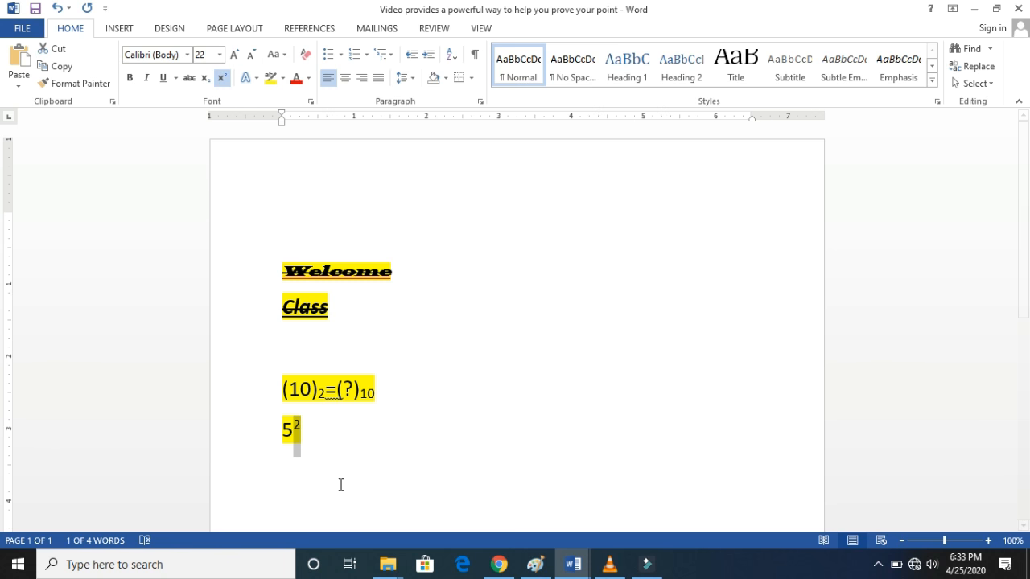
click(329, 433)
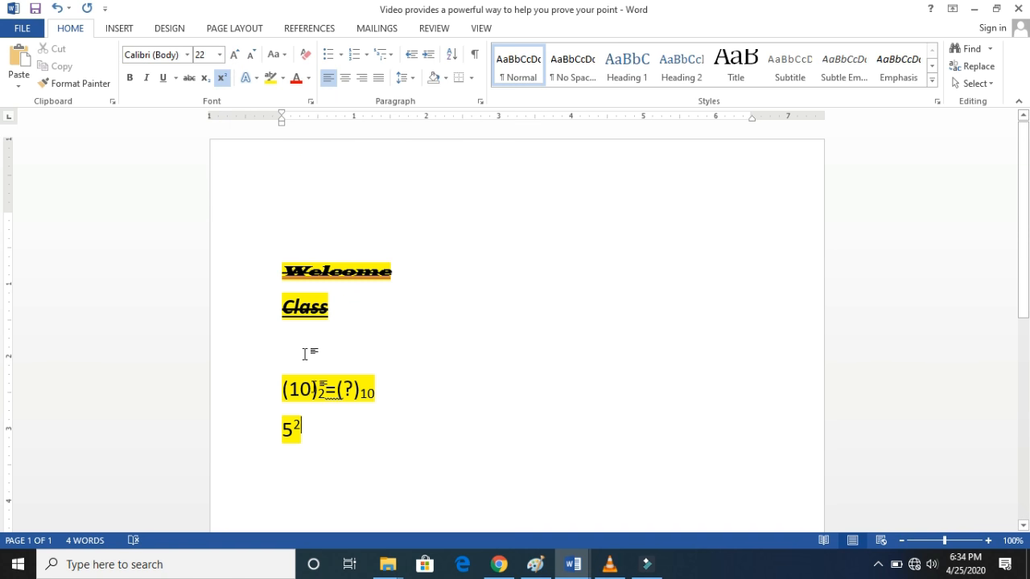
- Select all the text in the document and enlarge its font size by several increments
shift+click(282, 280)
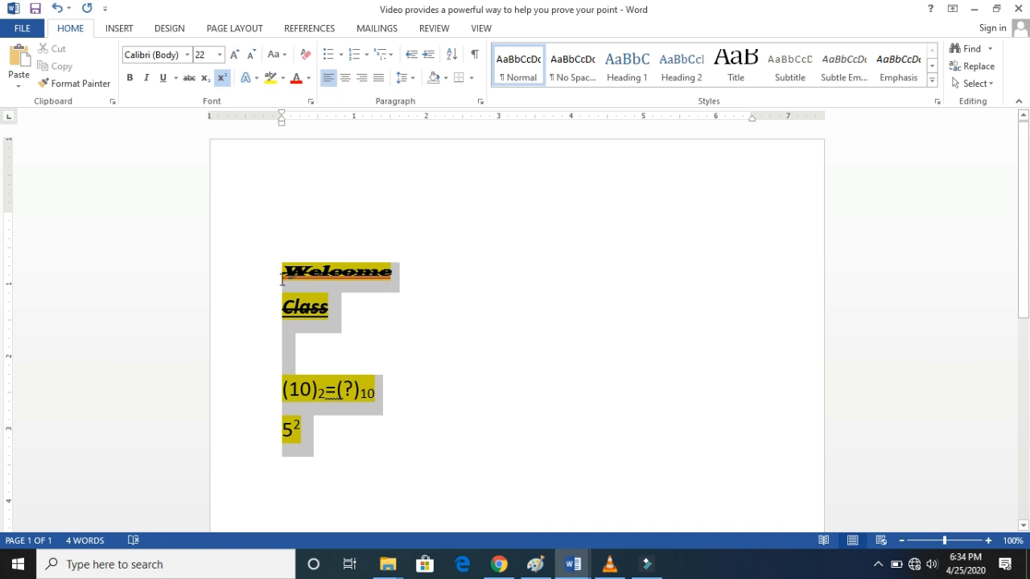
click(235, 56)
click(235, 56)
click(236, 57)
click(236, 57)
click(236, 57)
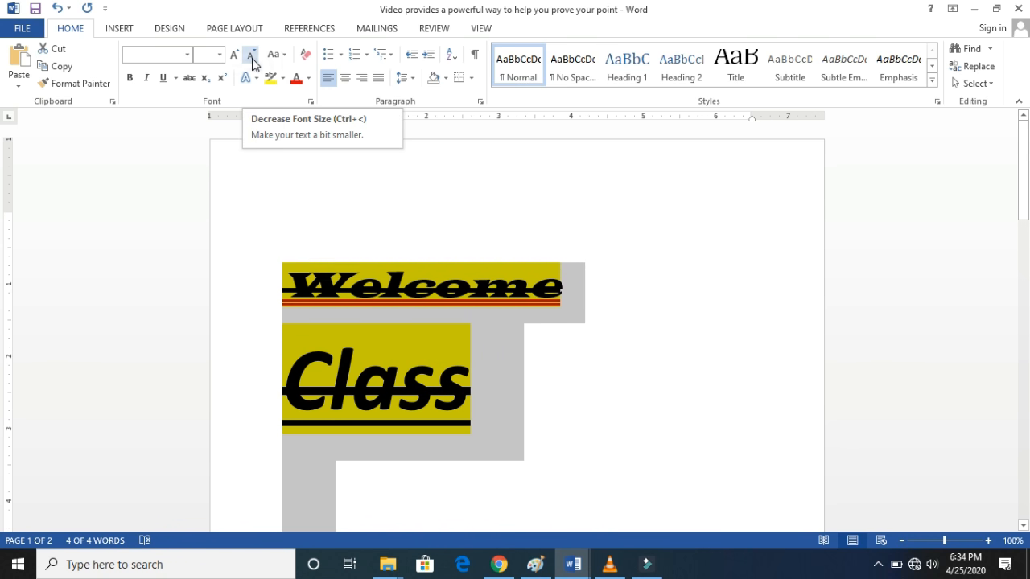
- Shrink all the selected text increment by increment down to font size 1
click(252, 58)
click(252, 58)
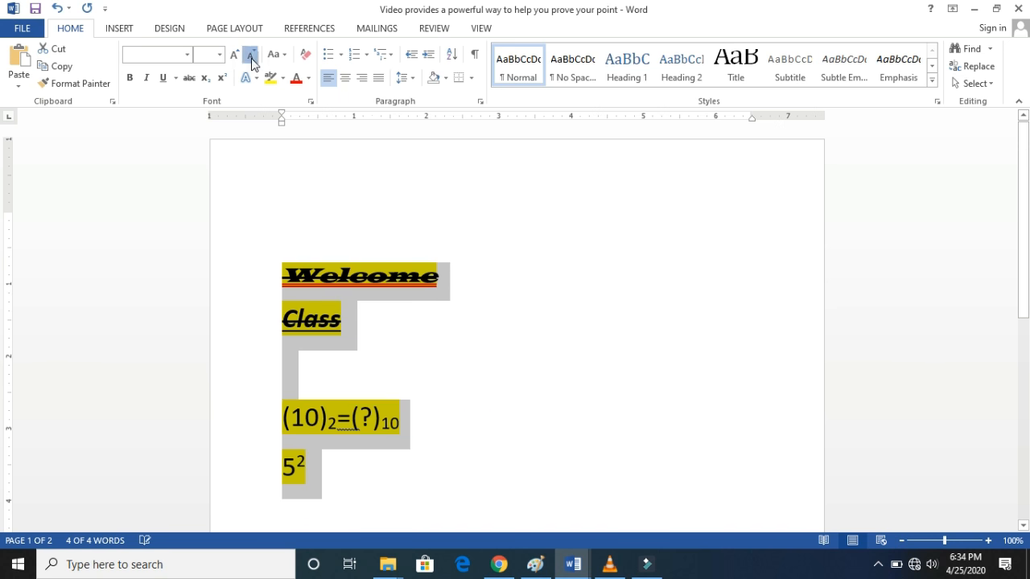
click(252, 58)
click(252, 58)
click(252, 58)
click(252, 58)
click(252, 58)
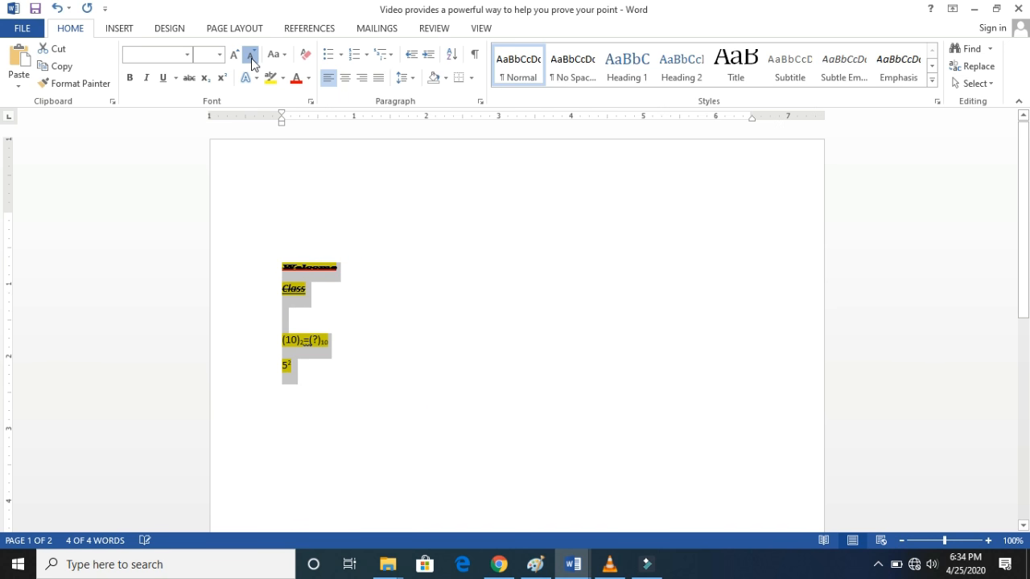
click(252, 58)
click(252, 58)
click(252, 57)
click(252, 58)
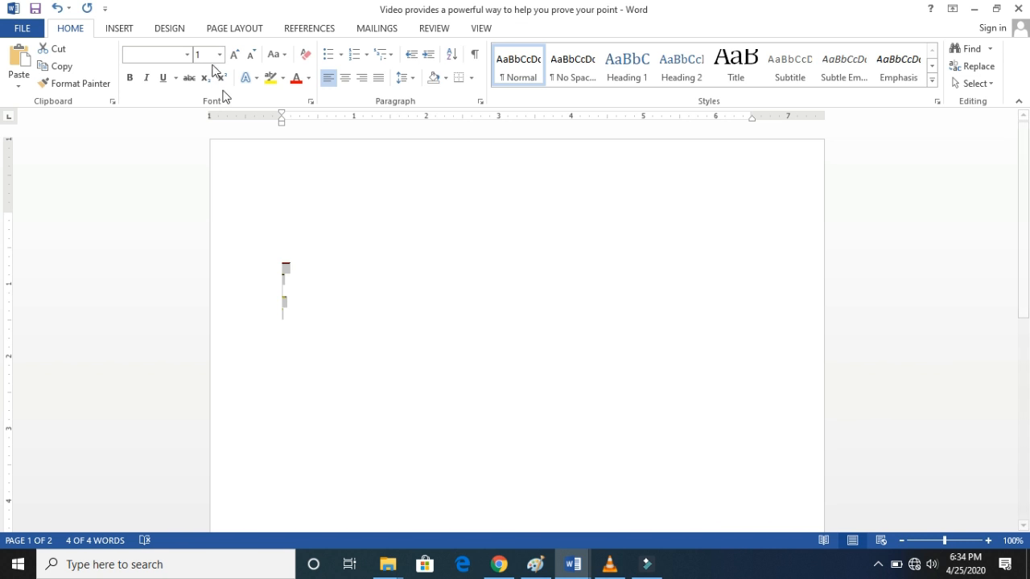
- Enlarge all the selected text increment by increment up to the maximum font size of 1638
click(203, 54)
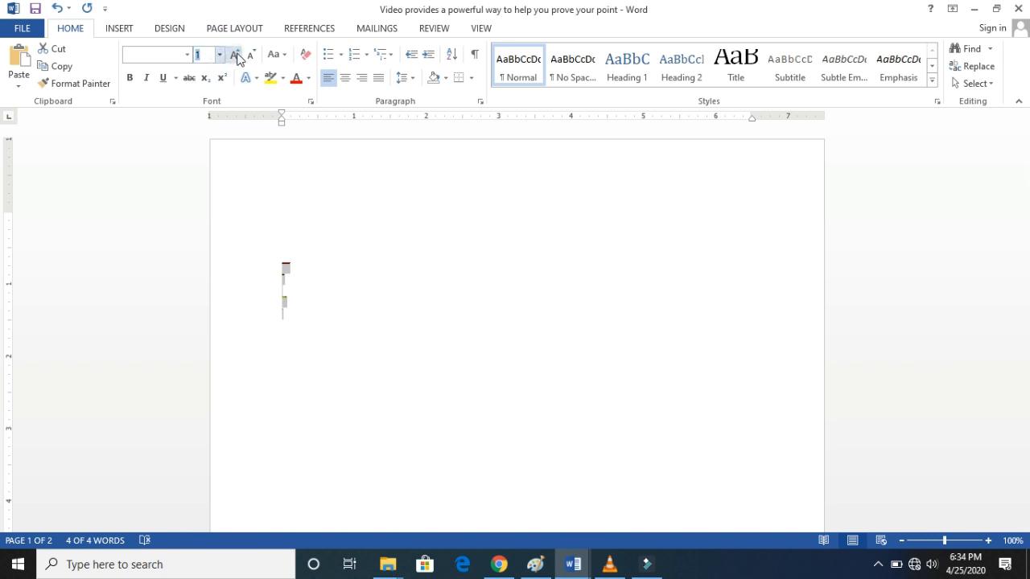
click(235, 55)
click(235, 54)
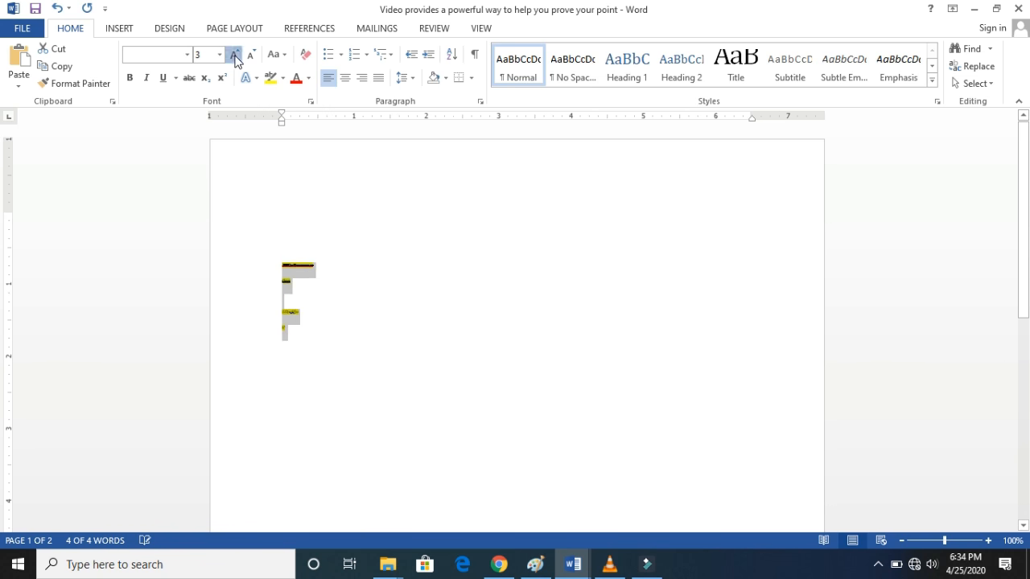
click(235, 55)
click(235, 55)
click(235, 55)
click(235, 55)
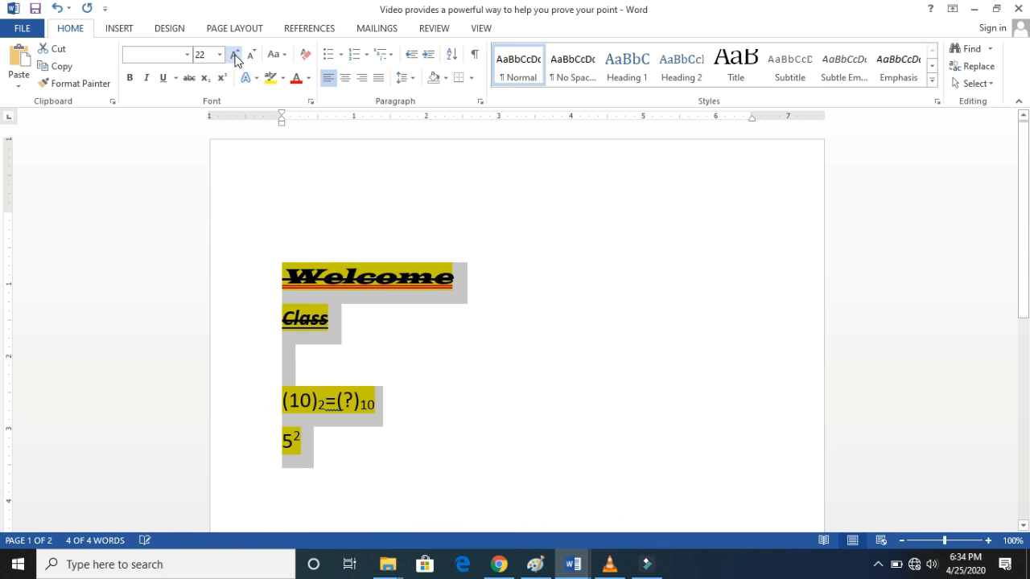
click(235, 54)
click(235, 55)
click(235, 55)
click(235, 54)
click(235, 55)
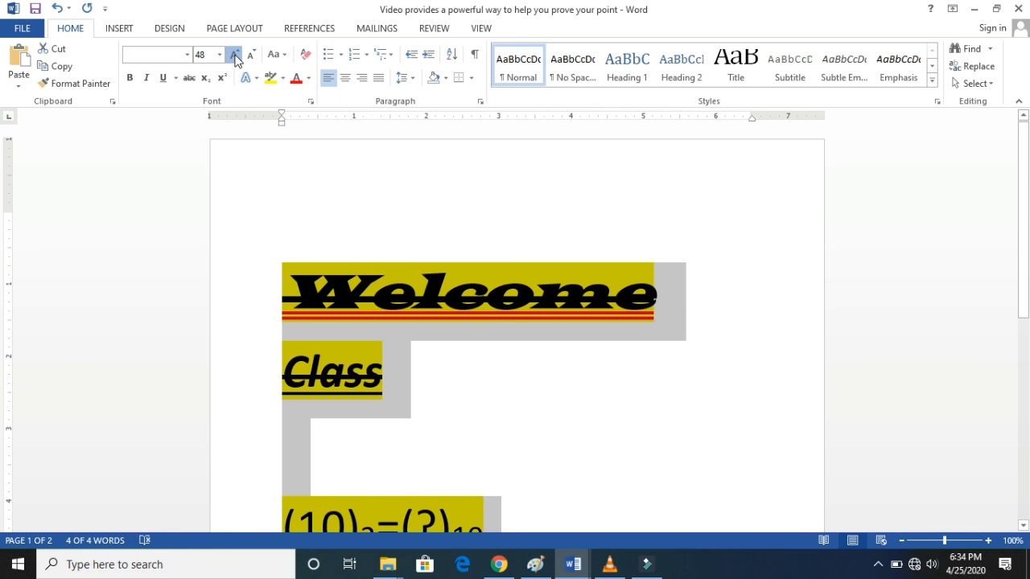
click(235, 55)
click(235, 55)
click(235, 55)
click(235, 55)
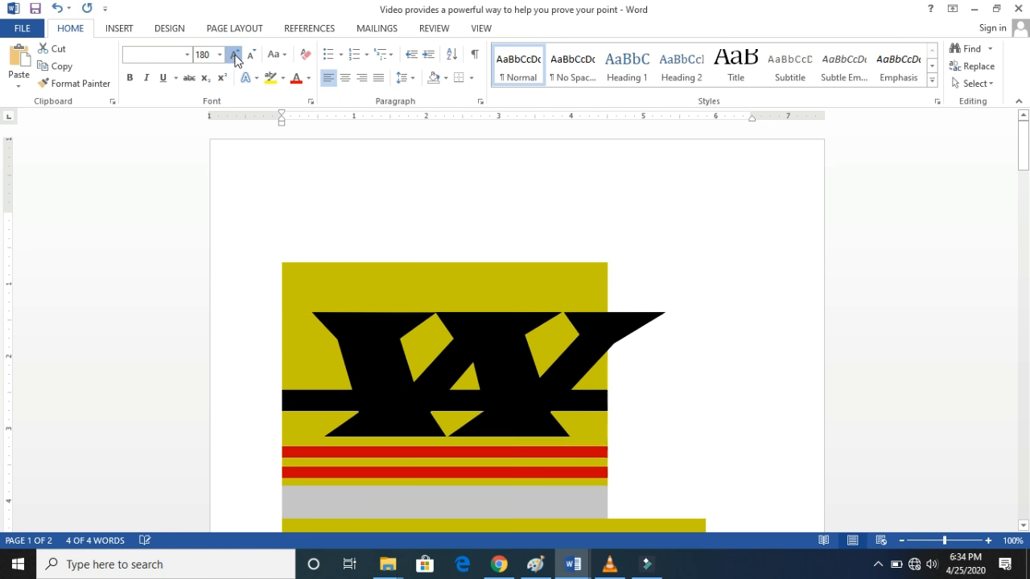
click(235, 54)
click(235, 55)
click(235, 55)
click(235, 55)
click(235, 55)
click(235, 55)
click(235, 54)
click(235, 55)
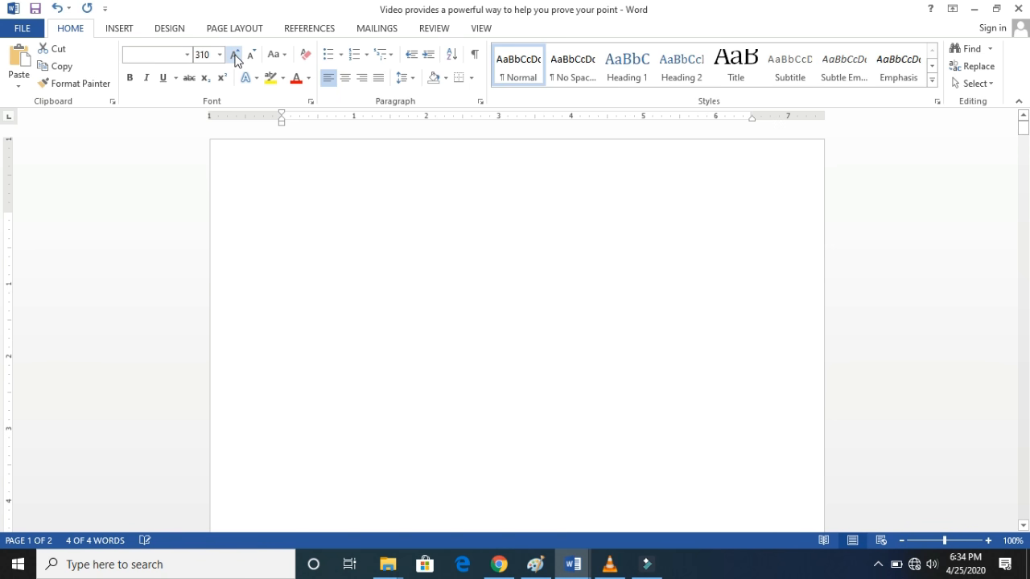
click(235, 54)
click(235, 55)
click(235, 55)
click(235, 54)
click(235, 55)
click(235, 54)
click(235, 55)
click(235, 55)
click(235, 56)
click(235, 56)
click(235, 57)
click(235, 54)
click(235, 54)
click(235, 55)
click(235, 55)
click(235, 55)
click(235, 55)
click(235, 54)
click(235, 55)
click(235, 55)
click(235, 55)
click(235, 54)
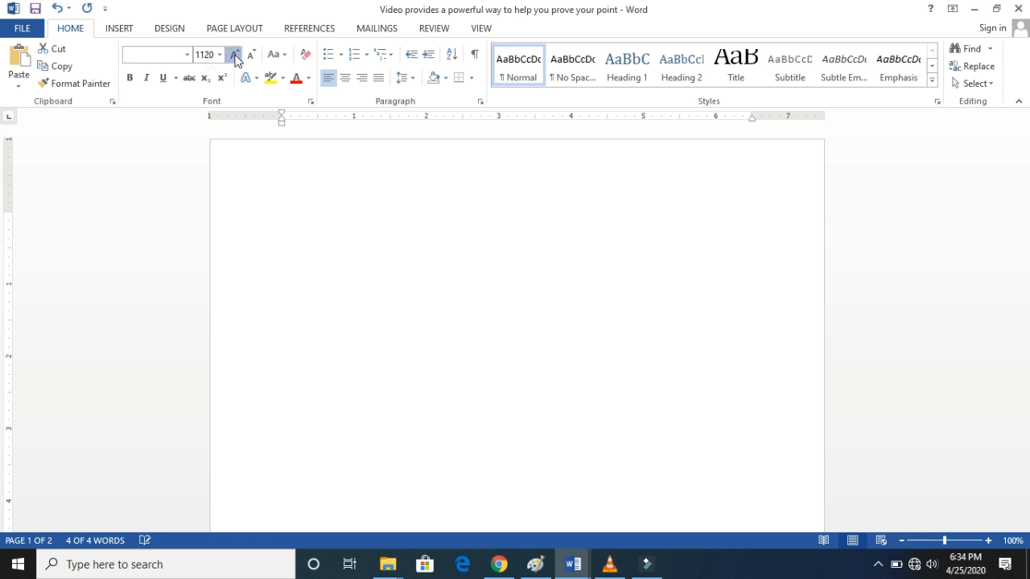
click(234, 55)
click(233, 55)
click(233, 55)
click(234, 55)
click(234, 55)
click(234, 55)
click(233, 55)
click(233, 54)
click(234, 55)
click(234, 55)
click(234, 55)
click(234, 55)
click(234, 55)
click(234, 55)
click(234, 54)
click(234, 55)
click(234, 55)
click(235, 55)
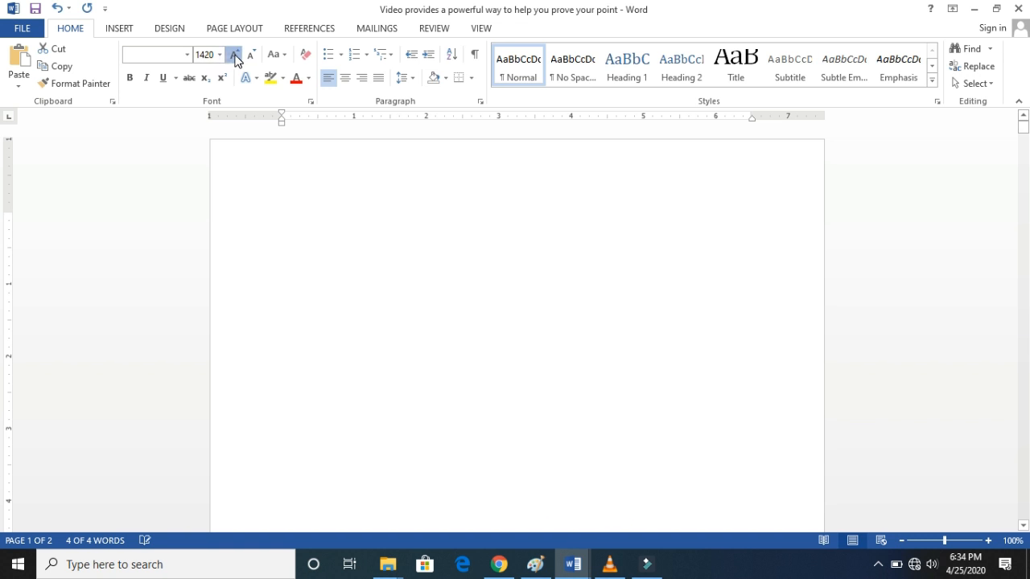
click(234, 55)
click(234, 54)
click(234, 55)
click(234, 55)
click(234, 55)
click(234, 54)
click(234, 55)
click(234, 55)
click(234, 54)
click(234, 55)
click(235, 54)
click(234, 55)
click(234, 55)
click(234, 54)
click(234, 55)
click(234, 55)
click(234, 54)
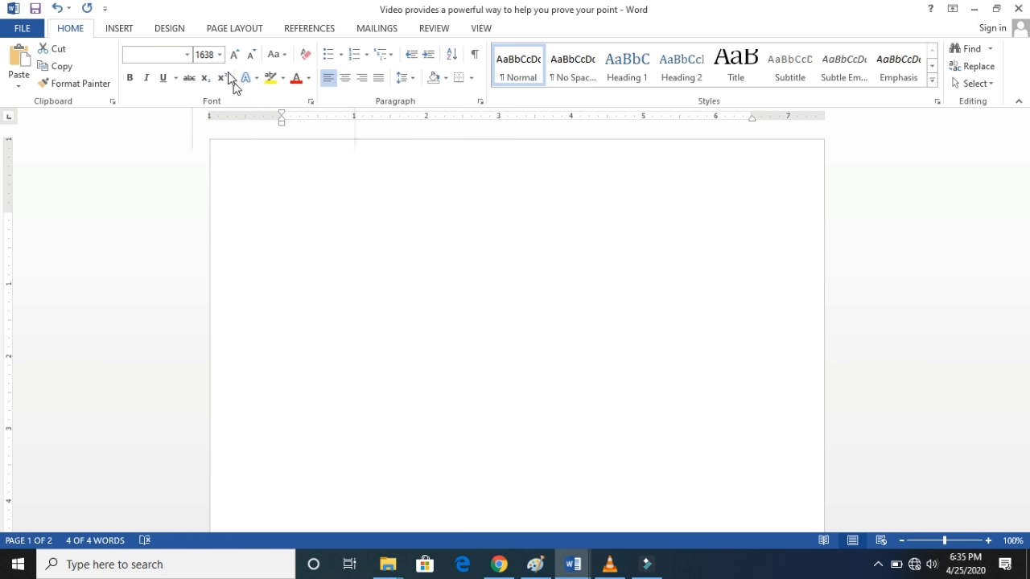
mouse_move(1023, 138)
mouse_down()
mouse_move(1024, 209)
mouse_move(1024, 127)
mouse_up()
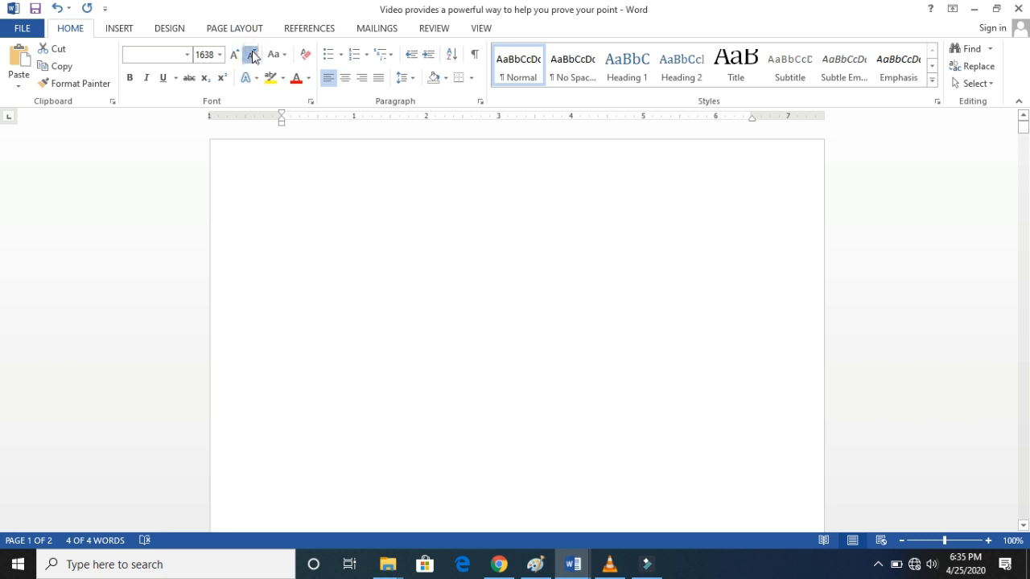
- Set the font size of all the selected text directly to 15
click(208, 56)
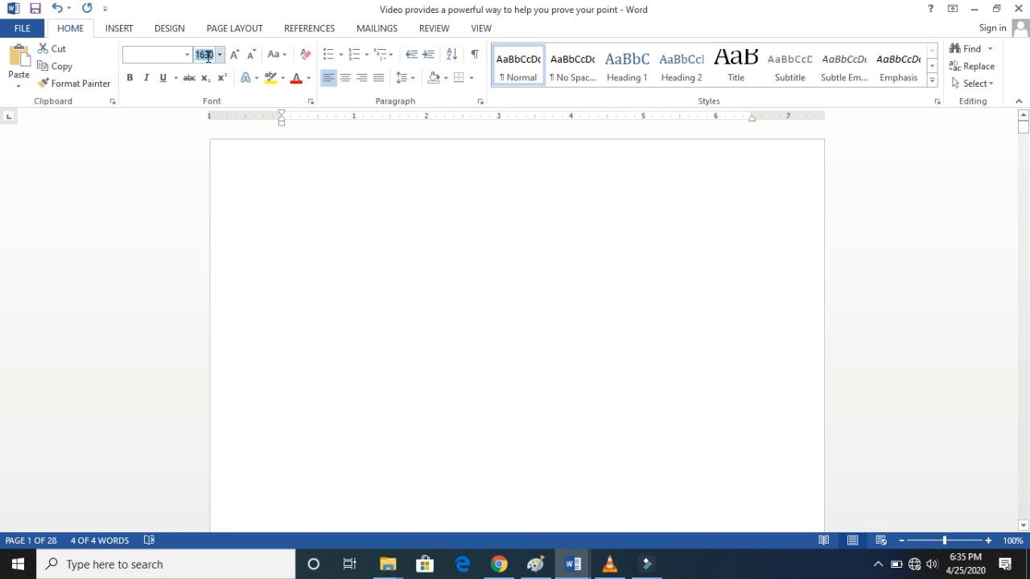
text(15)
key(Return)
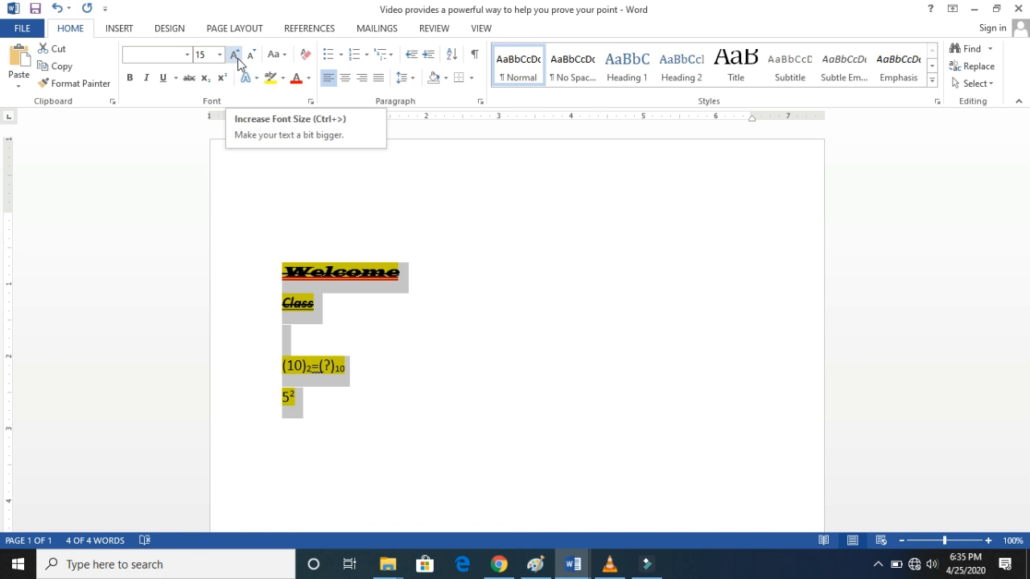
- Change the case of all the selected text to UPPERCASE and deselect it
click(286, 55)
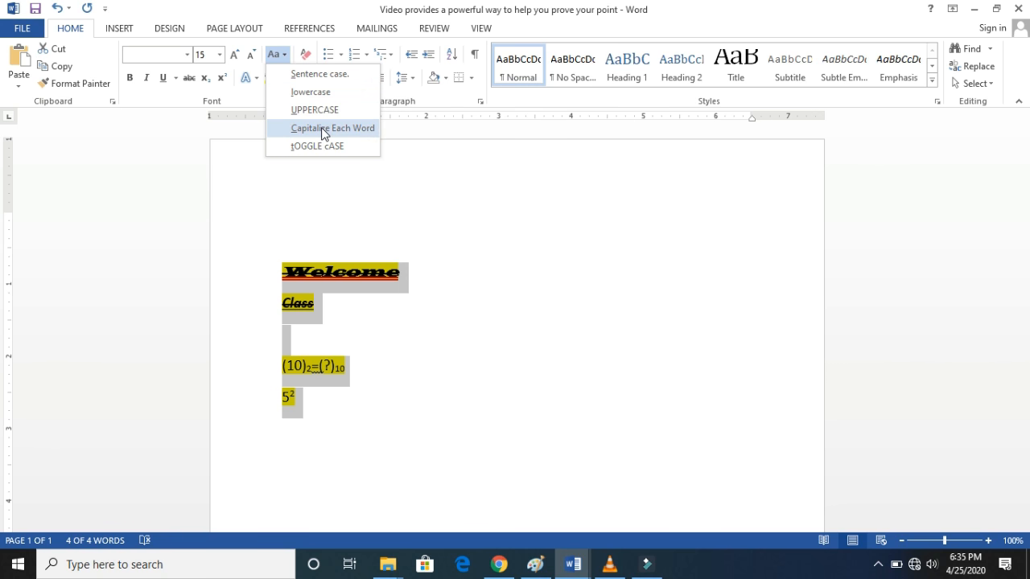
click(312, 164)
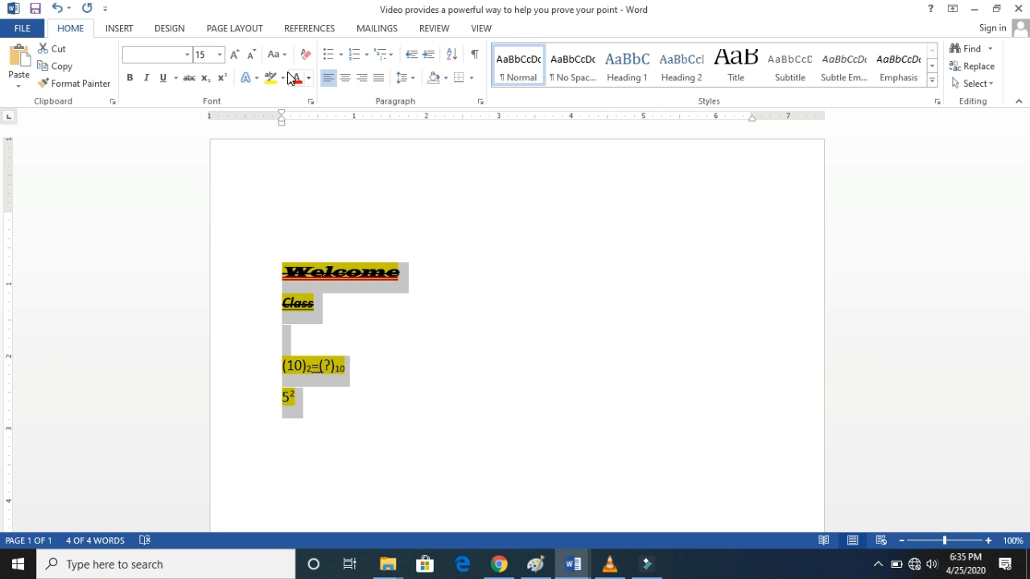
click(273, 56)
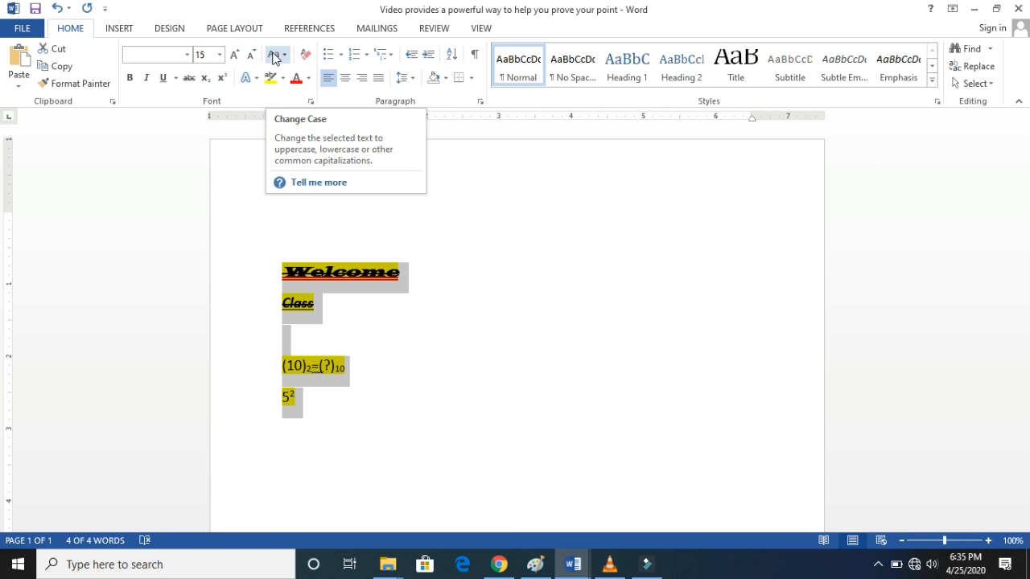
click(274, 56)
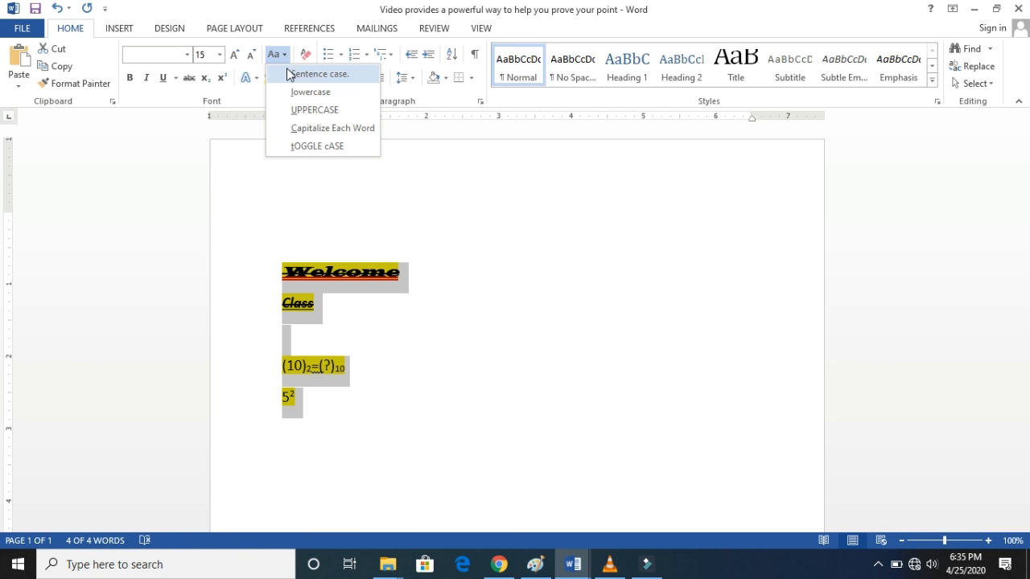
click(290, 111)
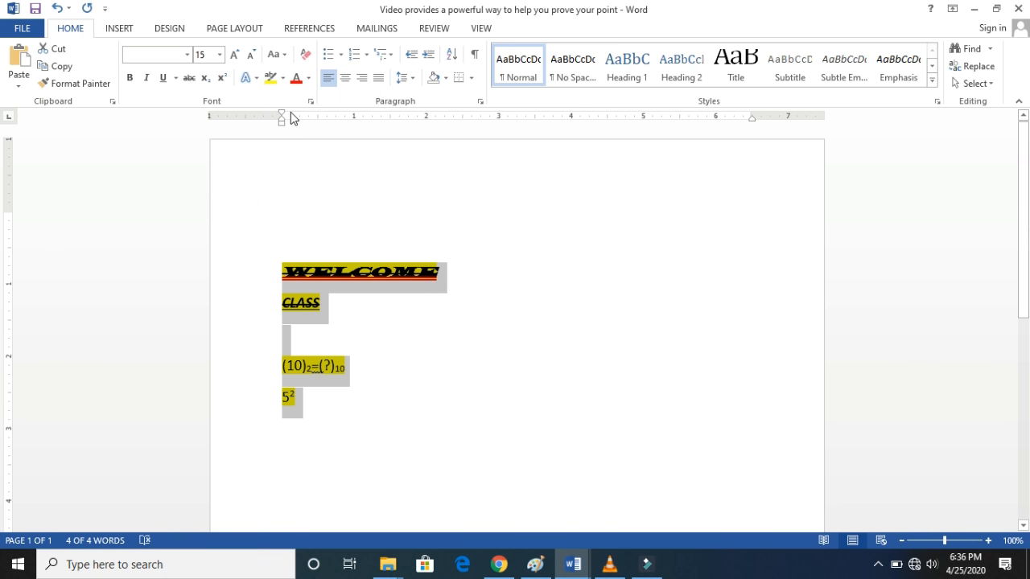
click(359, 314)
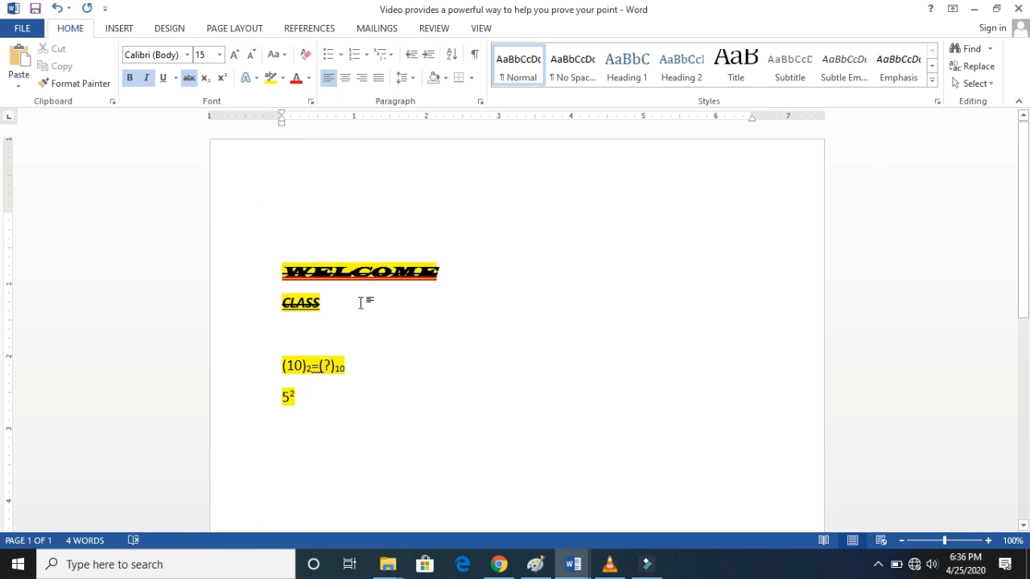
- Set the underline style of the WELCOME and CLASS lines to None
drag(325, 301, 282, 274)
key(Left)
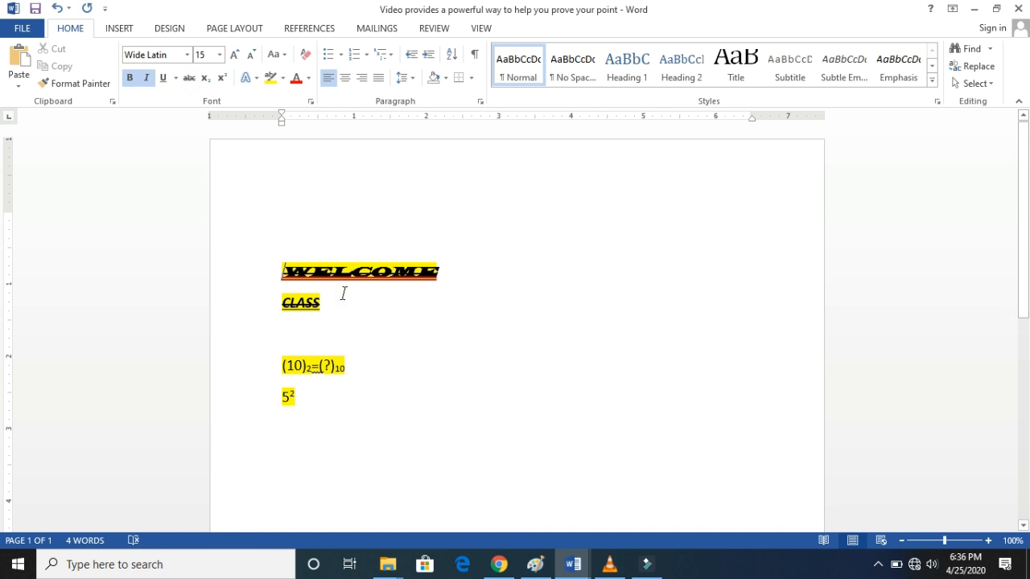
drag(344, 293, 283, 272)
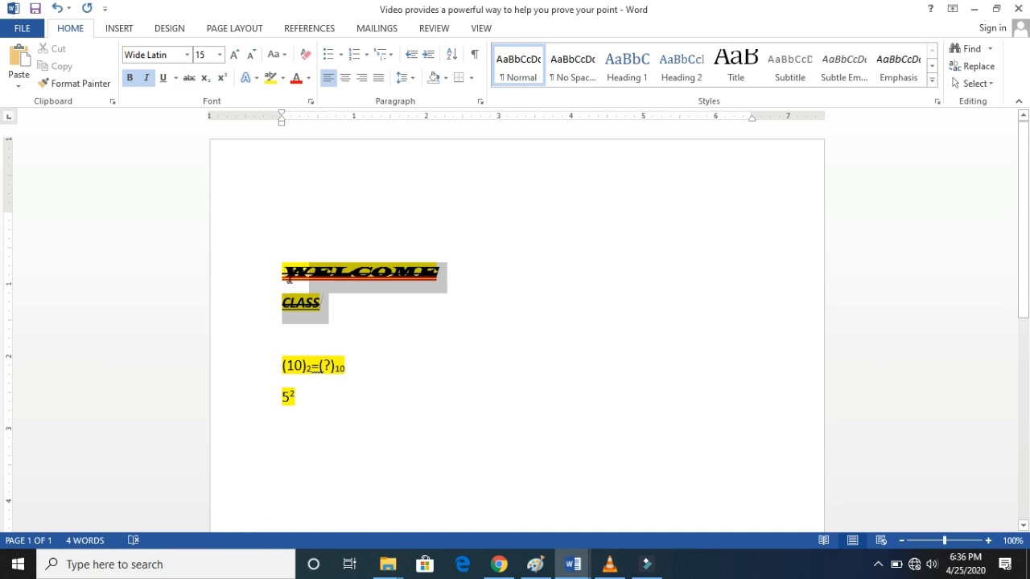
click(176, 78)
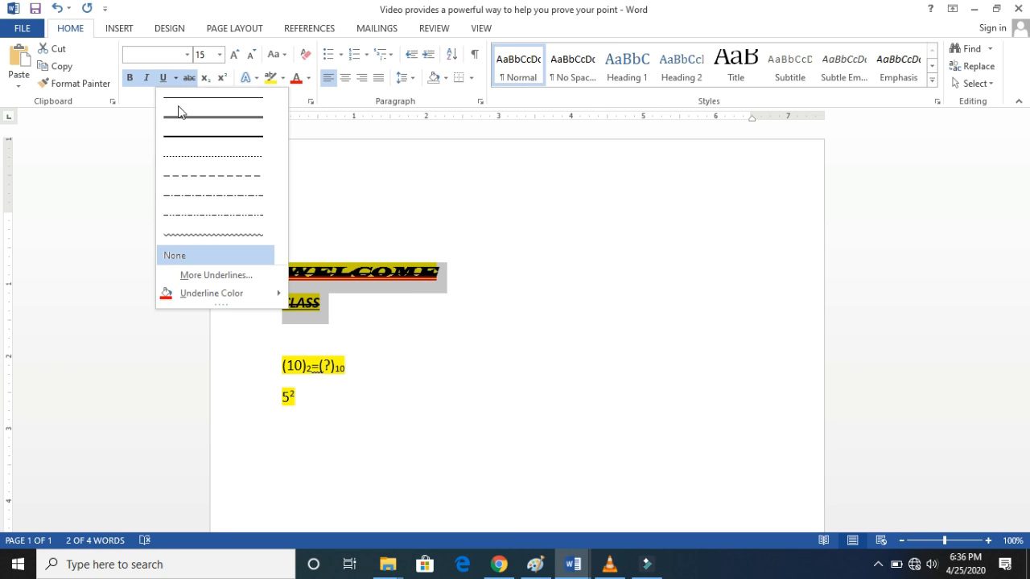
click(197, 256)
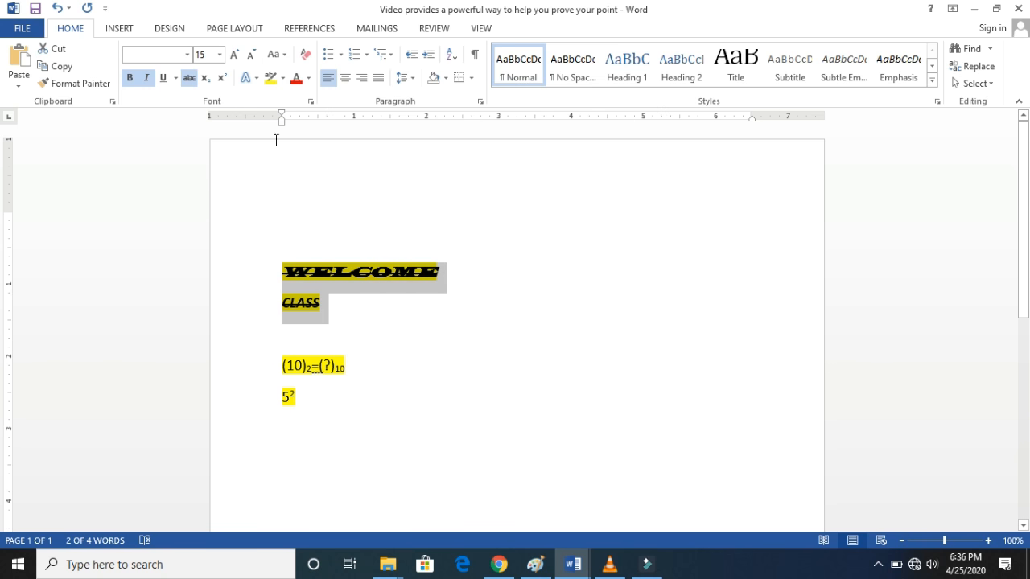
click(340, 310)
- Remove the strikethrough and the yellow highlight from the WELCOME and CLASS lines
drag(324, 300, 282, 269)
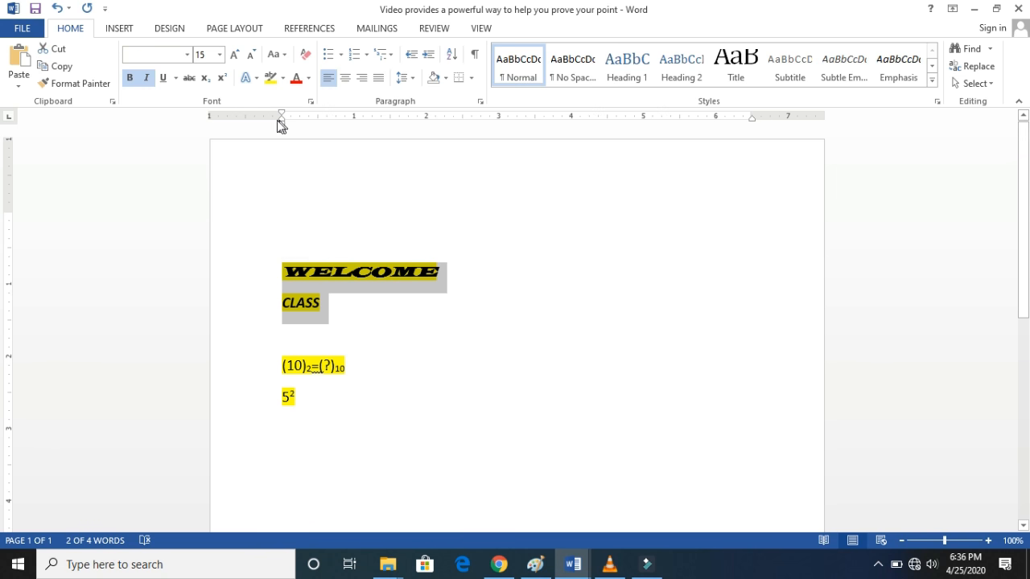
click(282, 78)
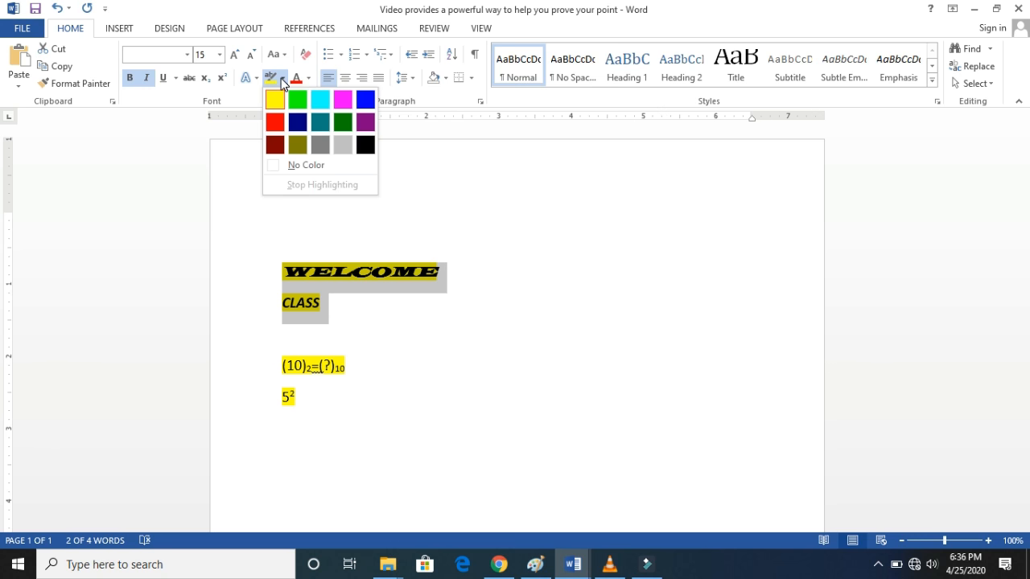
click(297, 165)
click(329, 293)
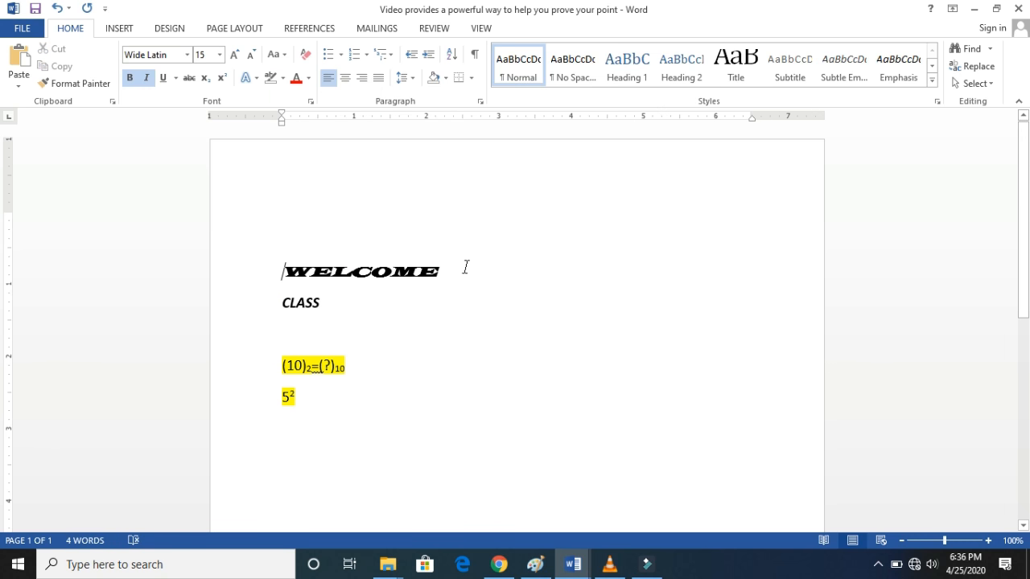
- Cycle the case of the WELCOME line through lowercase and UPPERCASE, ending with Capitalize Each Word
drag(465, 268, 281, 268)
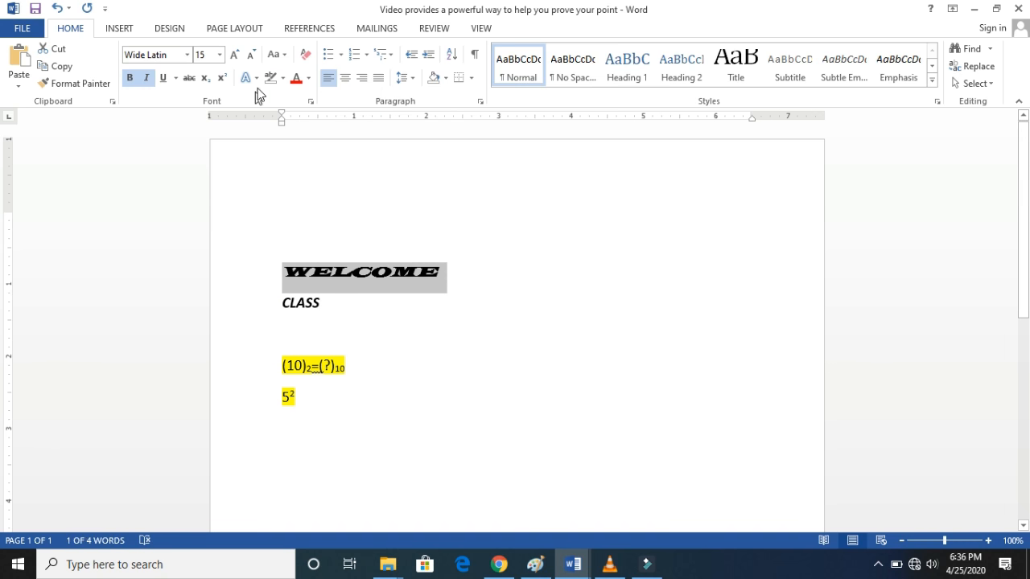
click(284, 56)
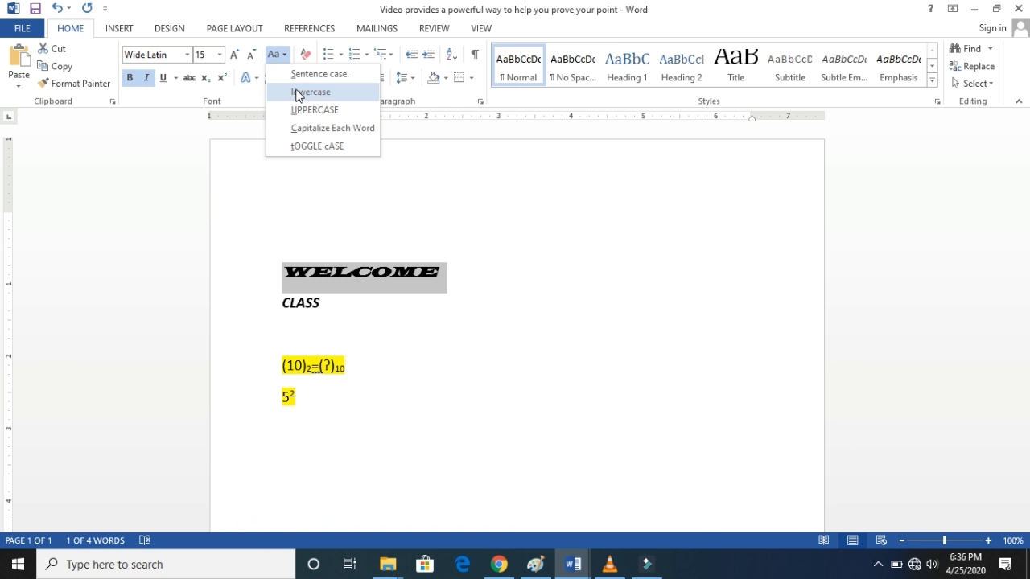
click(298, 93)
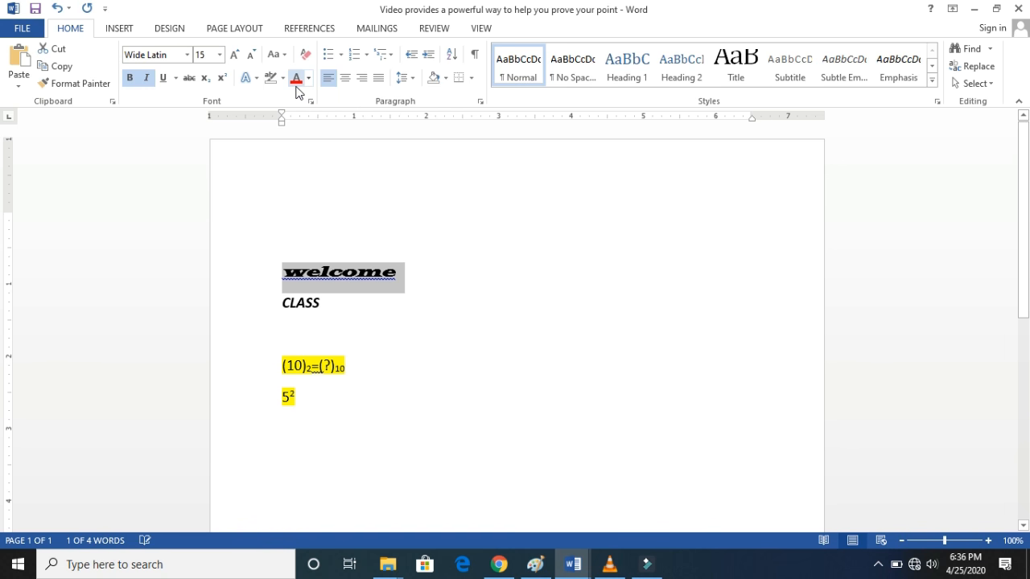
click(282, 54)
click(307, 109)
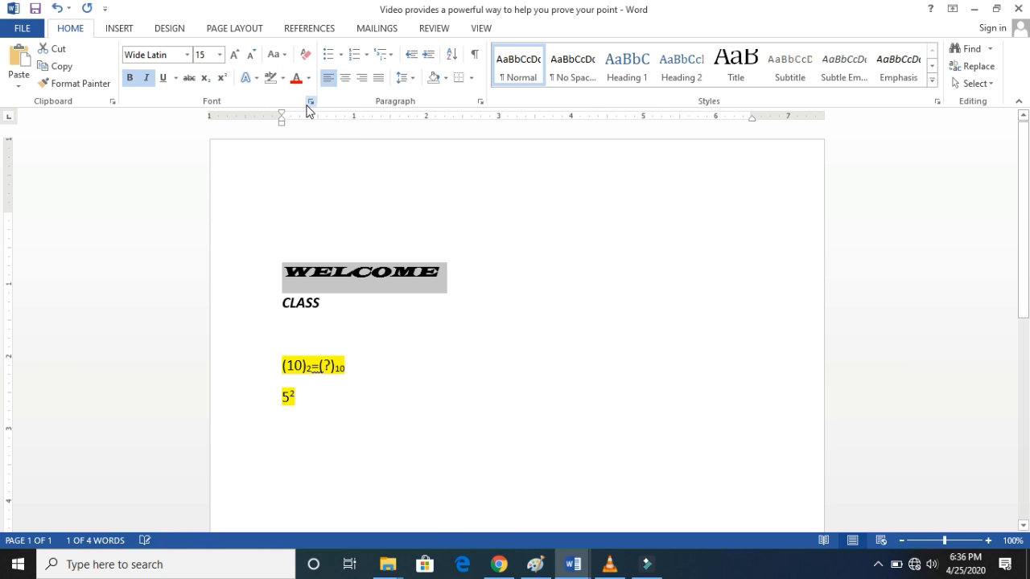
click(285, 56)
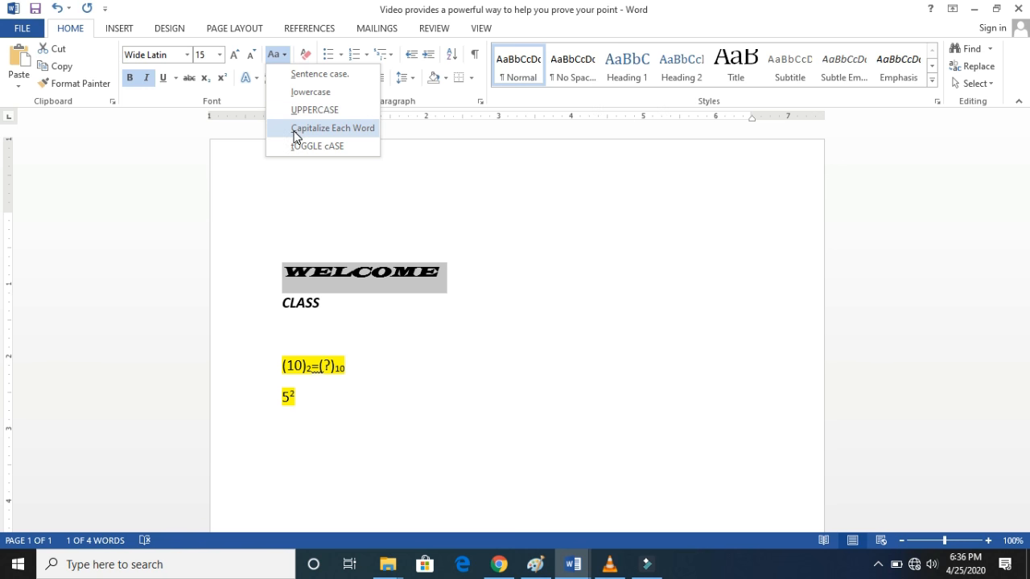
click(295, 135)
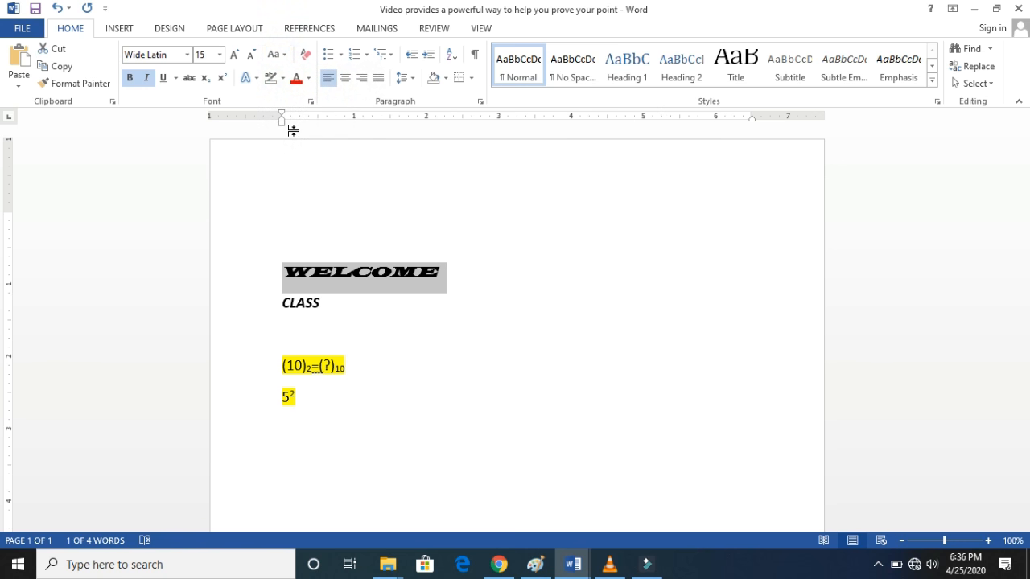
- Extend the first line to read "Welcome to my channel Learn Modern Tech"
click(408, 271)
text(to)
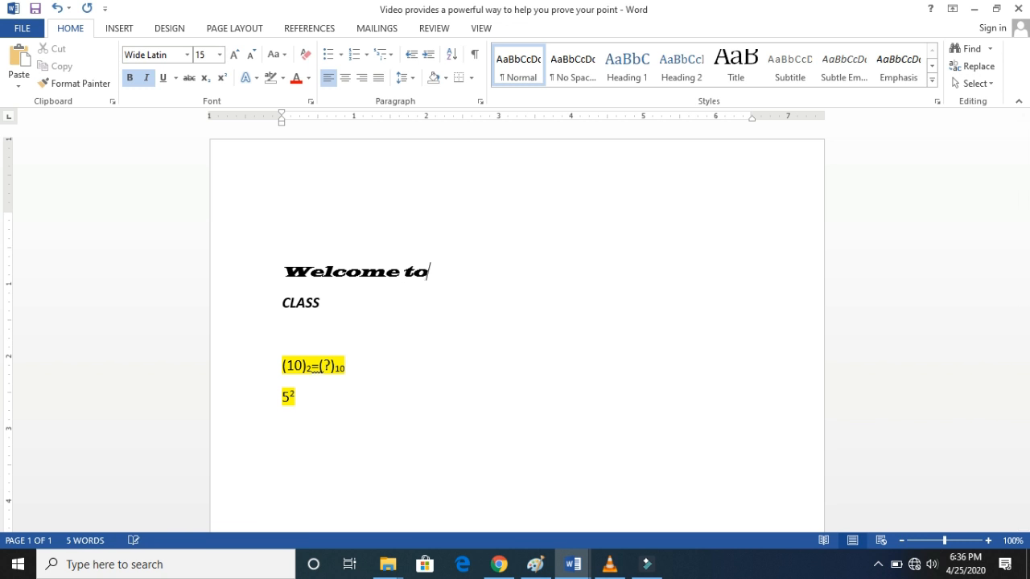
text( my ch)
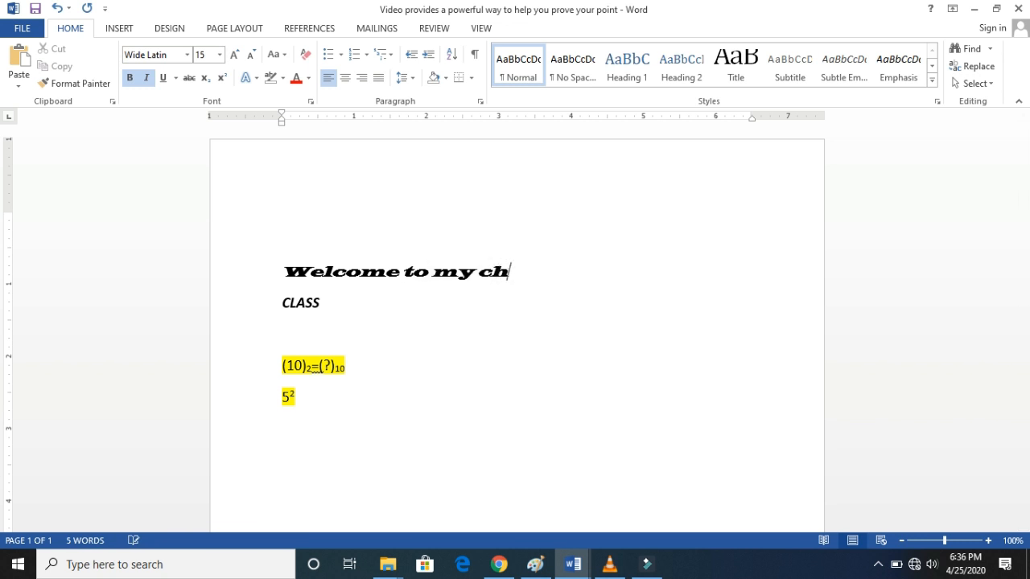
text(annel )
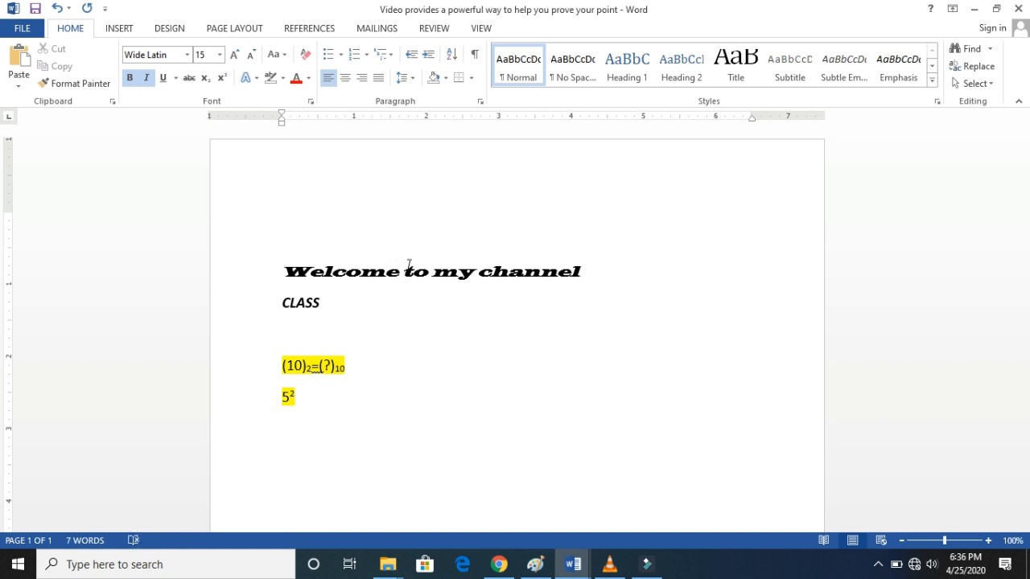
text(Learn)
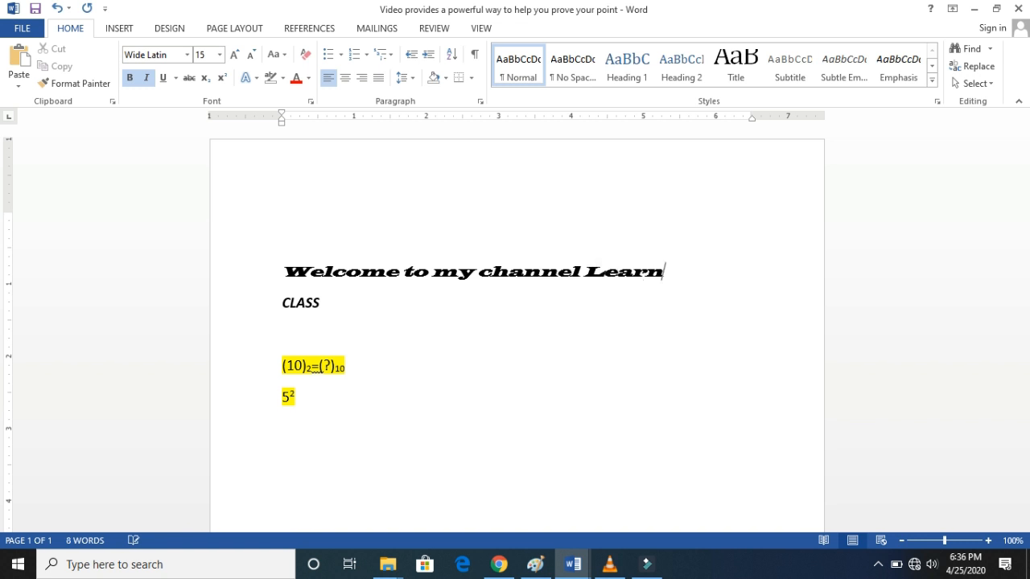
text( Moder)
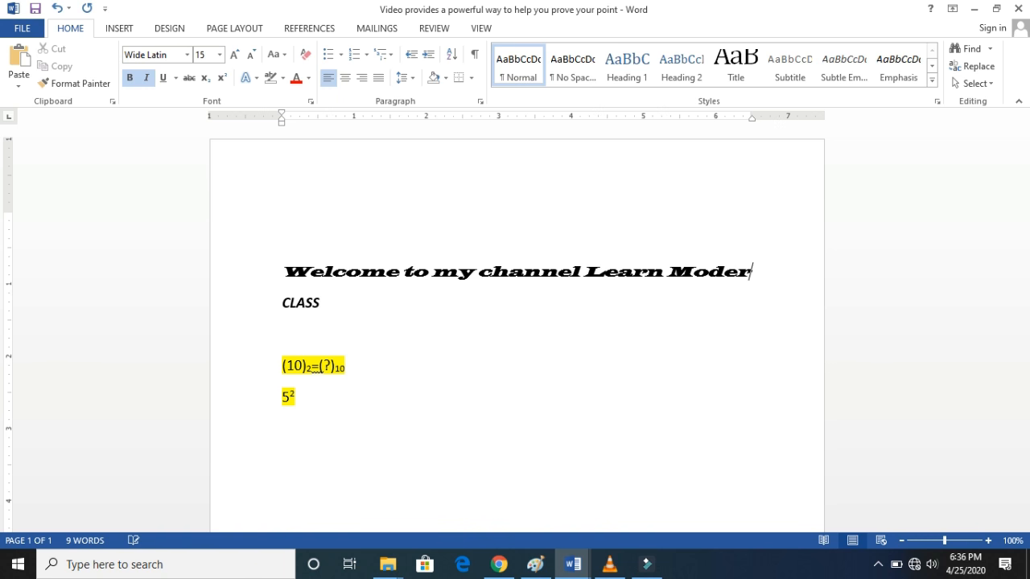
text(n )
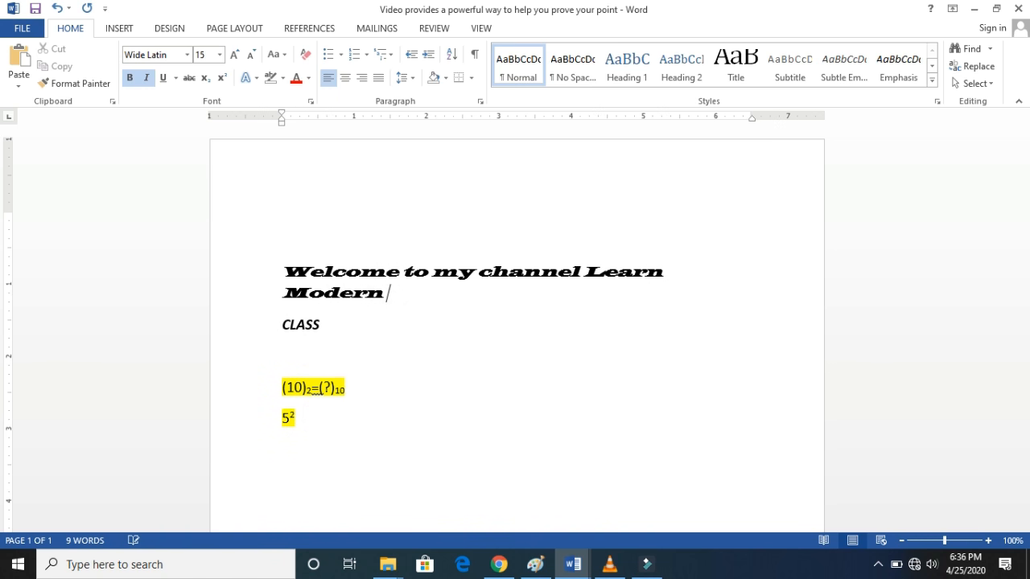
text(Tech)
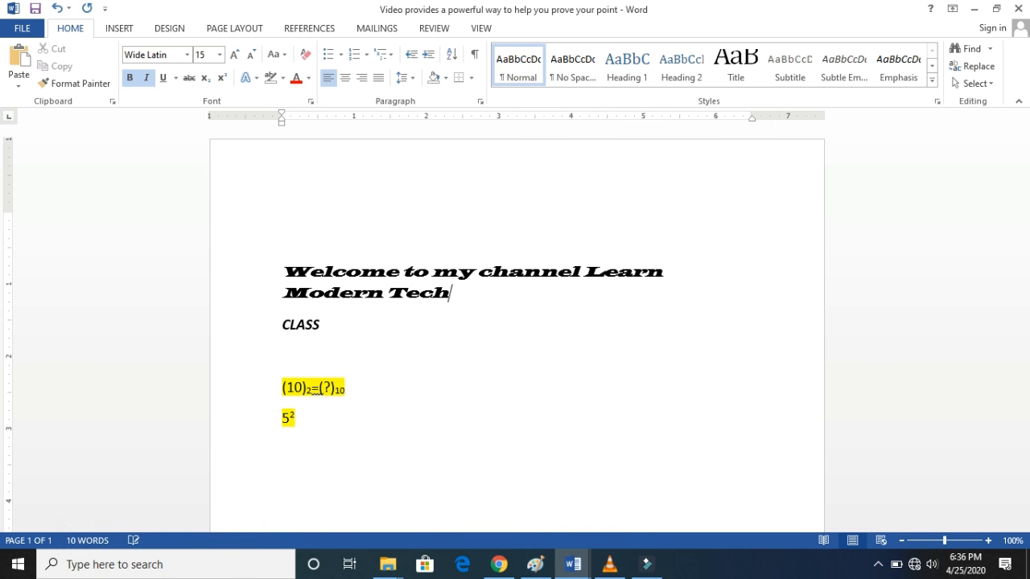
- Select the whole "Welcome to my channel Learn Modern Tech" text
drag(468, 300, 308, 255)
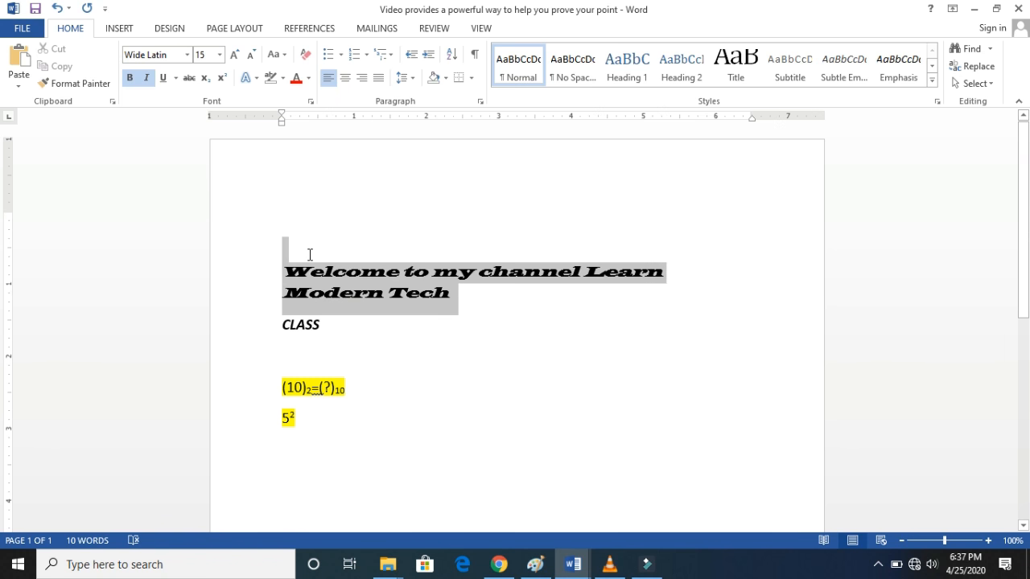
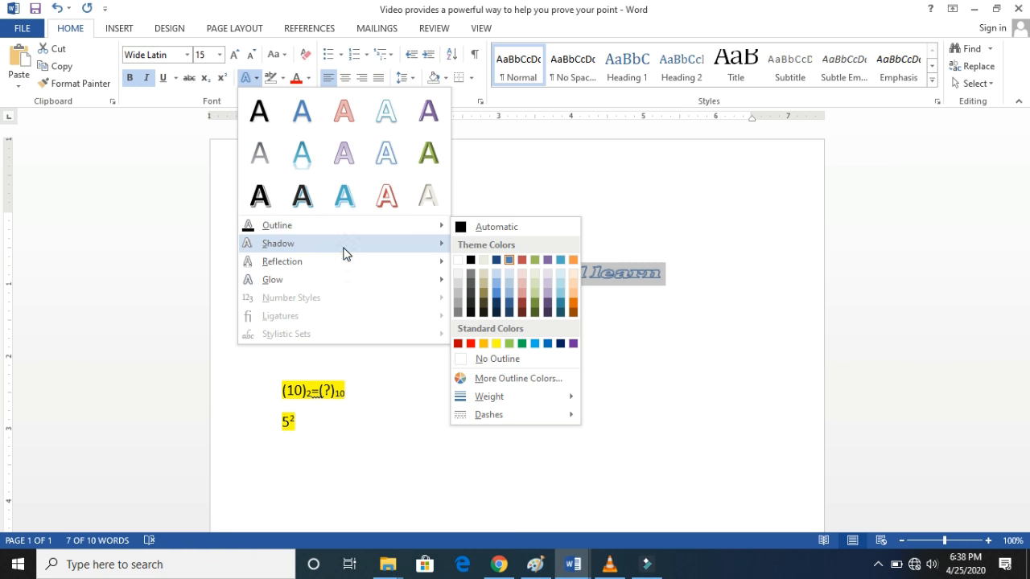
- Give the "welcome to my channel learn modern tech" text a standard red outline and deselect it
mouse_move(346, 230)
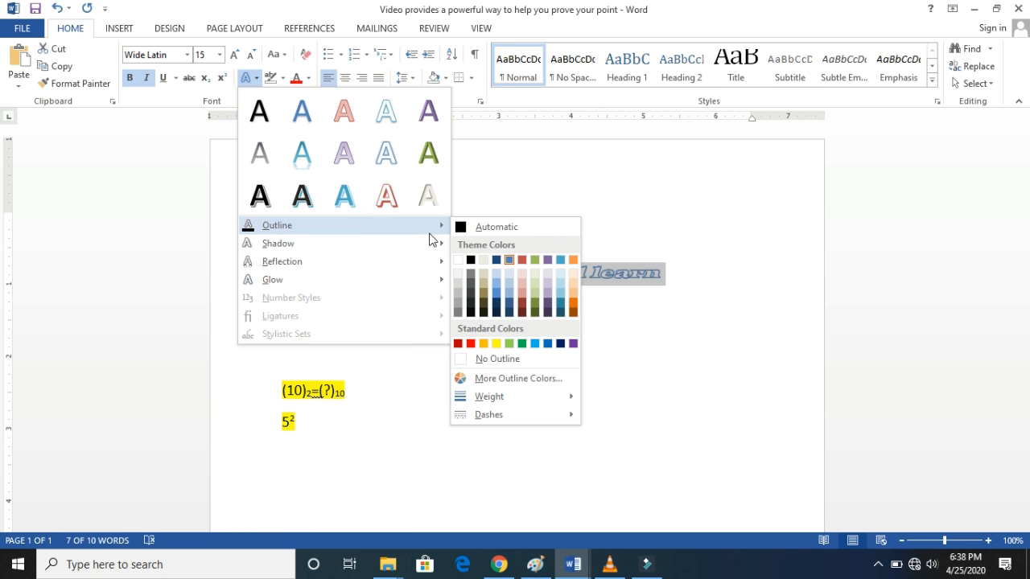
click(472, 345)
click(472, 348)
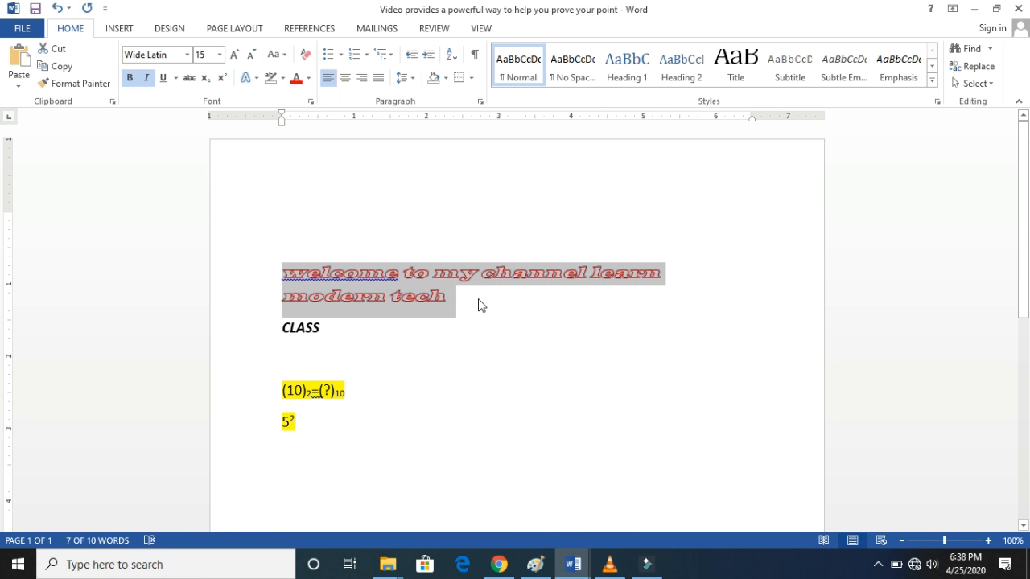
click(478, 305)
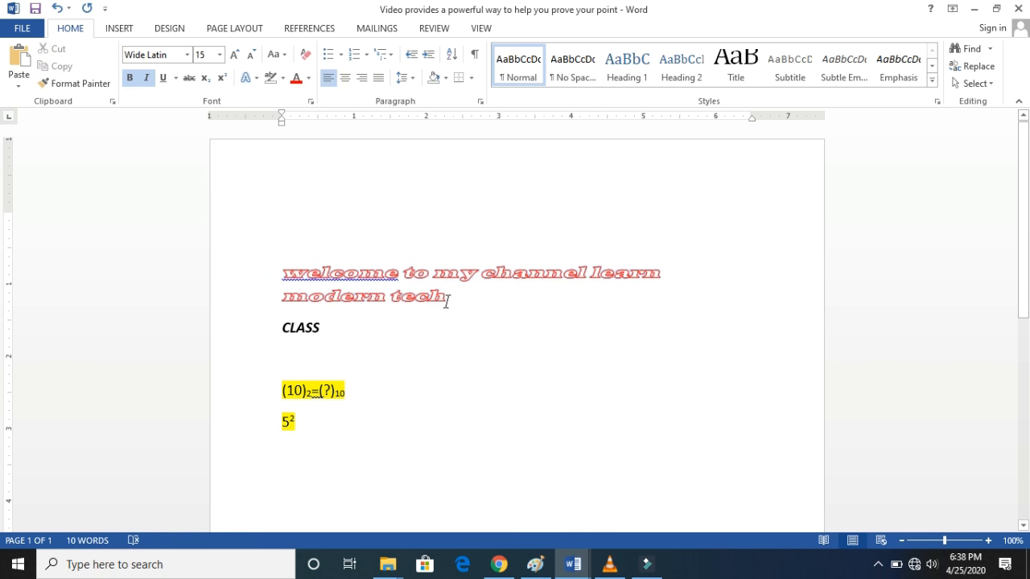
- Set the font color of the "welcome to my channel learn modern tech" text to standard yellow
triple_click(343, 271)
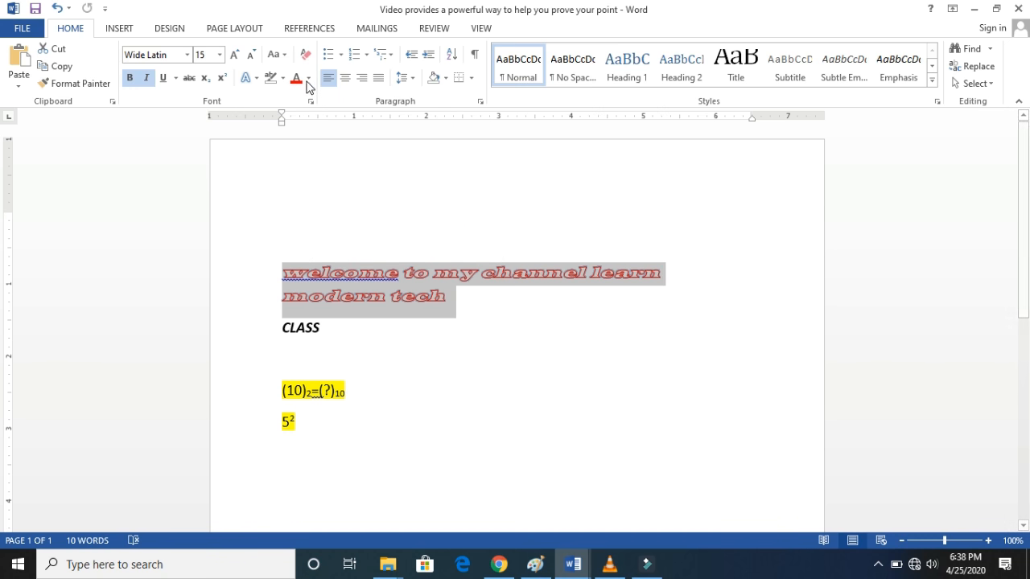
click(455, 311)
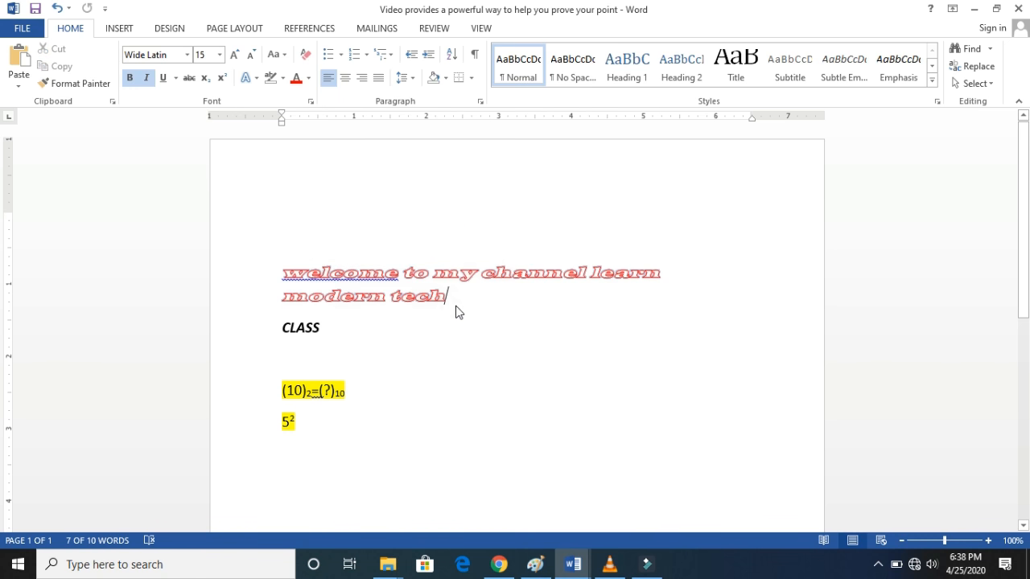
drag(456, 311, 312, 257)
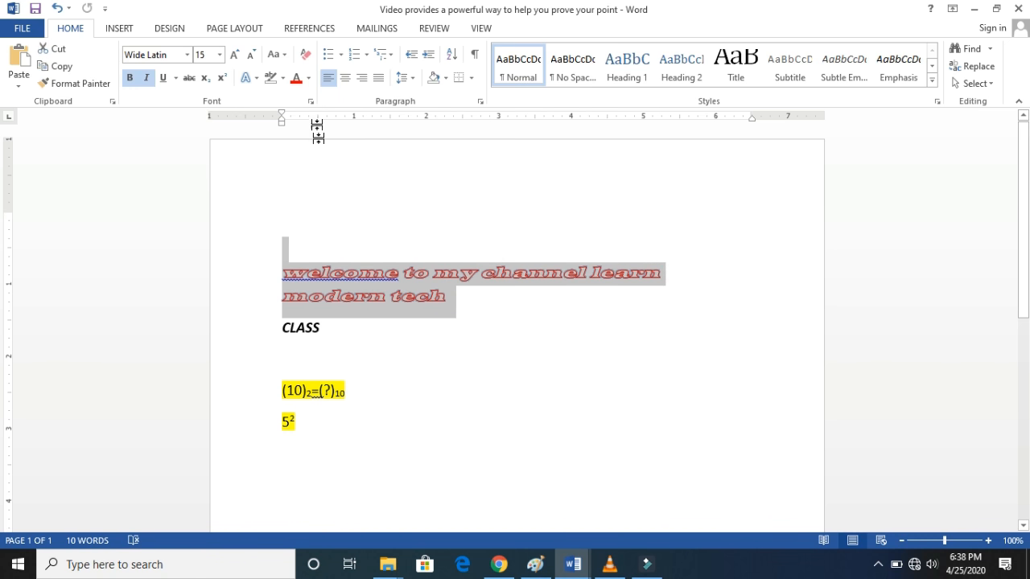
click(310, 78)
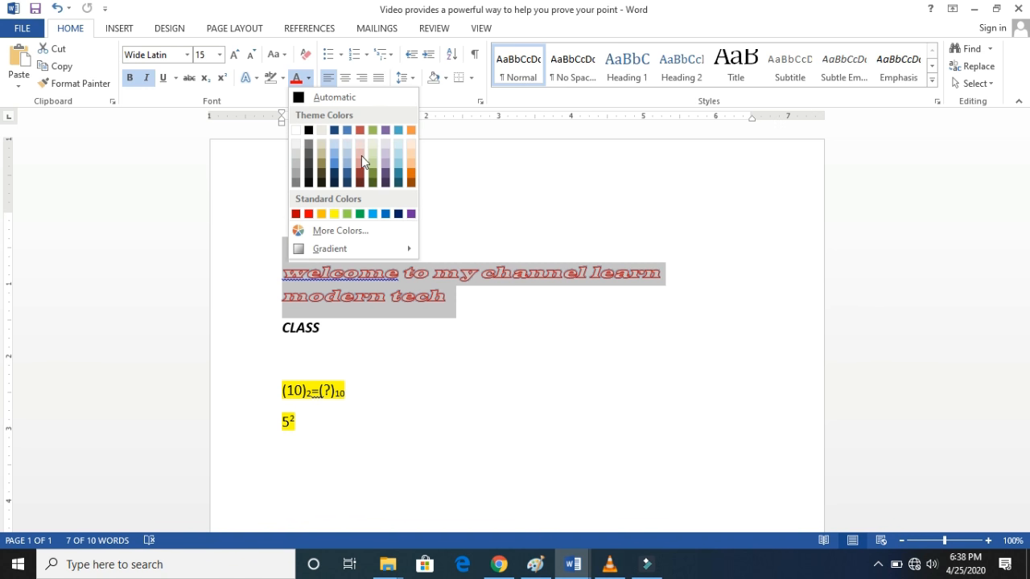
click(337, 215)
triple_click(453, 275)
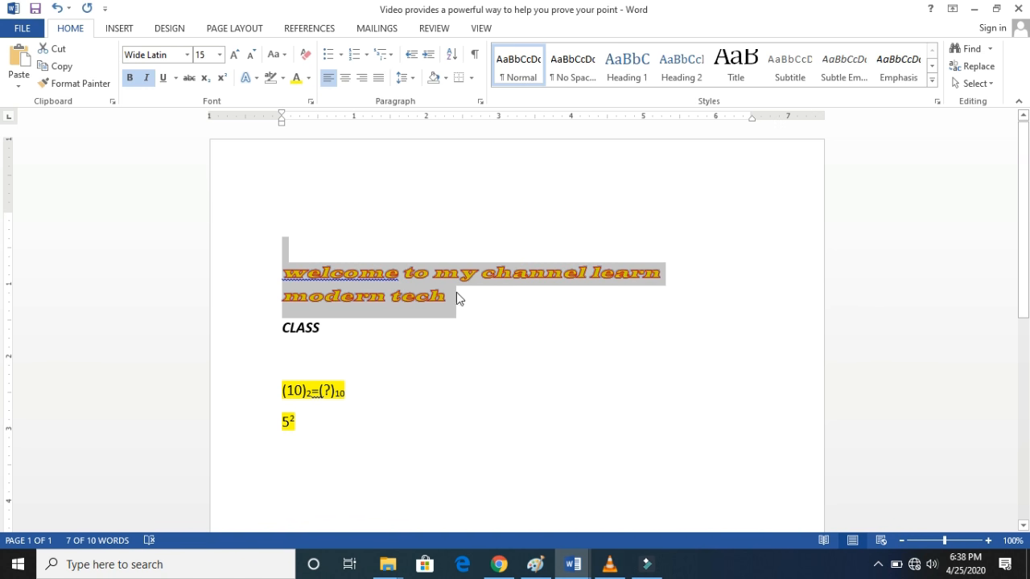
- Reapply the standard red outline to the yellow "welcome to my channel learn modern tech" text
drag(454, 292, 314, 270)
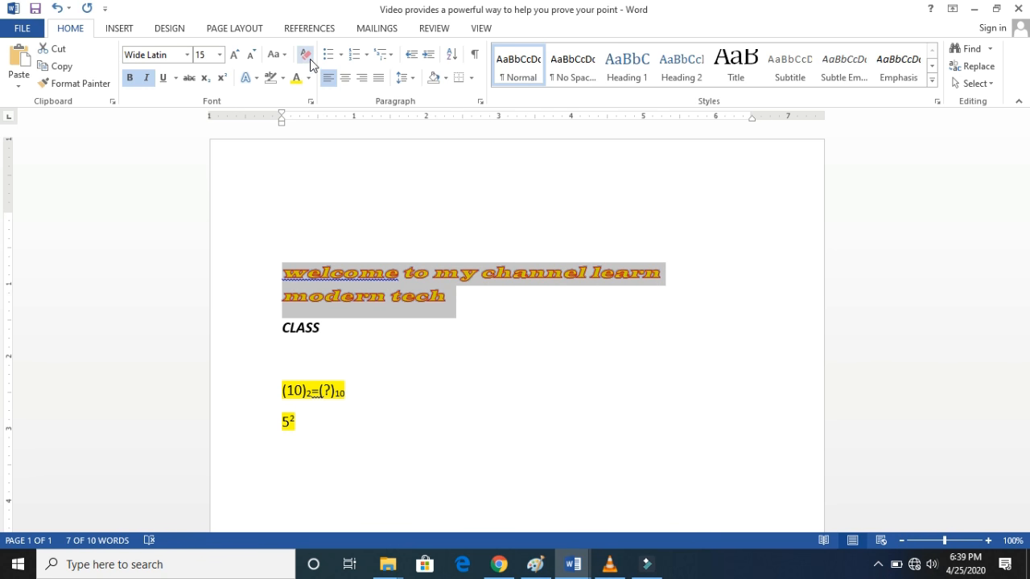
click(251, 80)
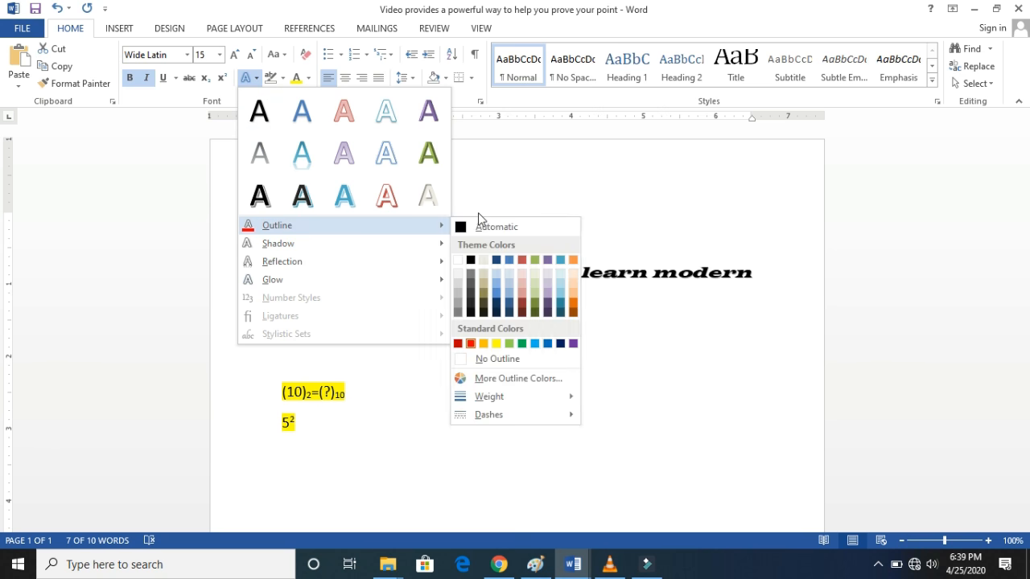
mouse_move(427, 225)
click(631, 294)
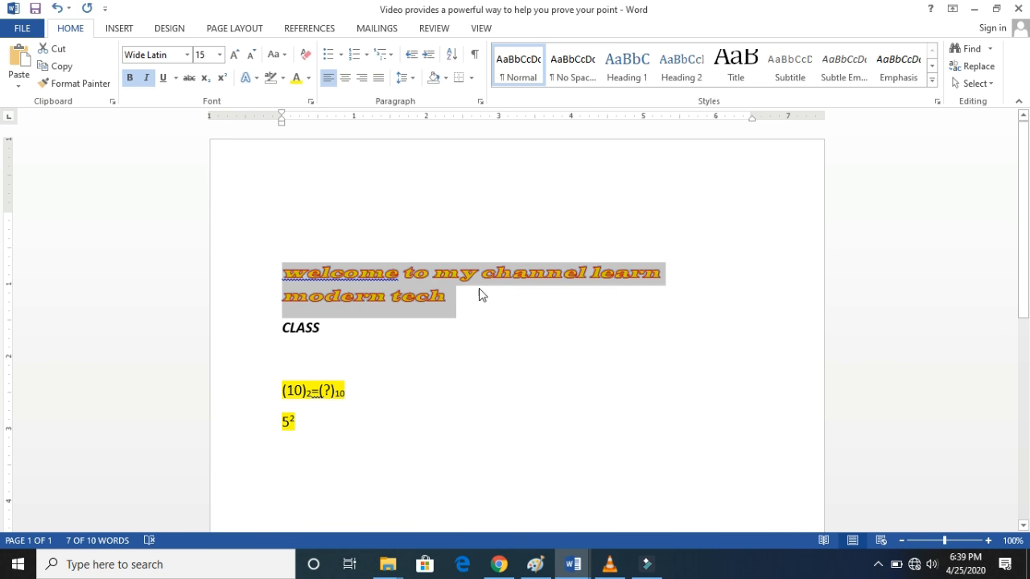
click(257, 84)
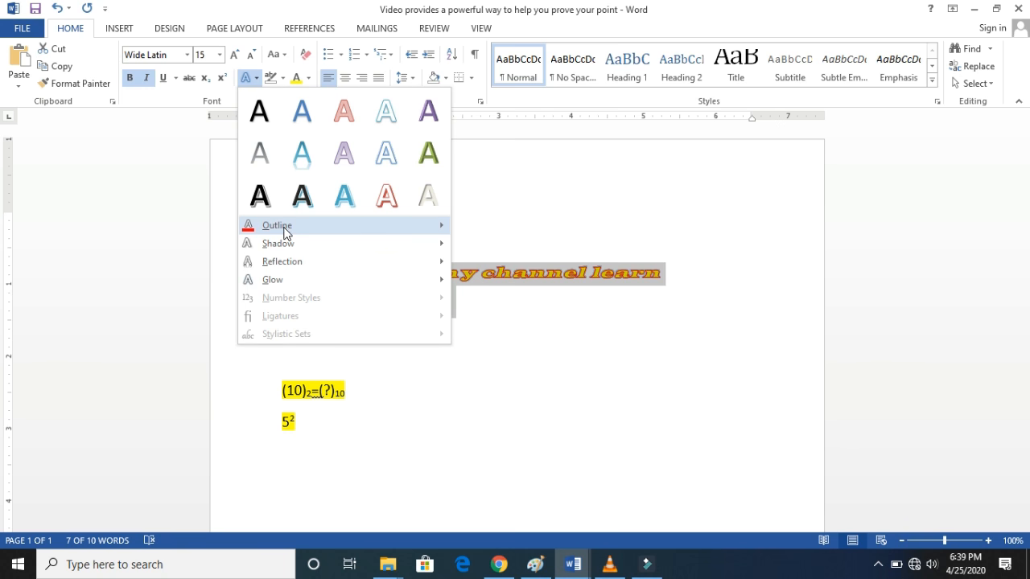
mouse_move(283, 233)
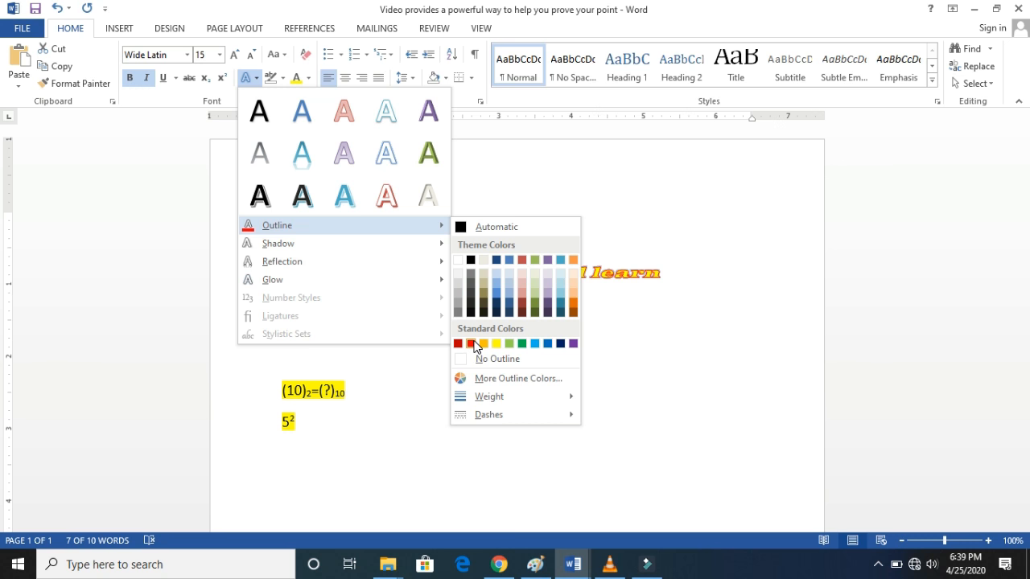
click(472, 343)
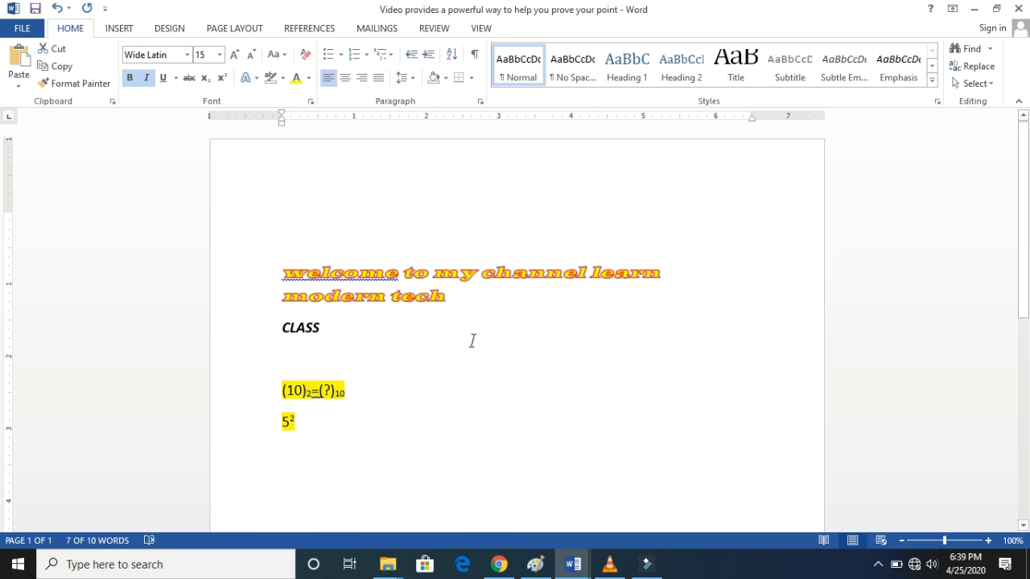
click(461, 290)
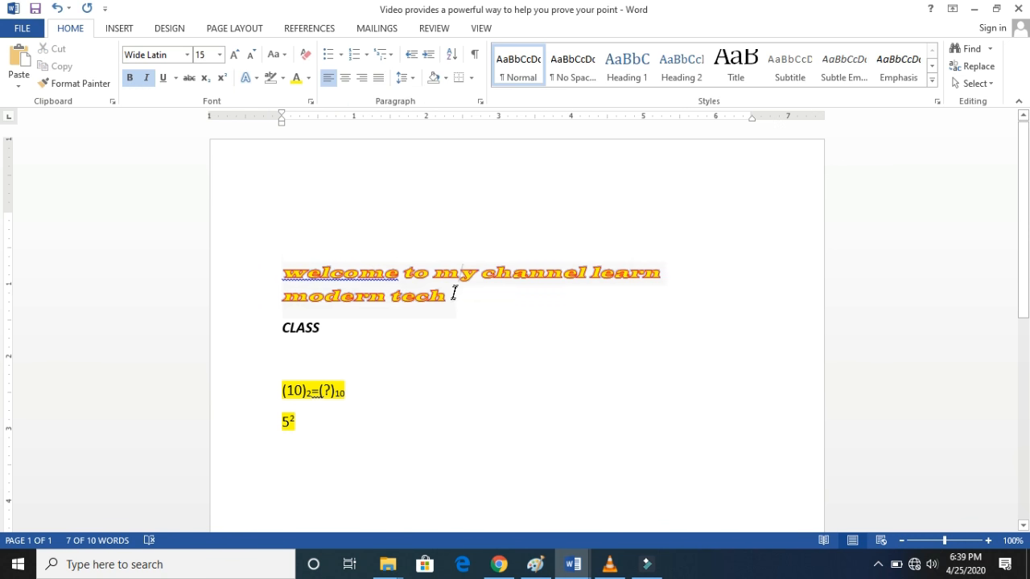
- Change the outline color of the "welcome to my channel learn modern tech" text to standard light green
triple_click(352, 269)
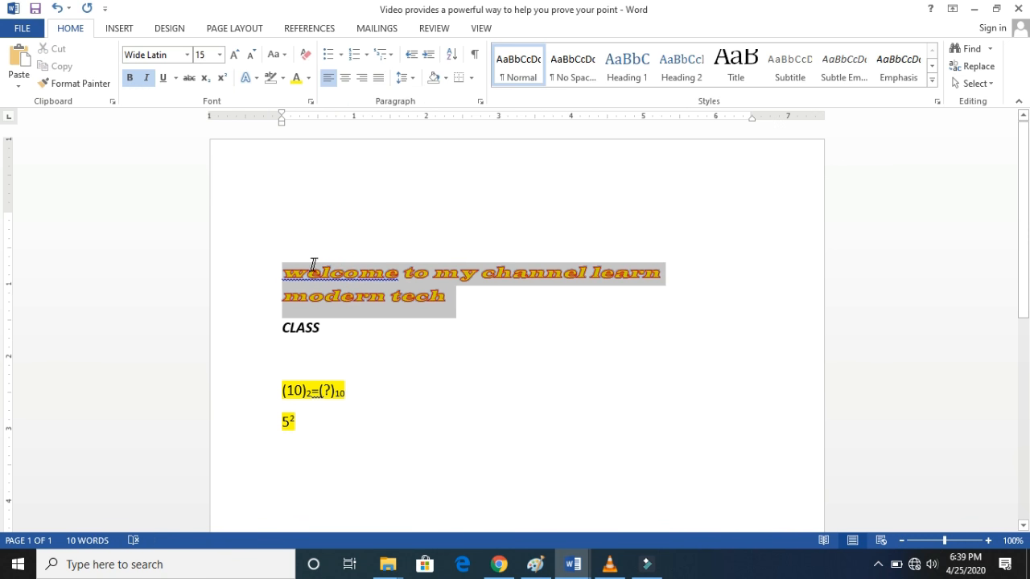
click(256, 79)
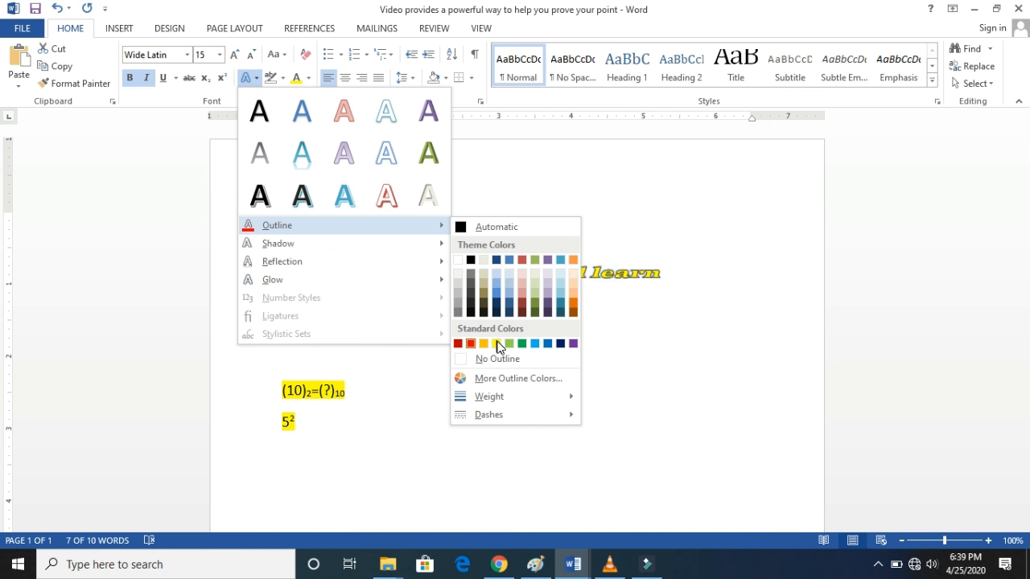
click(508, 343)
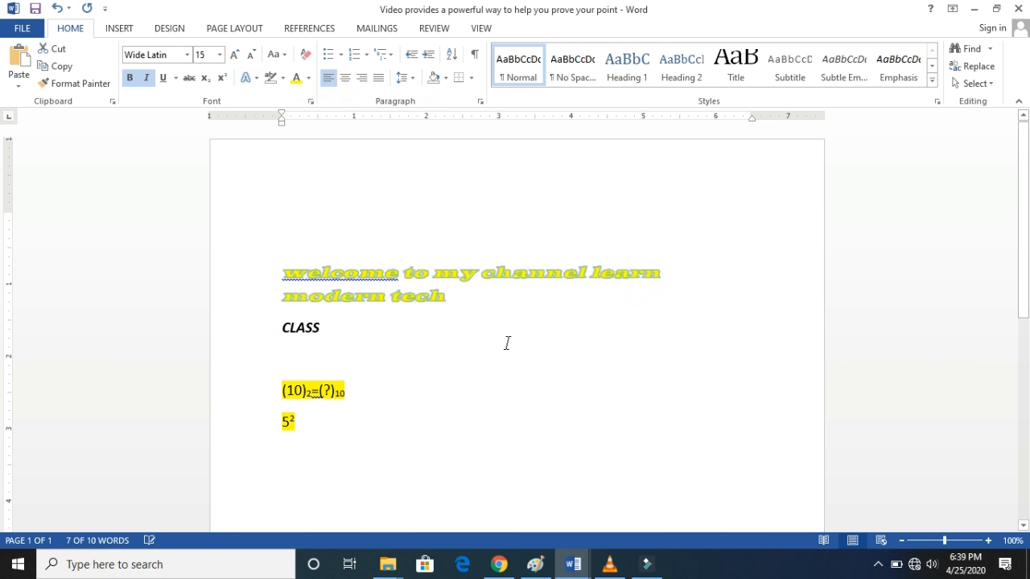
click(520, 329)
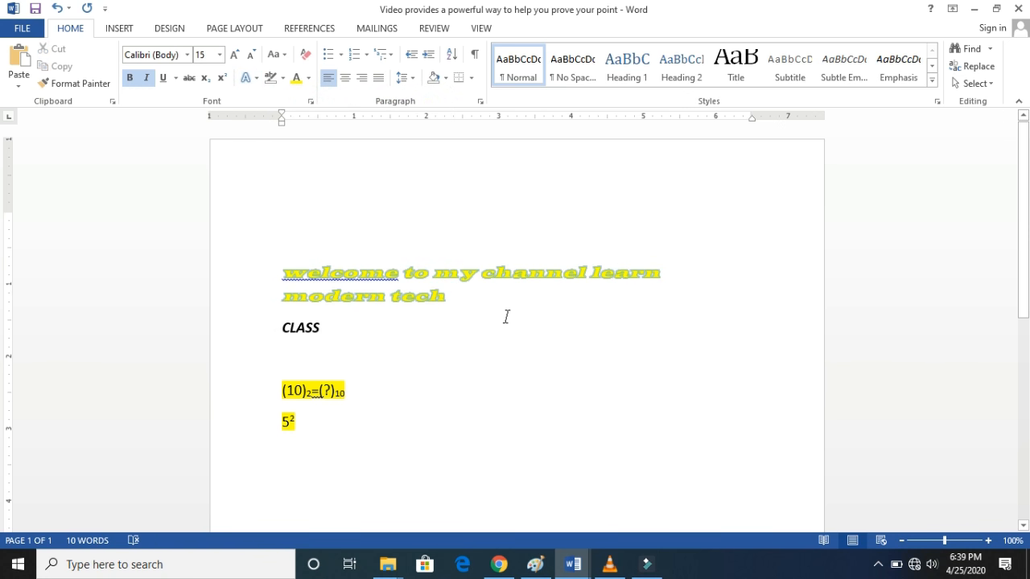
- Switch the outline color of the "welcome to my channel learn modern tech" text back to standard red
triple_click(372, 282)
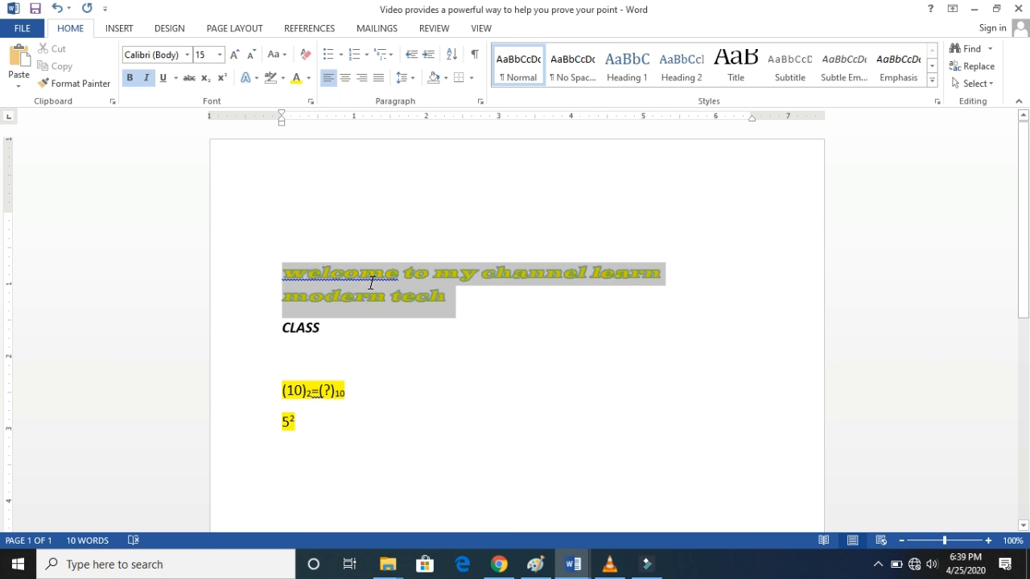
click(250, 77)
mouse_move(293, 224)
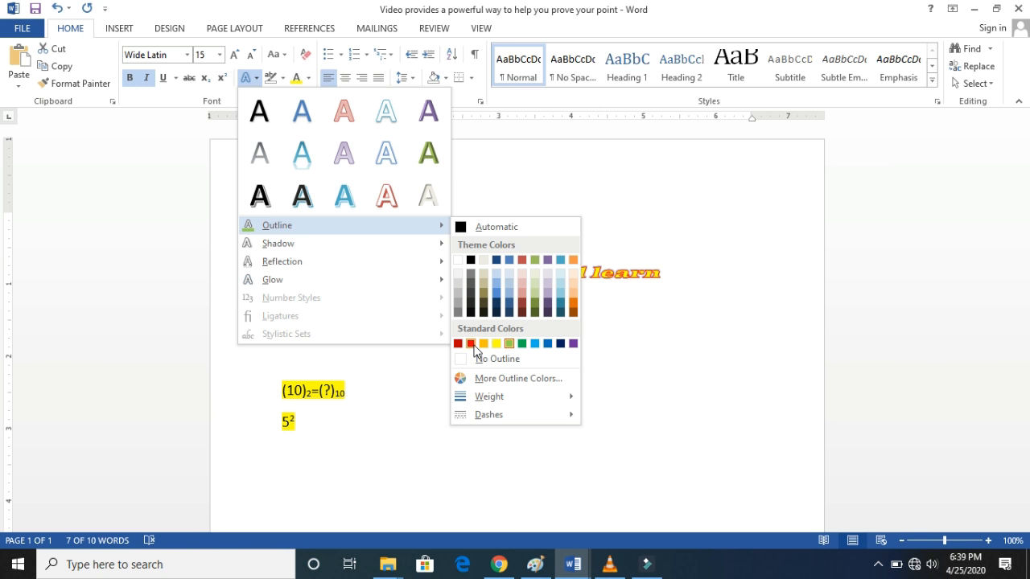
click(473, 344)
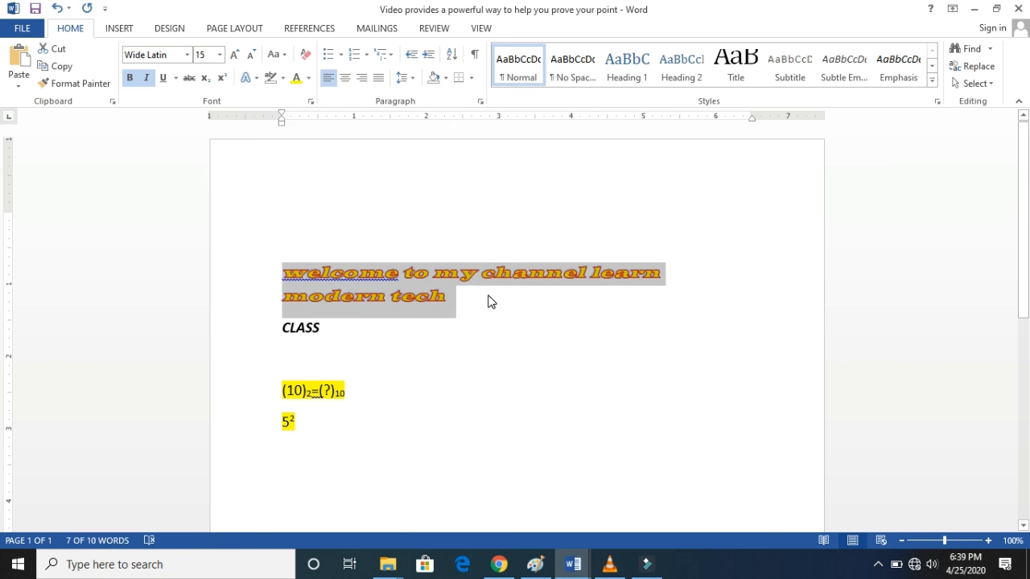
click(491, 301)
- Apply the first Perspective shadow preset to the "welcome to my channel learn modern tech" text
drag(450, 300, 276, 272)
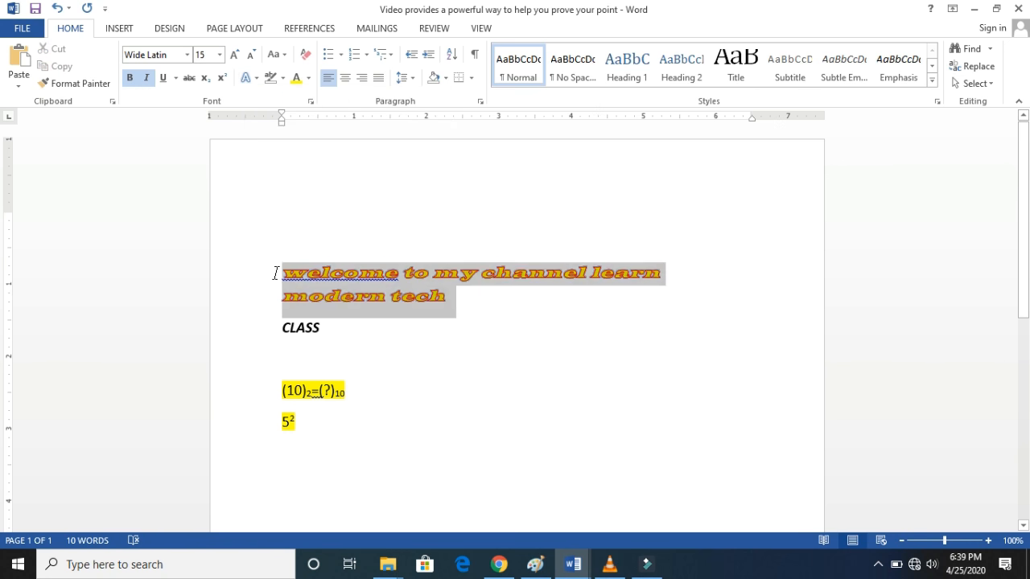
click(256, 78)
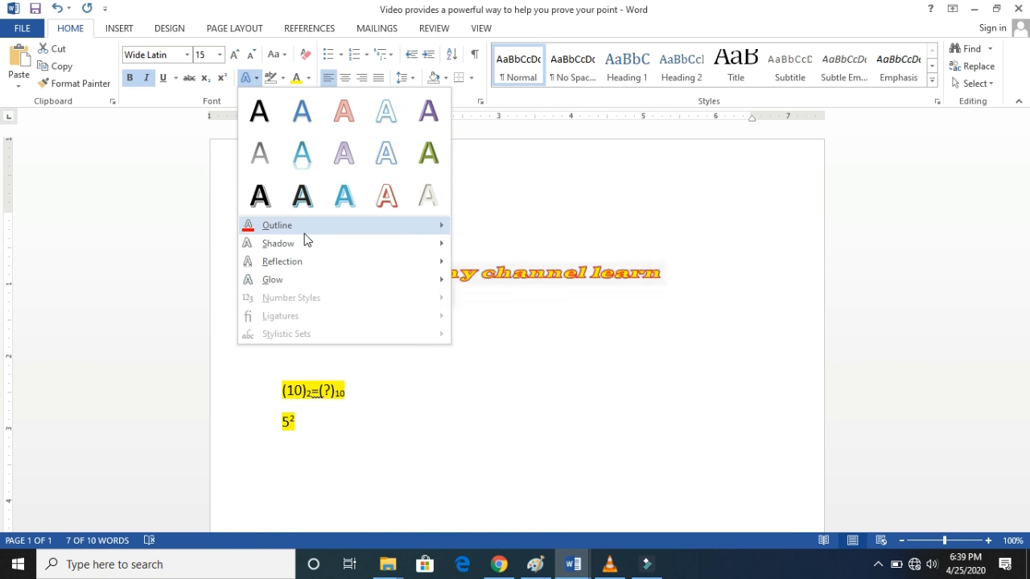
mouse_move(309, 253)
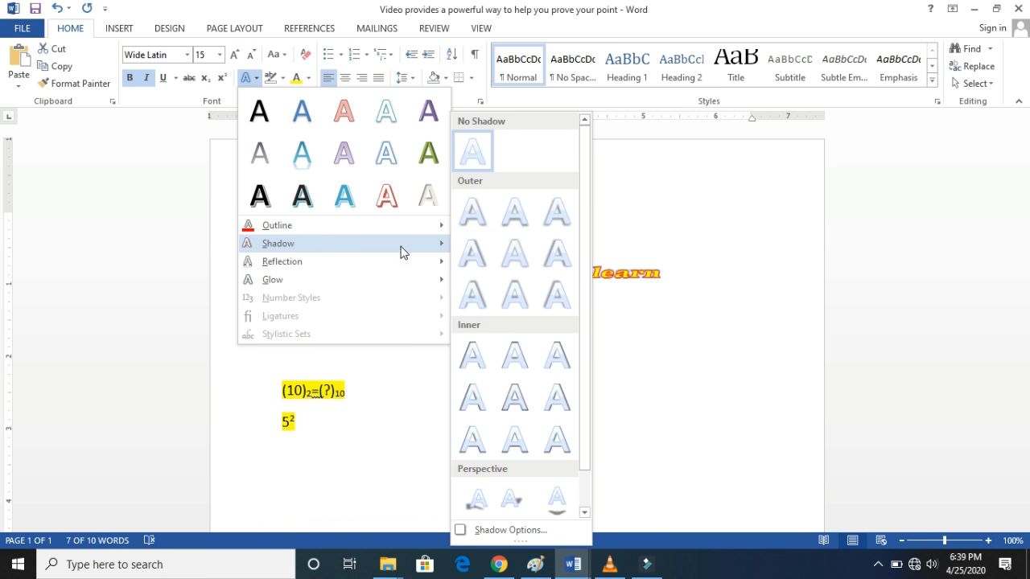
mouse_move(405, 231)
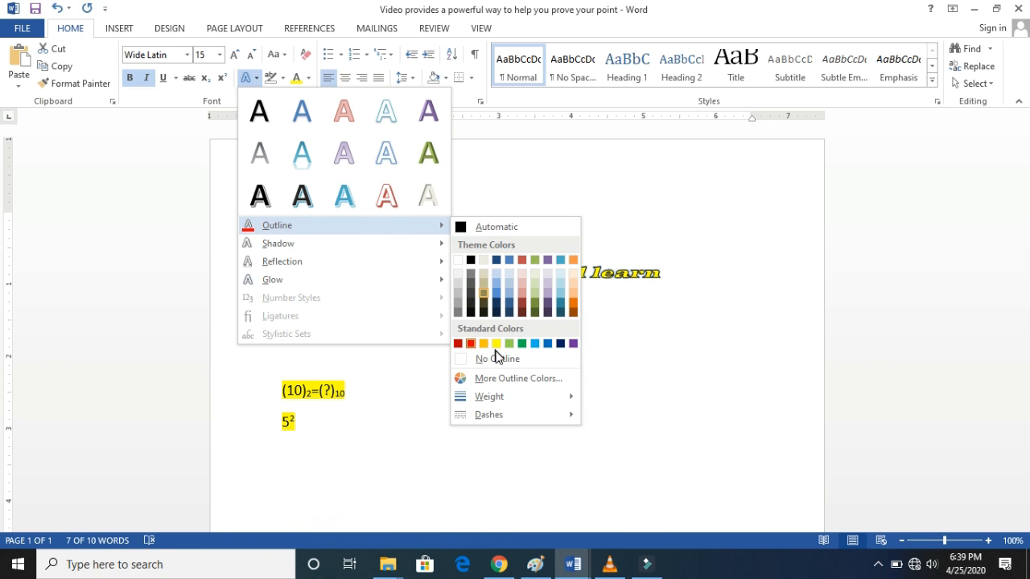
mouse_move(493, 400)
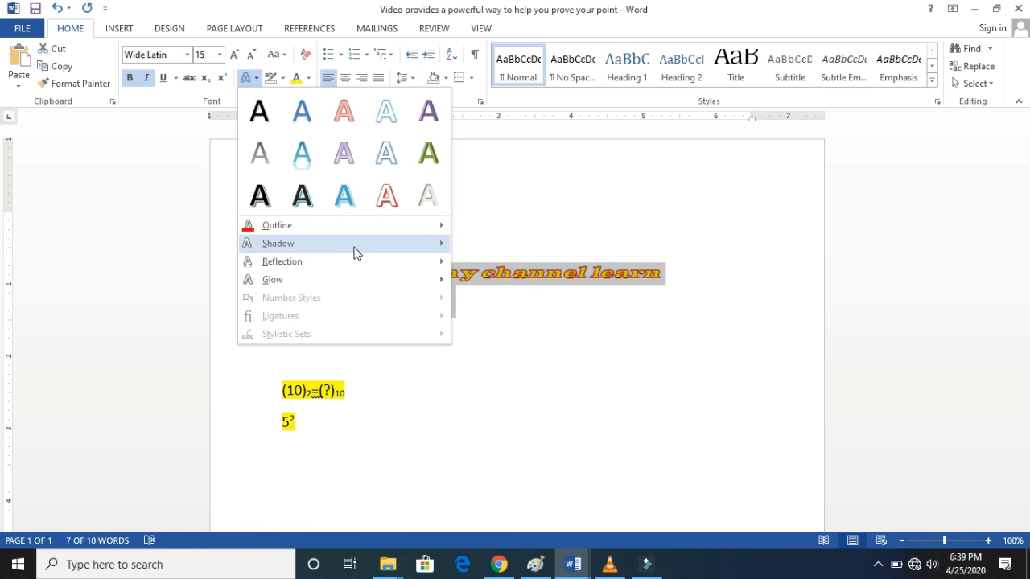
mouse_move(359, 254)
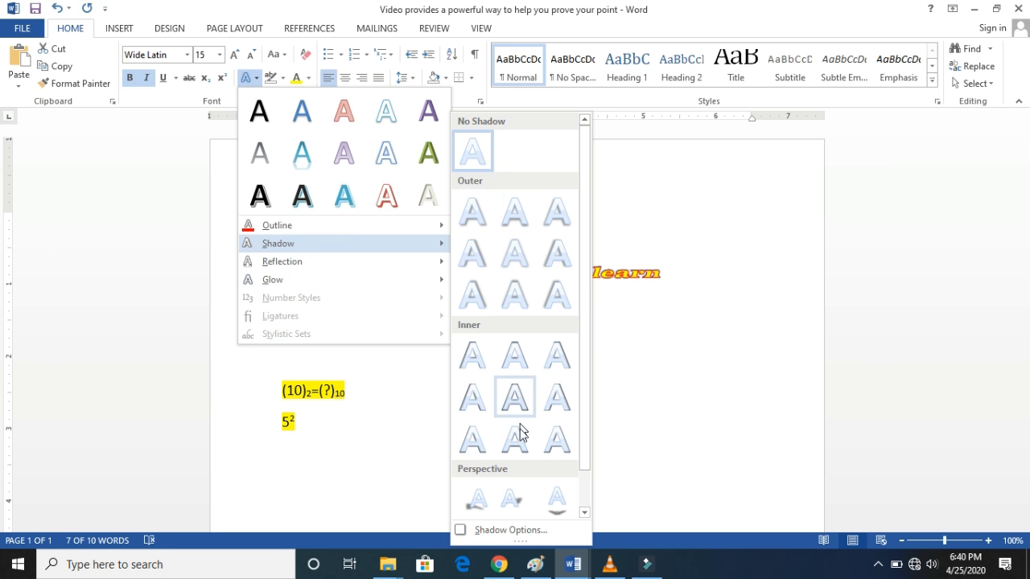
drag(588, 352, 584, 428)
click(479, 470)
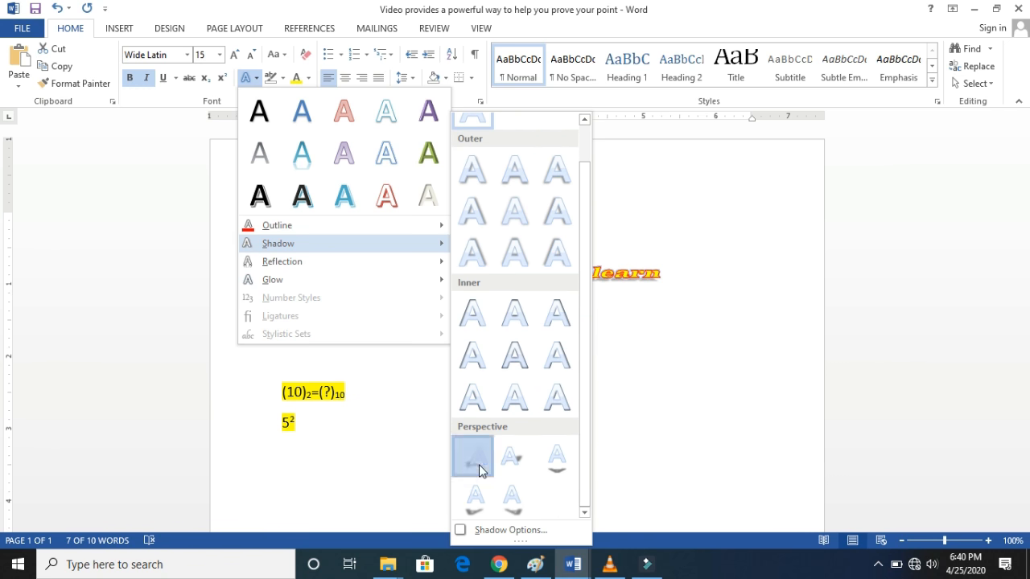
click(402, 352)
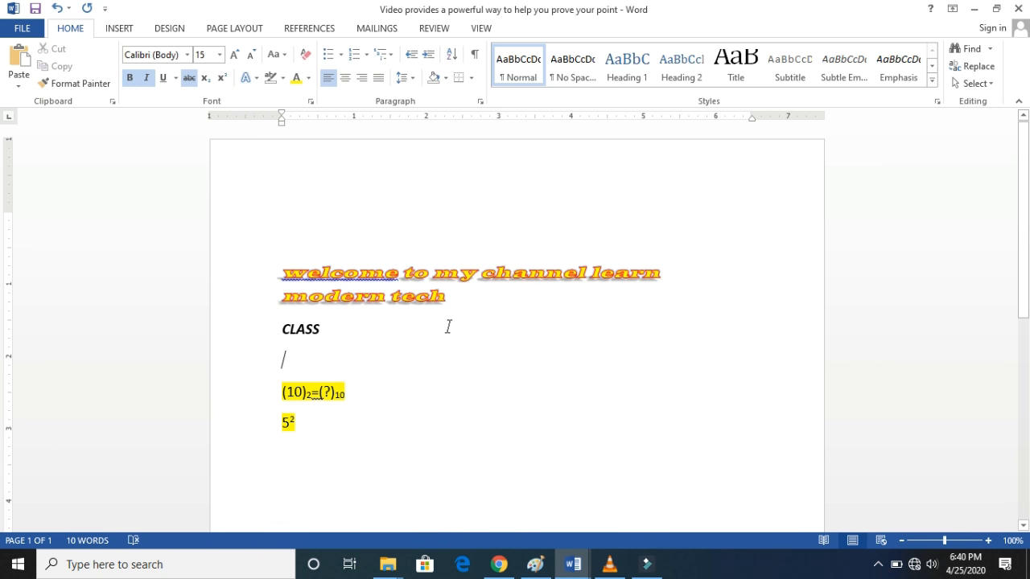
- Change the shadow of the "welcome to my channel learn modern tech" text to the third Perspective preset, which falls below the letters
drag(460, 296, 281, 272)
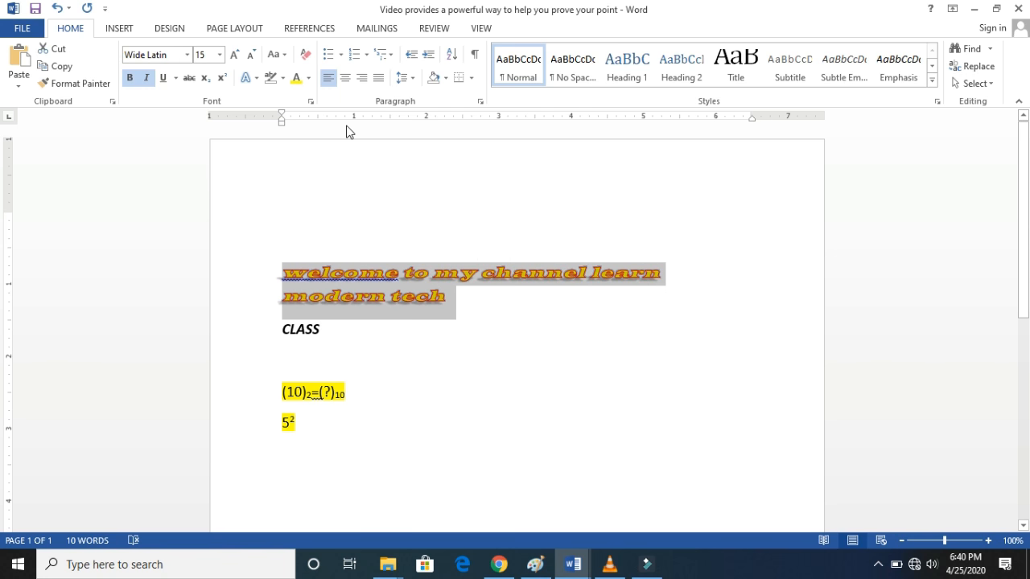
click(254, 78)
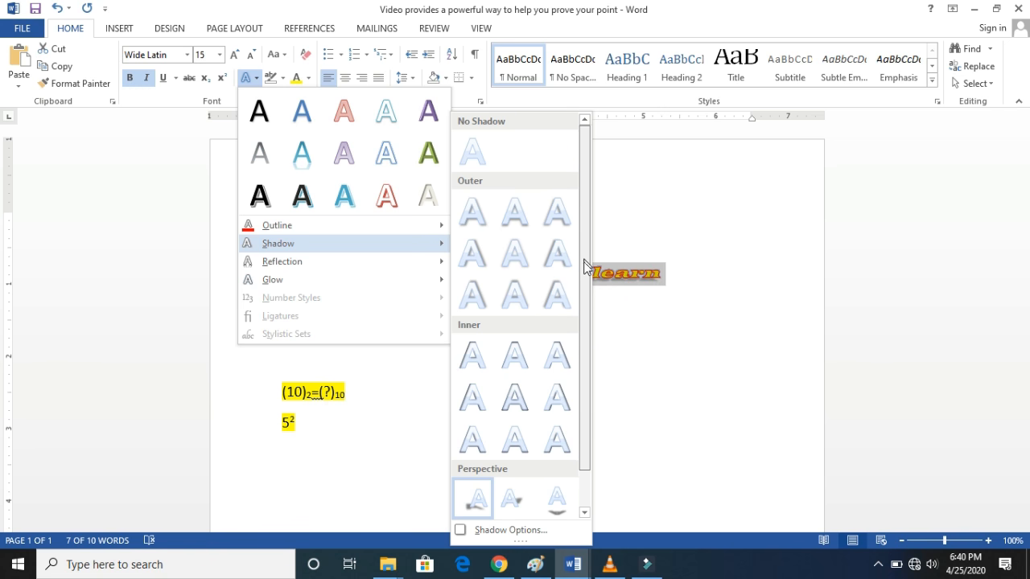
scroll(586, 305, down, 1)
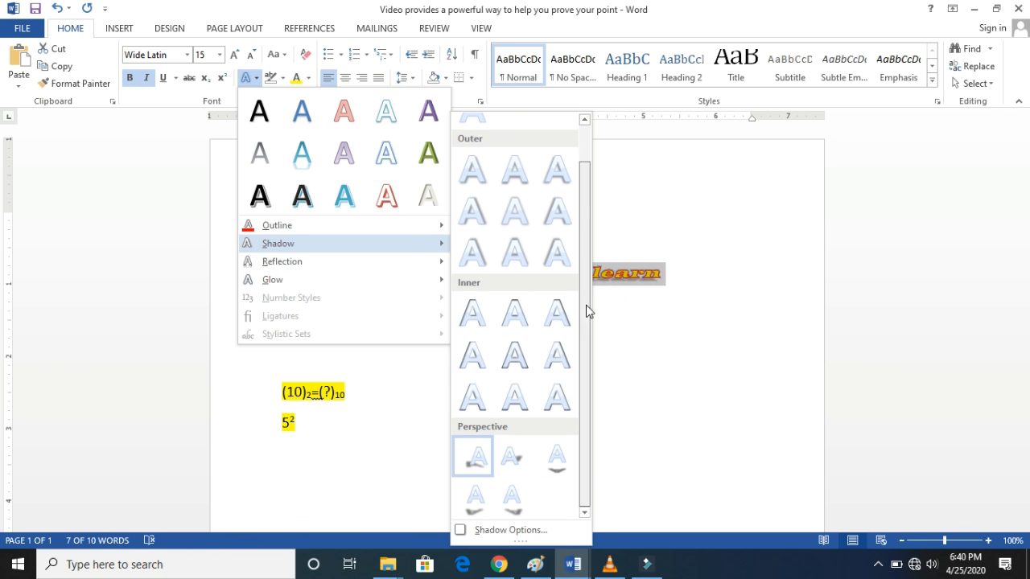
click(552, 459)
click(500, 352)
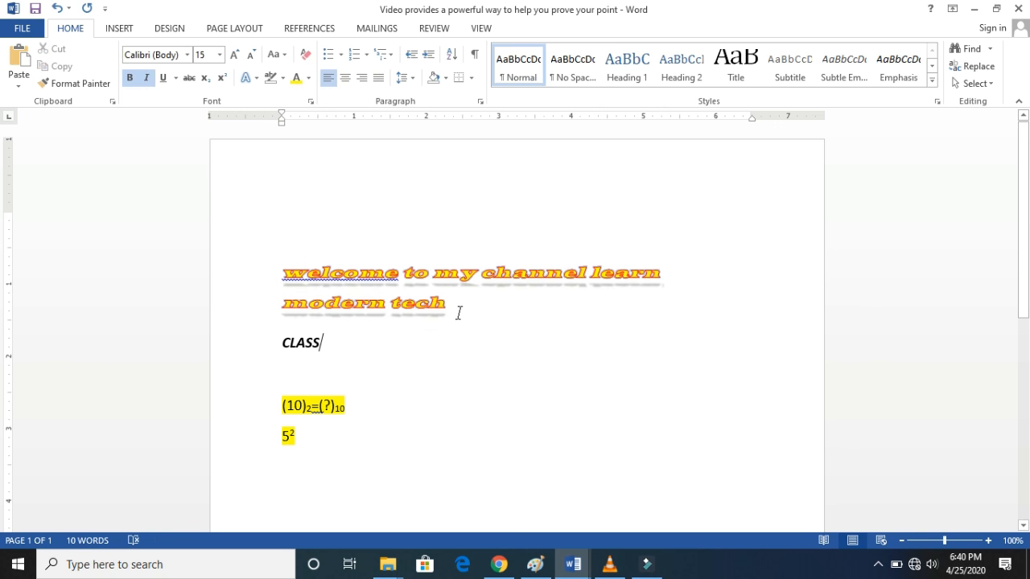
- Apply the third first-row reflection variation to the "welcome to my channel learn modern tech" text
drag(457, 312, 281, 272)
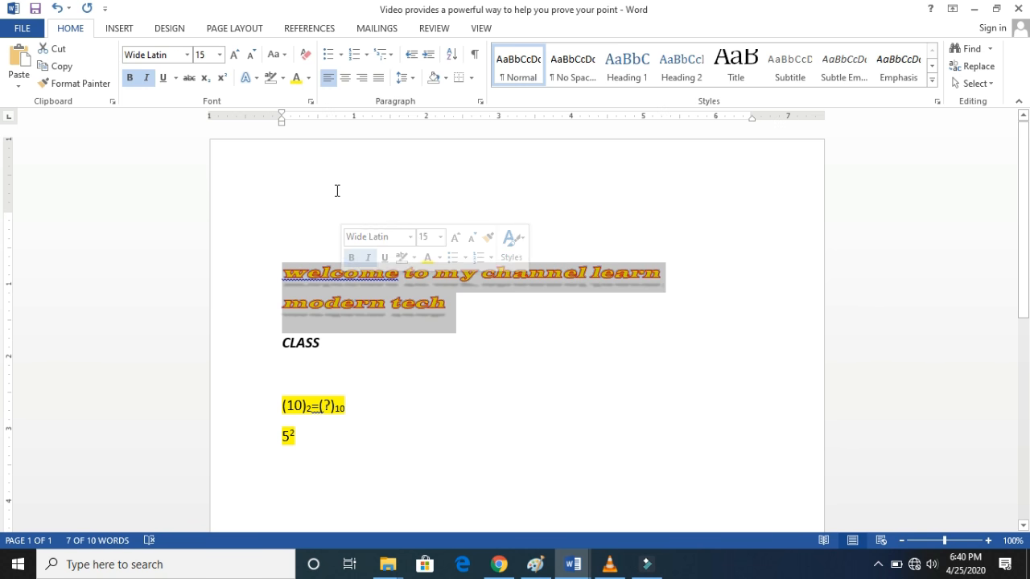
click(246, 77)
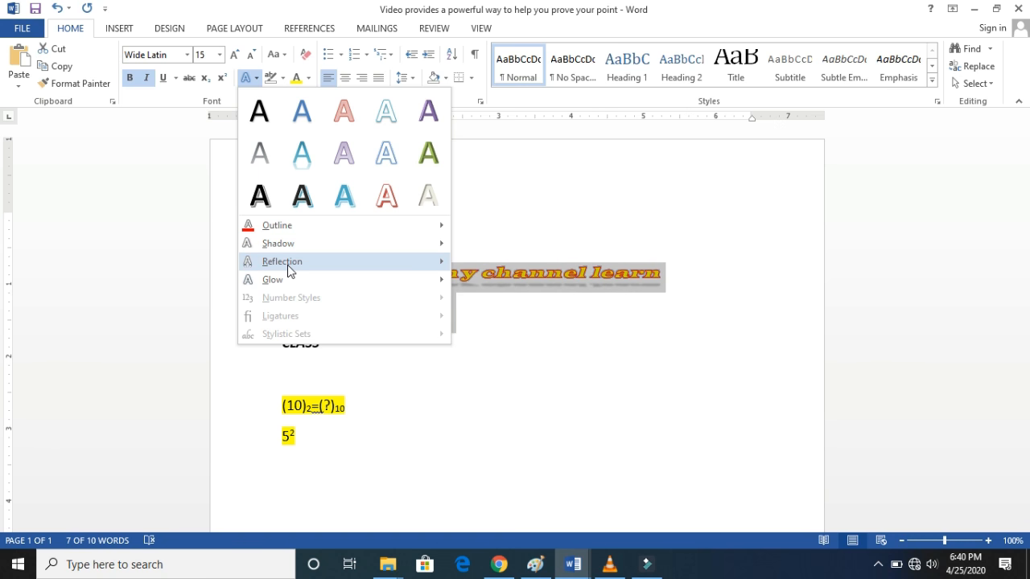
mouse_move(287, 265)
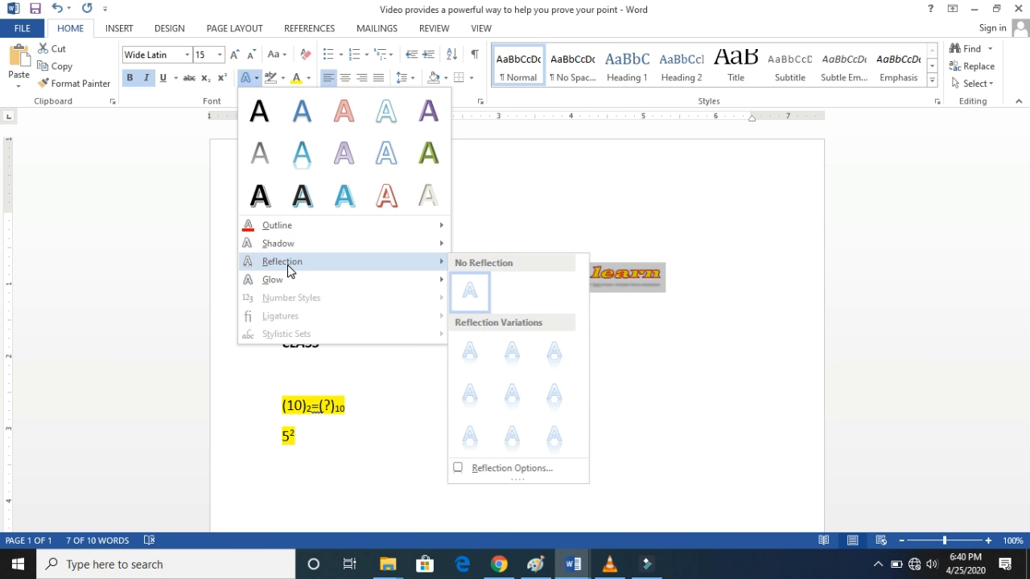
click(561, 372)
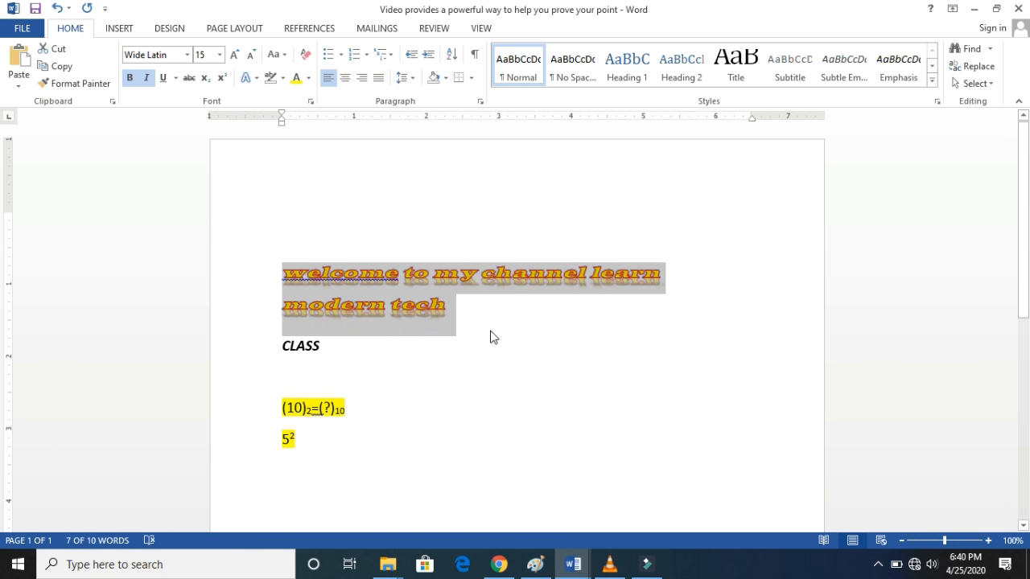
click(468, 320)
- Apply the purple glow variation from the last, strongest row to the "welcome to my channel learn modern tech" text
drag(468, 320, 289, 226)
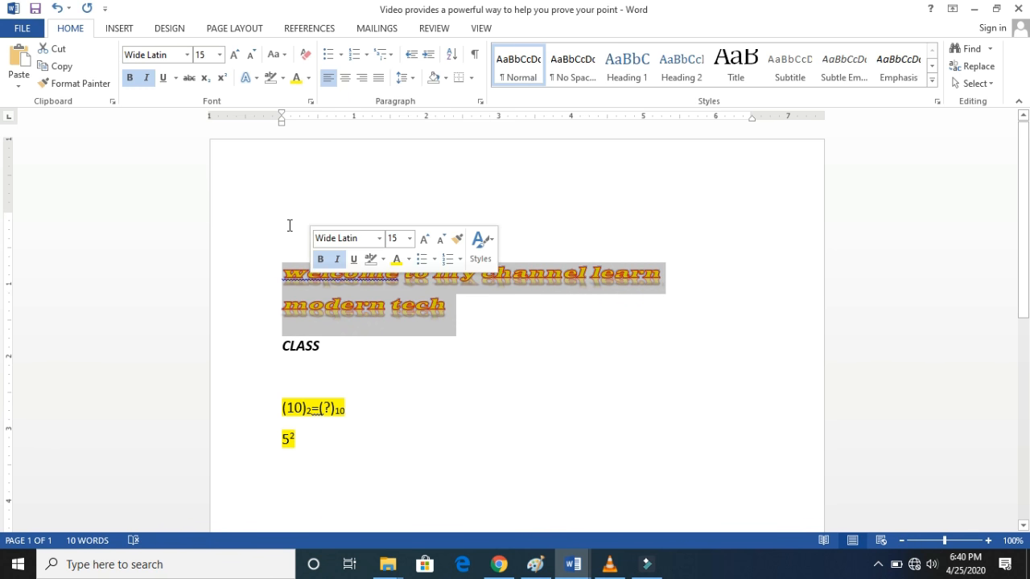
click(251, 78)
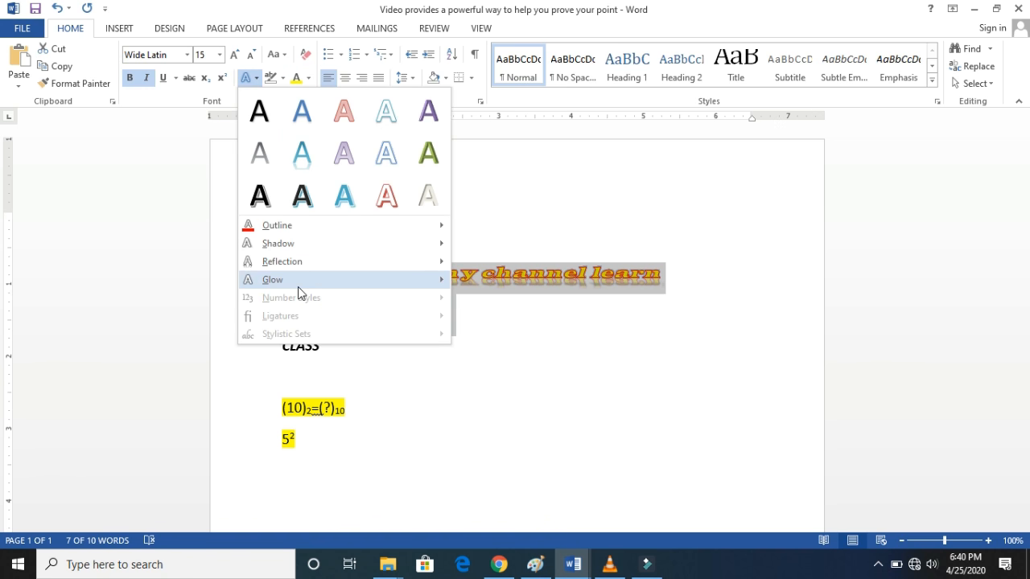
mouse_move(449, 285)
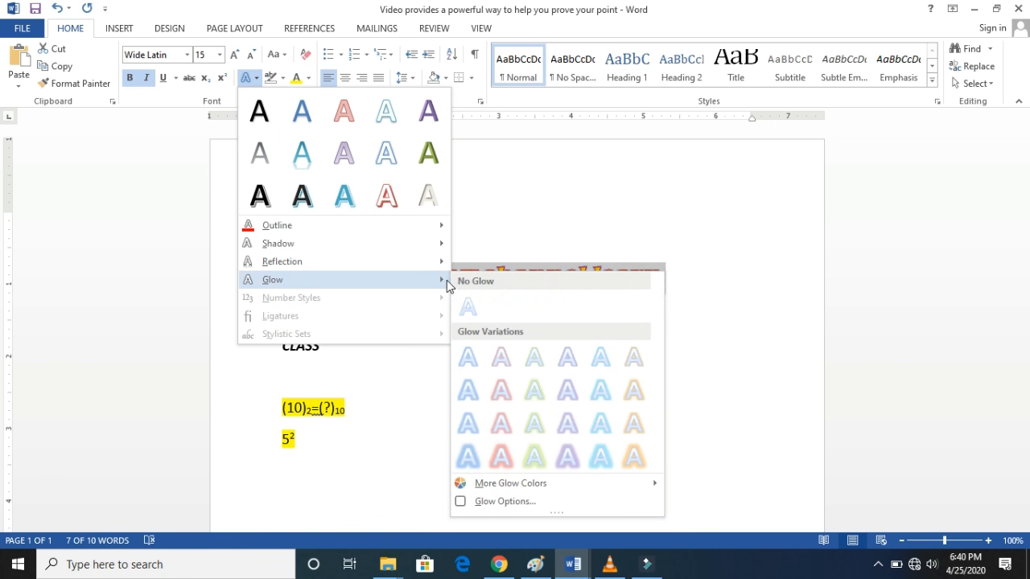
click(577, 457)
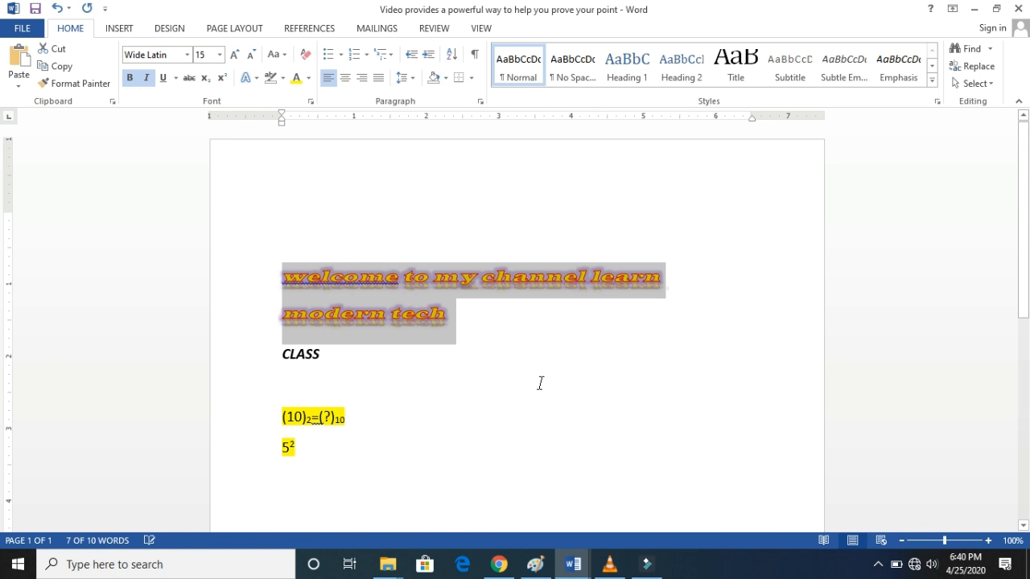
click(499, 328)
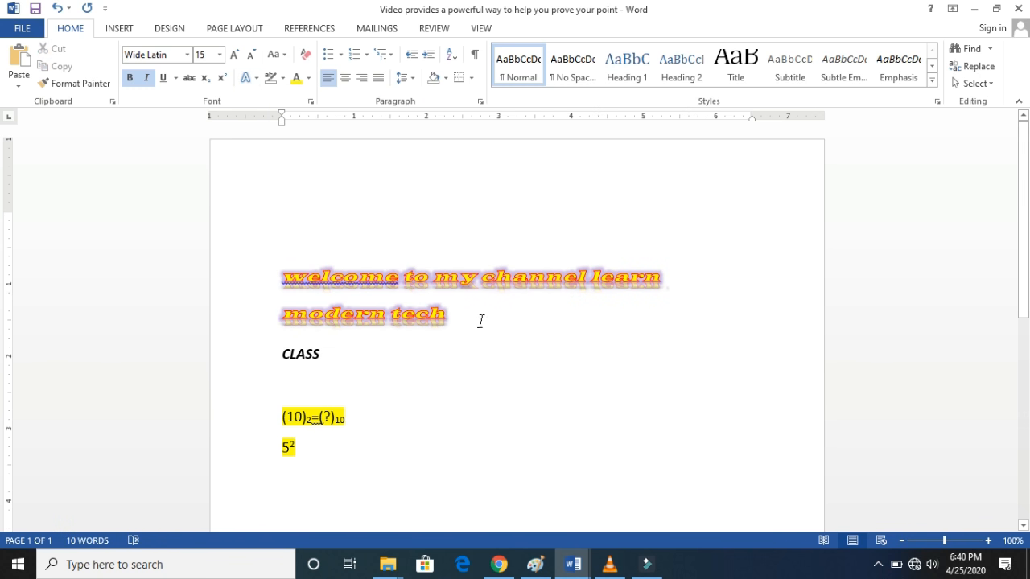
- Change the glow of the "welcome to my channel learn modern tech" text to the strongest red variation
triple_click(315, 279)
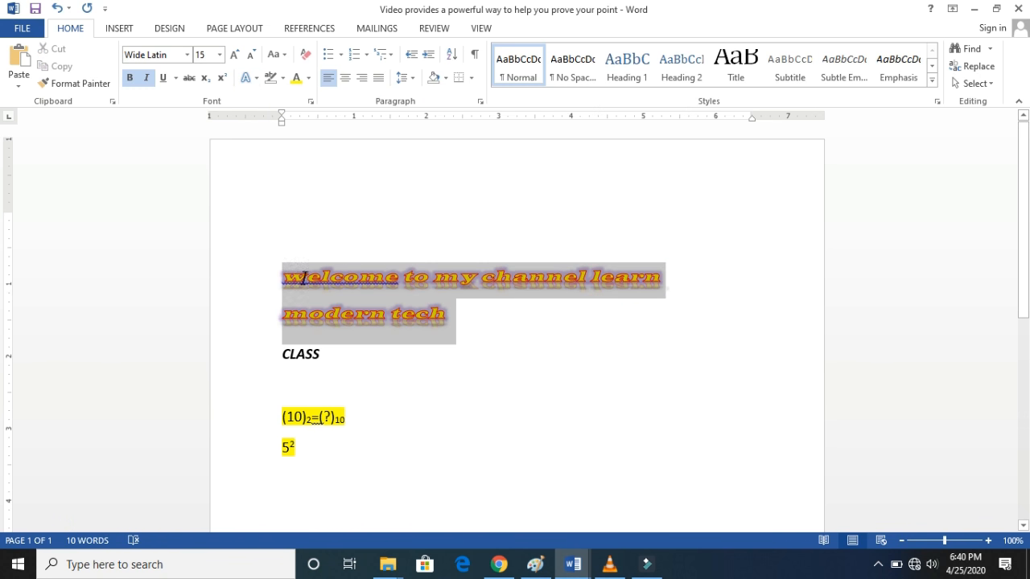
click(256, 78)
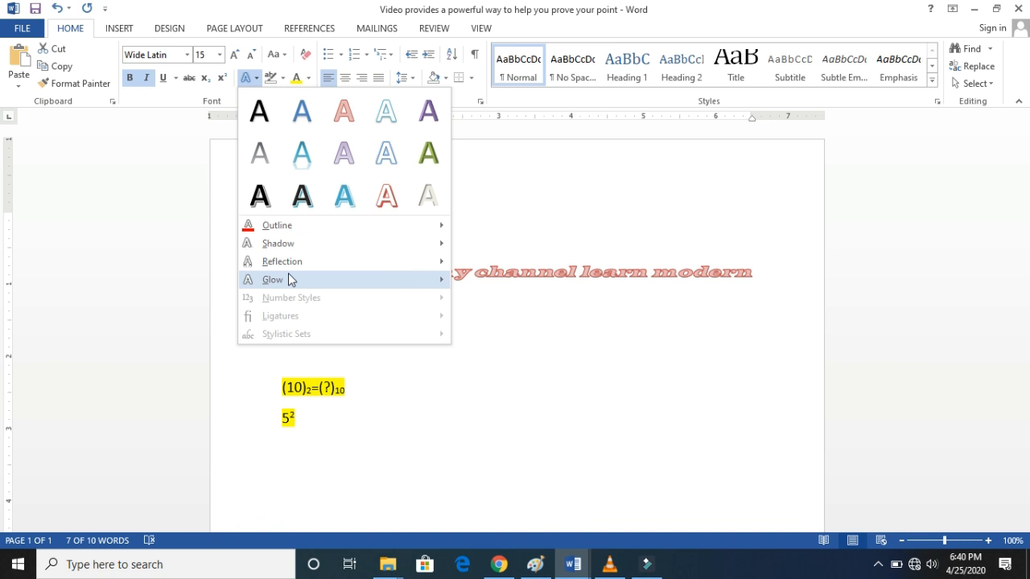
mouse_move(288, 278)
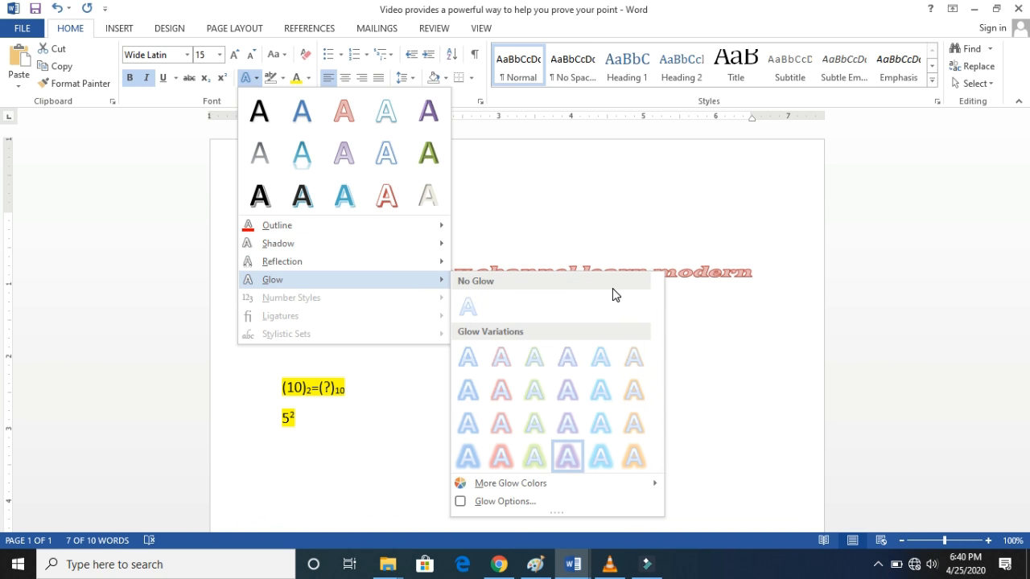
click(501, 458)
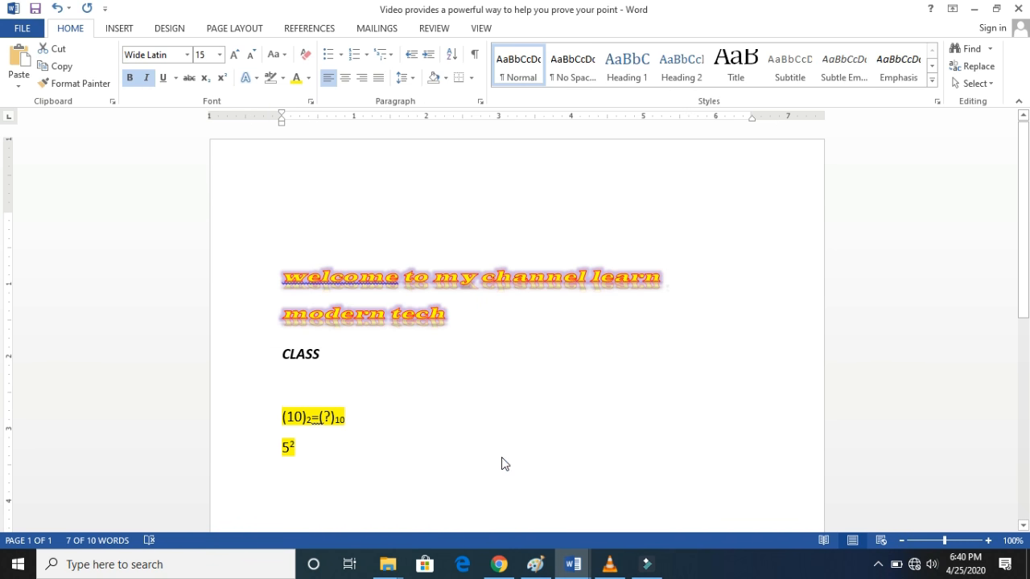
click(466, 318)
drag(458, 315, 304, 275)
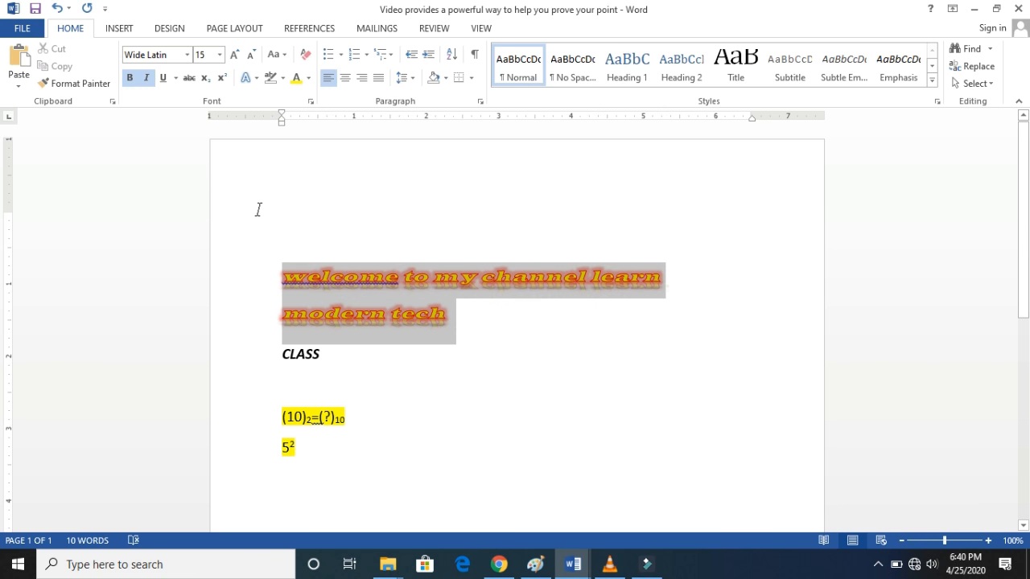
click(257, 79)
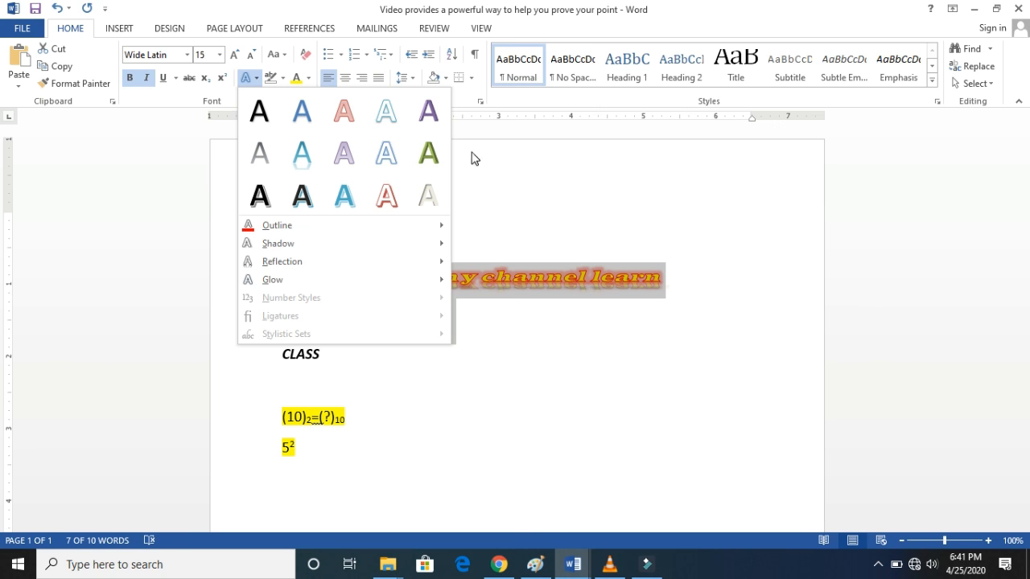
click(459, 174)
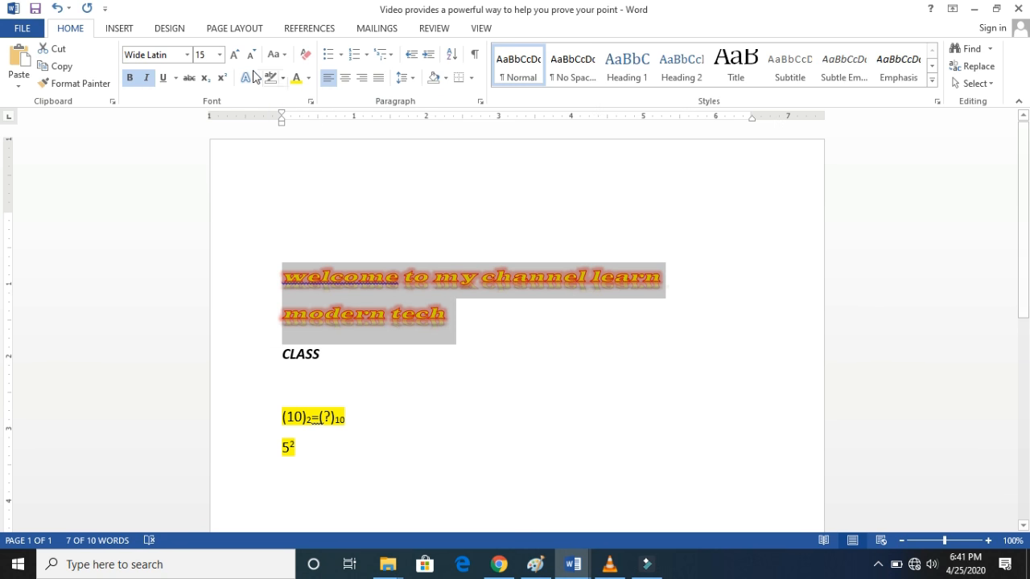
- Highlight the "welcome to my channel learn modern tech" text in pink
click(447, 315)
triple_click(451, 318)
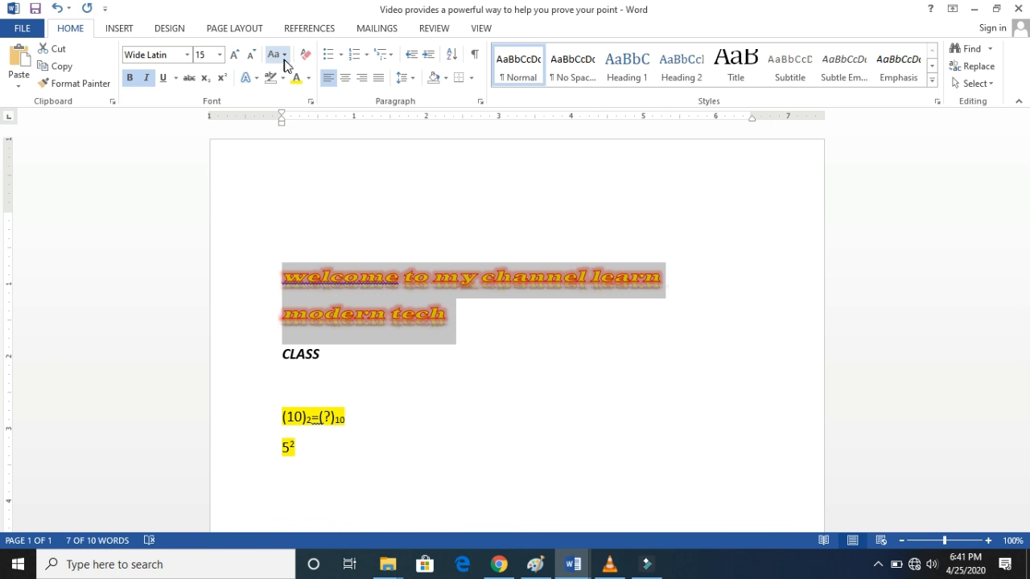
click(283, 78)
click(242, 190)
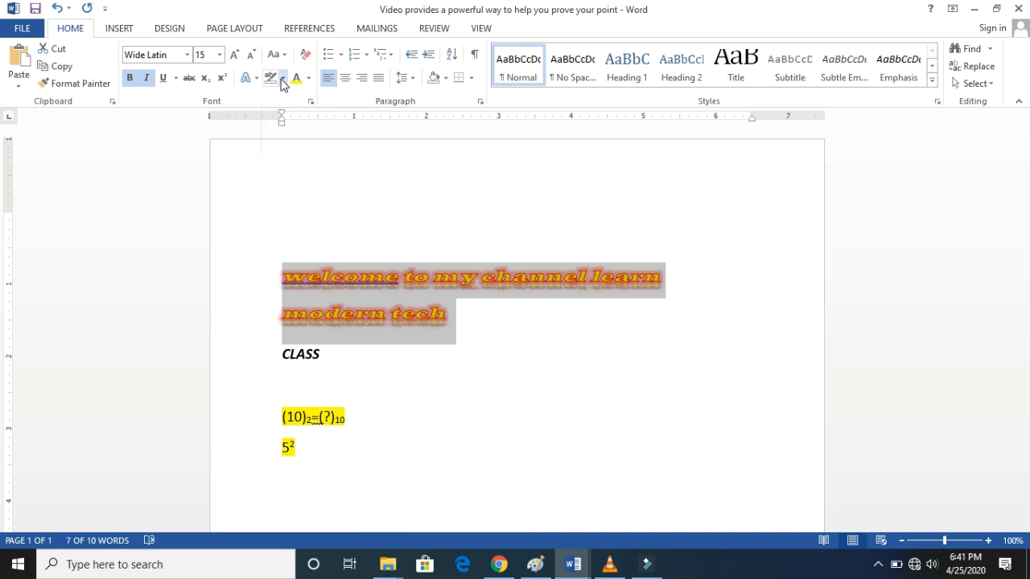
click(281, 78)
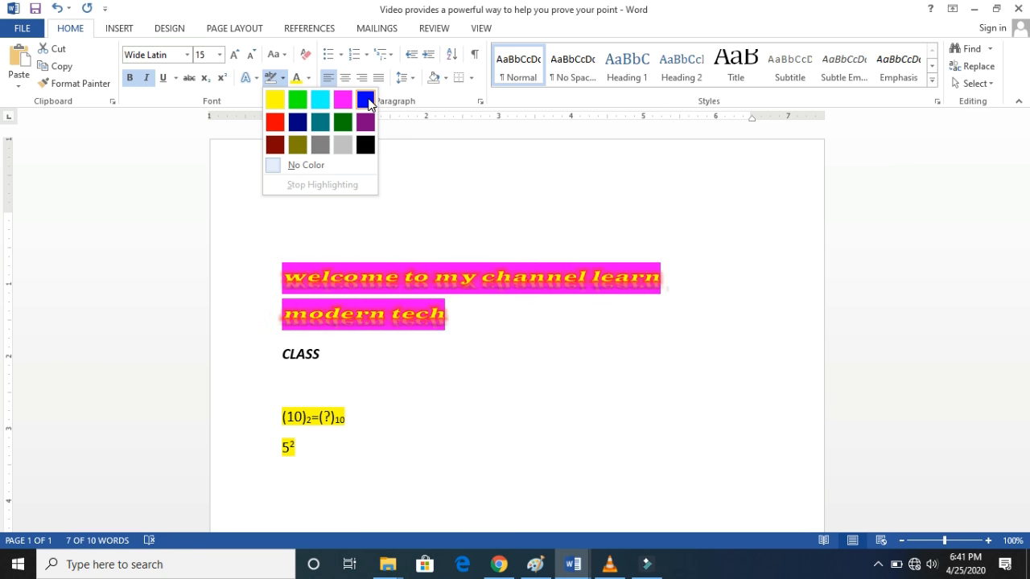
click(345, 102)
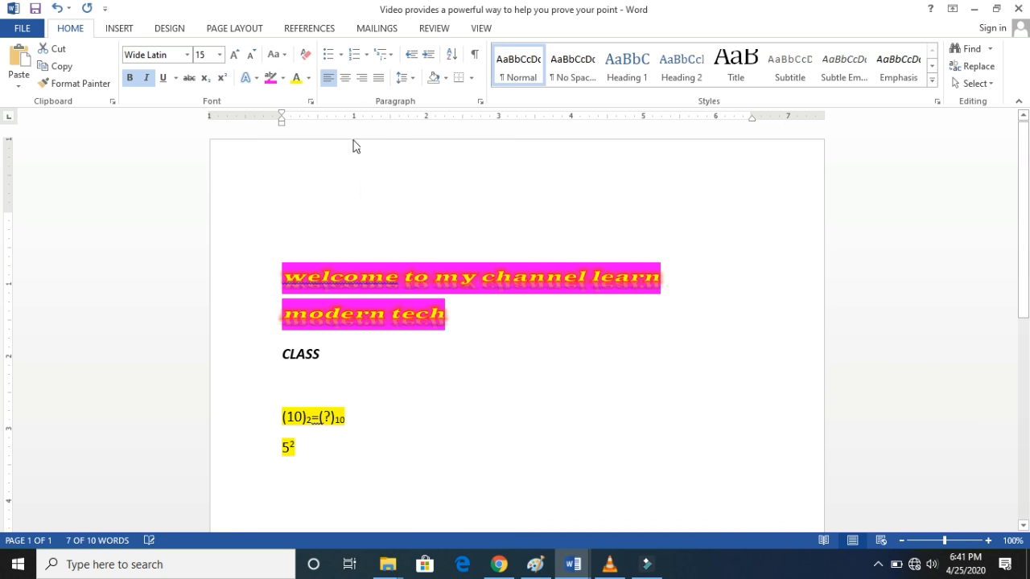
click(379, 291)
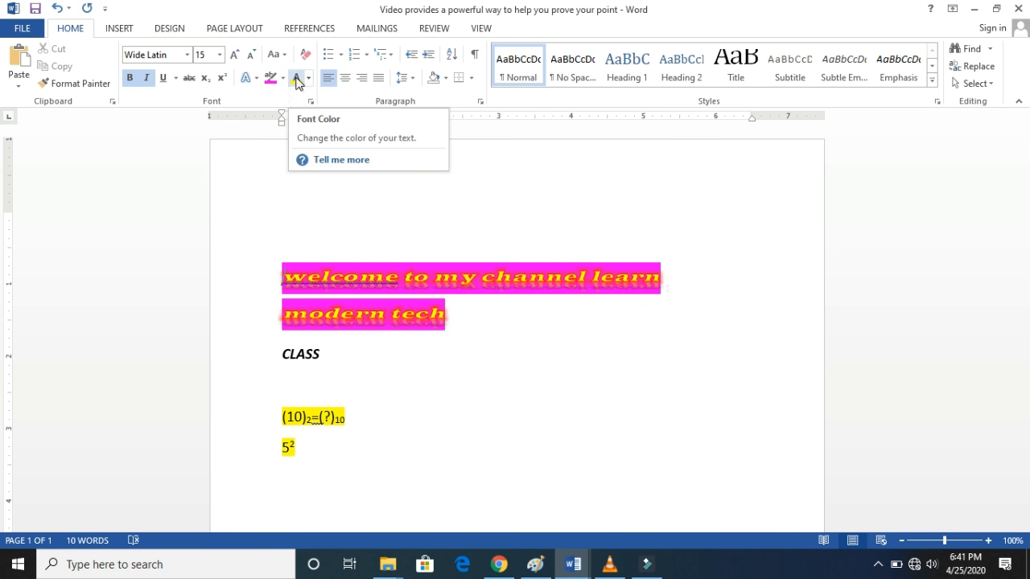
- Set the font color of the "welcome to my channel learn modern tech" text to white from the theme colors
click(308, 80)
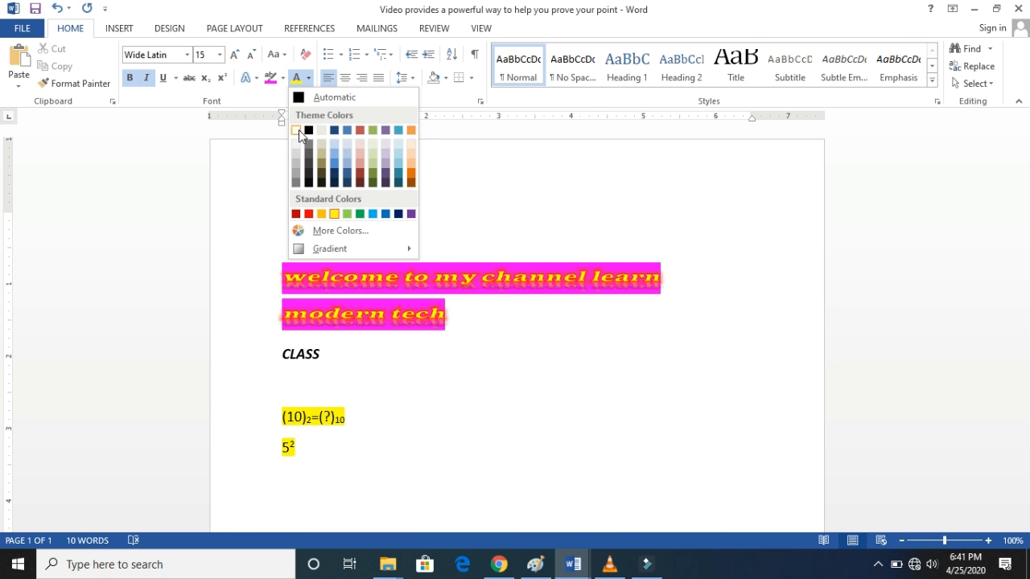
click(296, 130)
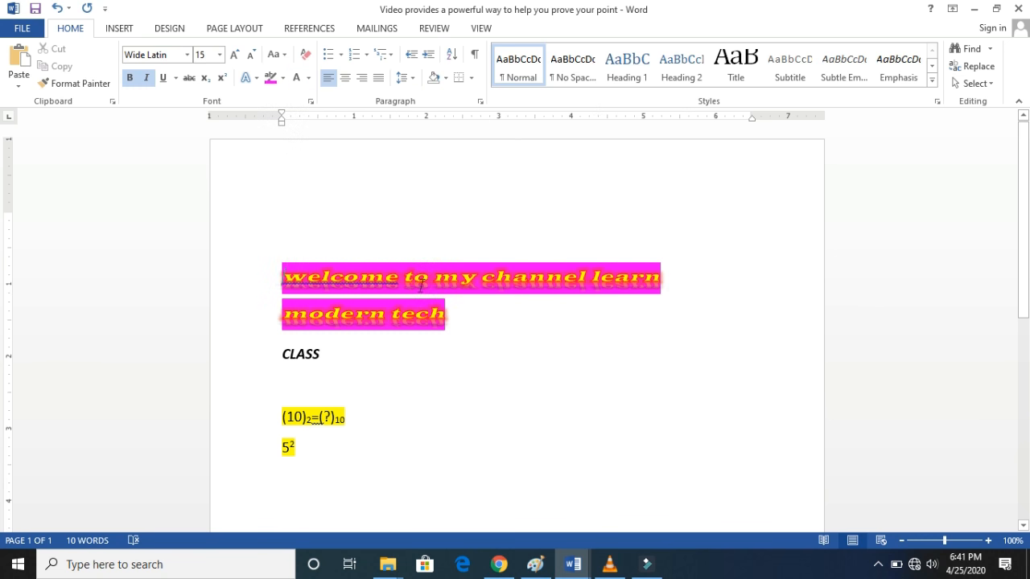
drag(456, 324, 283, 276)
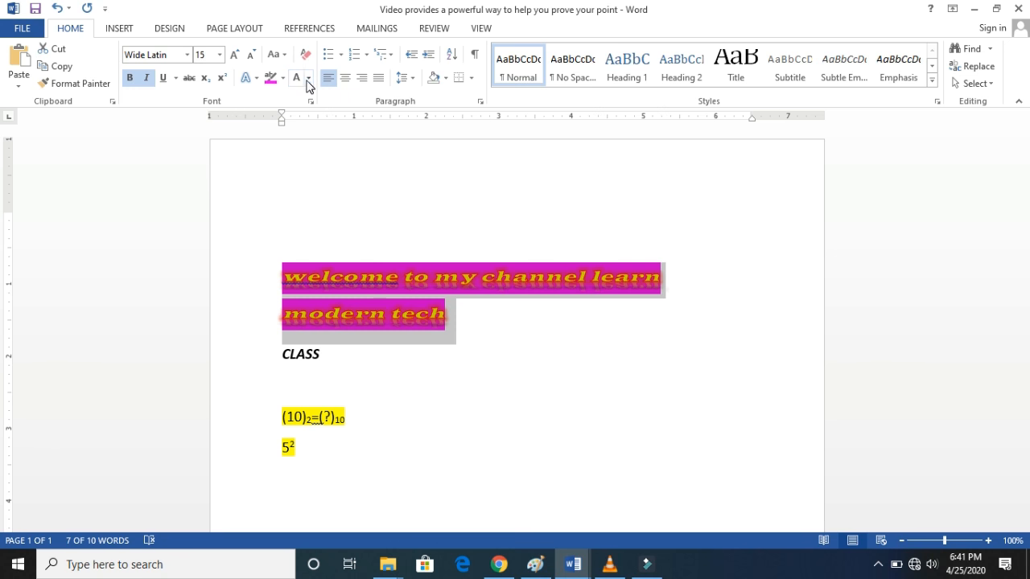
click(308, 79)
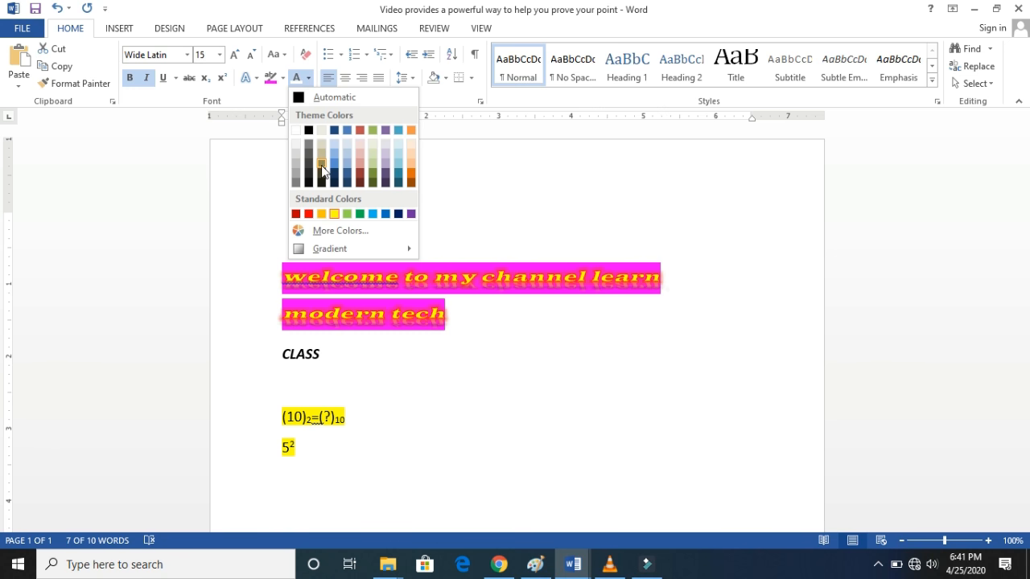
click(296, 131)
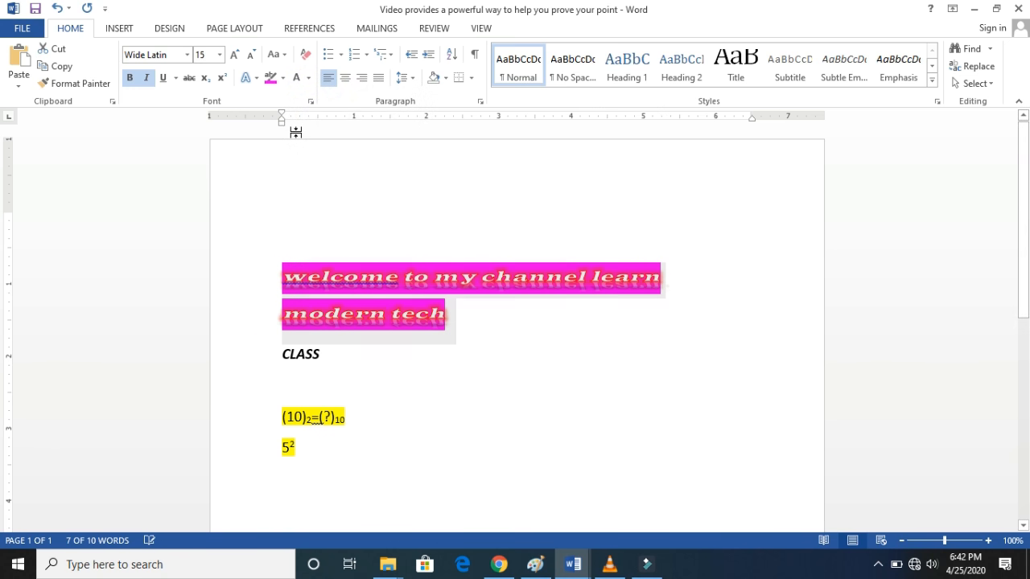
click(463, 330)
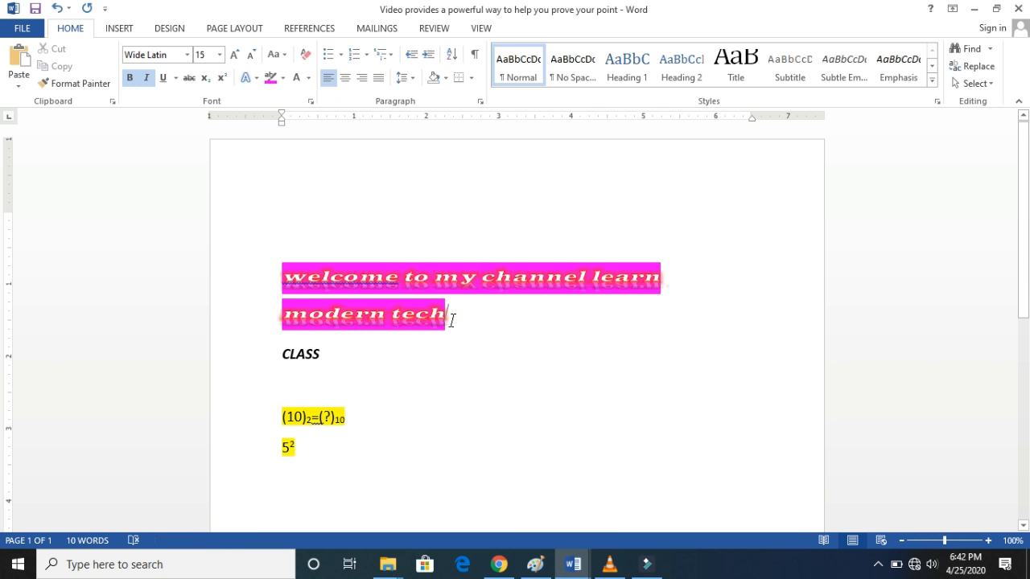
- Change the font color of the "welcome to my channel learn modern tech" text to theme black
drag(452, 321, 318, 263)
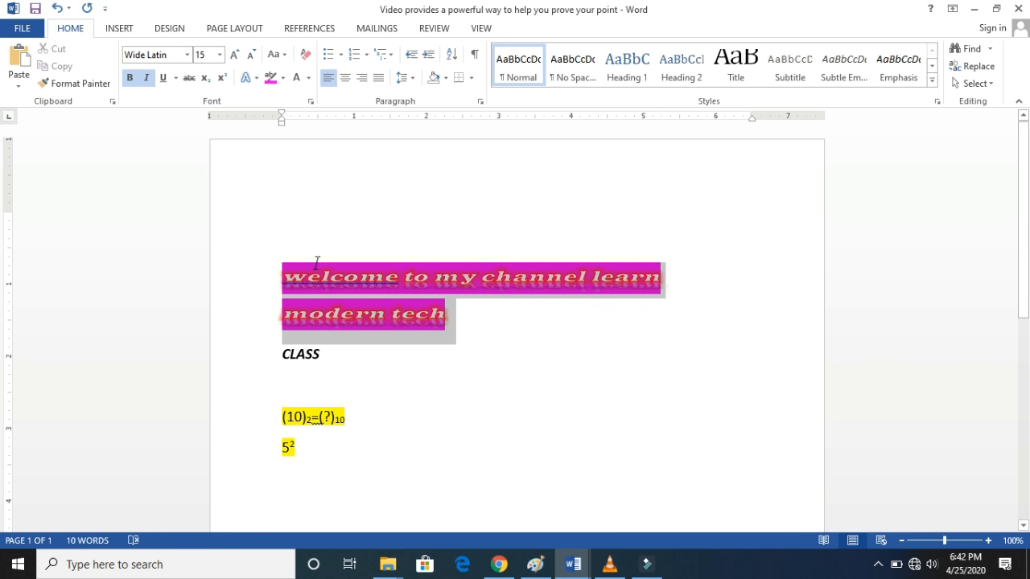
click(308, 78)
click(309, 131)
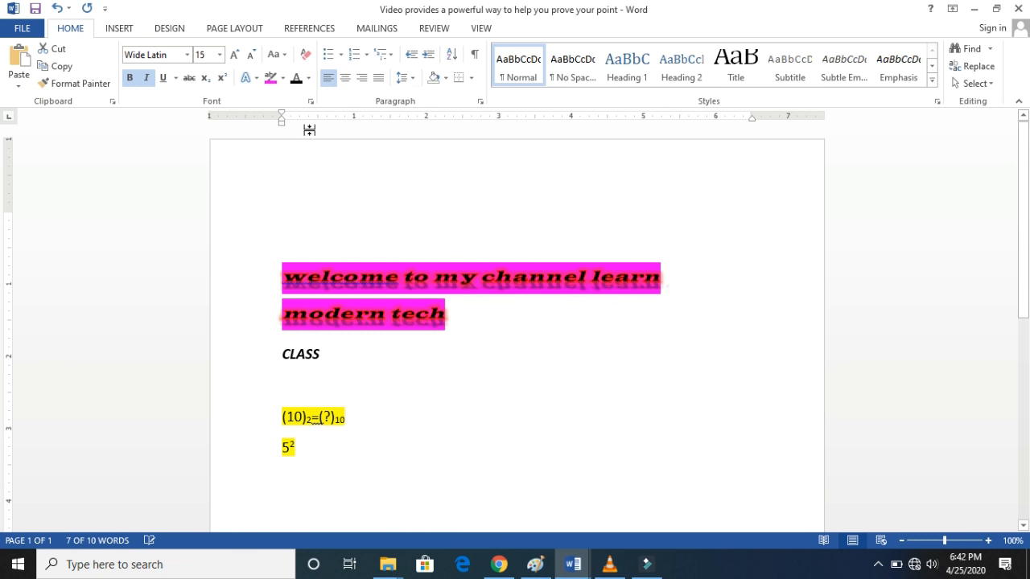
click(459, 321)
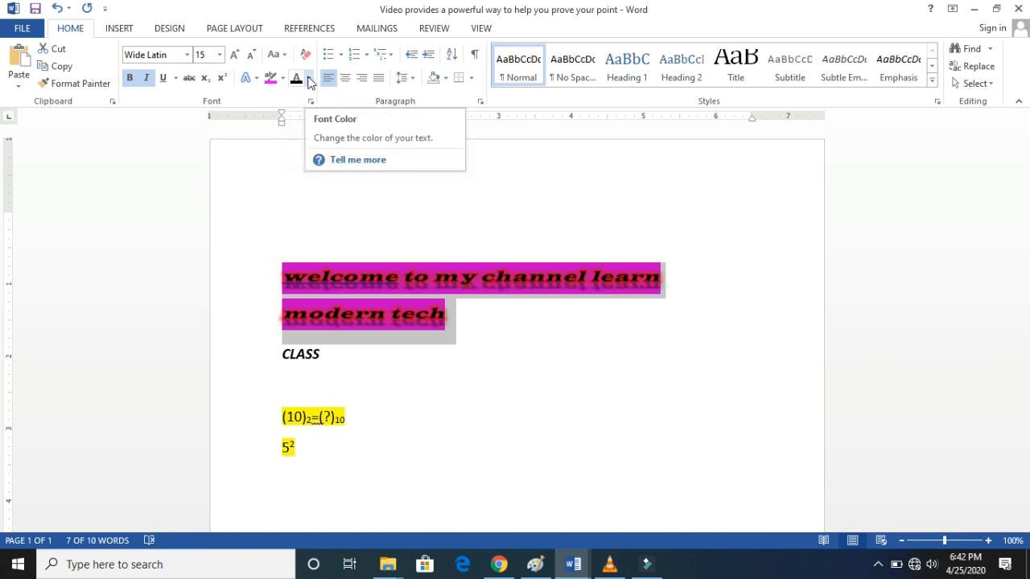
- Change the font color of the selected "welcome to my channel learn modern tech" text to standard light green
click(310, 80)
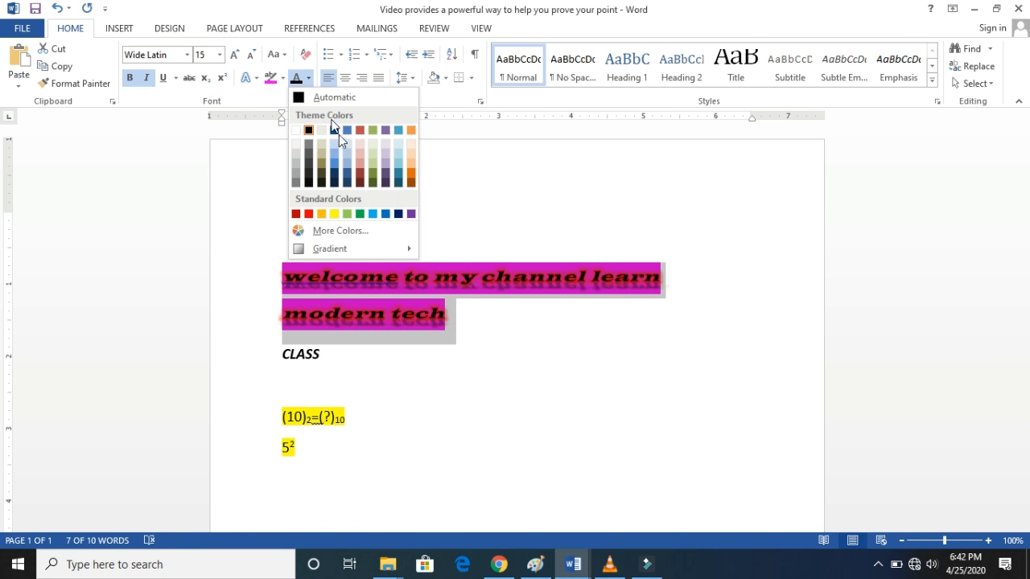
click(347, 215)
click(473, 315)
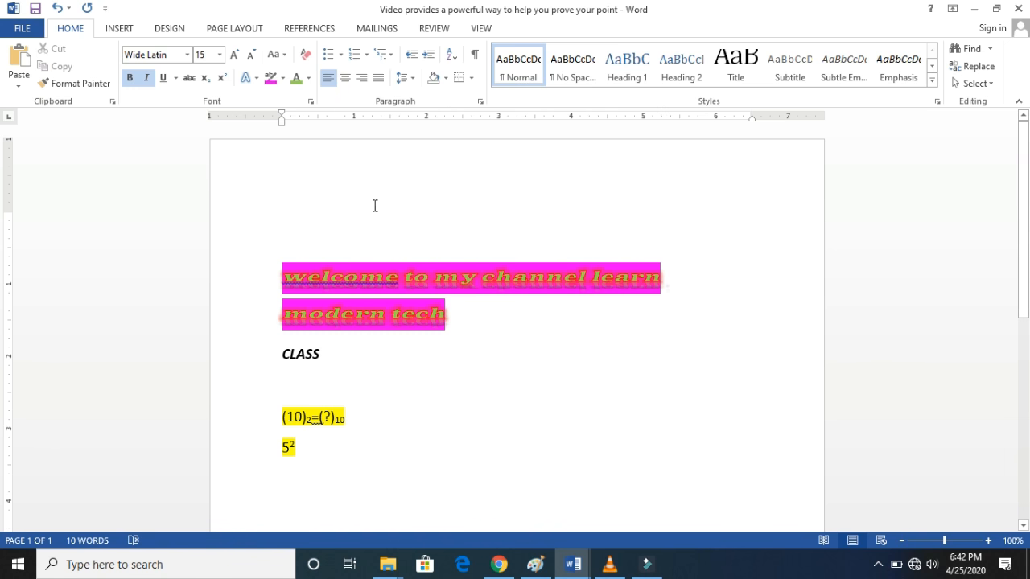
- Clear all formatting from the "welcome to my channel learn modern tech" text
triple_click(322, 269)
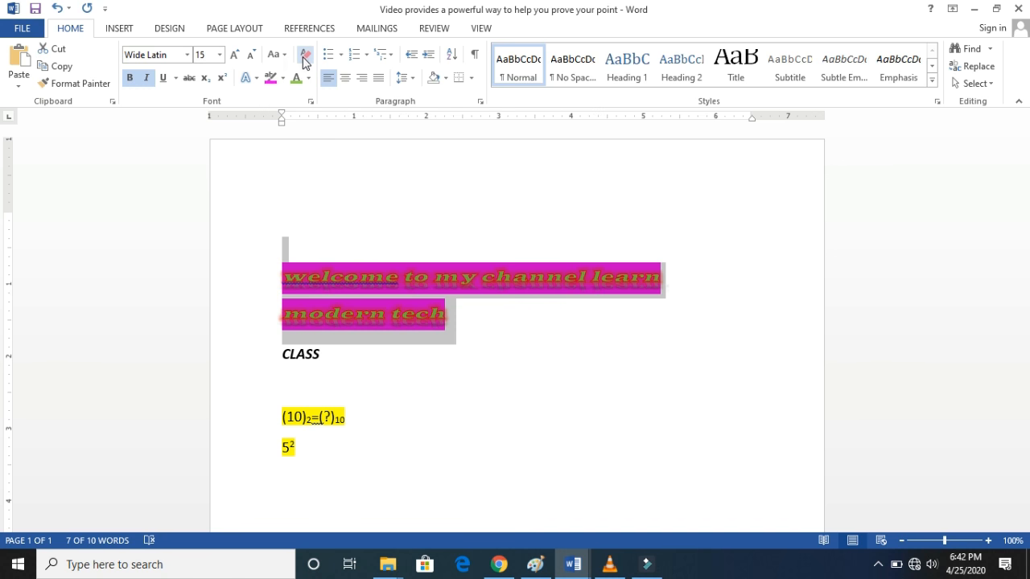
click(305, 62)
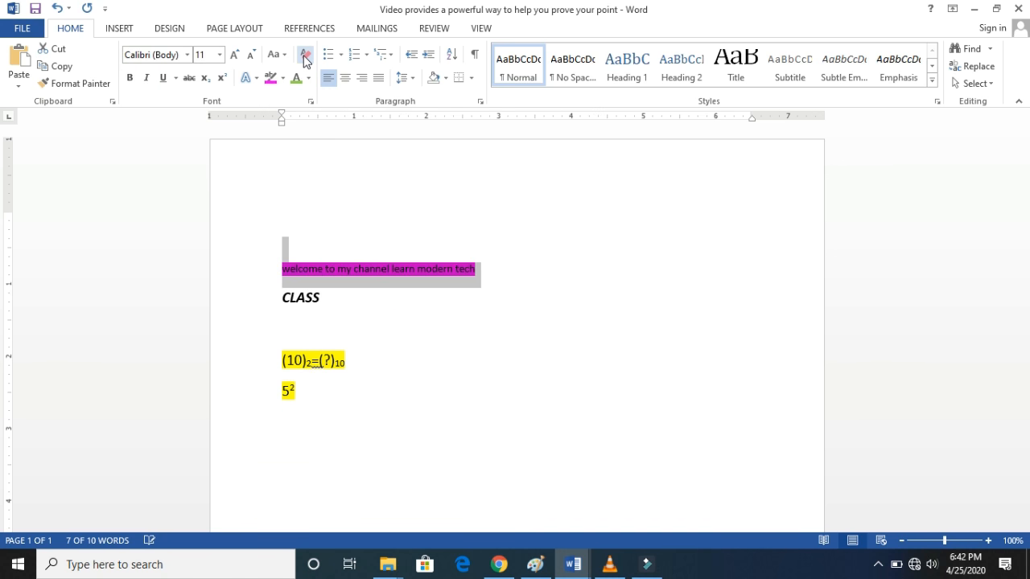
click(496, 267)
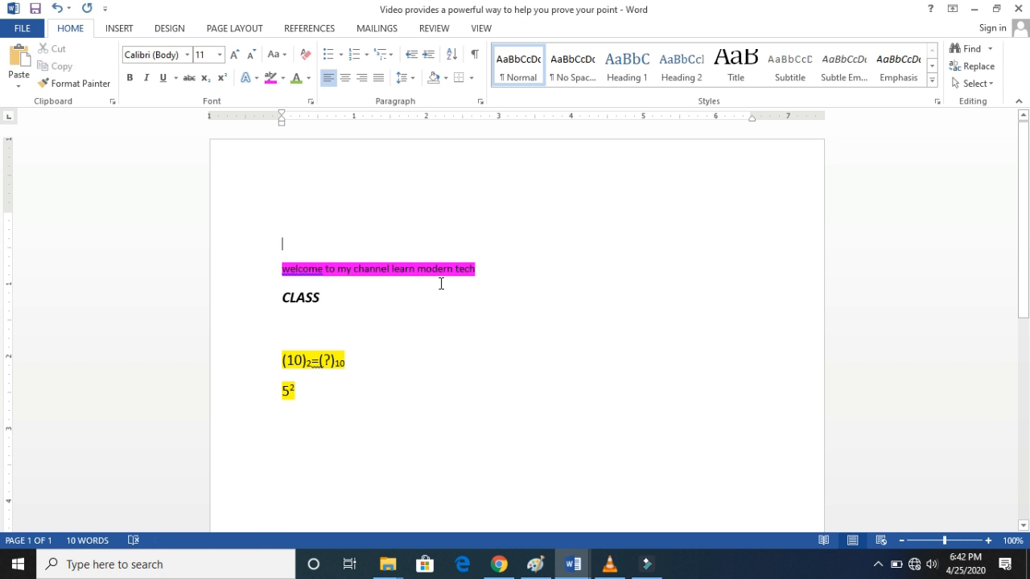
- Remove the pink highlight from the "welcome to my channel learn modern tech" line by setting its highlight to No Color
click(497, 269)
drag(487, 268, 285, 267)
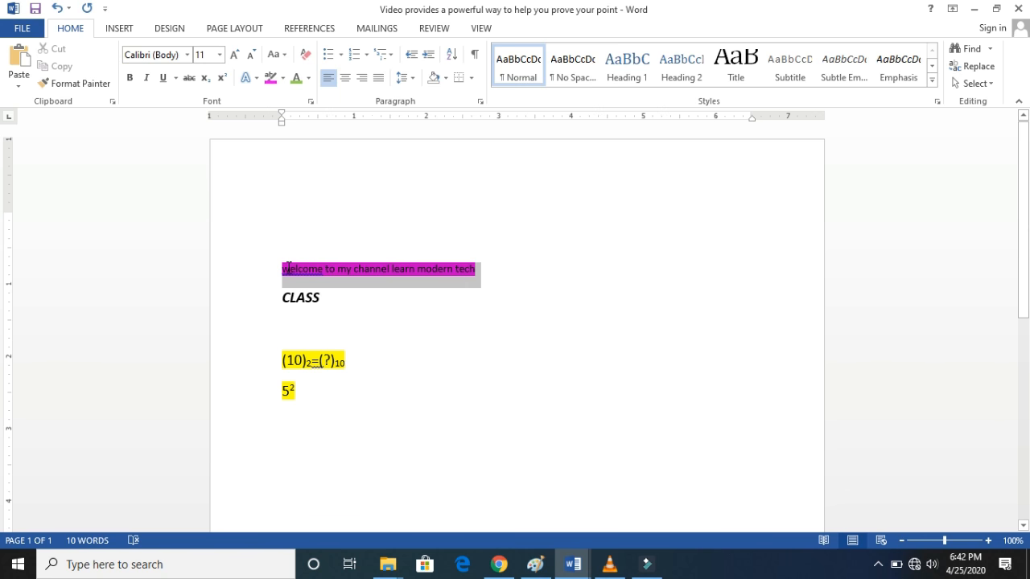
click(283, 78)
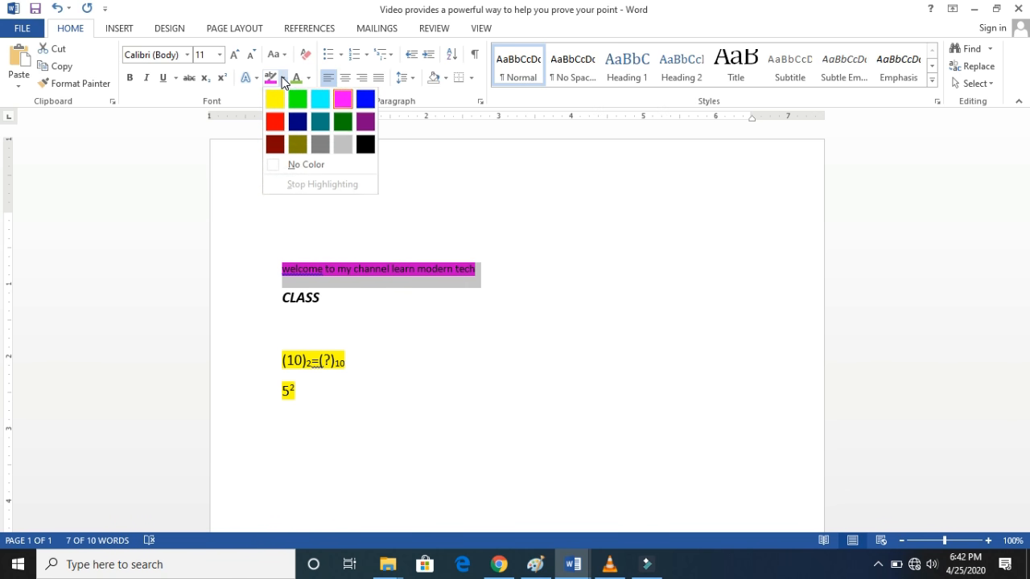
click(295, 165)
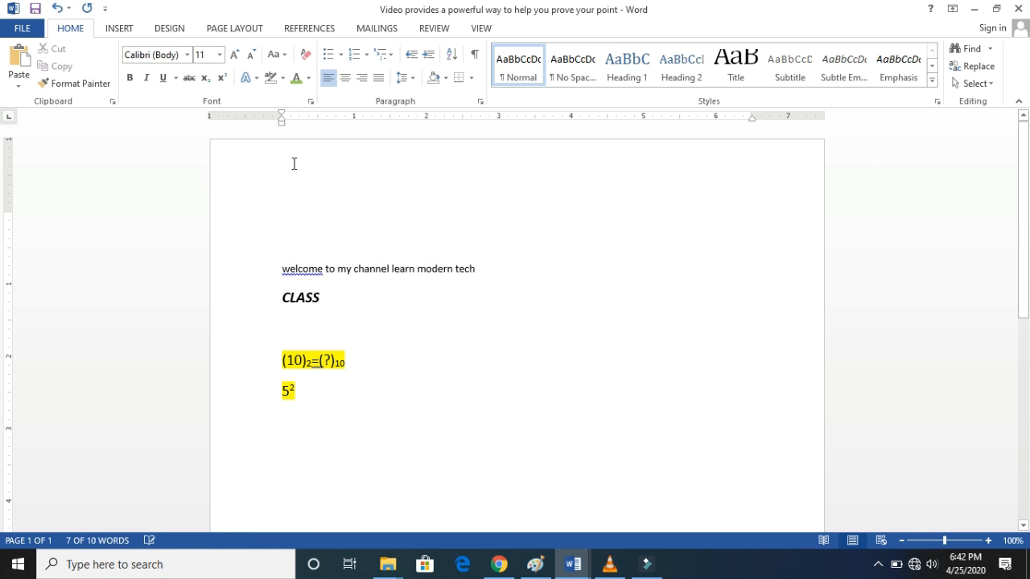
click(510, 294)
key(super+Tab)
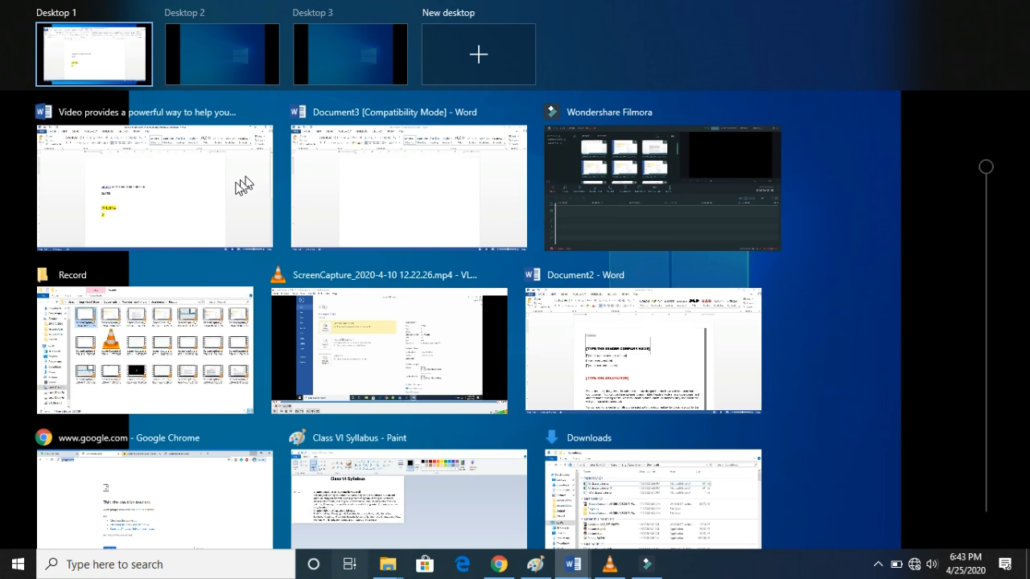
click(258, 176)
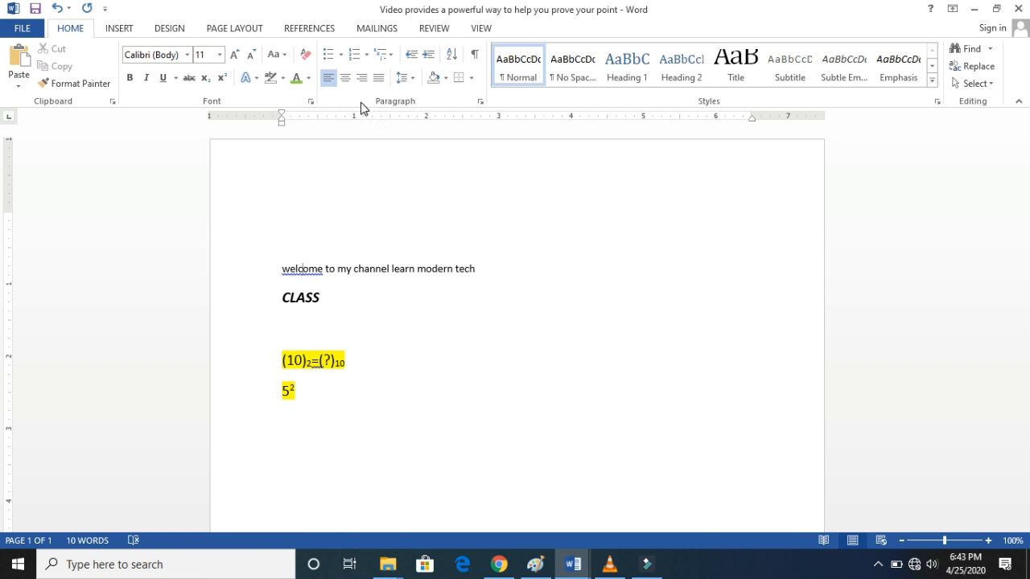
click(282, 268)
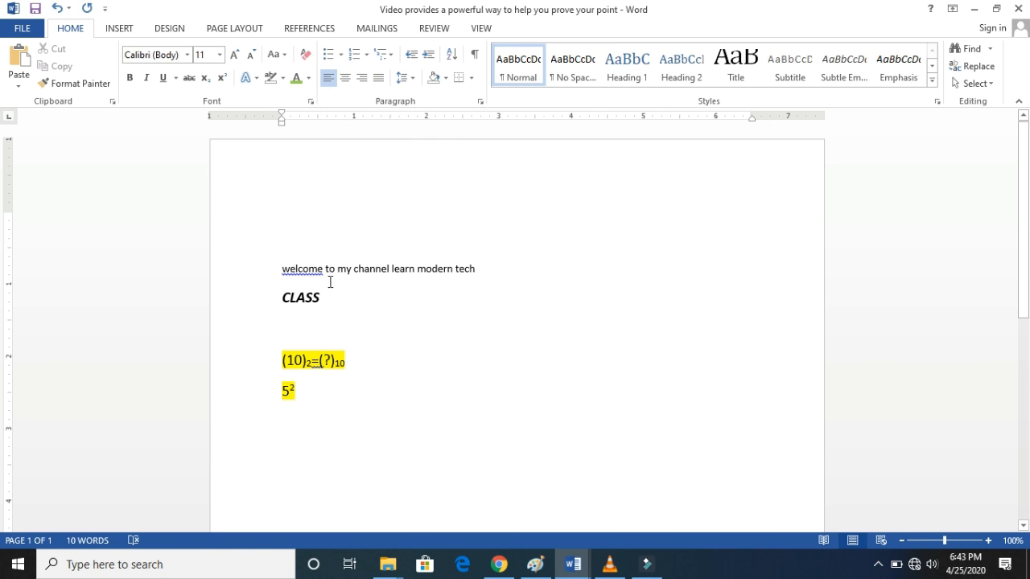
- Center the "welcome to my channel learn modern tech" line, then align it to the right margin
drag(277, 268, 476, 287)
click(432, 273)
triple_click(486, 268)
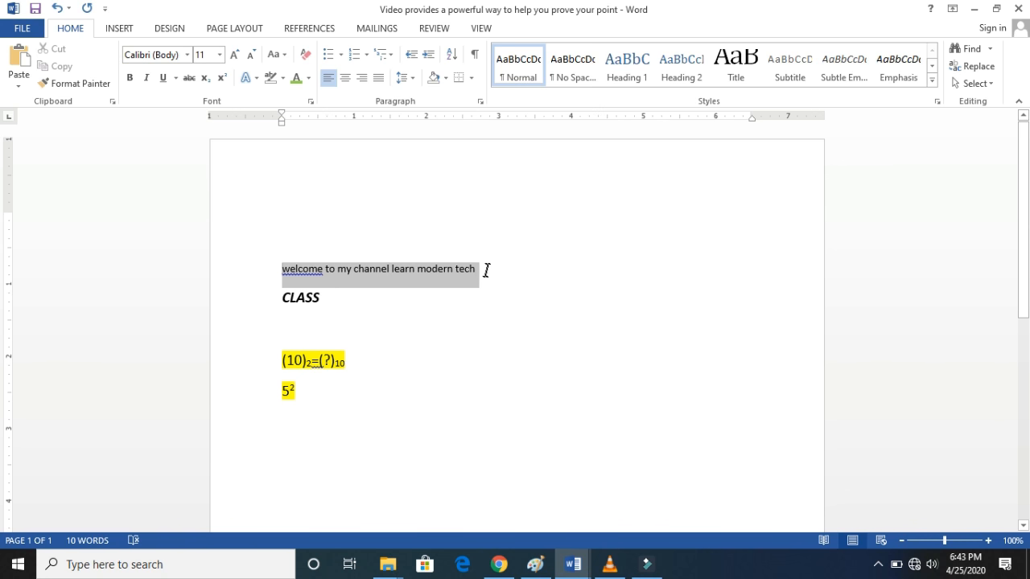
click(347, 78)
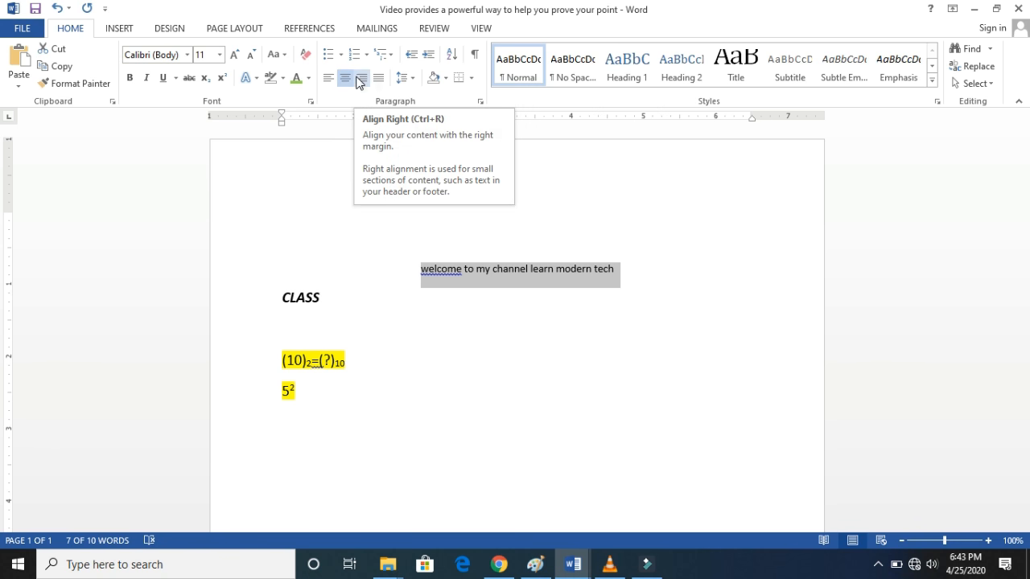
click(360, 78)
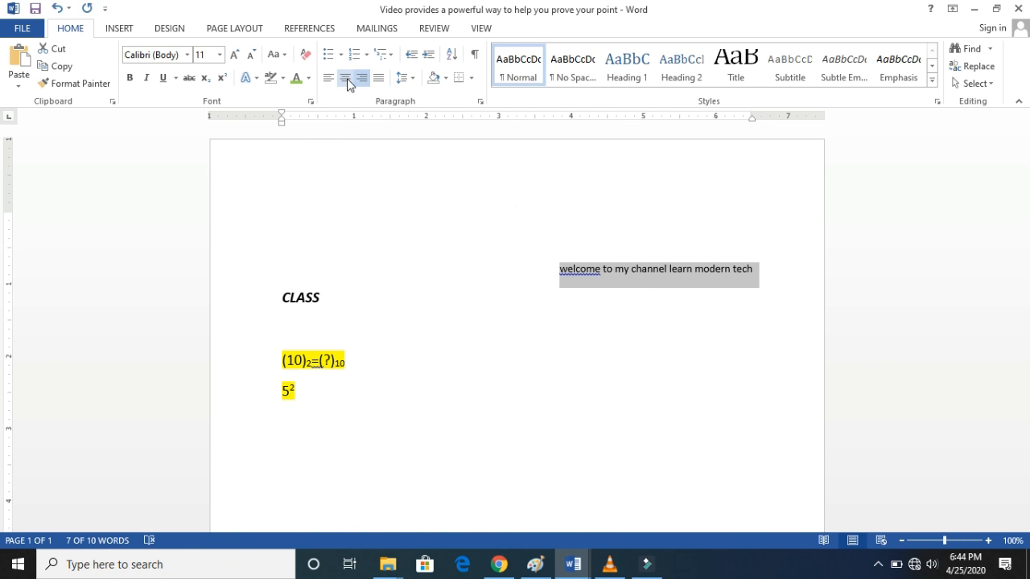
- Center the "welcome to my channel learn modern tech" line again, then return it to left alignment
click(349, 80)
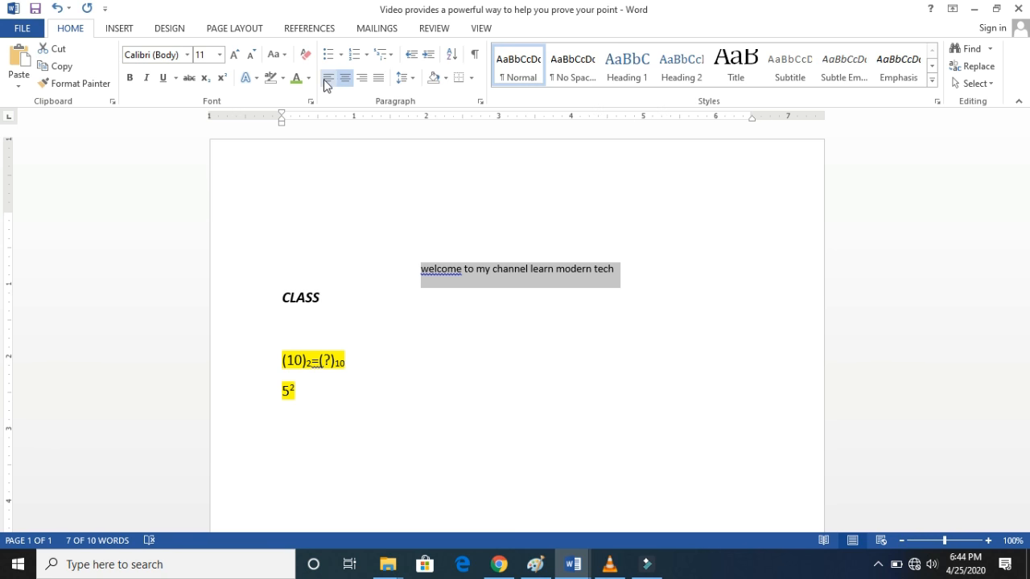
click(327, 84)
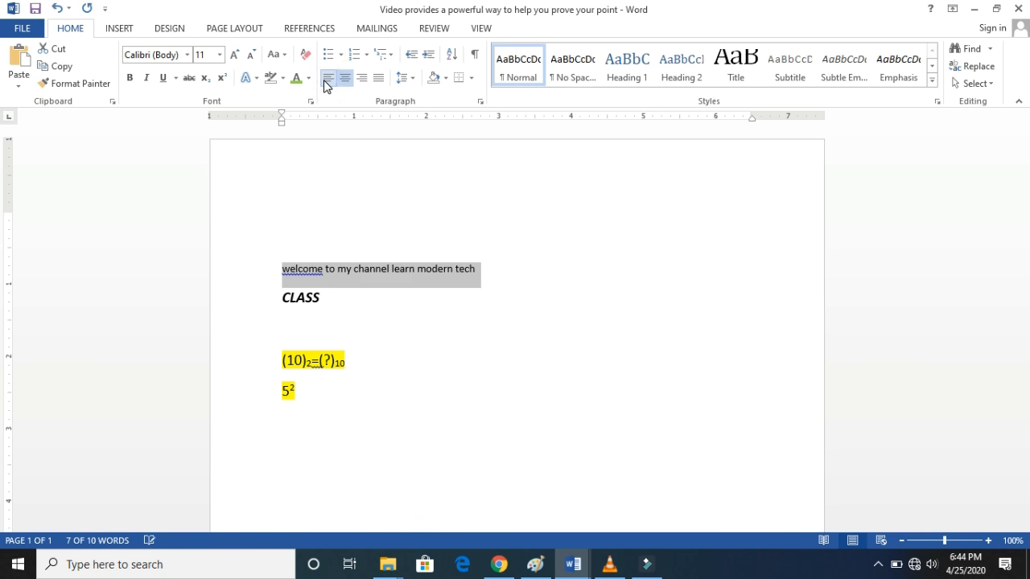
click(494, 277)
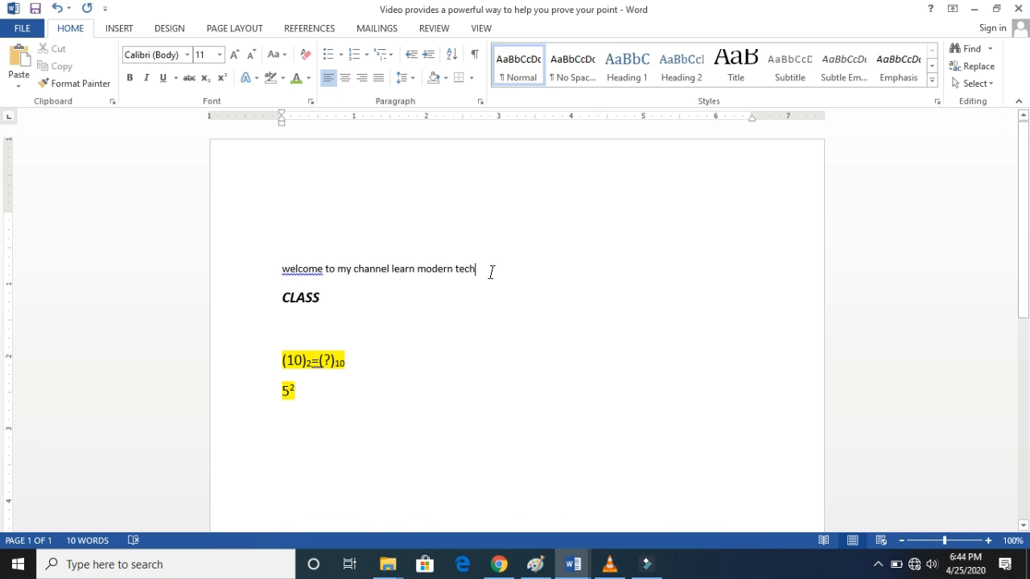
- Generate sample paragraphs with =rand() on the first blank line above the "welcome to my channel learn modern tech" text
drag(488, 270, 418, 268)
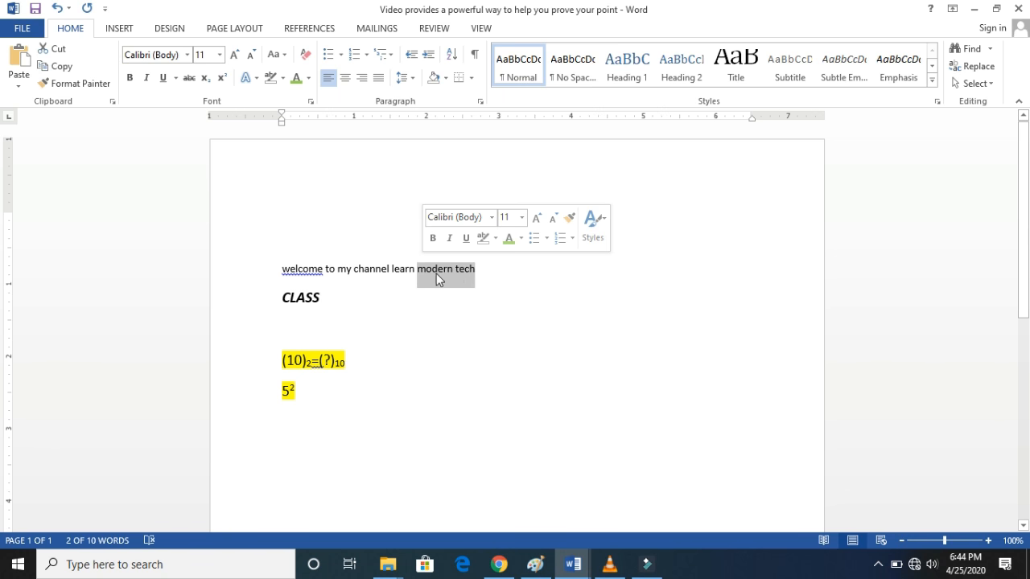
click(400, 268)
click(286, 223)
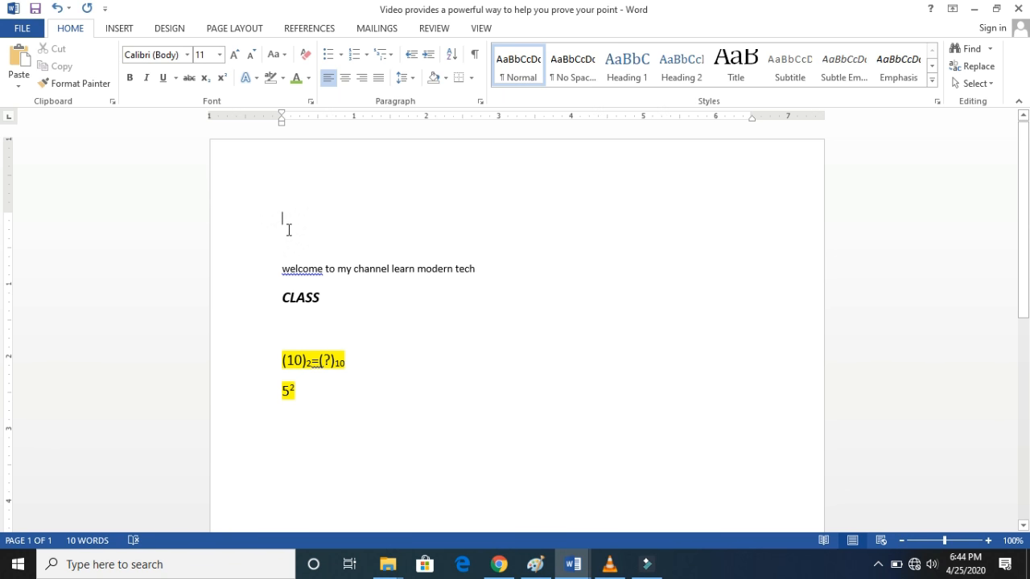
text(=rand)
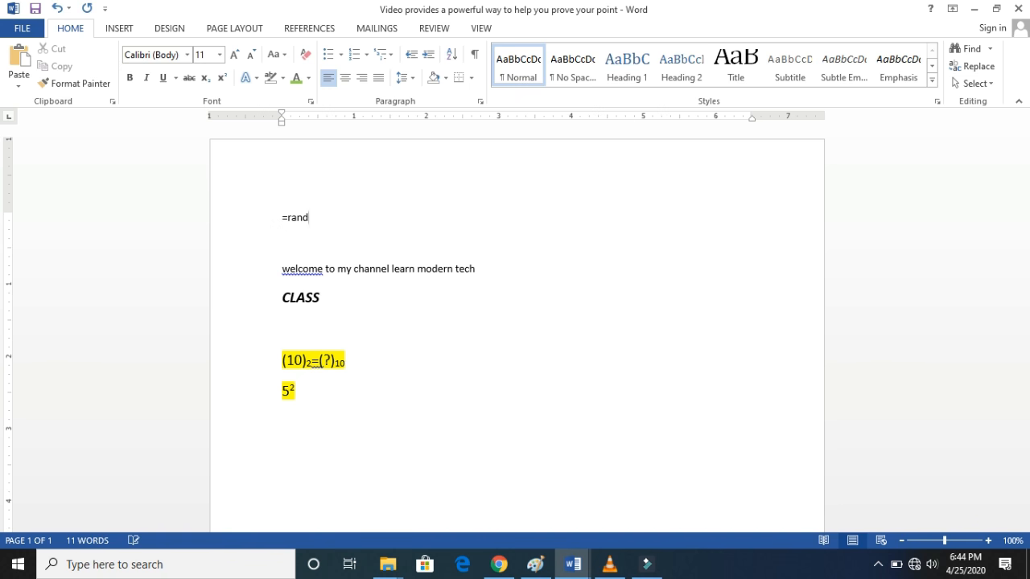
text(())
key(Return)
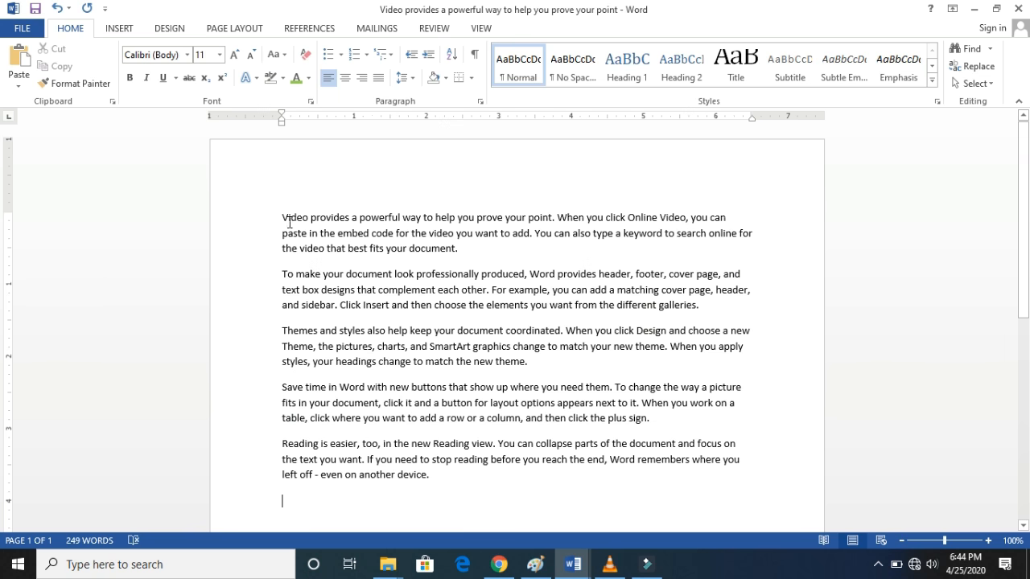
- Examine the left and right edges of the left-aligned sample paragraphs
click(727, 219)
click(756, 232)
click(744, 273)
drag(439, 476, 279, 220)
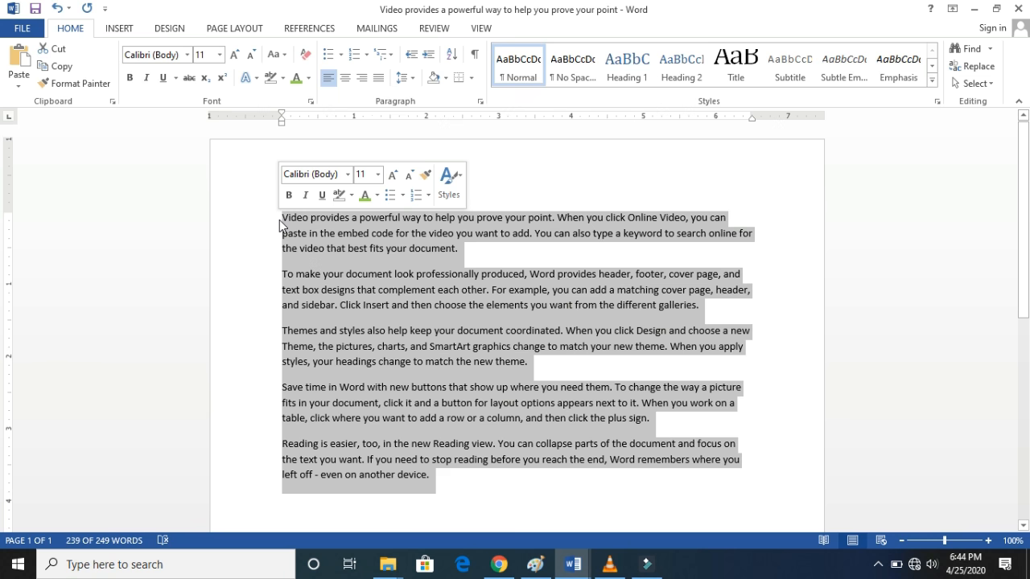
click(267, 218)
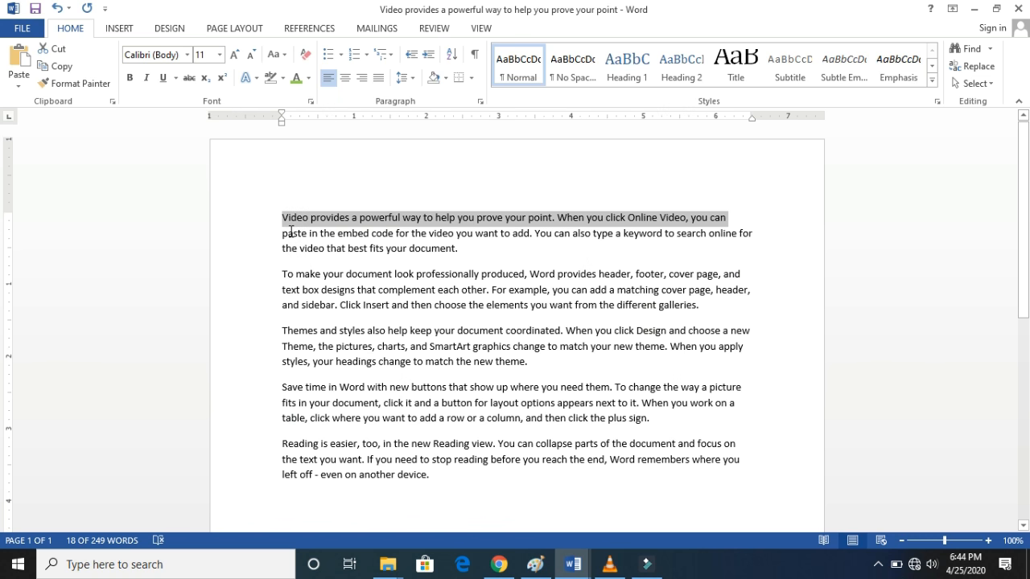
click(268, 249)
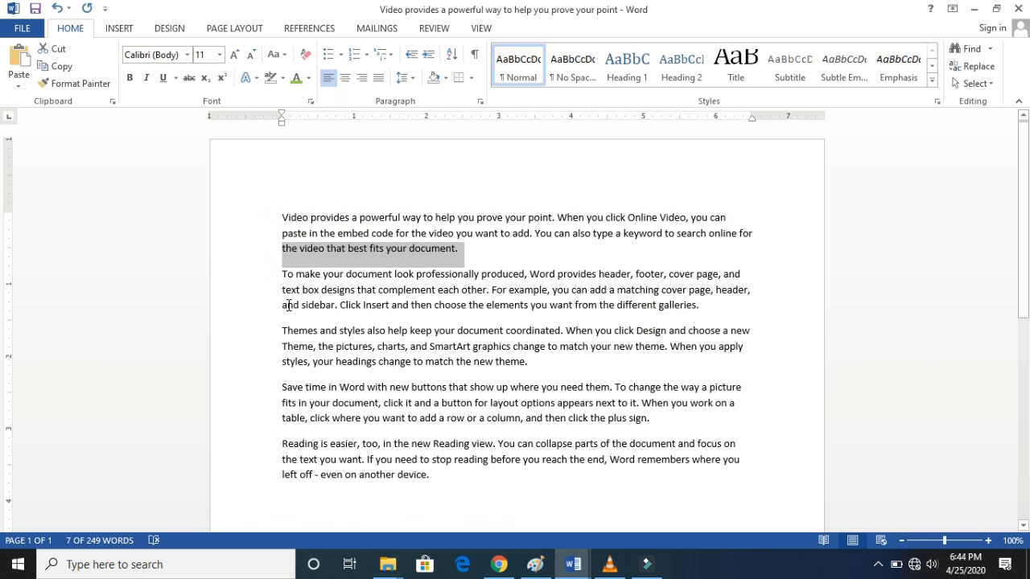
click(279, 280)
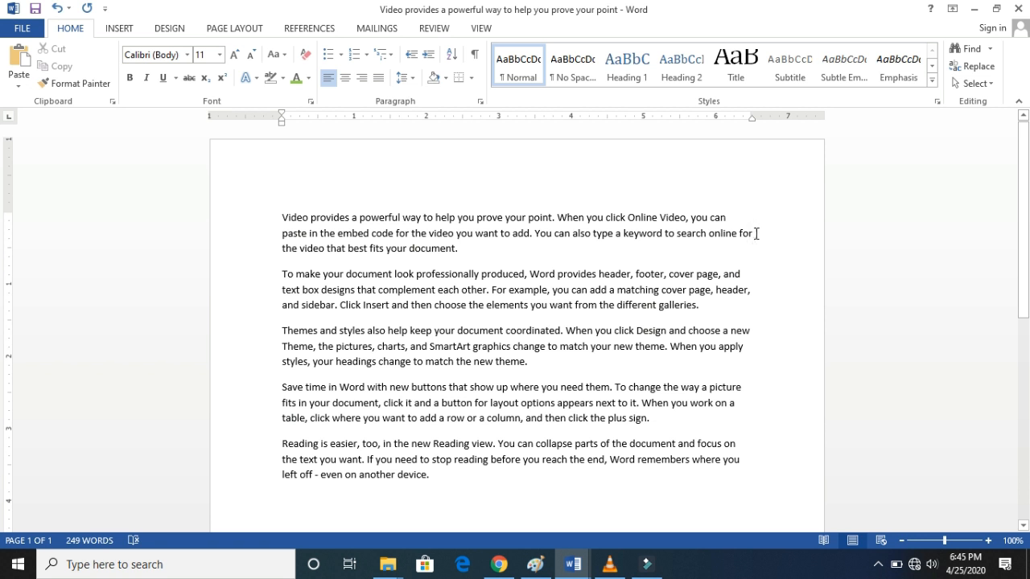
click(756, 234)
- Justify all the sample paragraphs and check their line ends along the right margin
drag(279, 223, 480, 515)
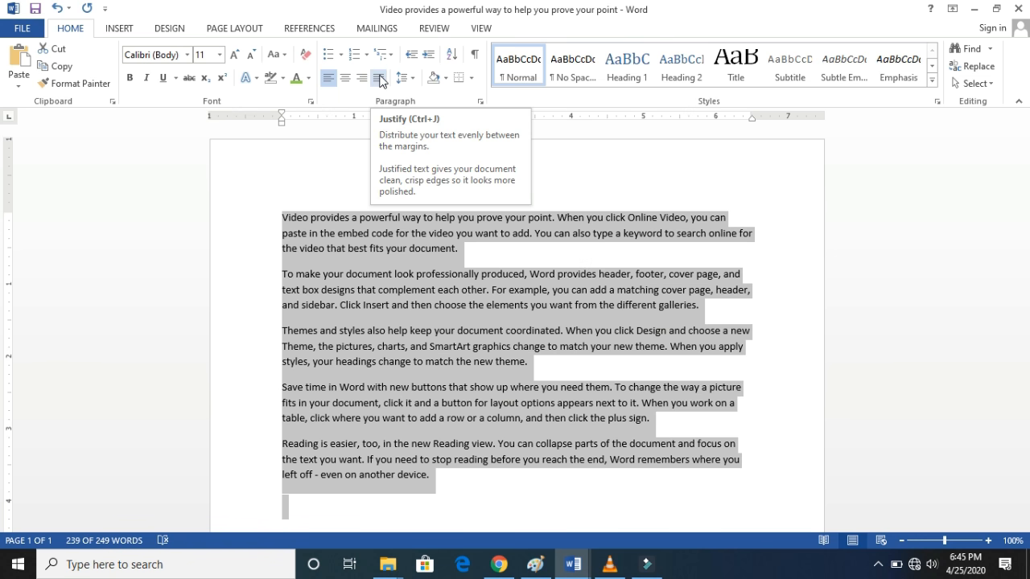
click(380, 81)
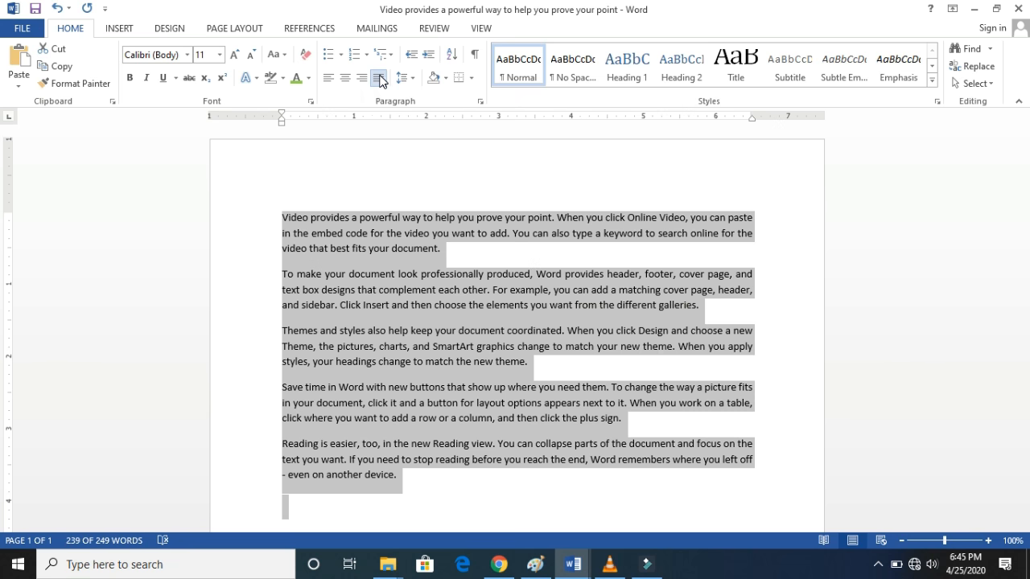
click(765, 220)
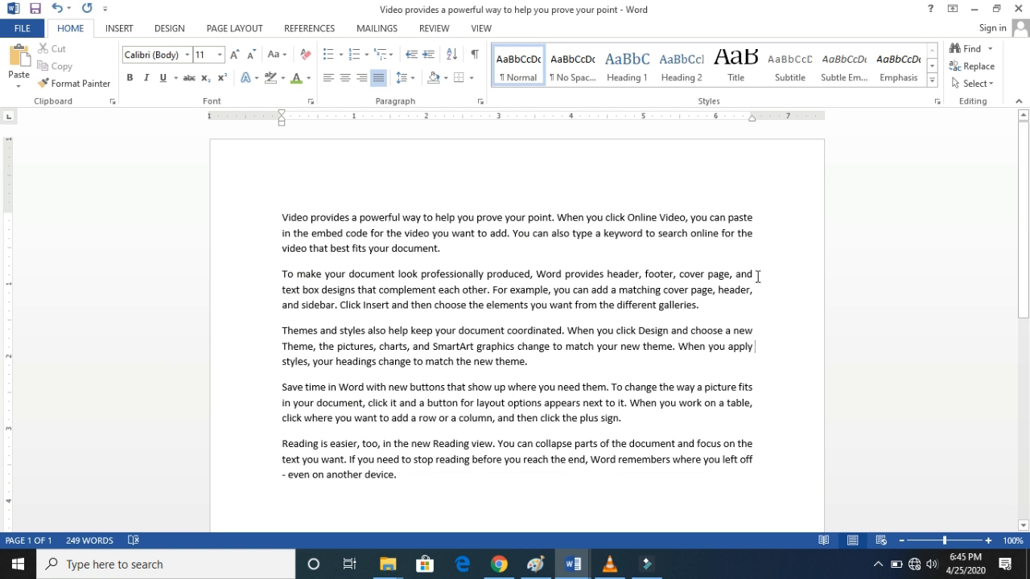
click(755, 332)
click(760, 444)
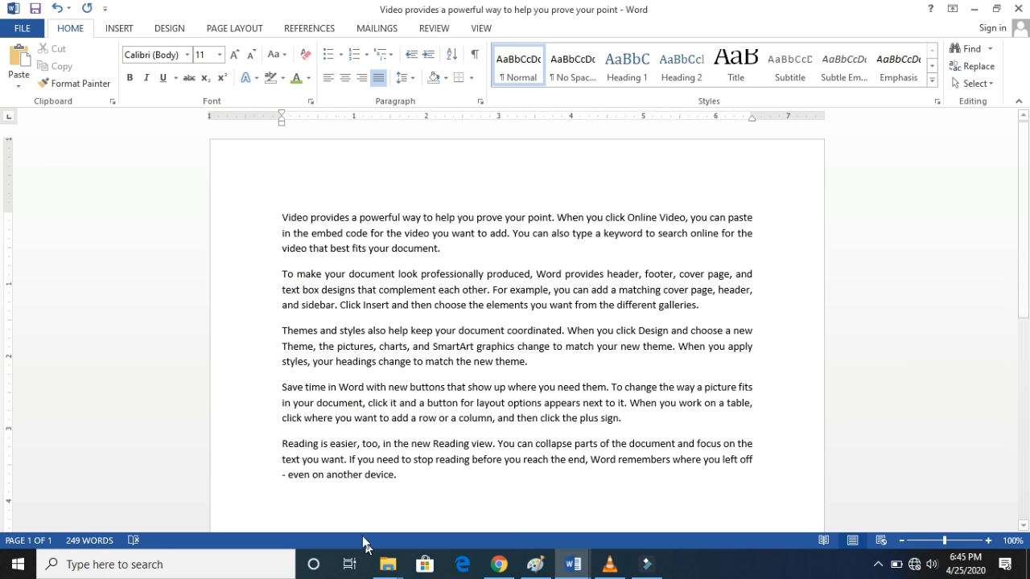
- Turn off justification for all the sample paragraphs to return them to left alignment
drag(399, 476, 318, 131)
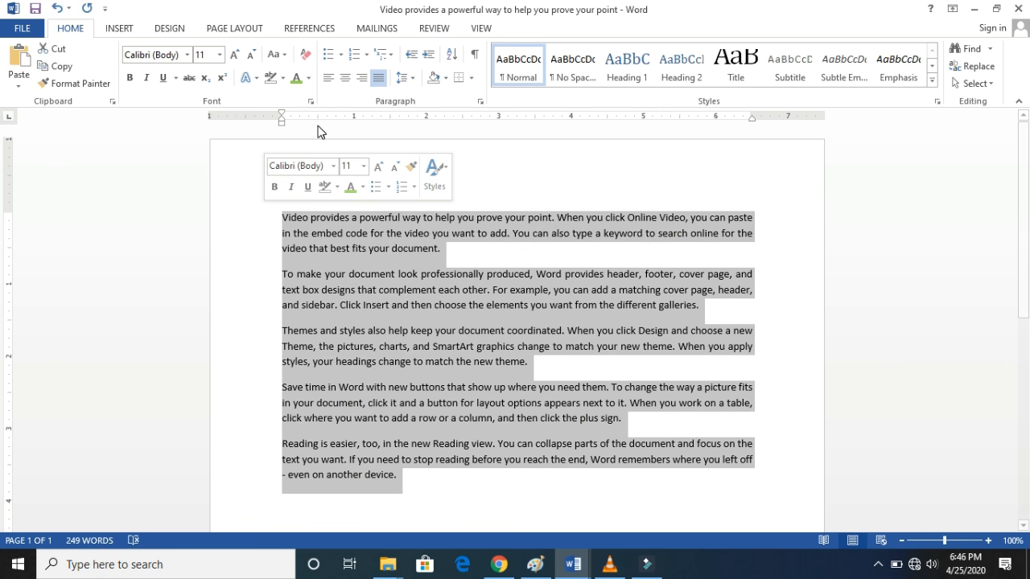
click(378, 77)
click(790, 365)
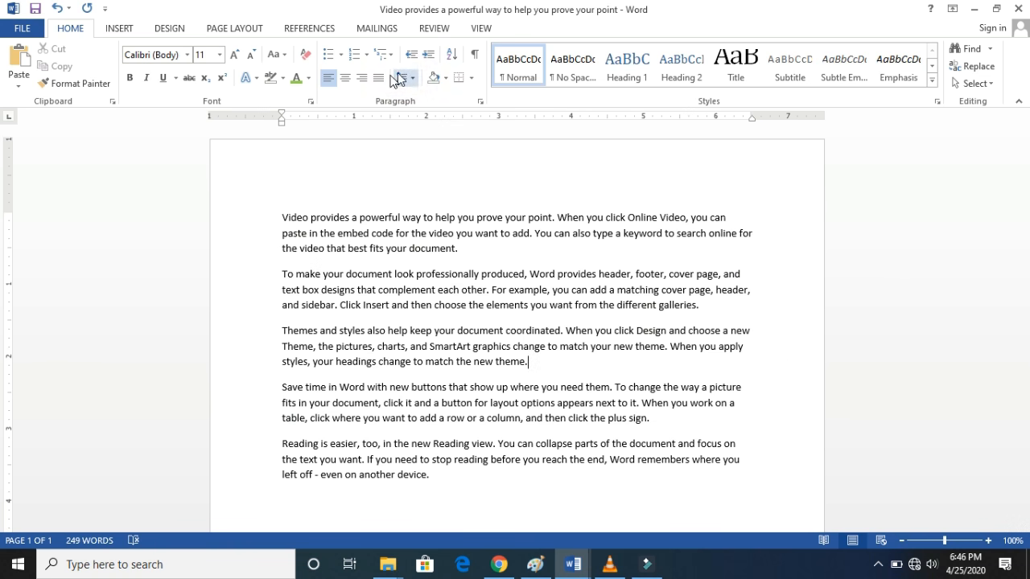
- Format the five sample paragraphs as a bulleted list with check mark bullets
drag(283, 217, 487, 480)
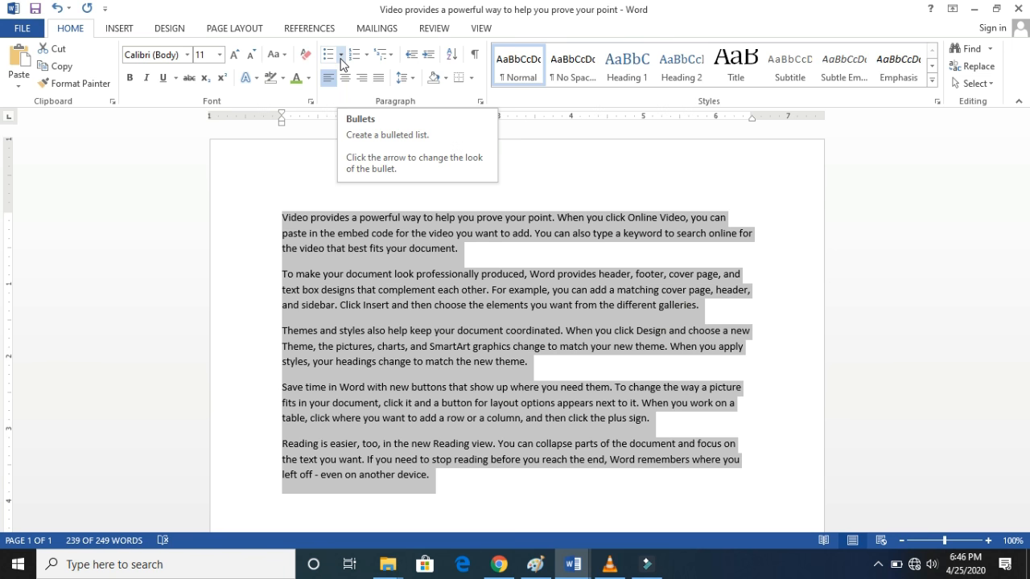
click(341, 55)
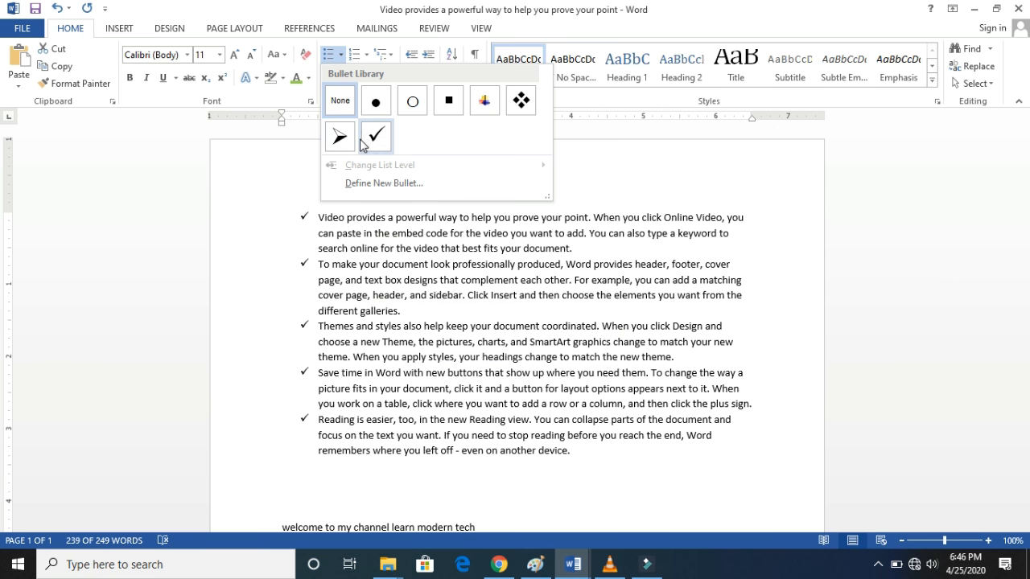
key(Escape)
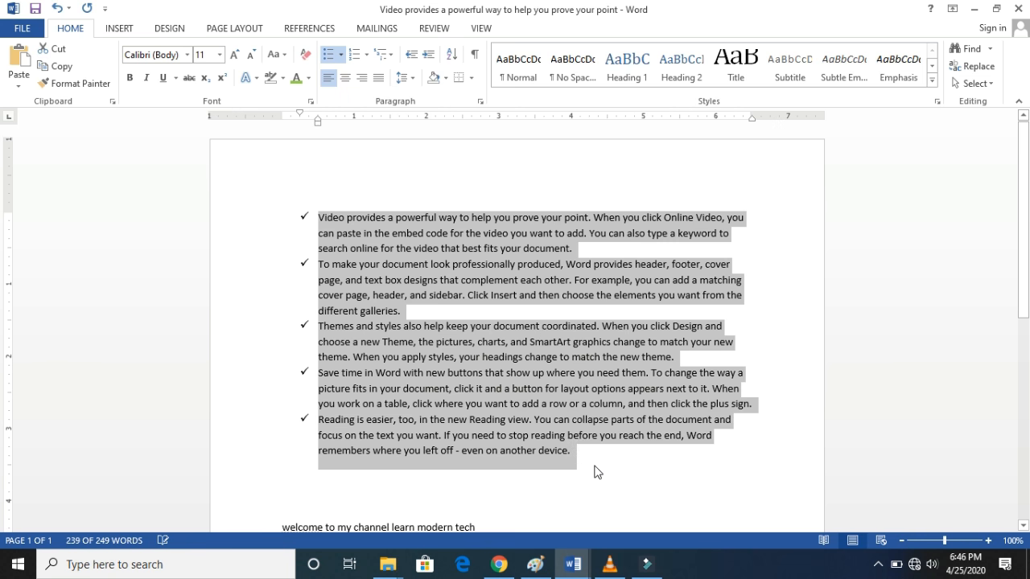
click(591, 464)
- Try the eighth list level, with hollow circle bullets, on the check mark list and undo the change
drag(584, 455, 299, 200)
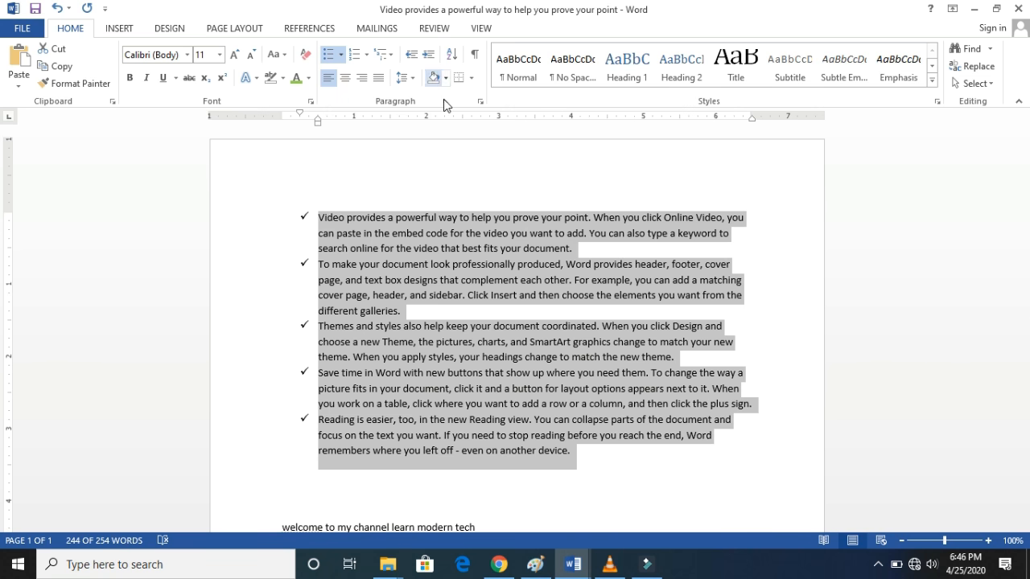
click(341, 56)
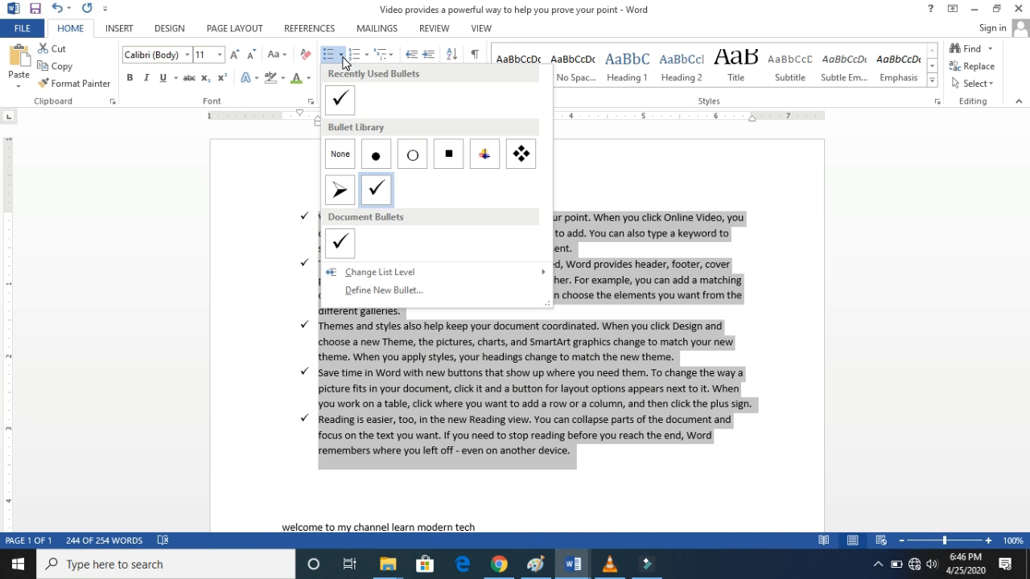
mouse_move(390, 282)
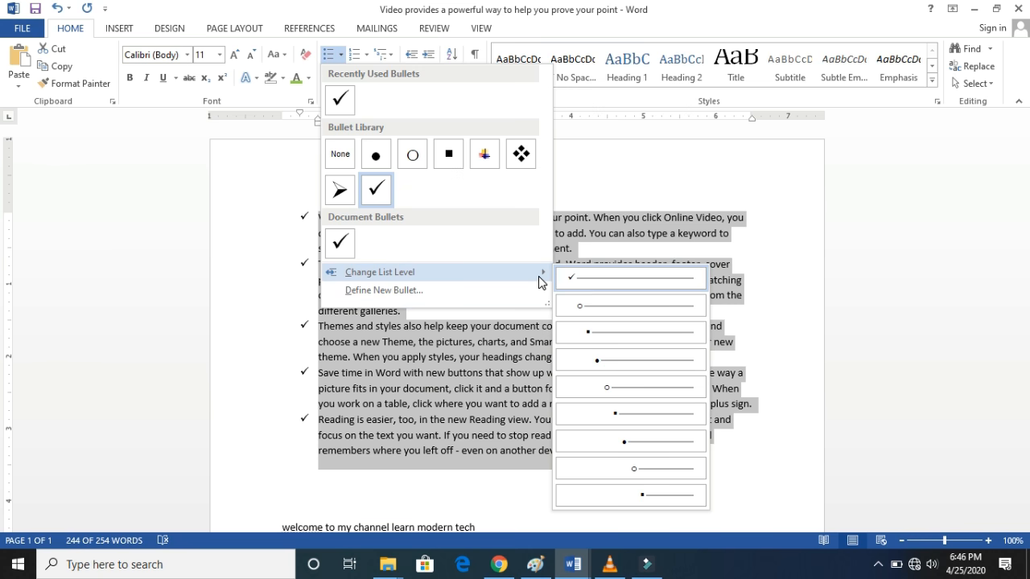
click(637, 473)
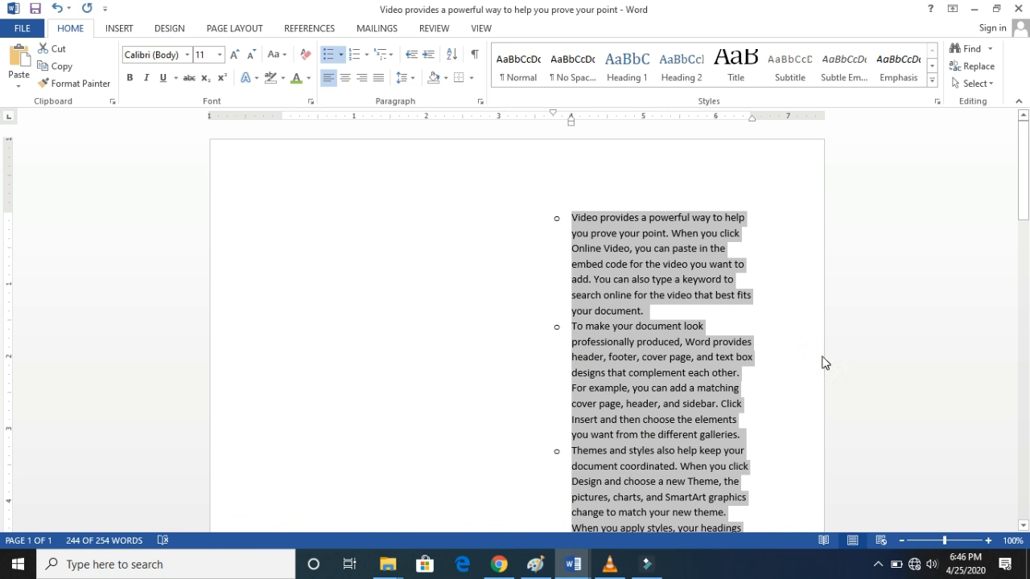
key(ctrl+z)
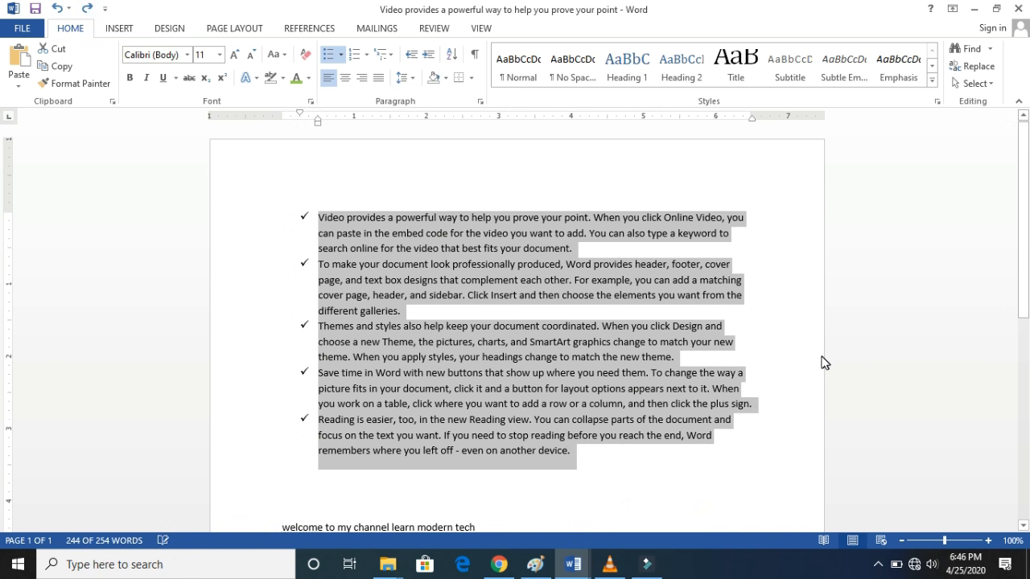
click(341, 55)
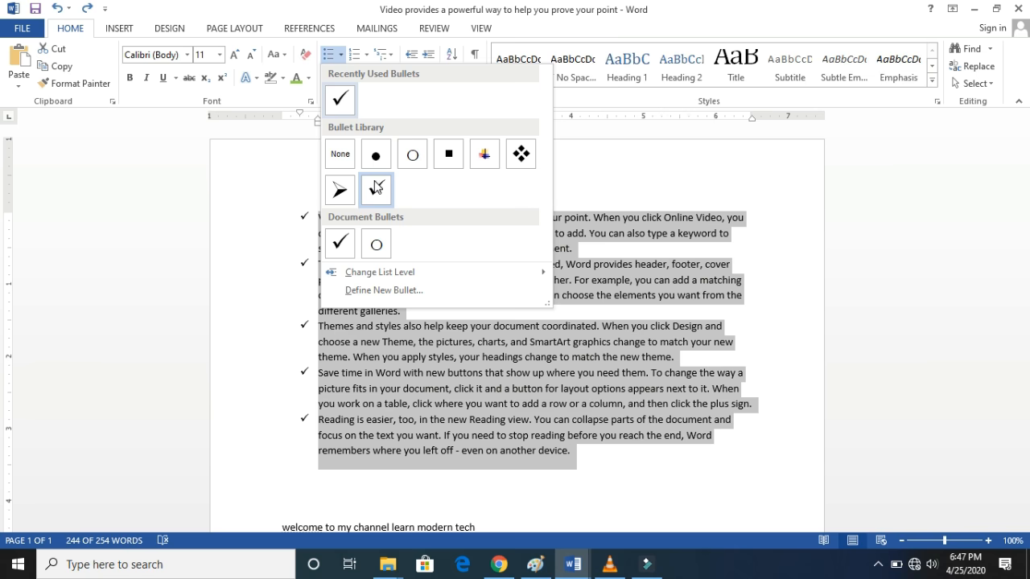
mouse_move(388, 279)
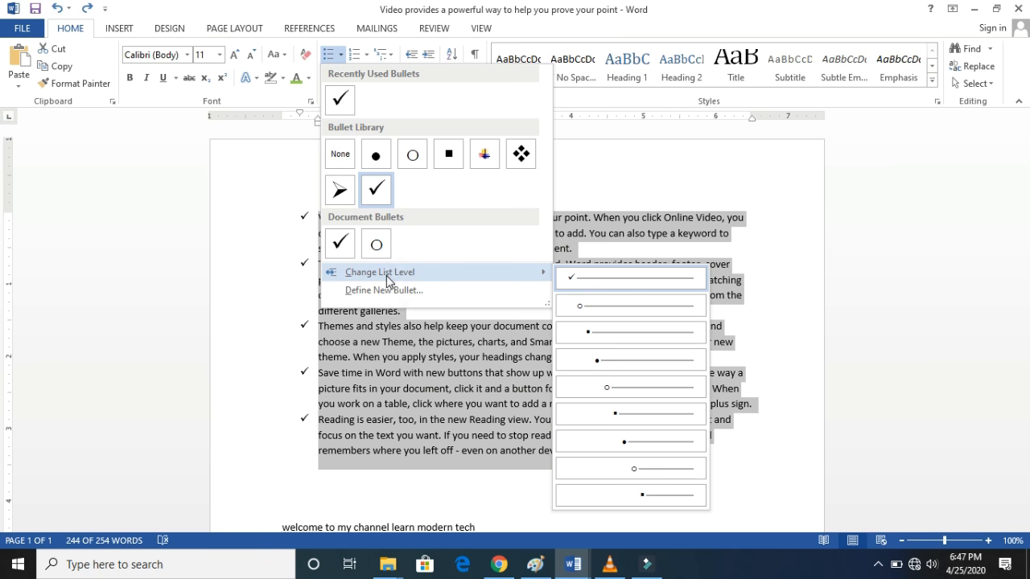
key(super+Tab)
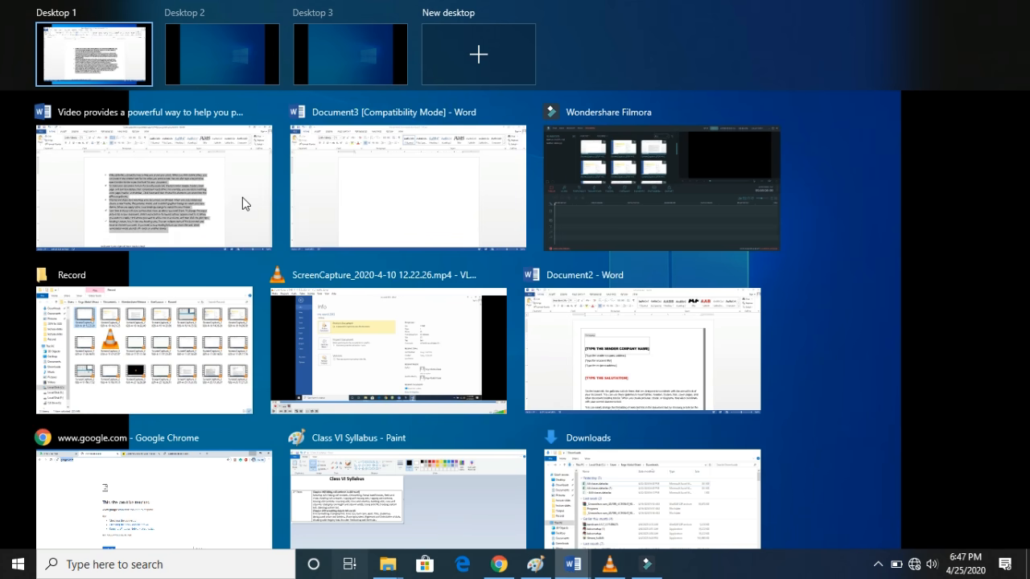
click(242, 197)
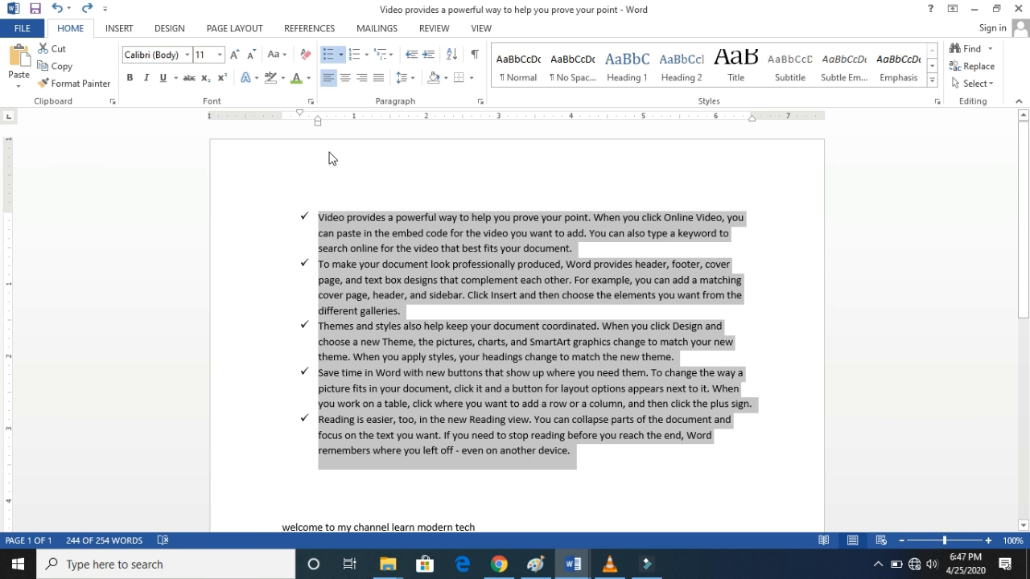
- Try the second list level, with hollow circle bullets, on the whole check mark list and undo the change
click(342, 54)
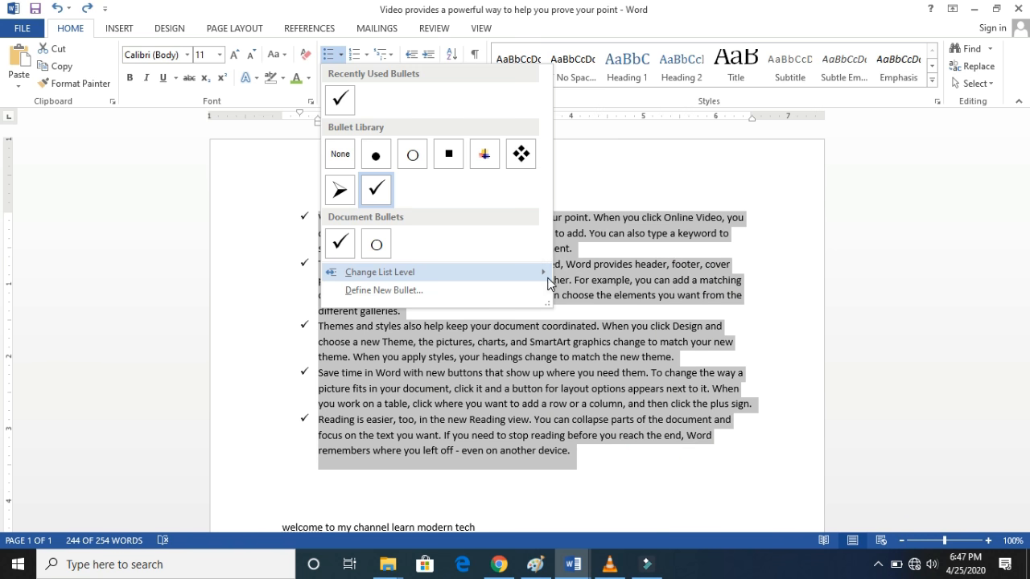
mouse_move(503, 272)
click(593, 311)
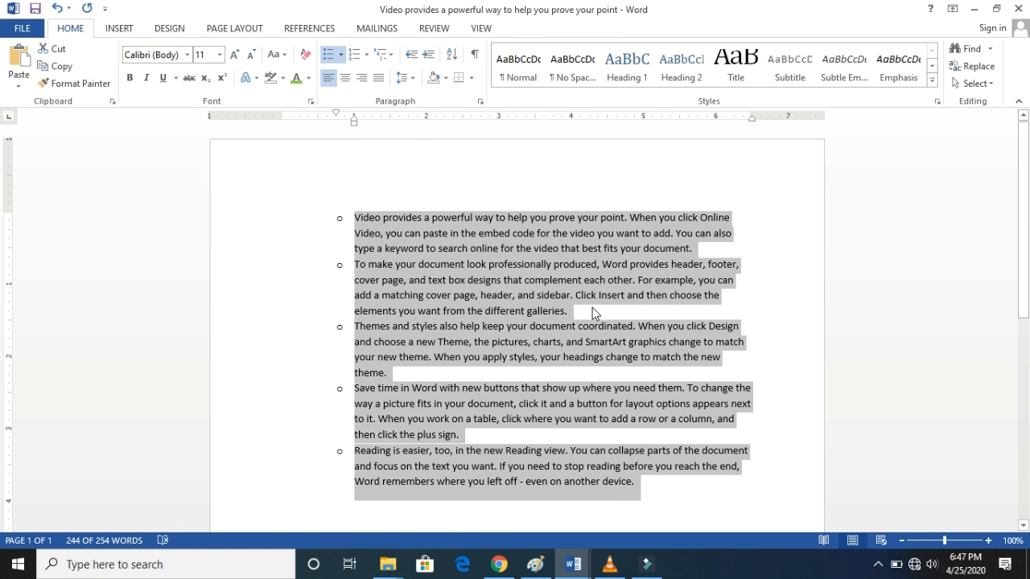
key(ctrl+z)
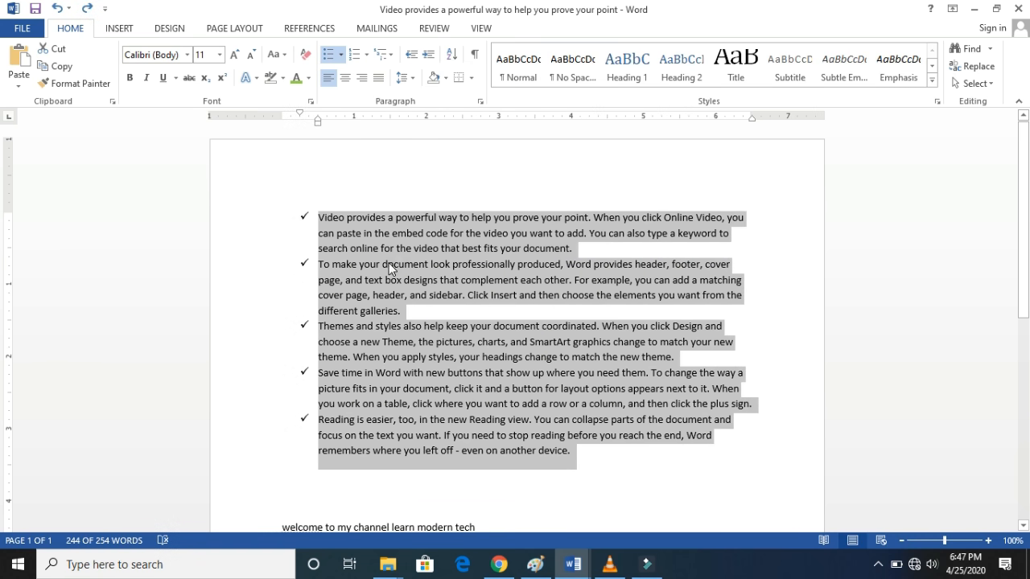
- Demote only the second paragraph, starting "To make your document look", to list level 2 with a hollow circle bullet
click(388, 268)
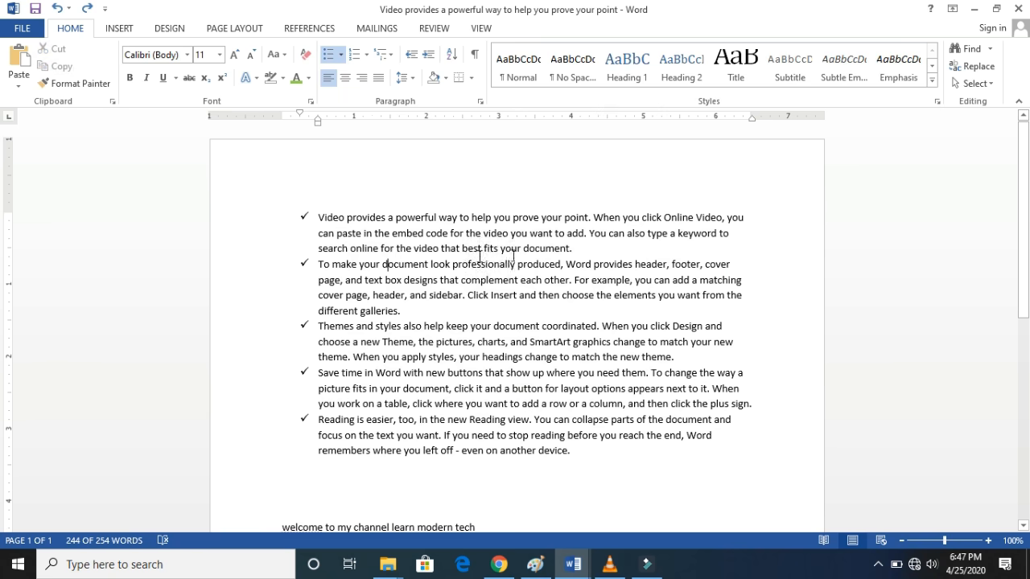
click(419, 310)
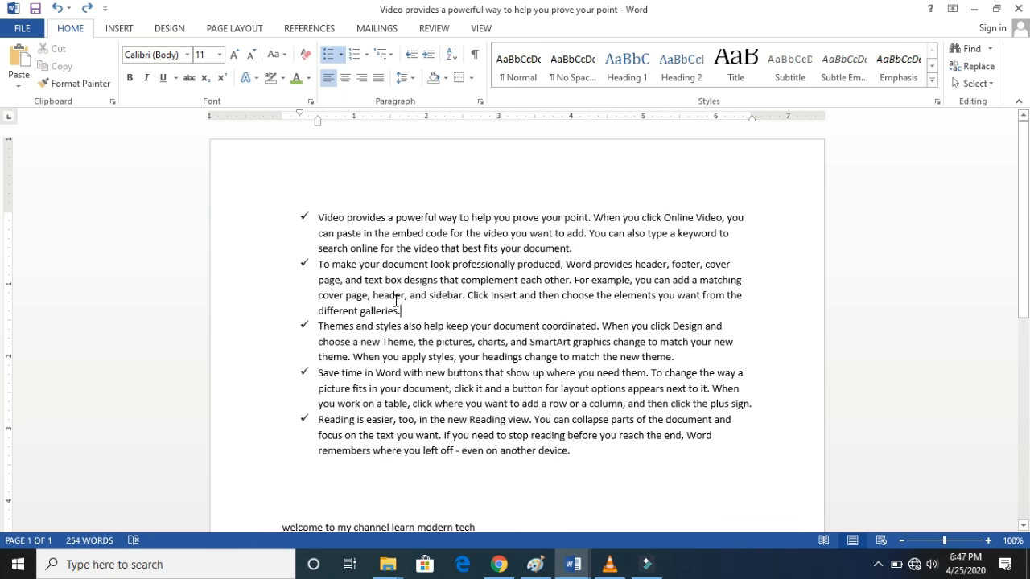
drag(400, 311, 319, 266)
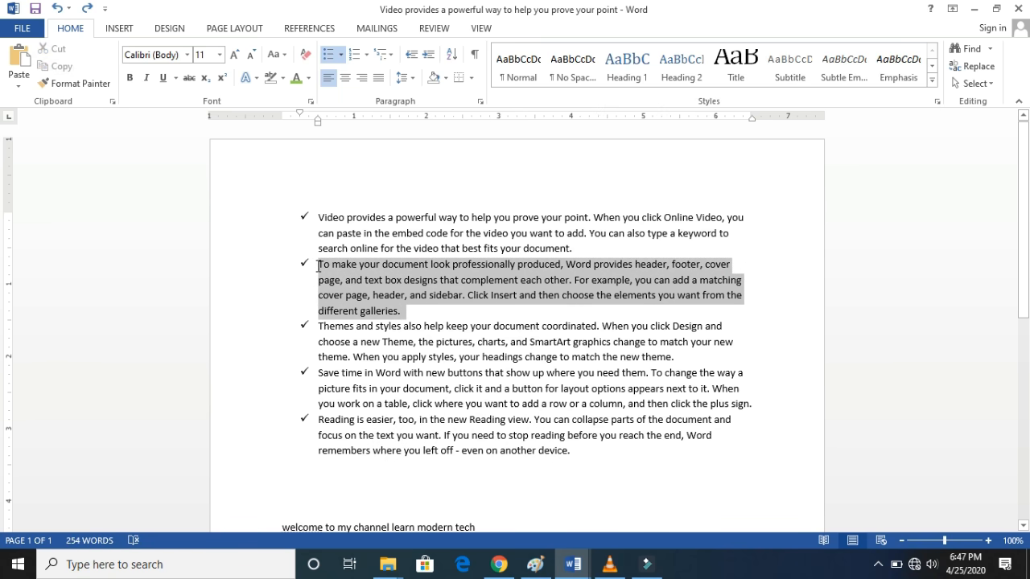
click(341, 54)
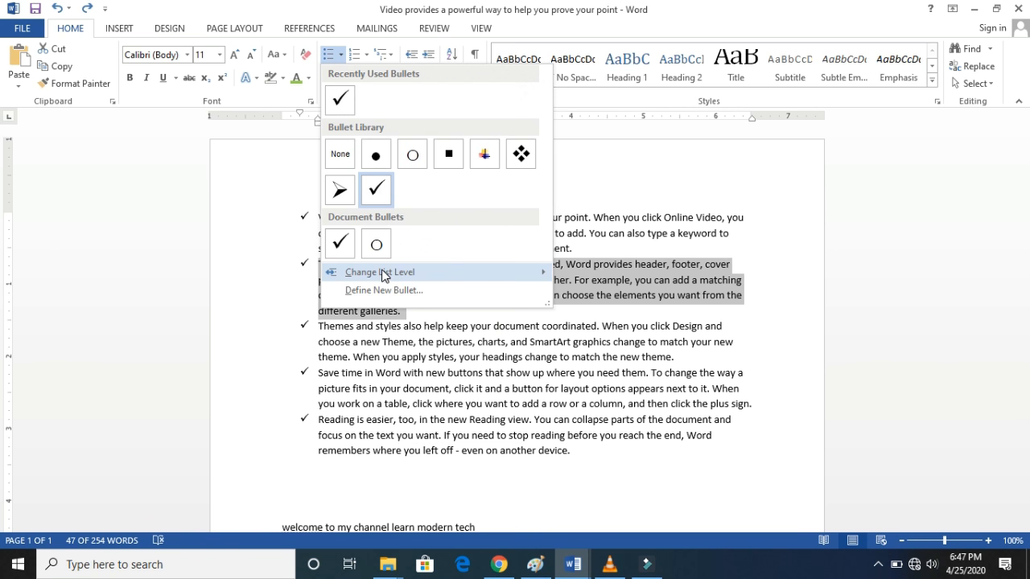
mouse_move(537, 272)
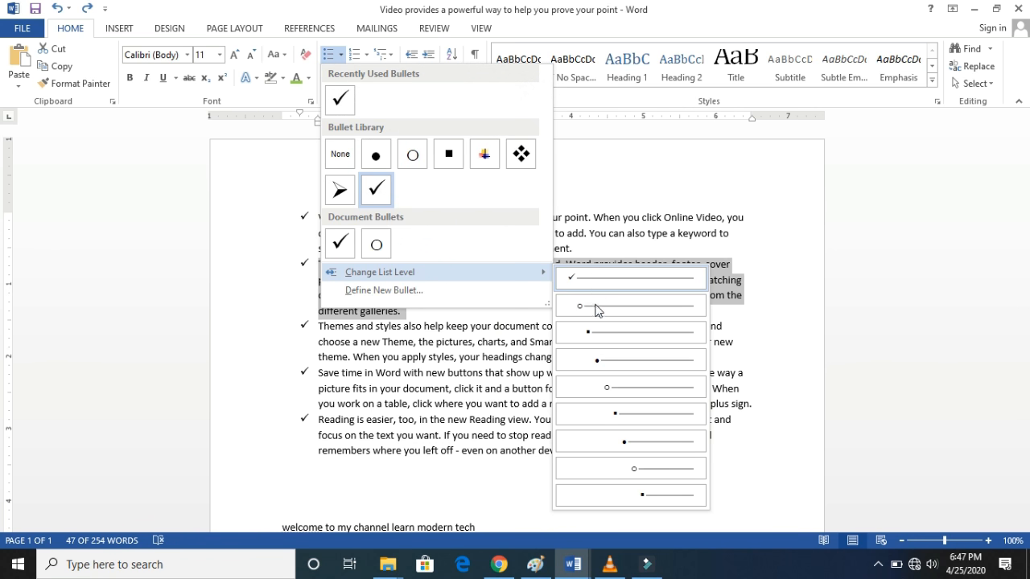
click(597, 308)
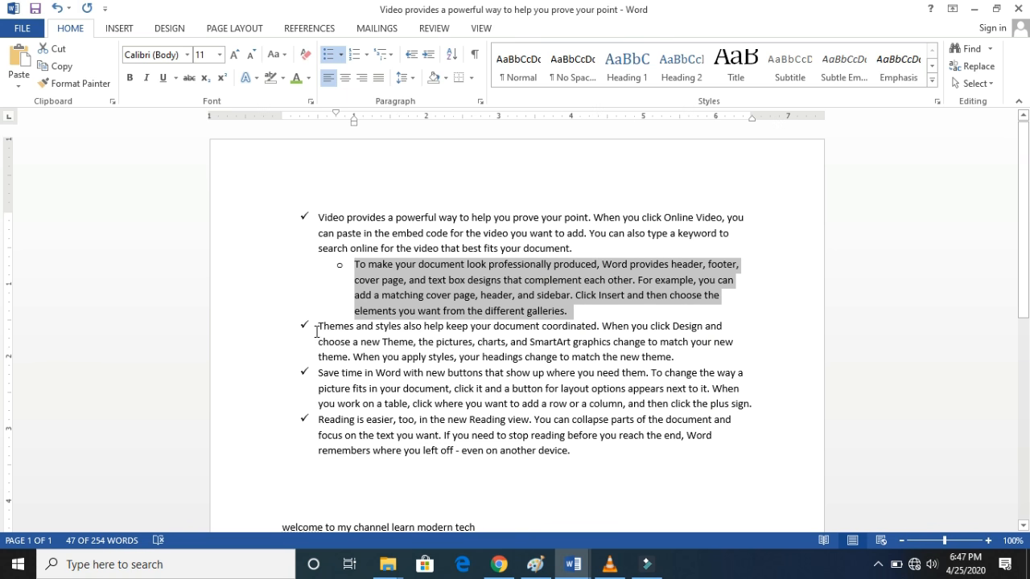
- Demote the third paragraph, starting "Themes and styles", to list level 3 with a small square bullet
drag(318, 332, 698, 358)
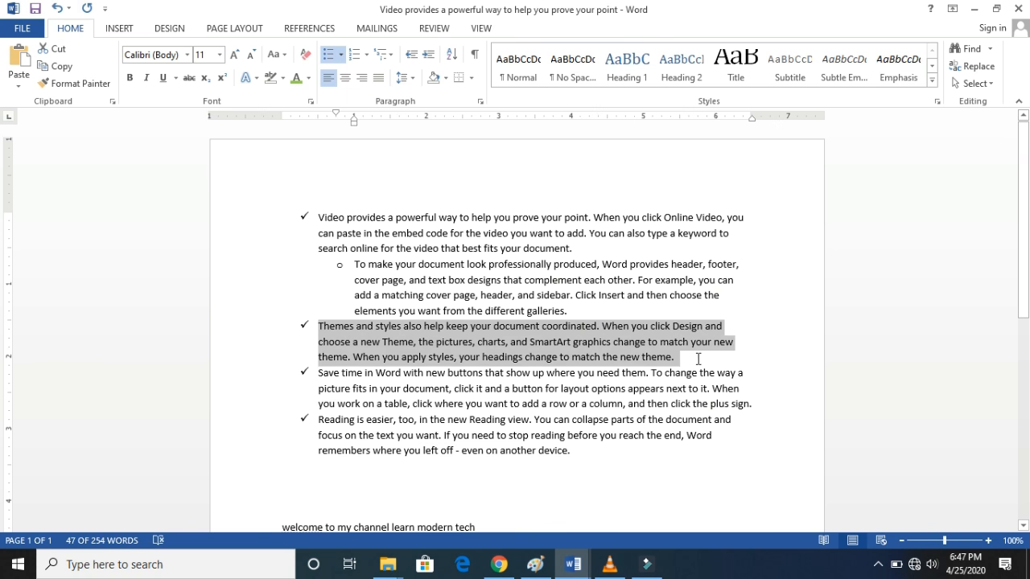
click(341, 54)
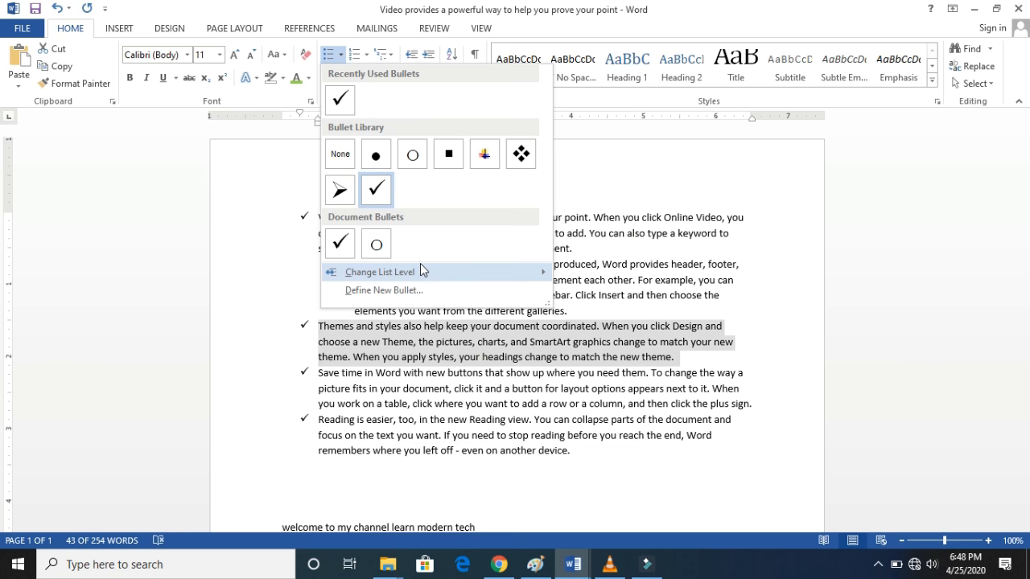
mouse_move(422, 270)
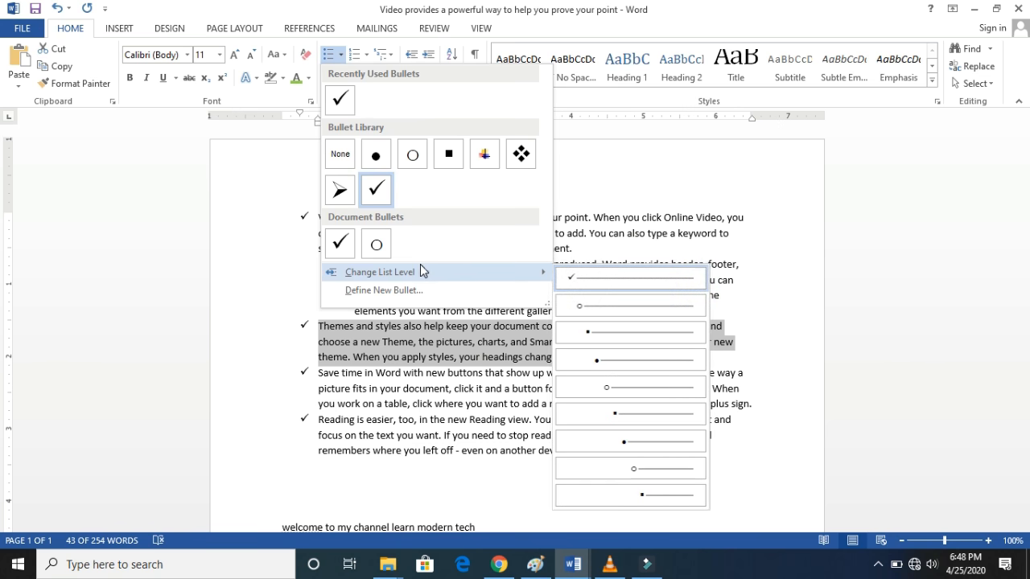
click(606, 332)
click(377, 347)
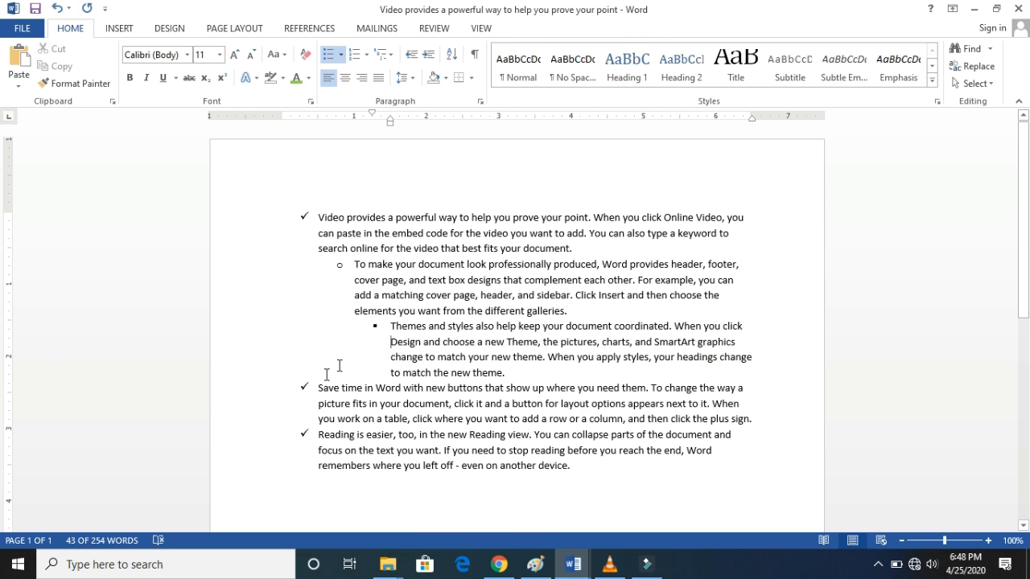
- Demote the fourth paragraph, starting "Save time in Word", to list level 4 with a solid round bullet
drag(317, 388, 770, 413)
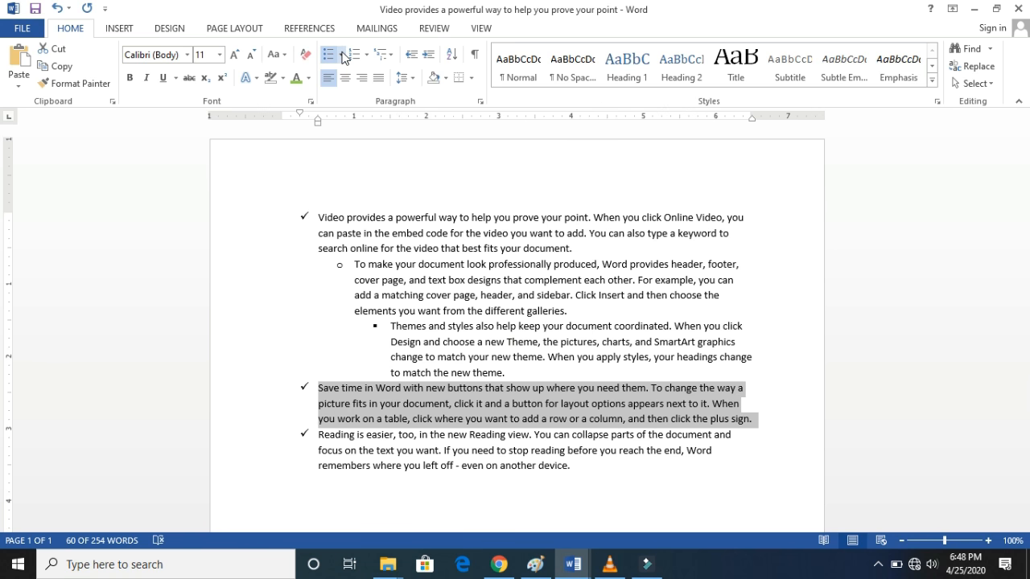
click(342, 55)
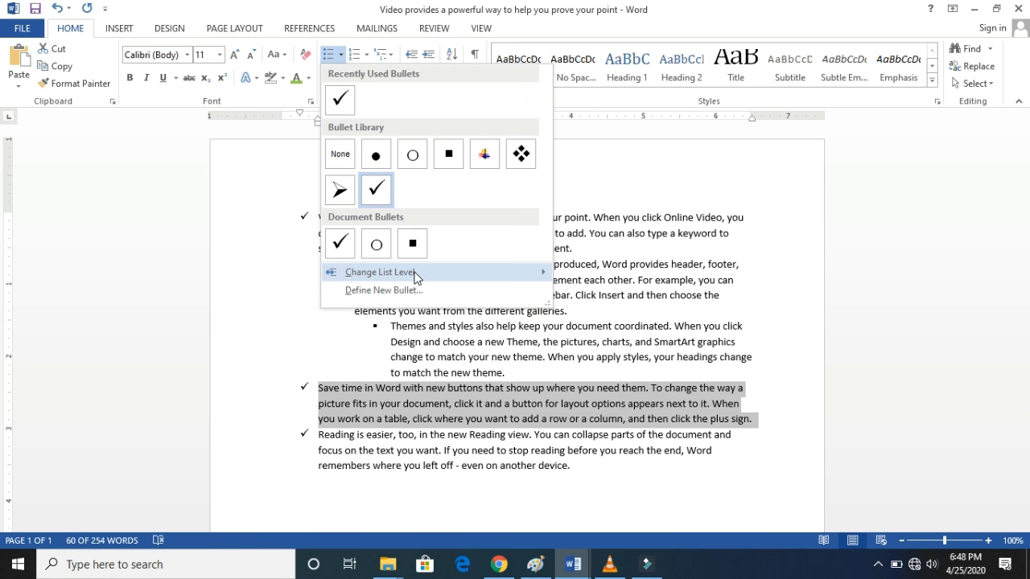
mouse_move(416, 272)
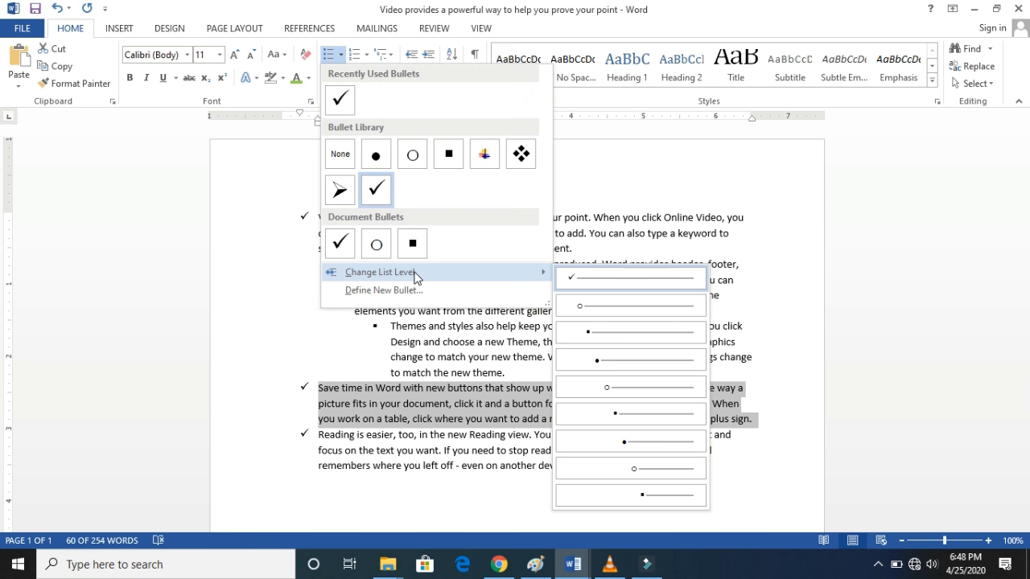
click(624, 361)
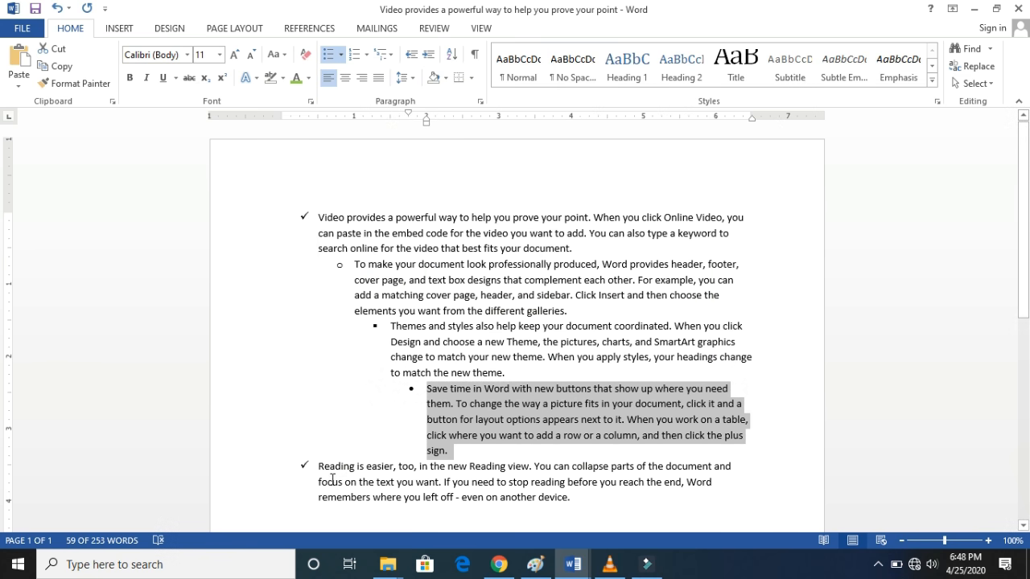
- Demote the last paragraph, starting "Reading is easier", to list level 5 with a hollow circle bullet
drag(318, 466, 597, 505)
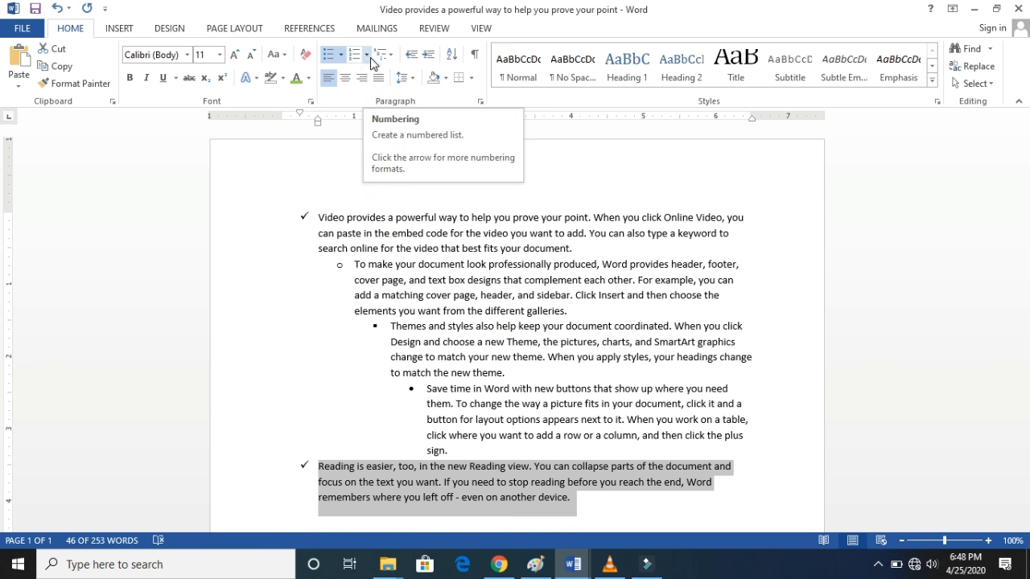
click(341, 56)
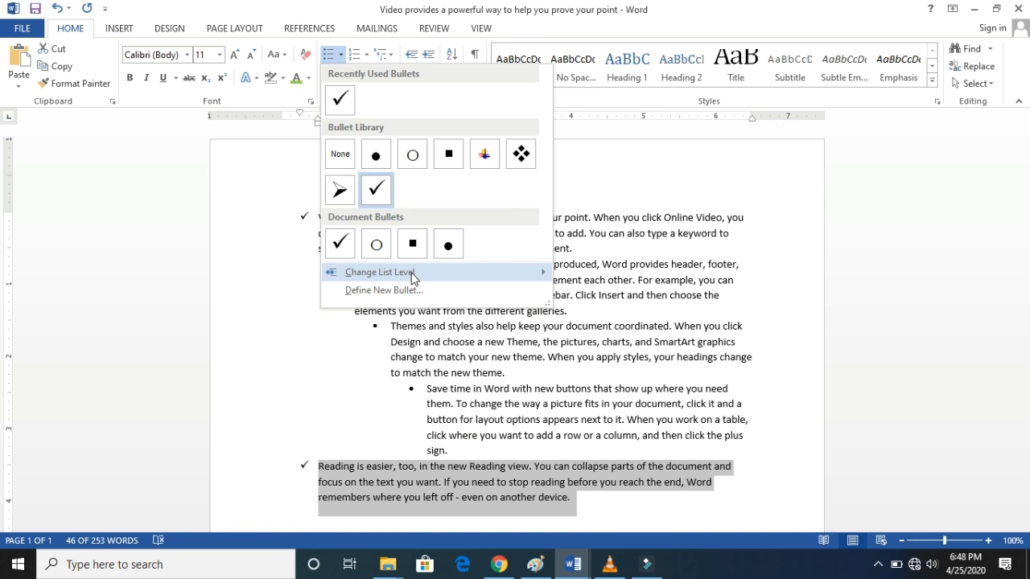
mouse_move(412, 272)
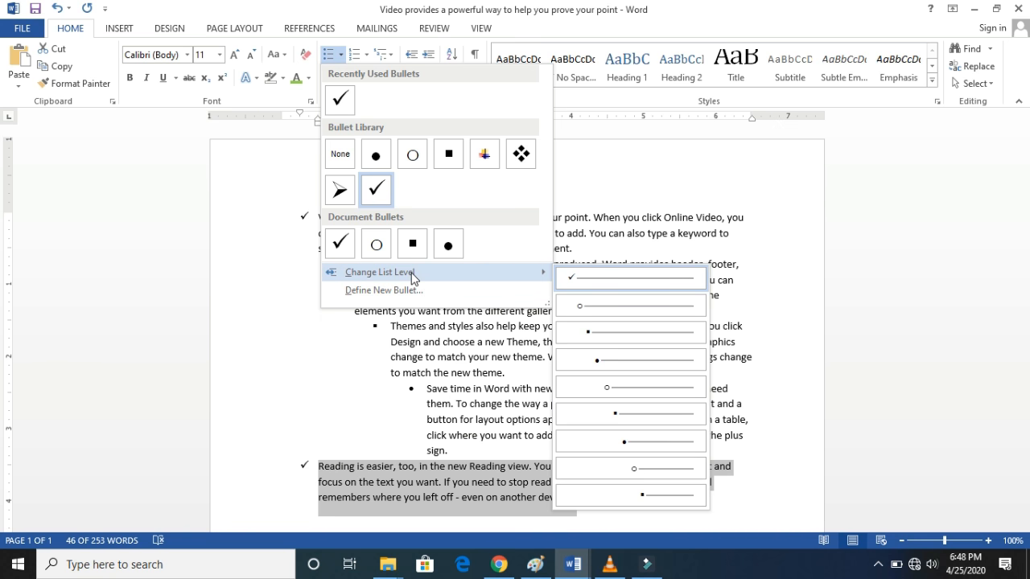
click(651, 401)
scroll(1016, 306, down, 1)
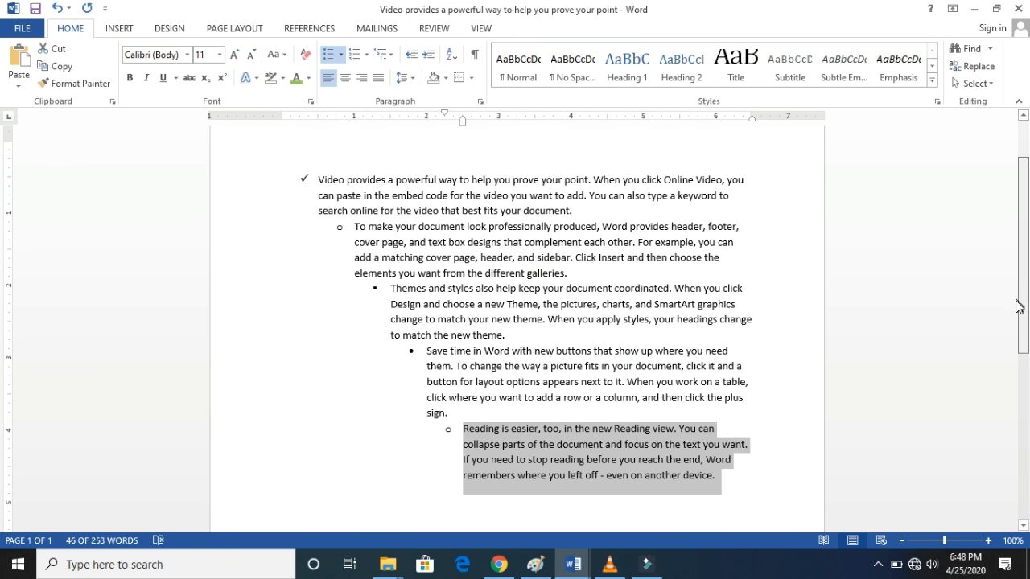
scroll(1016, 306, down, 1)
click(757, 442)
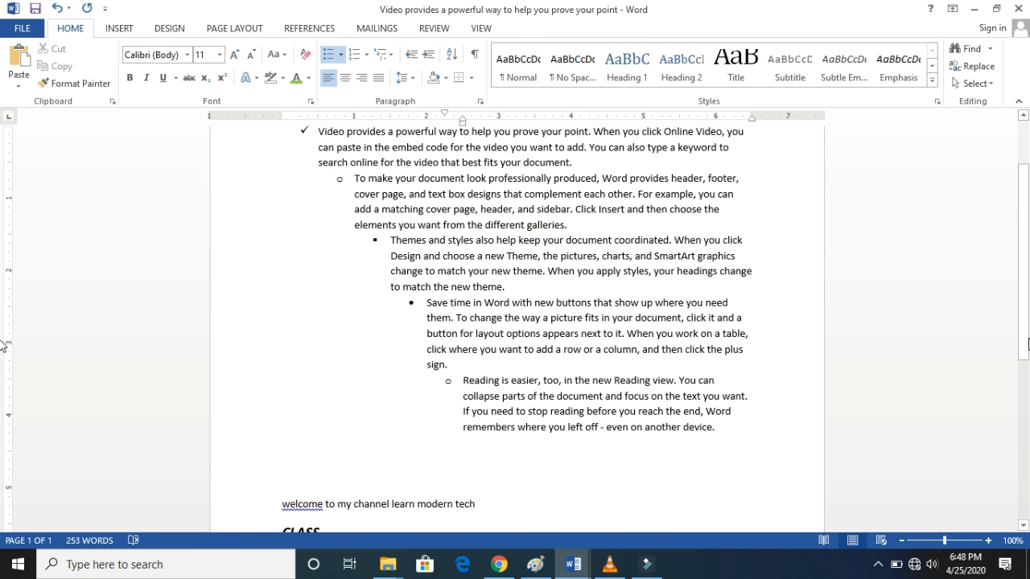
- Justify all five paragraphs of the multilevel bulleted list
scroll(1028, 345, up, 1)
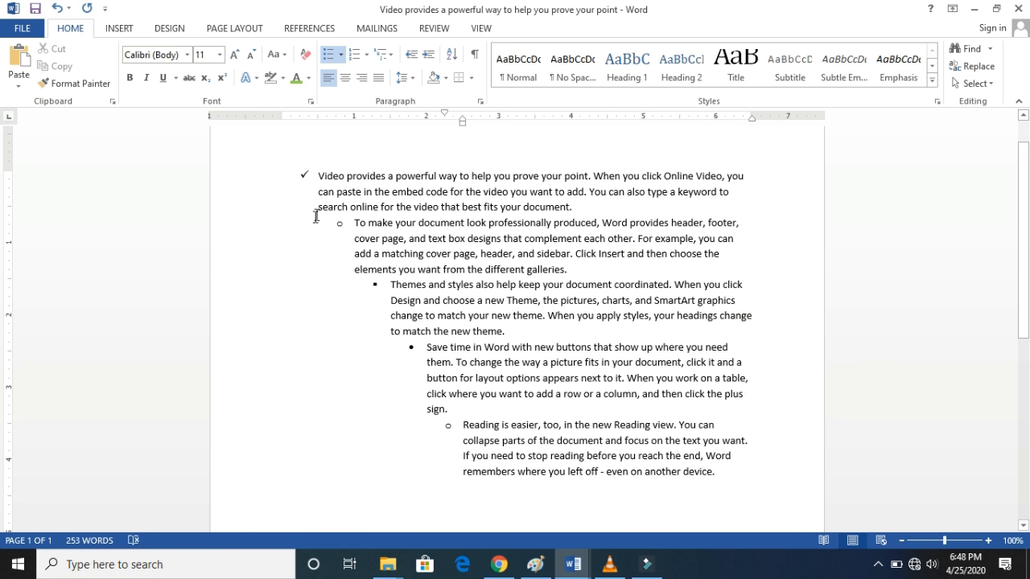
drag(322, 175, 747, 416)
drag(745, 264, 743, 248)
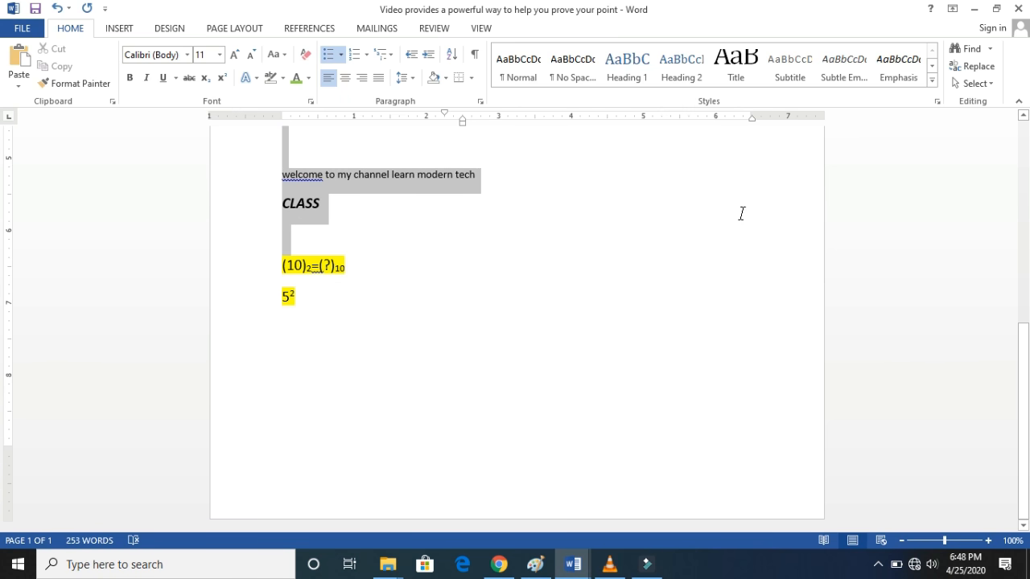
drag(742, 213, 729, 125)
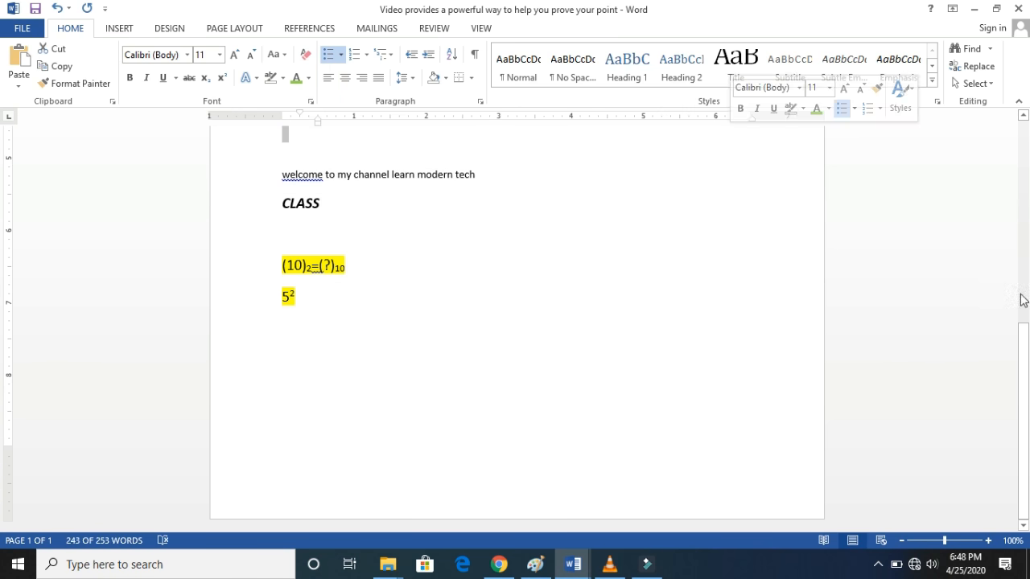
drag(1025, 341, 1006, 190)
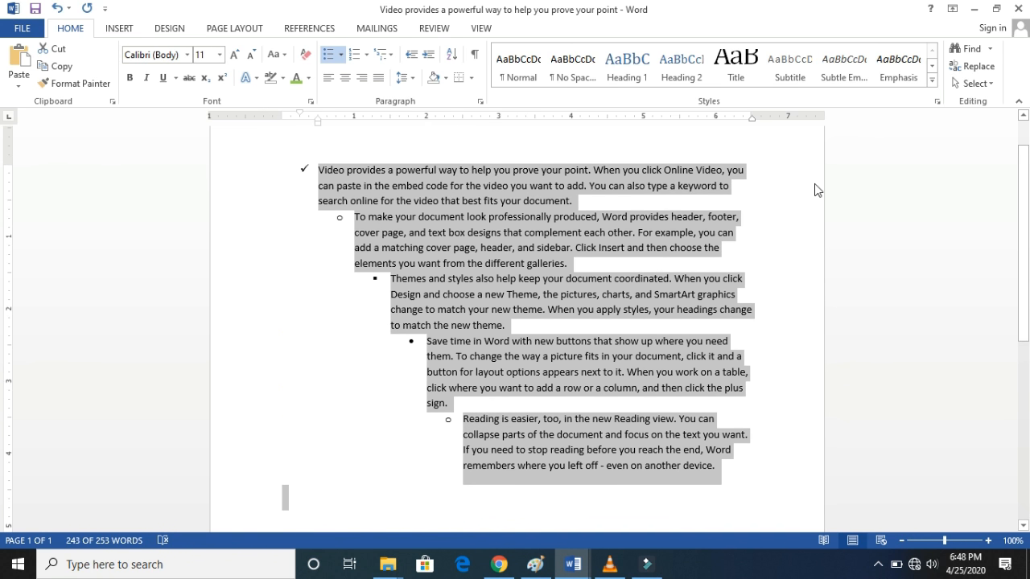
click(378, 79)
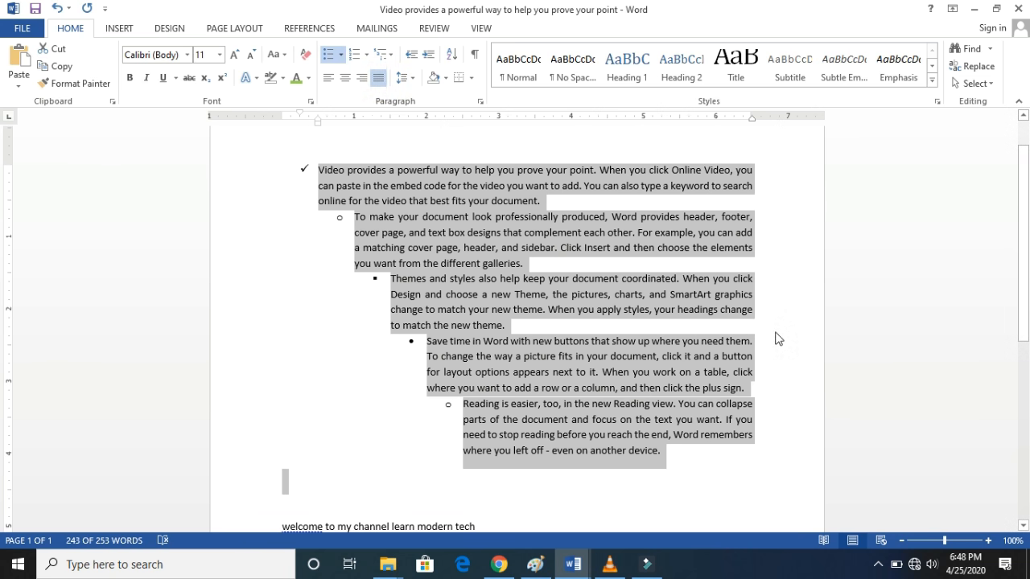
click(757, 295)
- Remove the check mark bullet from the first paragraph, starting "Video provides a powerful way"
click(315, 186)
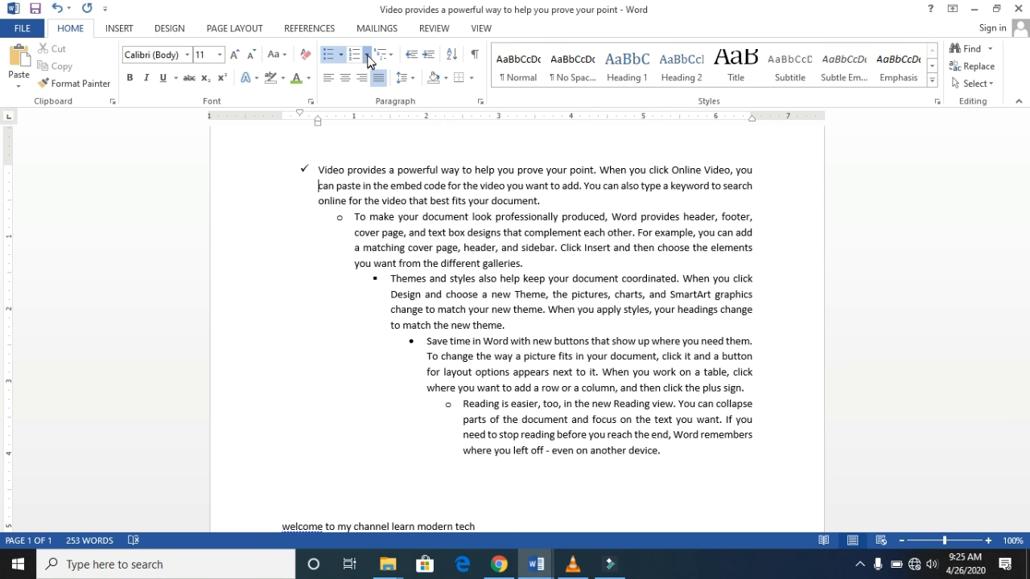
click(367, 55)
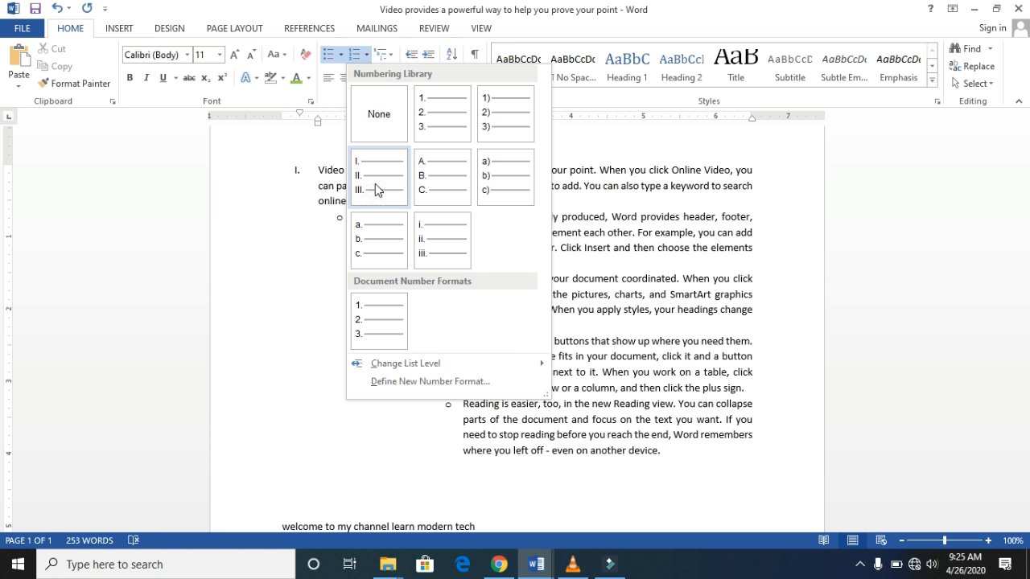
click(327, 54)
click(340, 56)
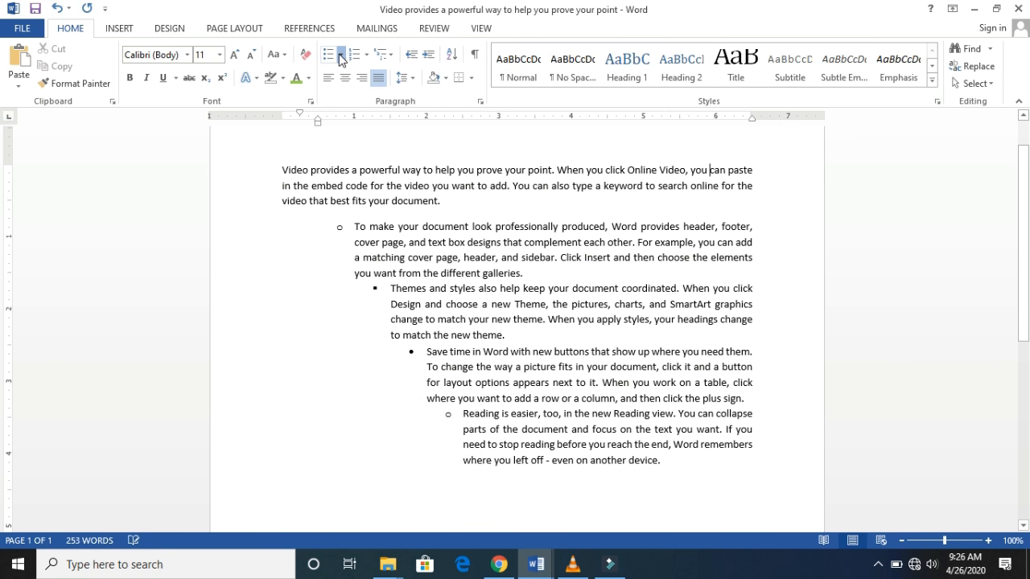
click(340, 54)
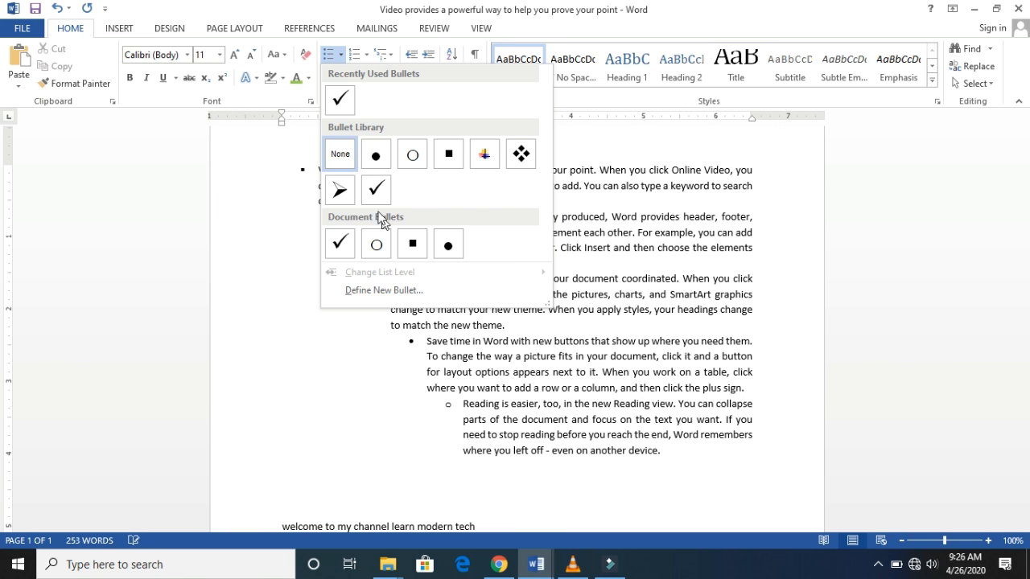
click(559, 127)
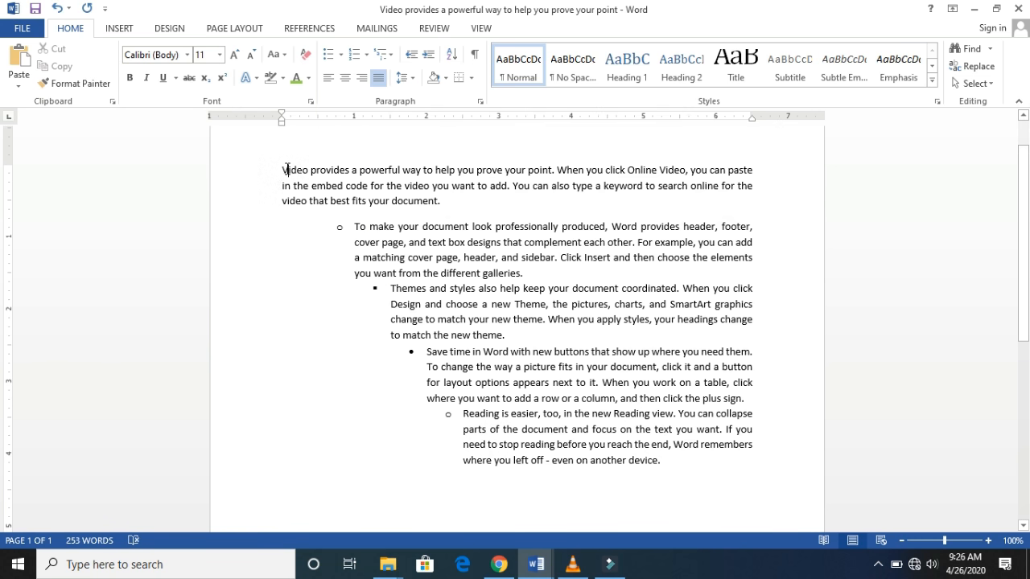
- Apply 1. 2. 3. numbering to all five paragraphs, from "Video provides a powerful way" to "Reading is easier"
drag(285, 169, 737, 496)
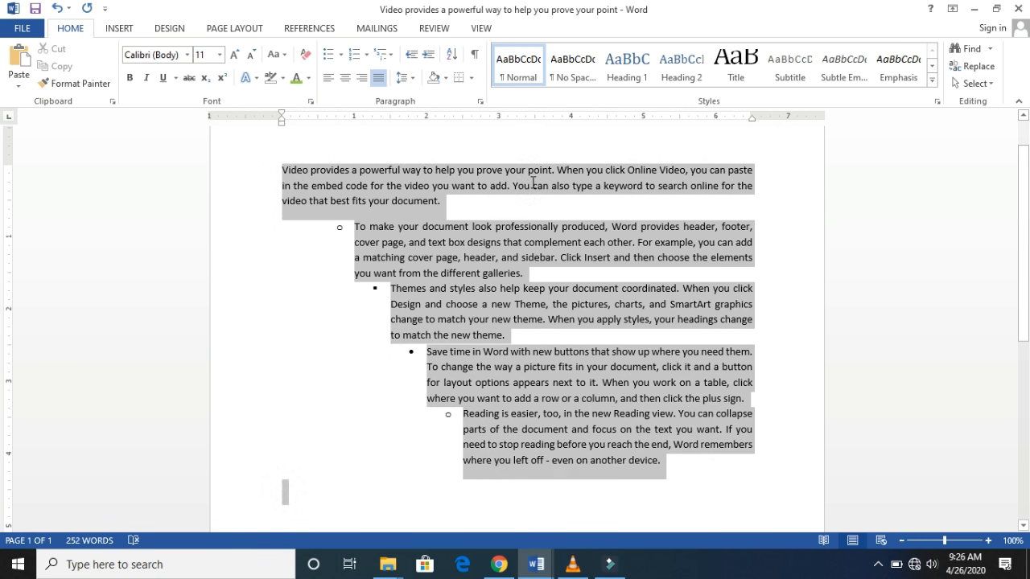
click(366, 54)
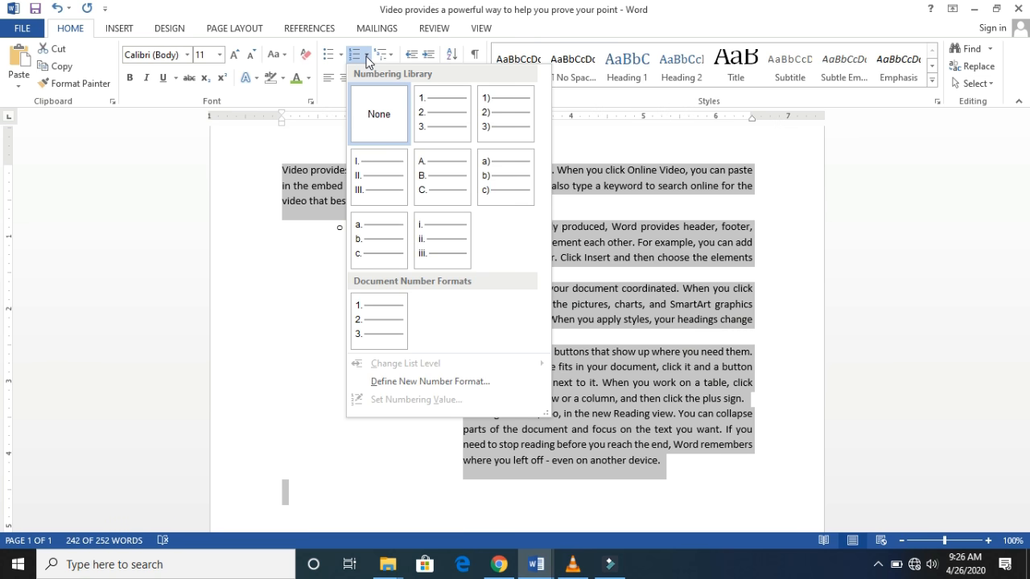
click(434, 110)
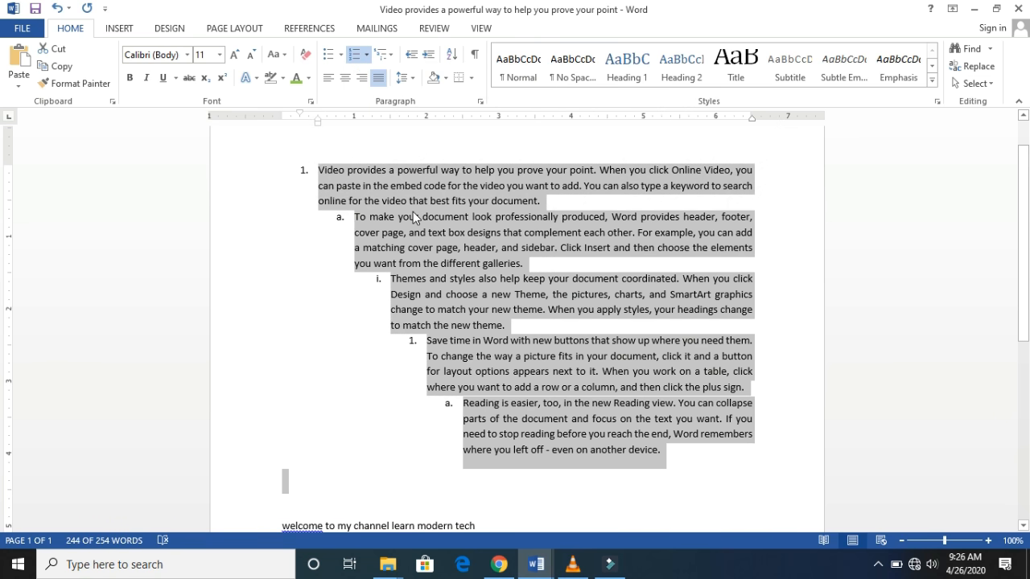
click(335, 201)
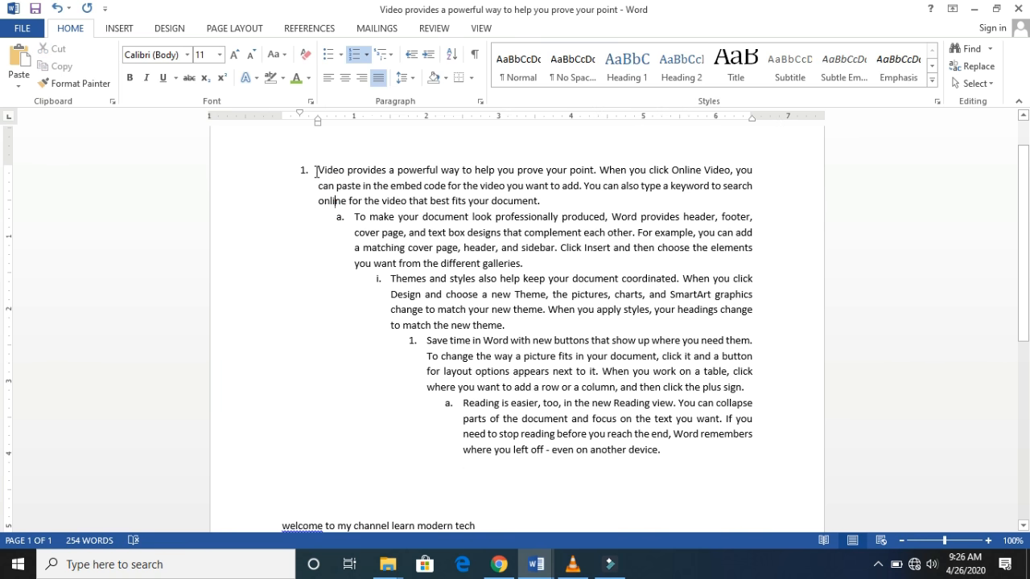
- Set all five numbered paragraphs to list level 1
drag(314, 169, 683, 442)
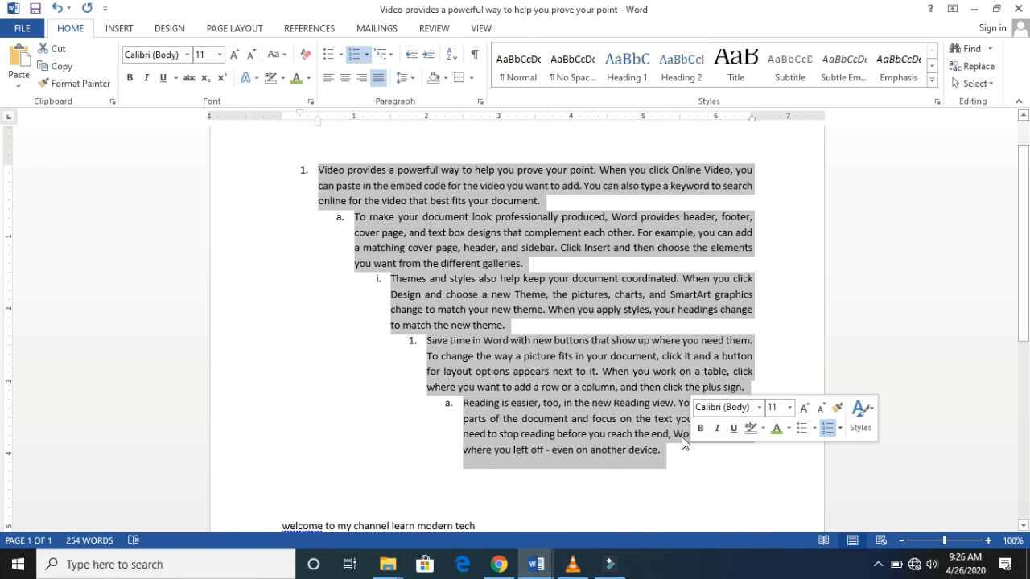
click(342, 54)
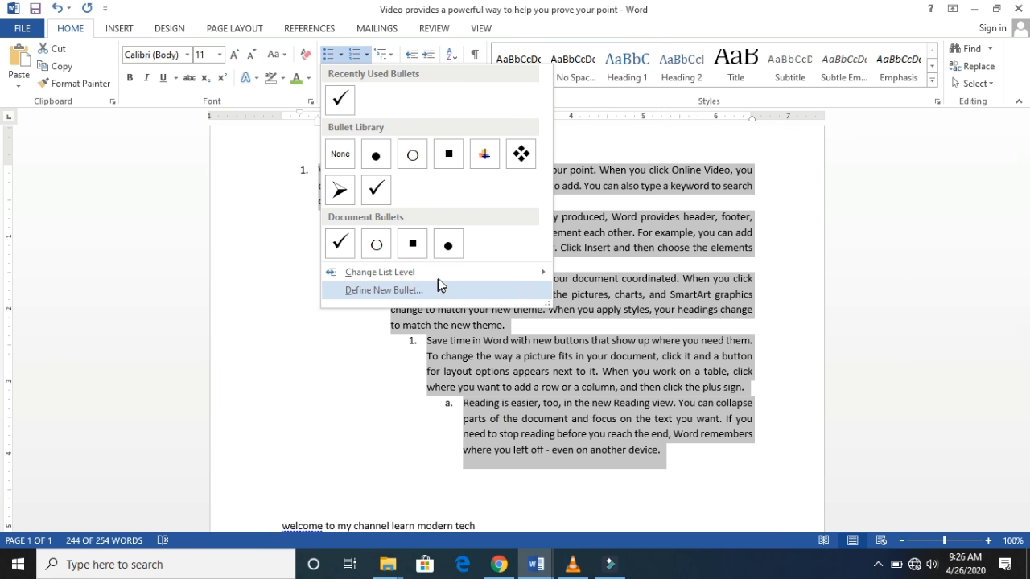
mouse_move(444, 278)
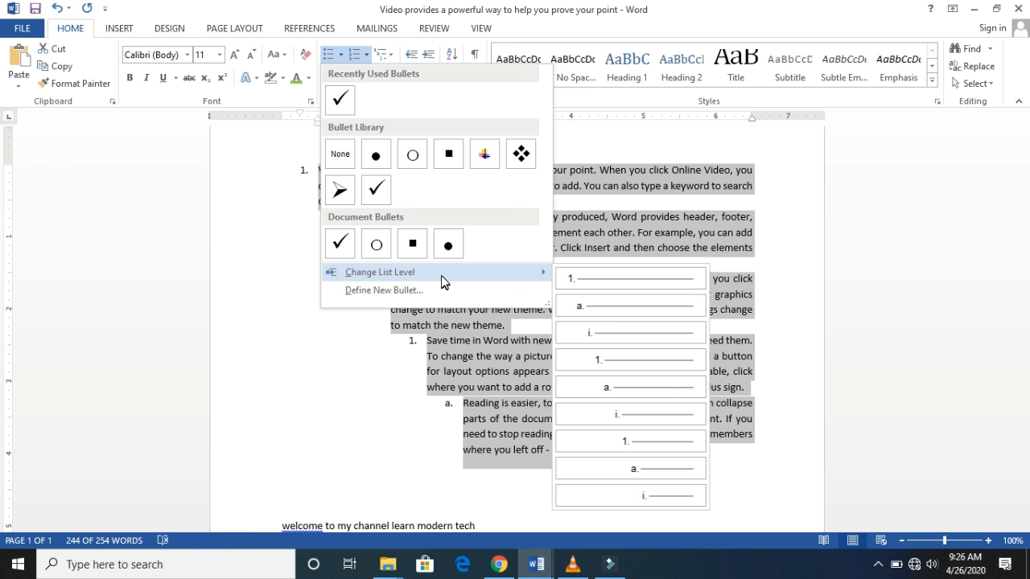
click(560, 281)
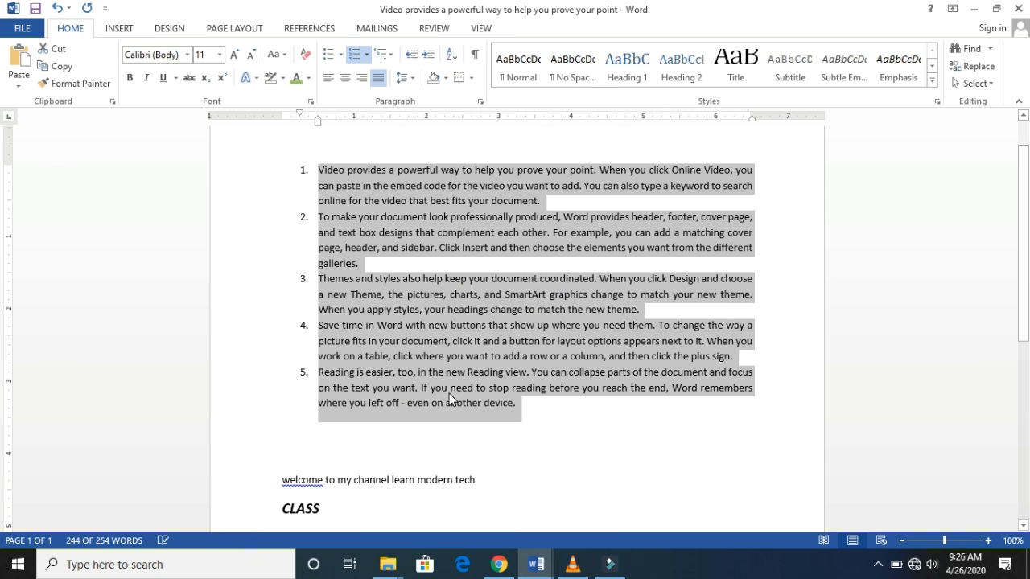
click(555, 420)
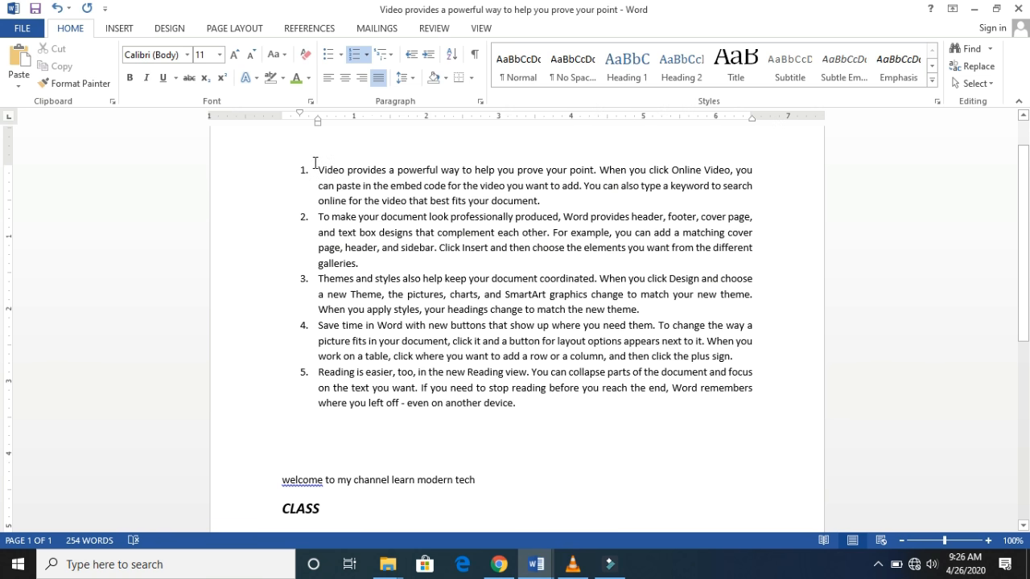
- Change the numbering format of all five paragraphs to 1) 2) 3)
drag(305, 167, 551, 403)
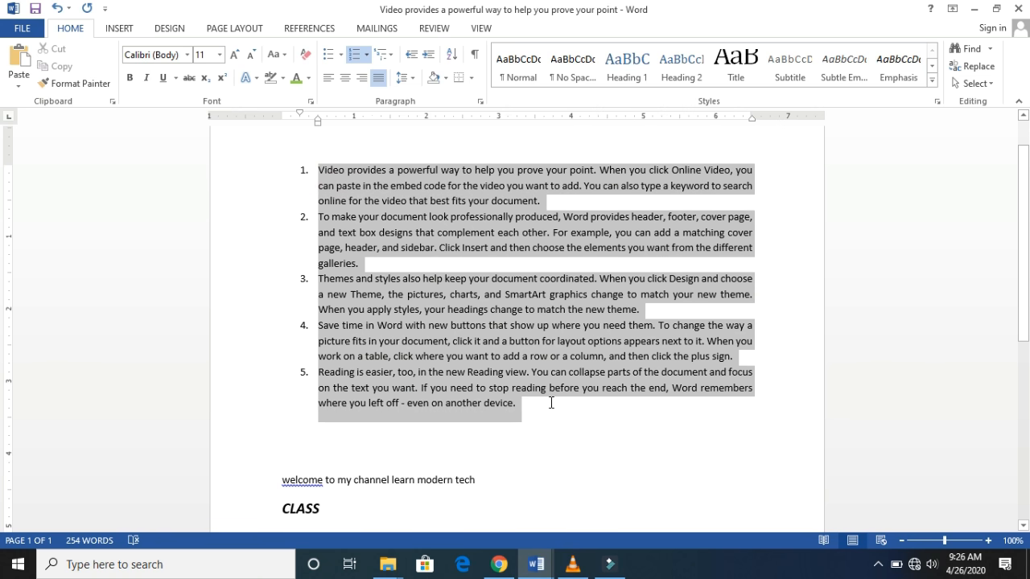
click(367, 54)
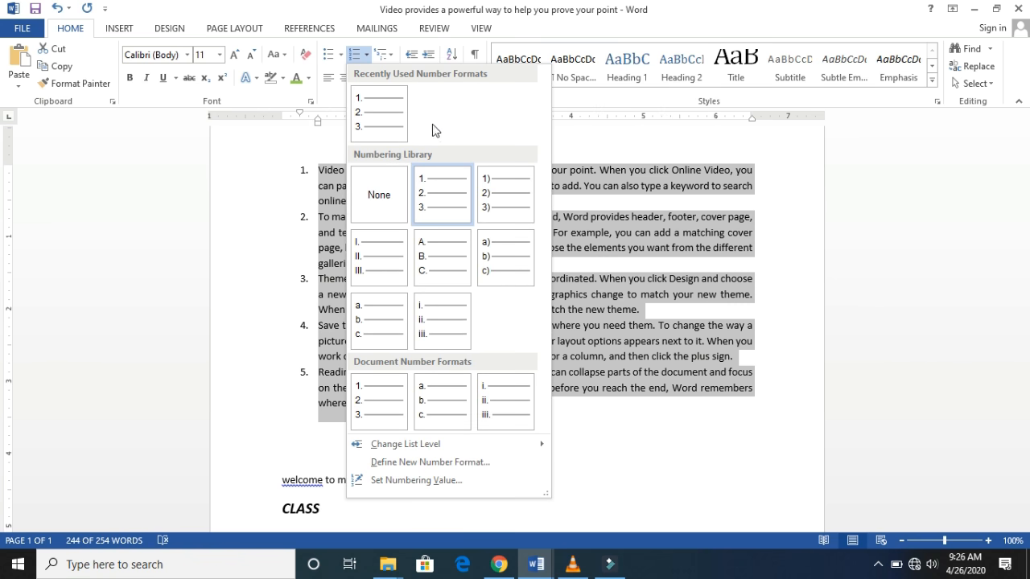
click(485, 193)
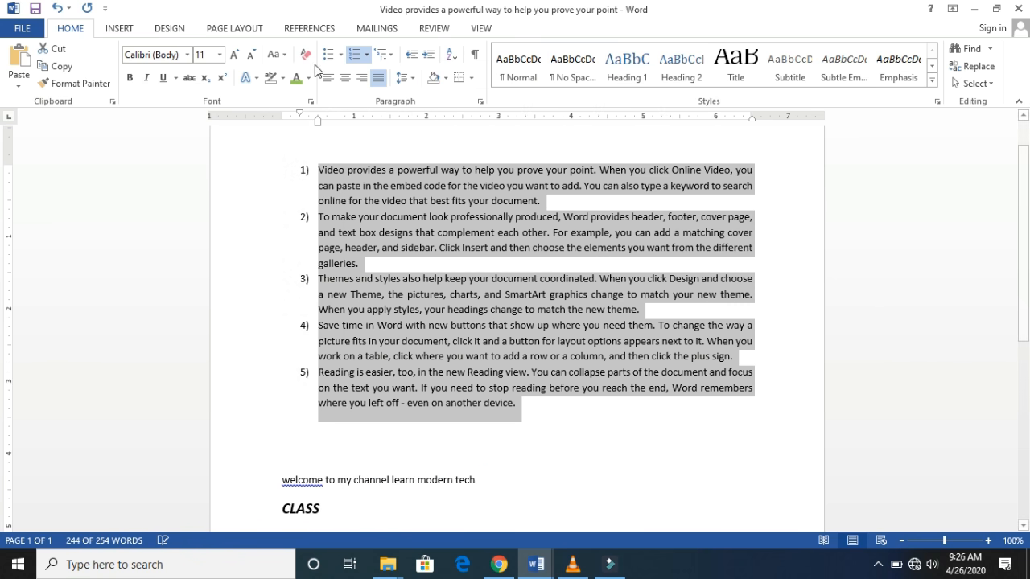
- Switch the five-paragraph list to uppercase Roman numerals (I. II. III.) and to capital letters (A. B. C.)
click(367, 56)
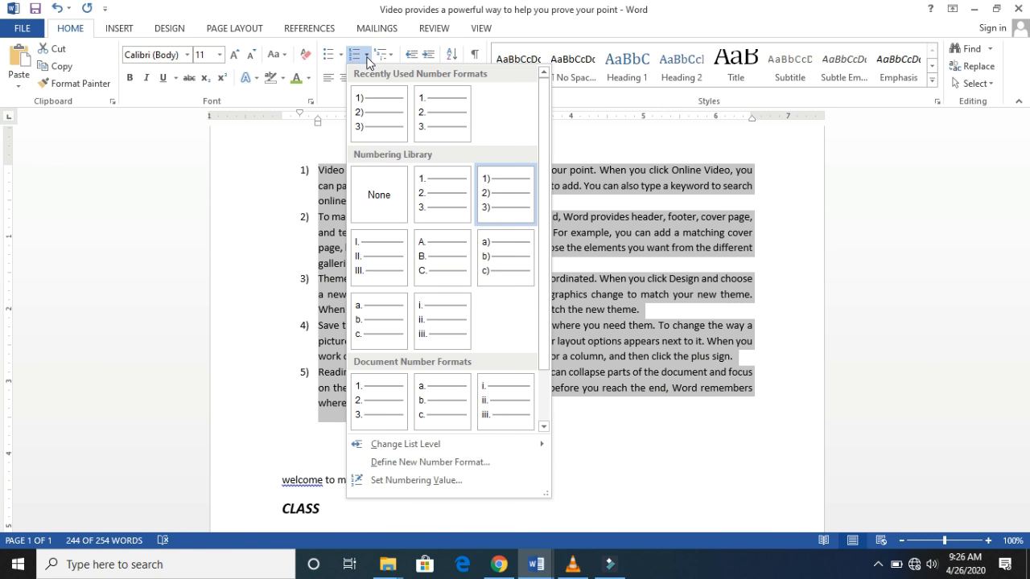
click(380, 239)
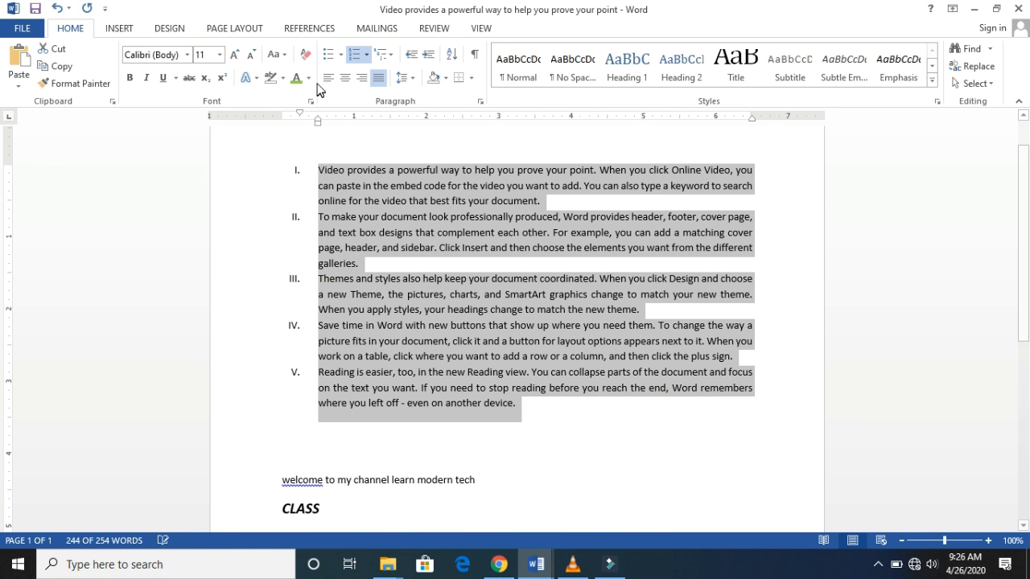
click(369, 56)
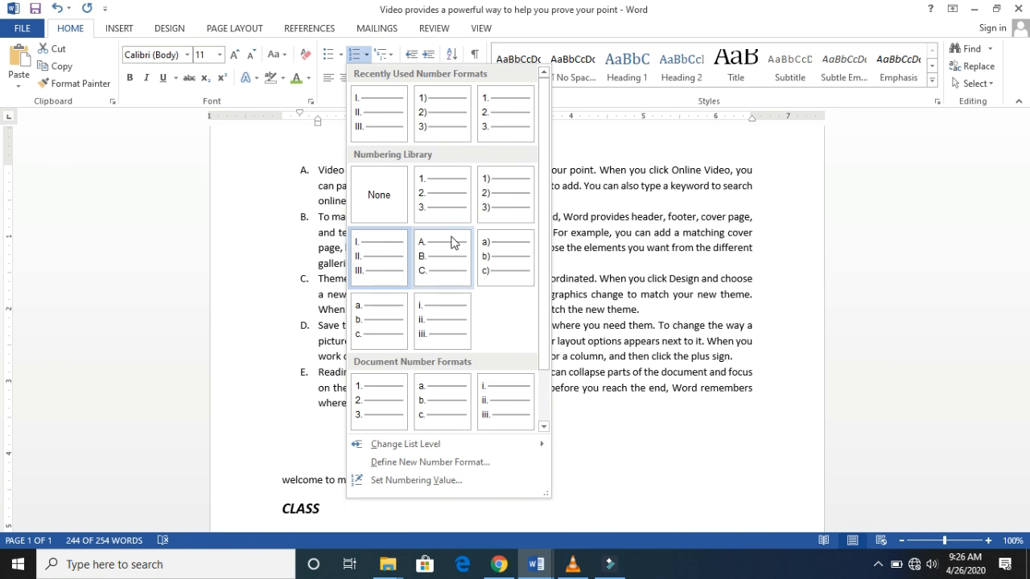
click(453, 239)
- Switch the five-paragraph list to lowercase letters, first in the a) b) c) format and then in the a. b. c. format
click(367, 55)
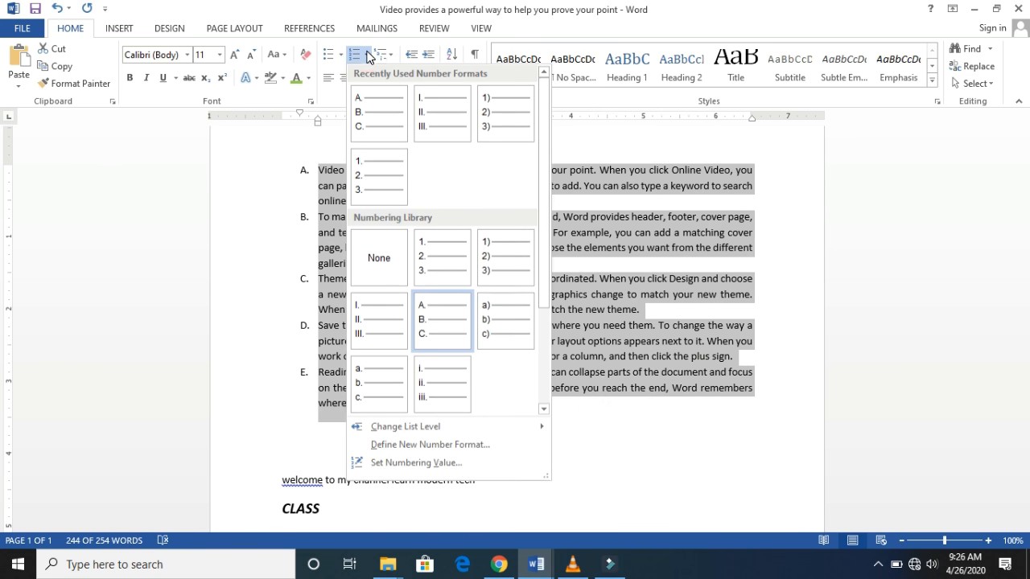
click(494, 326)
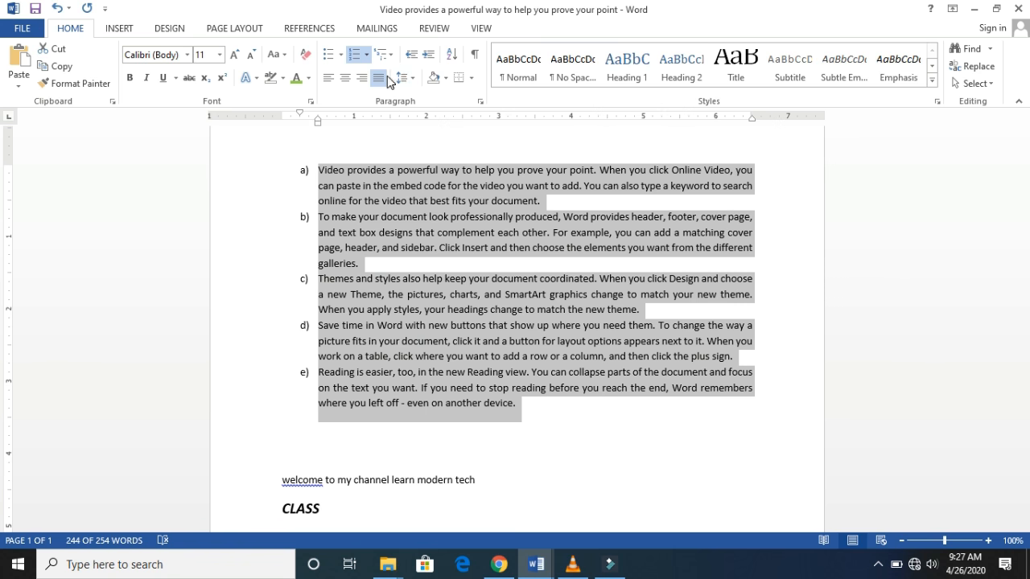
click(367, 55)
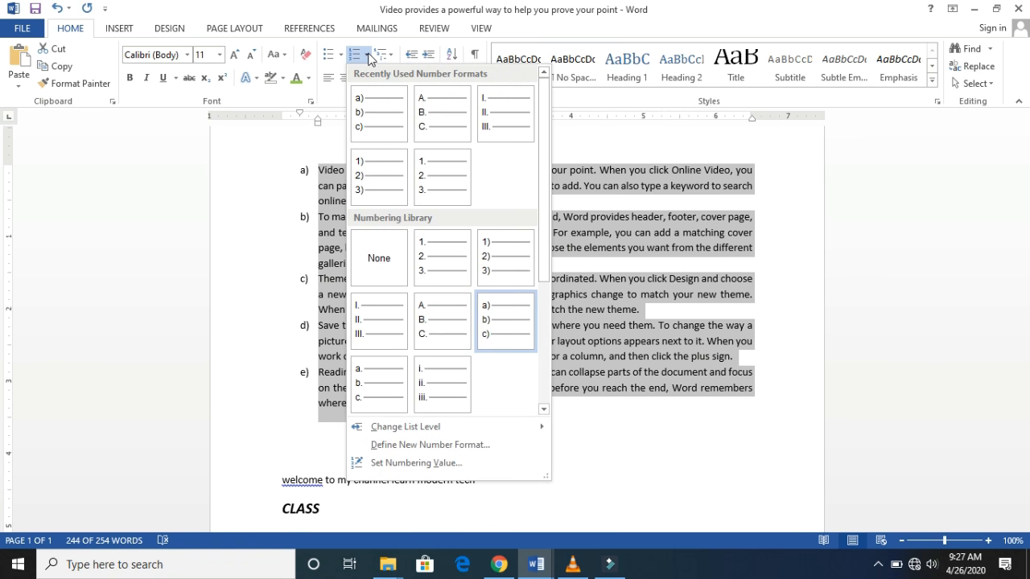
click(386, 364)
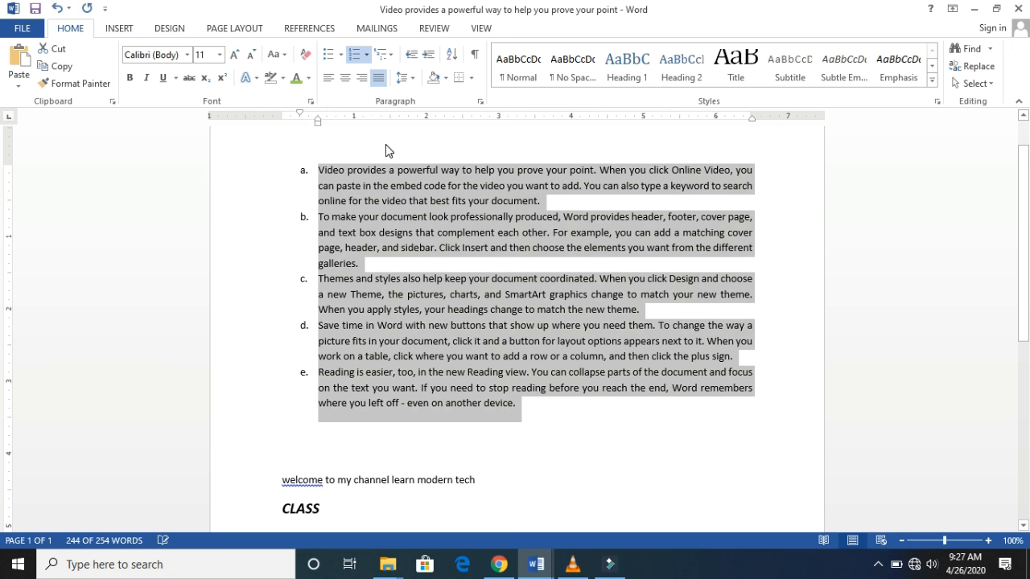
- Number the five paragraphs with lowercase Roman numerals (i. ii. iii.)
click(366, 54)
click(444, 383)
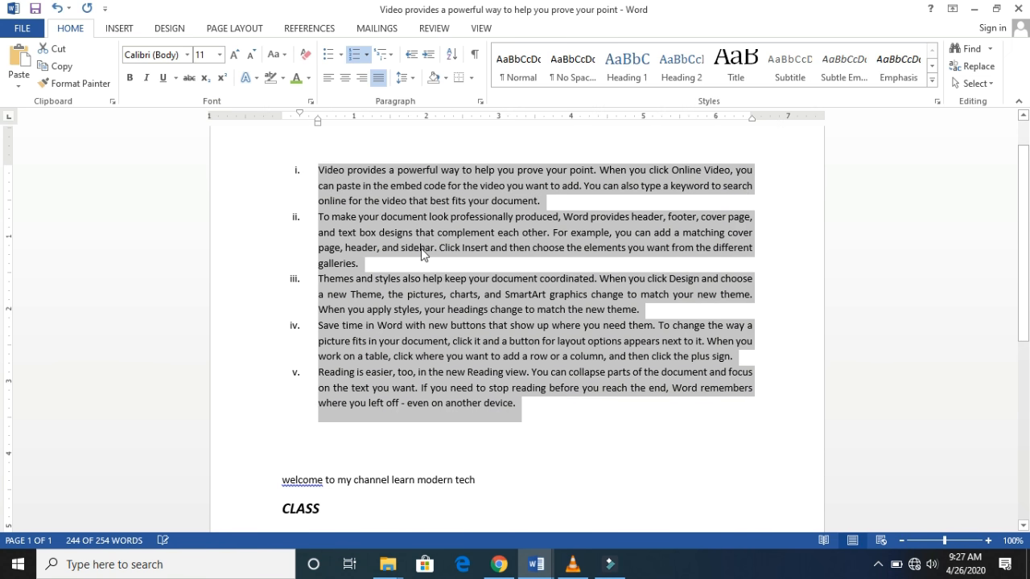
click(526, 394)
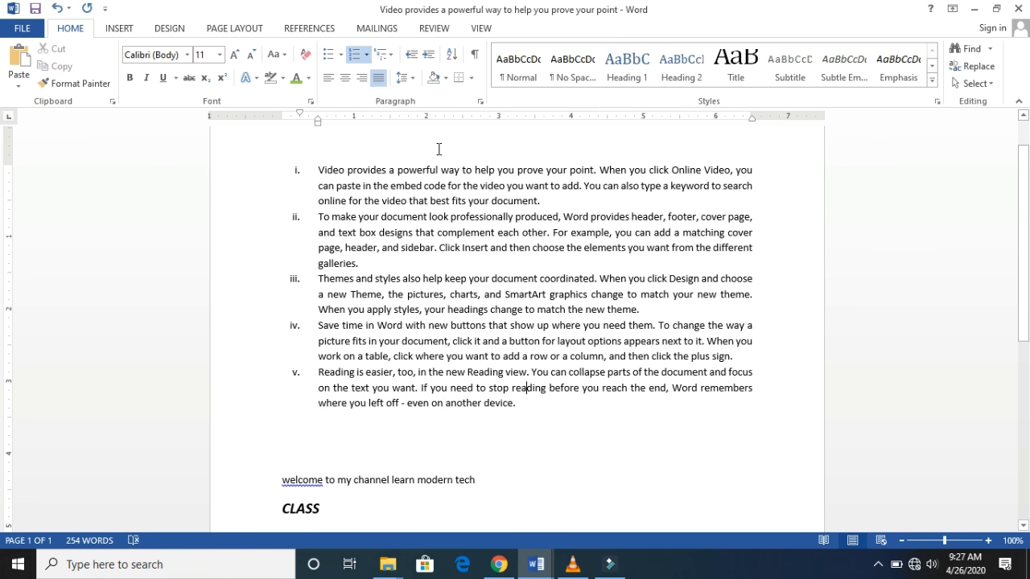
click(366, 56)
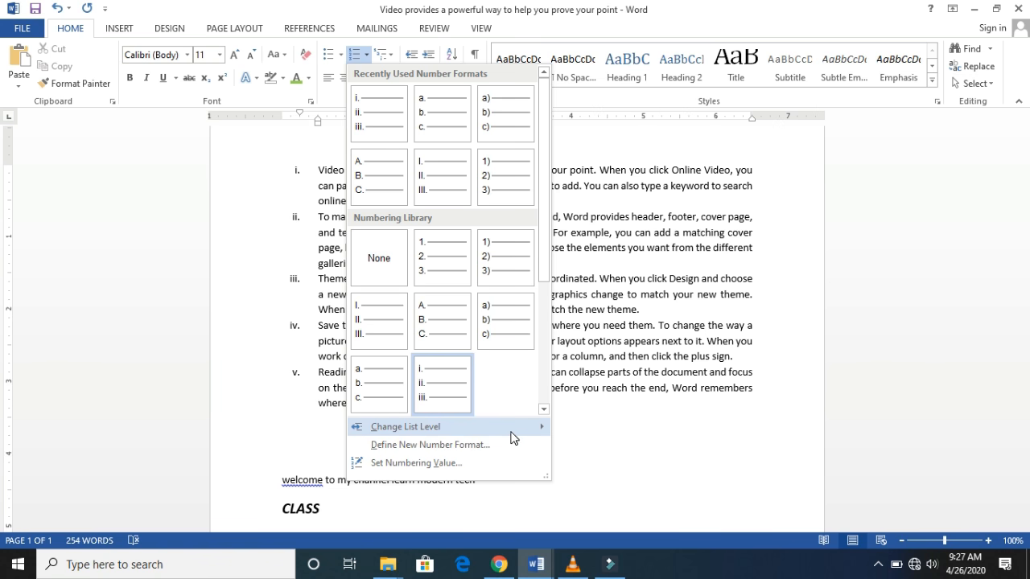
mouse_move(510, 432)
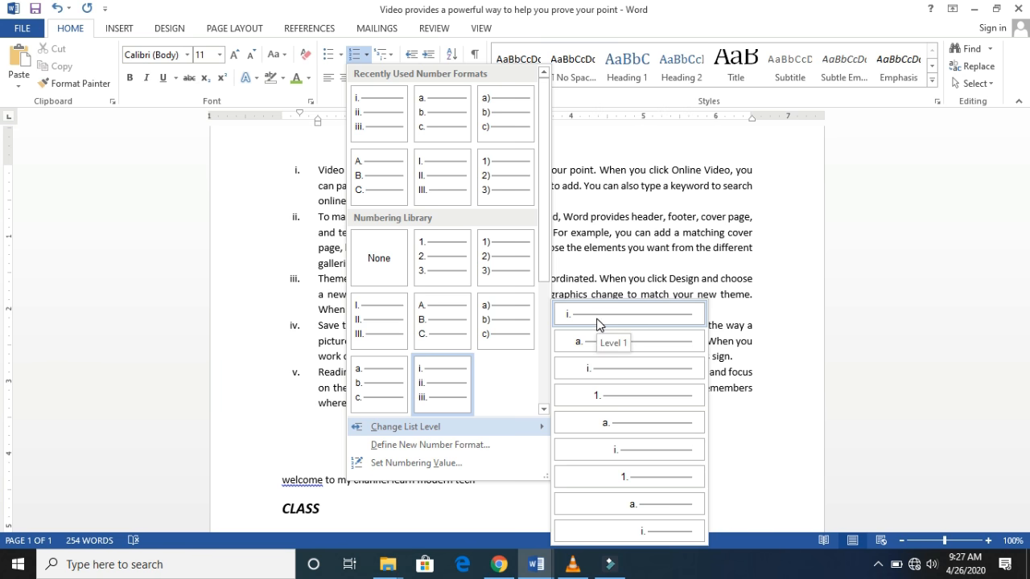
click(691, 282)
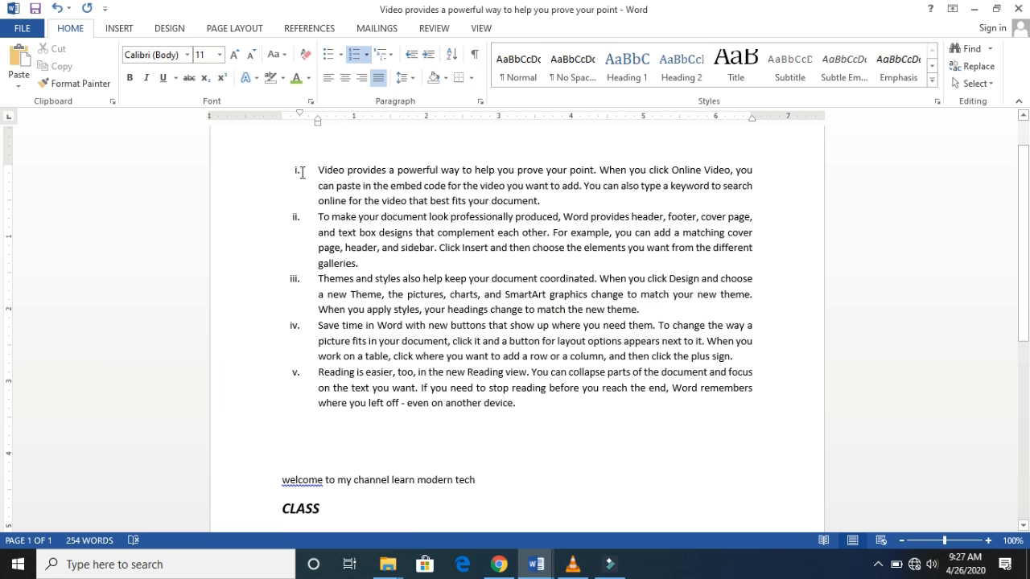
drag(298, 173, 509, 189)
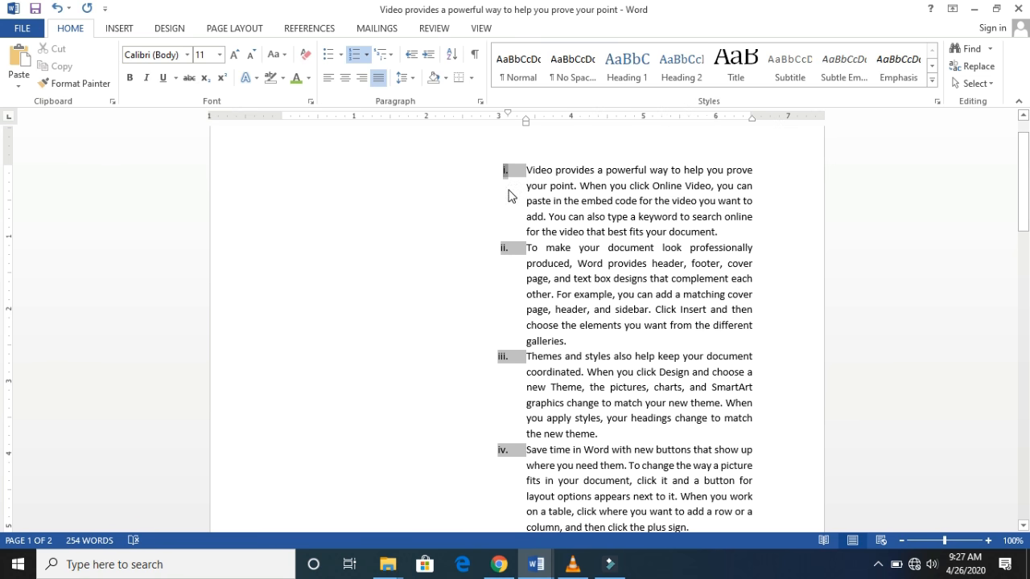
key(ctrl+z)
click(543, 202)
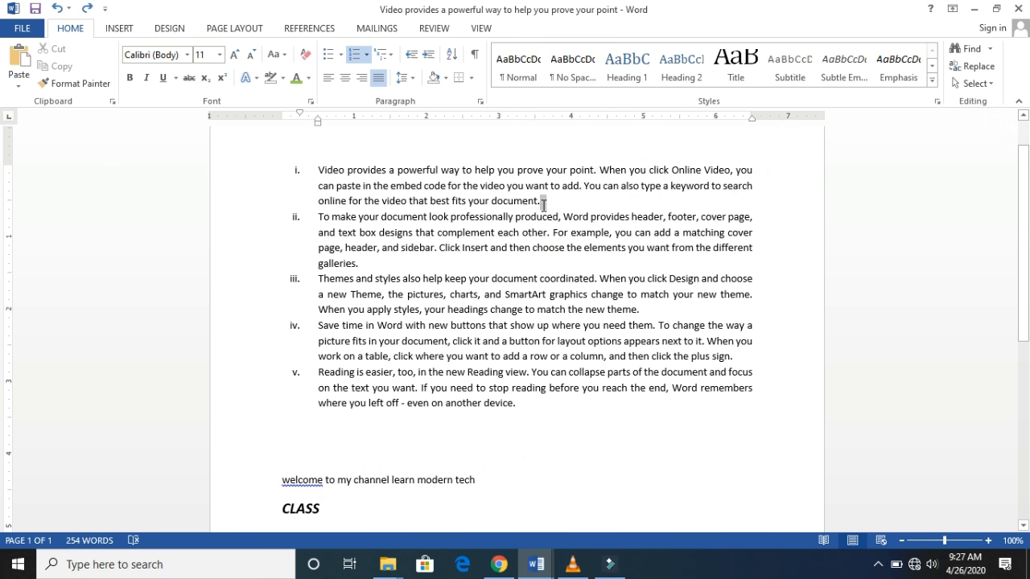
- Demote the second paragraph, starting "To make your document look professionally produced", to list level 2 with letter a. numbering
drag(449, 195, 320, 167)
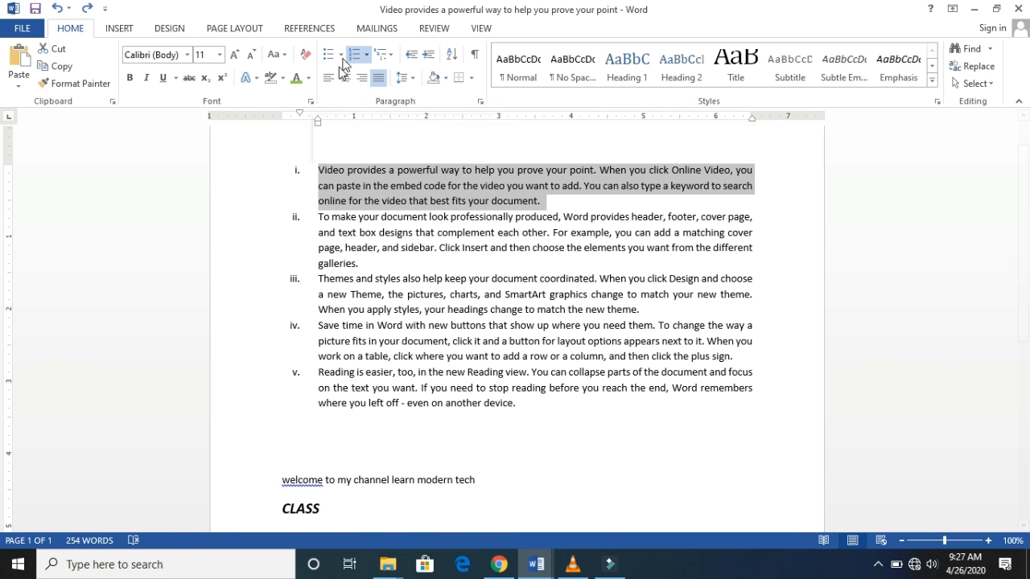
click(522, 268)
drag(521, 268, 307, 216)
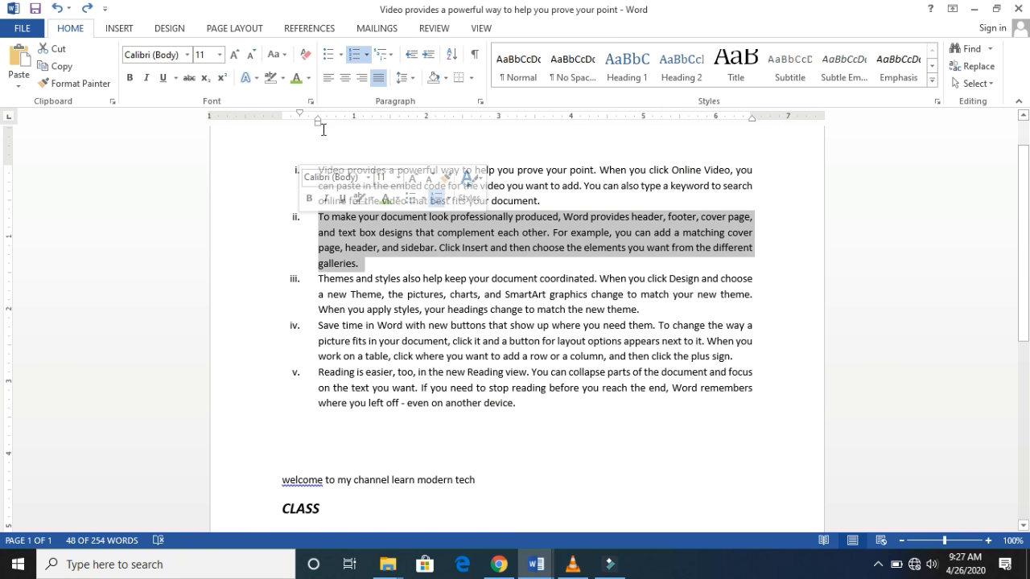
click(366, 55)
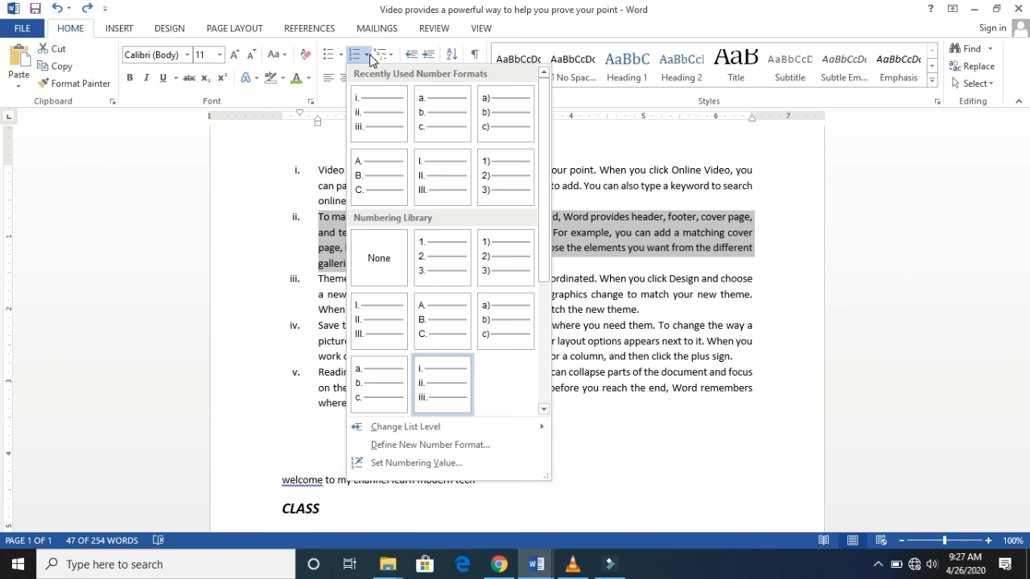
mouse_move(442, 427)
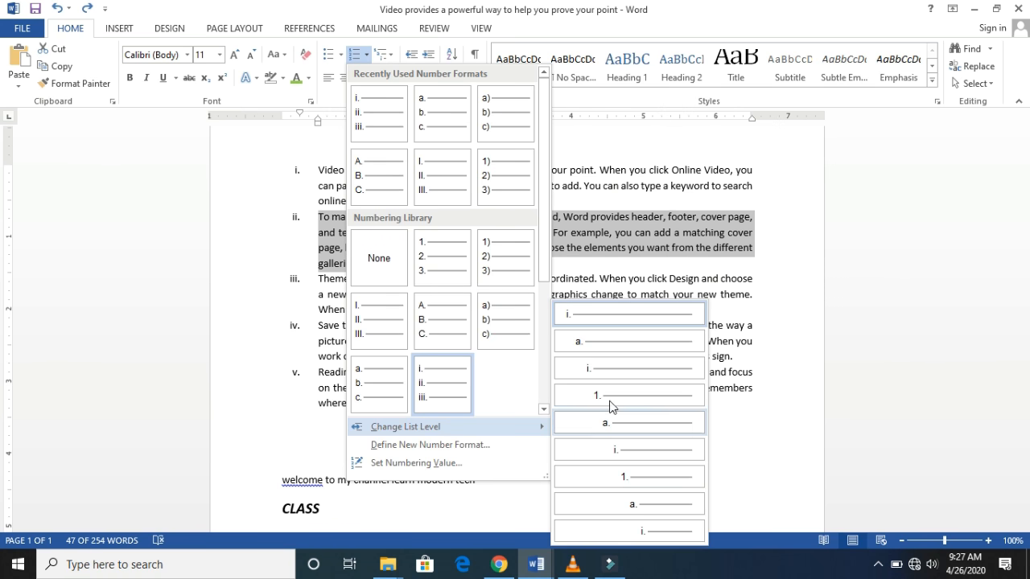
click(606, 342)
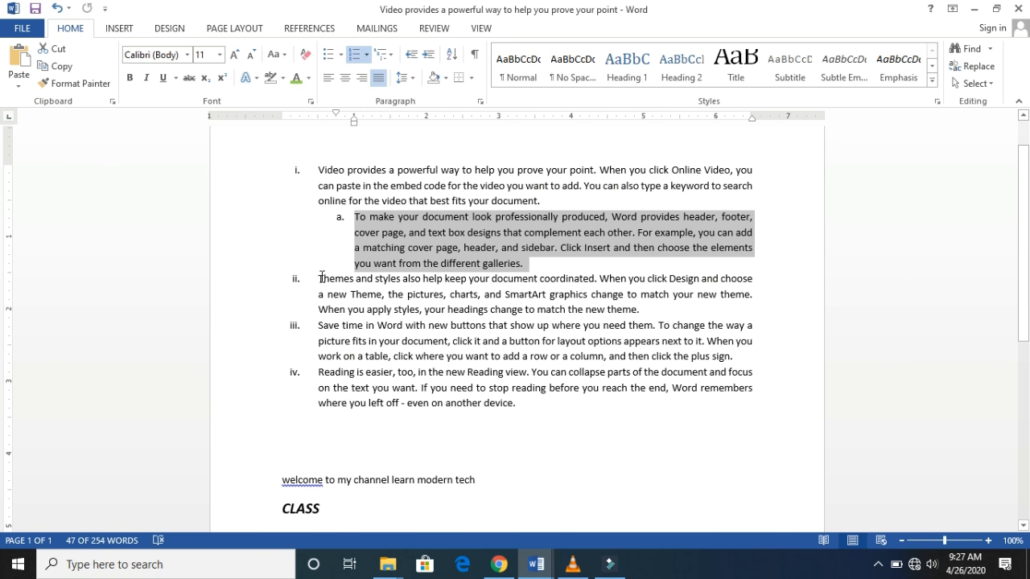
- Change the numbering of the third paragraph, starting "Themes and styles", to the a. b. c. format
drag(319, 279, 663, 311)
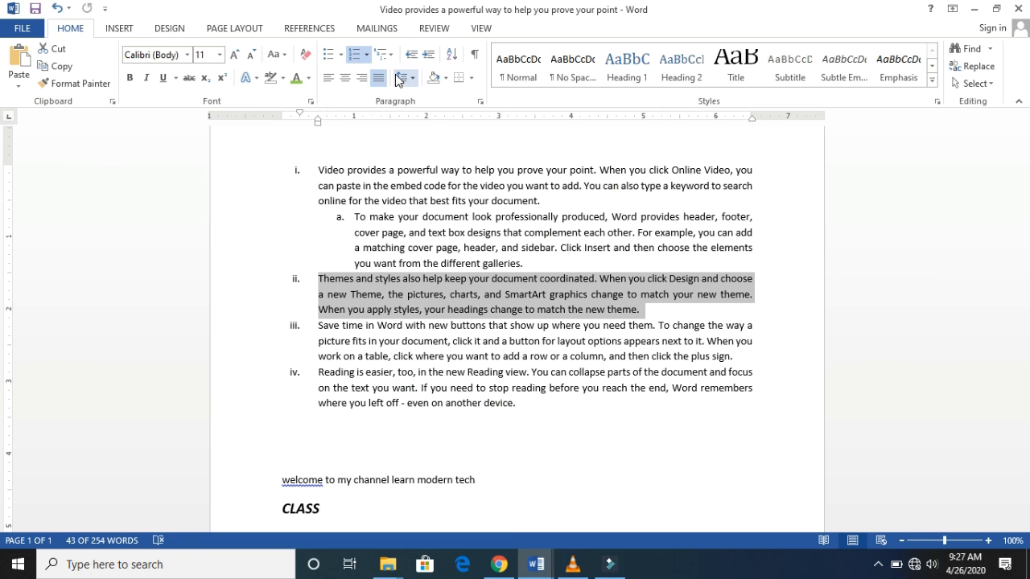
click(368, 53)
click(376, 90)
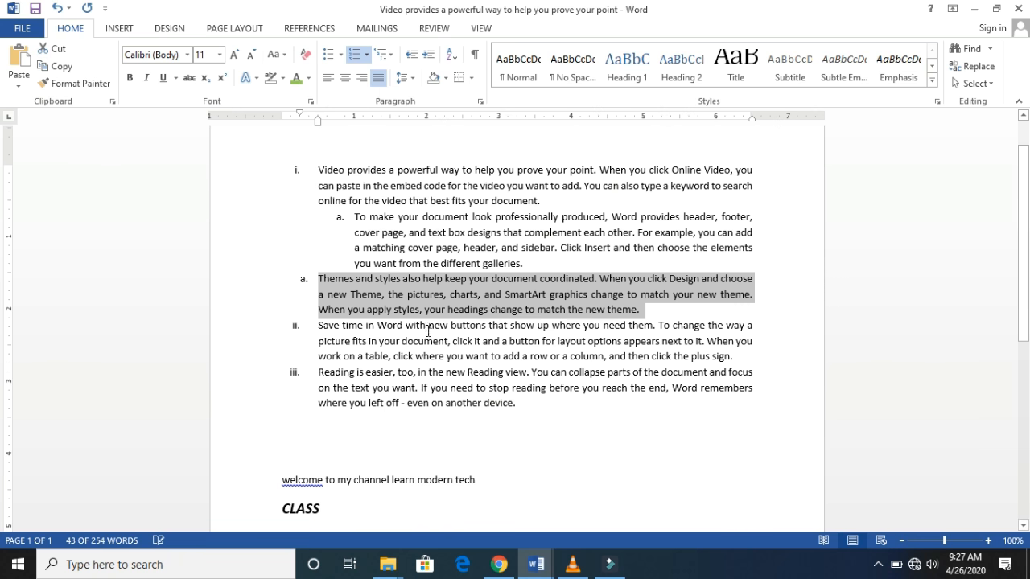
- Demote the third paragraph, starting "Themes and styles", to list level 3 with i. numbering
click(369, 56)
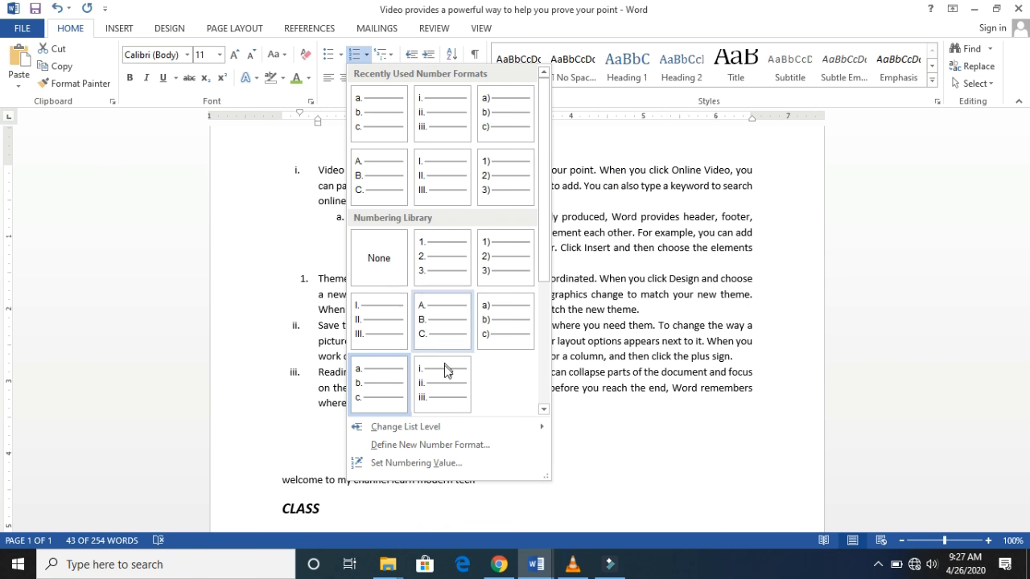
mouse_move(438, 428)
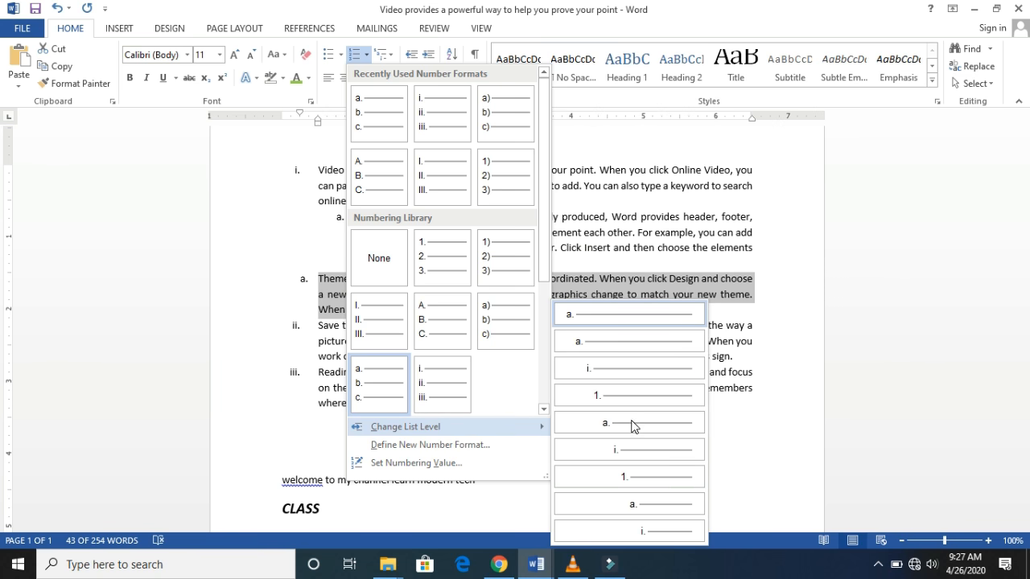
click(618, 377)
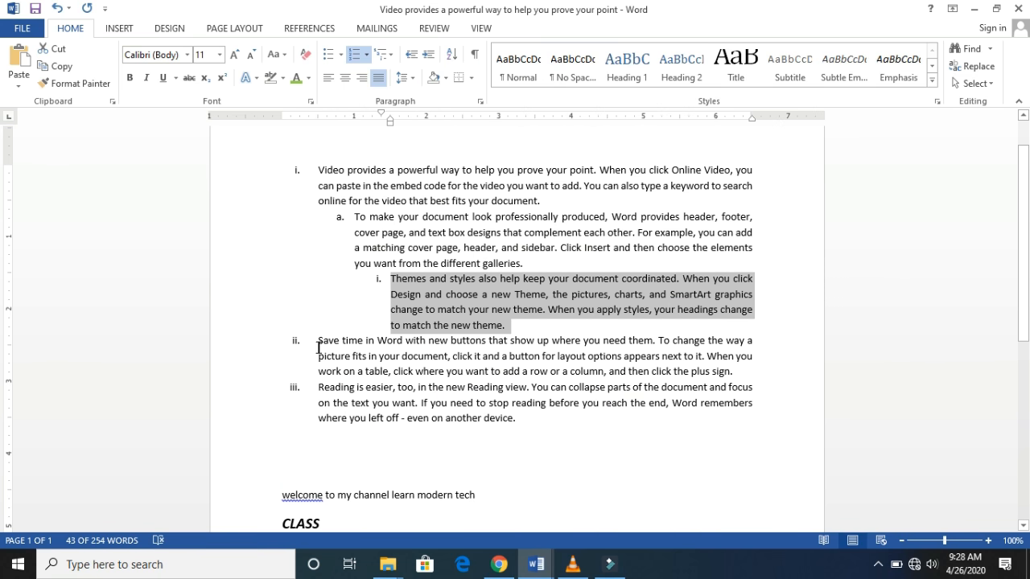
- Demote the fourth paragraph, starting "Save time in Word", to list level 4 with 1. numbering
drag(319, 338, 746, 371)
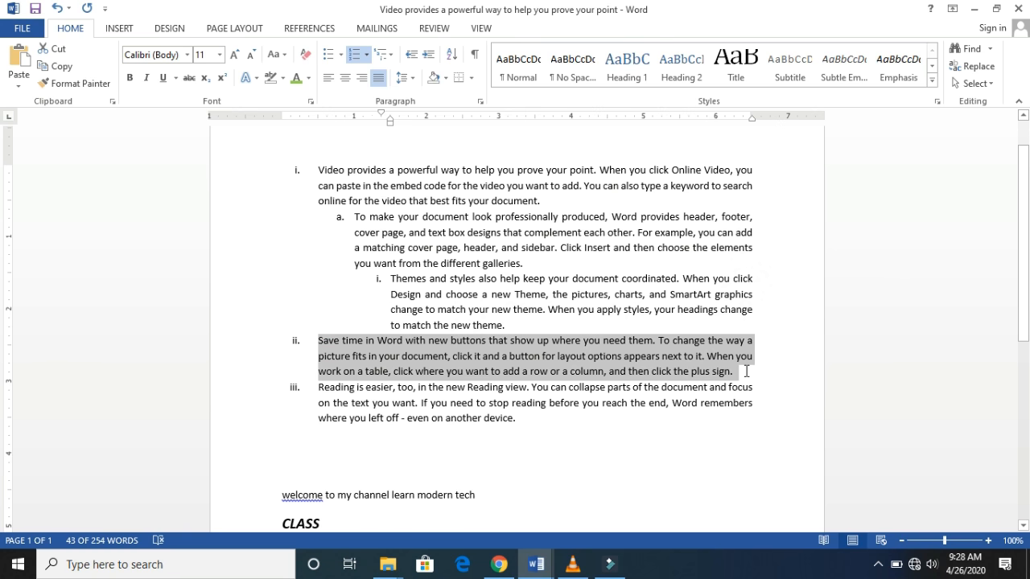
click(368, 56)
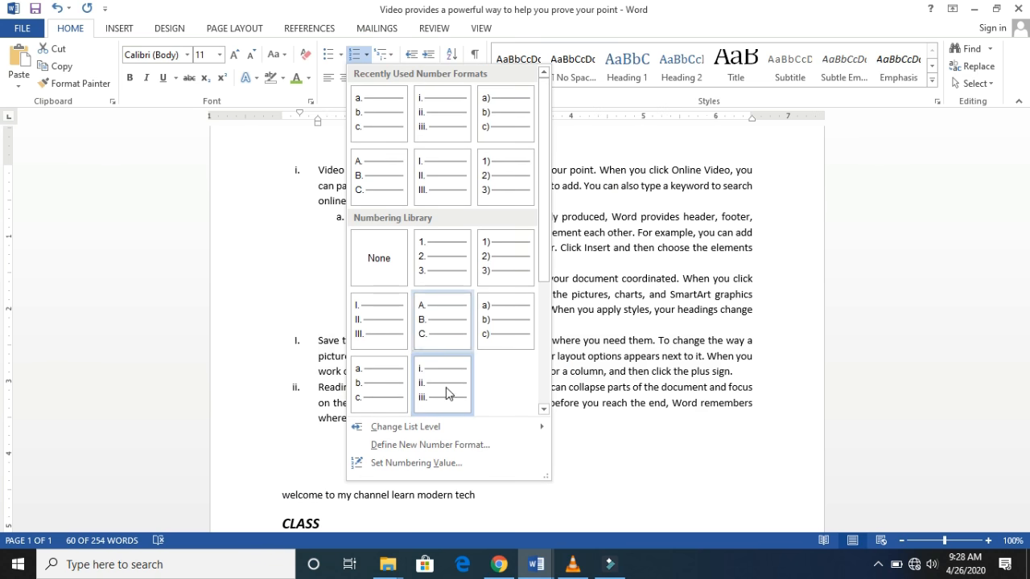
mouse_move(449, 432)
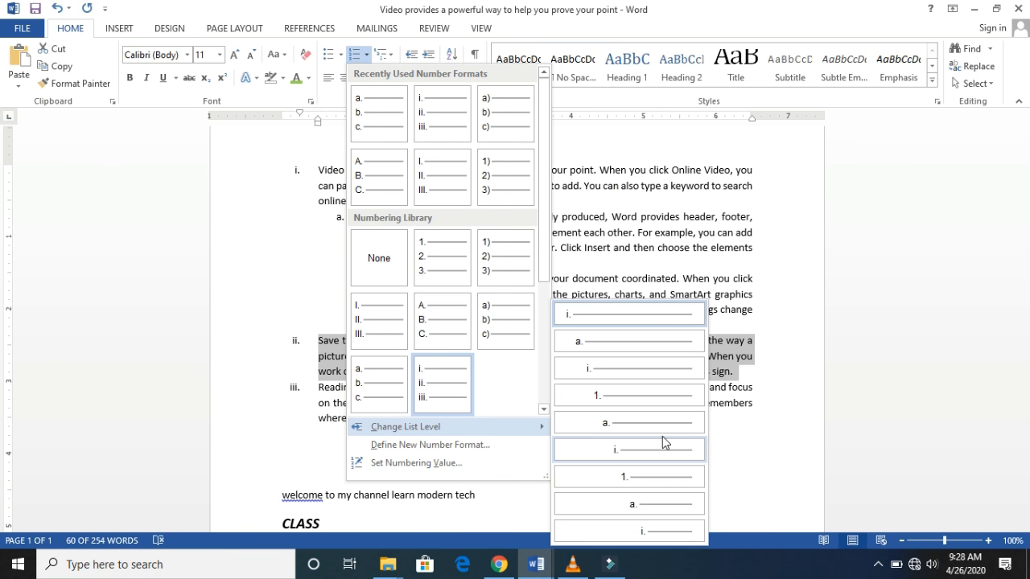
click(633, 399)
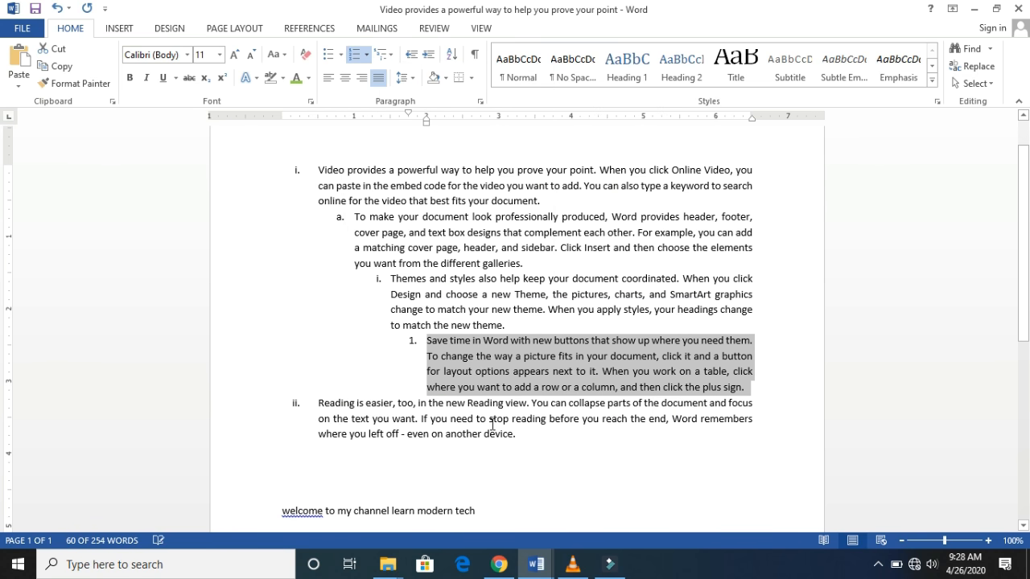
- Demote the fifth paragraph, starting "Reading is easier", to list level 5 with a. numbering
drag(318, 403, 546, 448)
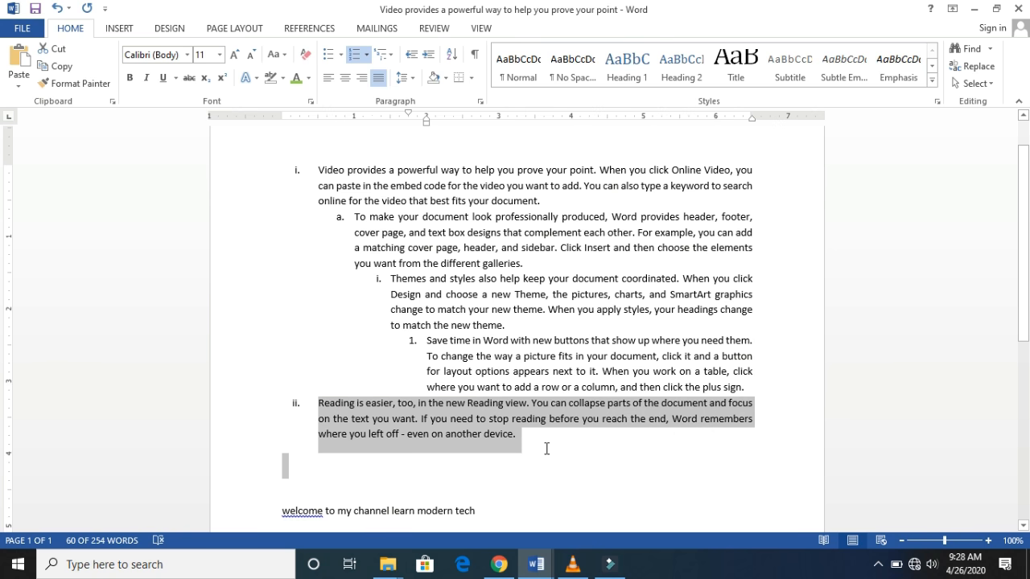
click(367, 54)
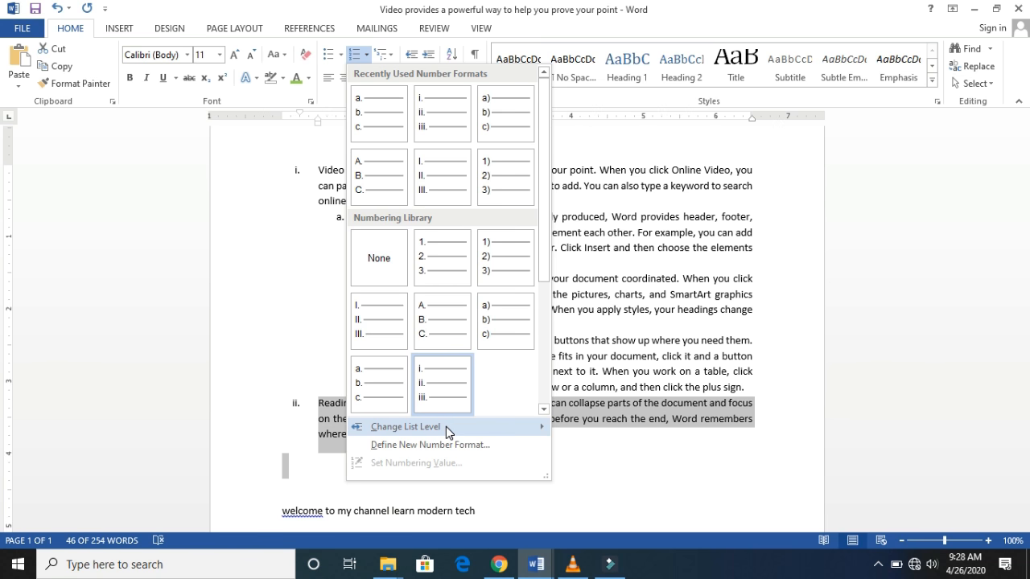
mouse_move(446, 427)
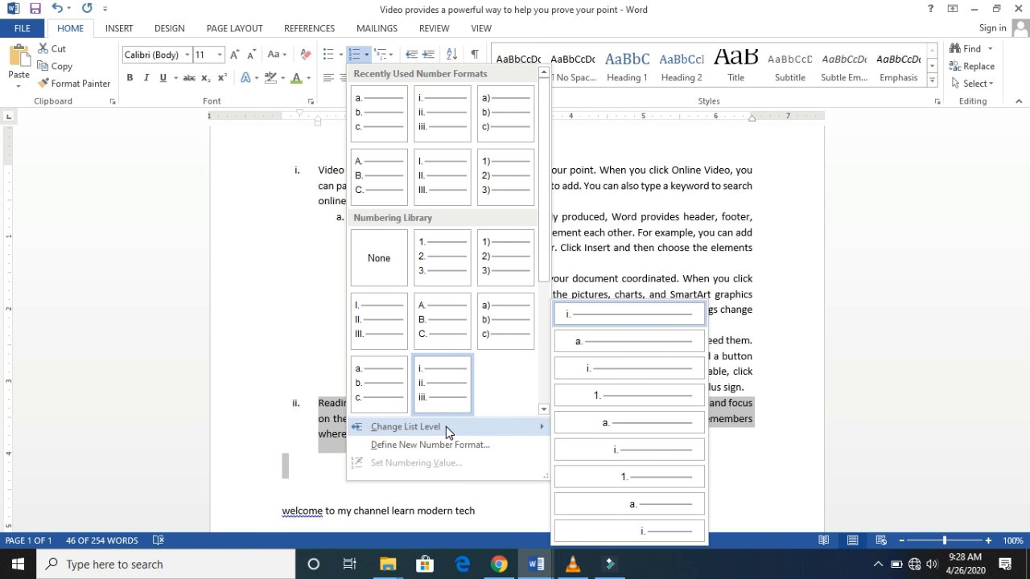
click(657, 421)
click(674, 455)
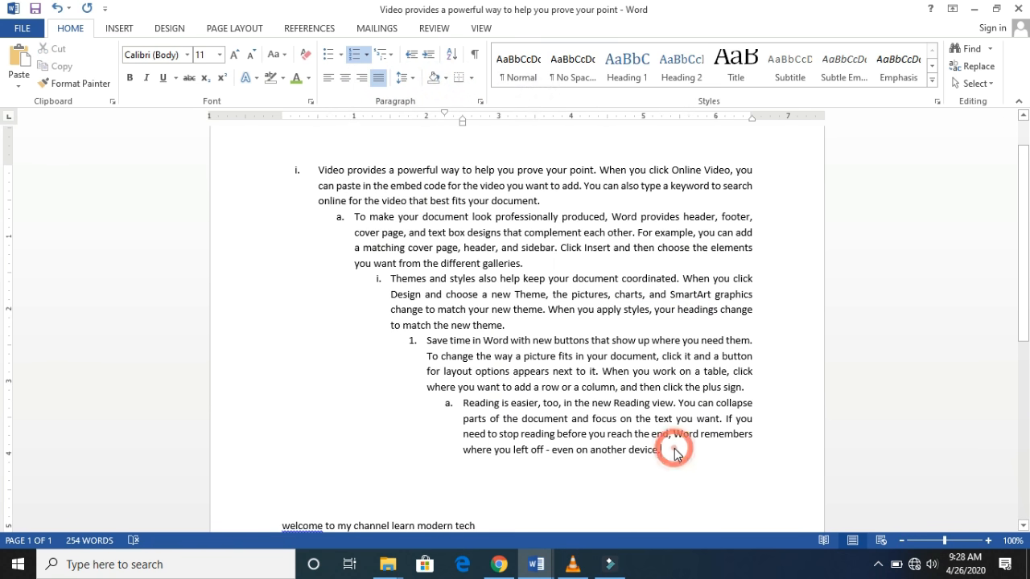
- Apply the 1) 2) 3) number format to the whole five-paragraph list
drag(294, 164, 644, 466)
click(367, 56)
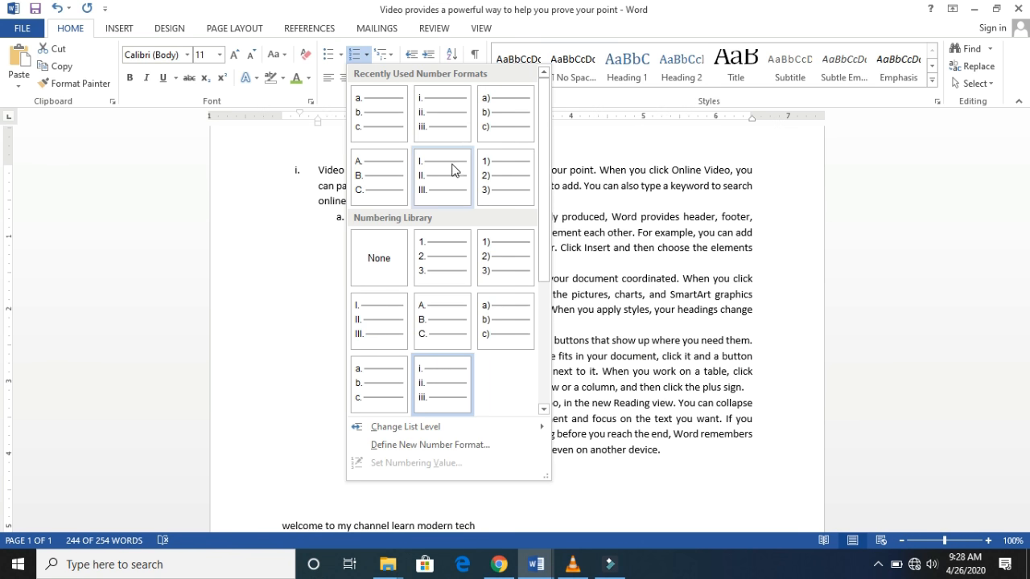
click(488, 164)
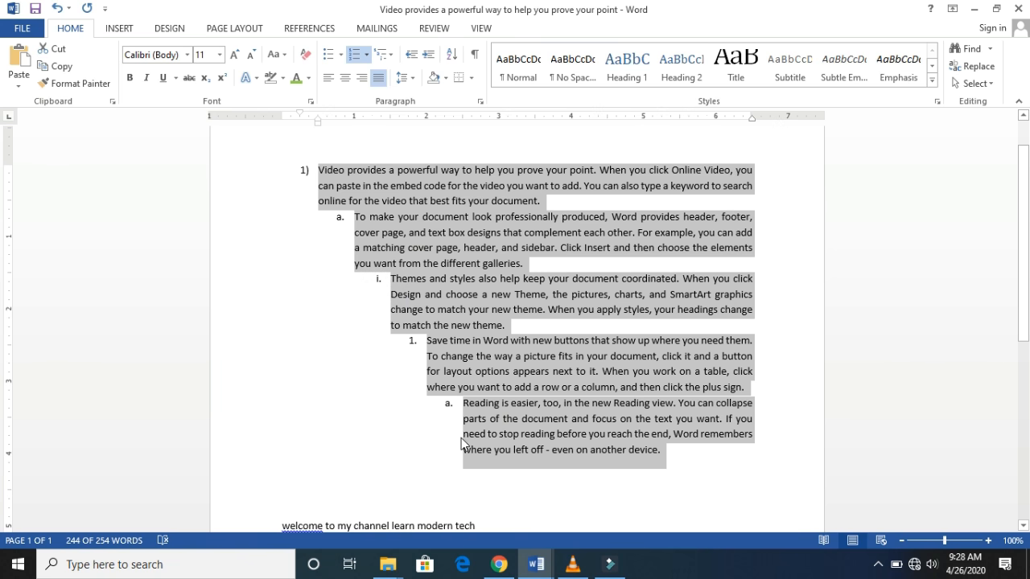
click(394, 377)
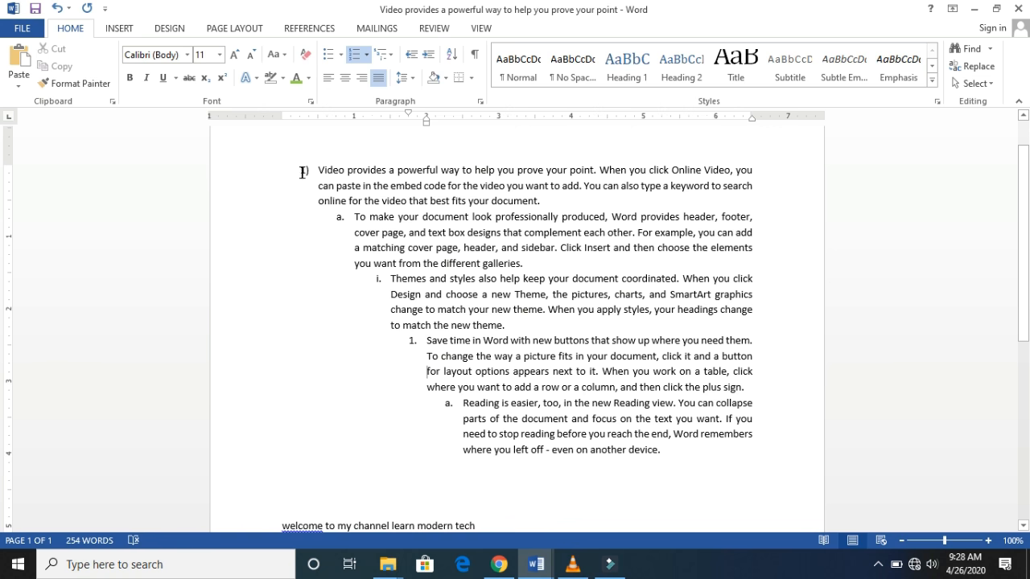
- Move all five paragraphs of the list back to list level 1
drag(303, 173, 672, 463)
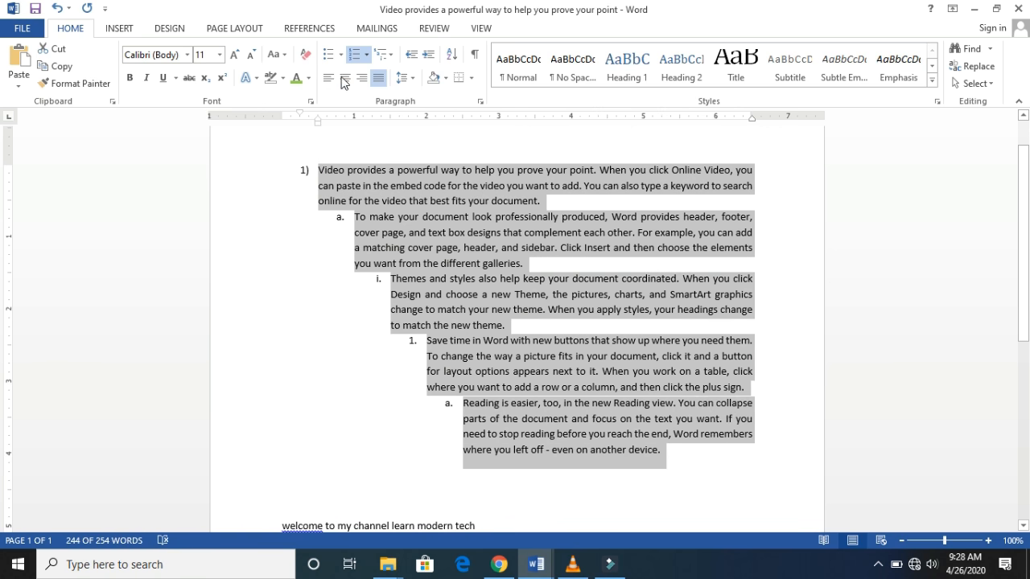
click(367, 55)
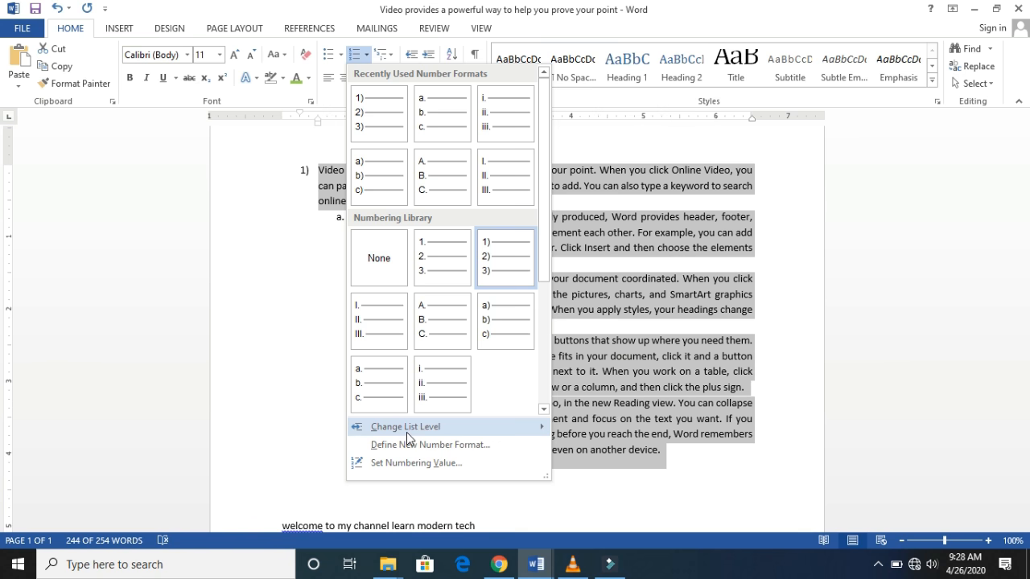
mouse_move(406, 432)
click(625, 310)
click(579, 412)
- Open the new number format definition for the five-paragraph list and examine its number style choices and number format
drag(537, 412, 300, 169)
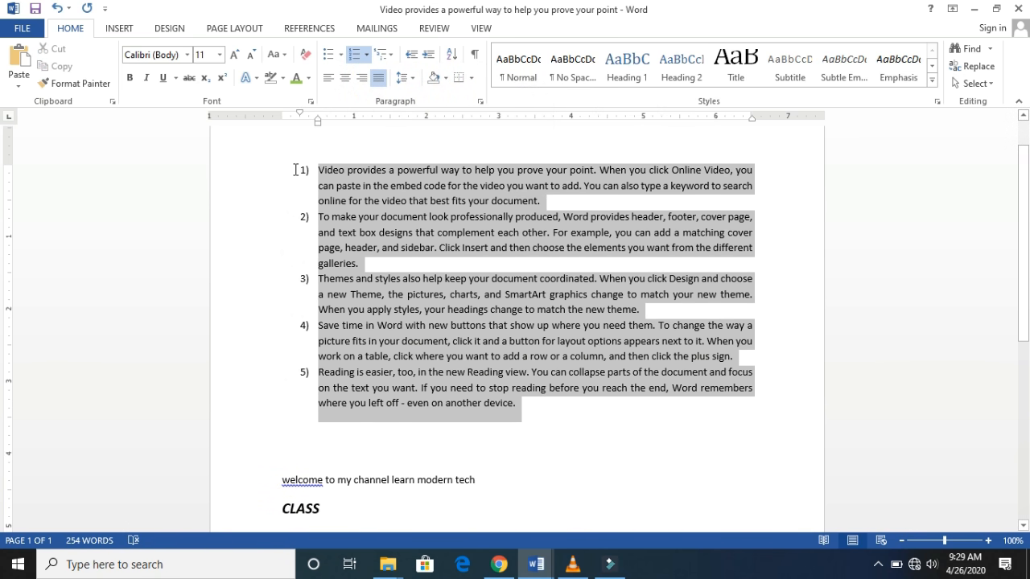
click(368, 58)
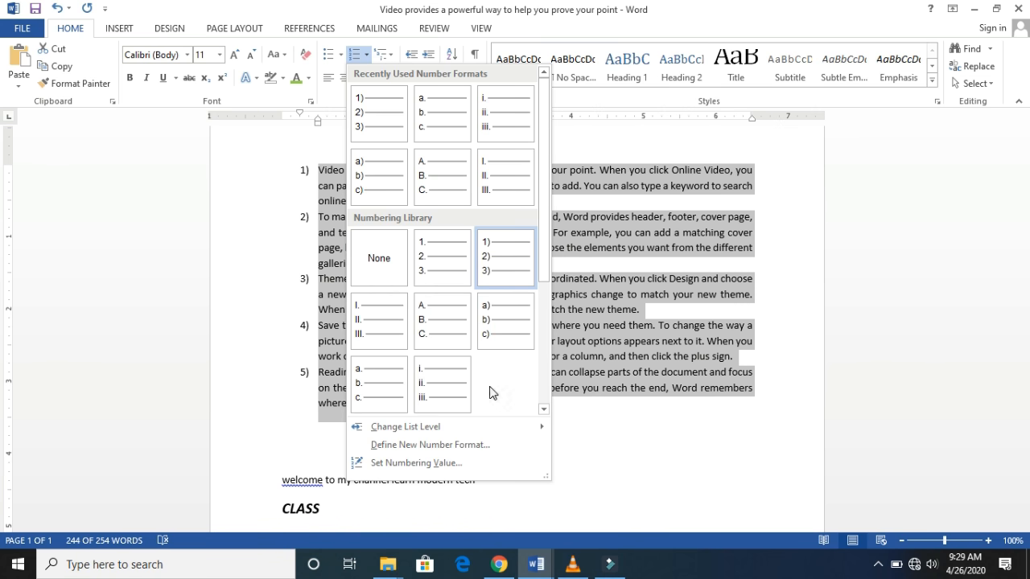
click(457, 445)
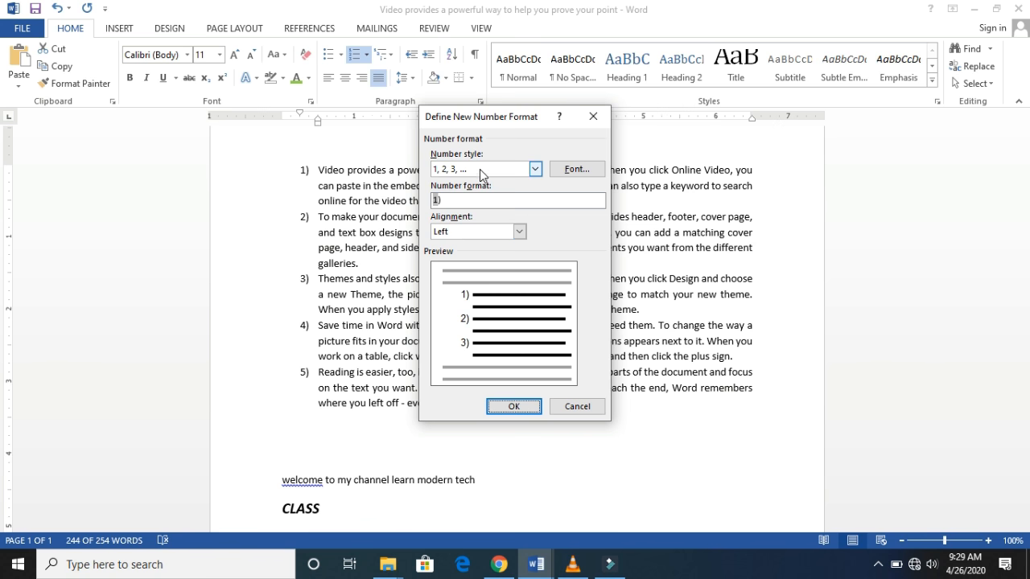
click(535, 170)
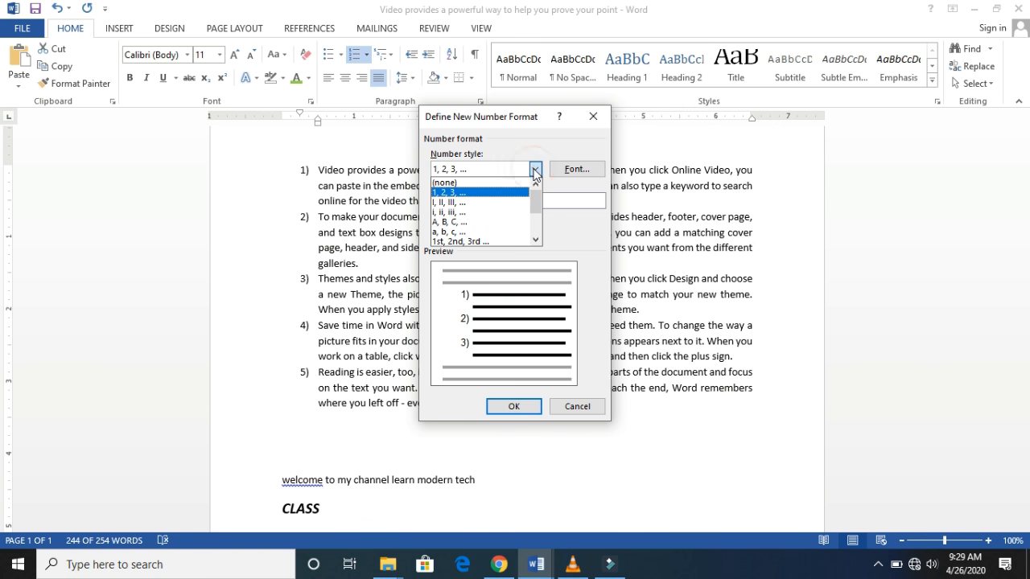
mouse_move(537, 194)
mouse_down()
mouse_move(534, 212)
mouse_move(533, 189)
mouse_up()
click(496, 151)
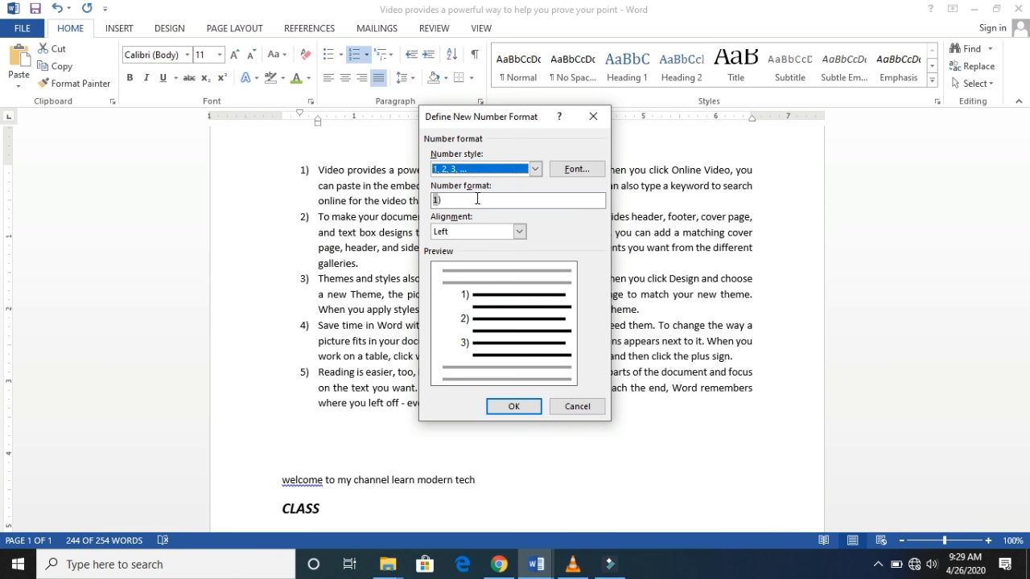
click(477, 199)
click(469, 199)
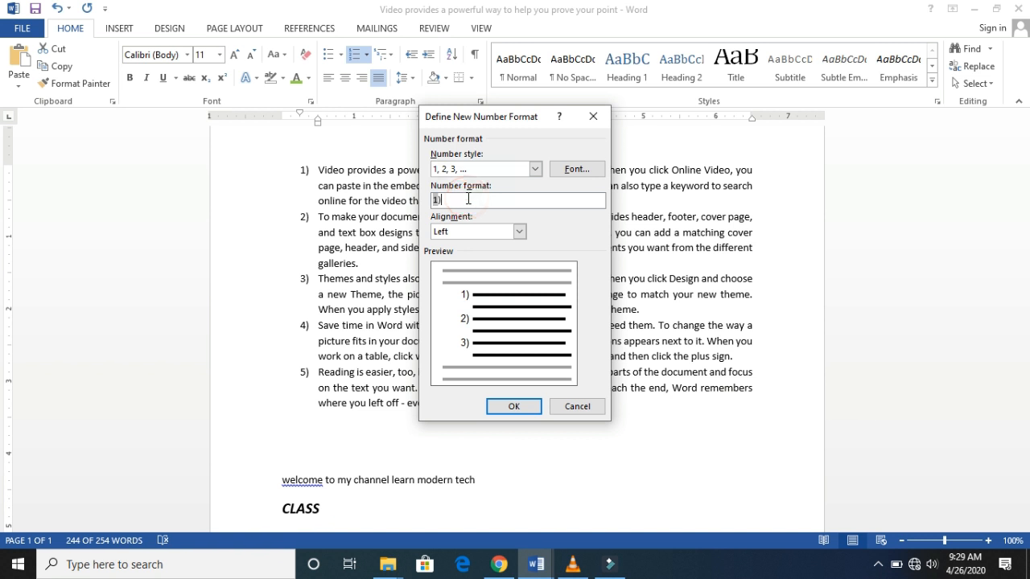
- Try the Centered and Right number alignments, set the alignment back to Left, and accept the number format
click(520, 232)
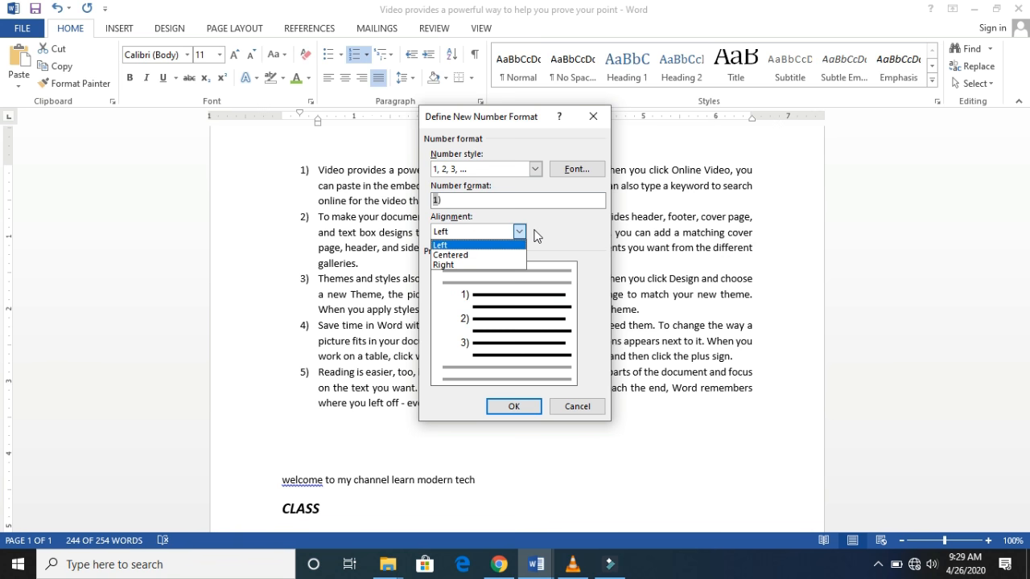
click(535, 230)
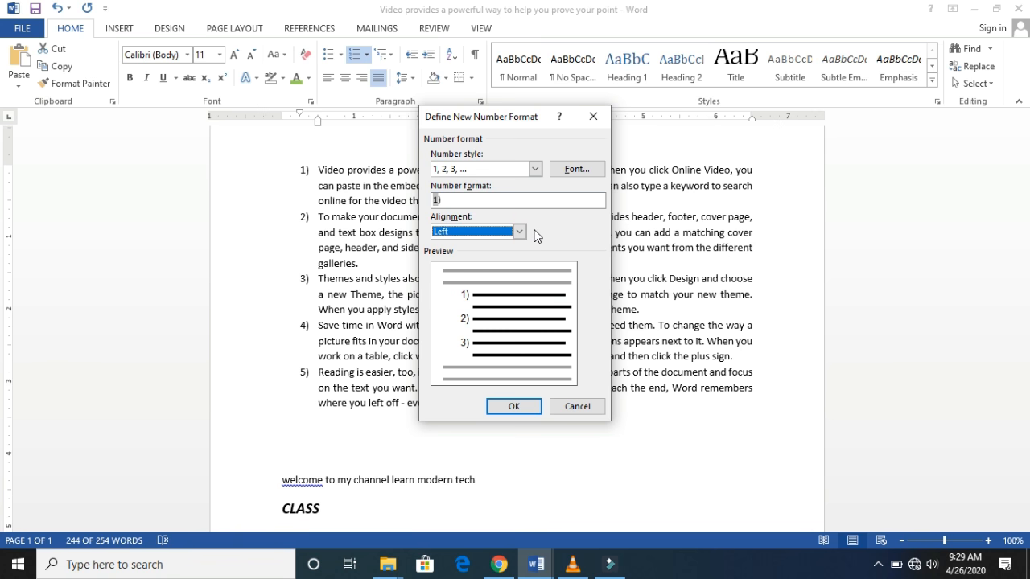
click(519, 232)
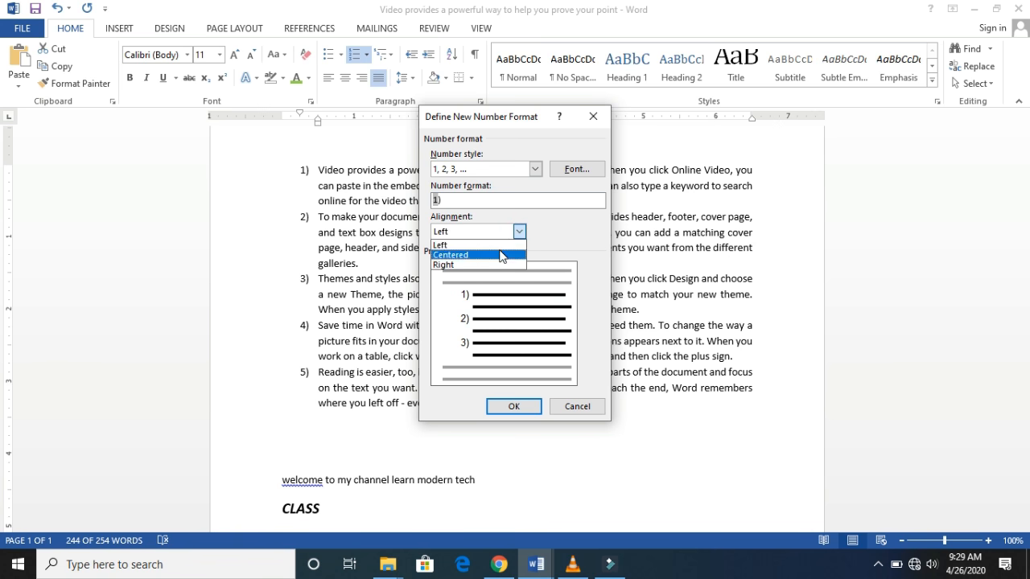
click(499, 248)
click(520, 233)
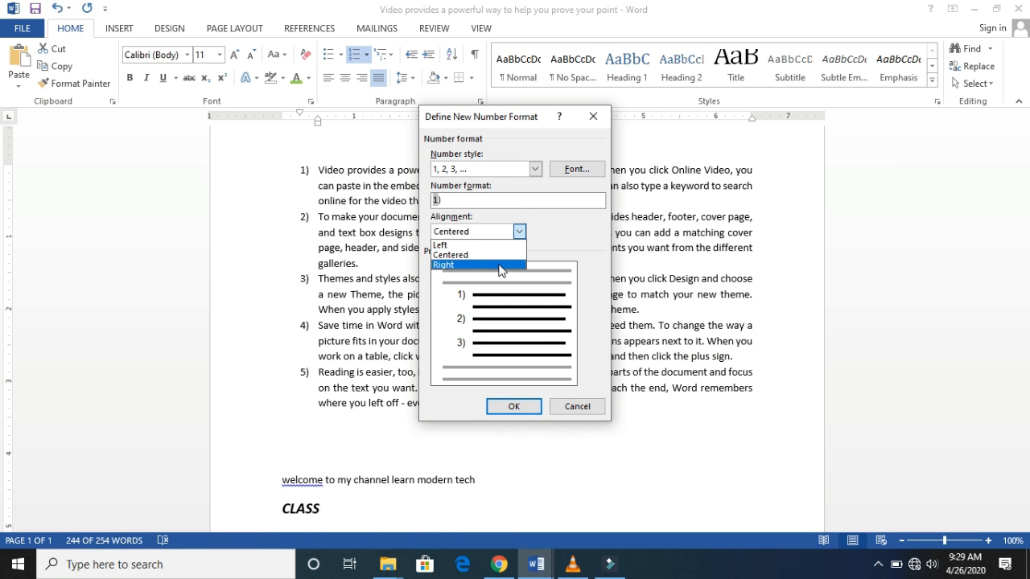
click(498, 265)
click(519, 232)
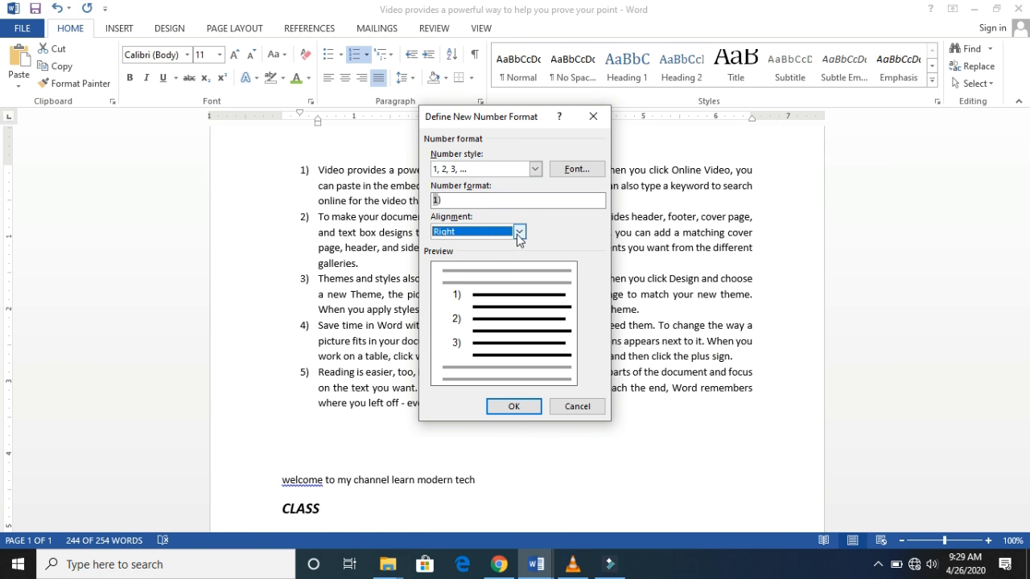
click(501, 247)
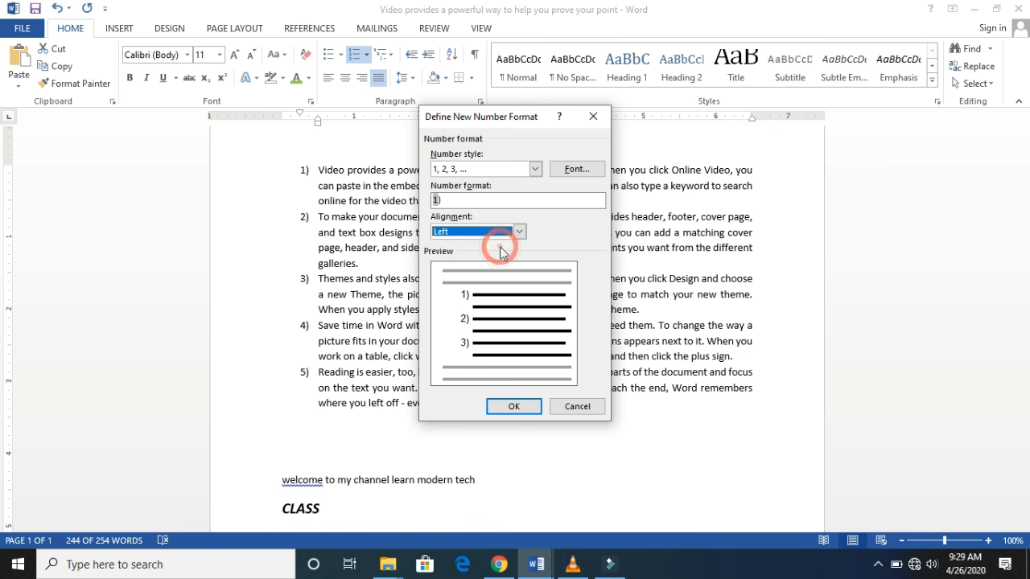
click(537, 409)
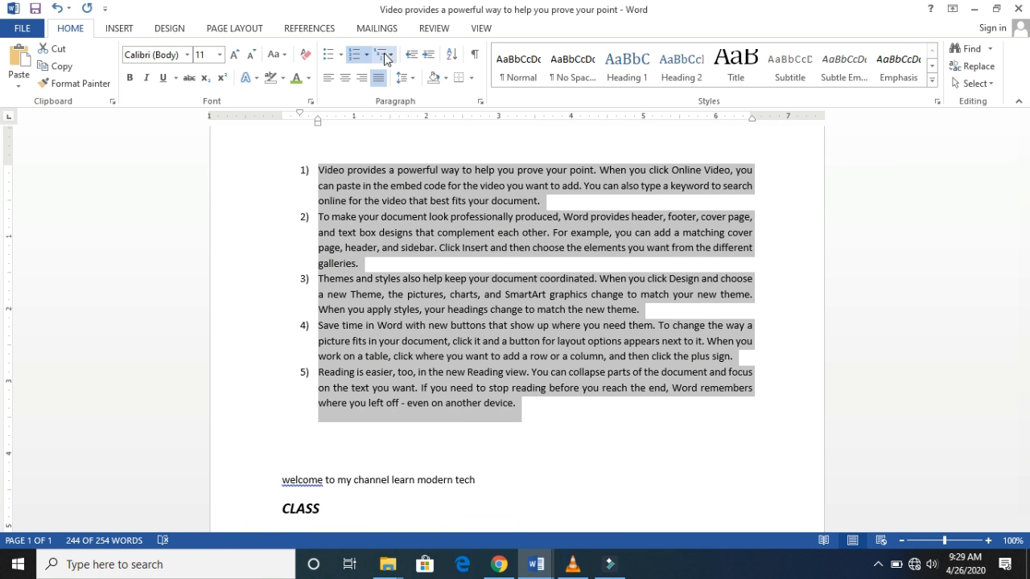
- Reapply the current 1) a. i. multilevel list to the five paragraphs, and switch them to the Article I. / Section 1.01 multilevel list
click(392, 58)
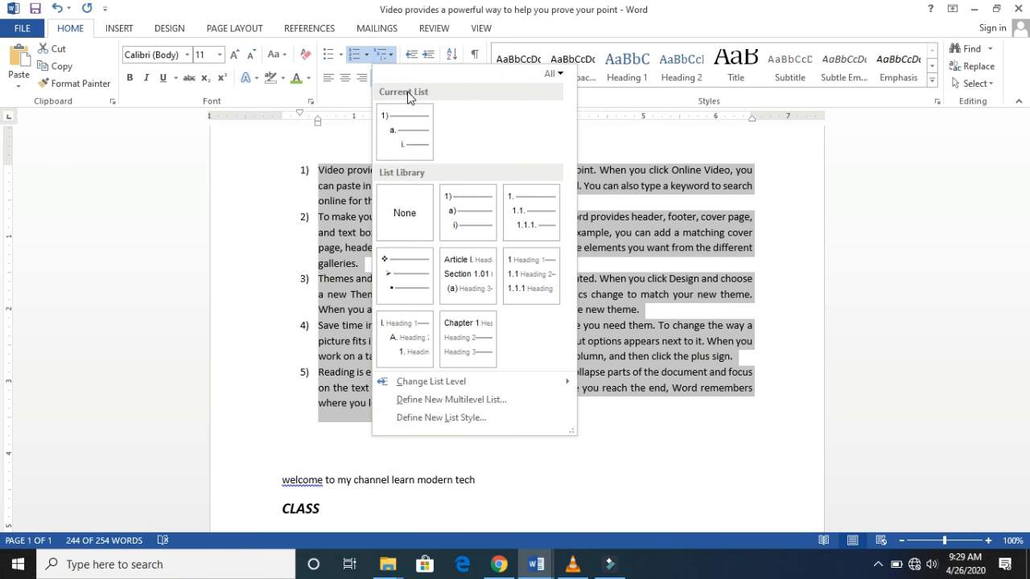
mouse_move(409, 106)
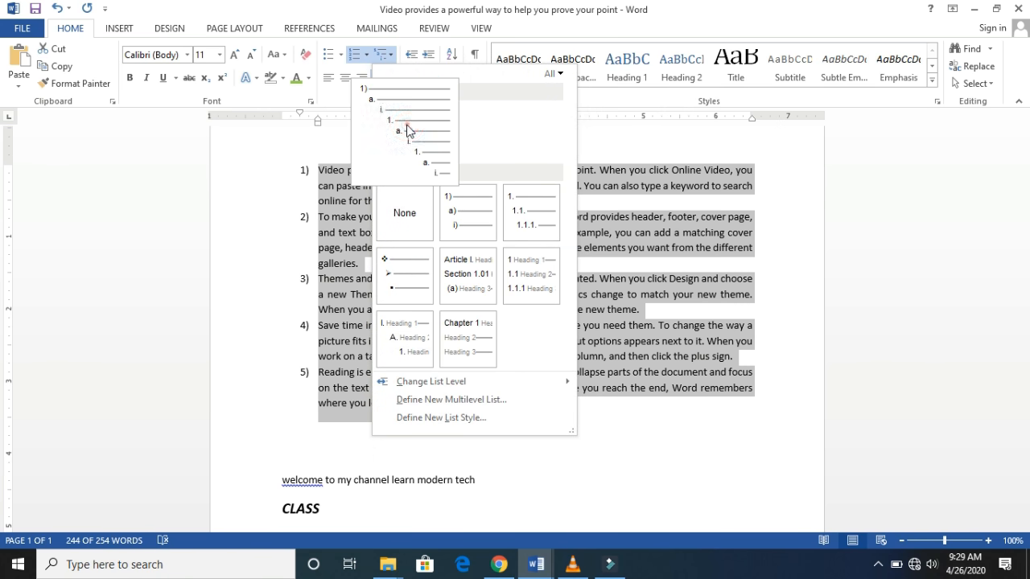
click(408, 131)
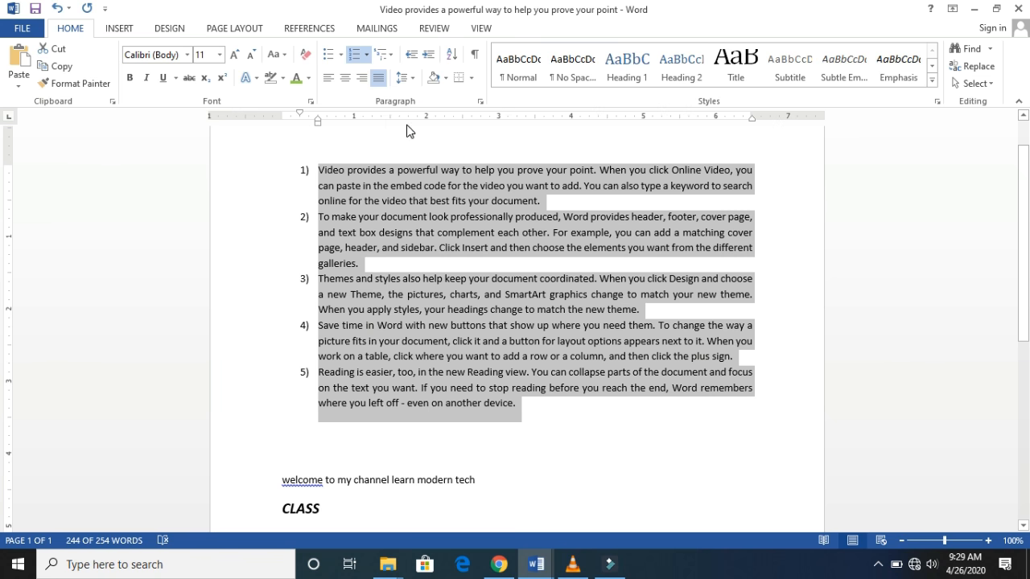
click(392, 61)
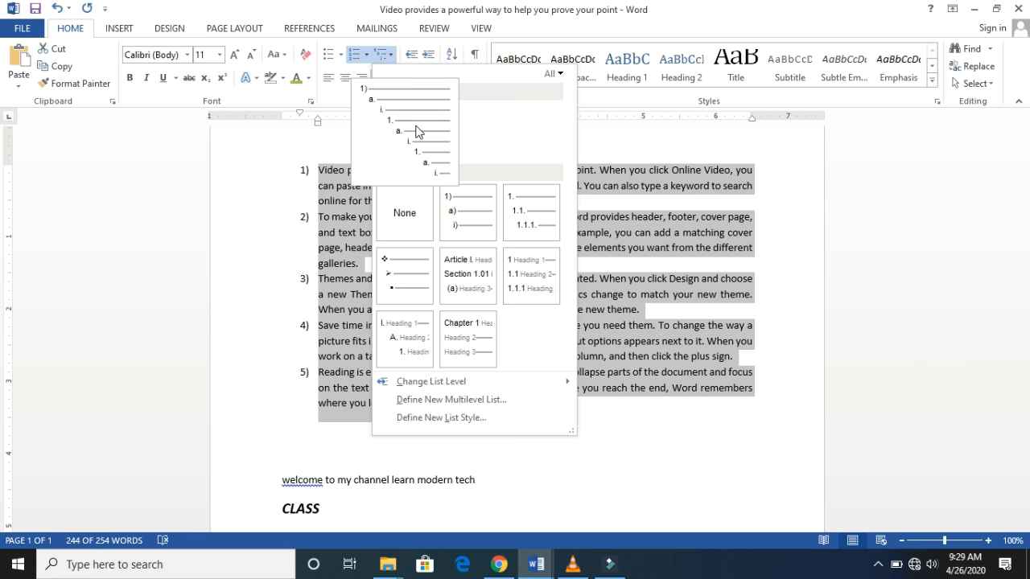
click(417, 132)
click(392, 62)
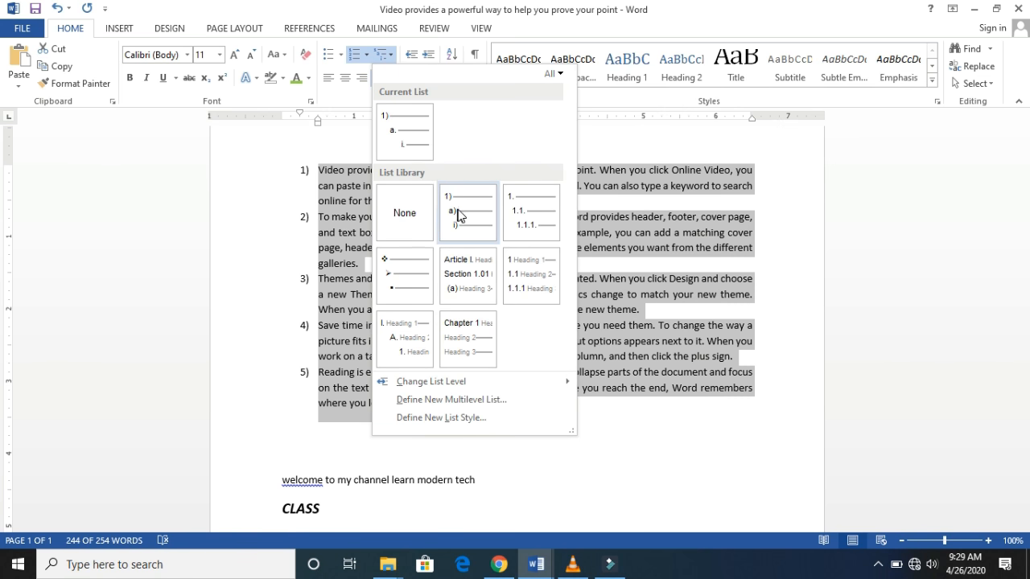
click(465, 273)
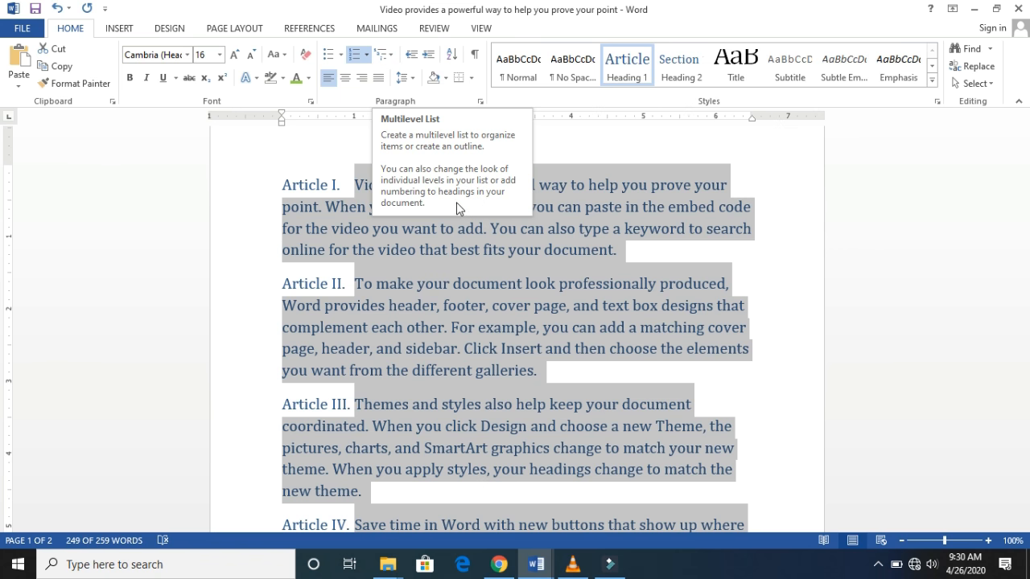
- Try to move the "Article I." number away from the margin, and undo the indent change
click(624, 258)
drag(1024, 180, 998, 139)
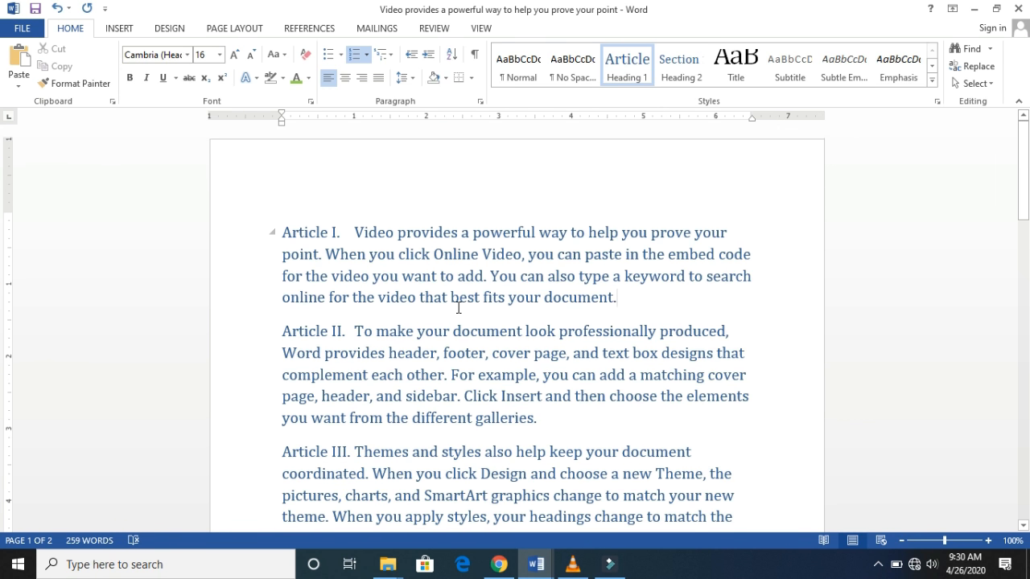
click(278, 231)
click(285, 232)
drag(677, 523, 680, 525)
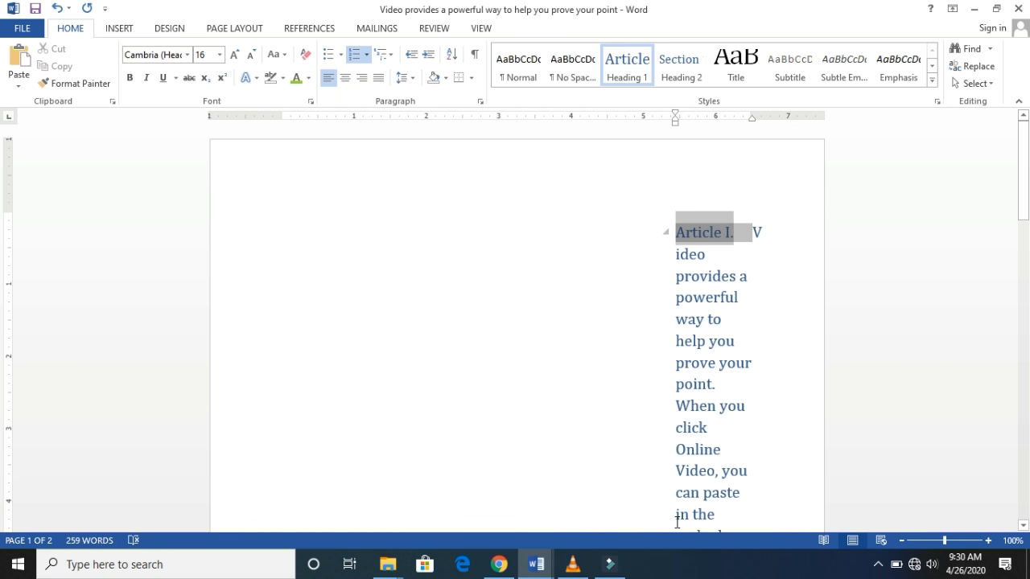
key(ctrl+z)
- Select the Article numbers of the list, try to move them across the page, and undo the move
click(342, 241)
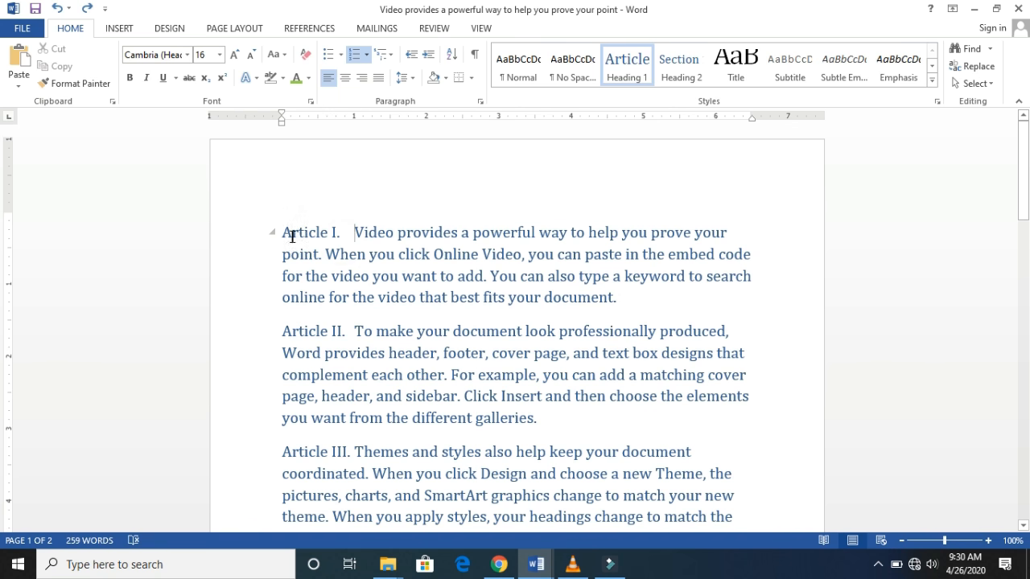
mouse_move(294, 235)
mouse_down()
mouse_move(640, 455)
mouse_move(327, 384)
mouse_move(281, 359)
mouse_up()
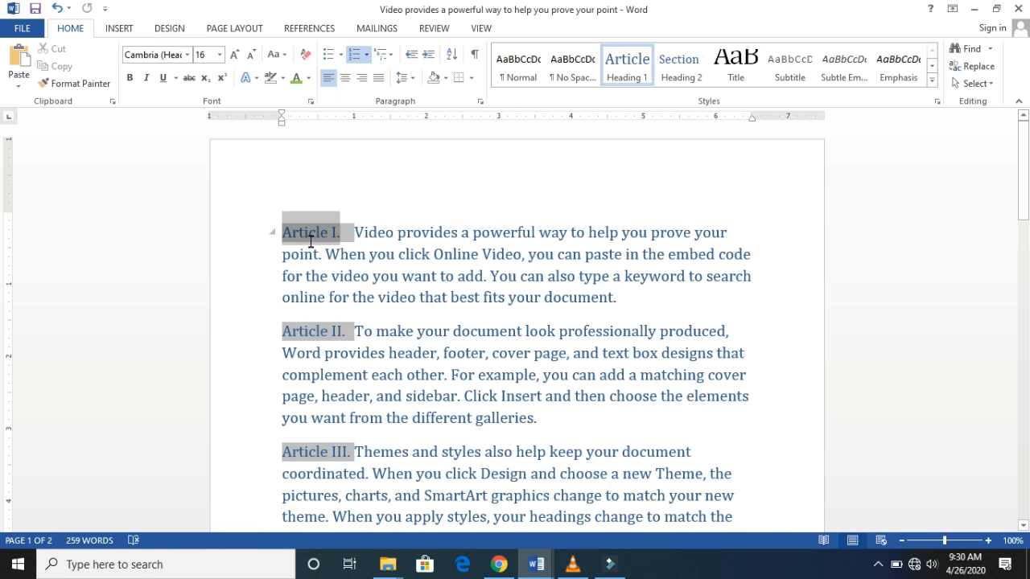
mouse_move(310, 233)
mouse_down()
mouse_move(520, 340)
mouse_move(611, 397)
mouse_move(612, 410)
mouse_up()
key(ctrl+z)
click(1024, 132)
drag(1026, 145, 1028, 239)
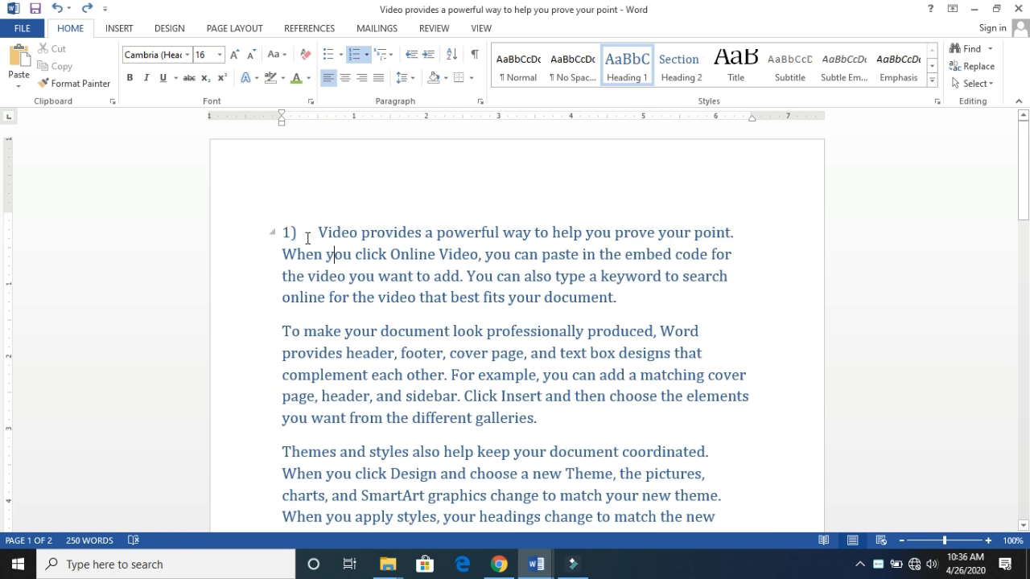
- Define a new number format for the whole document, trying the 0001, 0002, 0003 style and choosing First, Second, Third
key(ctrl+a)
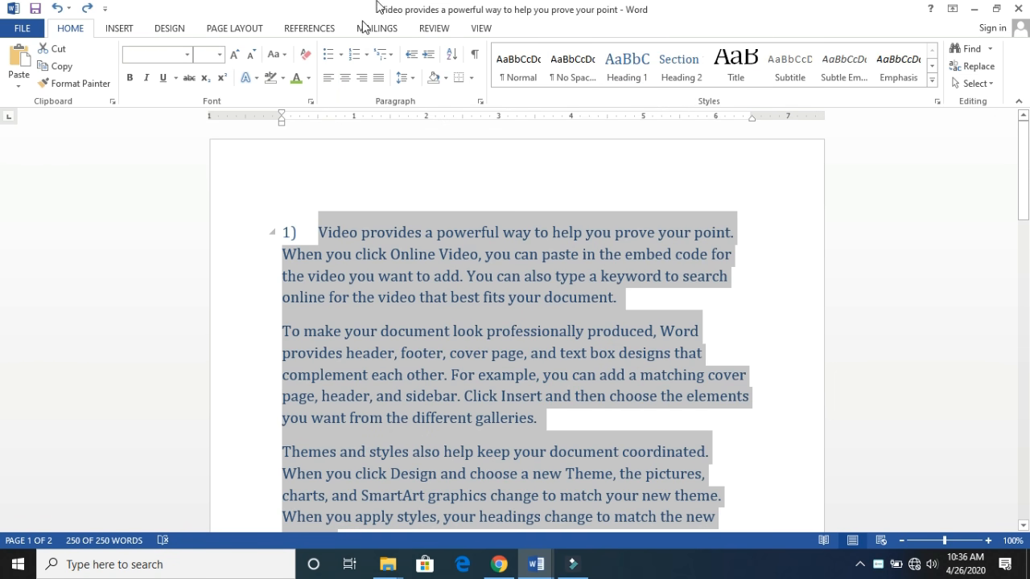
click(366, 55)
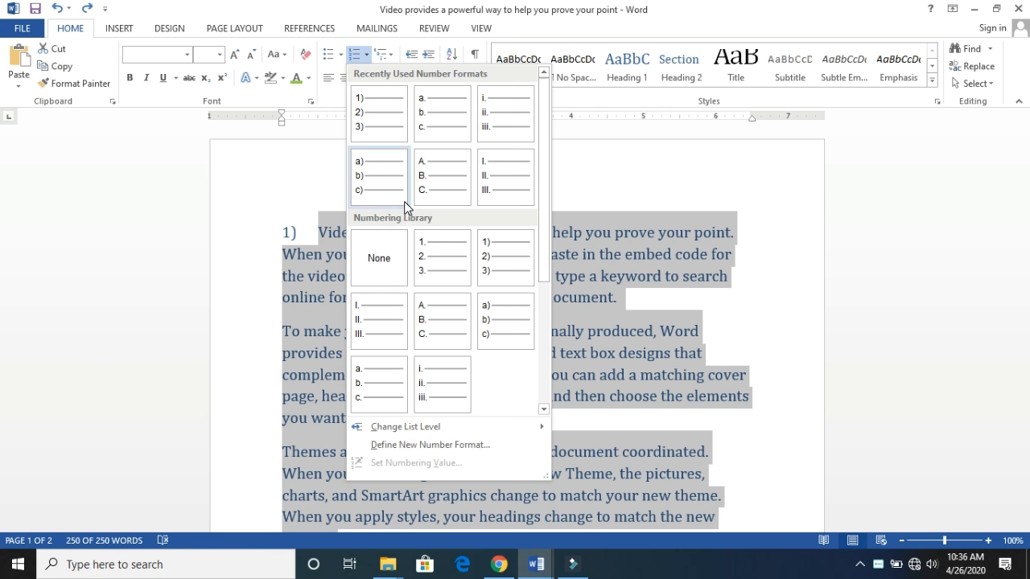
click(416, 447)
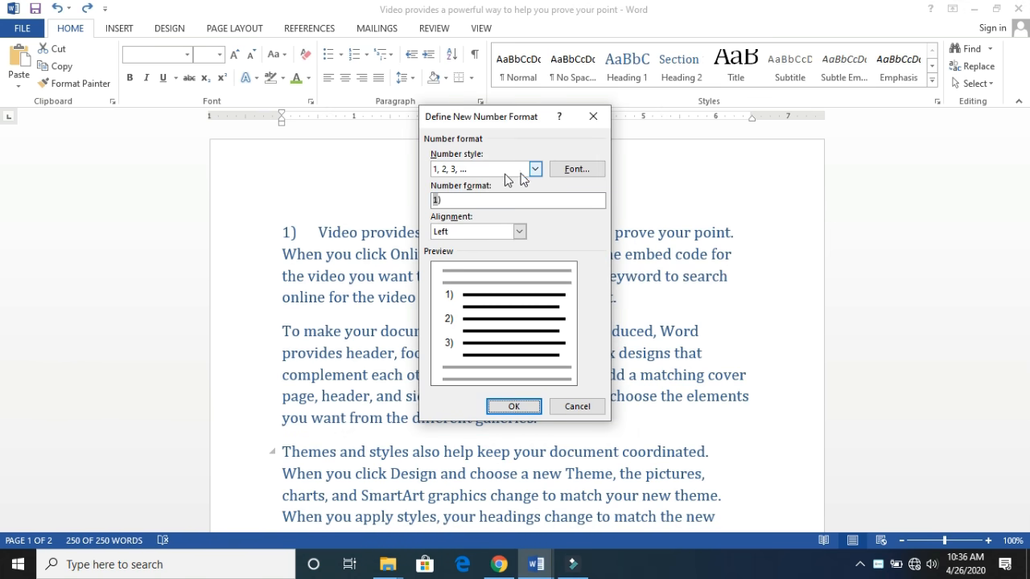
click(535, 169)
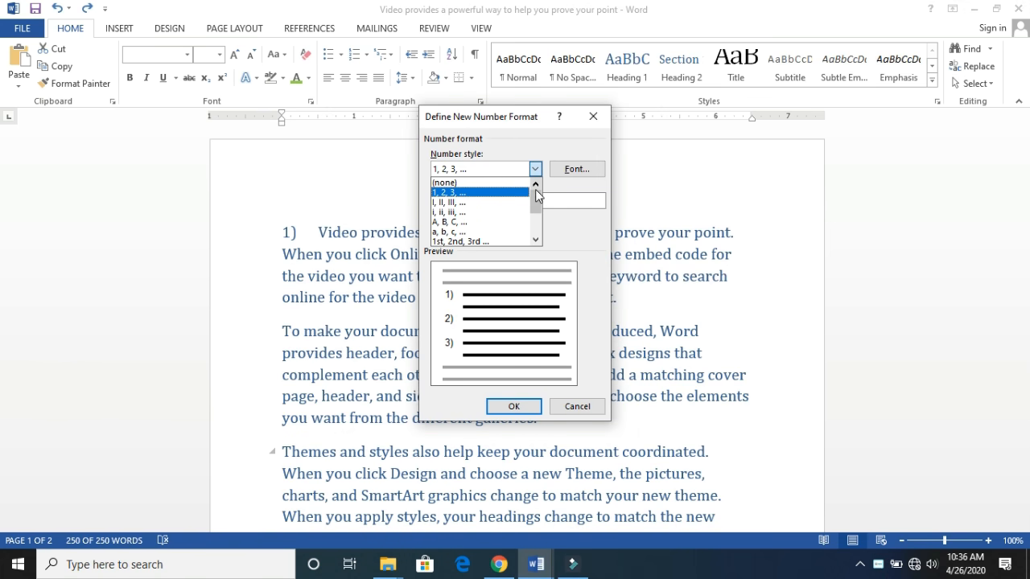
drag(535, 190, 533, 245)
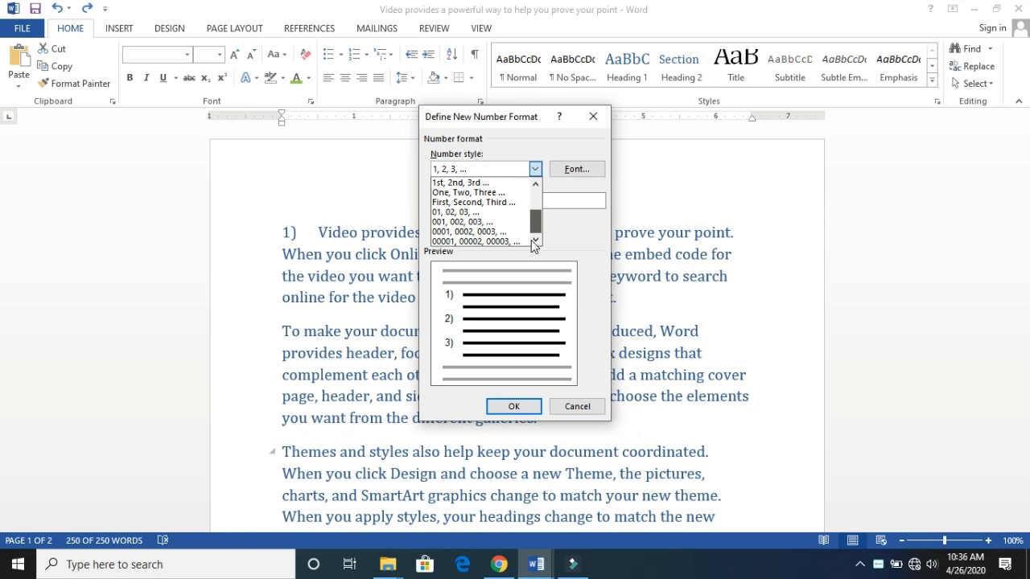
click(476, 231)
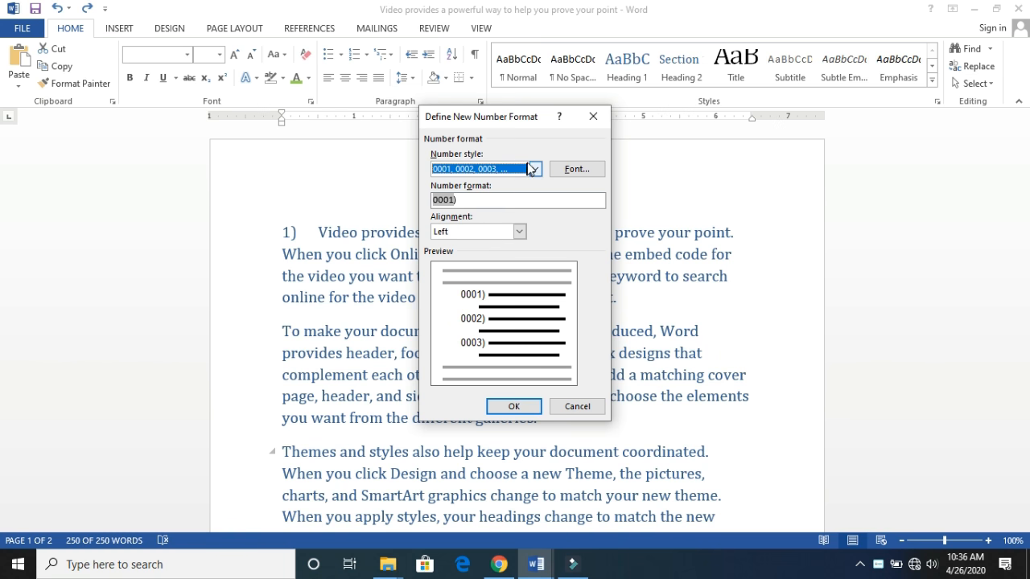
click(535, 169)
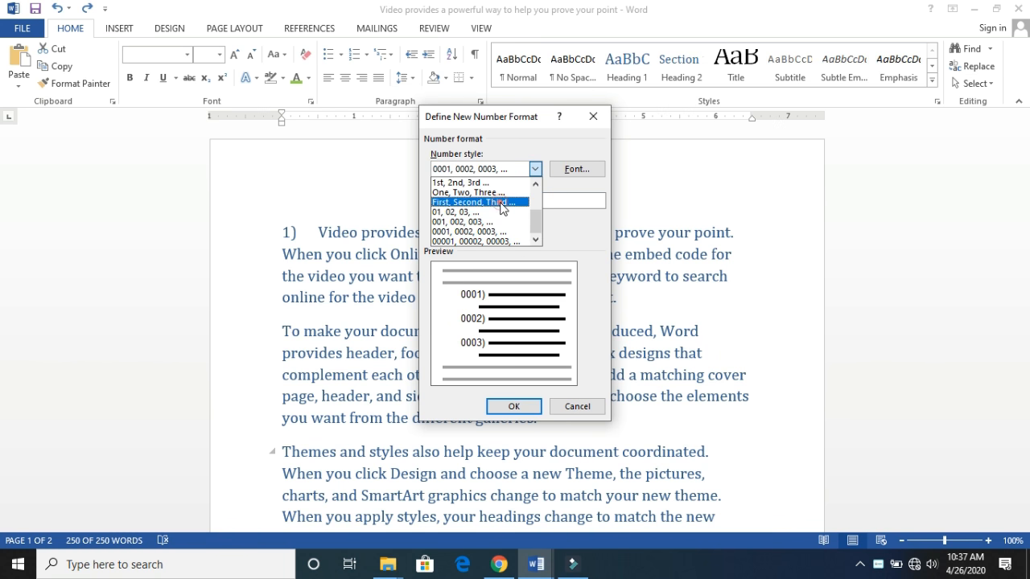
click(499, 202)
- Try the Centered and Right alignments for the new number format, and set the alignment back to Left
click(519, 232)
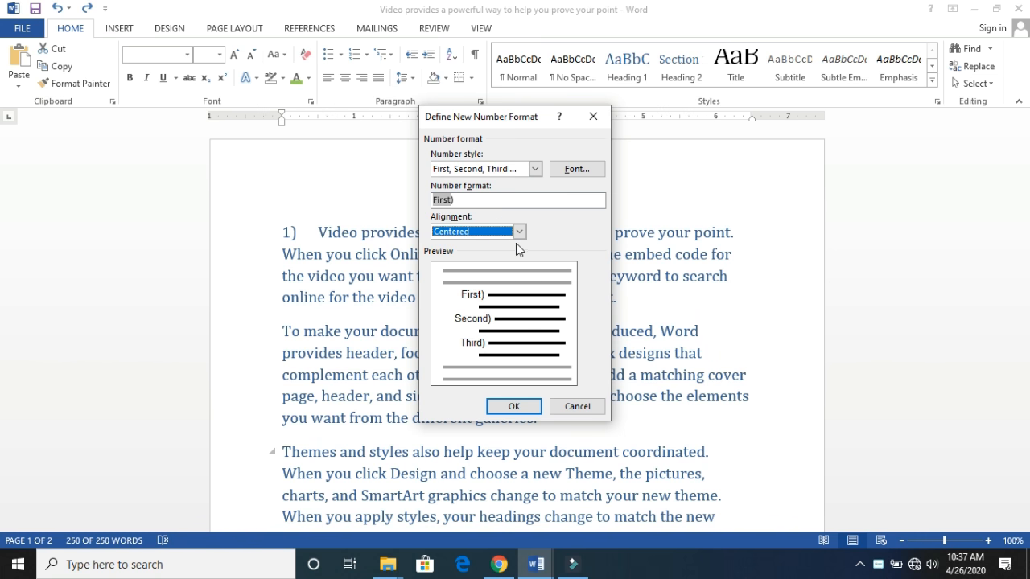
click(520, 231)
click(499, 268)
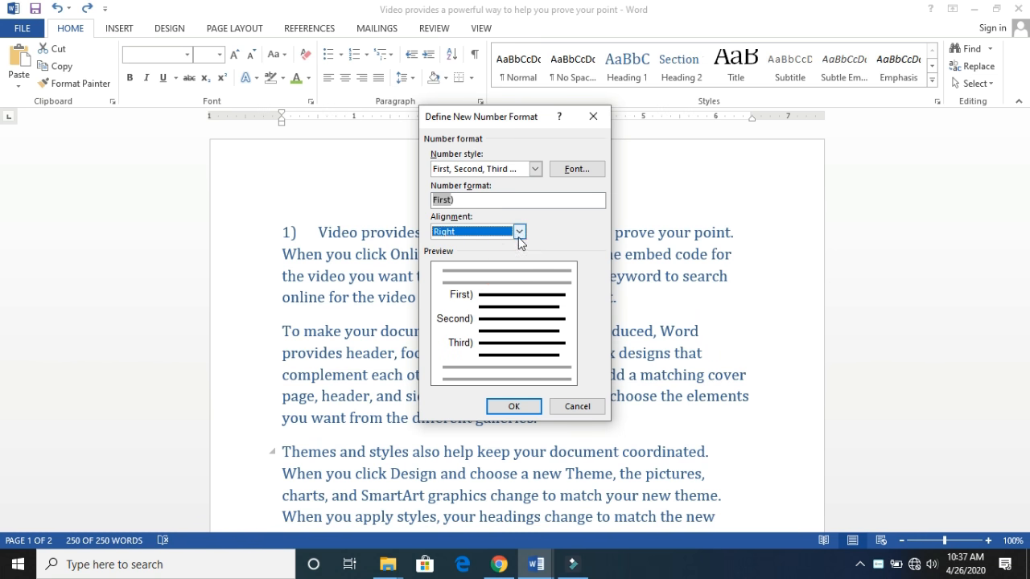
click(520, 232)
click(496, 243)
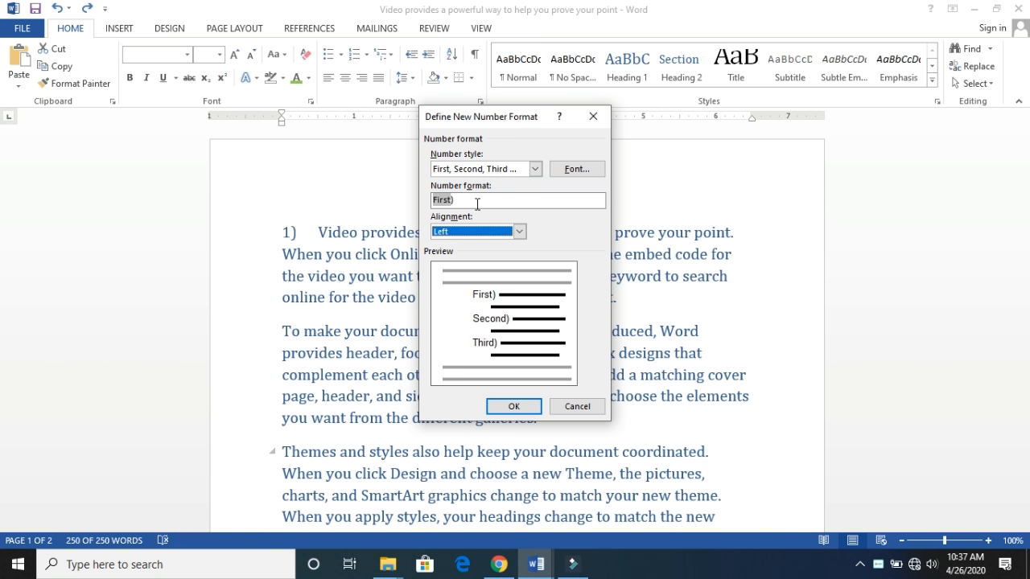
- Edit the number format text so that it reads First)LINE rubje, and apply the format to all the paragraphs
click(472, 200)
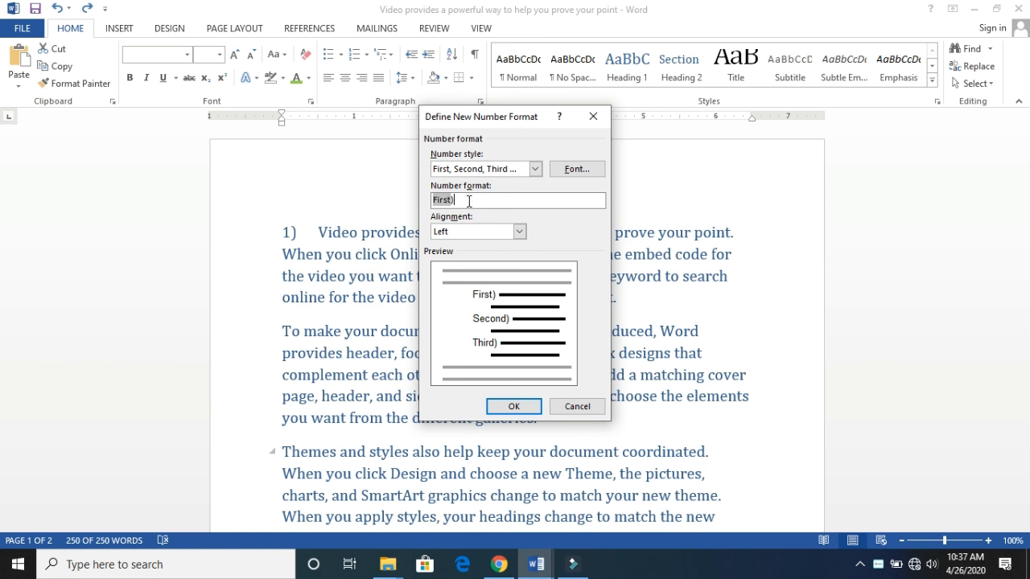
click(463, 201)
key(BackSpace)
text(++)
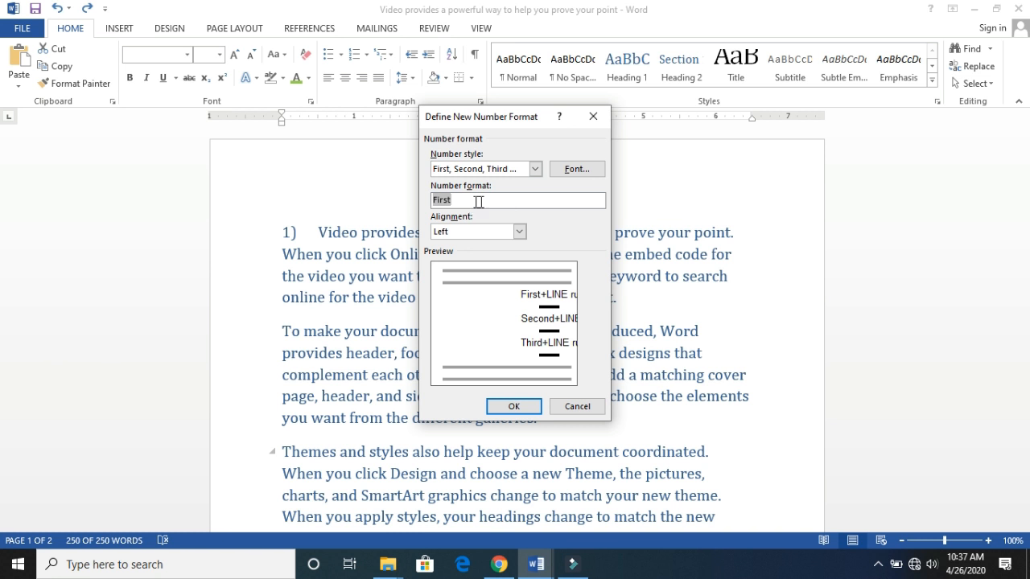
text( ))
key(BackSpace)
key(BackSpace)
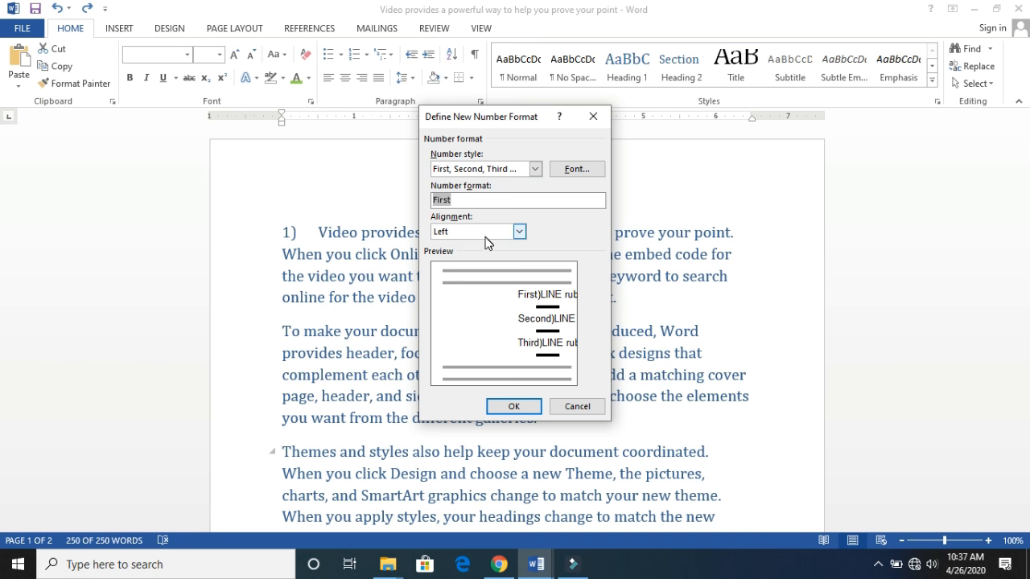
click(463, 197)
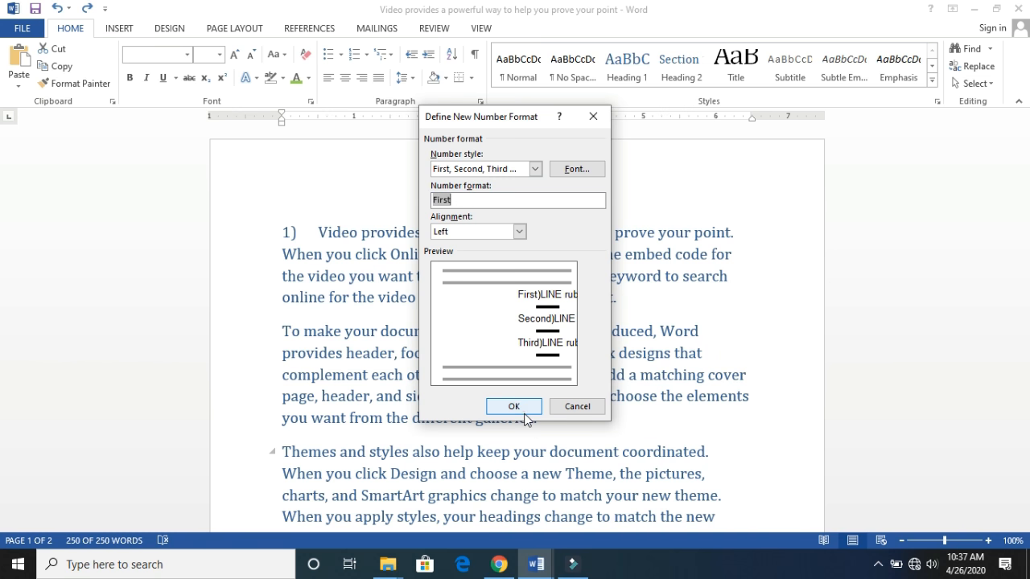
click(520, 410)
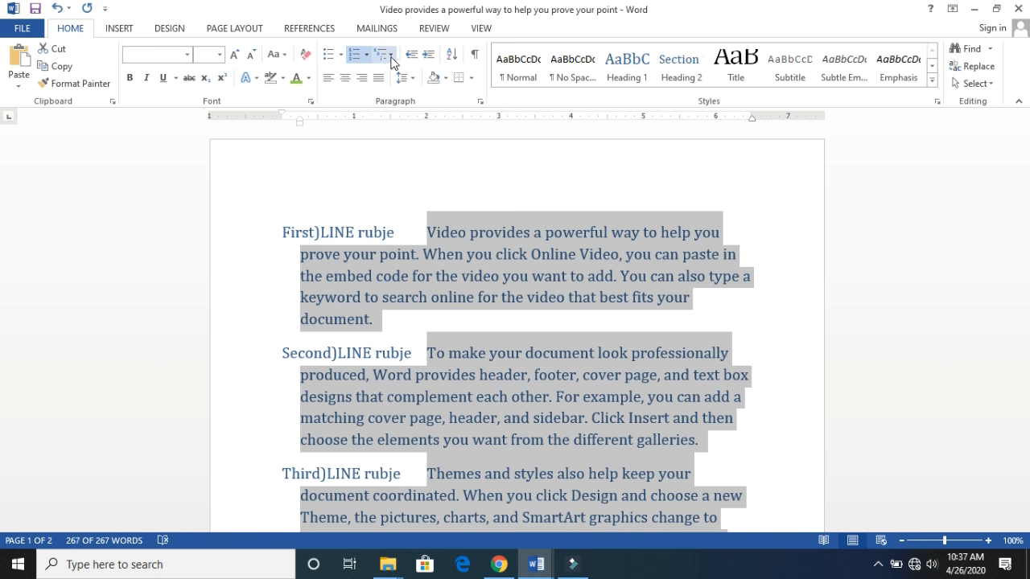
- Review the multilevel list library and apply the 1. / 1.1. / 1.1.1. list to all the paragraphs
click(392, 58)
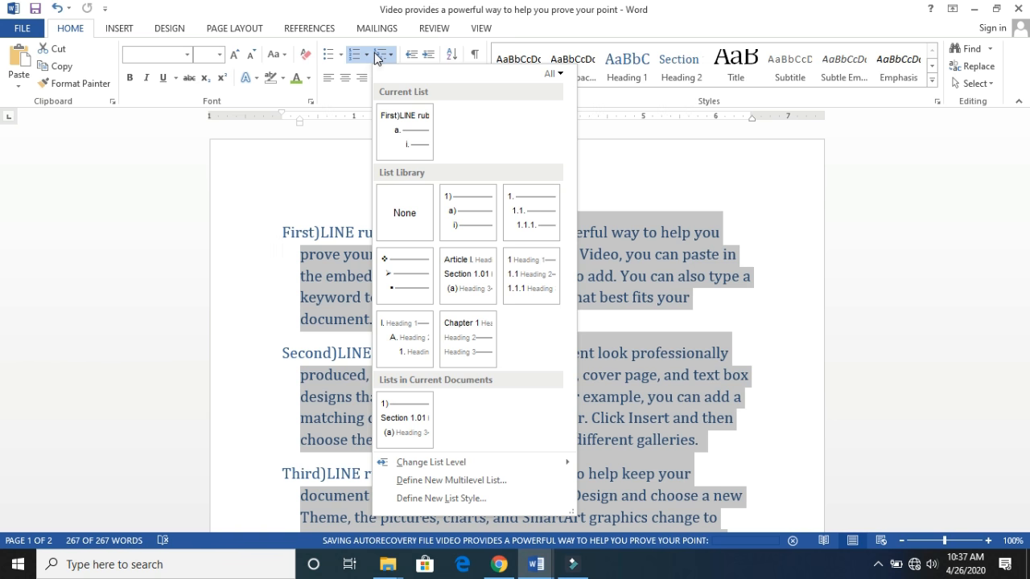
click(349, 188)
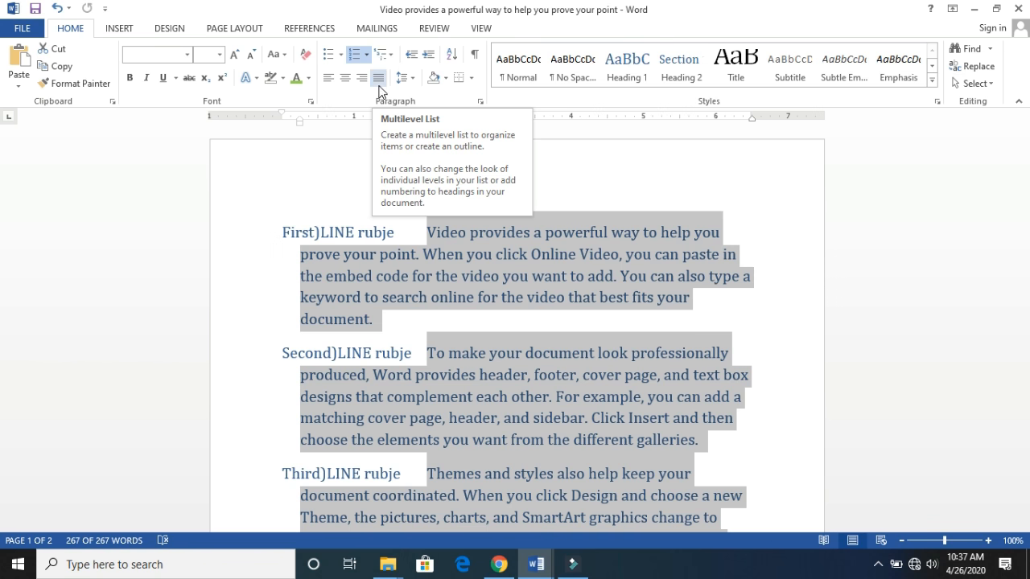
click(393, 53)
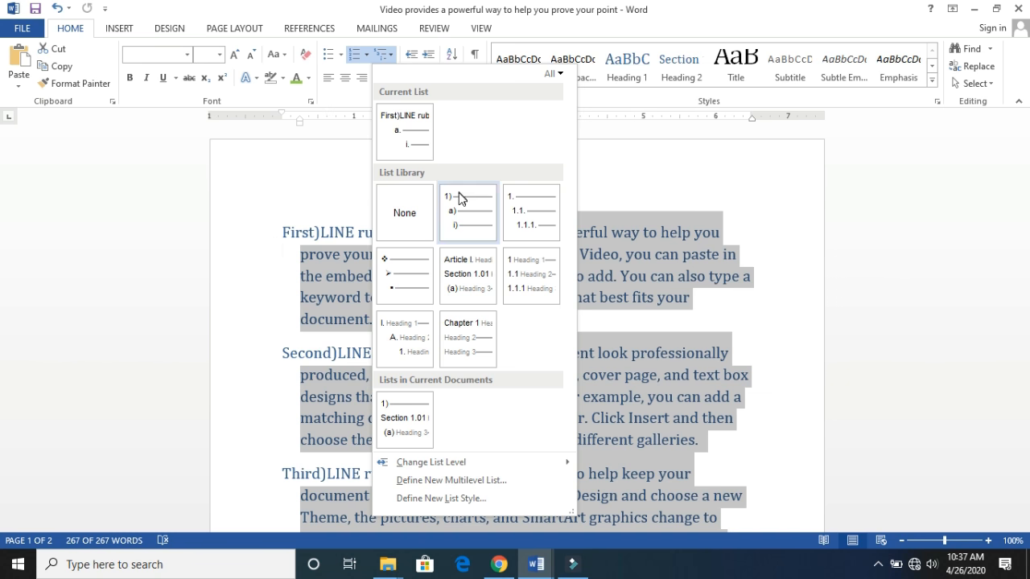
mouse_move(461, 200)
mouse_move(528, 215)
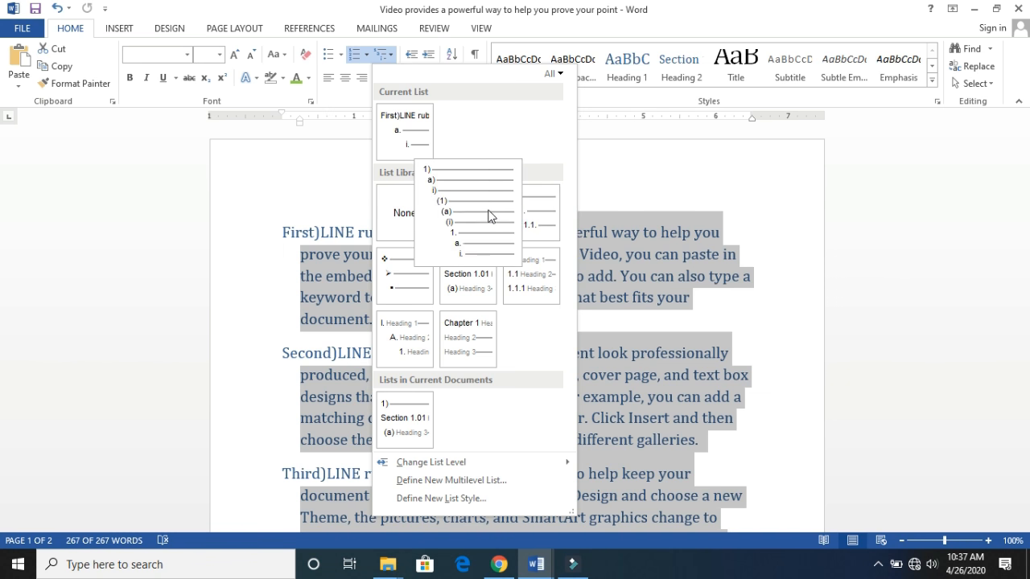
click(532, 214)
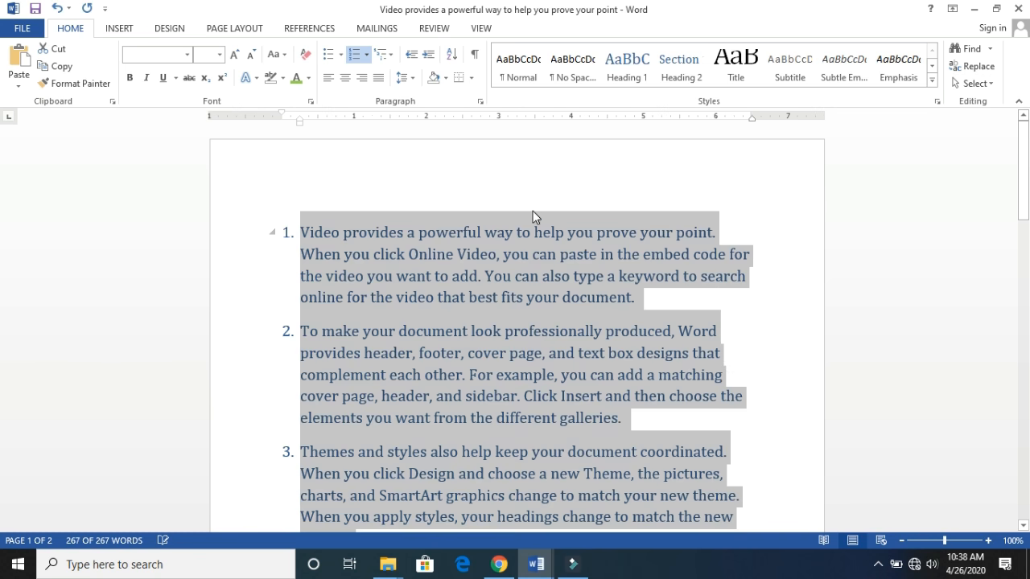
- Remove the numbering from all the paragraphs and set their multilevel list to None
click(392, 59)
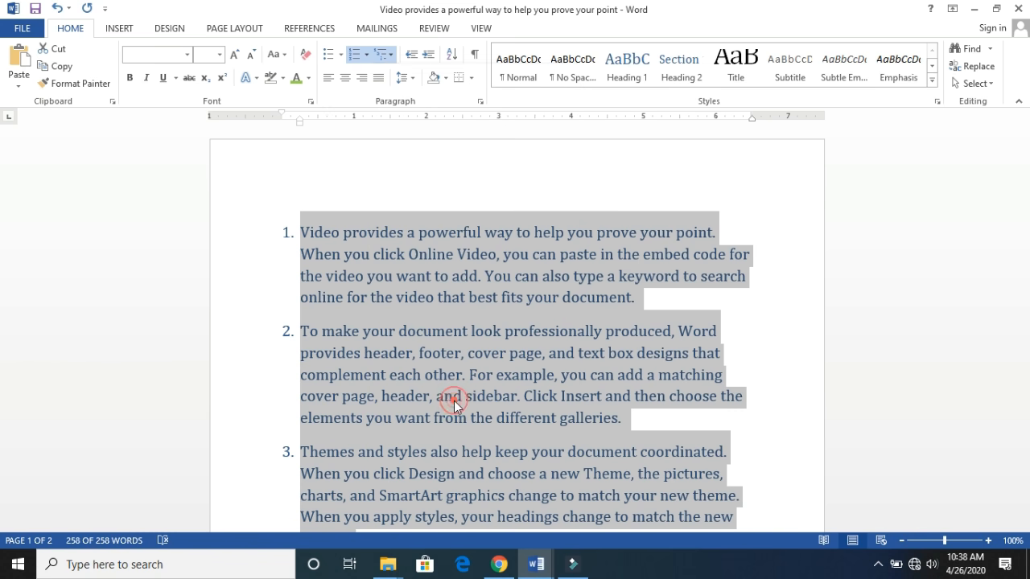
click(455, 405)
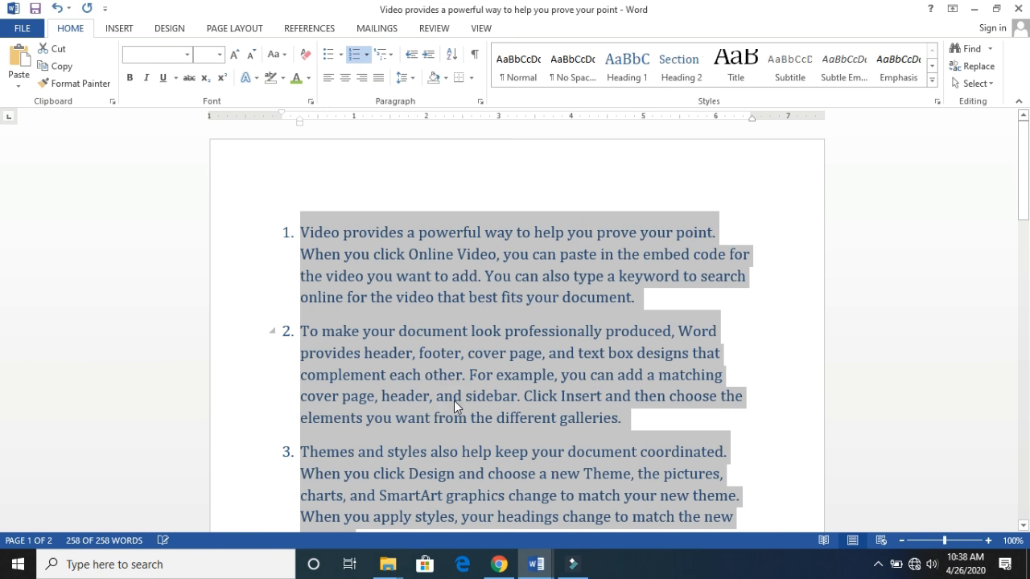
click(366, 54)
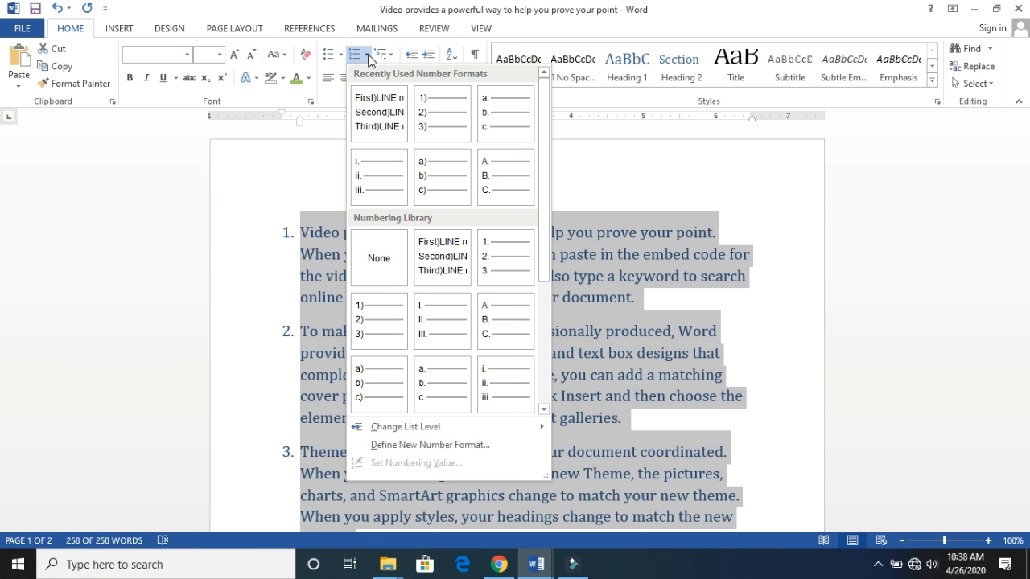
click(379, 257)
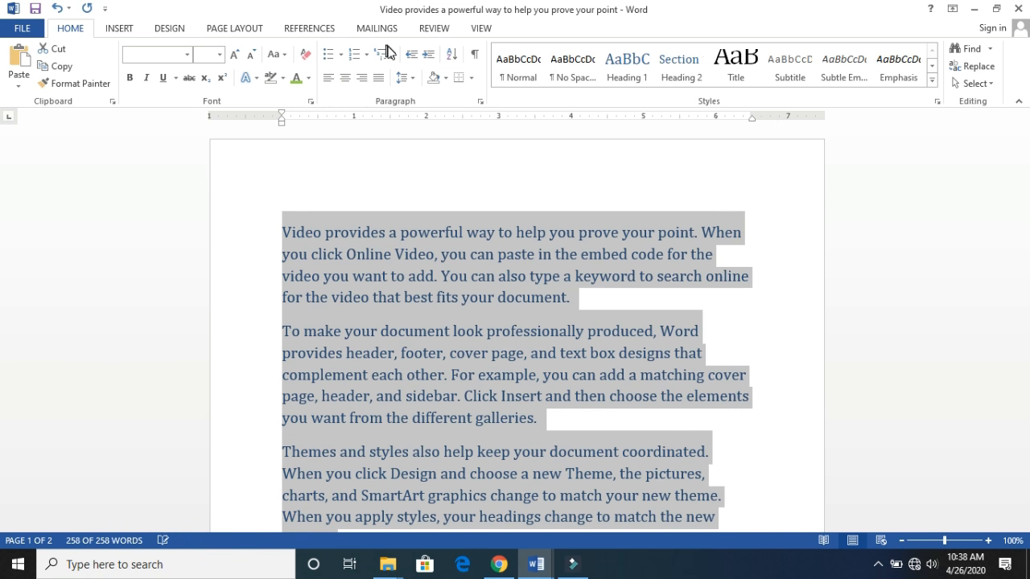
click(392, 56)
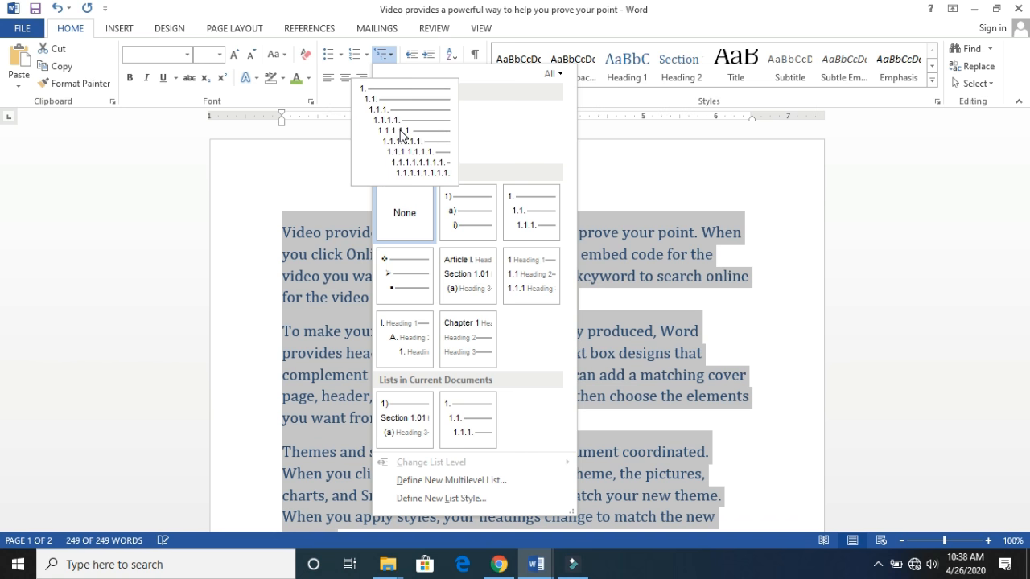
click(410, 208)
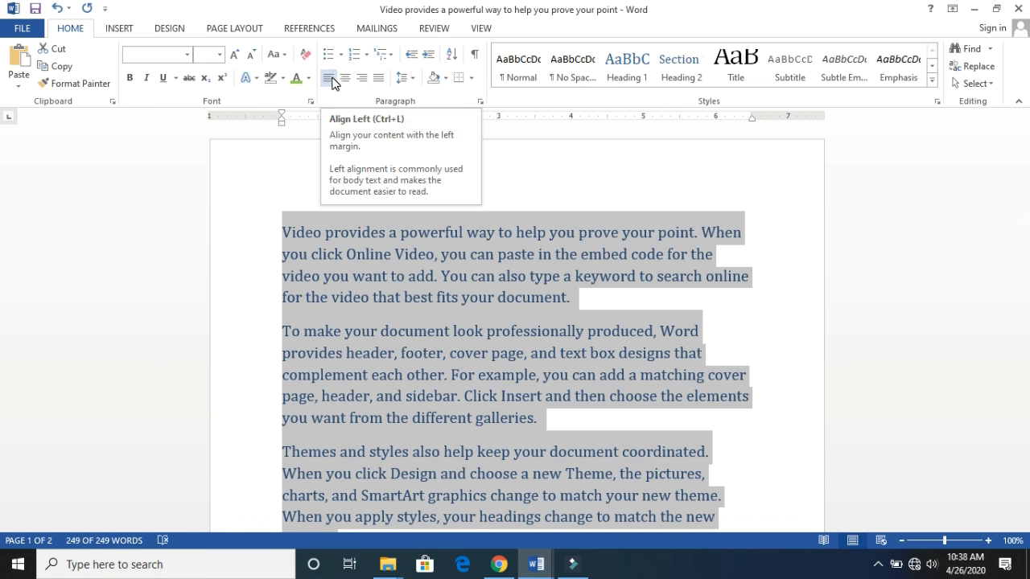
- Try left, centre and right alignment on all the paragraphs, and set them to justified
click(334, 83)
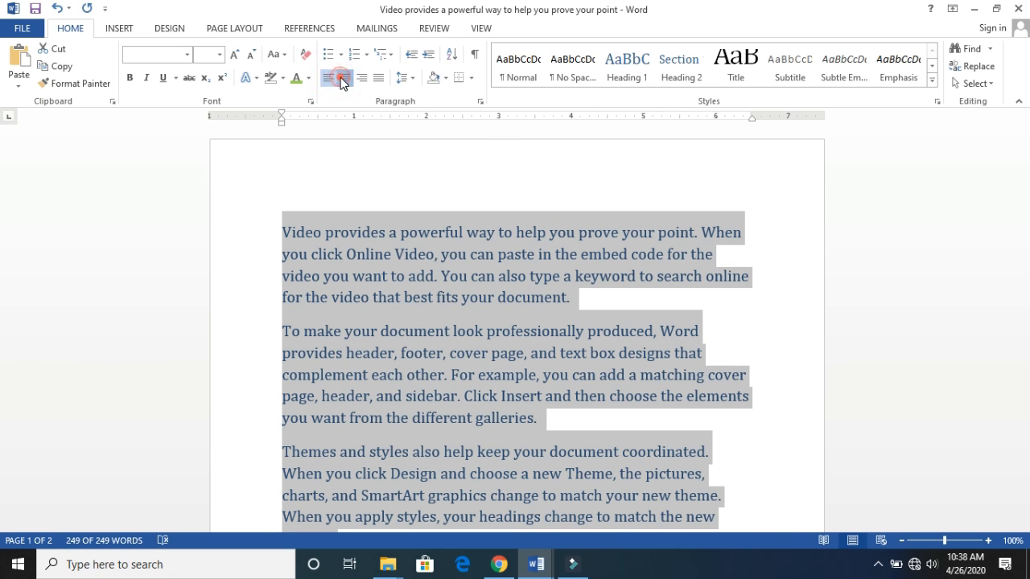
click(344, 78)
click(362, 81)
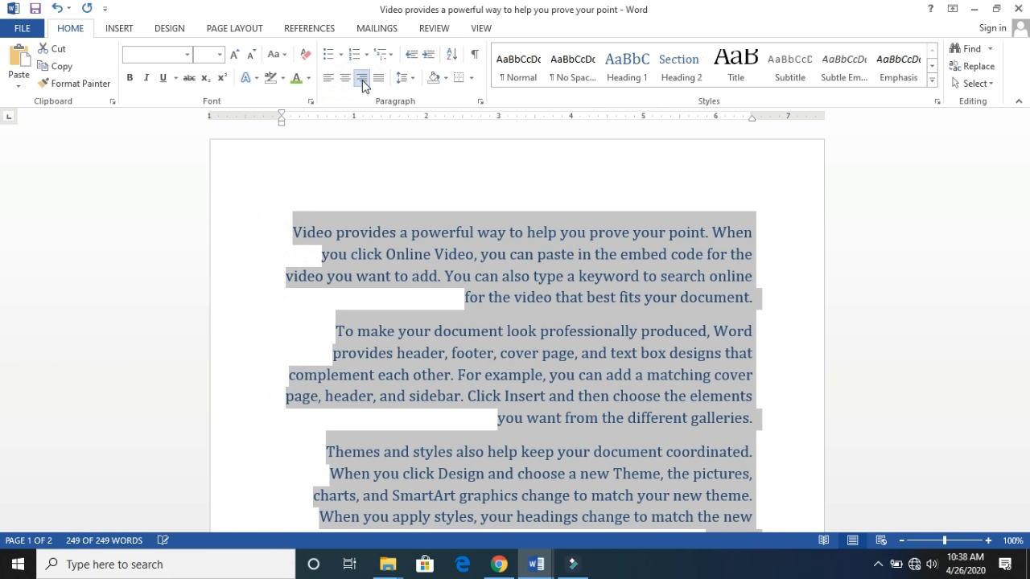
click(378, 81)
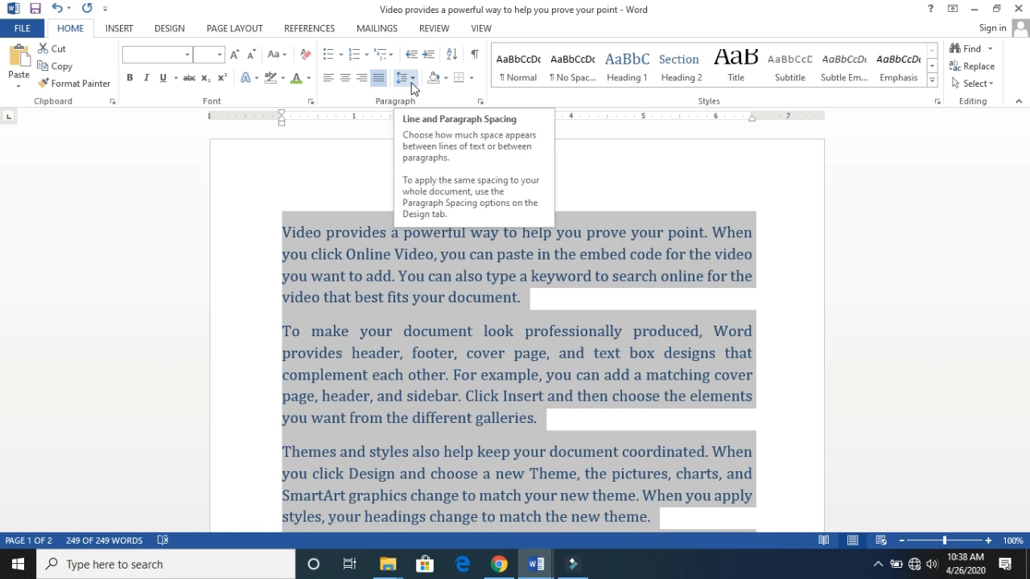
- Try a line spacing of 2.0 and then 3.0 on all the paragraphs
click(412, 78)
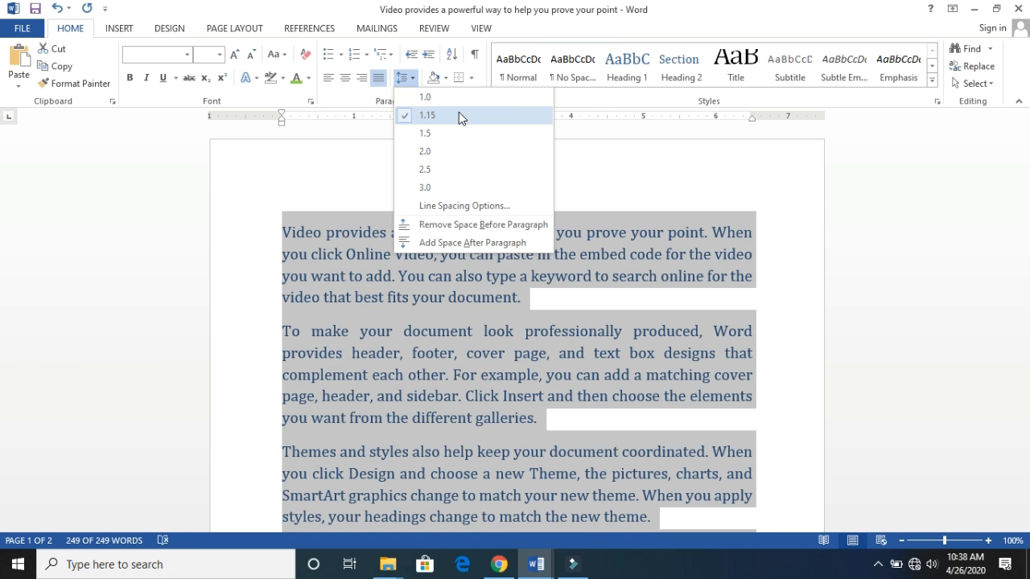
click(439, 149)
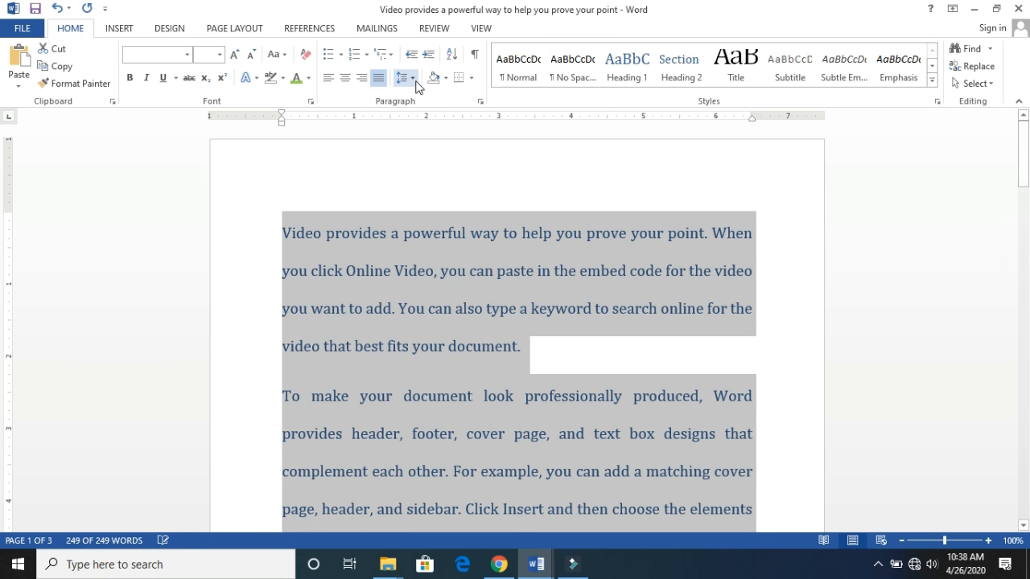
click(412, 77)
click(448, 186)
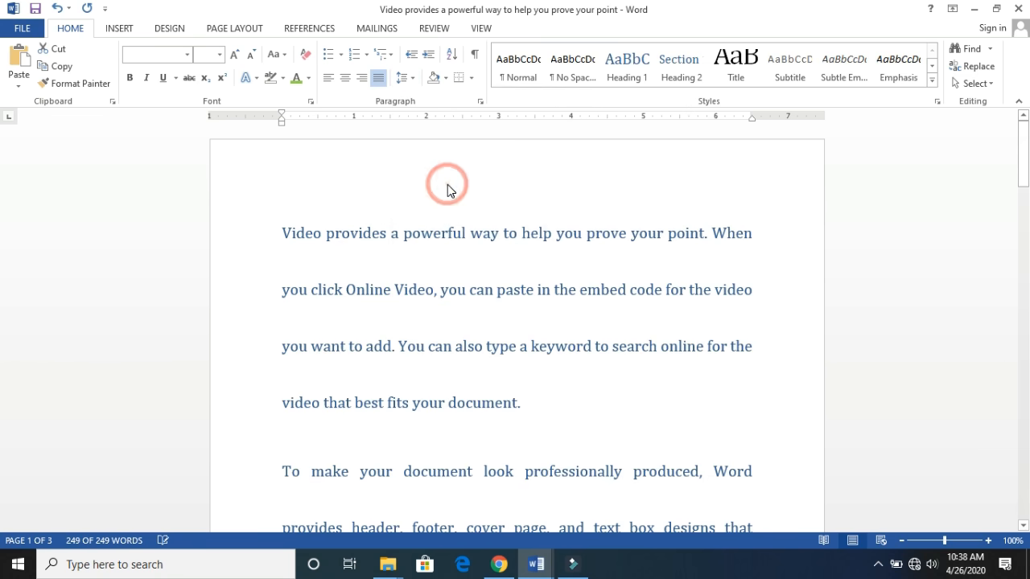
- Try a multiple line spacing of 9 on all the paragraphs through the line spacing options, and set their spacing to 1.15
click(416, 80)
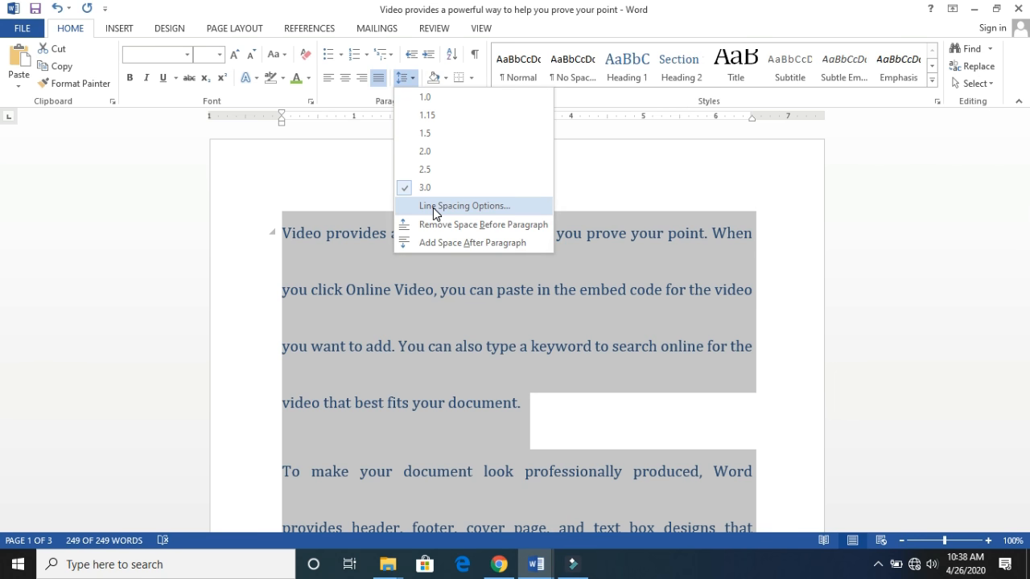
click(433, 207)
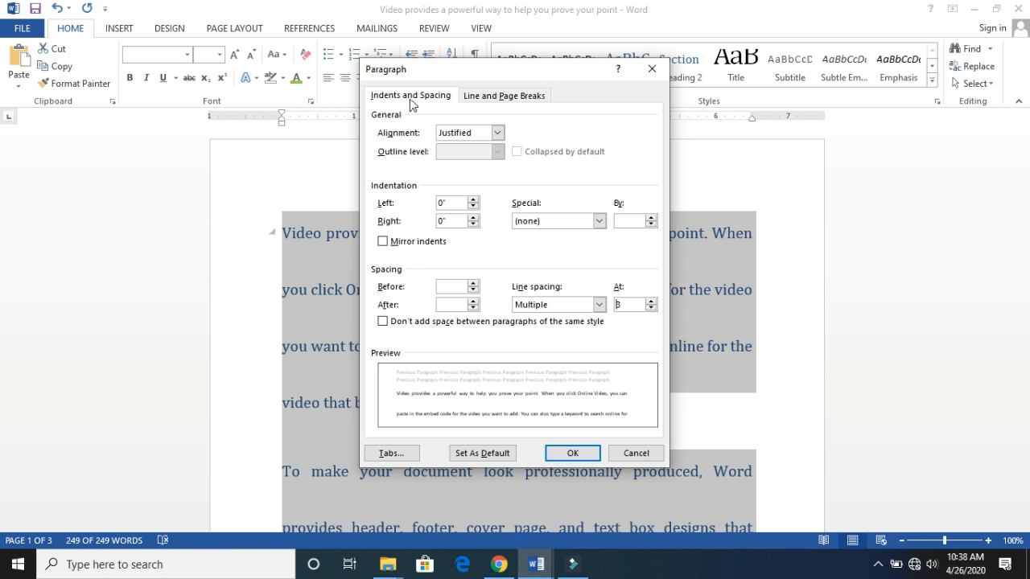
drag(506, 75, 494, 94)
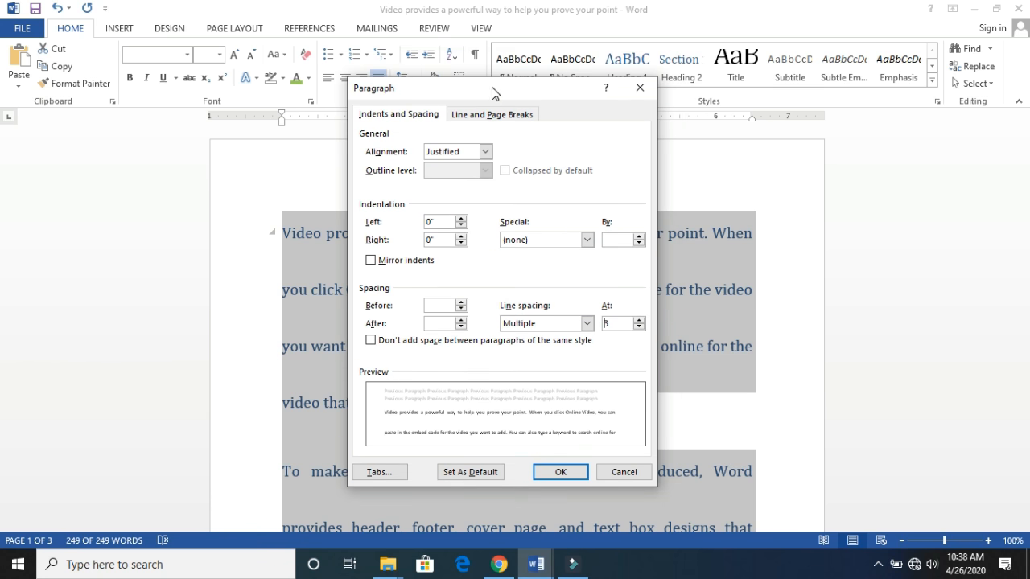
click(485, 151)
click(485, 151)
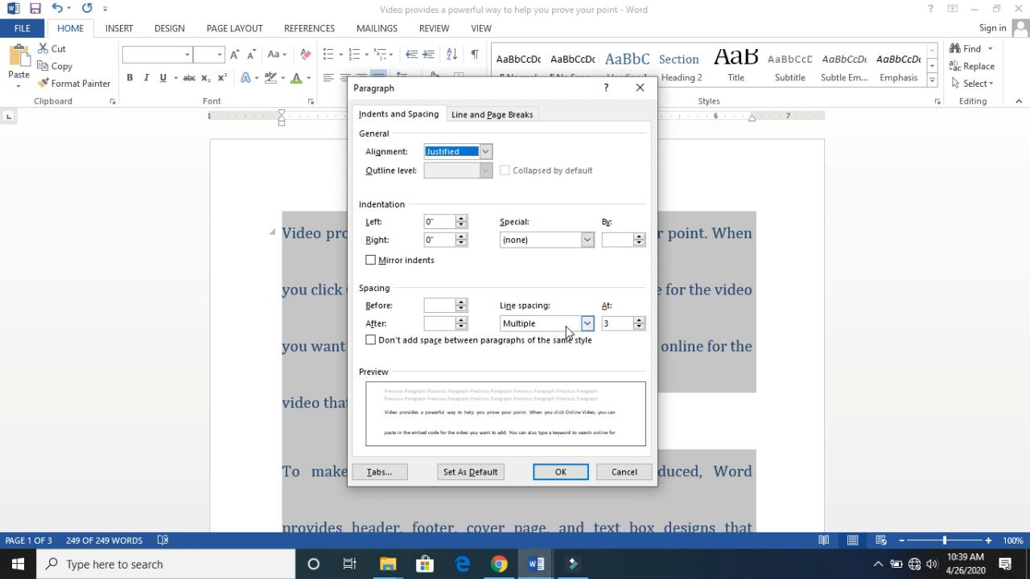
click(640, 320)
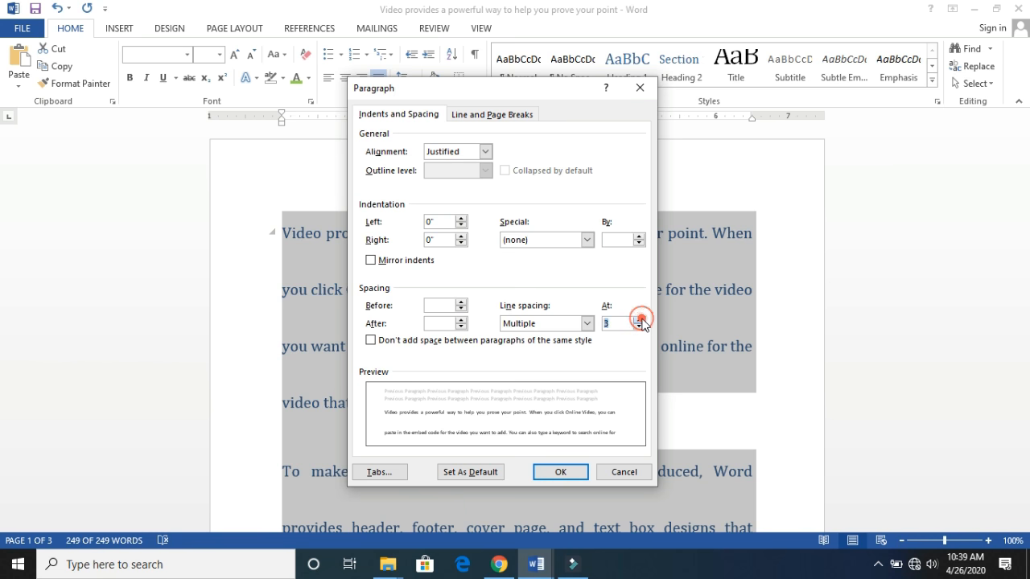
click(641, 319)
click(641, 320)
click(641, 320)
click(641, 319)
click(641, 319)
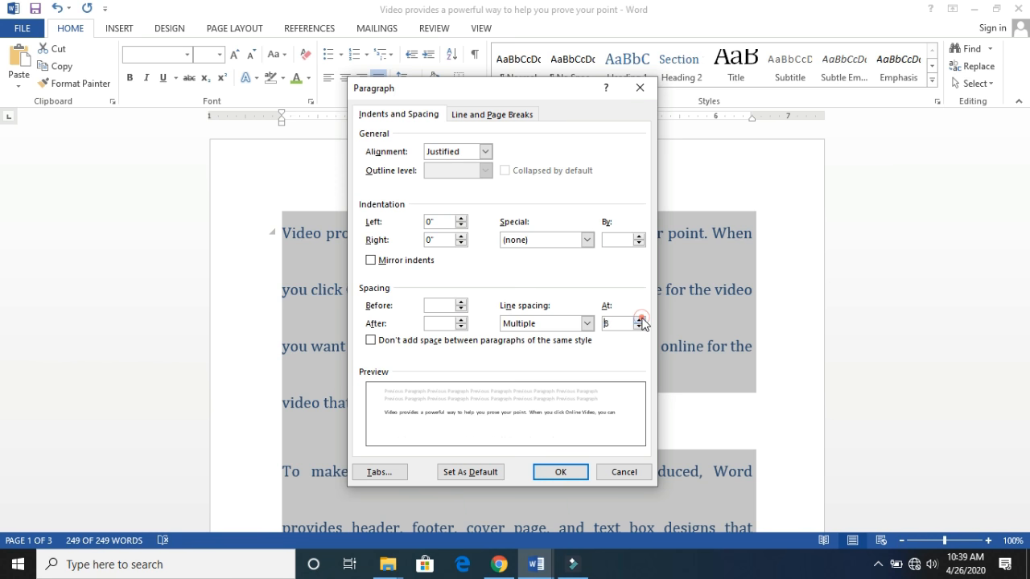
click(642, 319)
click(641, 319)
click(559, 471)
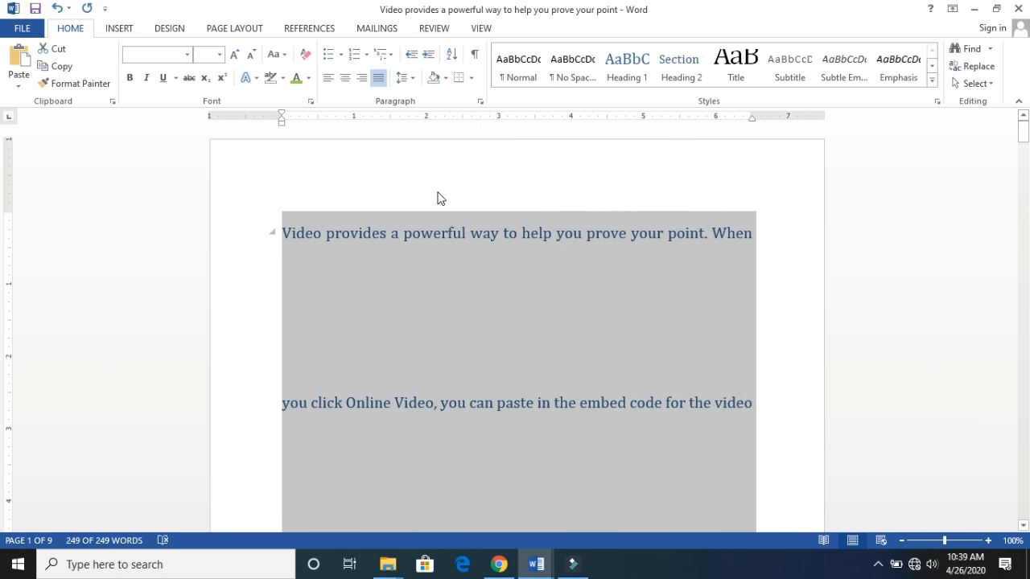
click(414, 80)
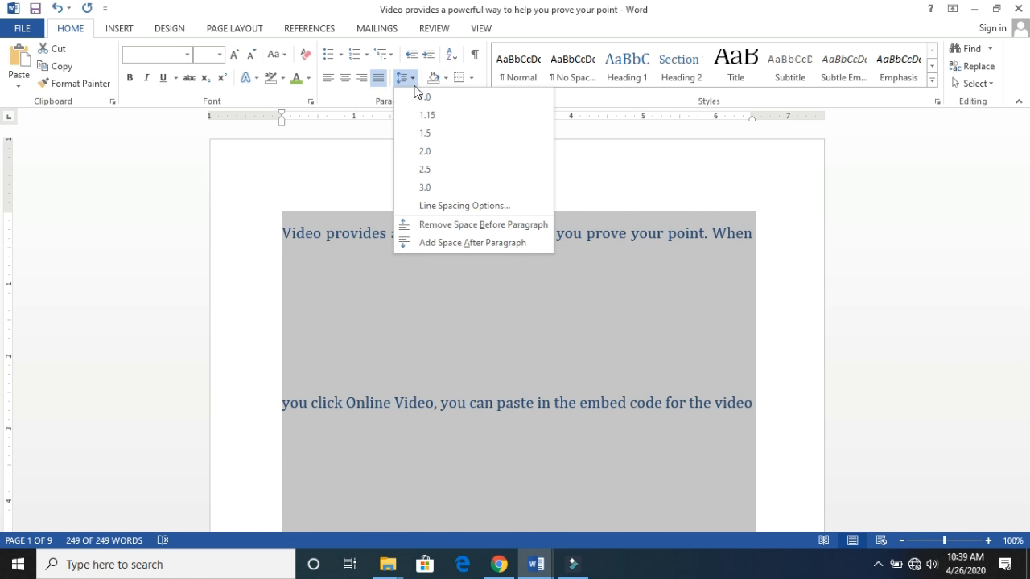
click(425, 119)
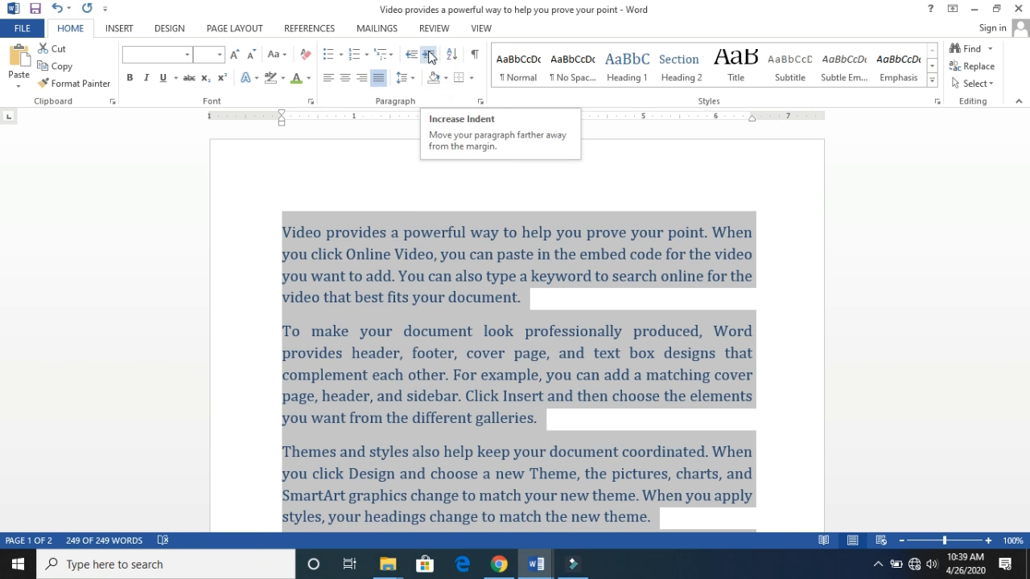
- Increase the indent of all the paragraphs by two levels, and decrease it back to the page margin
click(428, 55)
click(428, 54)
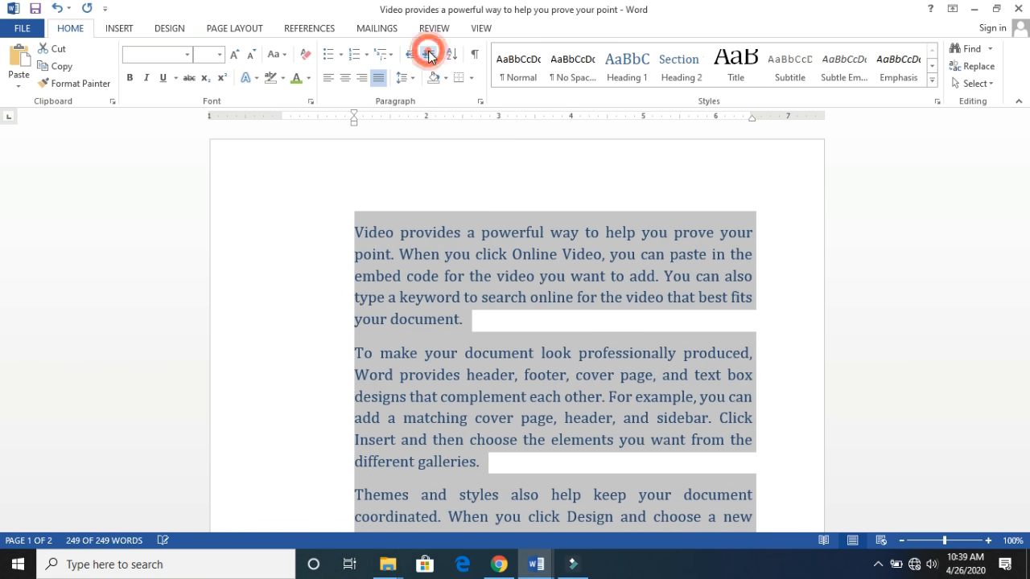
click(428, 54)
click(428, 55)
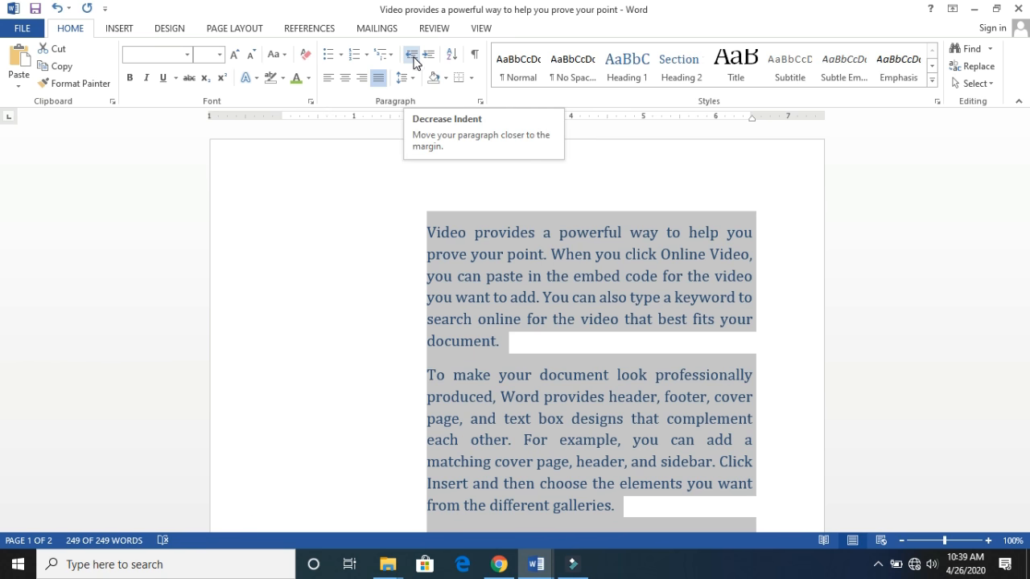
click(413, 63)
click(414, 62)
click(413, 63)
click(413, 62)
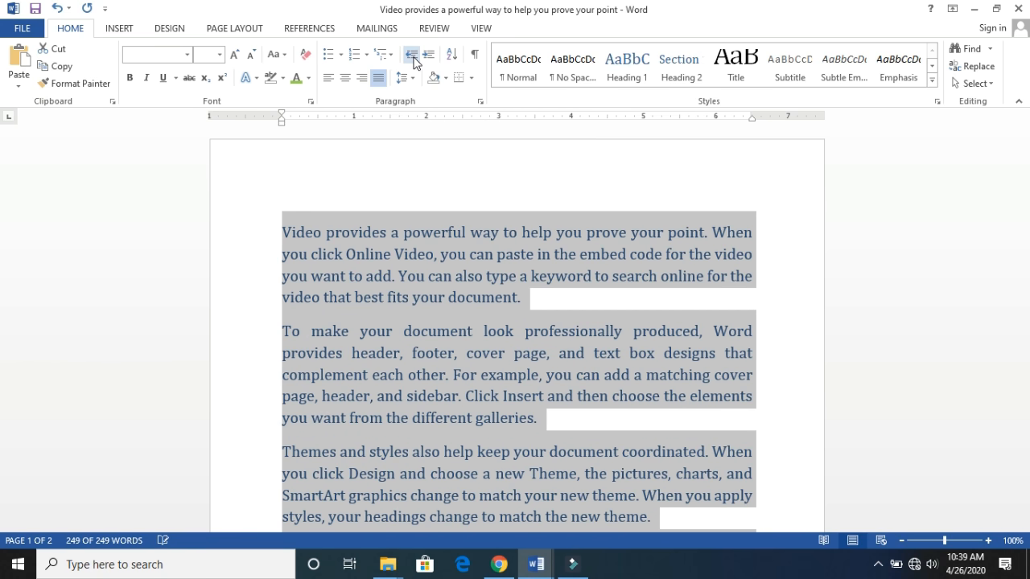
click(414, 63)
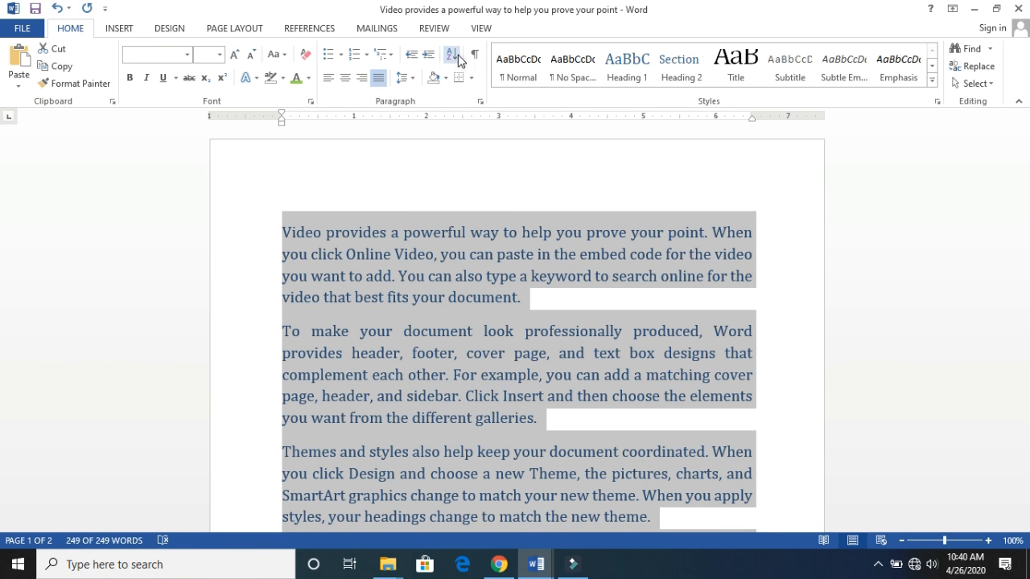
- Delete all the text from the document
click(332, 252)
key(ctrl+a)
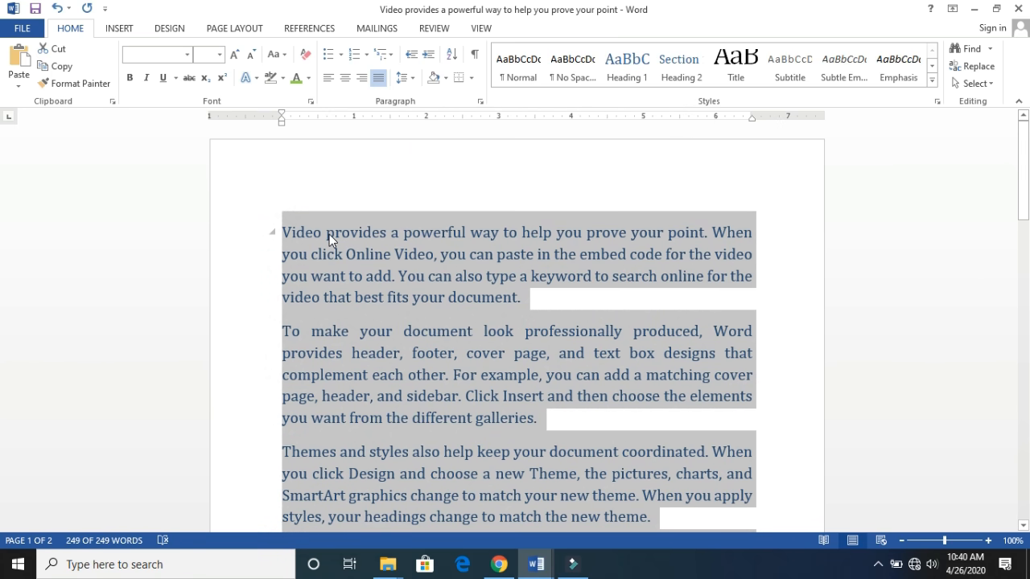
key(Delete)
click(320, 212)
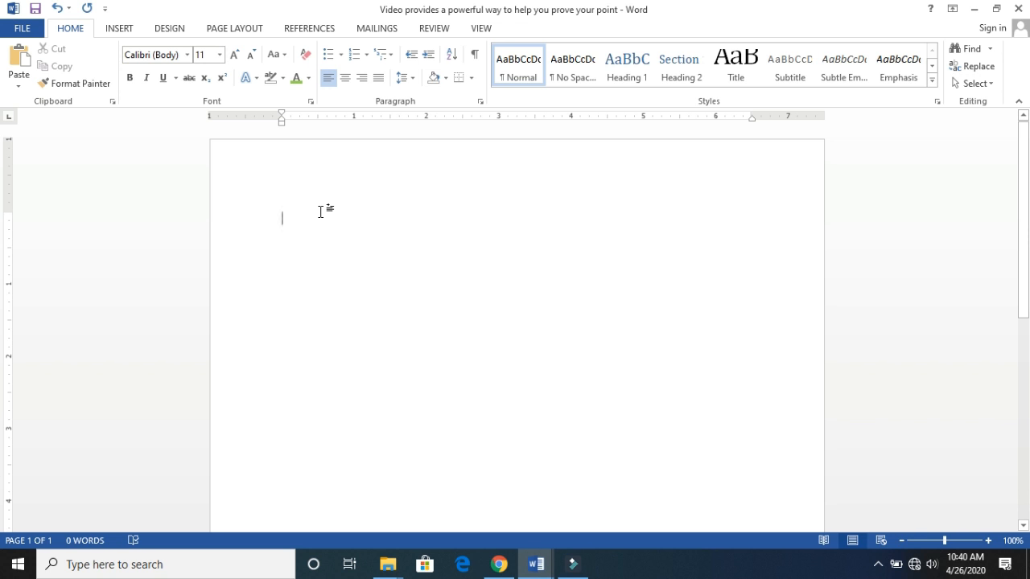
- Enter the numbers 1, 4, 7, 5, 2, 3, 6, 8, 10, 12 and 11, each on its own line
text(1 )
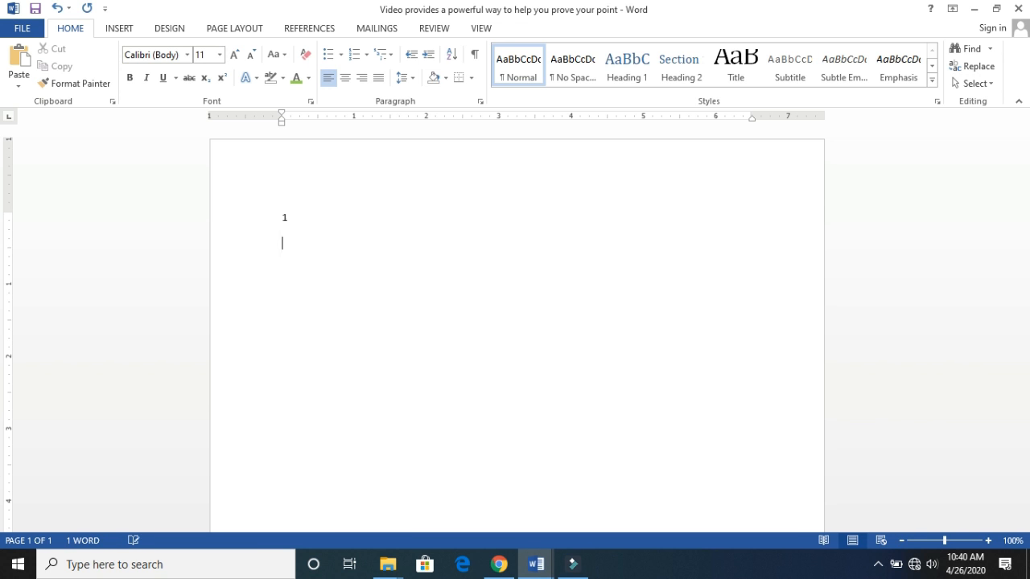
text(4)
key(Return)
text(7 )
text(5 )
text(2 )
text(3)
key(Return)
text(6 )
text(8)
key(Return)
text(10 )
text(12)
key(Return)
text(11)
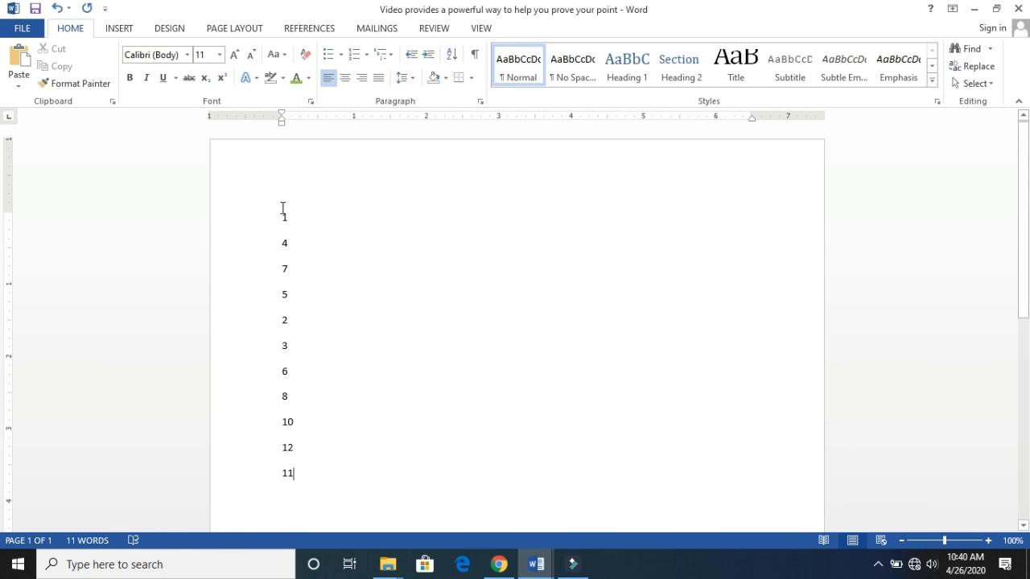
- Sort the number list by paragraphs in ascending order with the type set to Number
drag(281, 210, 303, 471)
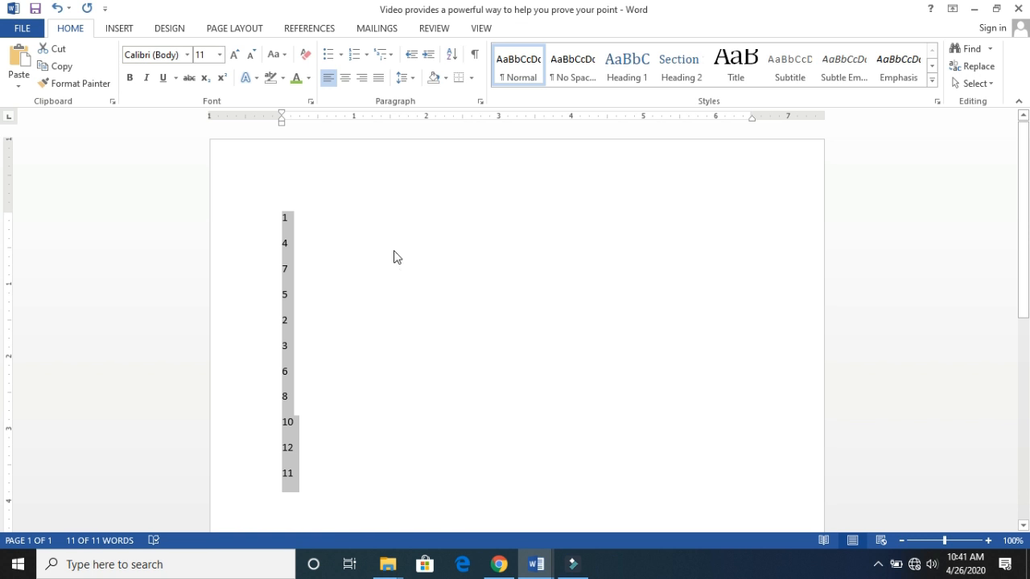
click(454, 56)
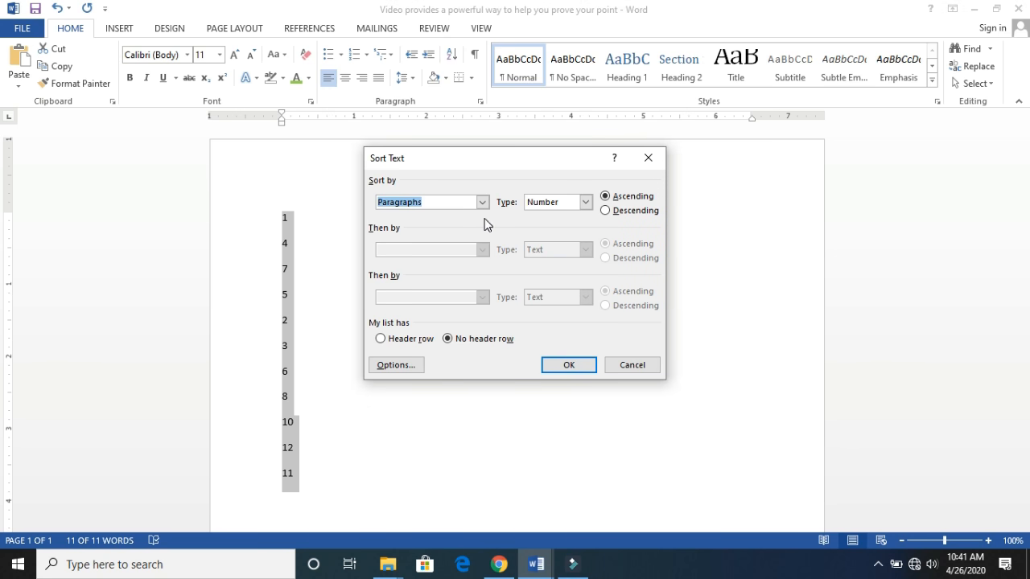
click(606, 201)
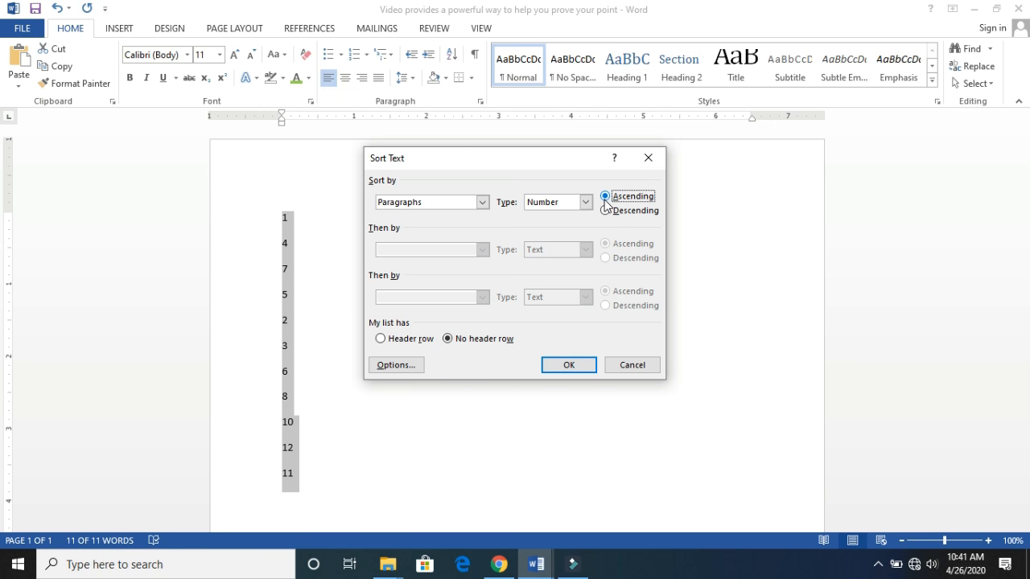
click(483, 202)
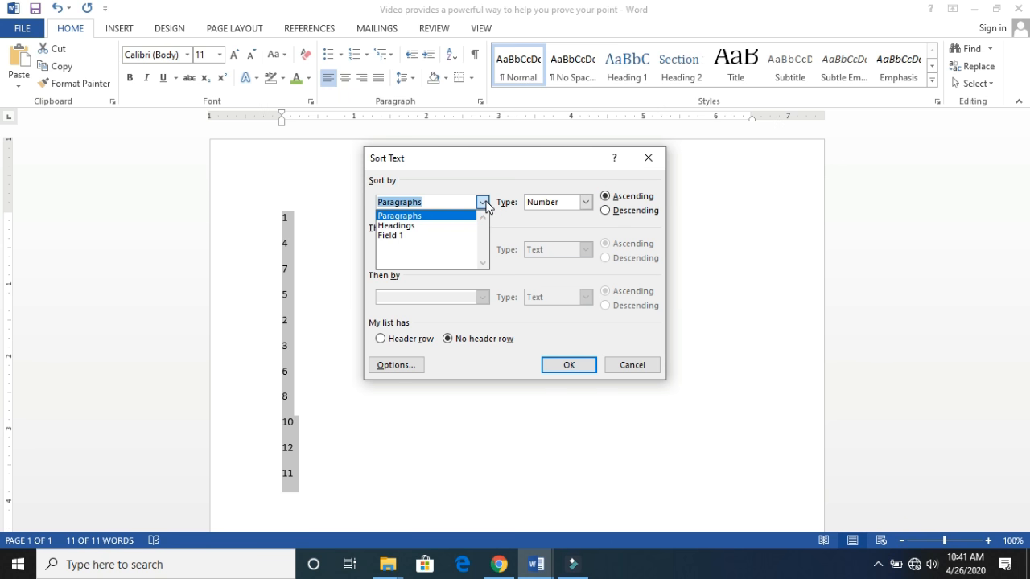
click(451, 216)
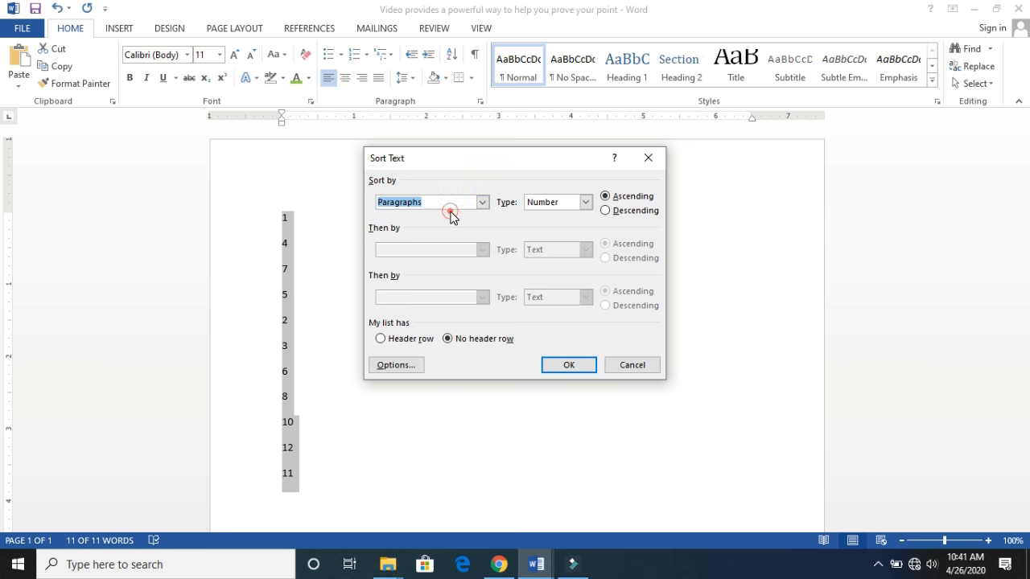
click(586, 202)
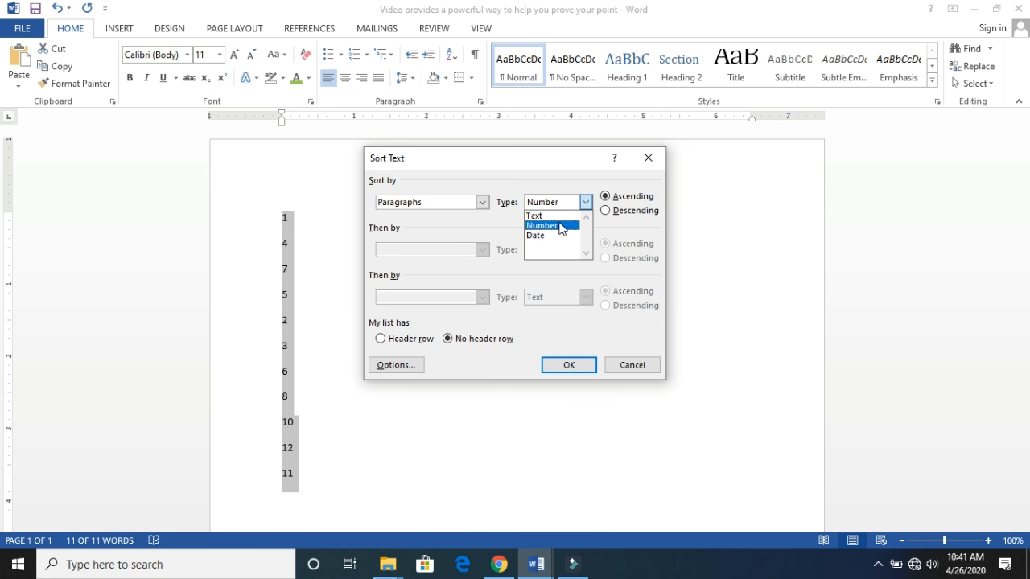
click(561, 227)
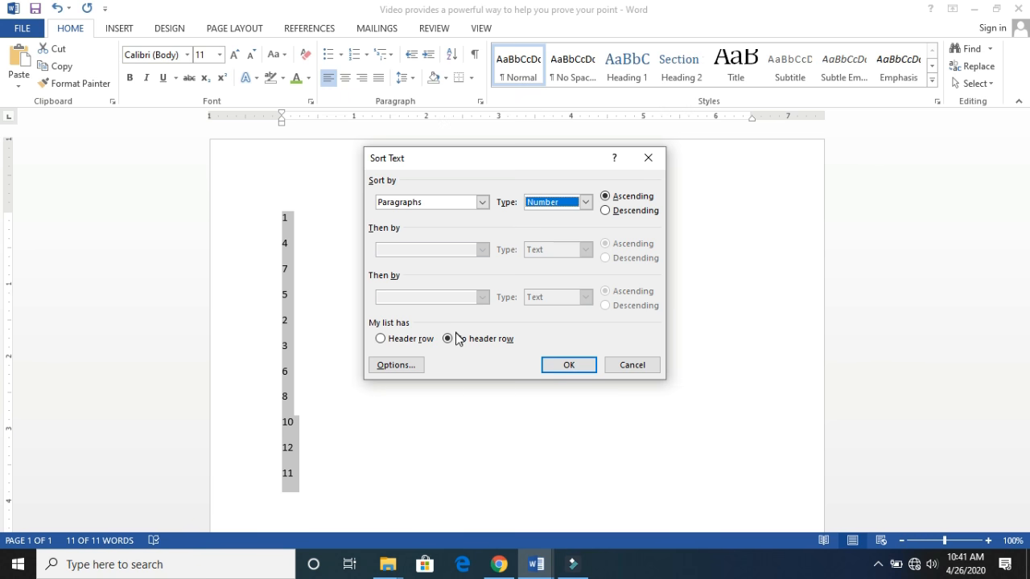
click(571, 371)
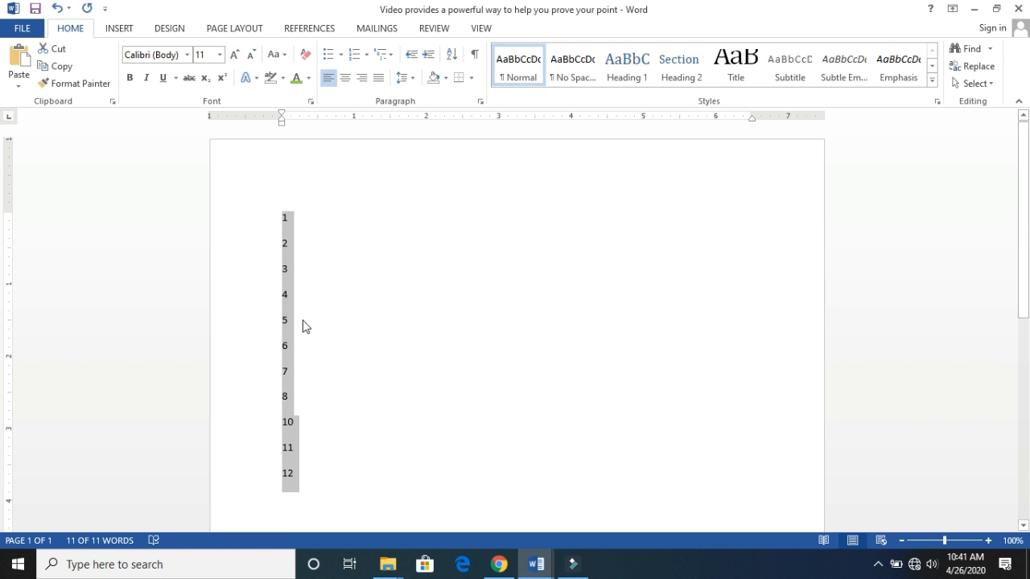
- Add the number 9 on a new line after the 12 at the end of the list
click(303, 417)
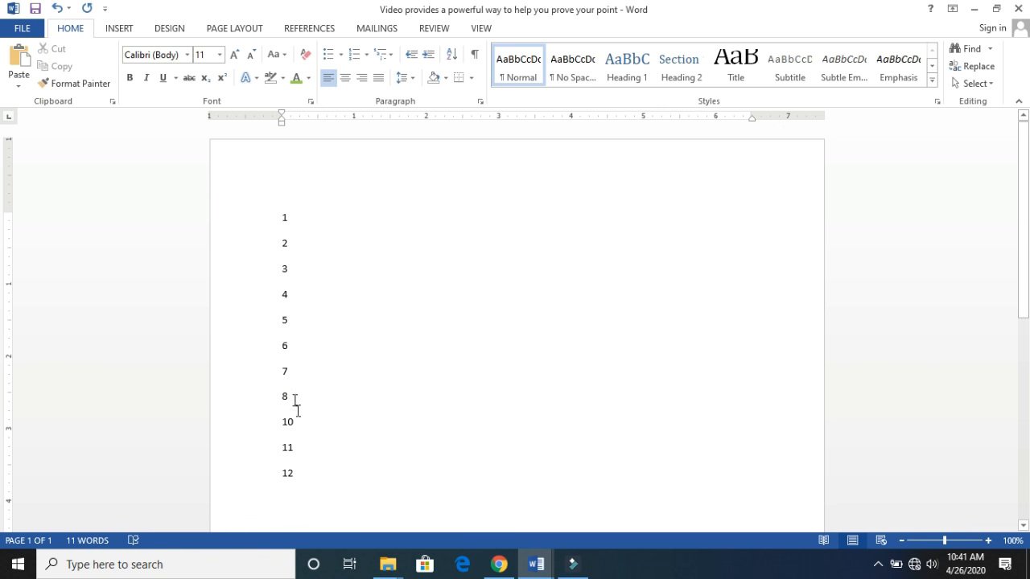
click(303, 475)
key(Return)
text(9)
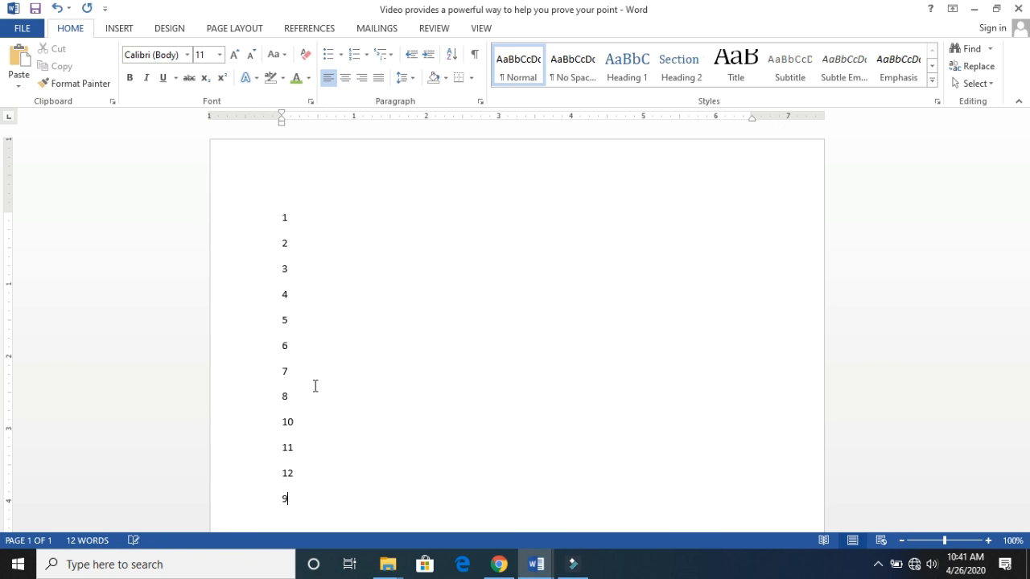
- Sort the whole list, including the added 9, in ascending numeric order
drag(283, 216, 324, 494)
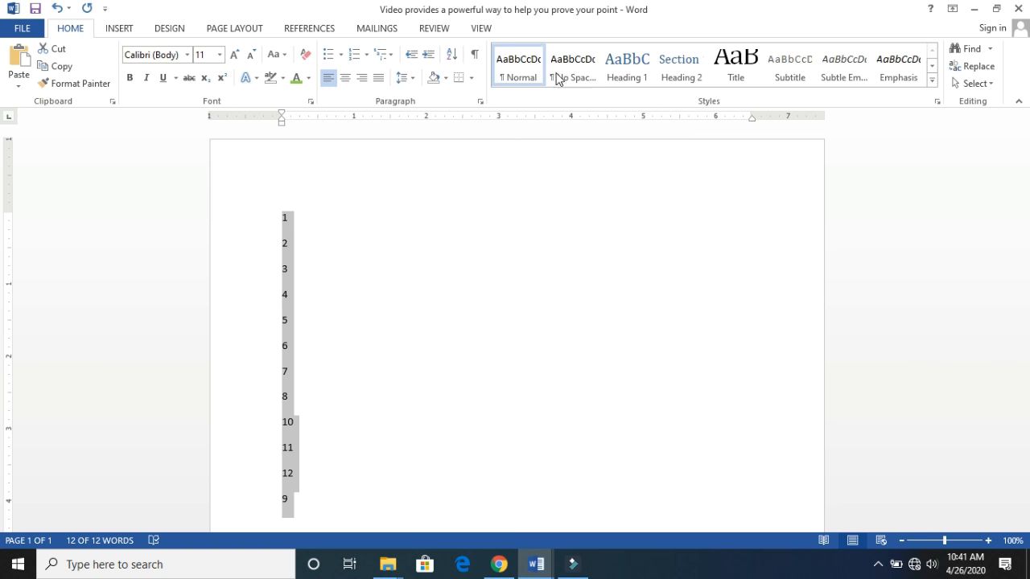
click(453, 58)
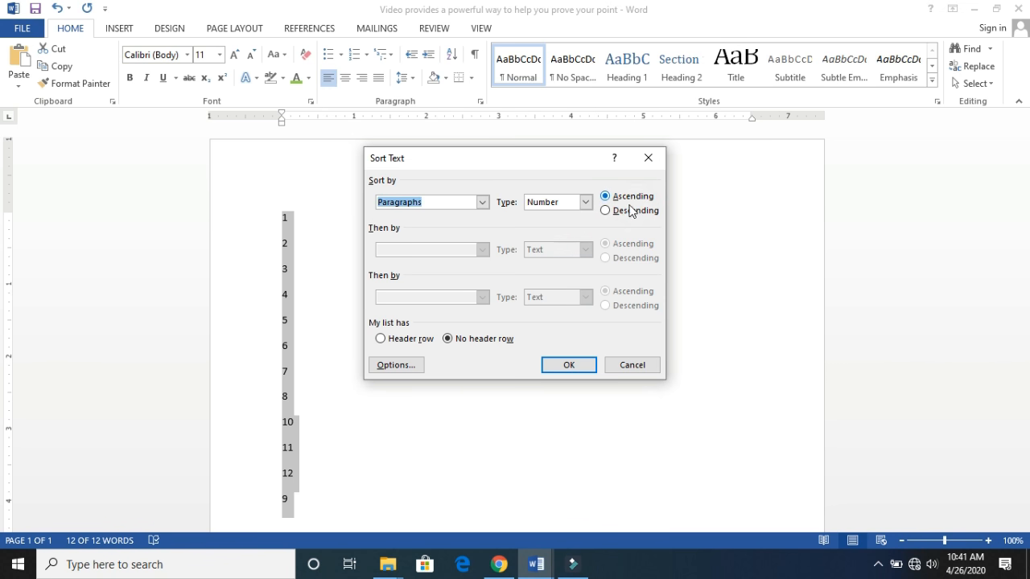
click(634, 210)
click(627, 201)
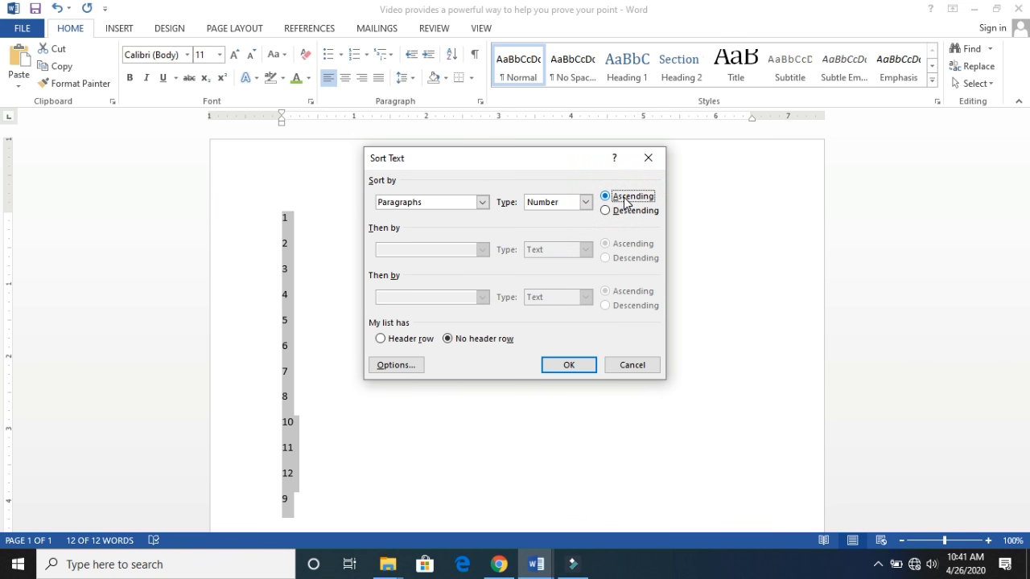
click(577, 366)
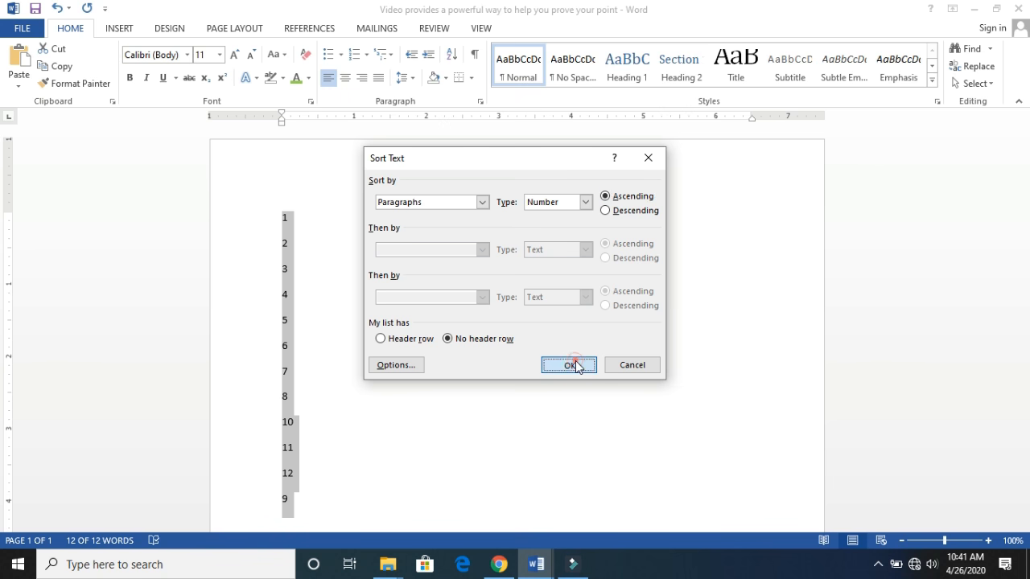
click(322, 245)
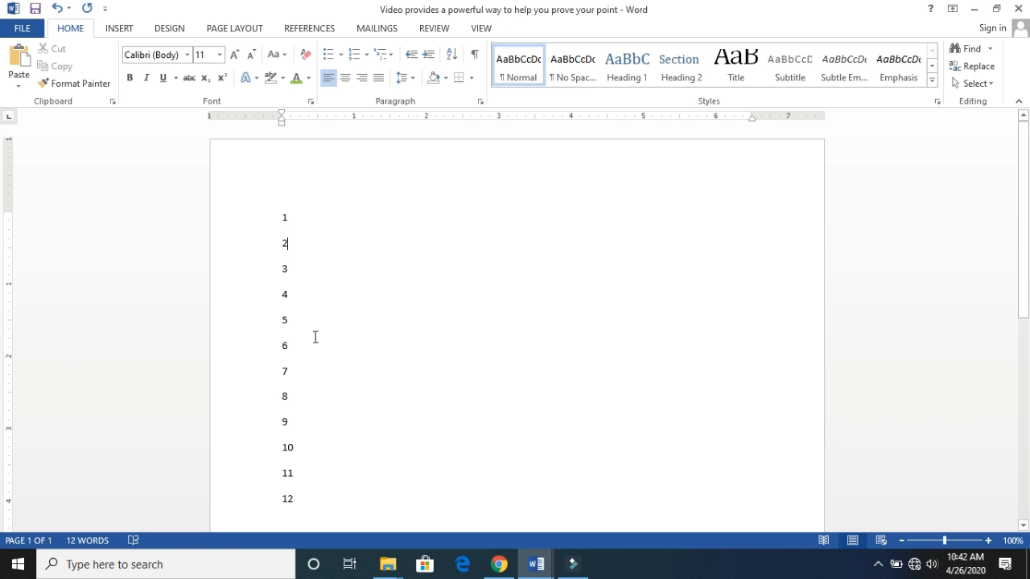
click(300, 421)
- Re-sort all the numbers in descending order
drag(274, 211, 329, 508)
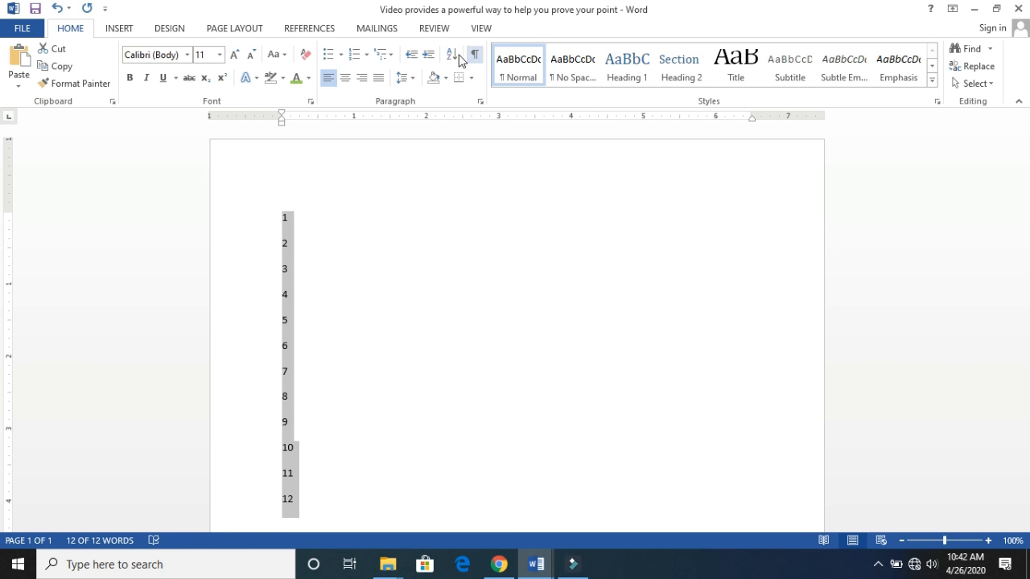
click(449, 53)
click(614, 208)
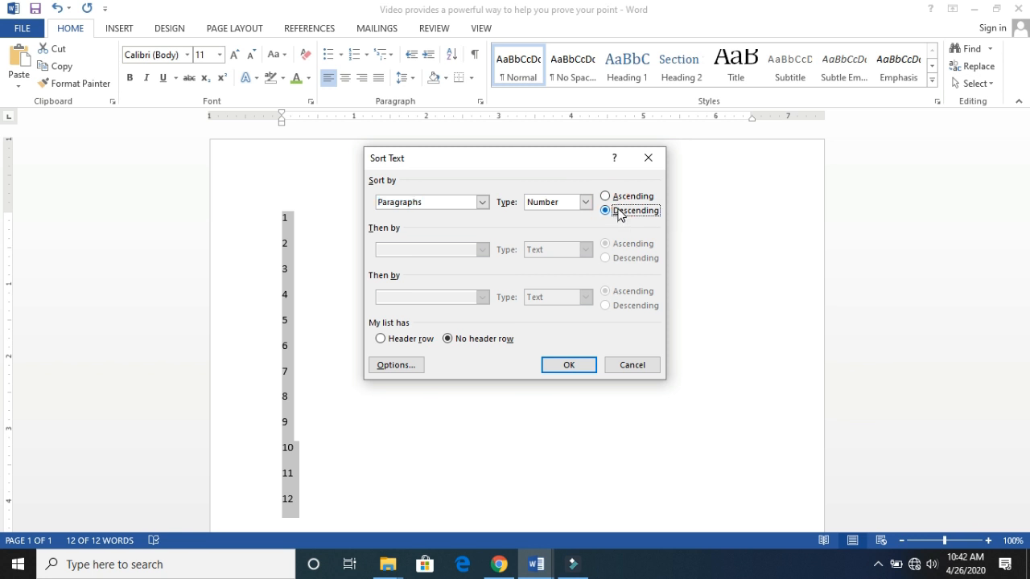
click(576, 370)
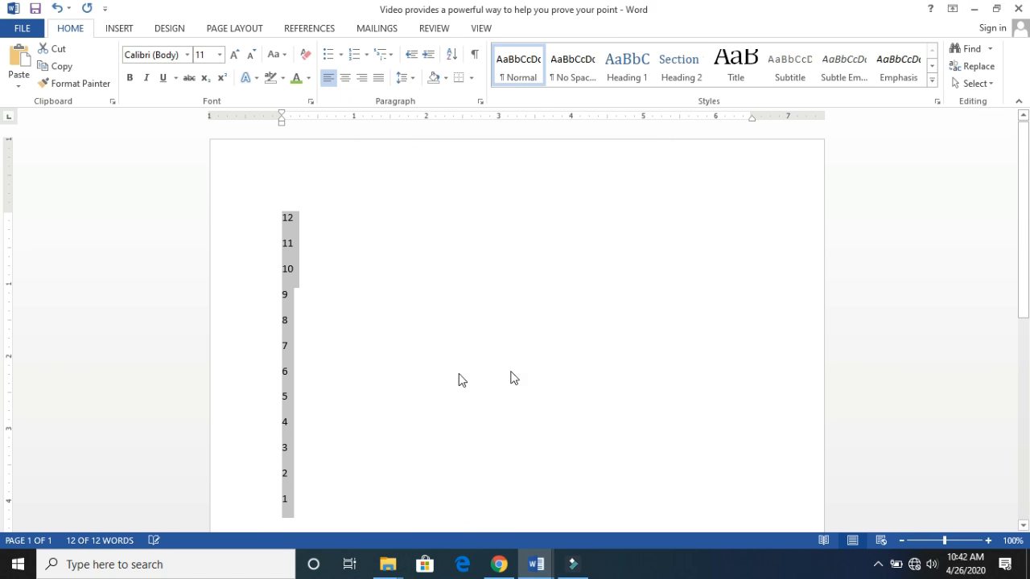
click(337, 351)
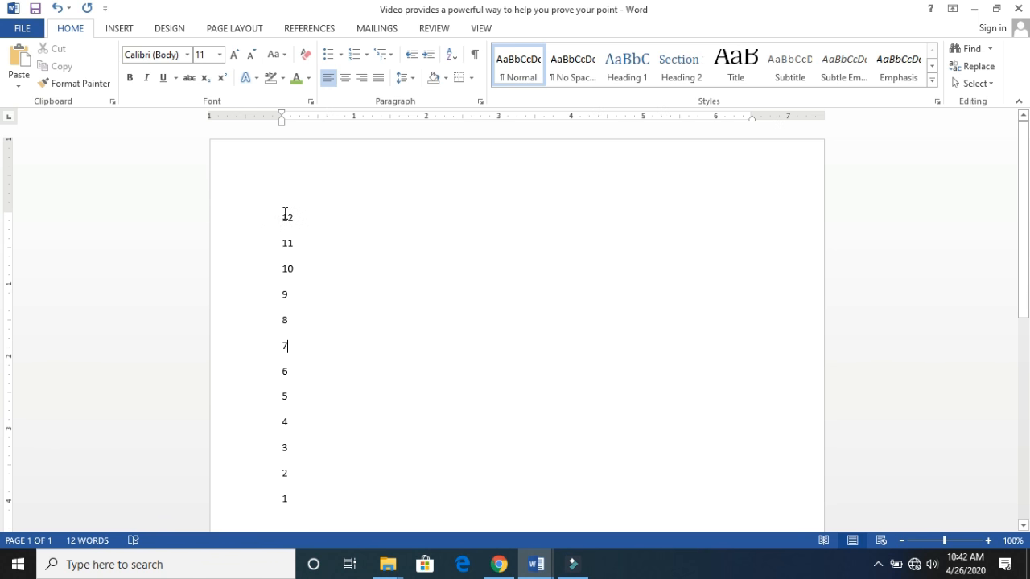
- Replace the number list with the letters A, B, D, E, F, C and G, each on its own line
drag(283, 215, 348, 528)
text(A)
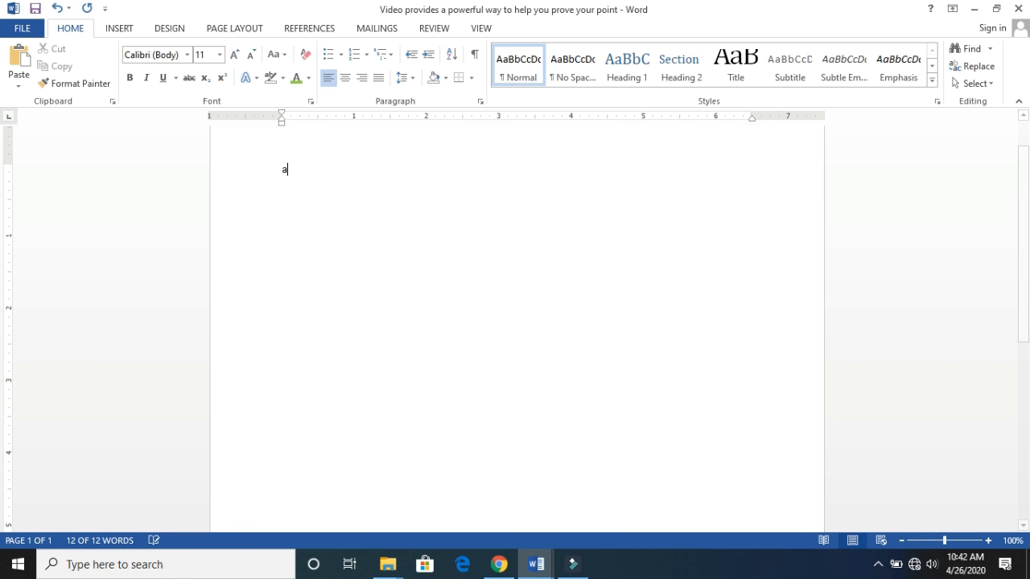
key(Return)
text(B)
key(Return)
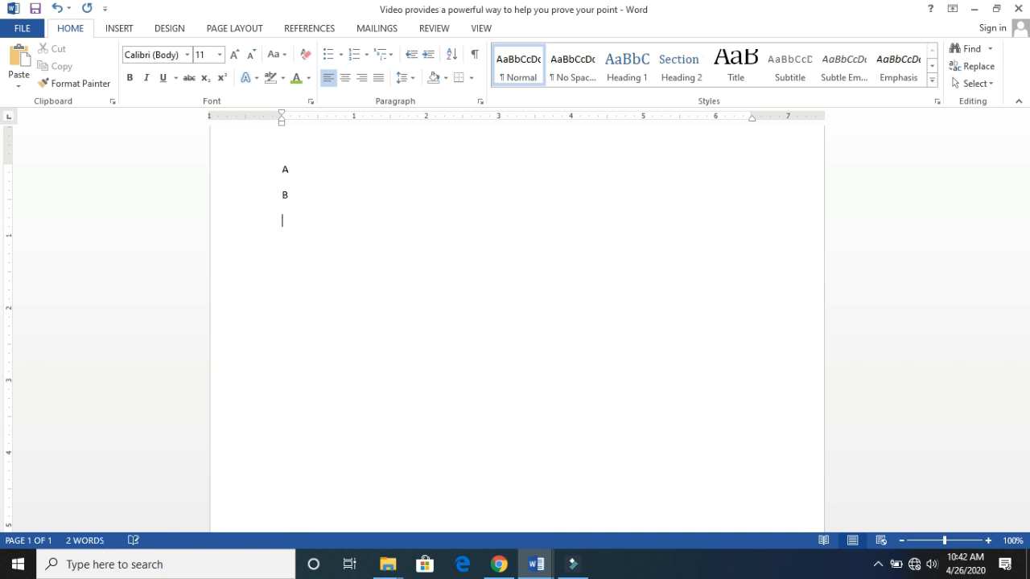
text(D)
key(Return)
text(E)
key(Return)
text(F)
key(Return)
text(C)
key(Return)
text(g)
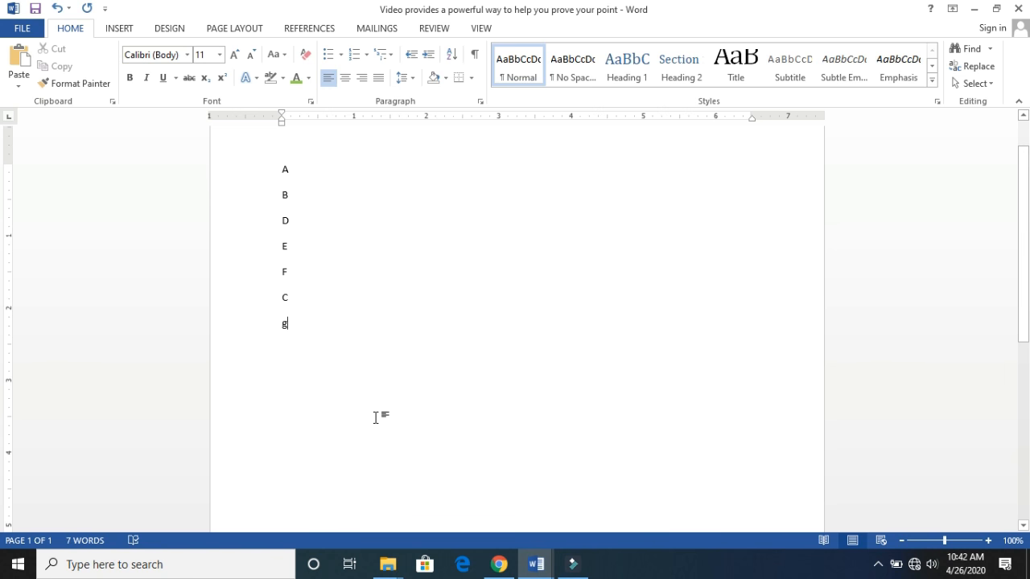
key(Return)
- Sort the letter list by paragraphs in ascending order with the type set to Text
drag(276, 164, 304, 333)
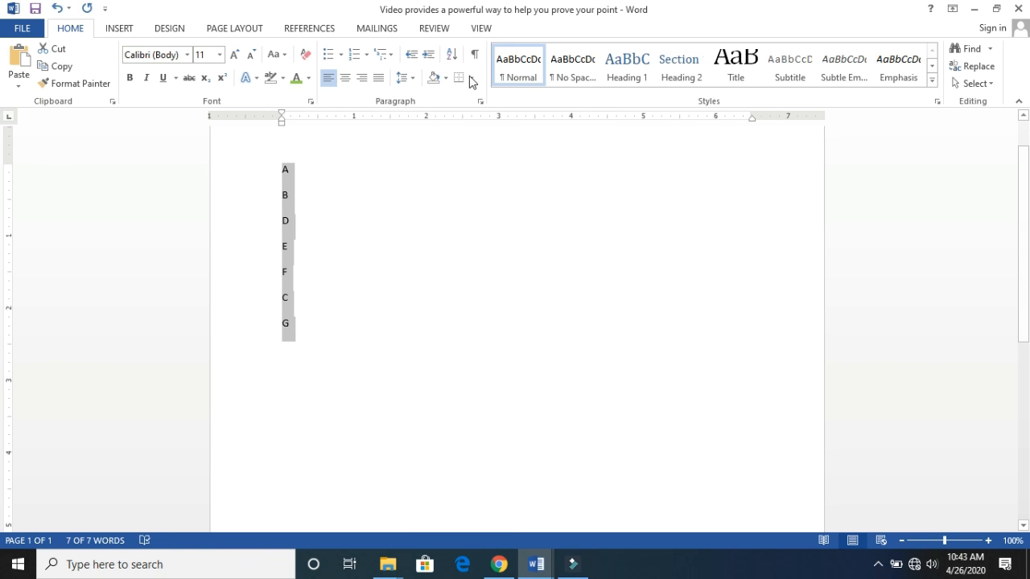
click(450, 56)
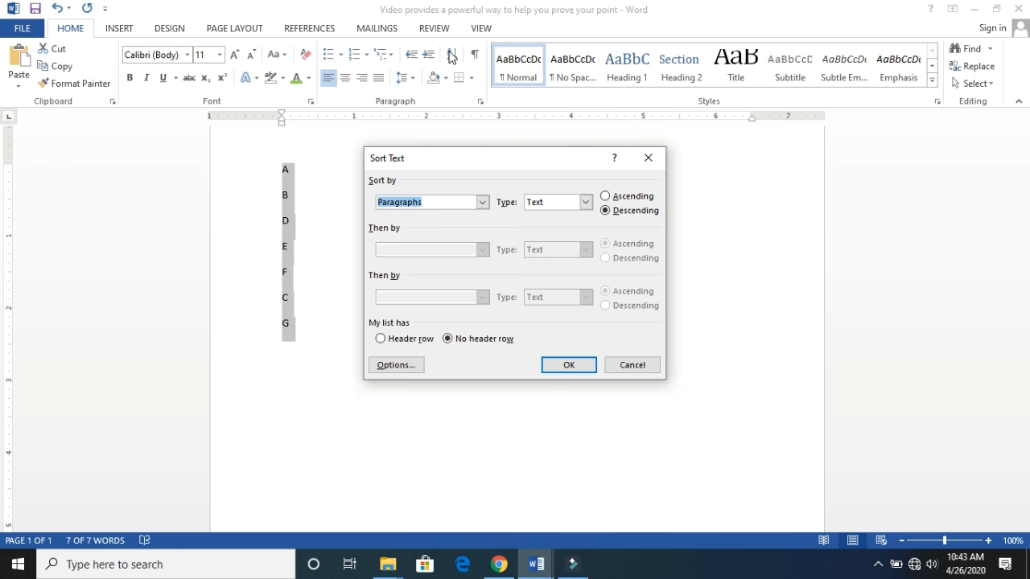
click(586, 202)
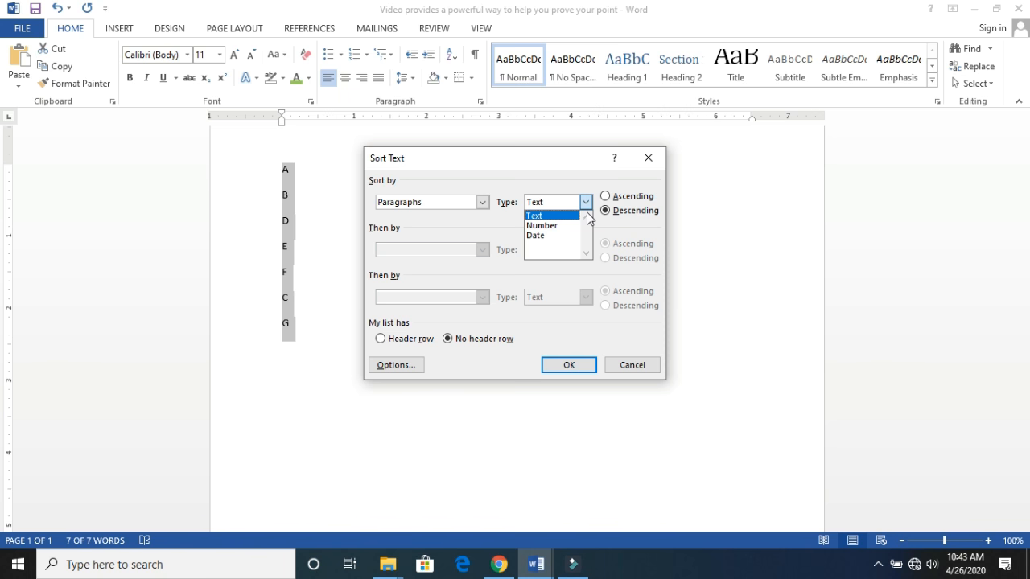
click(553, 217)
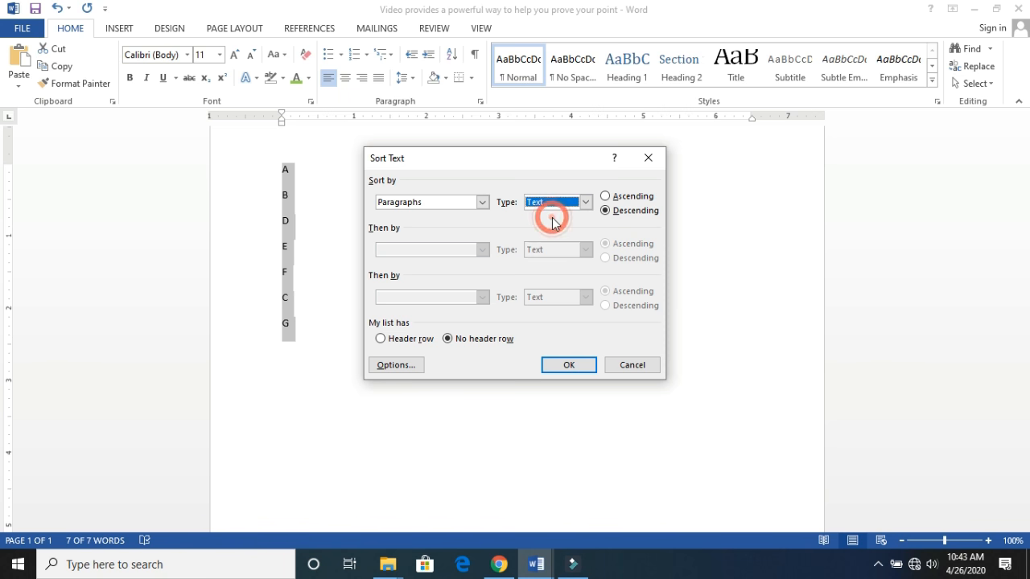
click(605, 197)
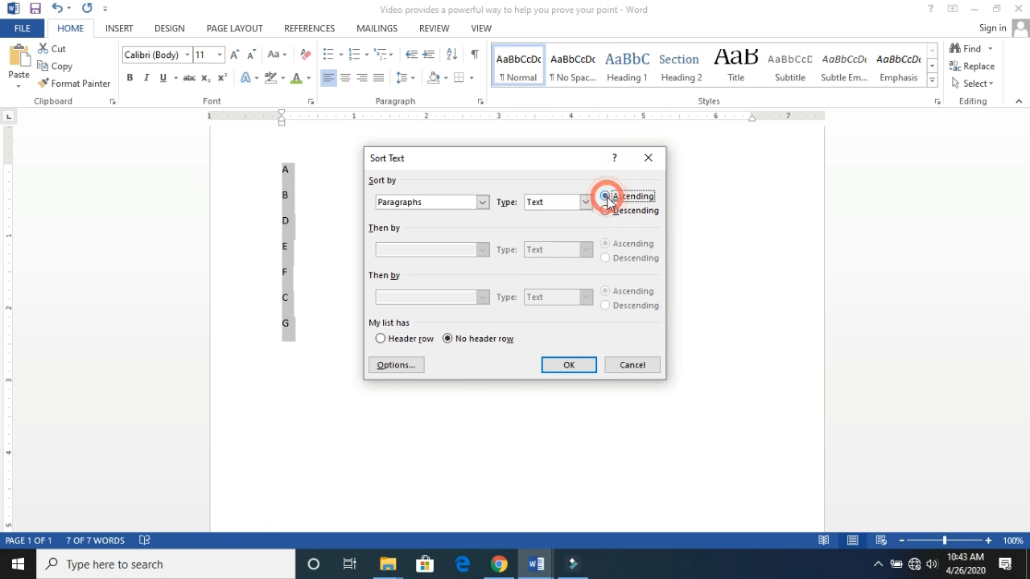
click(568, 366)
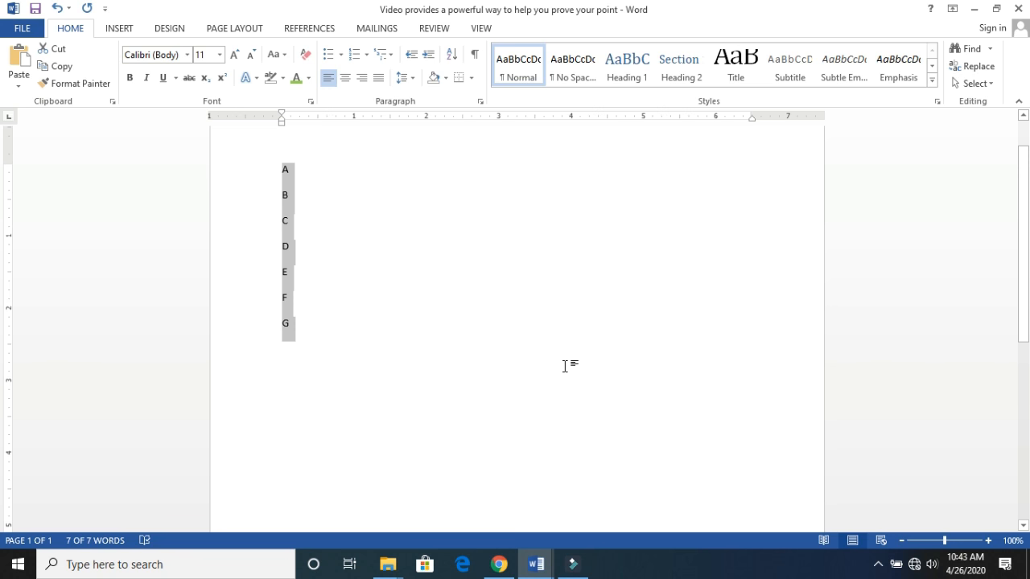
- Re-sort the letters in descending order
click(453, 57)
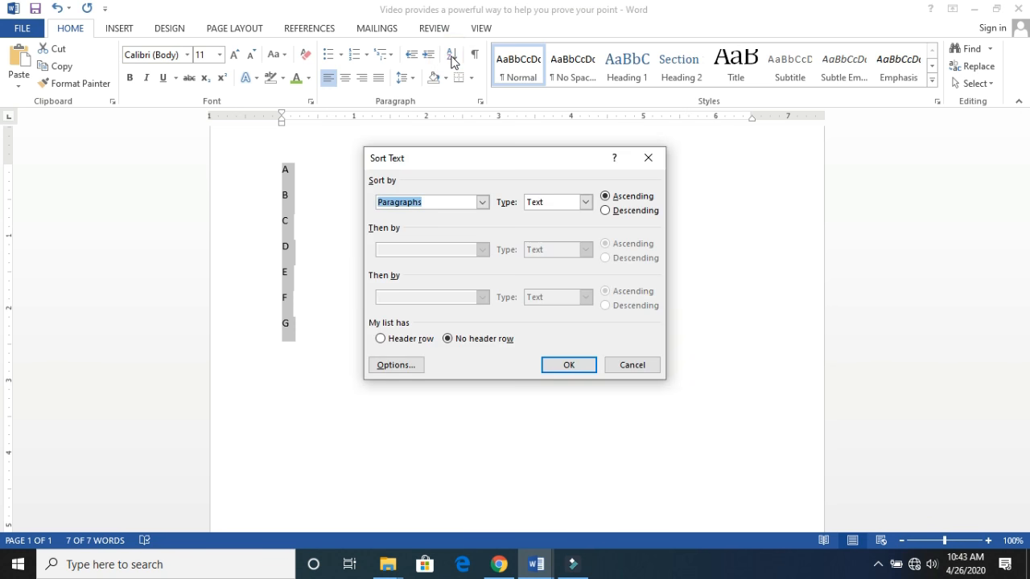
click(605, 210)
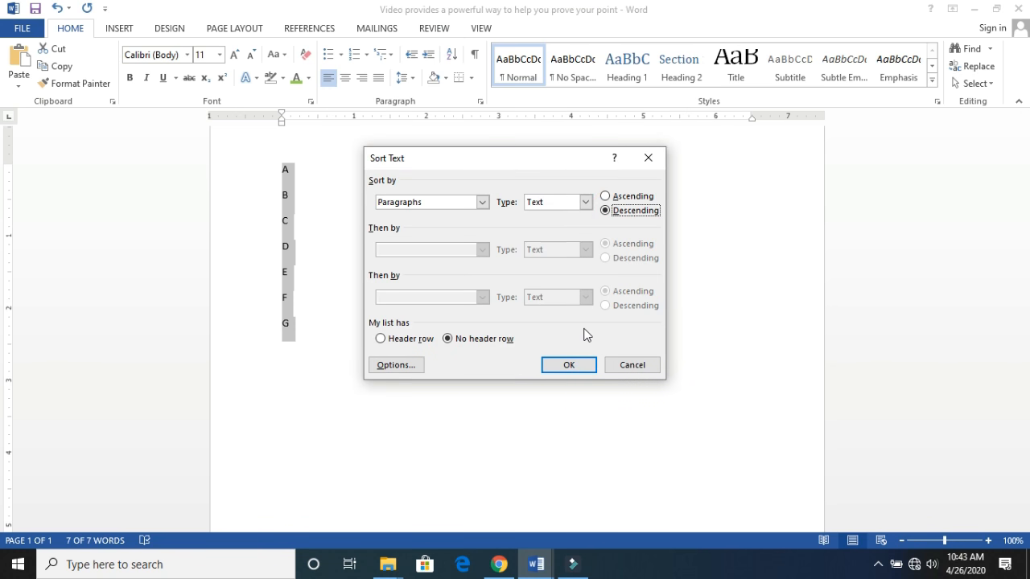
click(575, 367)
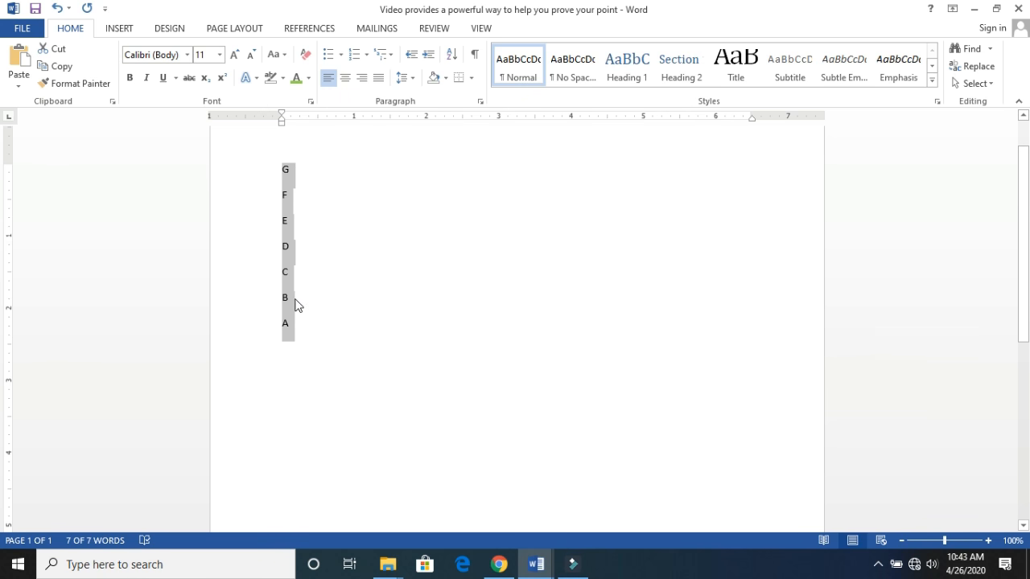
click(322, 270)
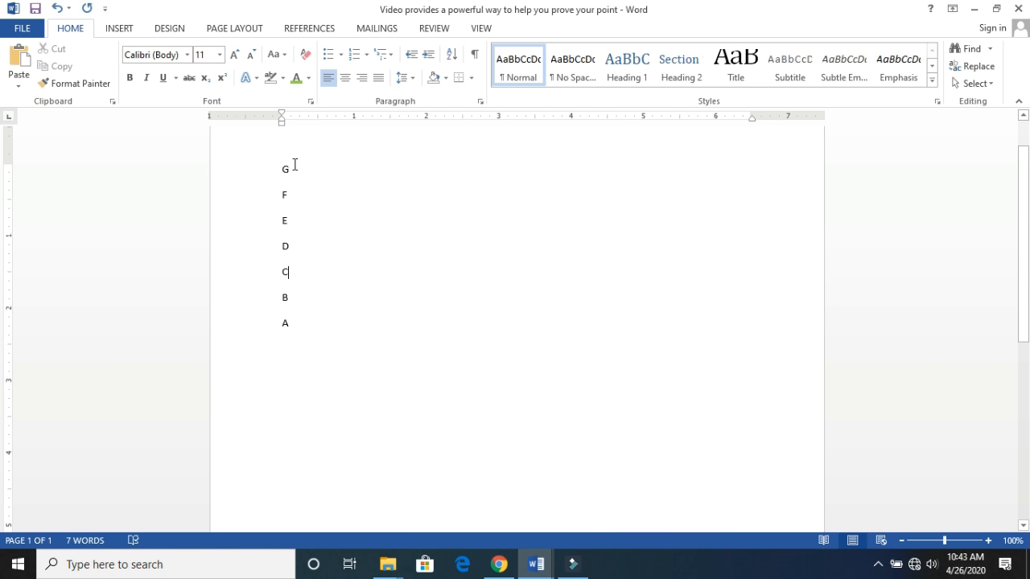
- Open the sort settings for the letter list G to A and view the available sort types
drag(283, 166, 313, 332)
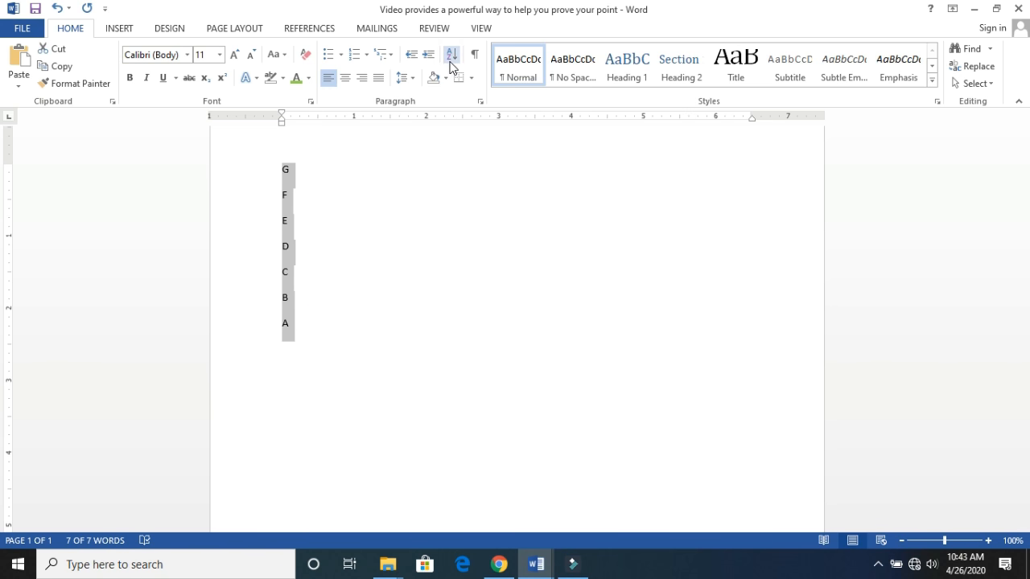
click(450, 56)
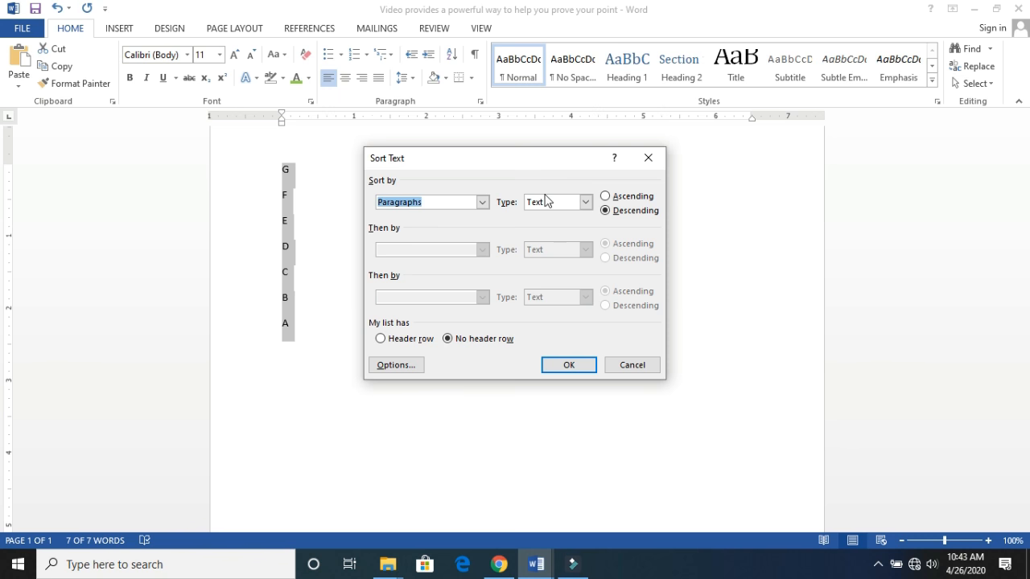
click(586, 202)
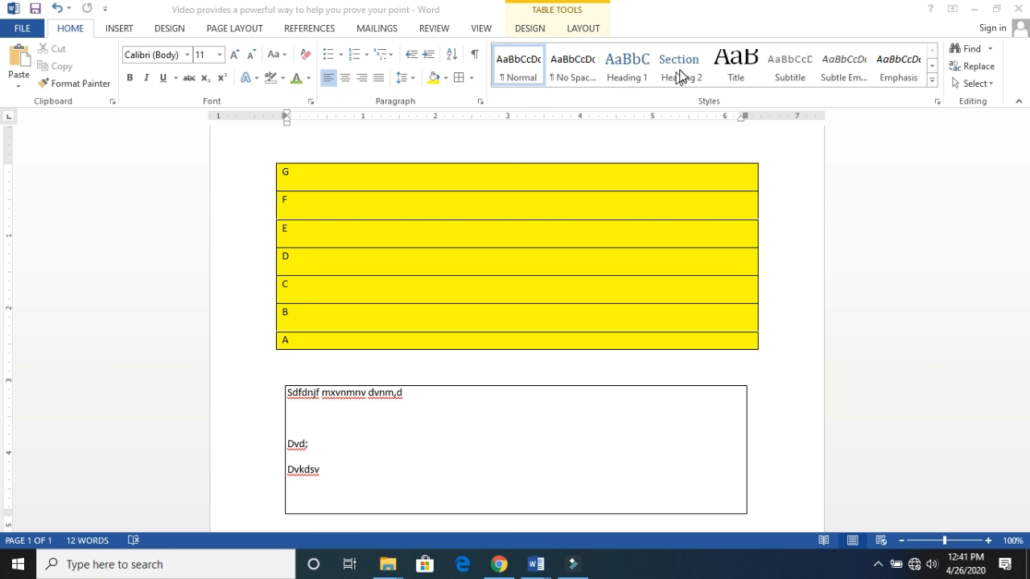
- Try the No Spacing, Subtitle and Subtle Emphasis styles on the first line in the lower bordered box
click(582, 68)
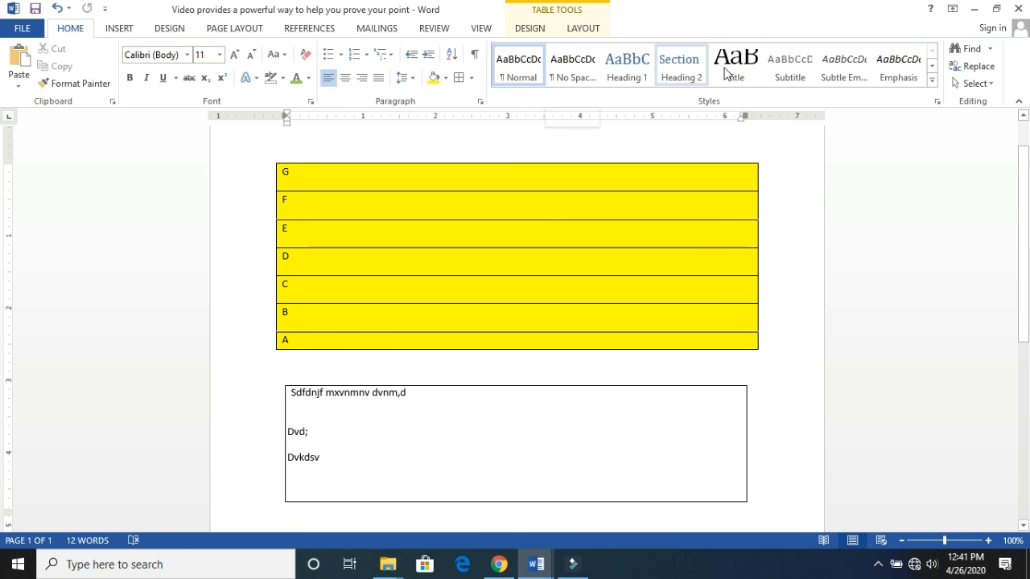
click(780, 64)
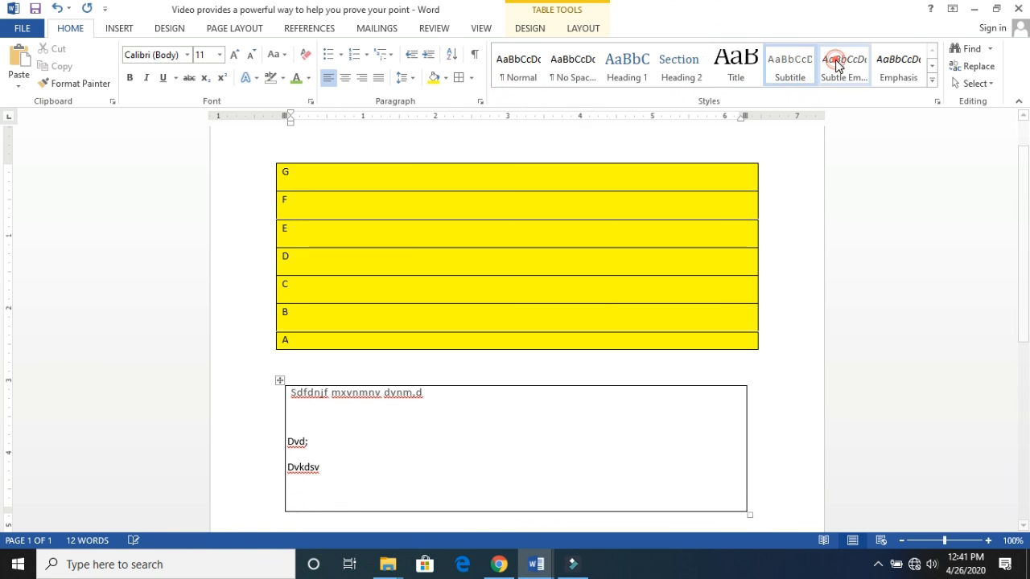
click(841, 64)
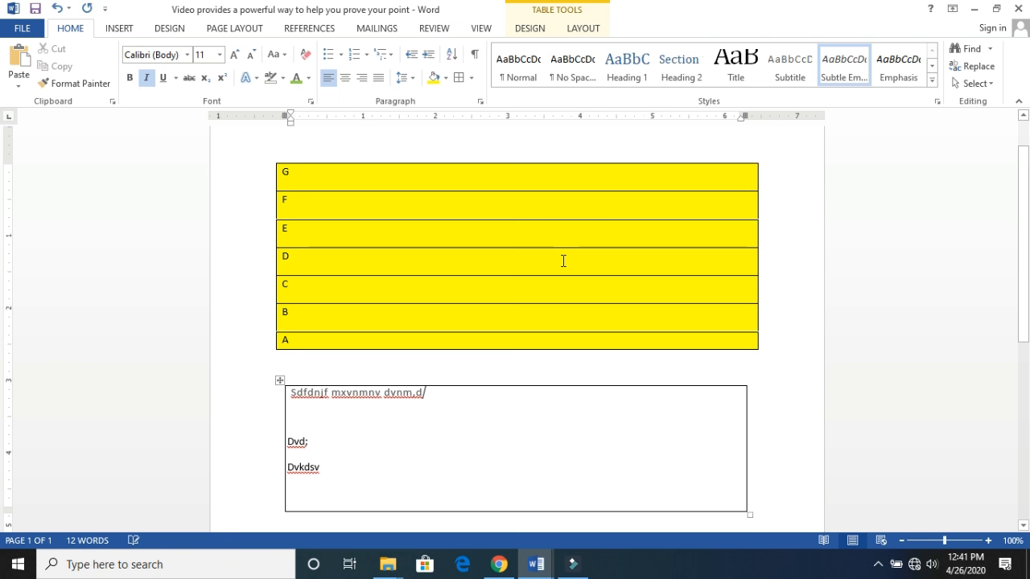
- Remove the bordered box below the yellow table together with its text
click(279, 381)
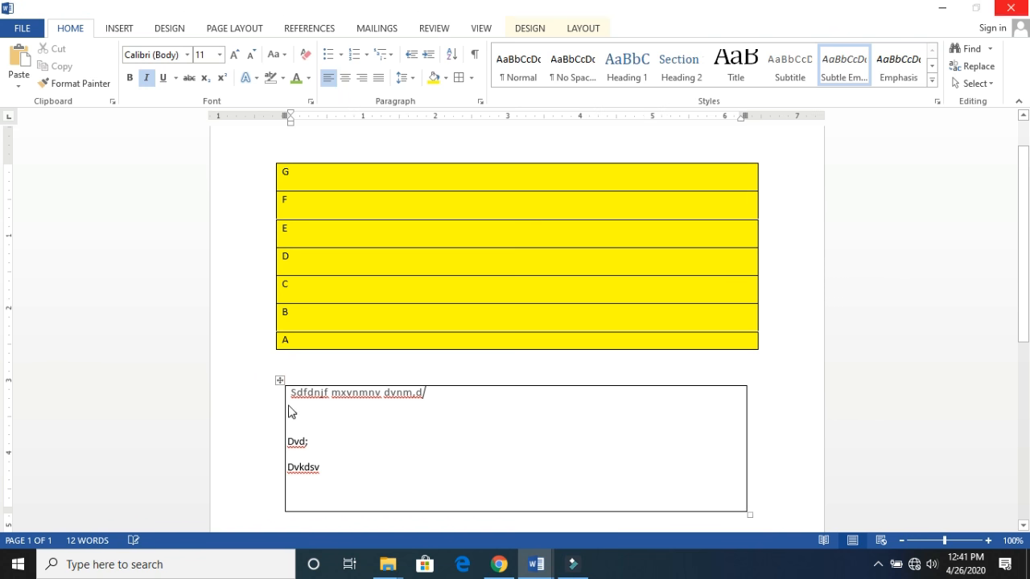
click(279, 380)
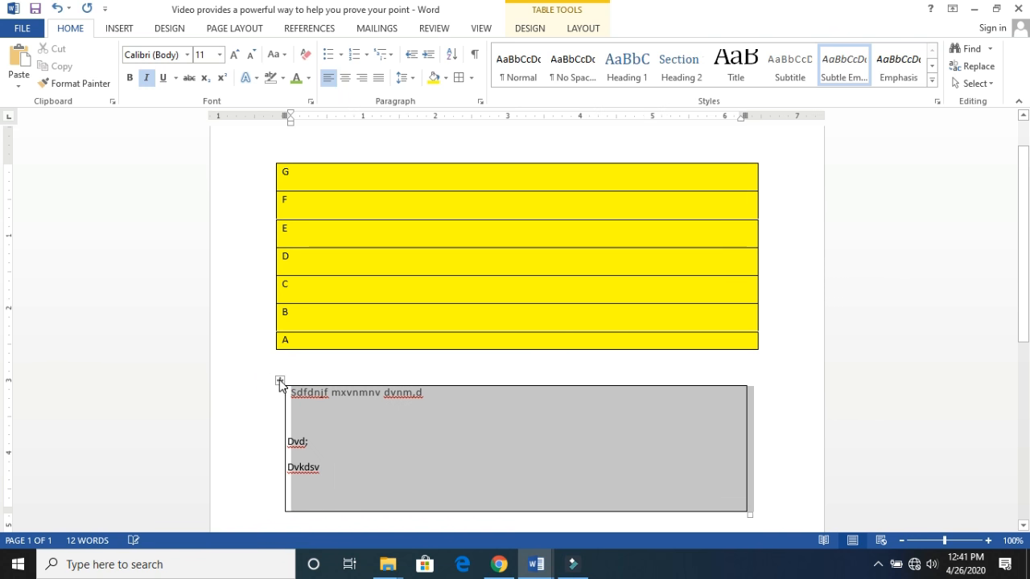
key(Delete)
click(280, 381)
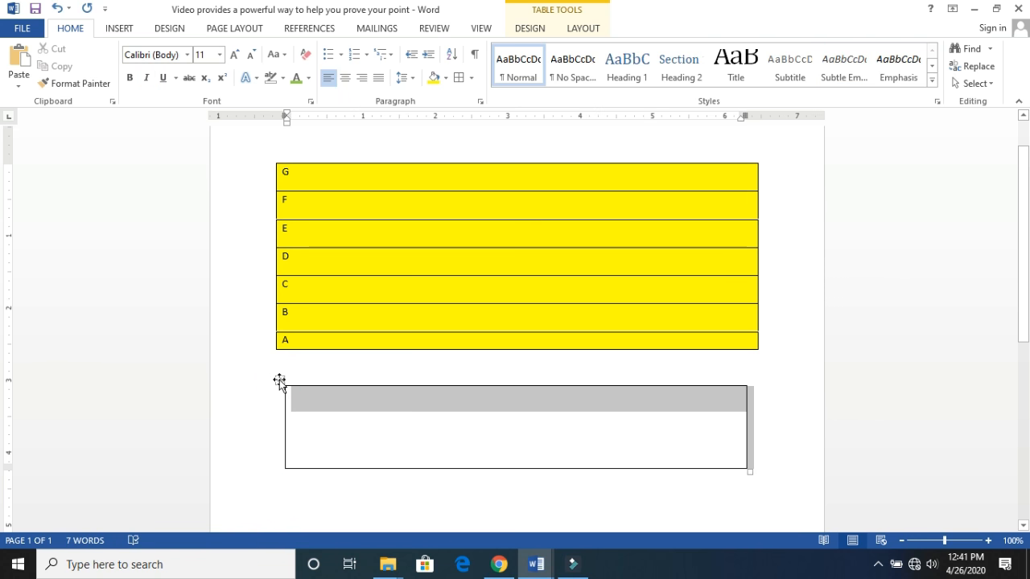
click(280, 381)
right_click(279, 380)
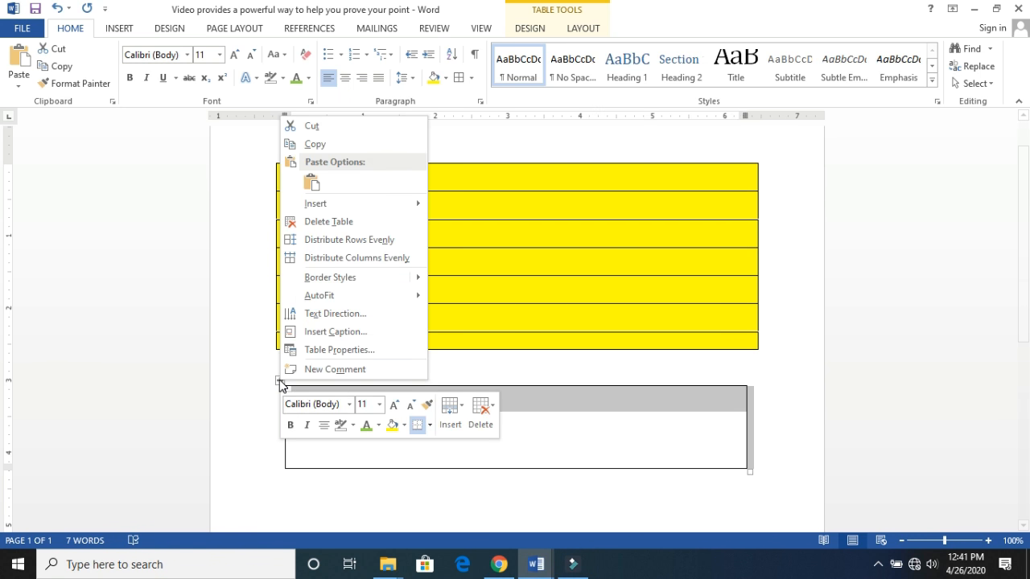
click(345, 130)
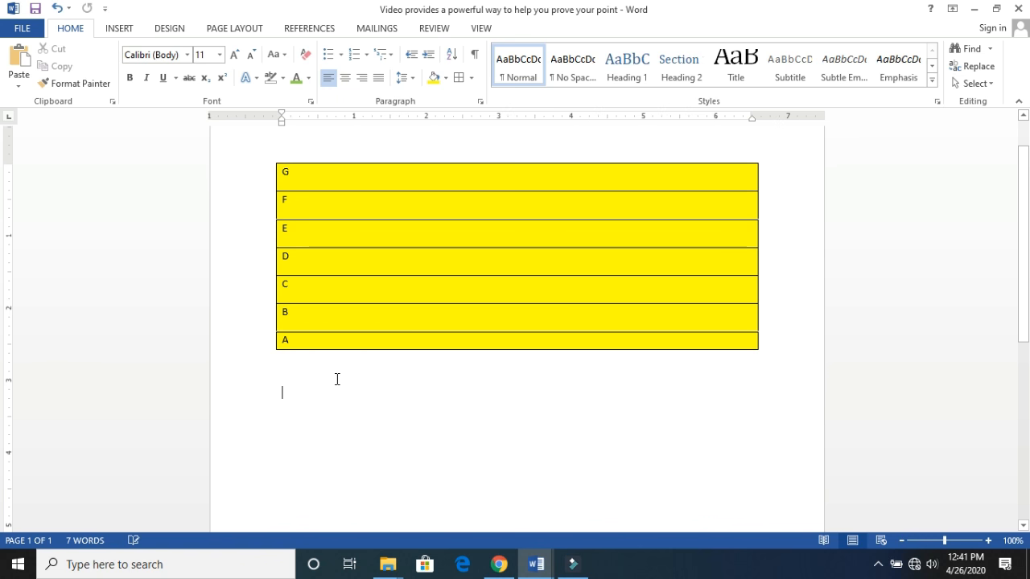
- Generate sample paragraphs below the yellow table with =rand()
text(=rabd)
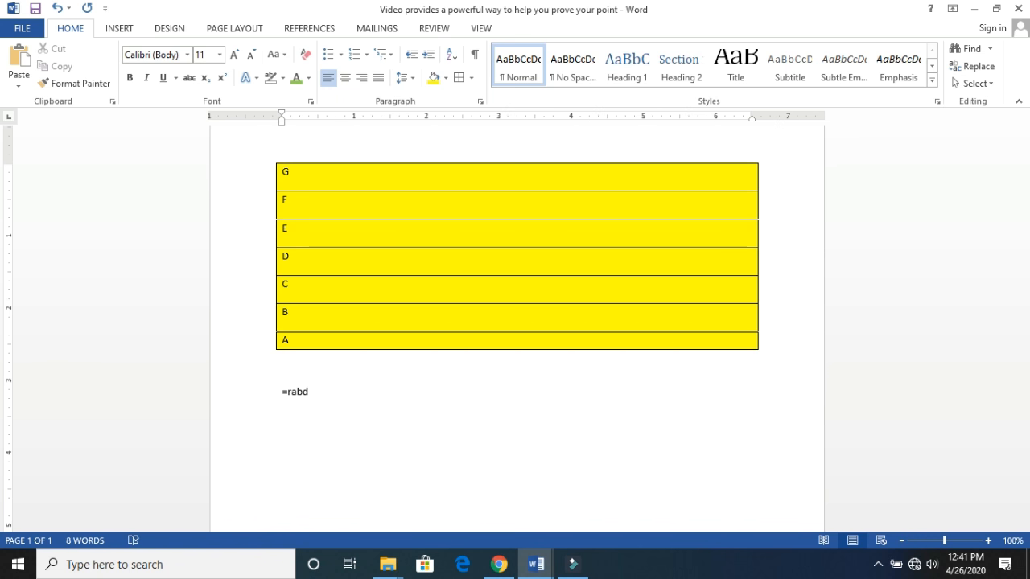
text(d())
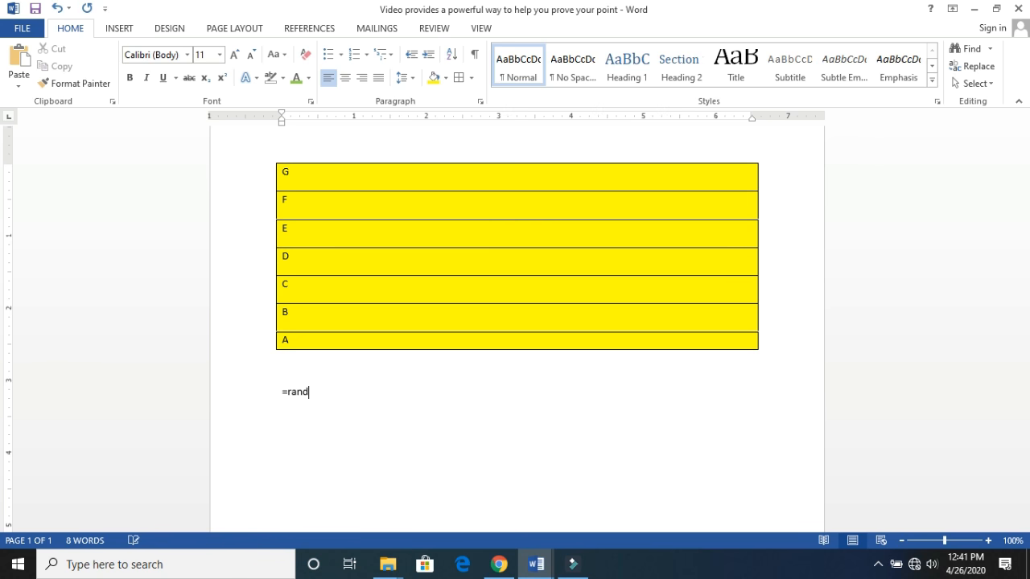
key(Return)
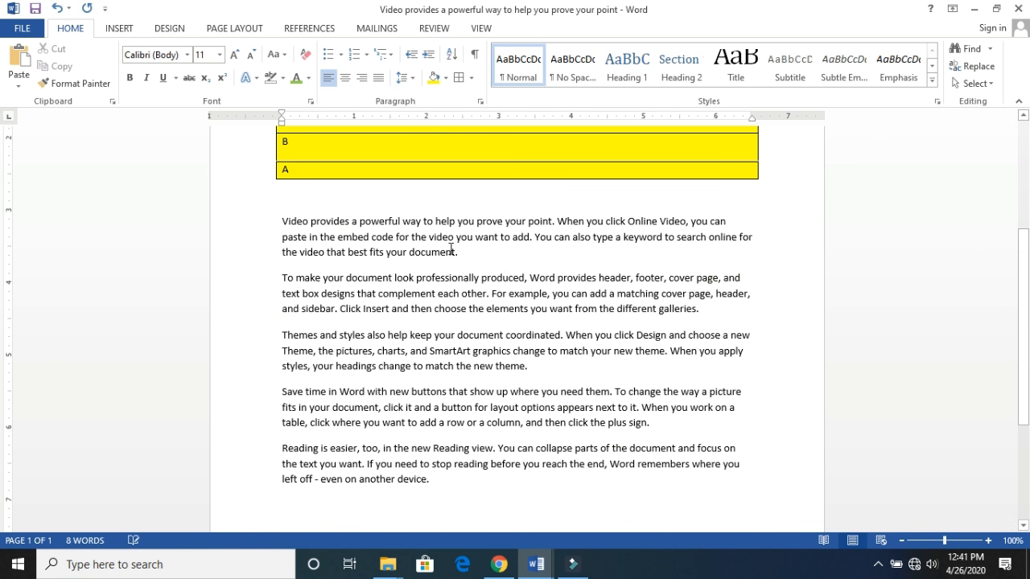
- Apply the Title, Subtitle, Subtle Emphasis, Emphasis, Heading 1 and Strong styles in turn to the entire document
key(ctrl+a)
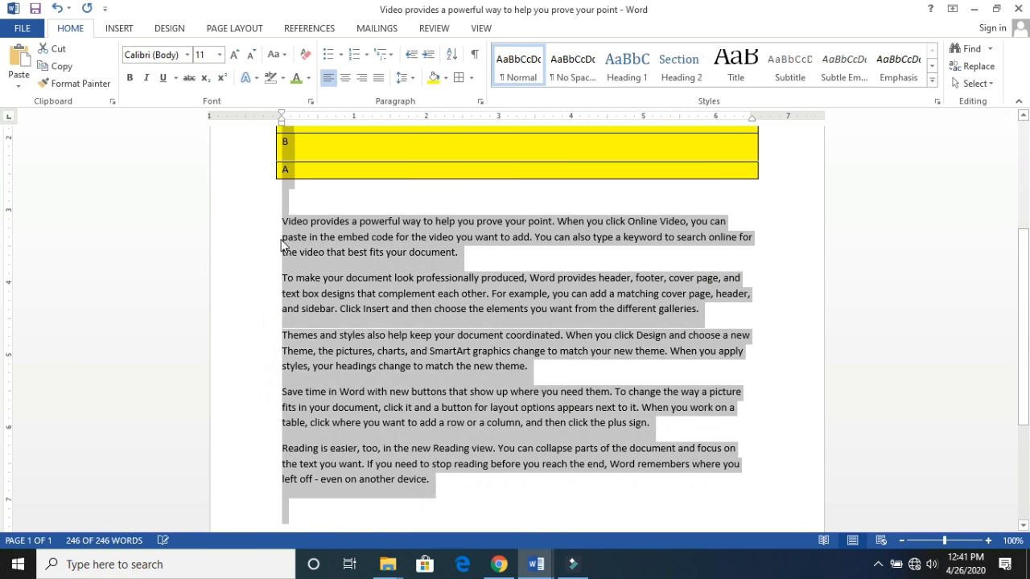
click(731, 74)
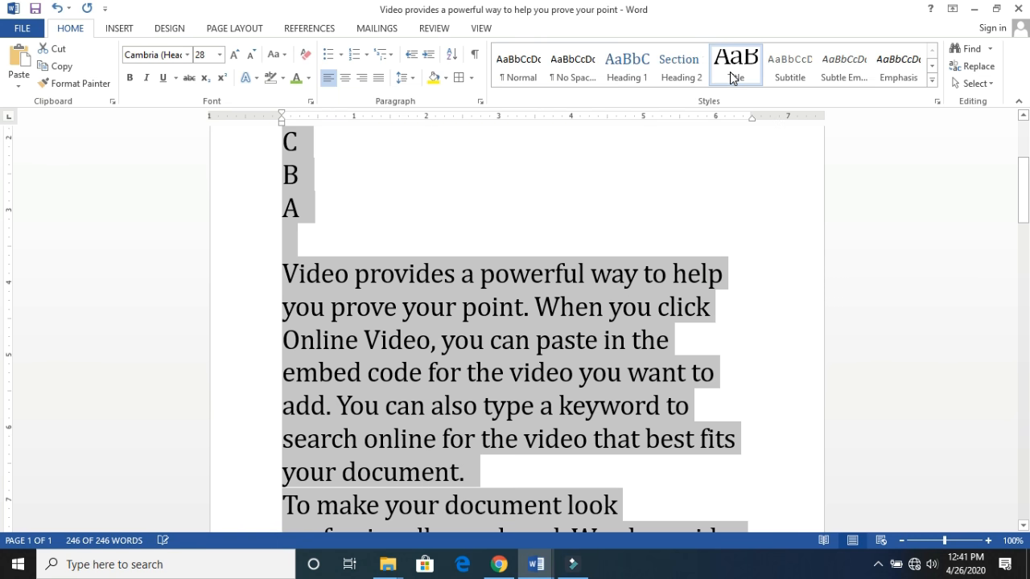
click(792, 70)
click(839, 66)
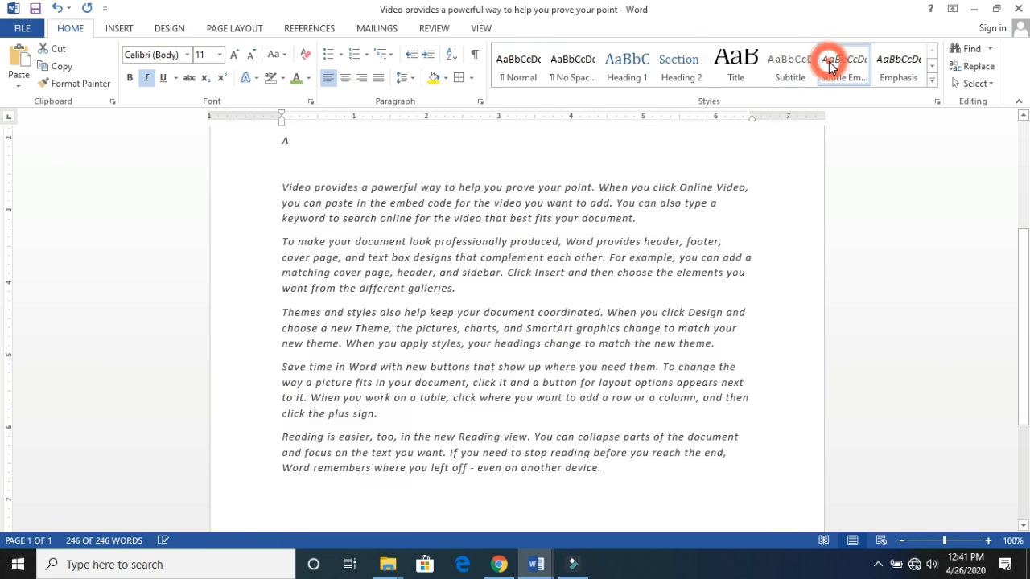
click(914, 74)
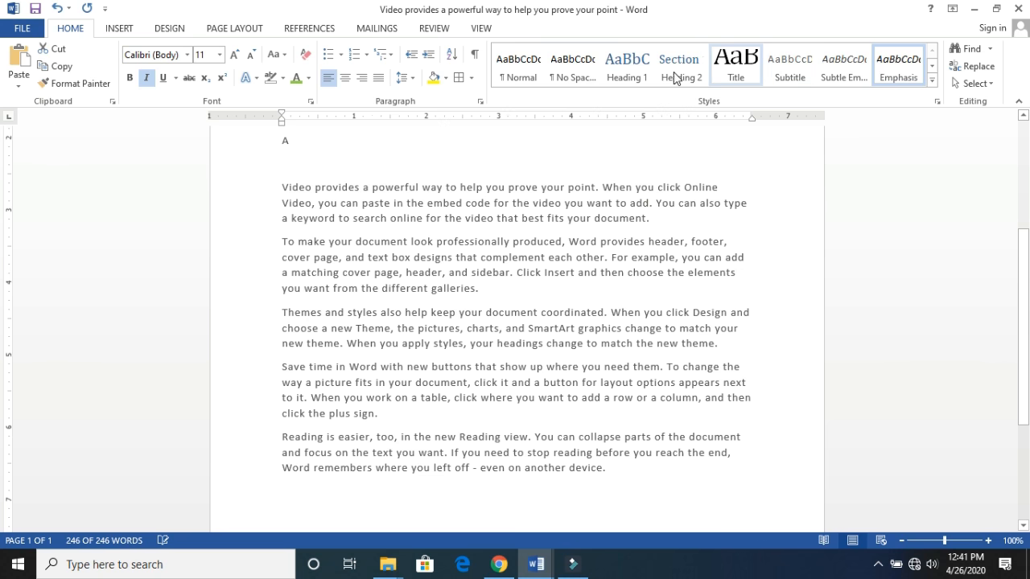
click(636, 64)
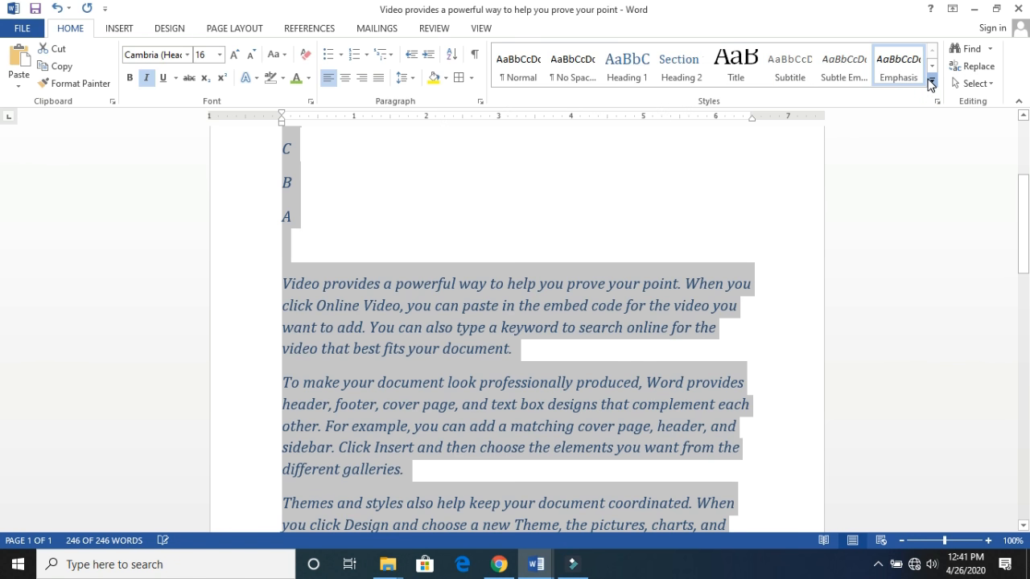
click(931, 85)
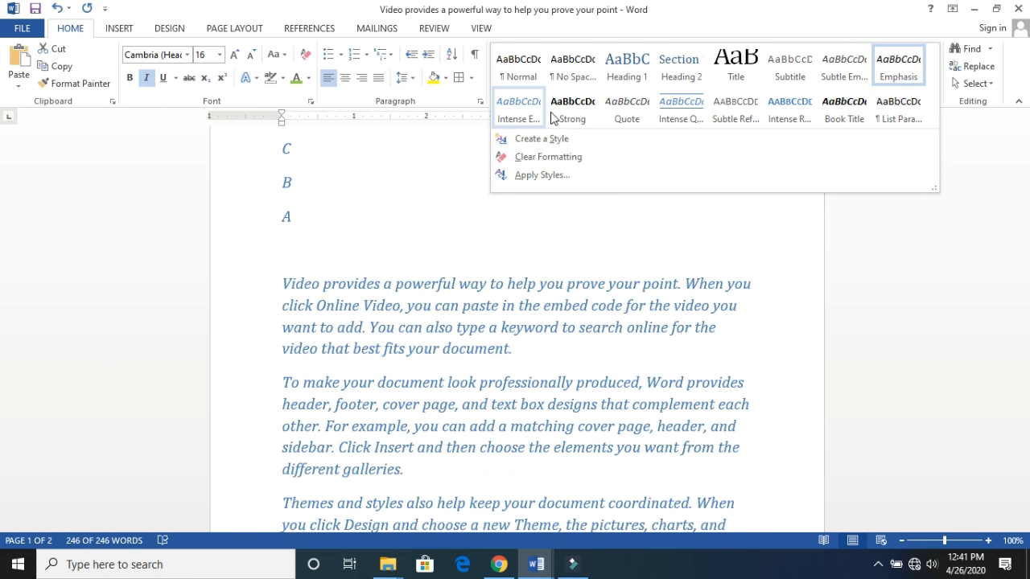
click(570, 113)
- Create a style named Style1 from the selected text's formatting, based on Heading 1 and with Style1 for the following paragraph
click(932, 81)
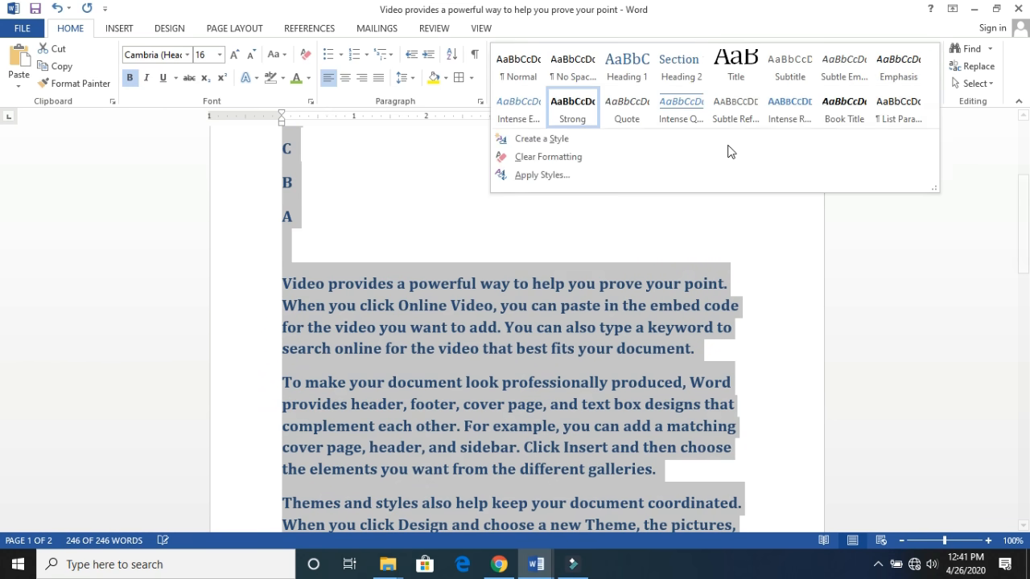
click(551, 145)
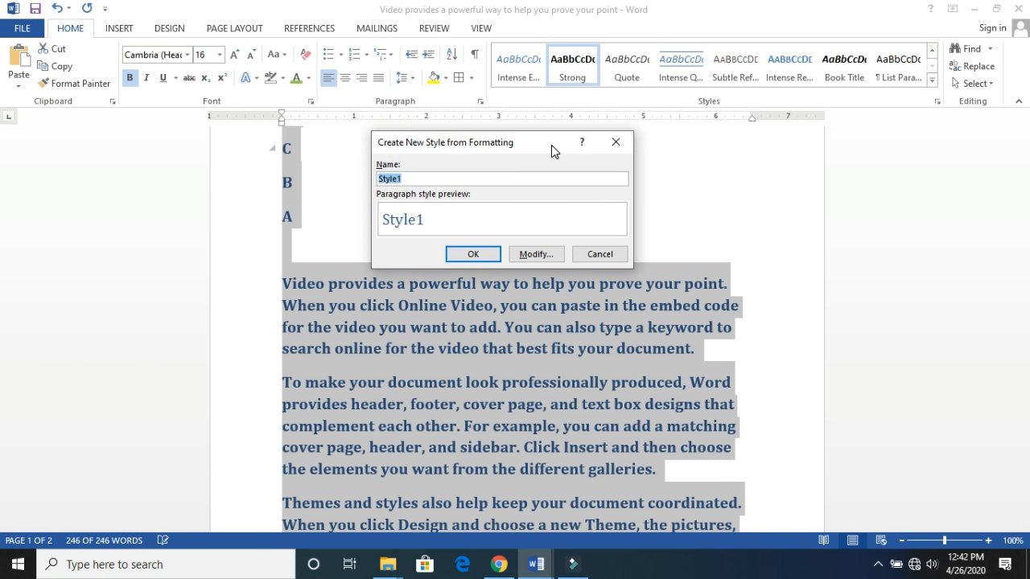
click(456, 176)
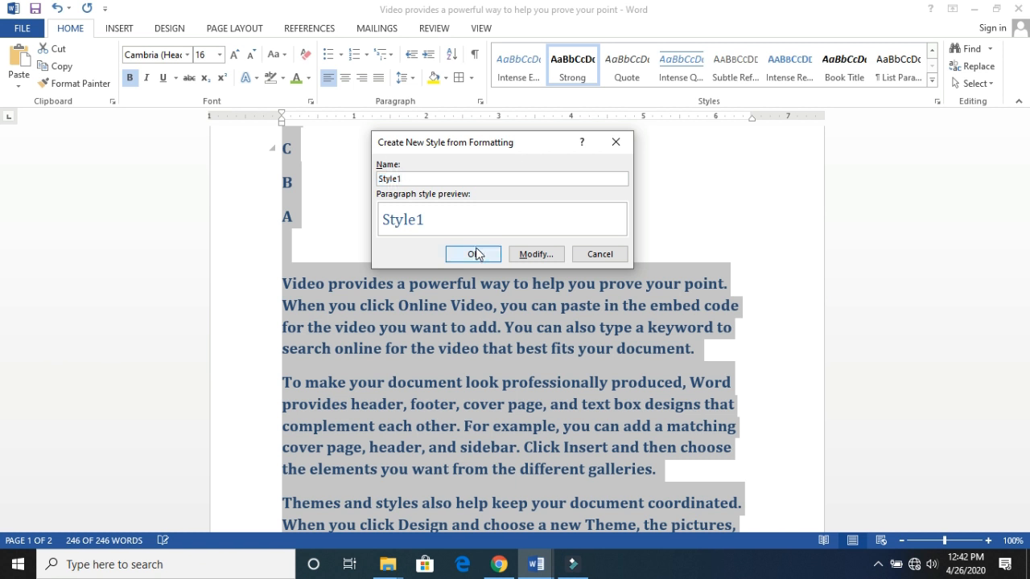
click(515, 254)
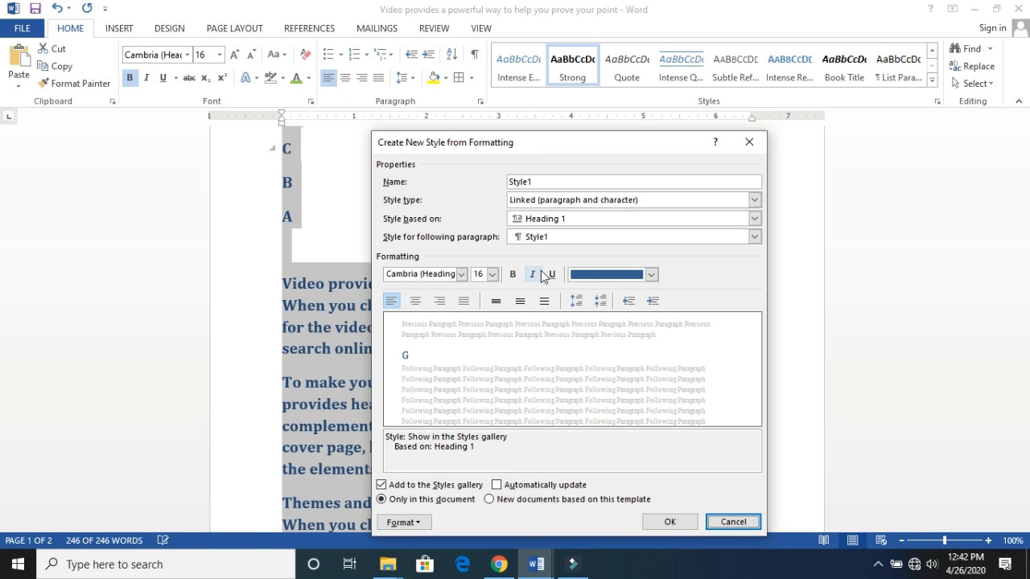
click(651, 274)
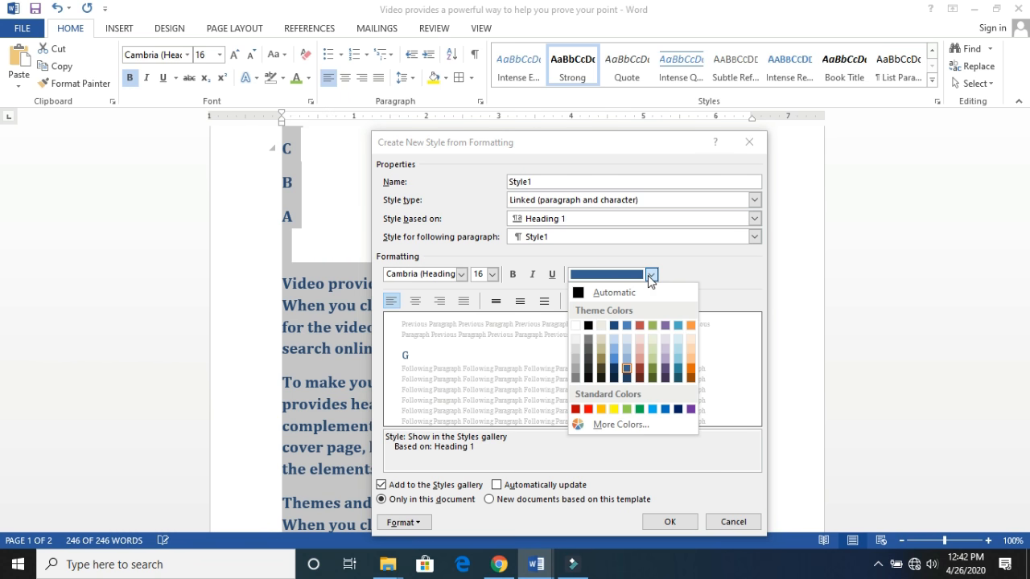
click(715, 278)
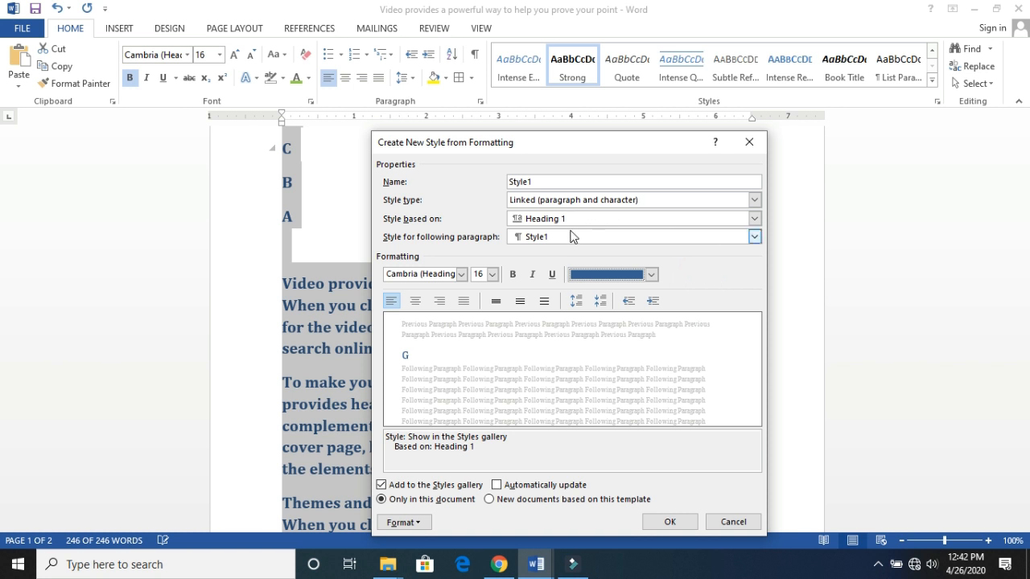
click(753, 237)
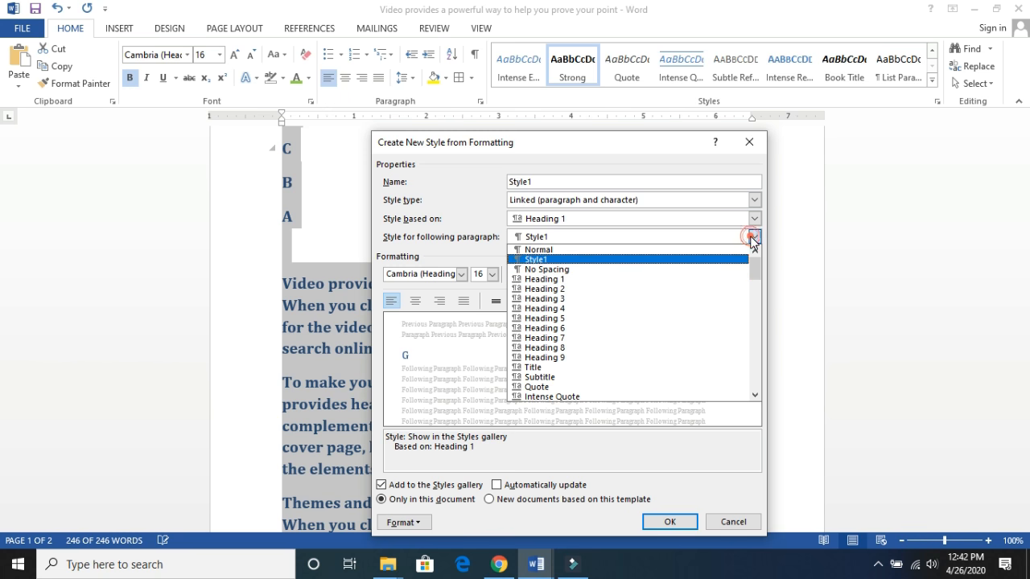
click(768, 320)
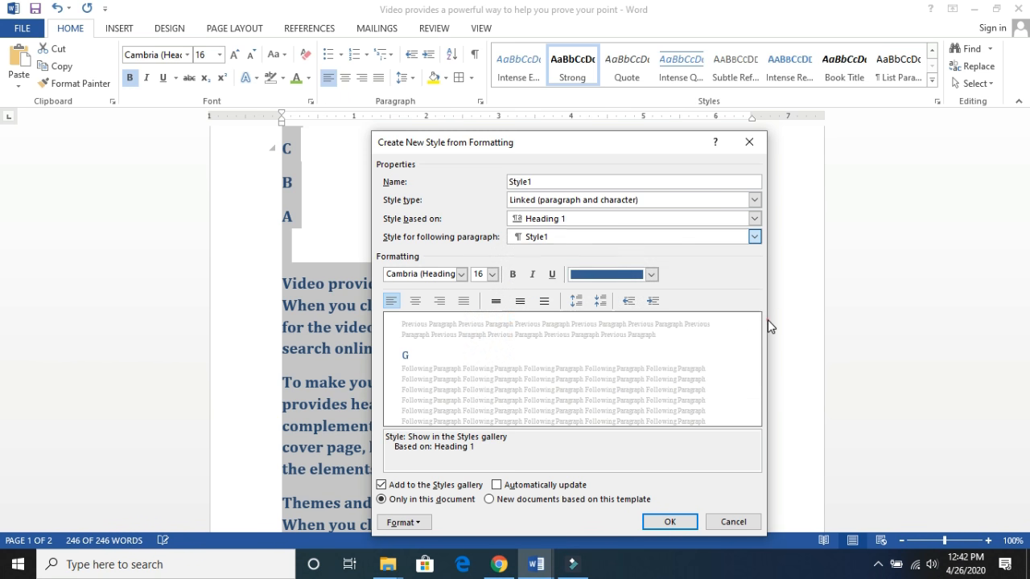
click(683, 523)
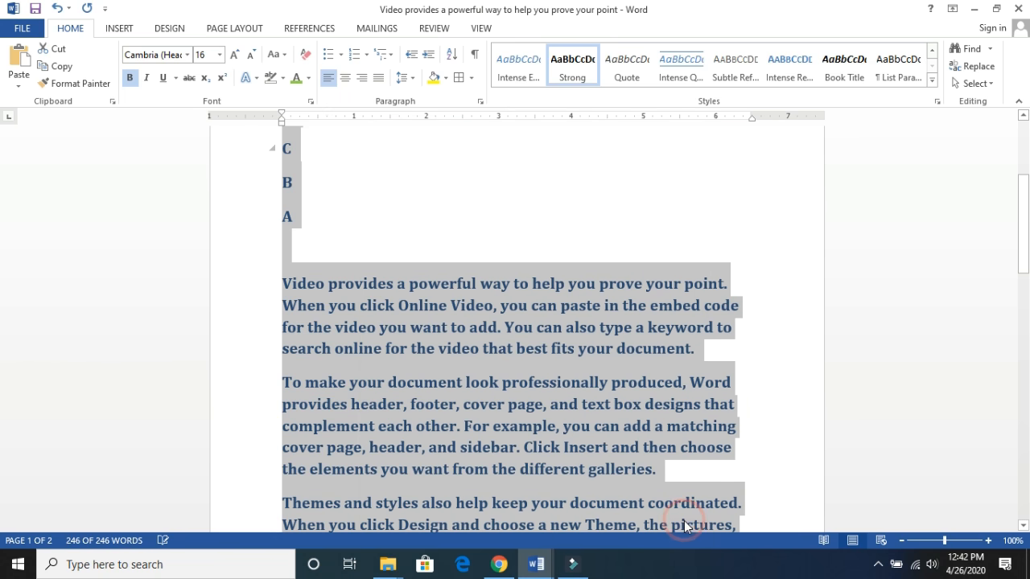
- Clear the formatting of the entire document
click(931, 82)
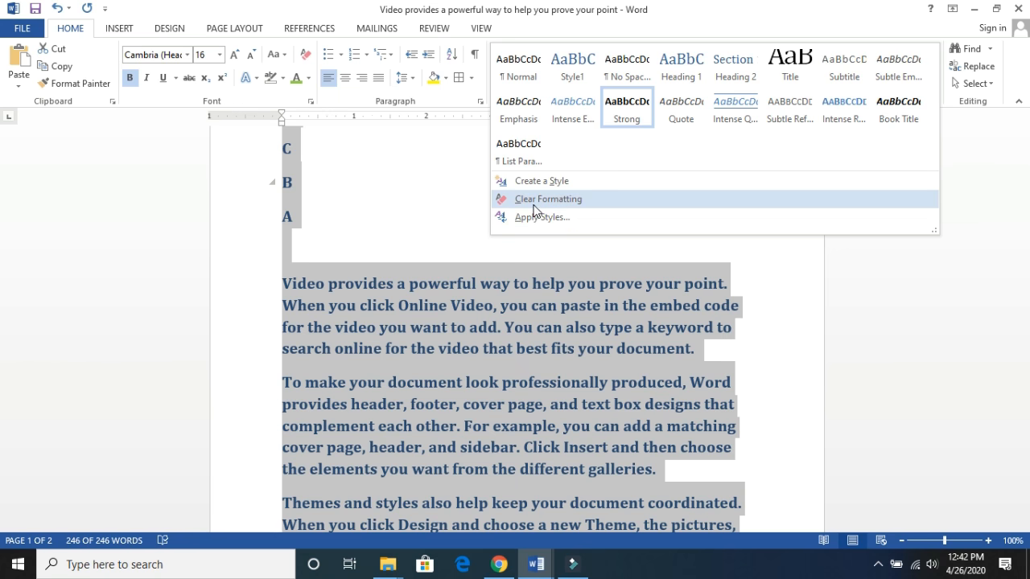
click(538, 205)
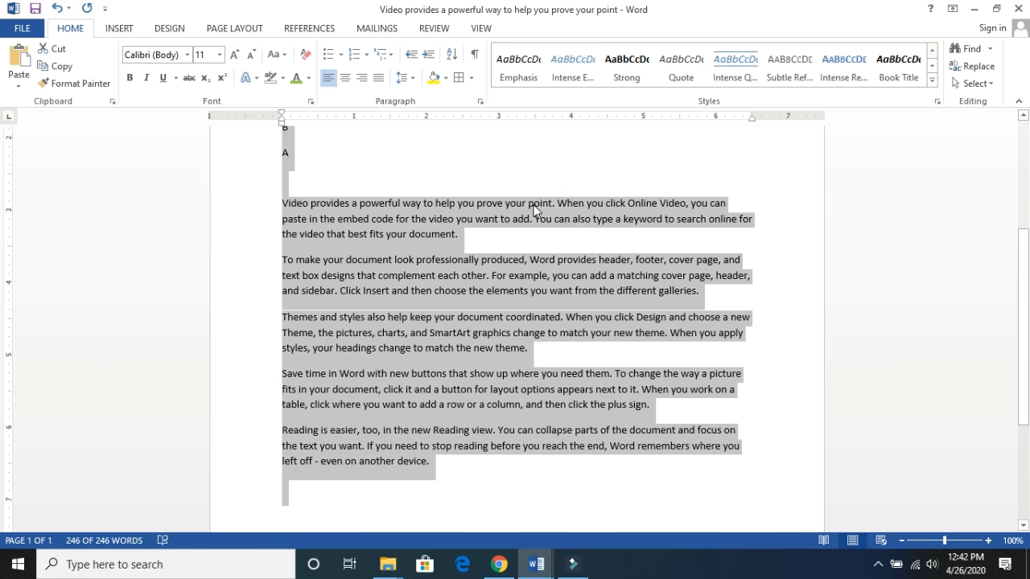
click(522, 241)
- Apply the Heading 1 style to the entire document by choosing its name in Apply Styles
key(ctrl+a)
click(931, 82)
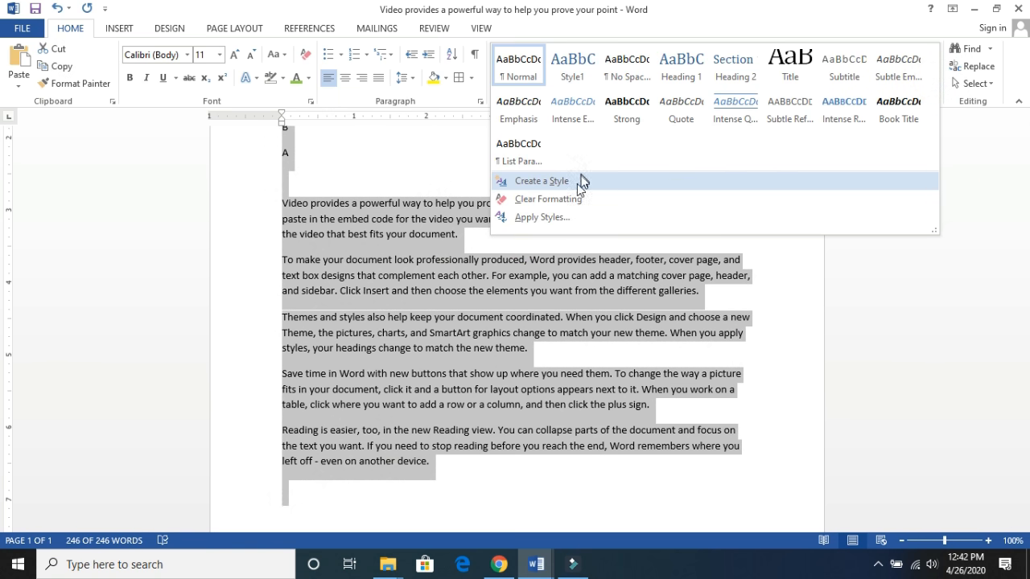
click(564, 222)
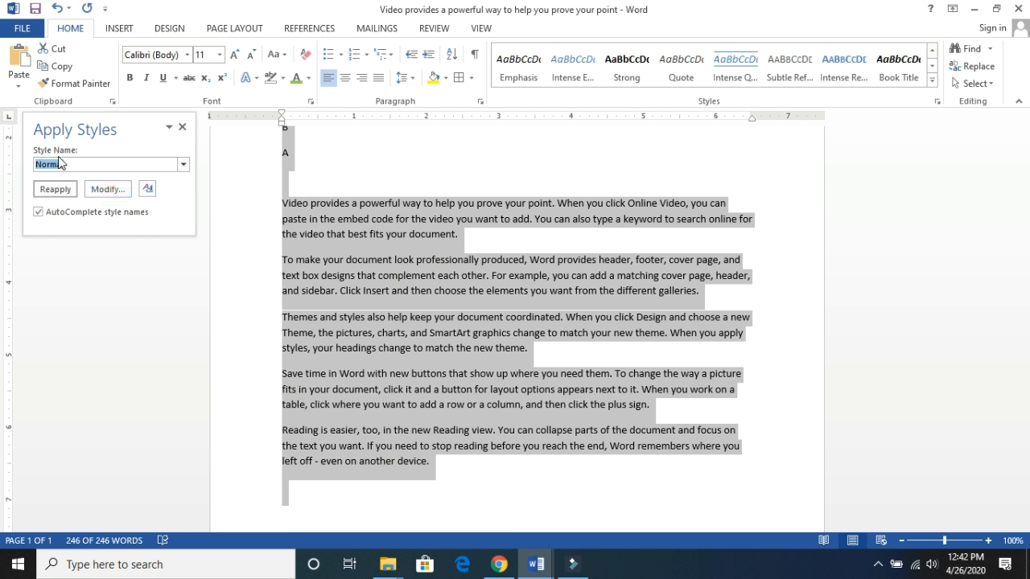
click(183, 166)
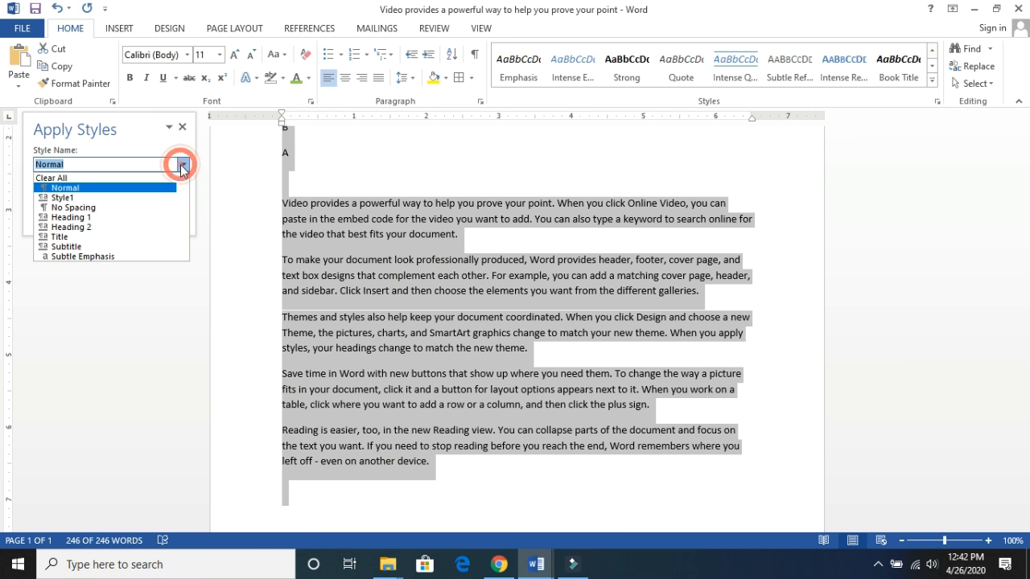
click(110, 217)
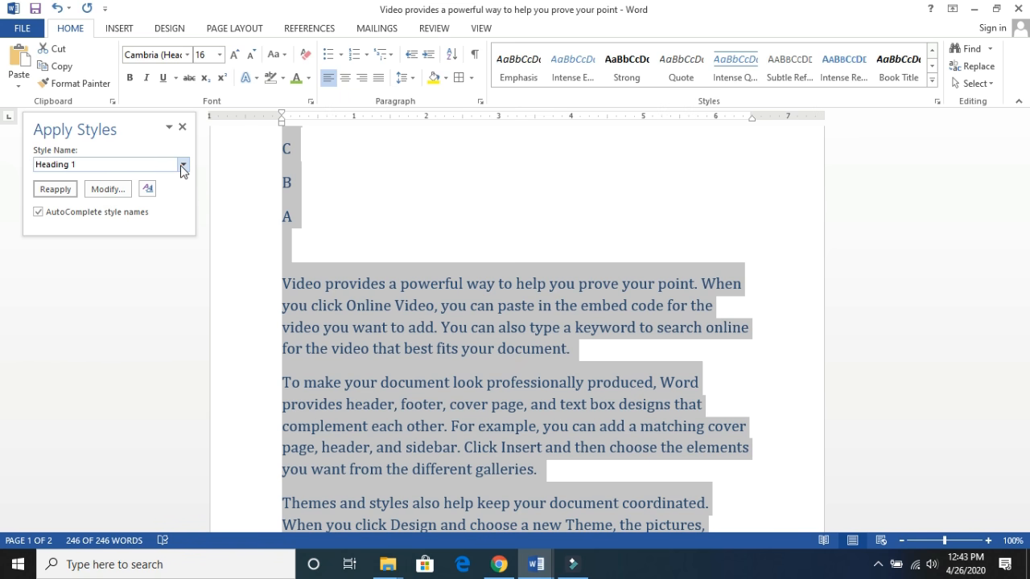
- Return the entire document to the Normal style by choosing it in Apply Styles
click(180, 167)
click(123, 191)
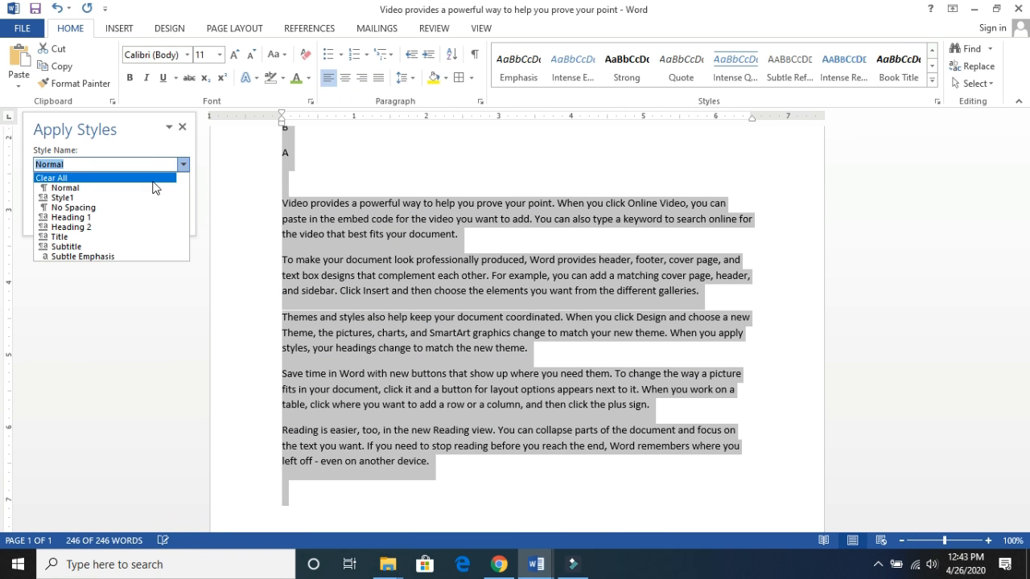
click(153, 186)
- Apply the Table Grid style to the entire document through Apply Styles, and close Apply Styles
click(183, 164)
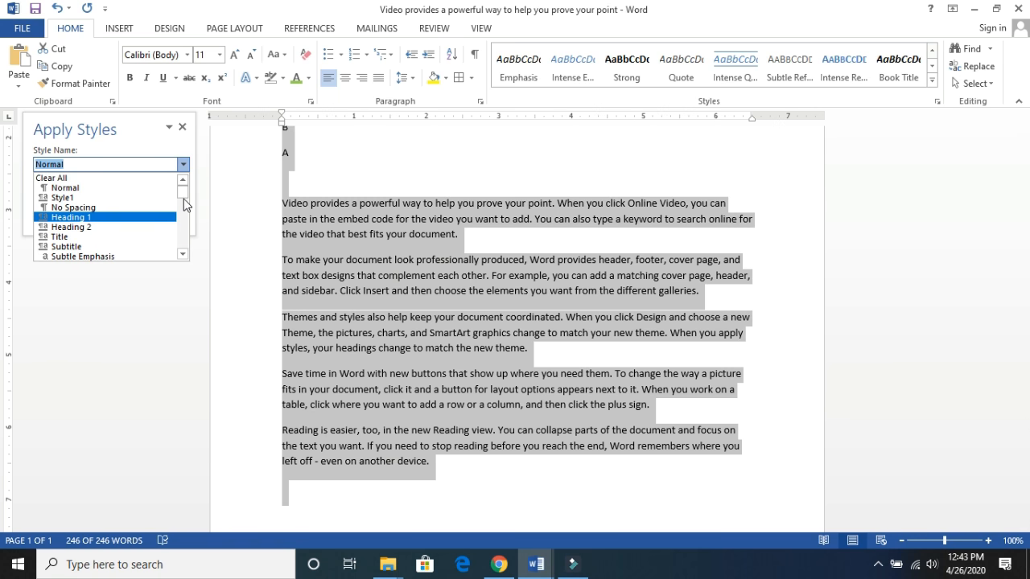
drag(183, 199, 181, 209)
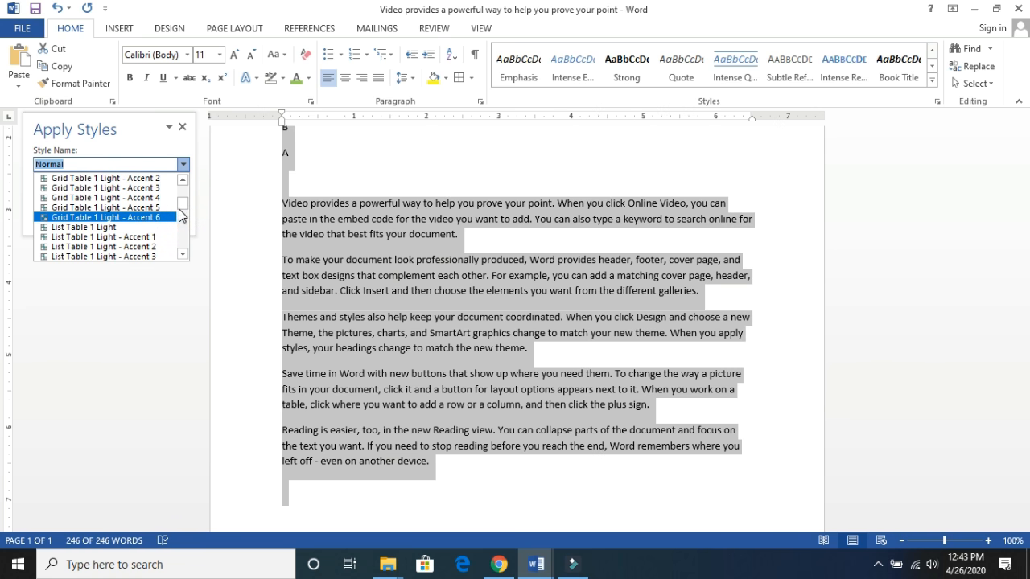
drag(179, 204, 183, 243)
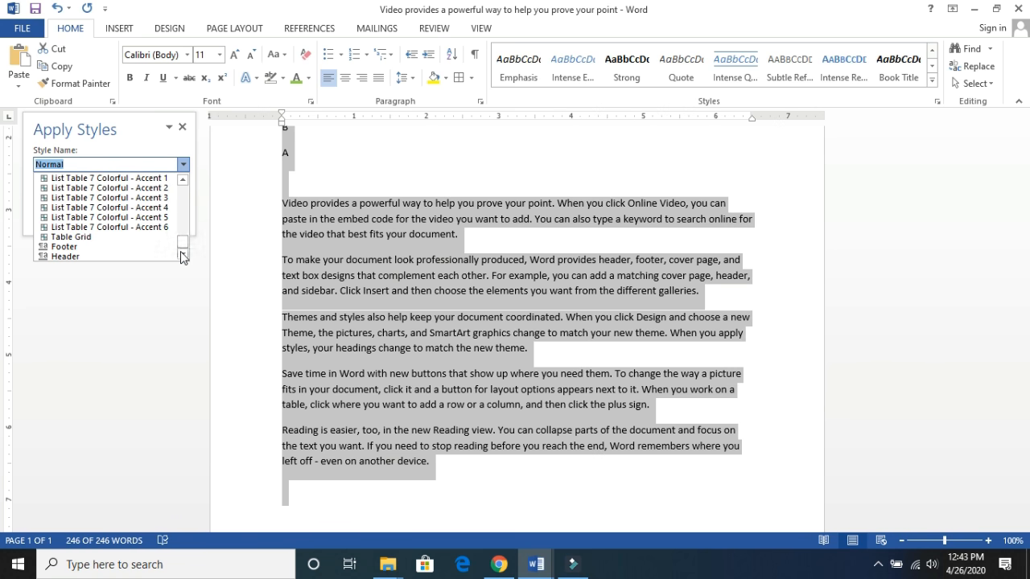
click(105, 237)
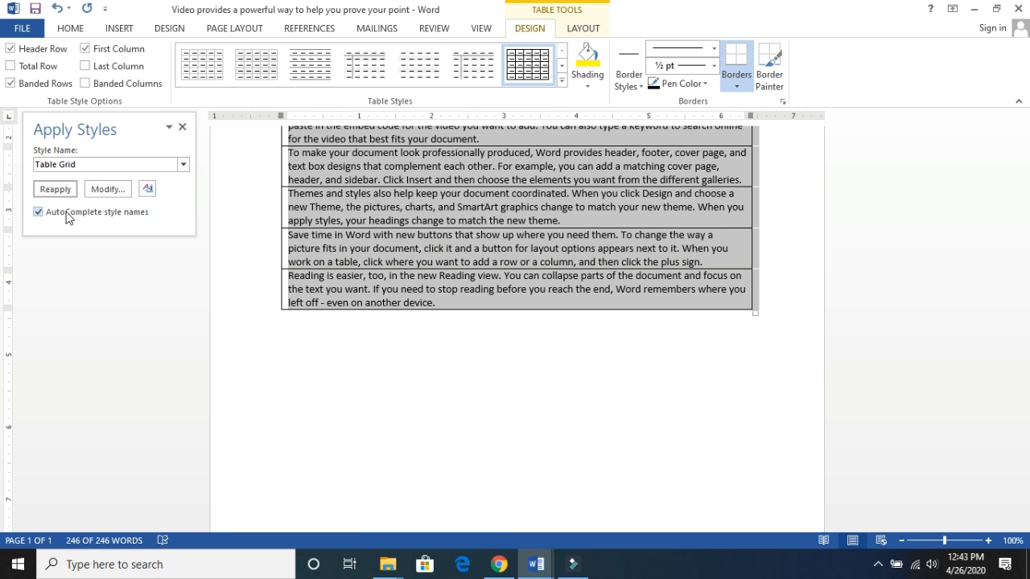
click(141, 162)
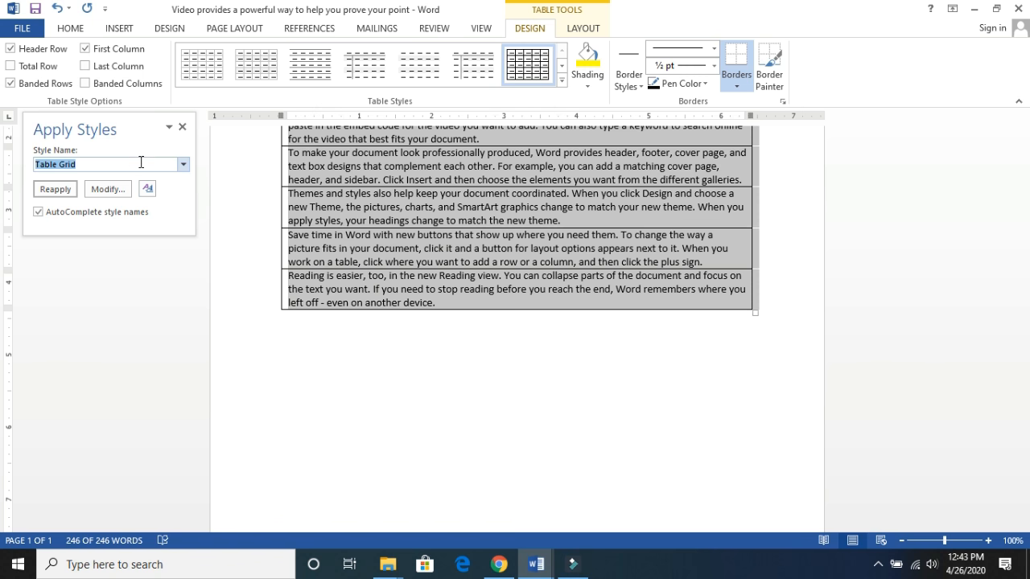
click(140, 162)
click(182, 129)
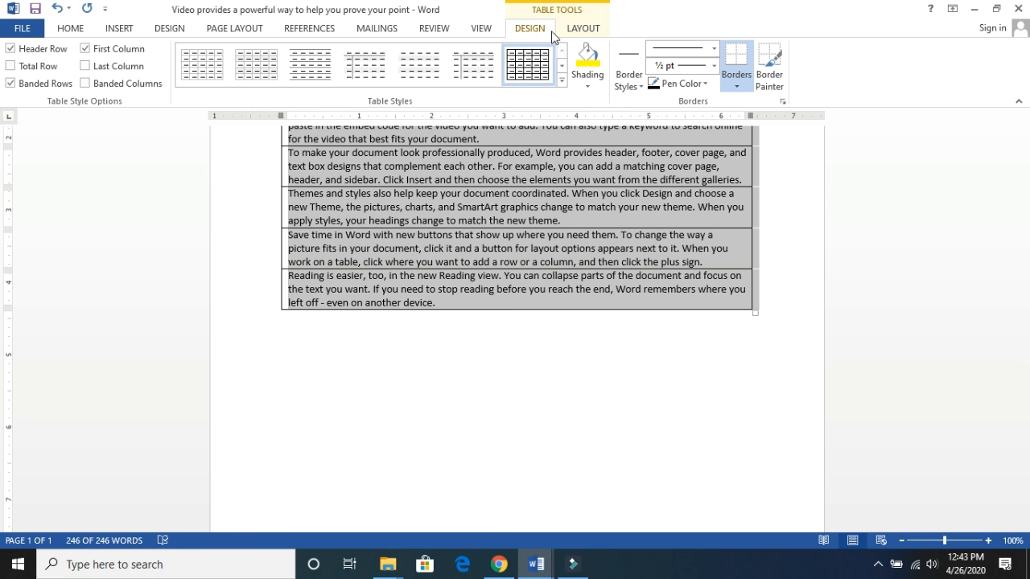
click(71, 29)
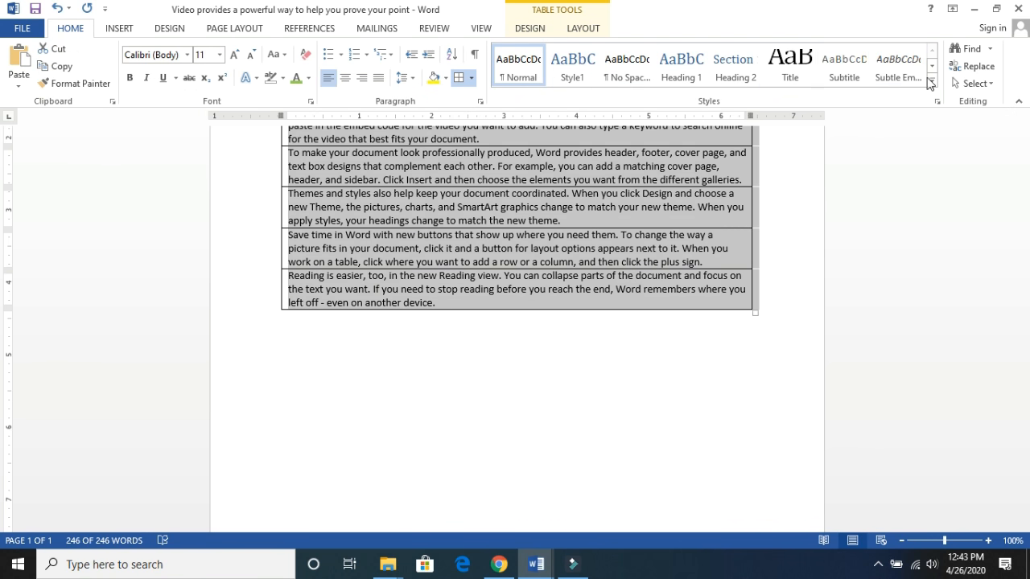
click(991, 50)
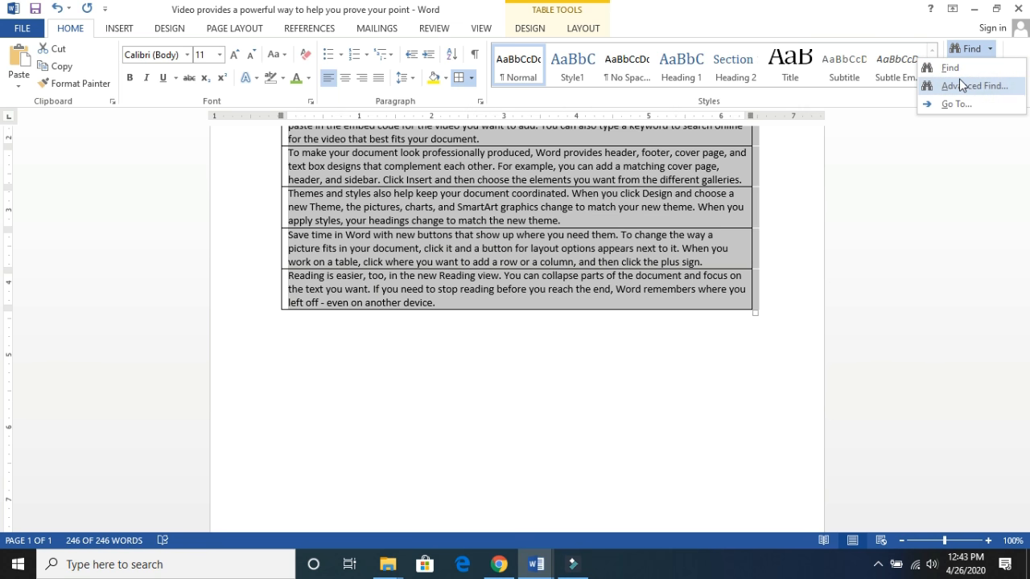
click(957, 70)
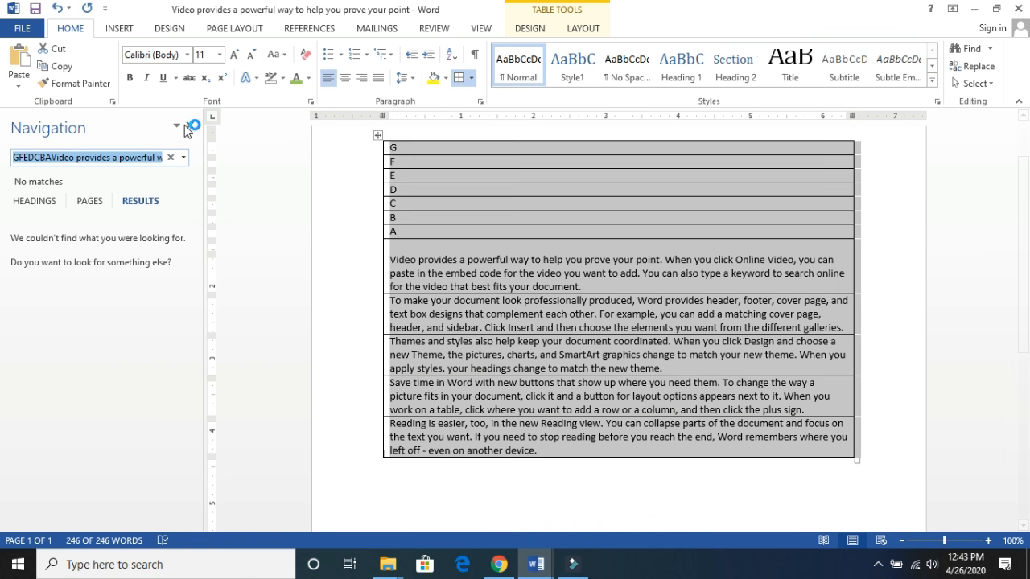
click(190, 126)
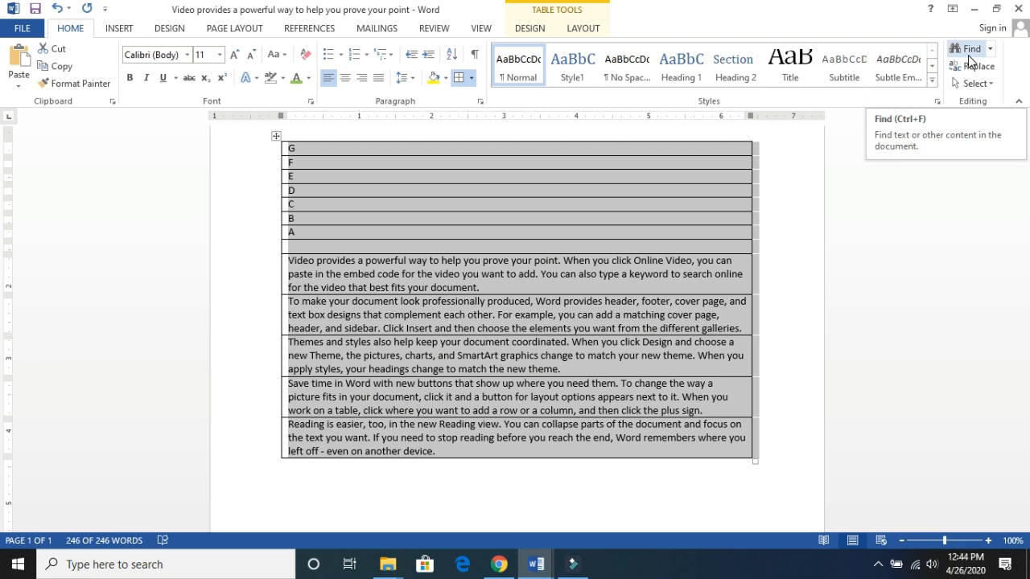
click(968, 52)
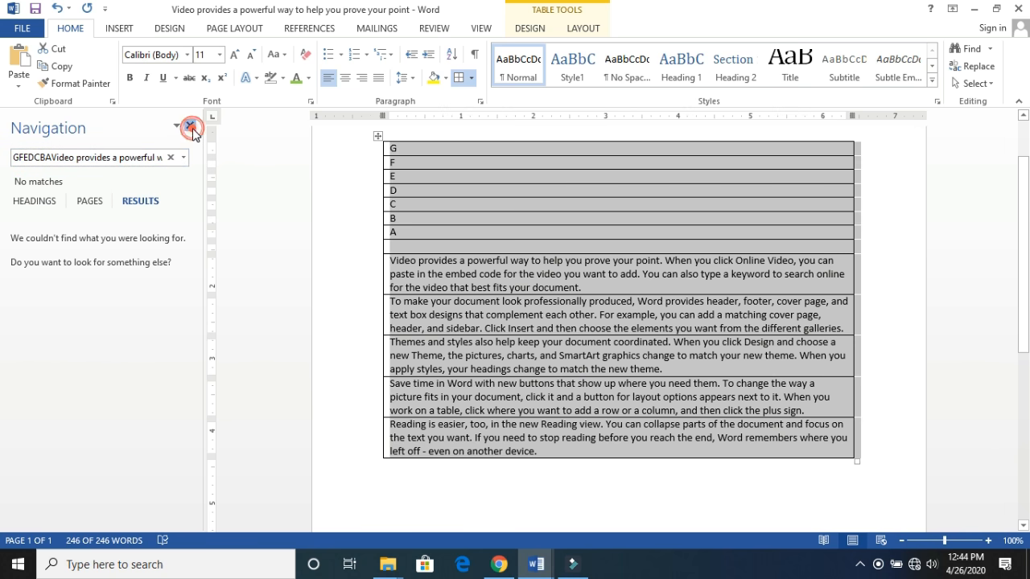
click(190, 126)
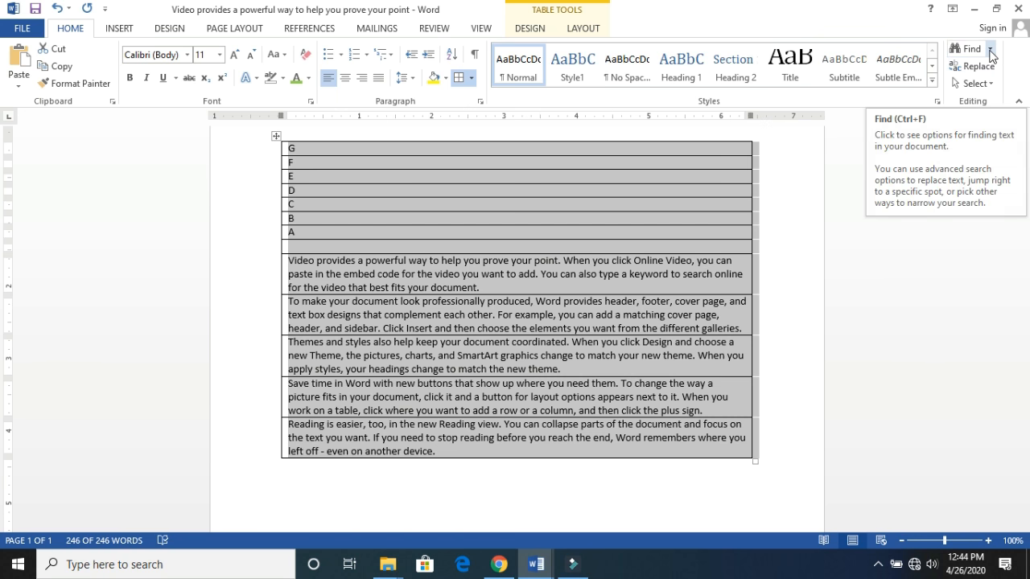
- Search the document with Find for the letter "a", and then for the word "class"
click(990, 50)
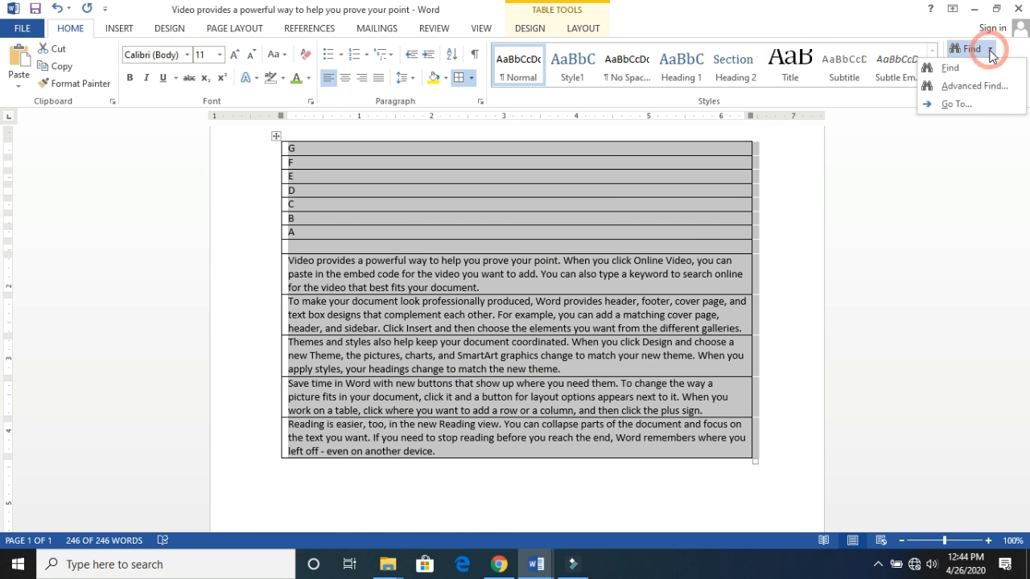
click(952, 69)
key(BackSpace)
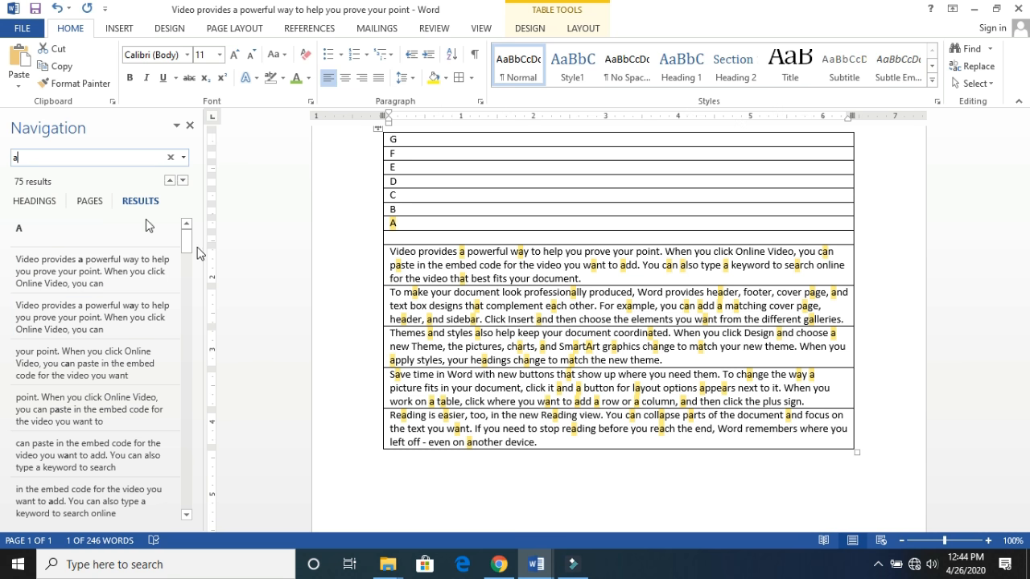
mouse_move(187, 243)
mouse_down()
mouse_move(193, 517)
mouse_move(193, 244)
mouse_up()
text(class)
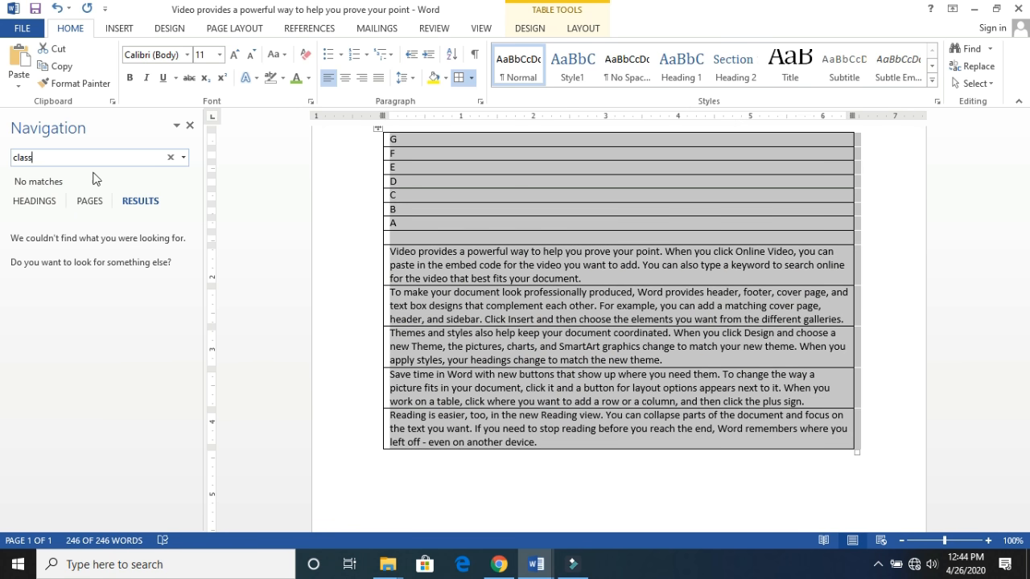
click(70, 181)
click(28, 179)
- Search for "pak" with Advanced Find, extending the search from the selection to the rest of the document
click(991, 52)
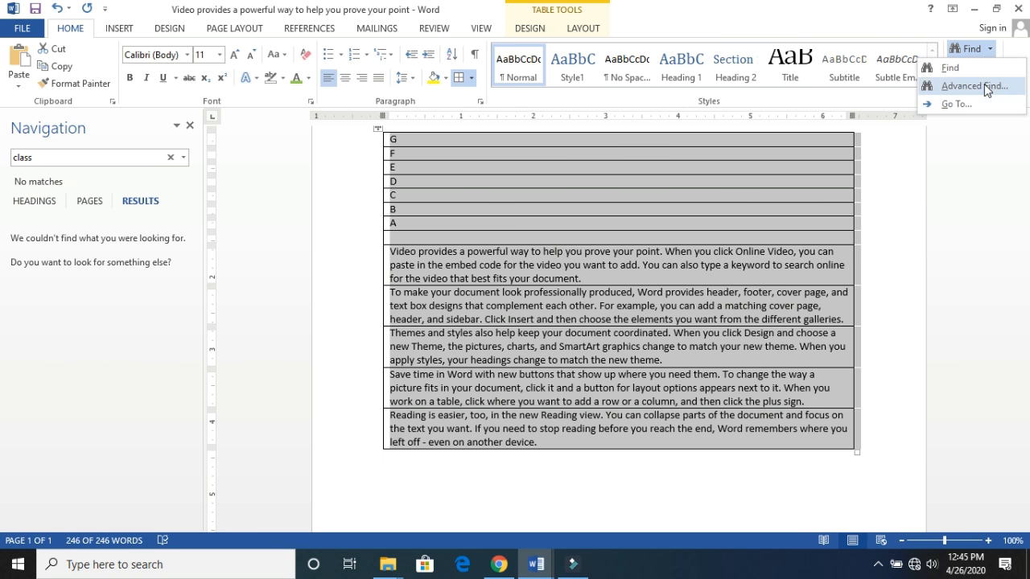
click(986, 85)
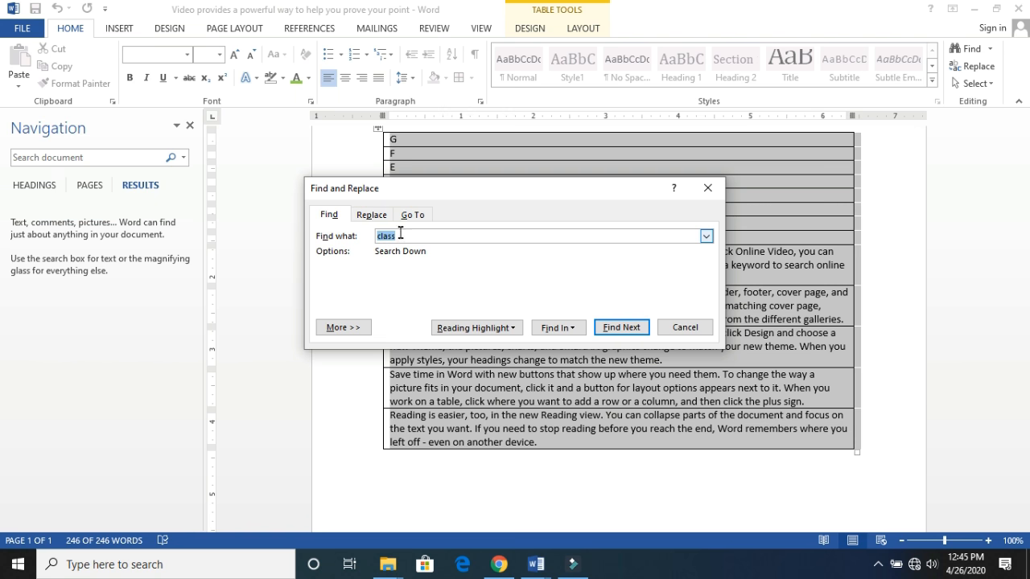
click(709, 240)
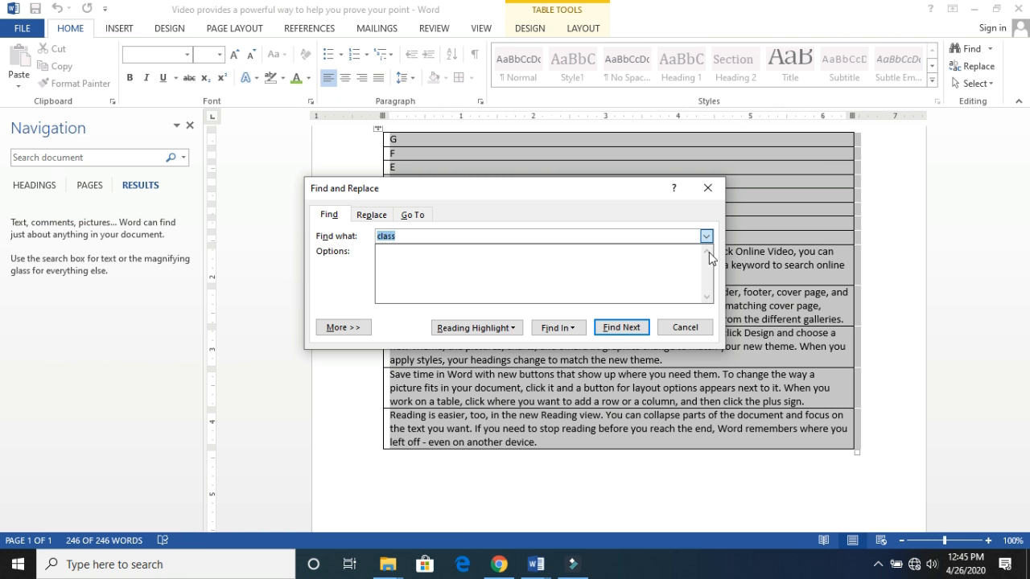
click(709, 256)
click(470, 235)
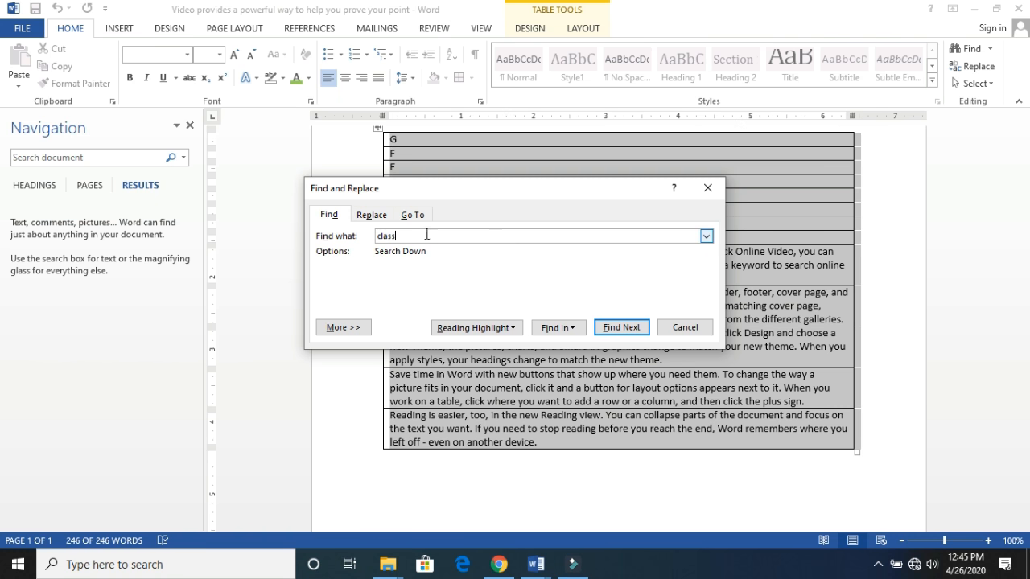
key(BackSpace)
key(BackSpace)
key(BackSpace)
key(BackSpace)
key(BackSpace)
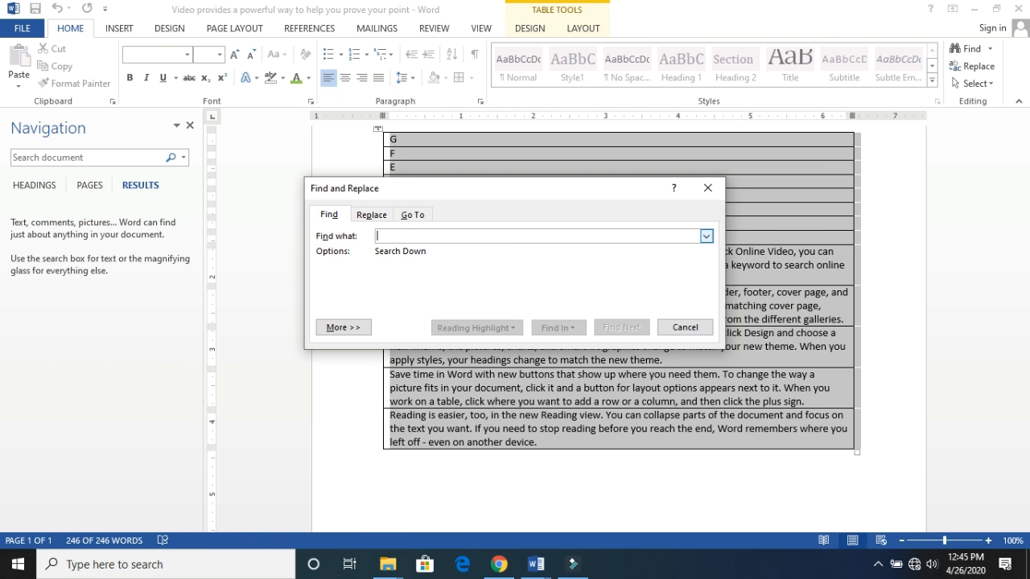
text(pak)
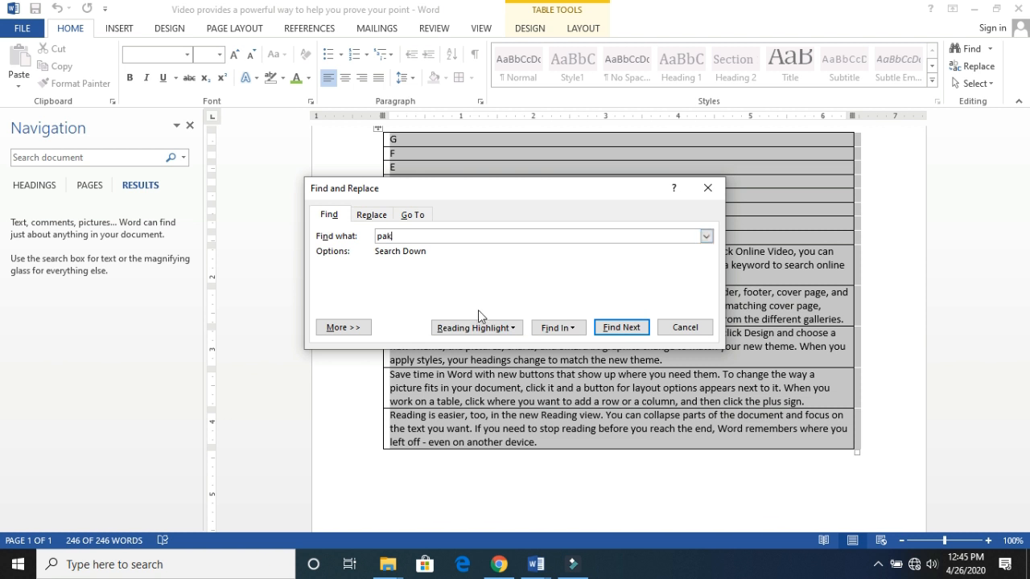
click(573, 328)
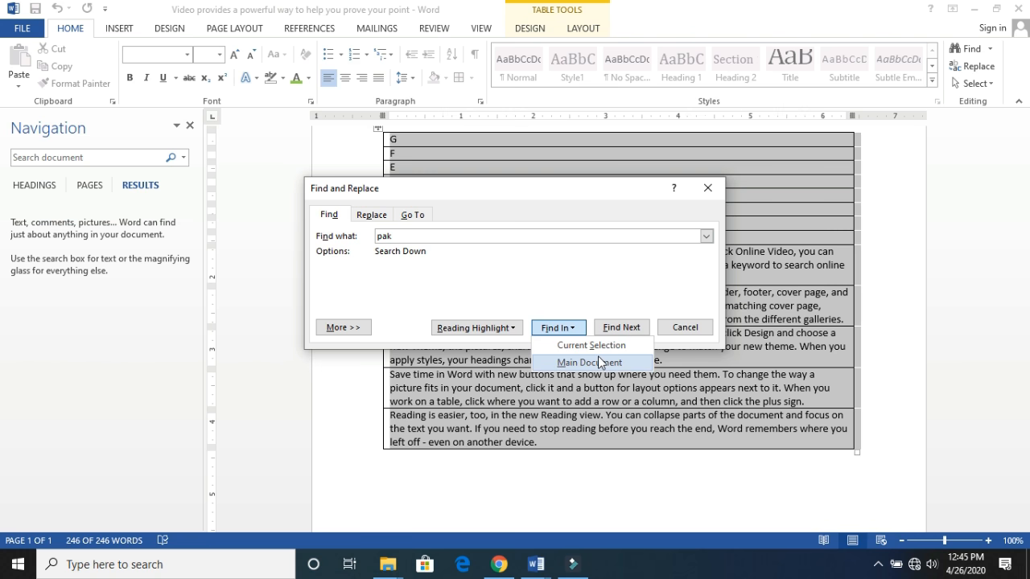
click(605, 328)
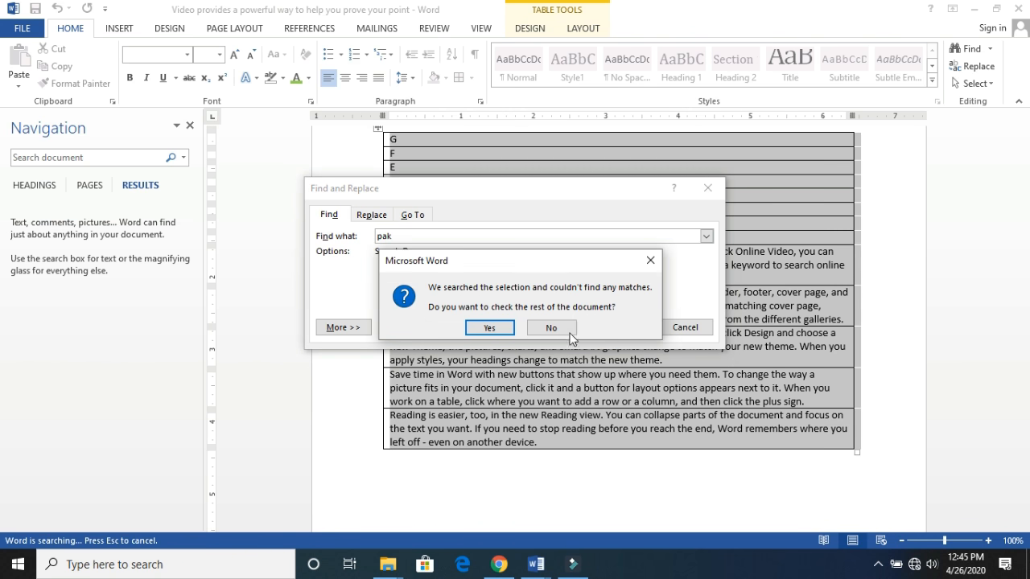
click(497, 330)
click(509, 326)
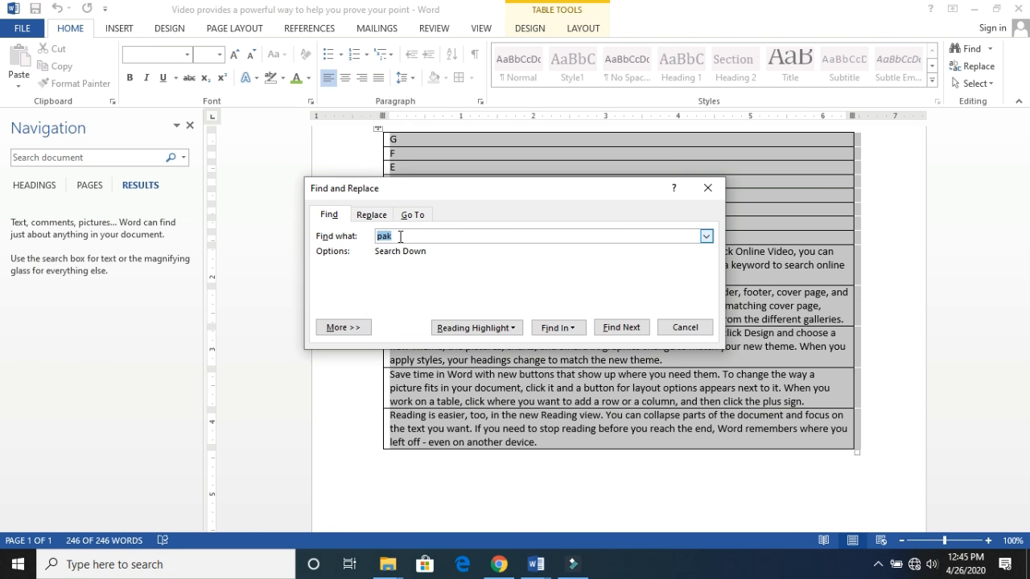
- Go through successive matches of "a" with Advanced Find, and expand the additional search options with the search direction choices
key(BackSpace)
text(a)
click(613, 324)
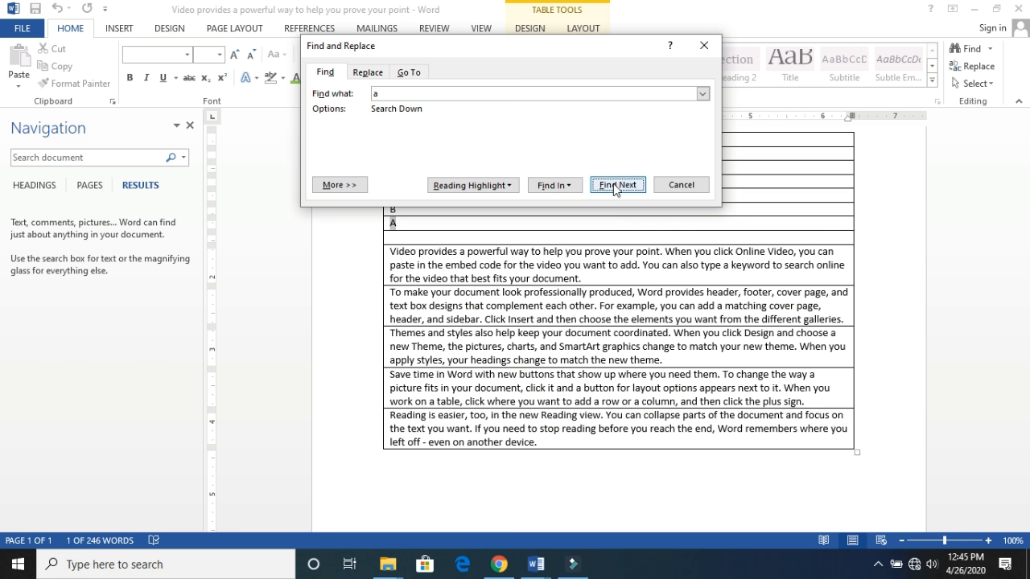
click(614, 185)
click(614, 185)
click(614, 185)
click(614, 185)
click(614, 185)
click(614, 185)
click(614, 185)
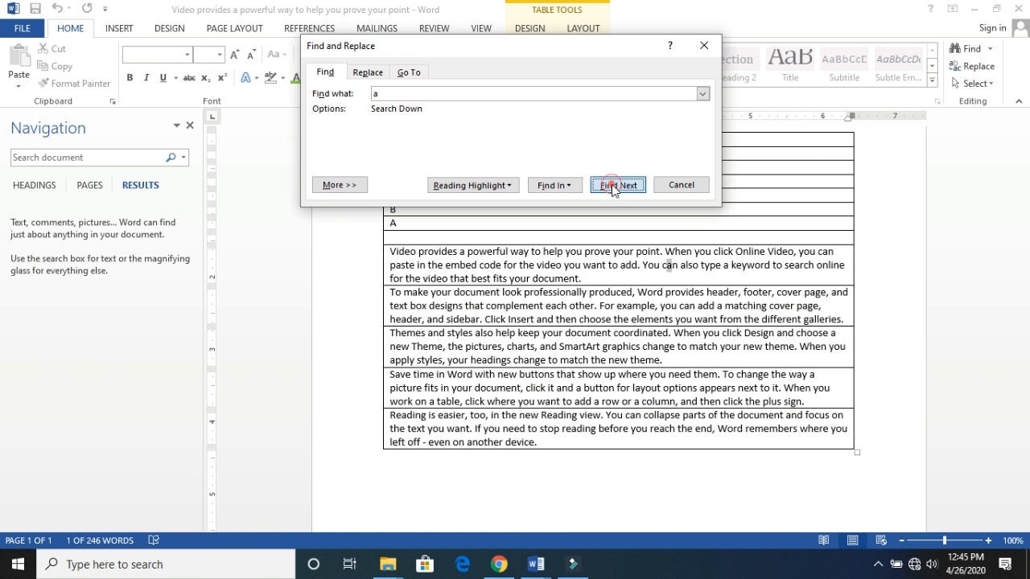
click(614, 185)
click(614, 185)
click(614, 185)
click(614, 185)
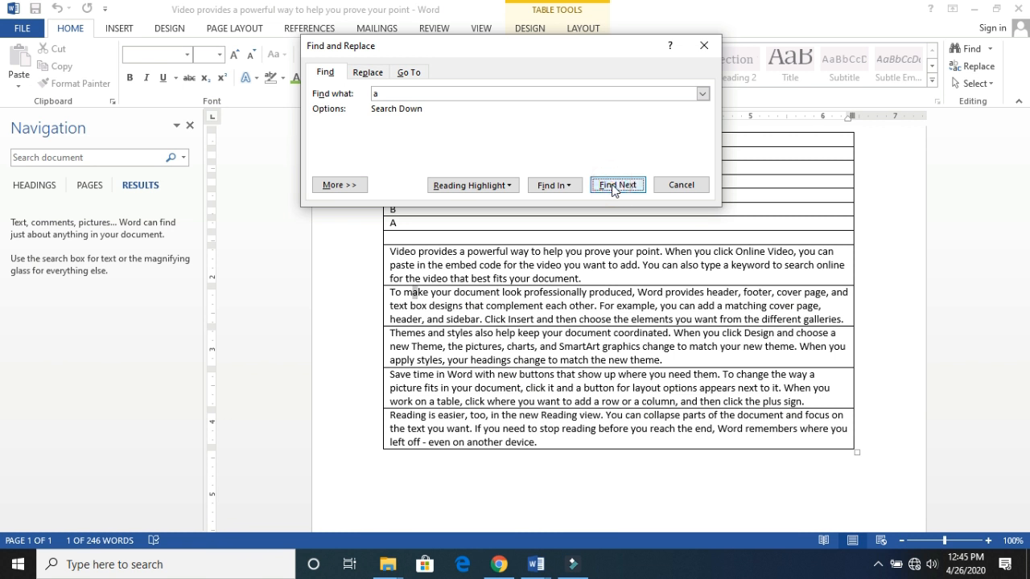
click(614, 185)
click(614, 185)
click(614, 185)
click(614, 185)
click(614, 185)
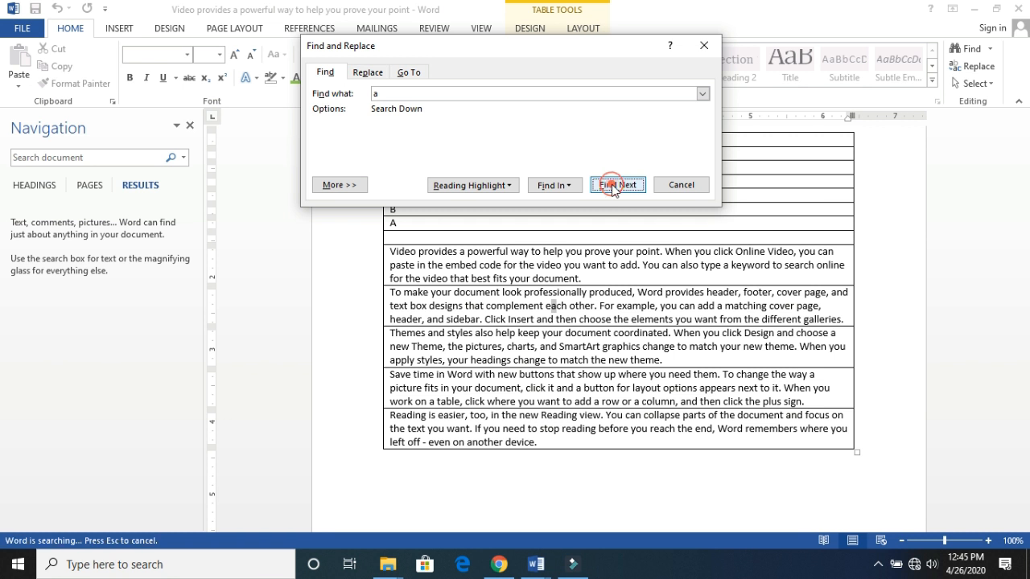
click(613, 186)
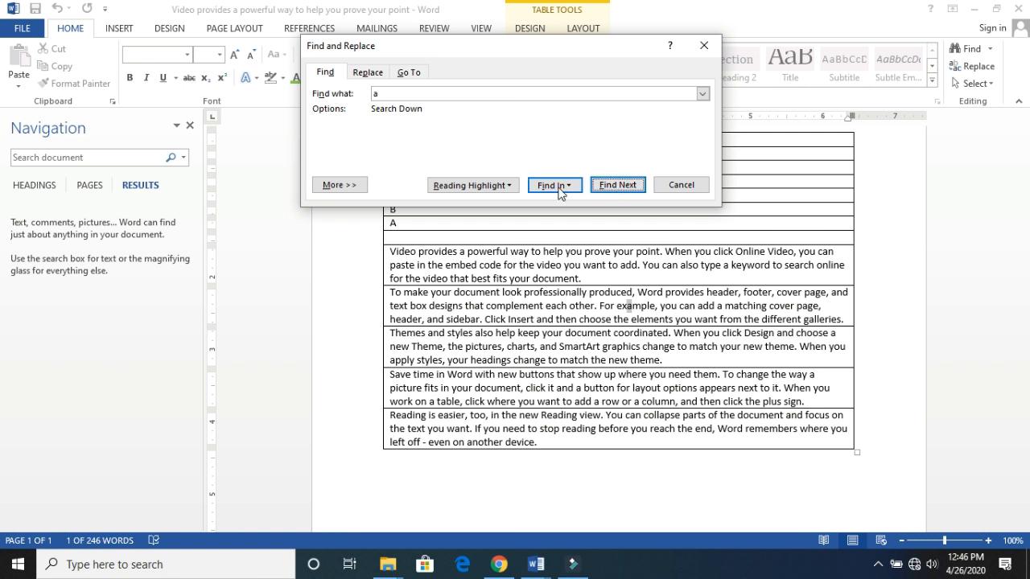
click(361, 191)
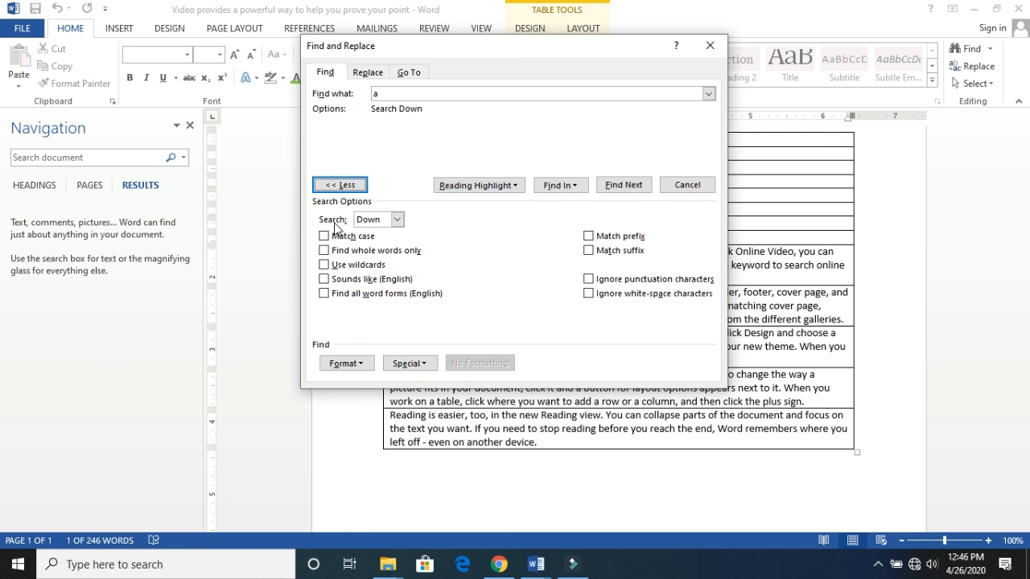
click(397, 220)
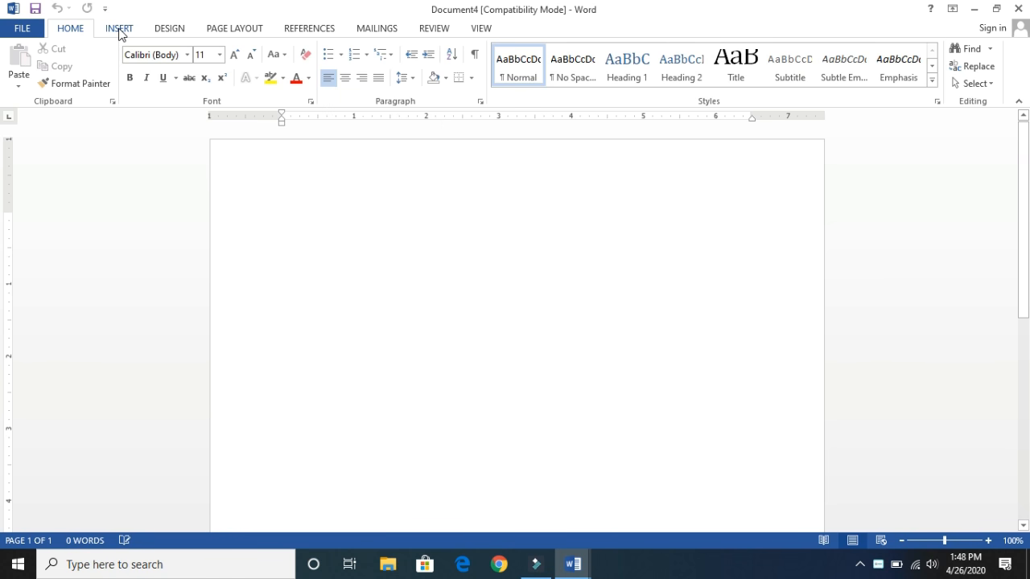
- Insert the built-in Exposure cover page into the empty document
click(119, 30)
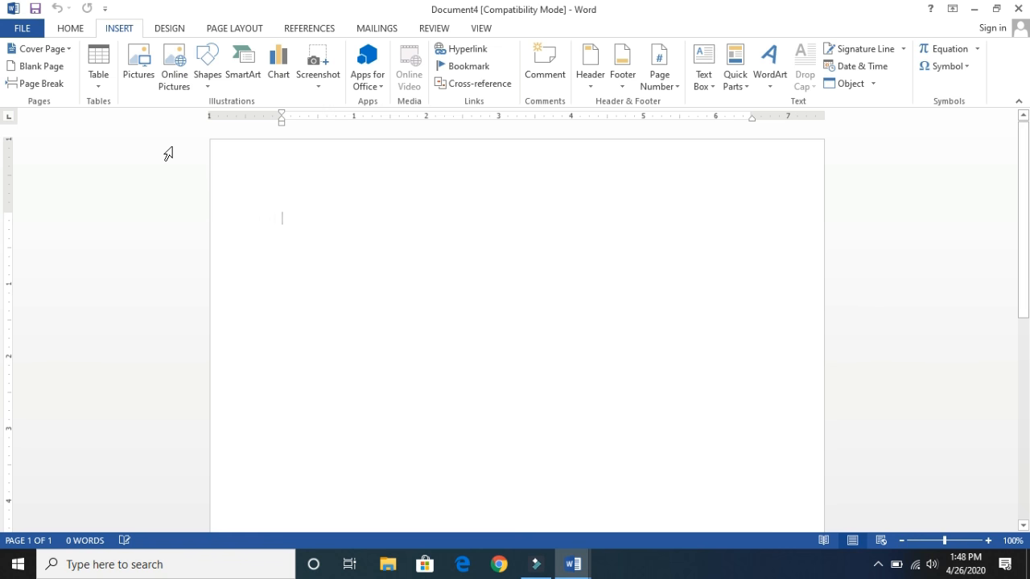
click(52, 49)
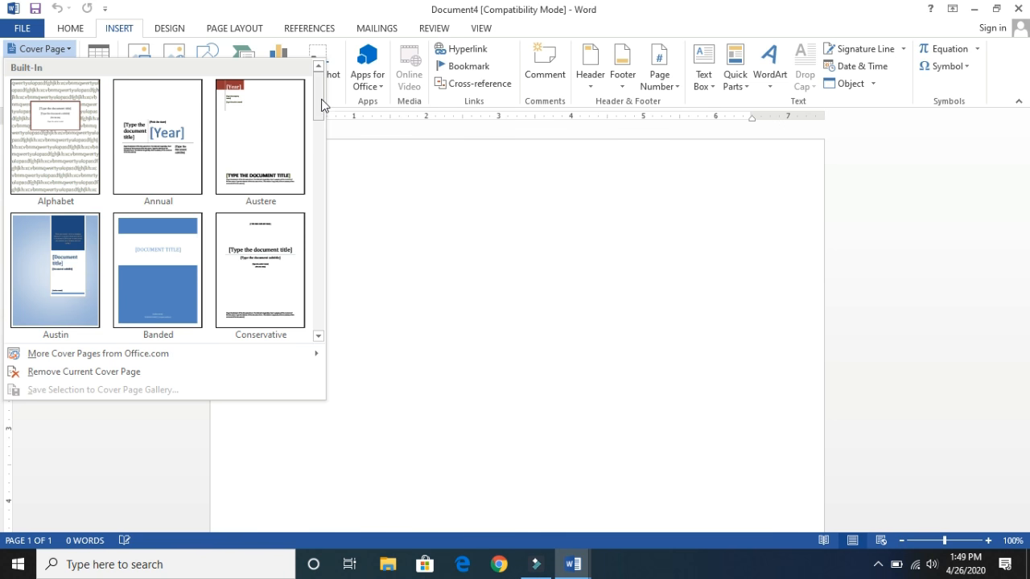
drag(322, 102, 316, 197)
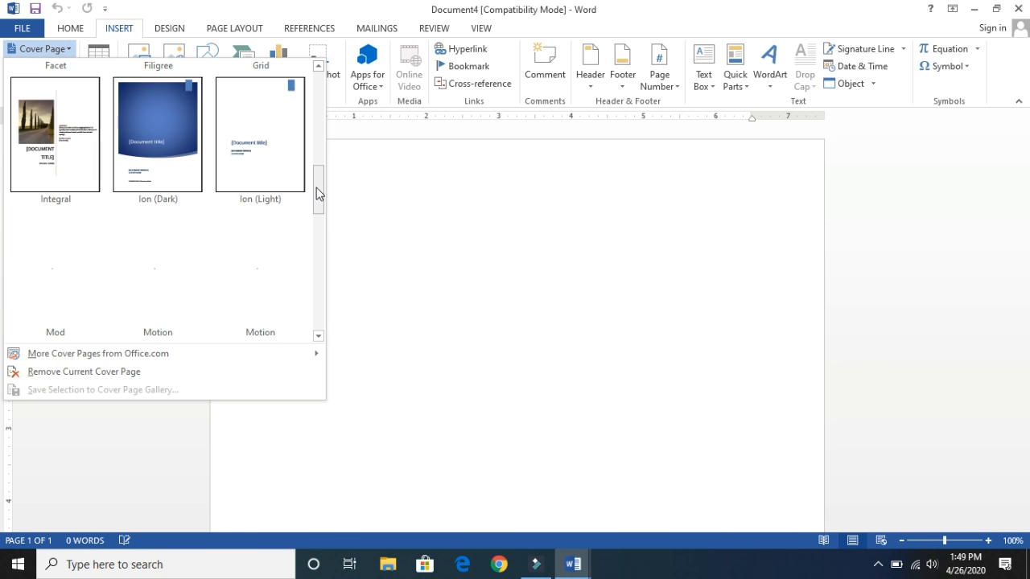
drag(316, 189, 329, 127)
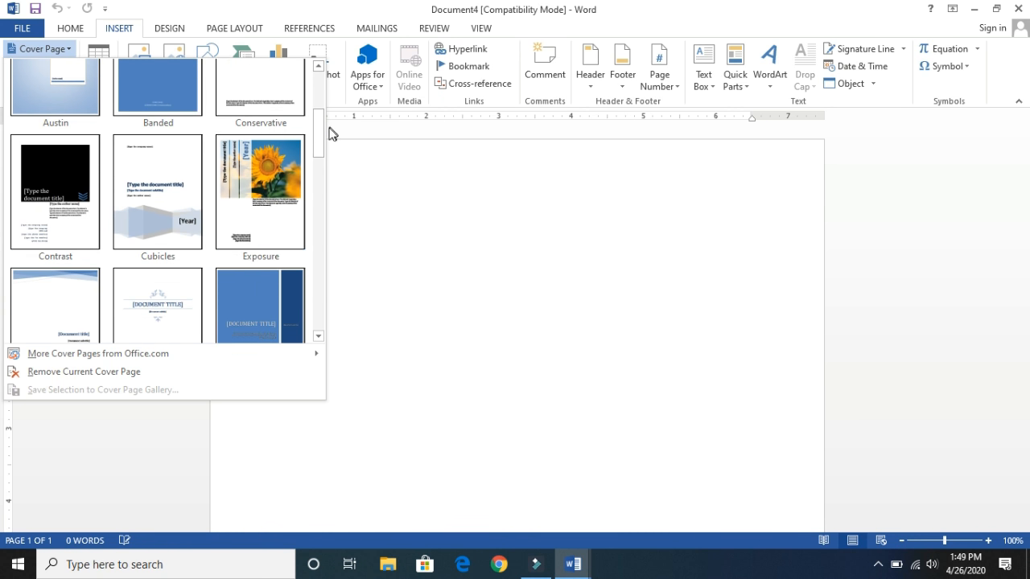
click(273, 169)
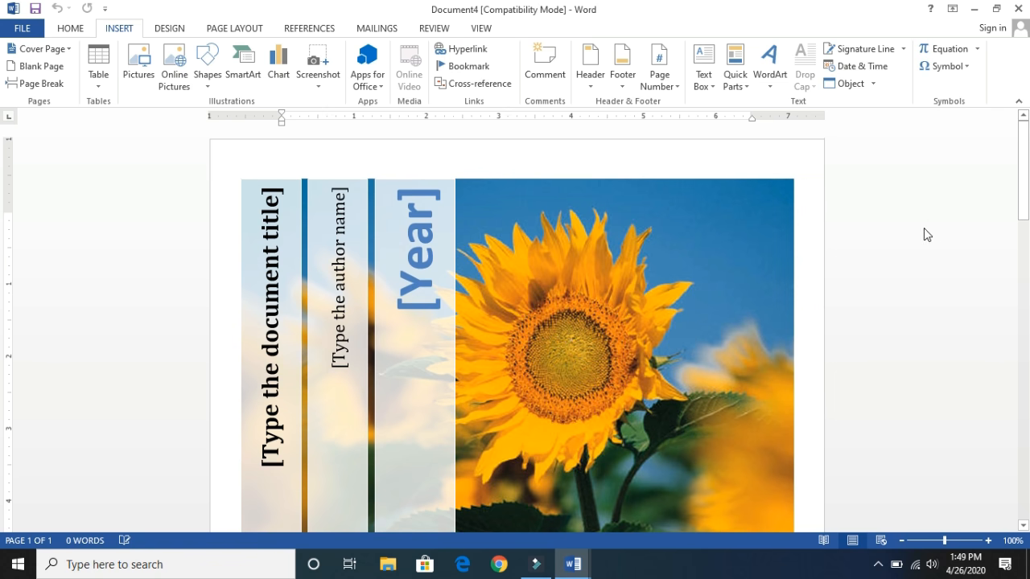
drag(1027, 167, 988, 161)
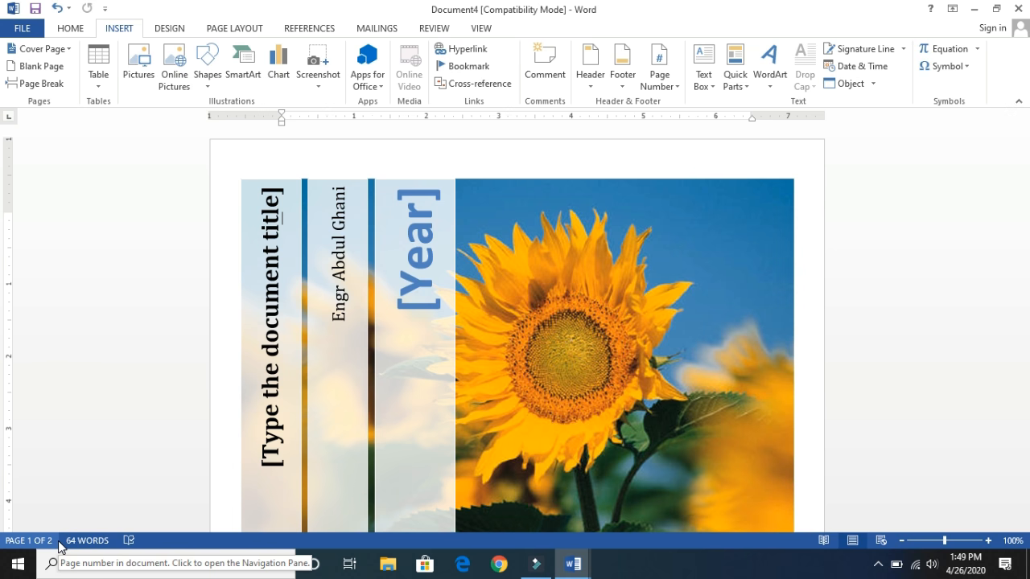
- Insert blank pages at the start of the document and return to the first page
click(40, 66)
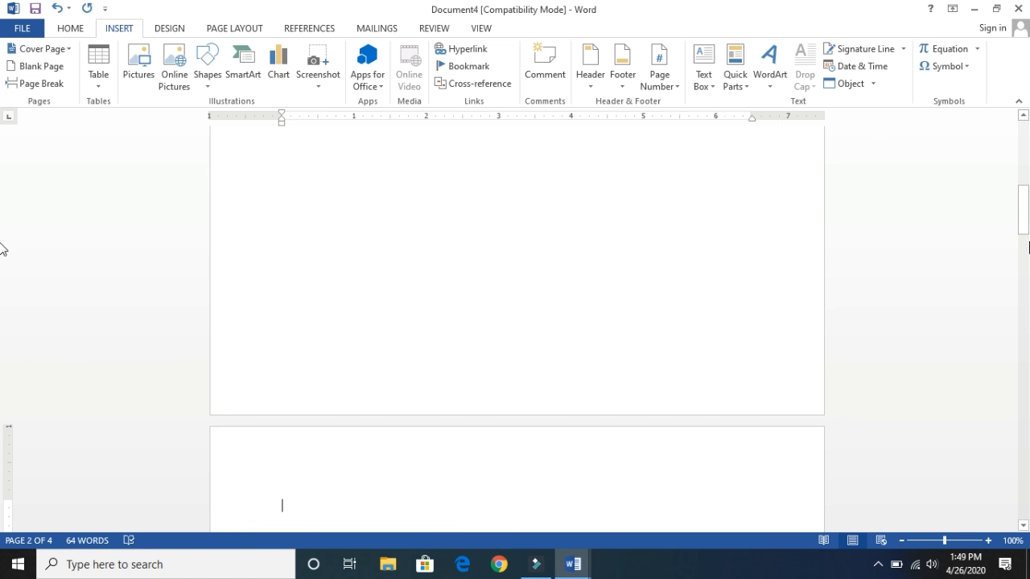
drag(1028, 246, 1024, 119)
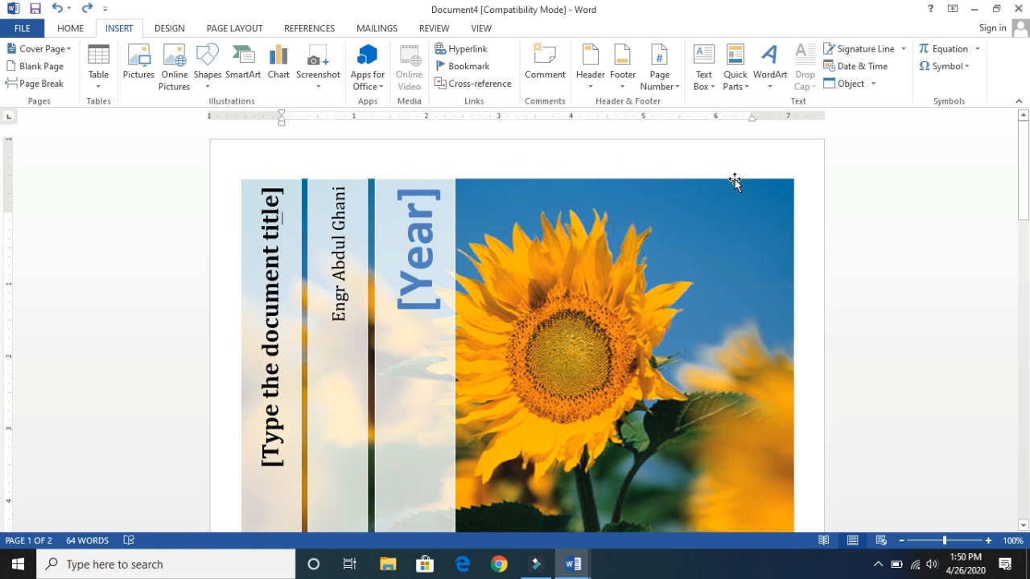
click(39, 66)
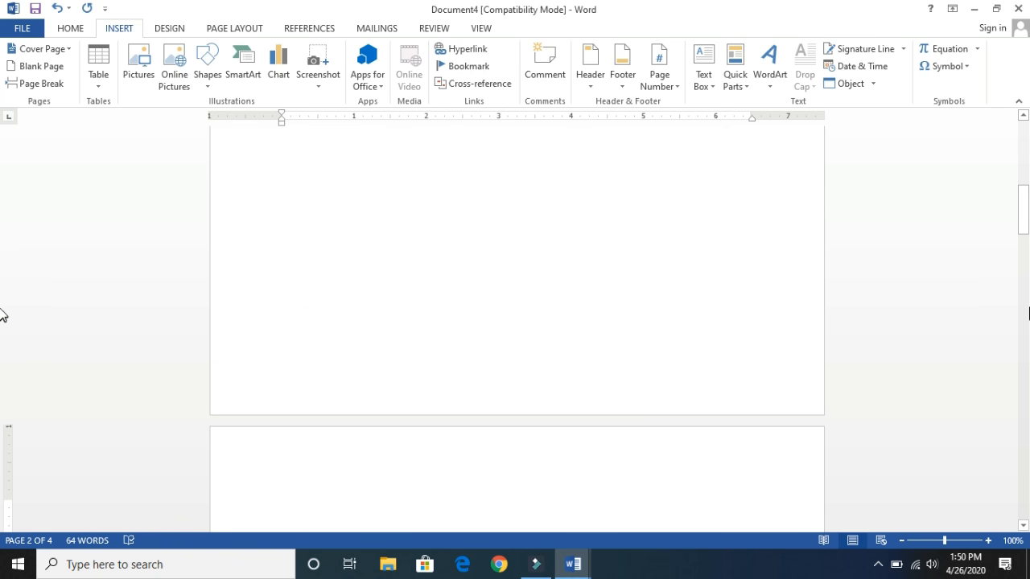
drag(1019, 216, 982, 75)
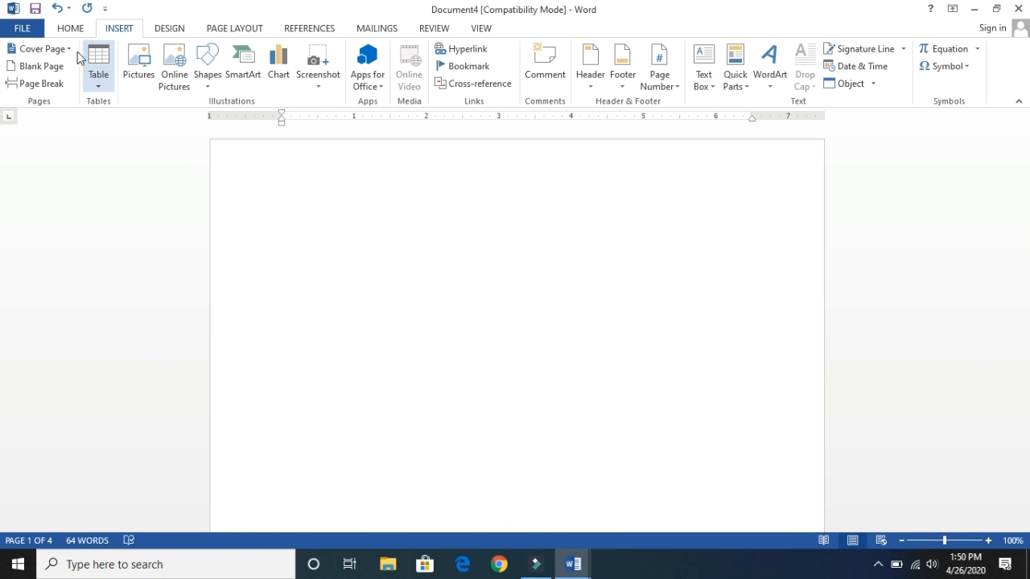
click(59, 69)
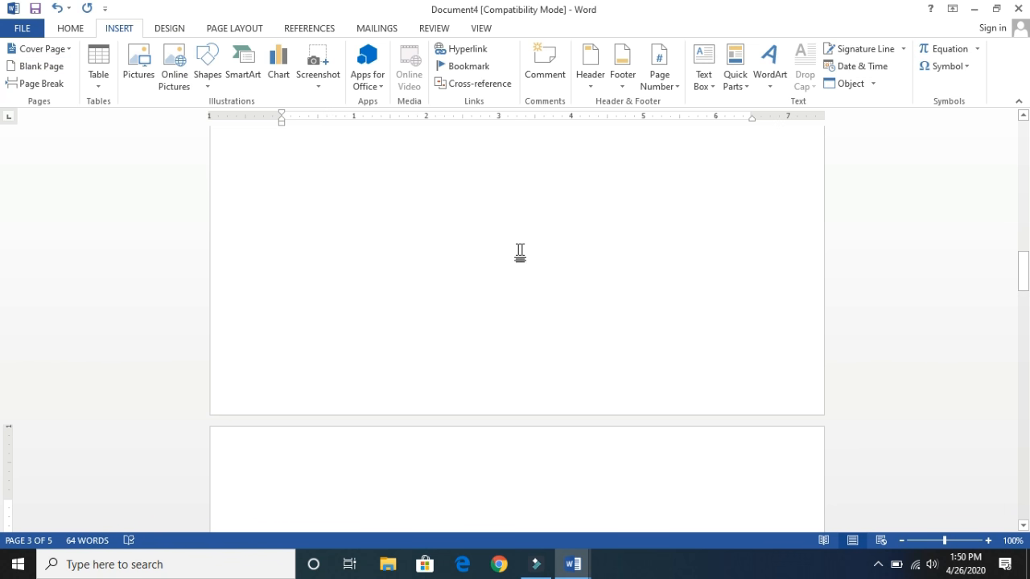
drag(1026, 273, 1004, 122)
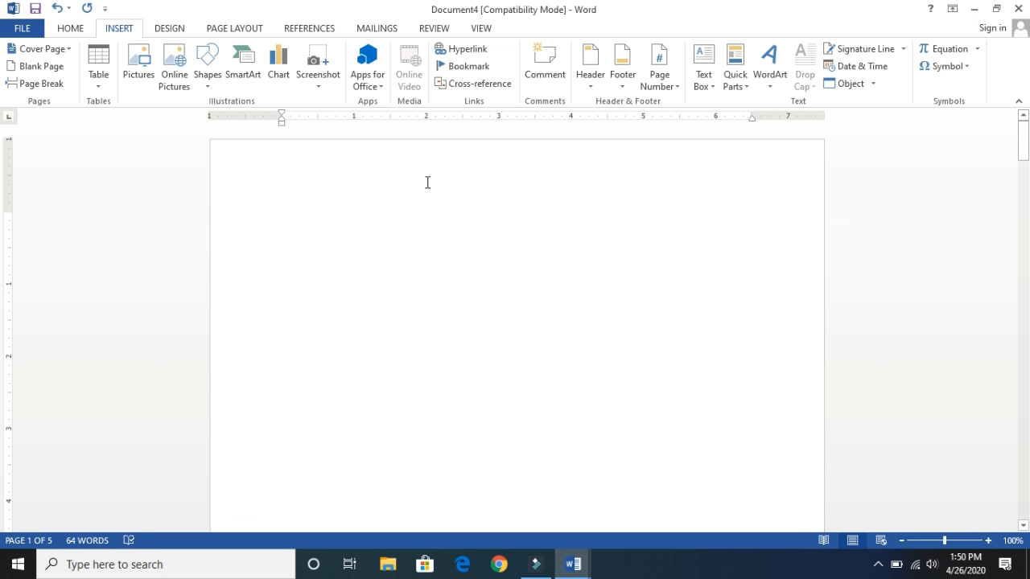
- Generate sample paragraphs on the first page with =rand()
text(=rand)
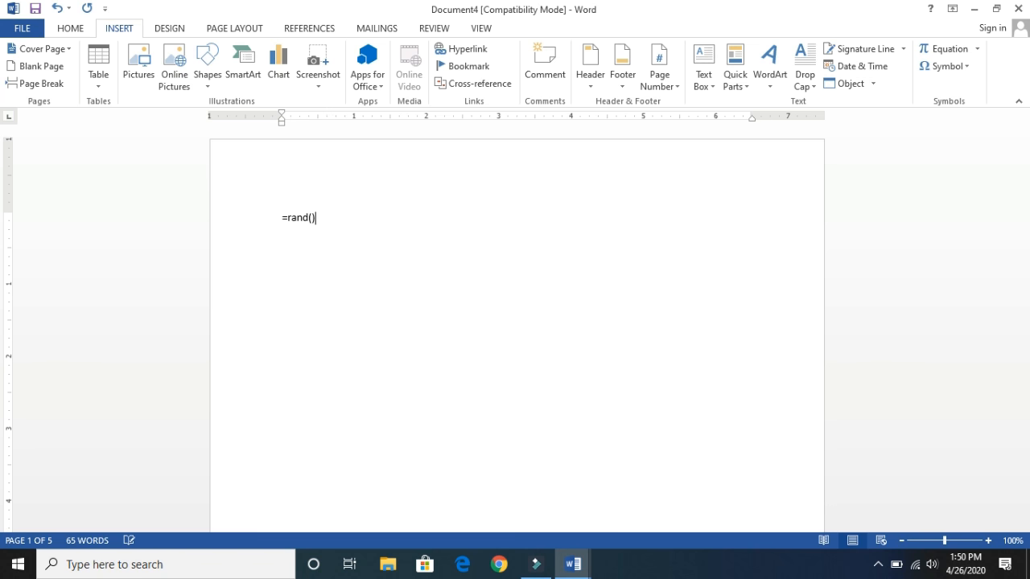
text(())
key(Return)
- Insert a page break after the first sample paragraph, ending "best fits your document."
click(488, 254)
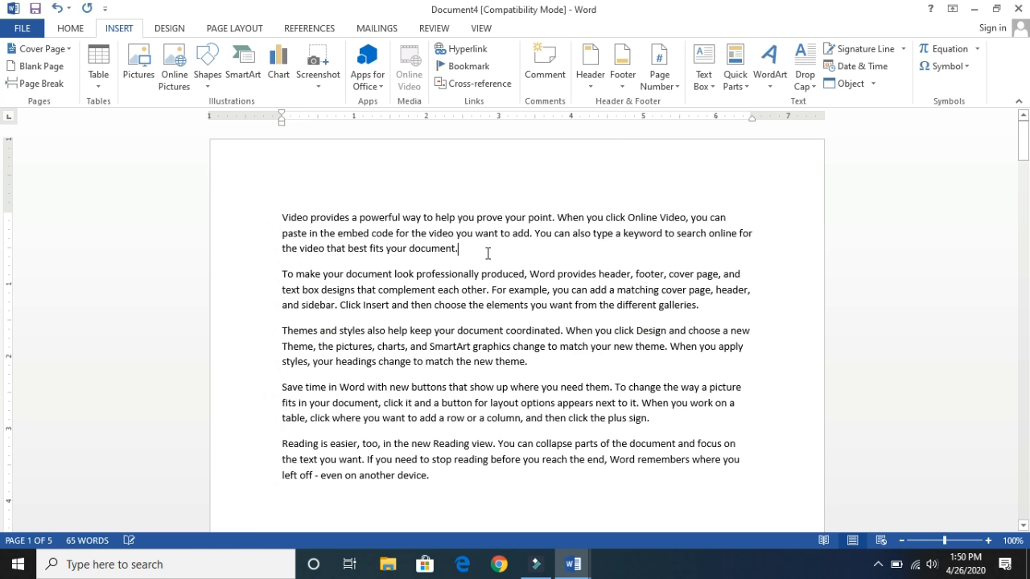
triple_click(488, 254)
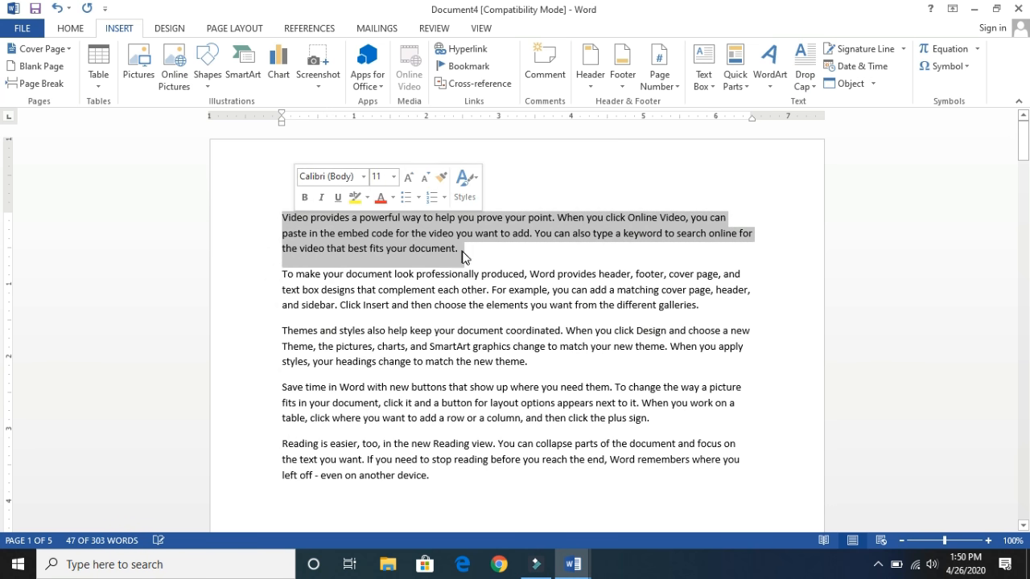
click(464, 257)
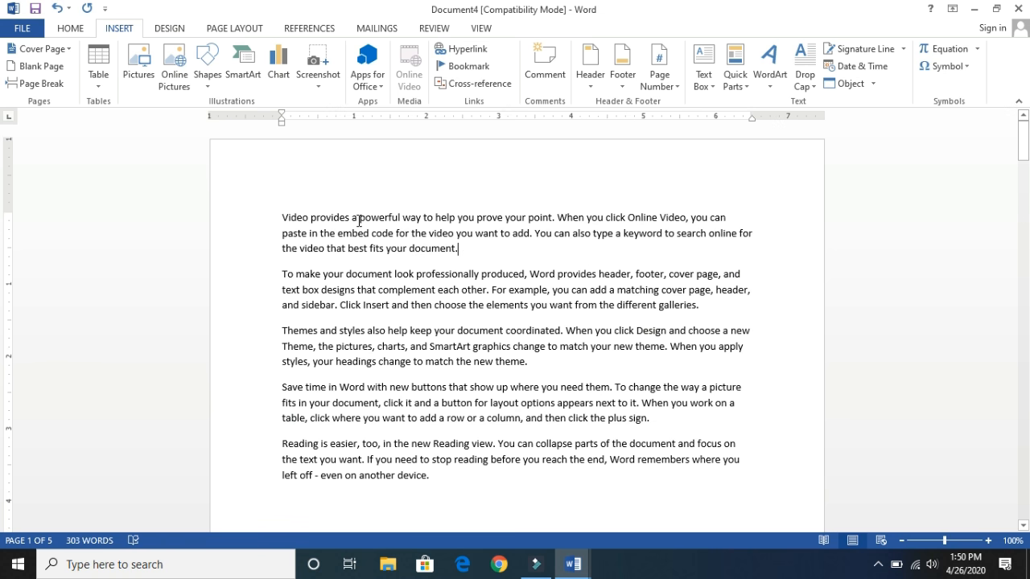
click(44, 84)
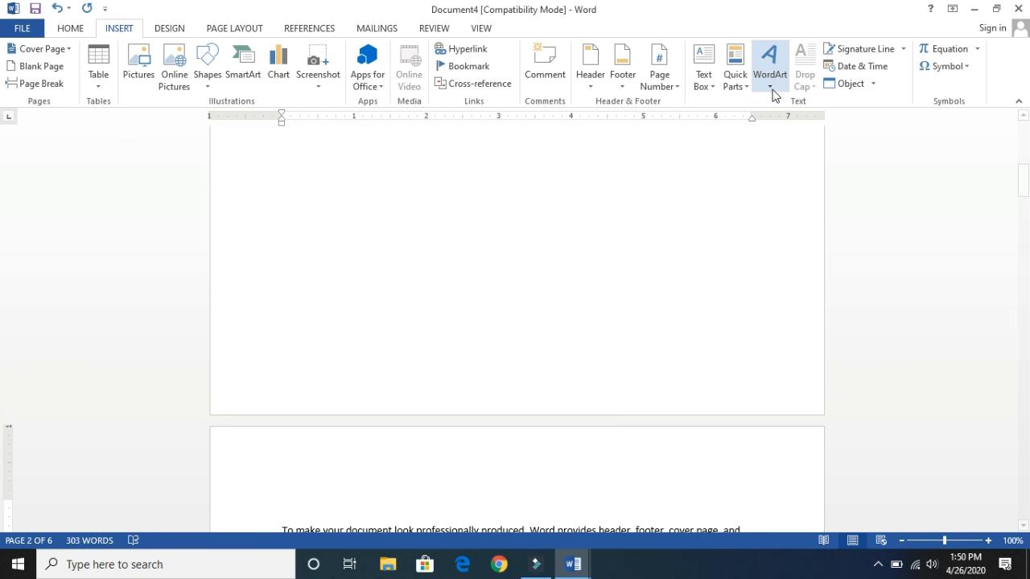
drag(1023, 194, 1018, 127)
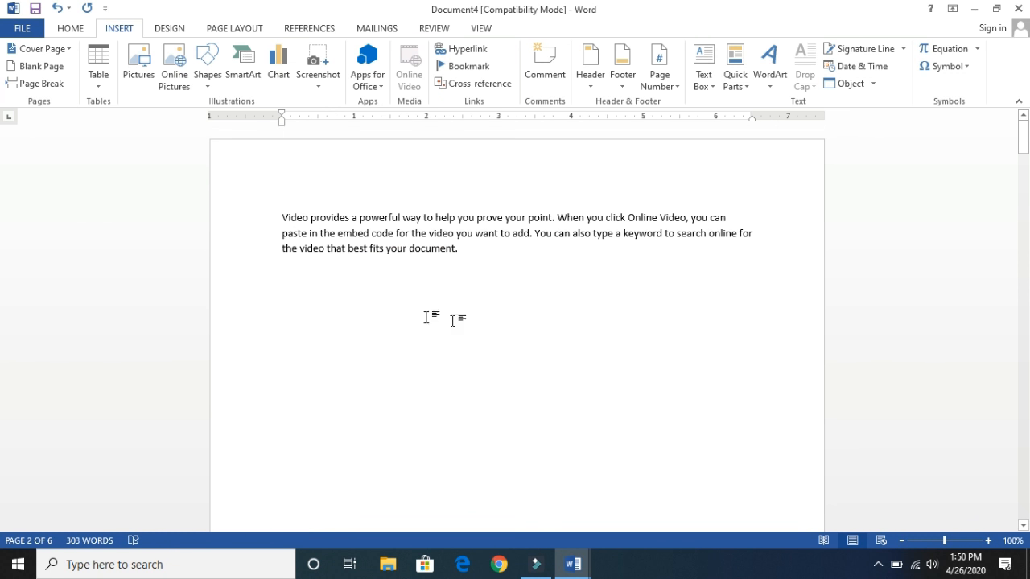
click(472, 251)
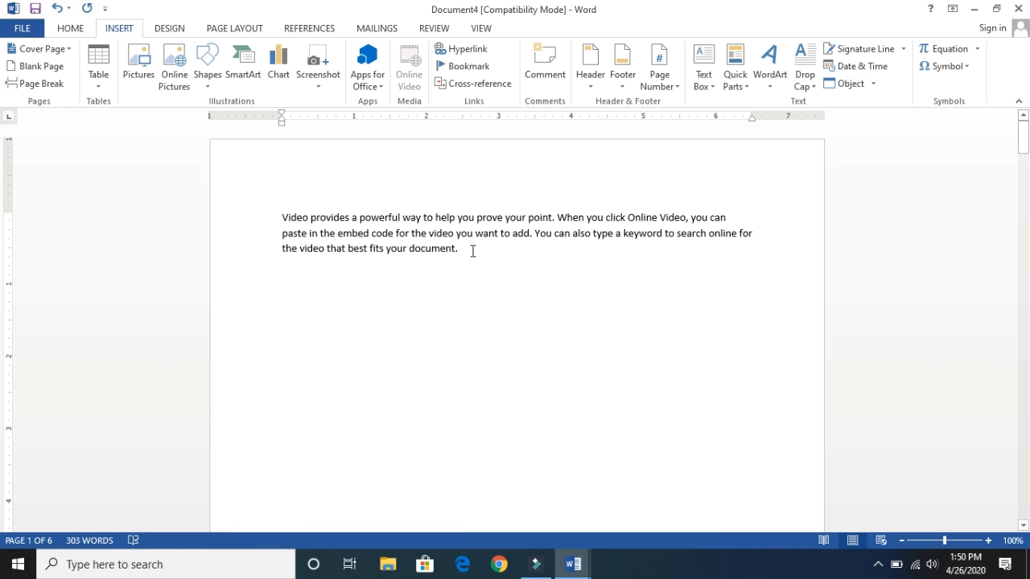
click(181, 94)
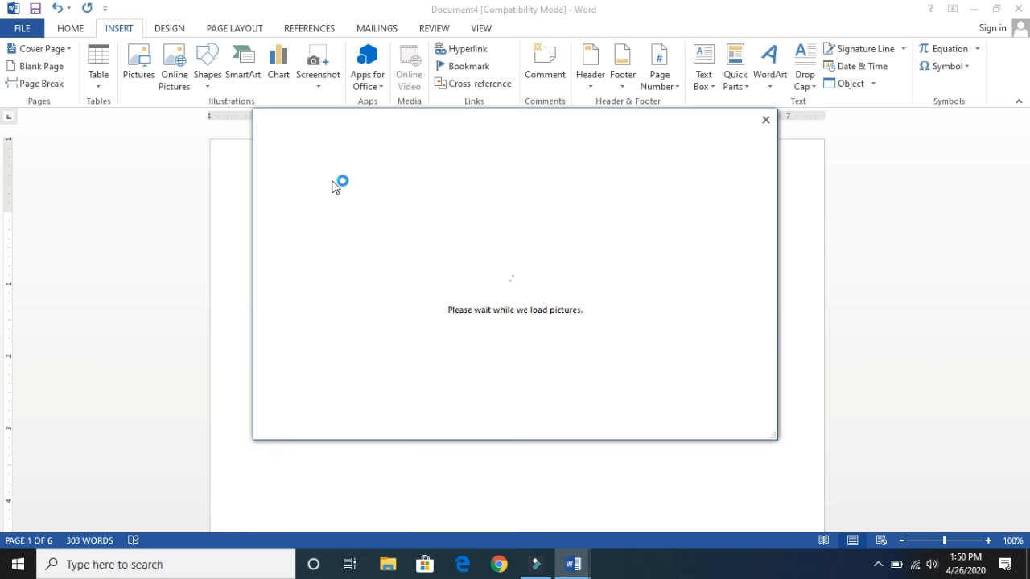
click(767, 119)
drag(1027, 141, 1028, 208)
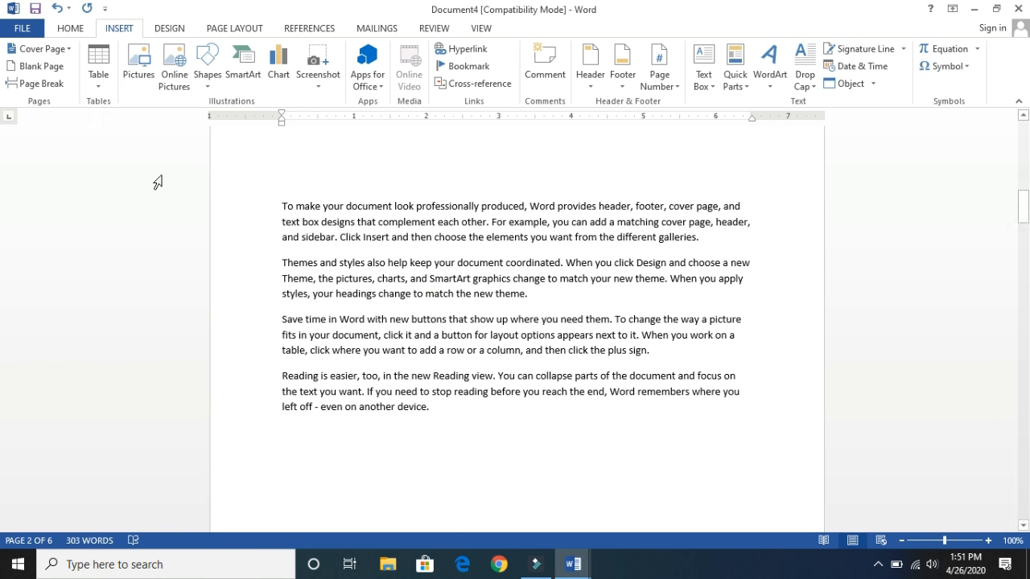
drag(1023, 208, 1017, 132)
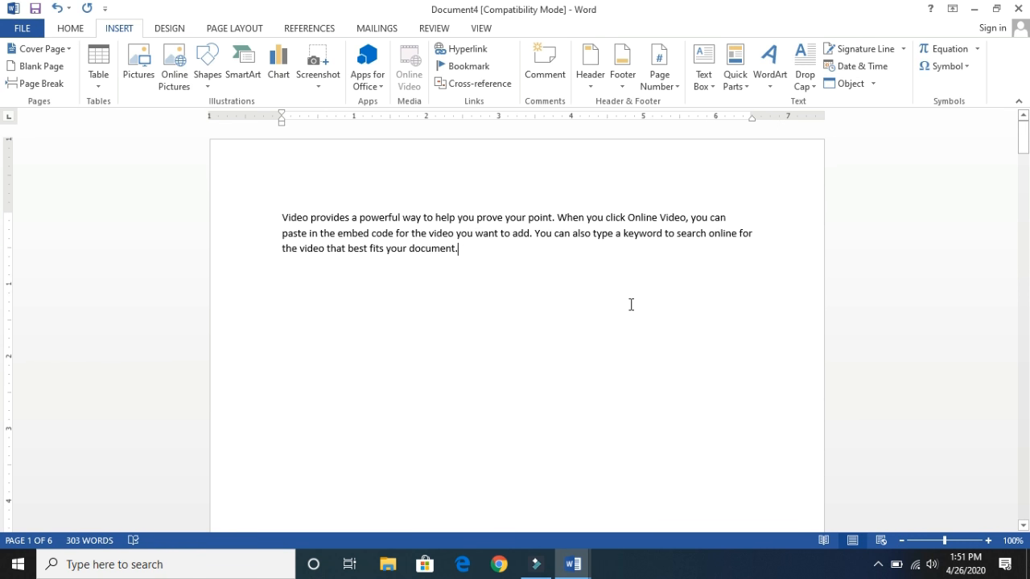
- Insert a table with 10 columns and 7 rows below the first paragraph
click(295, 274)
click(99, 84)
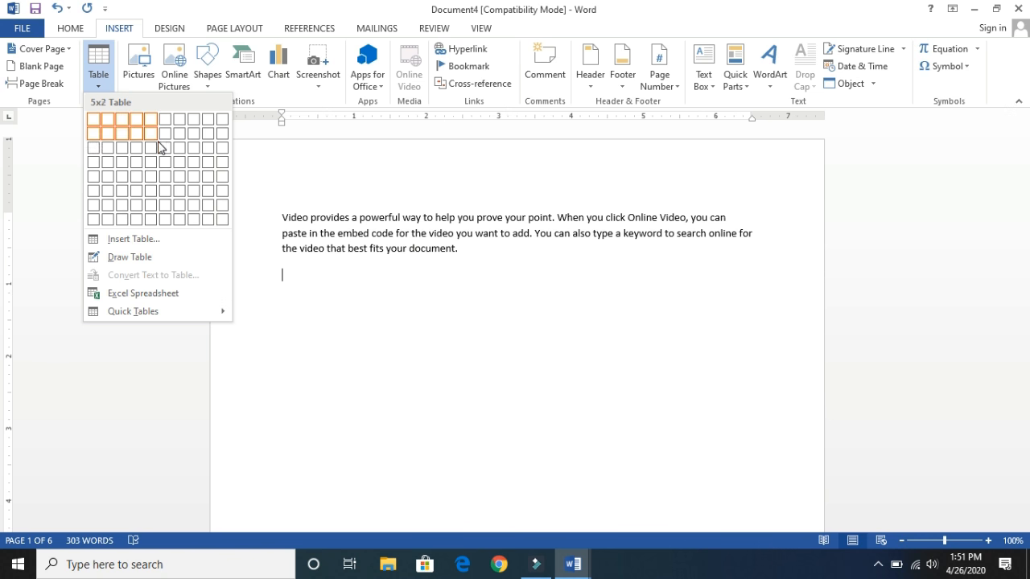
click(227, 214)
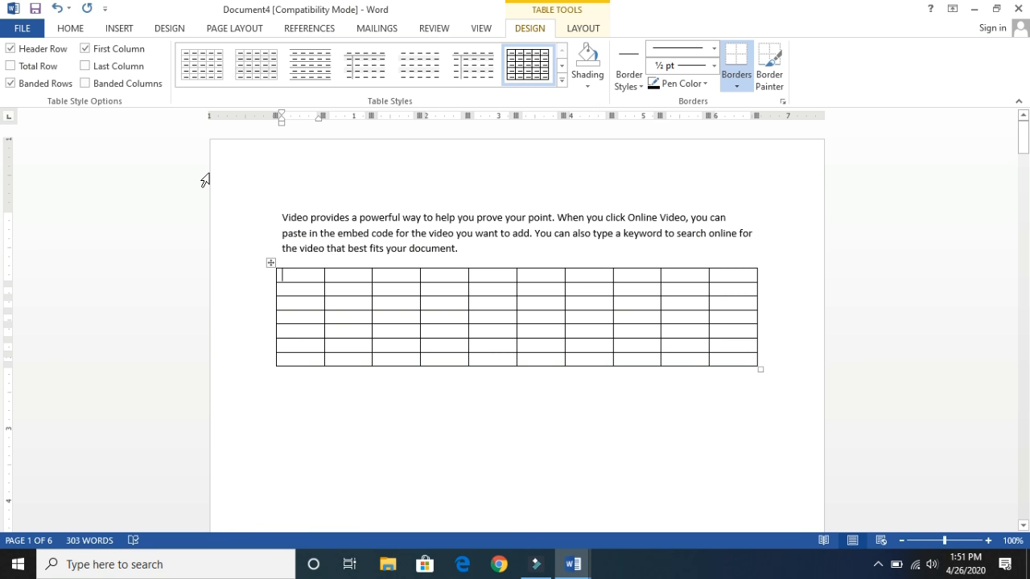
- Select the whole 10x7 table and cut it from the document
click(270, 262)
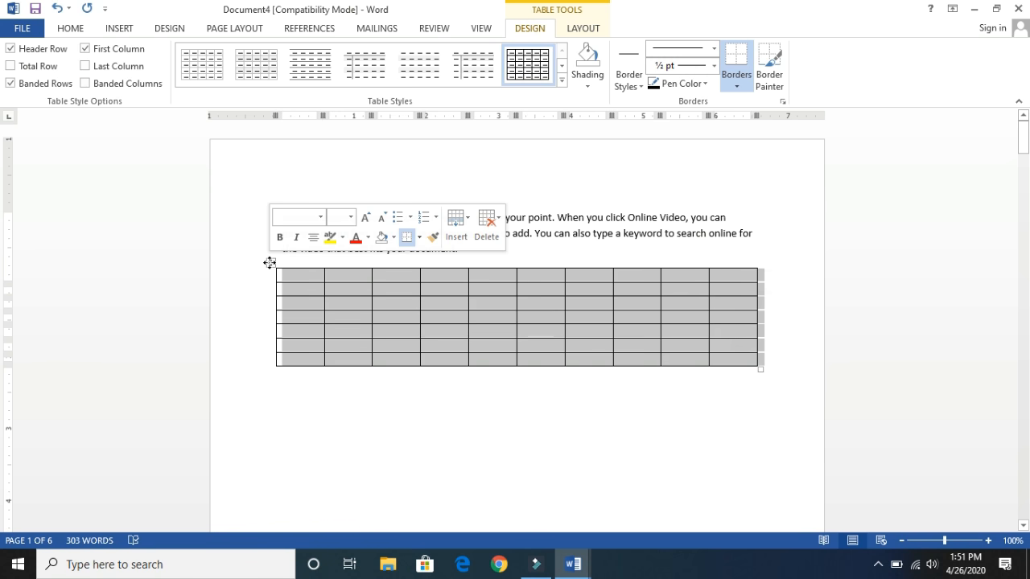
click(270, 262)
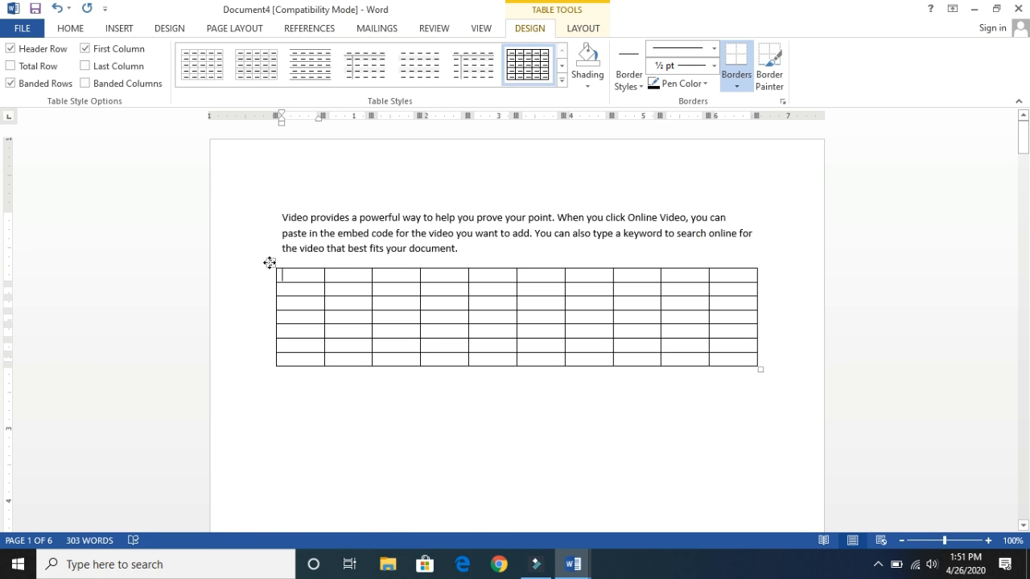
click(270, 262)
right_click(270, 263)
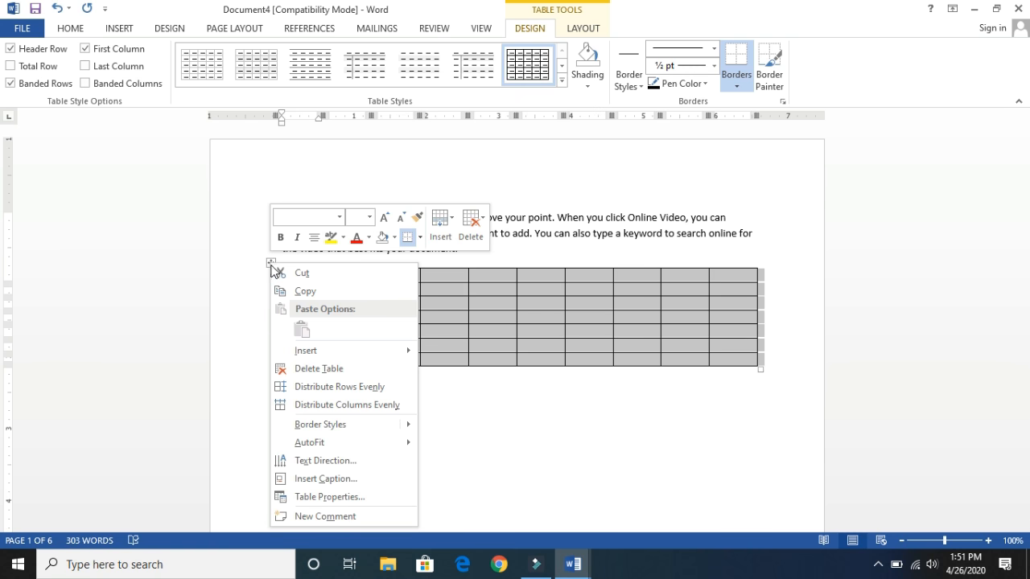
click(289, 274)
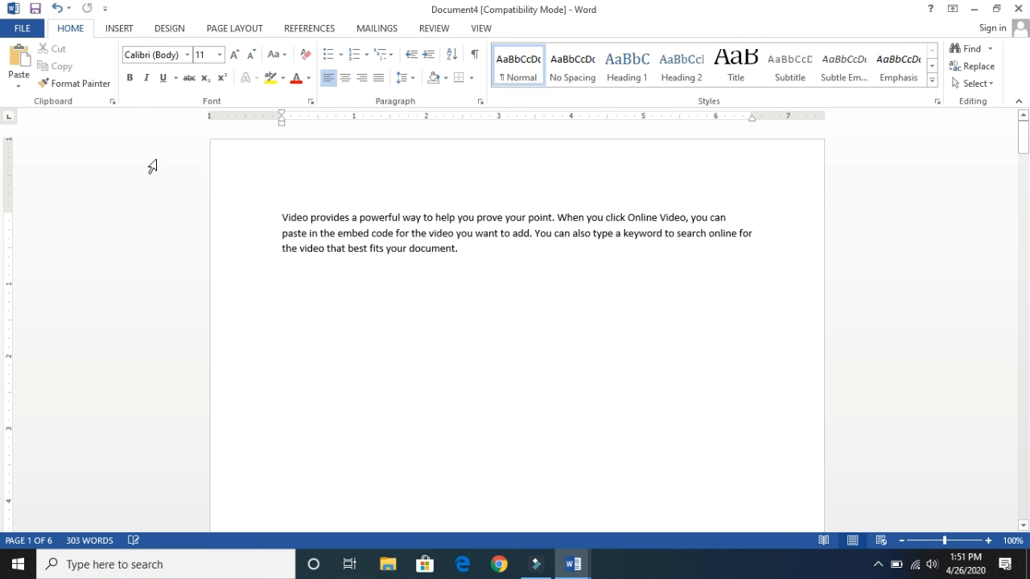
- Insert a table with 3 columns and 2 rows below the first paragraph using the Insert Table dialog
click(113, 33)
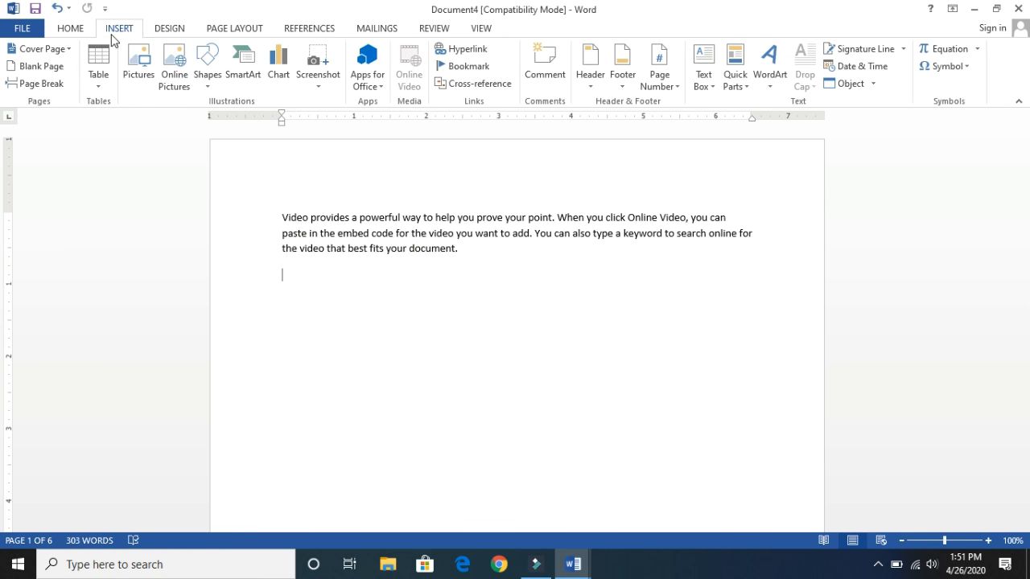
click(100, 87)
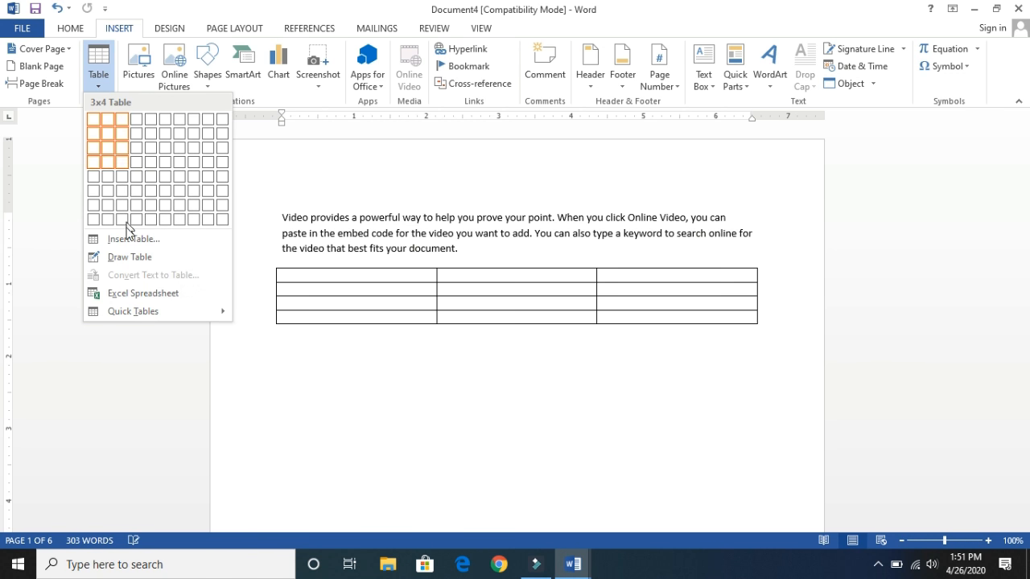
click(127, 239)
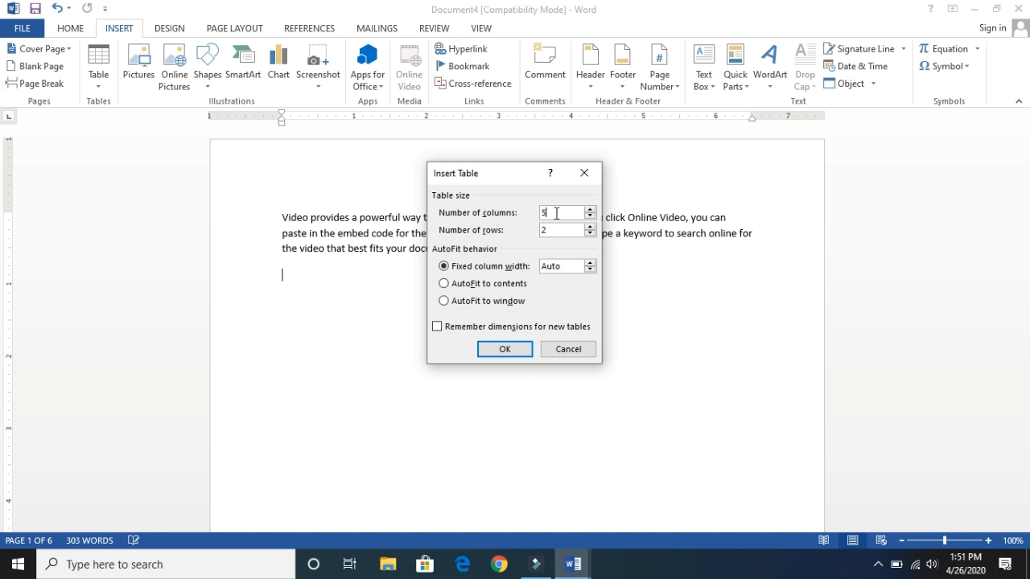
drag(556, 213, 532, 216)
text(3)
click(507, 349)
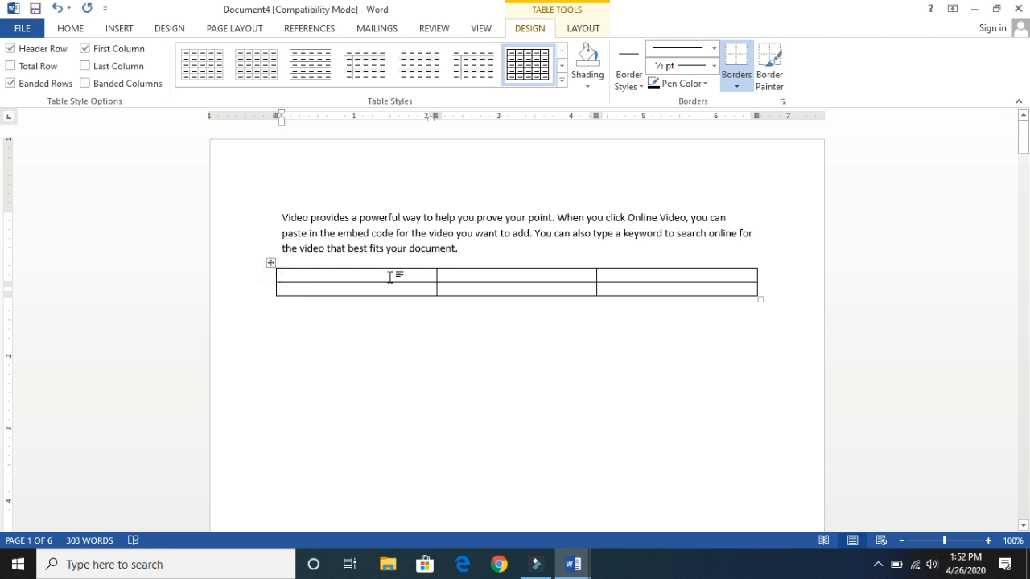
- Fill the table's first row with the headings S.No, Student Name and Marks
text(S.N)
text(Stu)
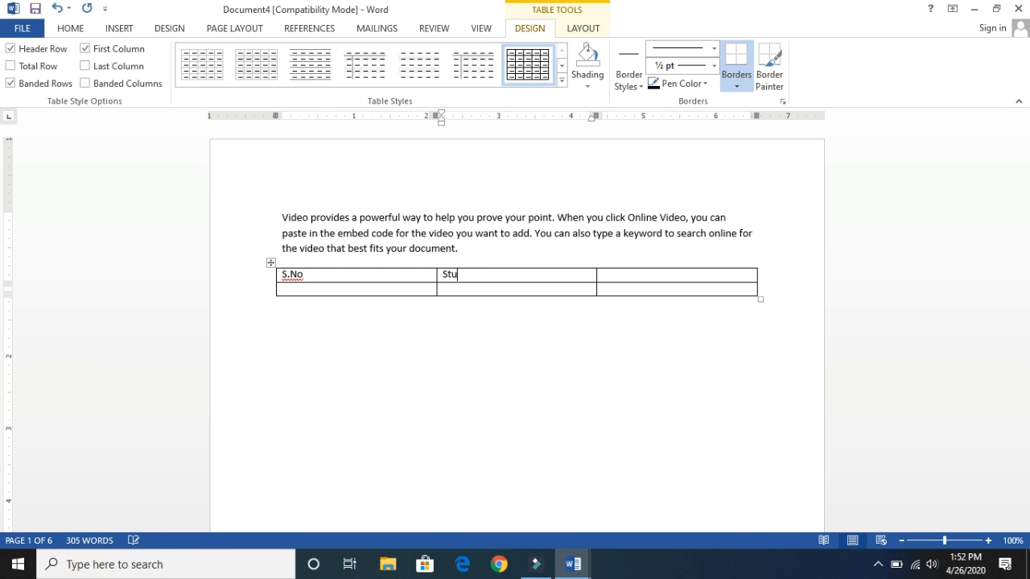
text(dent Name)
click(605, 278)
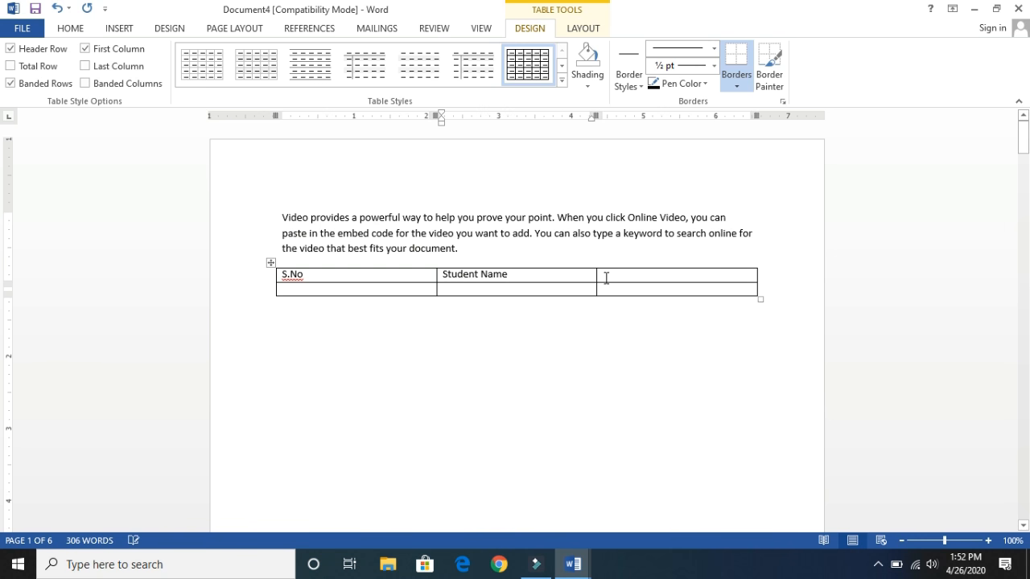
text(Marks)
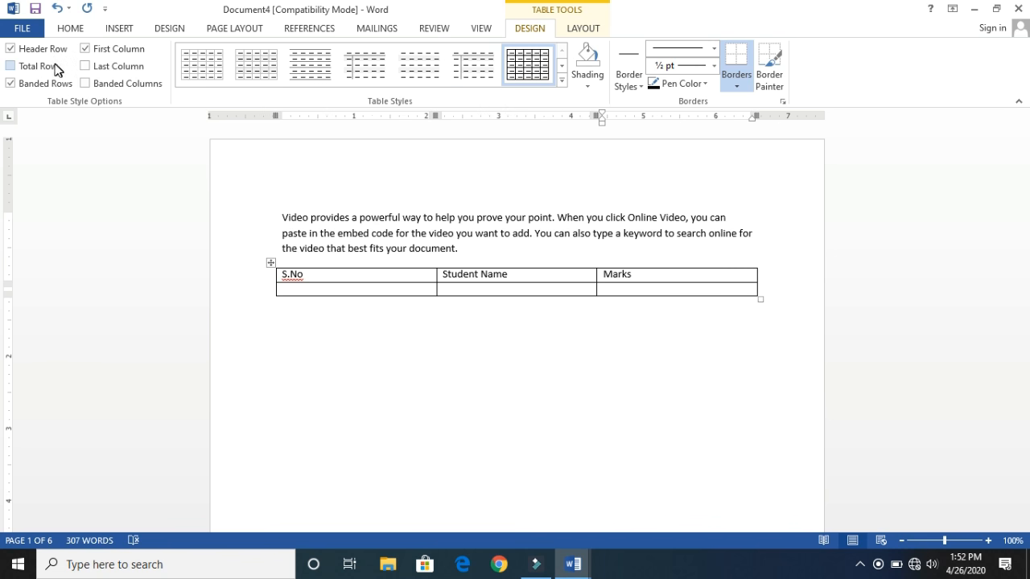
- Turn on Banded Columns for the table, and try the Total Row and Last Column options, leaving both off
click(11, 68)
click(12, 68)
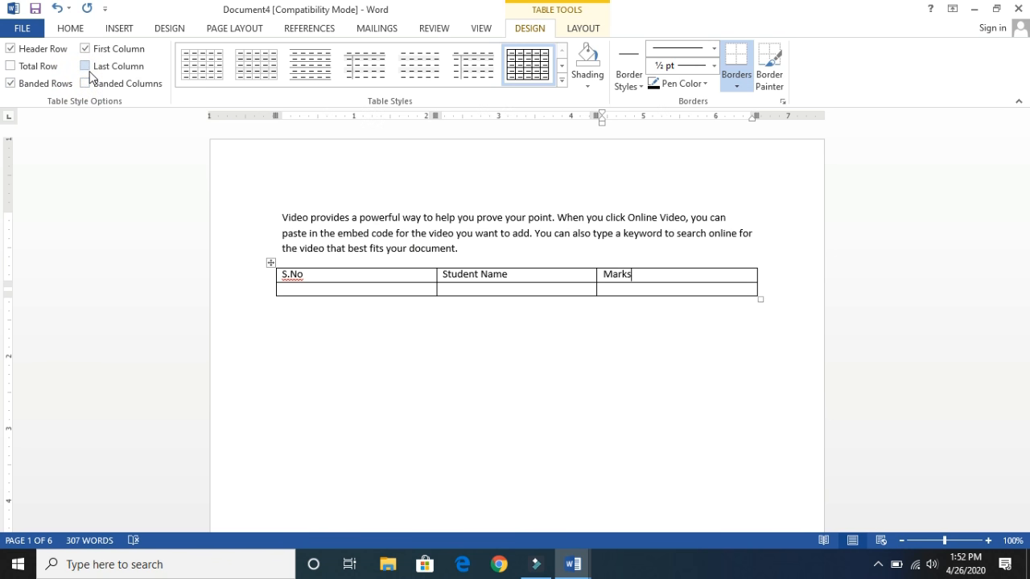
click(86, 84)
click(87, 66)
click(86, 66)
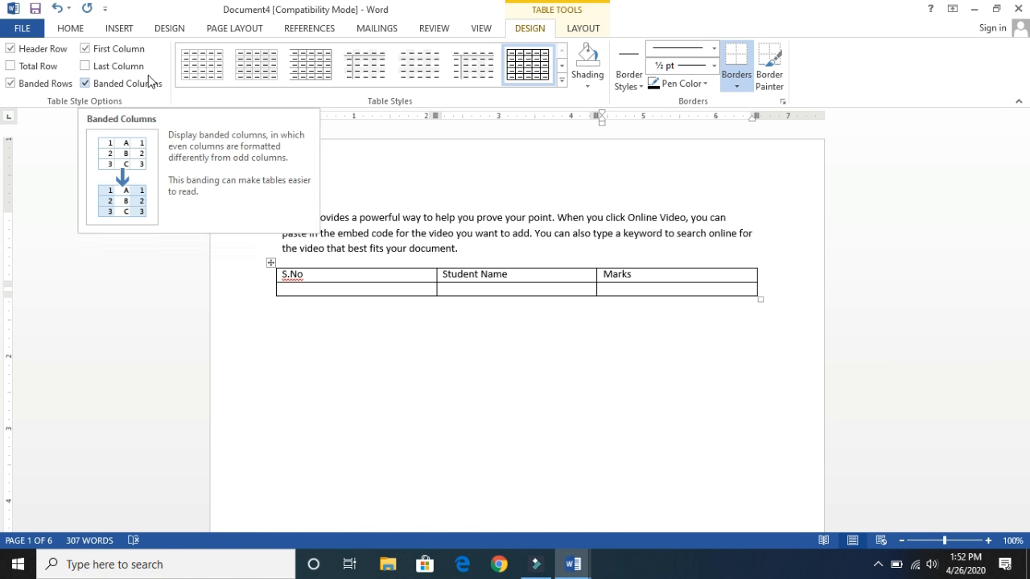
- Apply the light blue banded Grid Tables style and add rows until the table has 16 rows
click(562, 81)
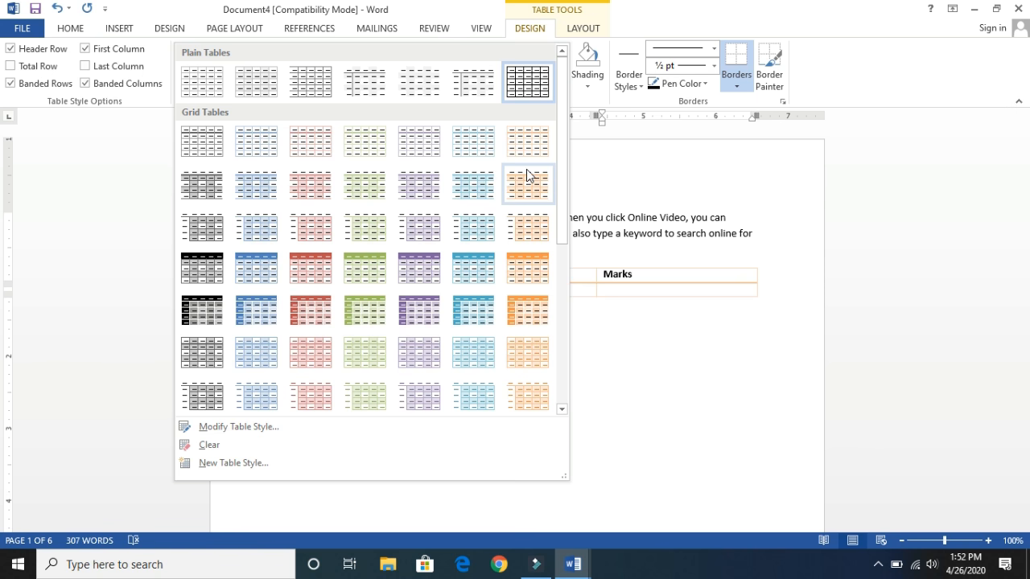
click(474, 185)
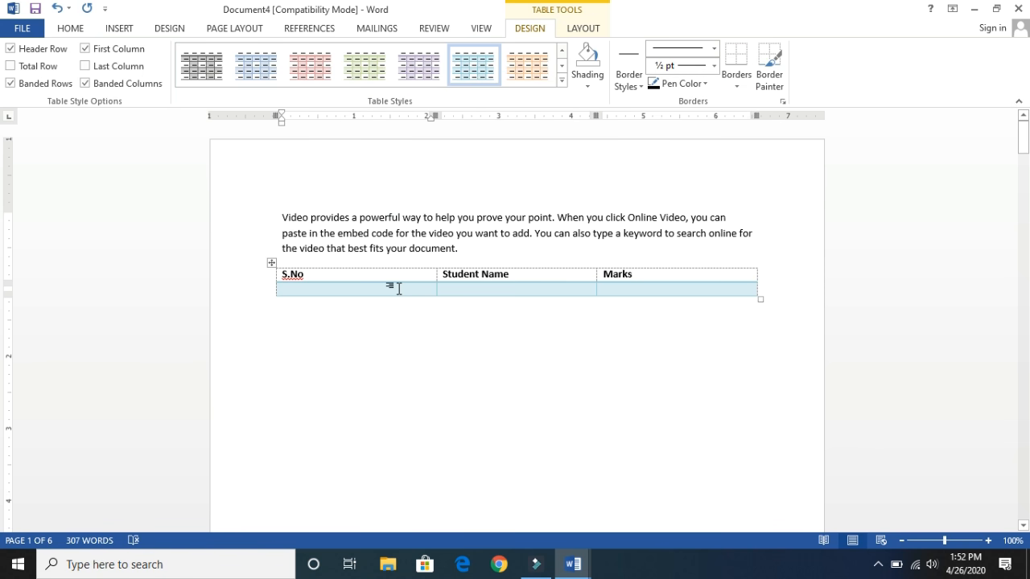
key(Tab)
key(Tab)
key(Tab)
key(Tab)
key(Tab)
key(Tab)
key(Tab)
key(Tab)
key(Tab)
key(Tab)
key(Tab)
key(Tab)
key(Tab)
key(Tab)
key(Tab)
key(Tab)
key(Tab)
key(Tab)
key(Tab)
key(Tab)
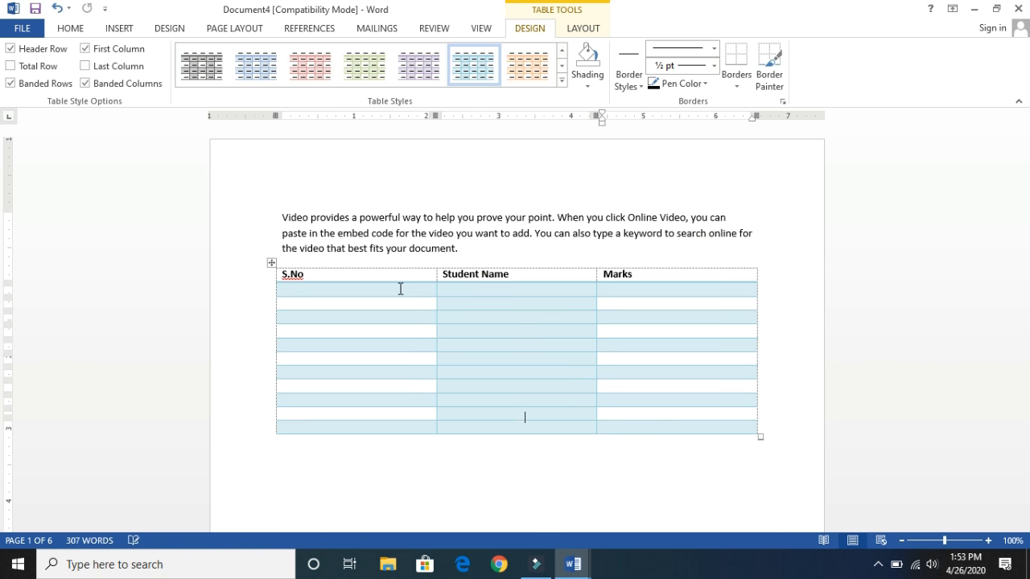
key(Tab)
key(Tab)
key(Tab)
key(Tab)
key(Tab)
key(Tab)
key(Tab)
key(Tab)
key(Tab)
key(Tab)
key(Tab)
key(Tab)
key(Tab)
key(Tab)
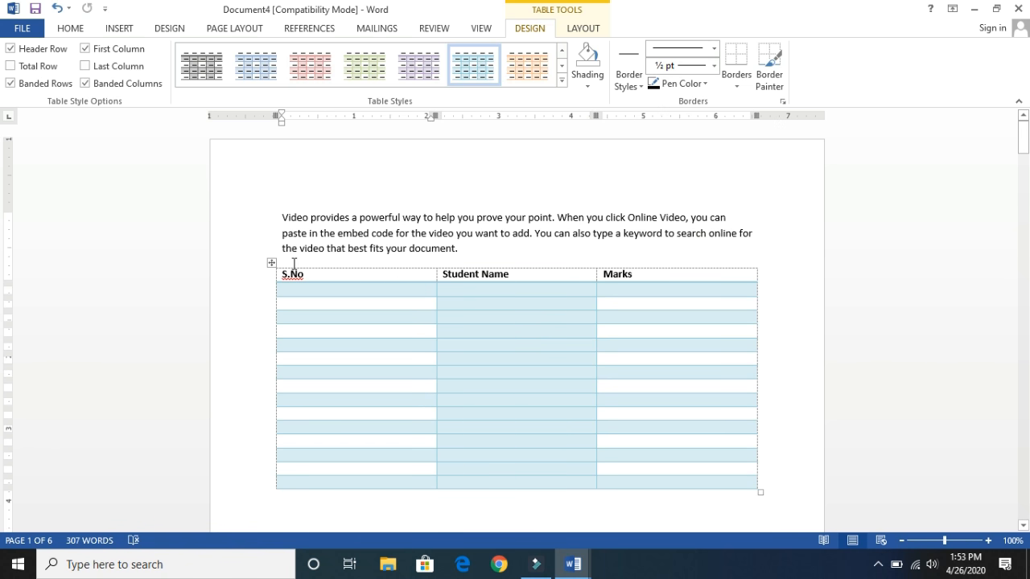
- Select the whole table, try a plain italic style and an orange grid style, and apply the style with a solid green header and green borders
click(269, 266)
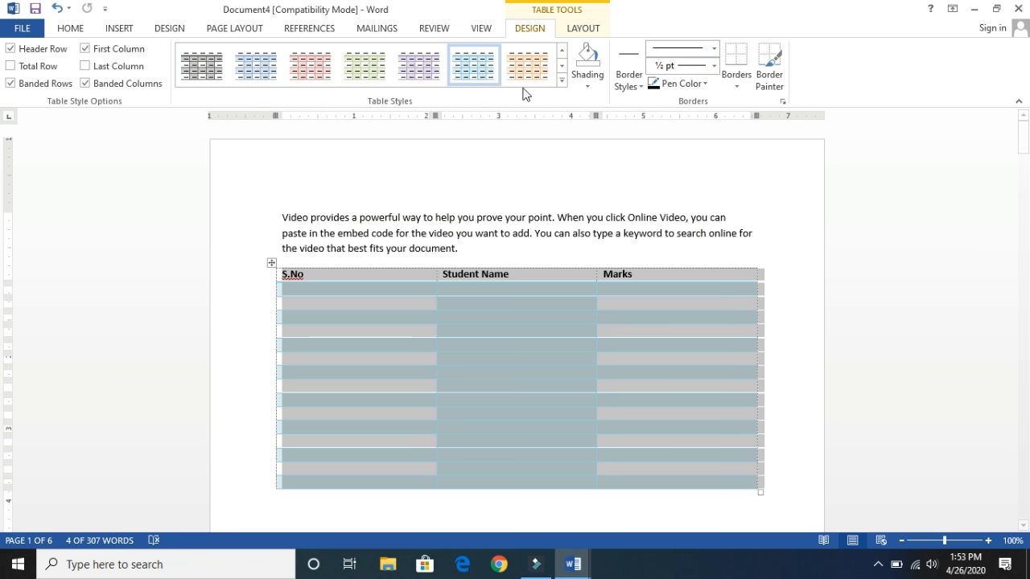
click(560, 84)
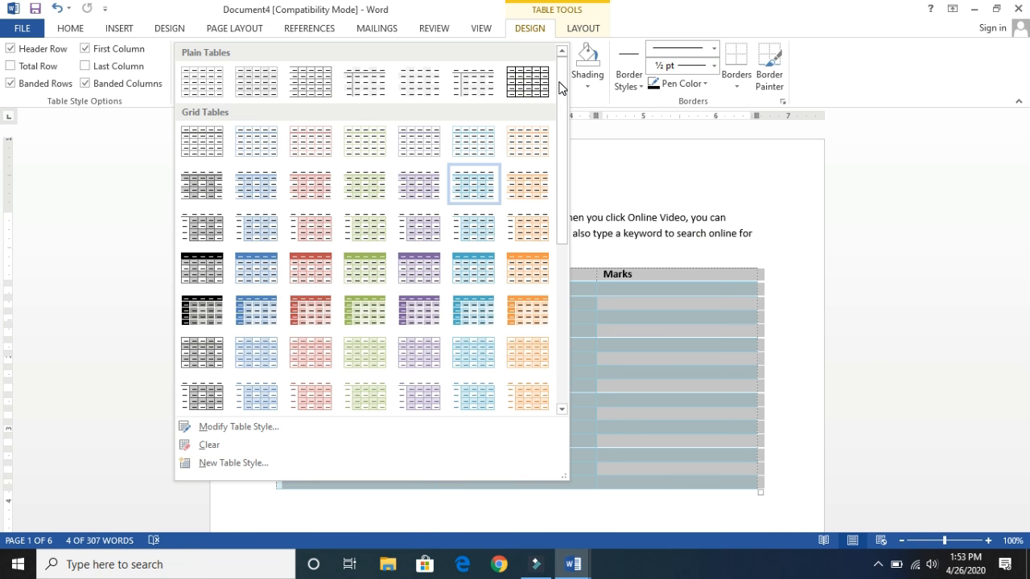
click(497, 90)
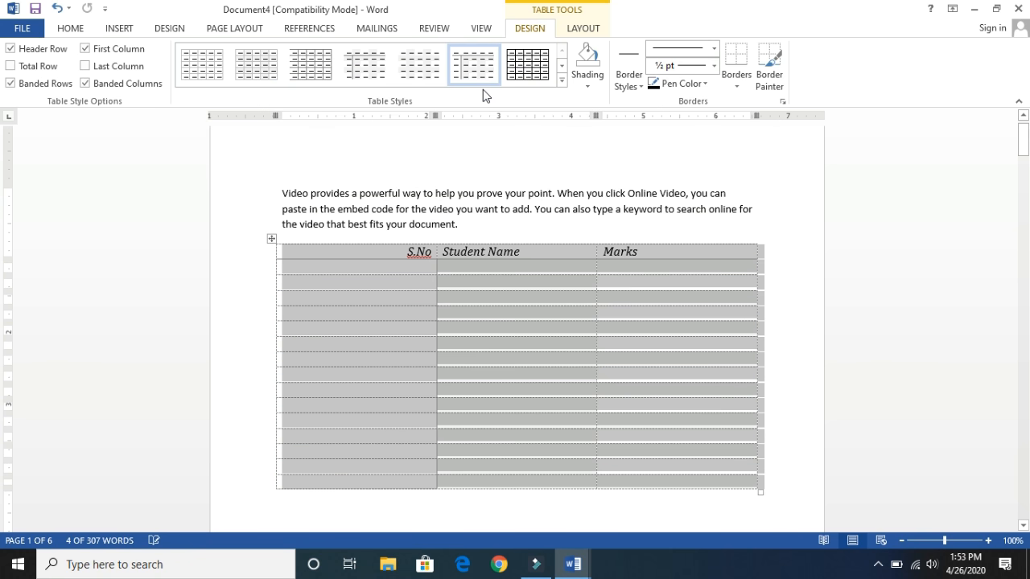
click(560, 81)
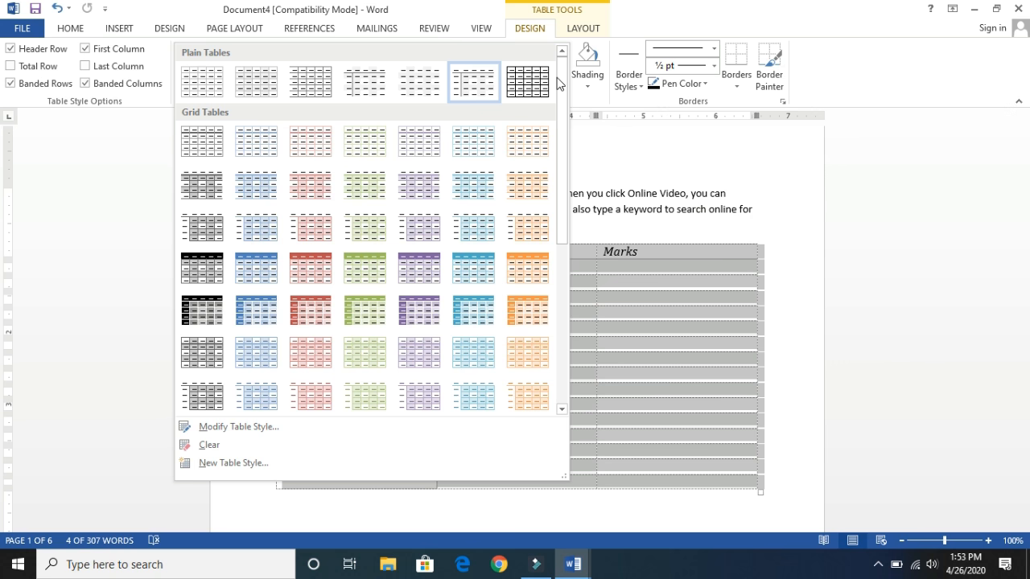
click(528, 264)
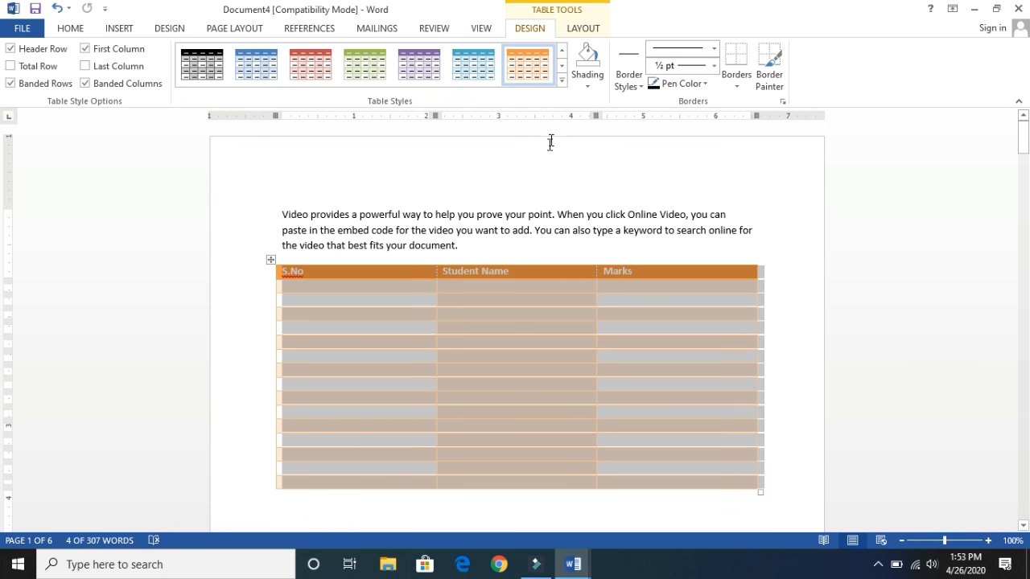
click(561, 80)
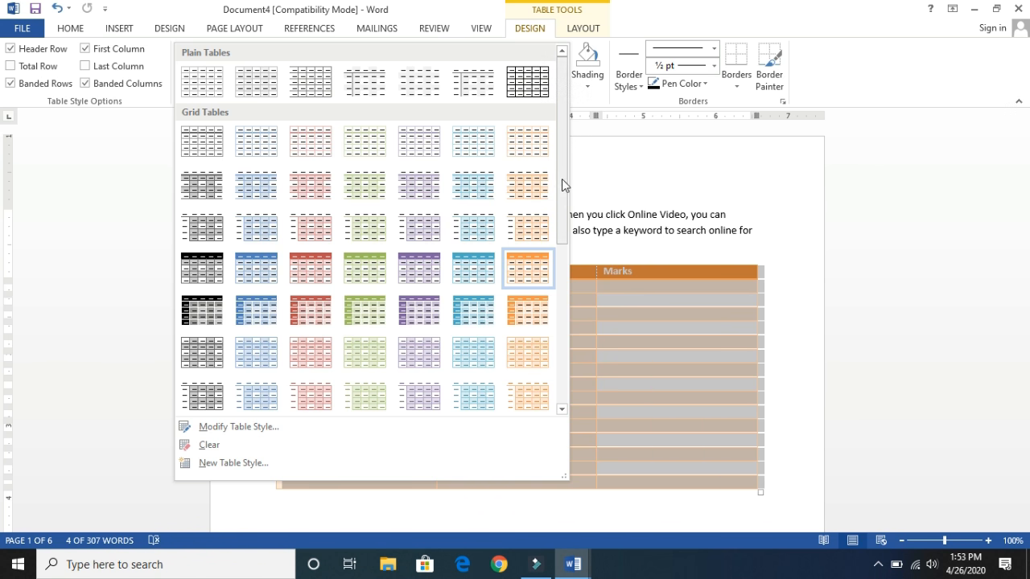
drag(562, 185, 561, 294)
click(359, 310)
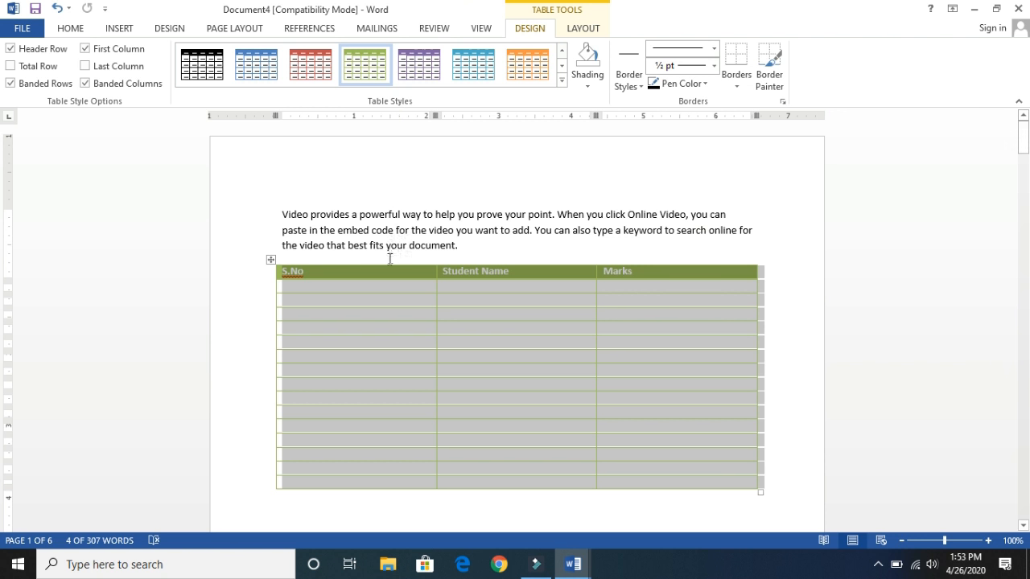
- Shade all cells of the selected table with the light green theme color
click(583, 87)
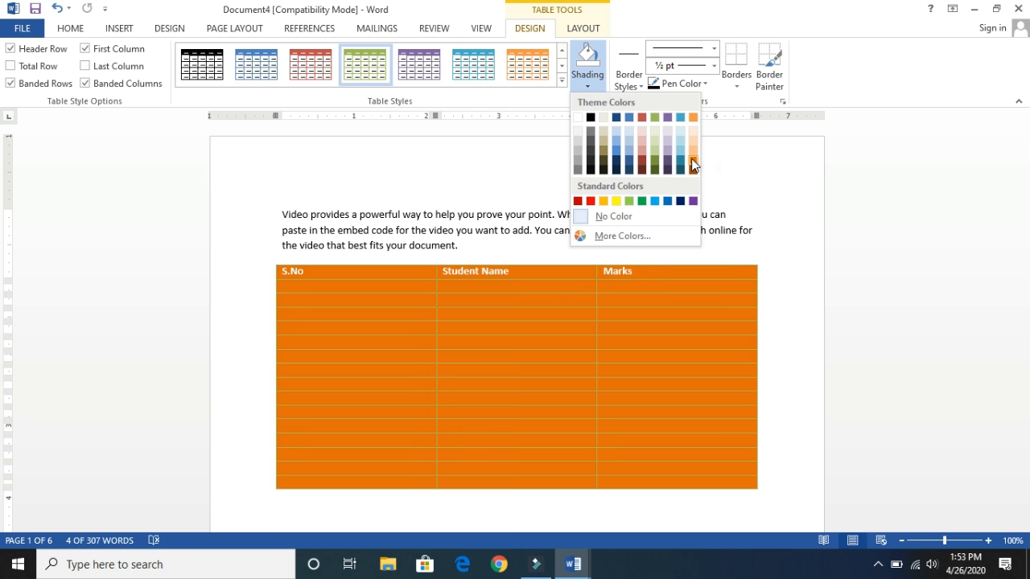
click(655, 141)
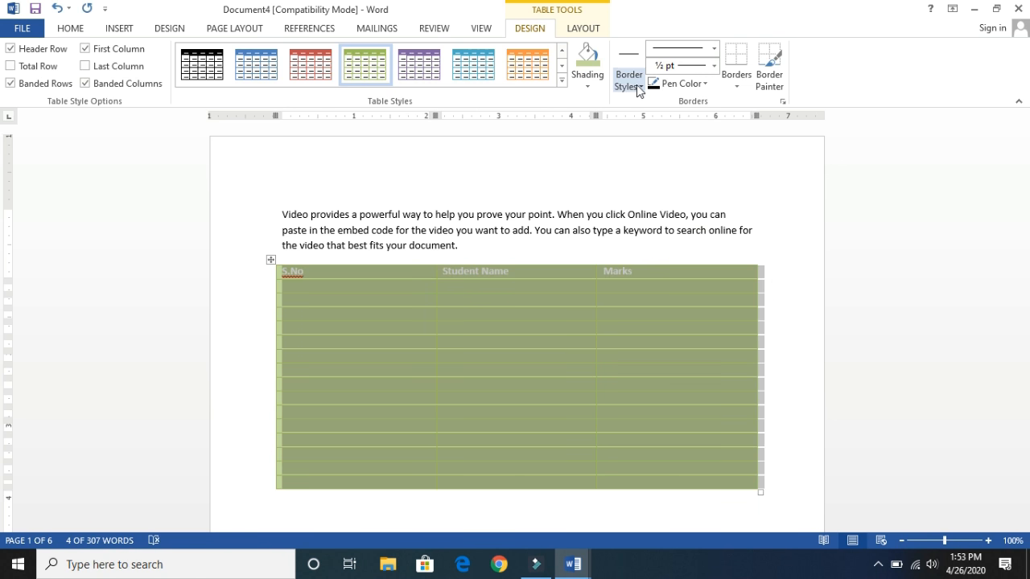
- Pick up the table's green border formatting with the Border Sampler
click(638, 87)
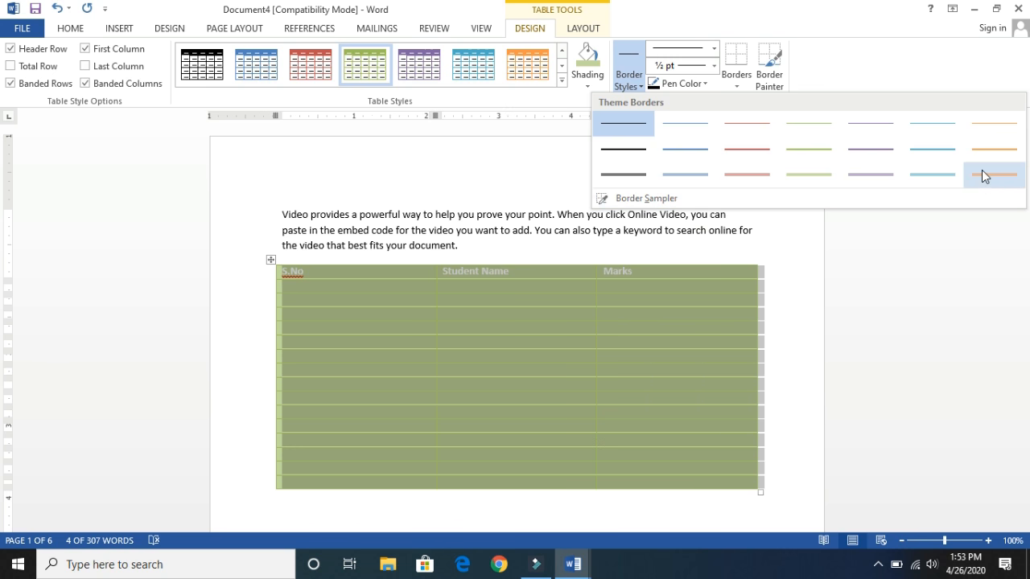
click(611, 197)
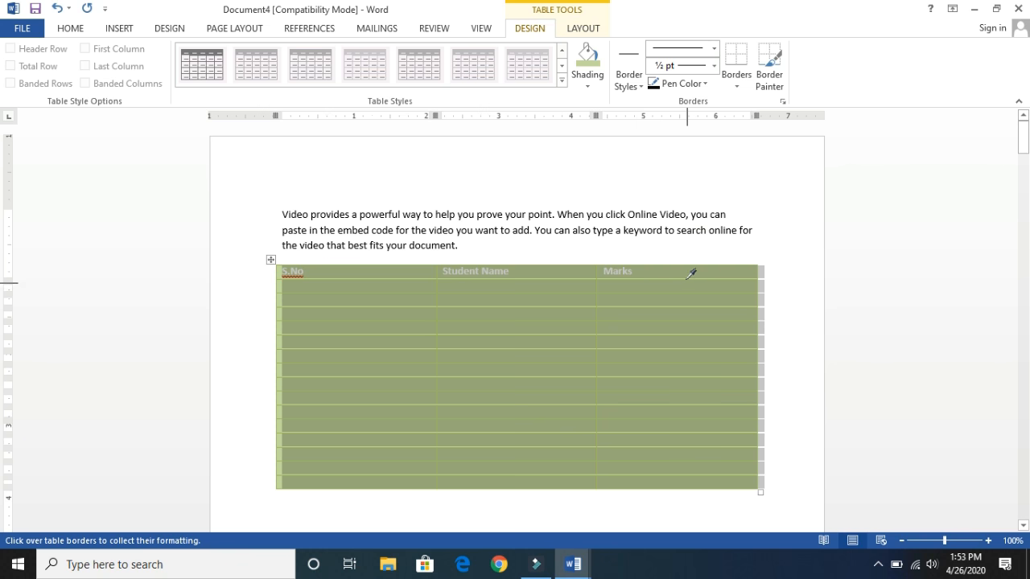
click(692, 465)
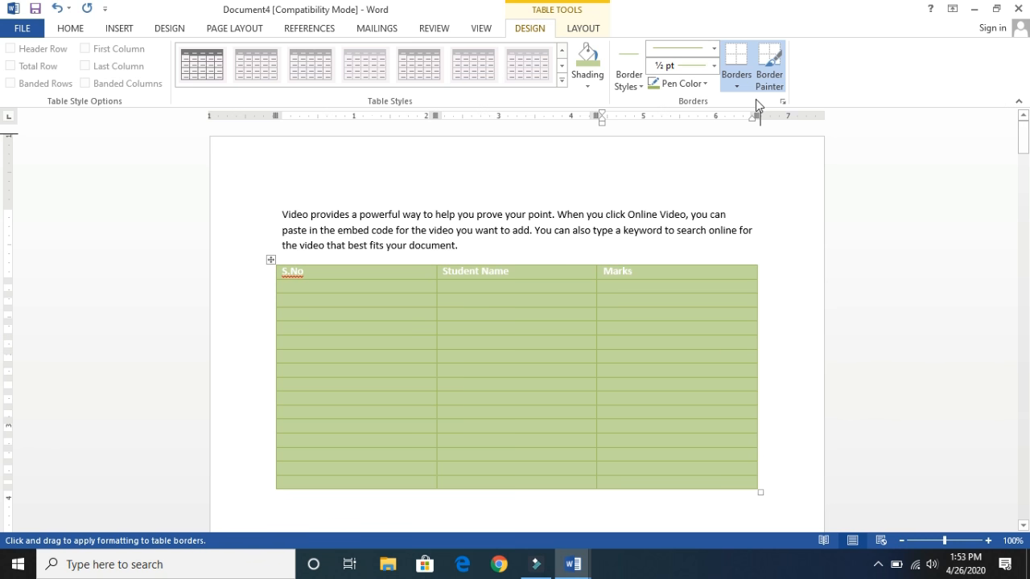
- Choose the dark gray double-line theme border and paint it along the top of the Marks heading and parts of the table's right edge
click(642, 86)
click(639, 174)
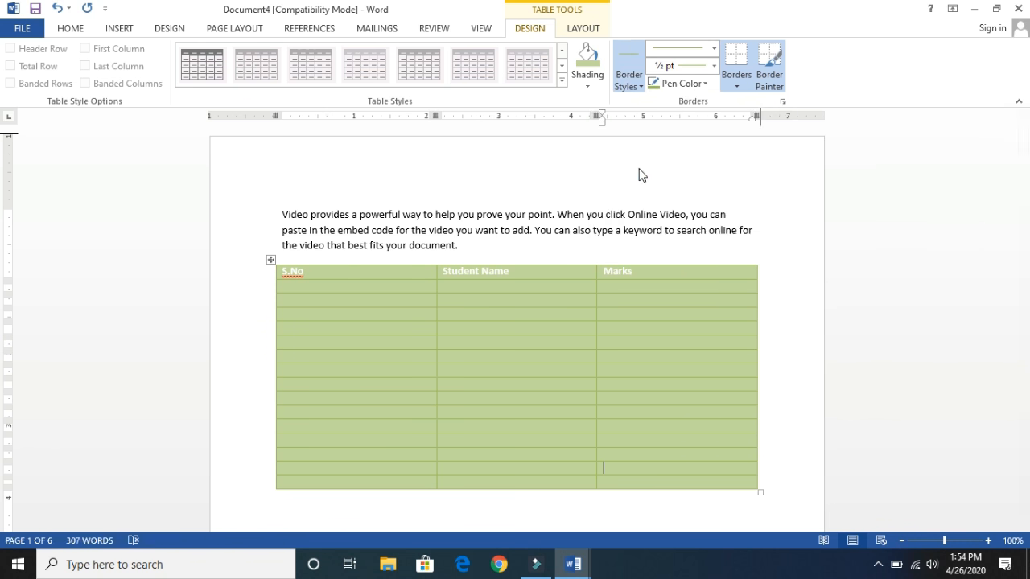
mouse_move(711, 274)
mouse_down()
mouse_move(712, 486)
mouse_move(754, 306)
mouse_move(757, 246)
mouse_up()
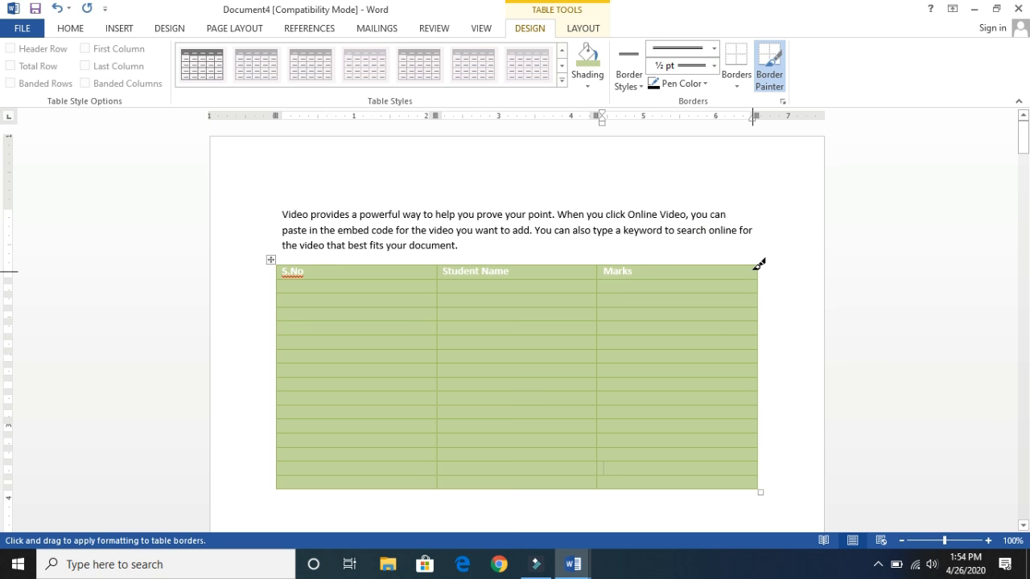
click(755, 266)
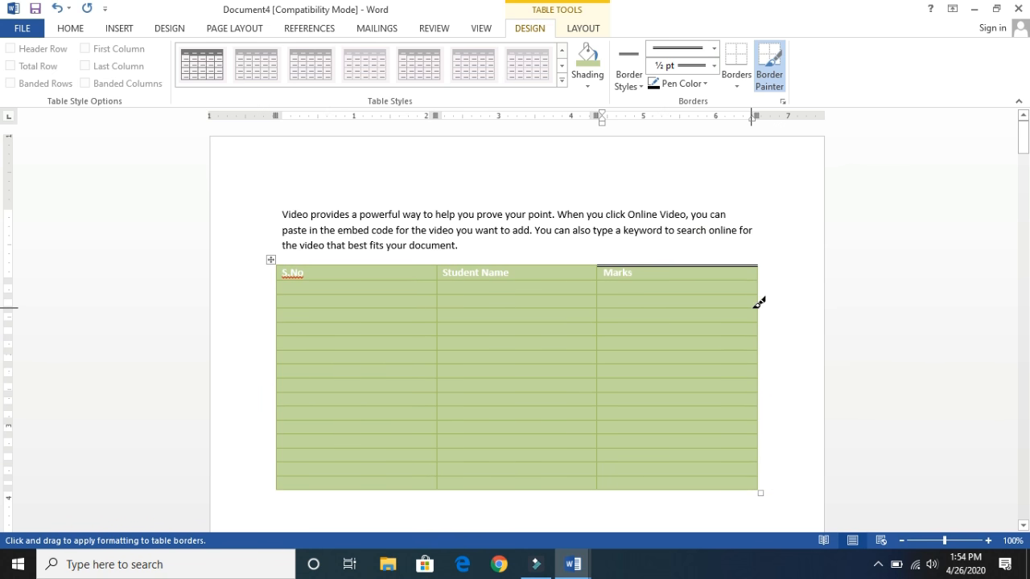
click(758, 366)
click(757, 395)
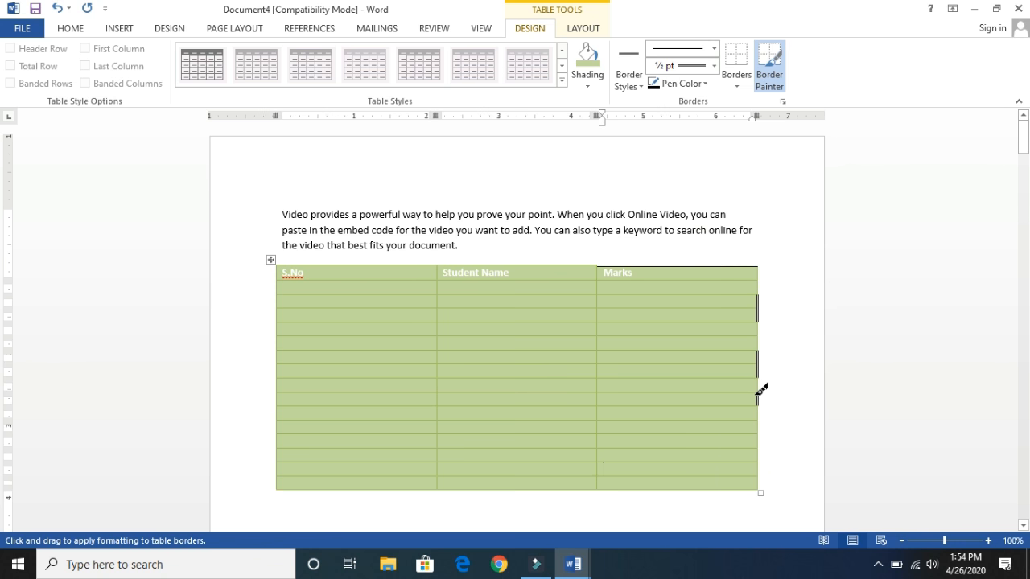
click(757, 440)
key(Escape)
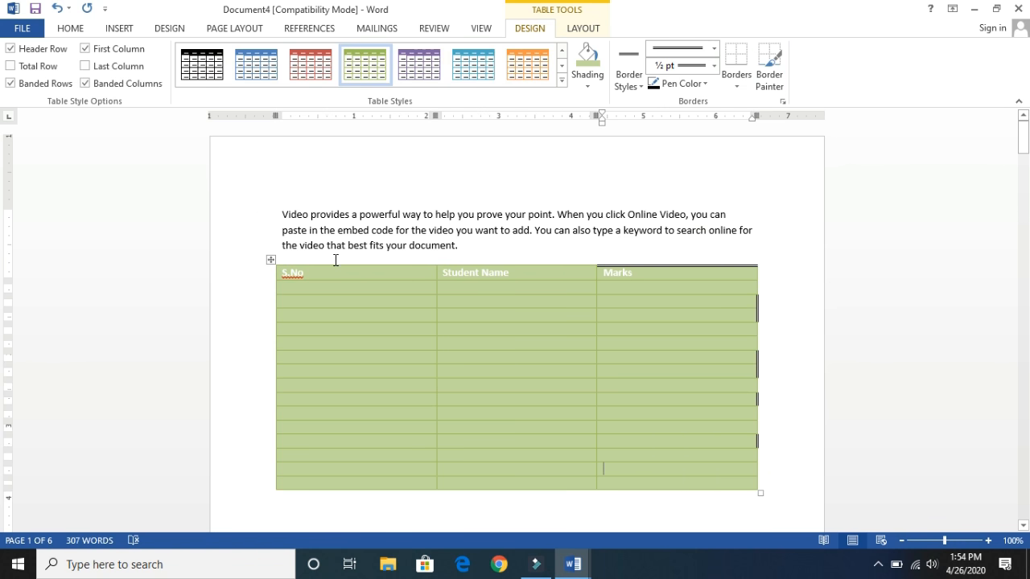
- Insert the "Learn Modern Technologies" picture from the Desktop folder into the first paragraph, after the "t" of "that"
click(329, 245)
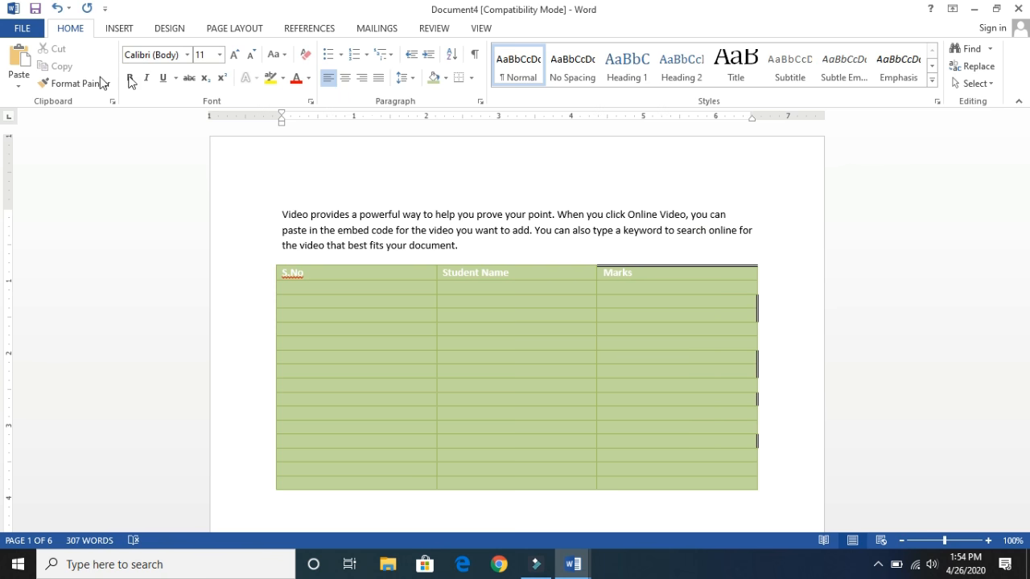
click(120, 27)
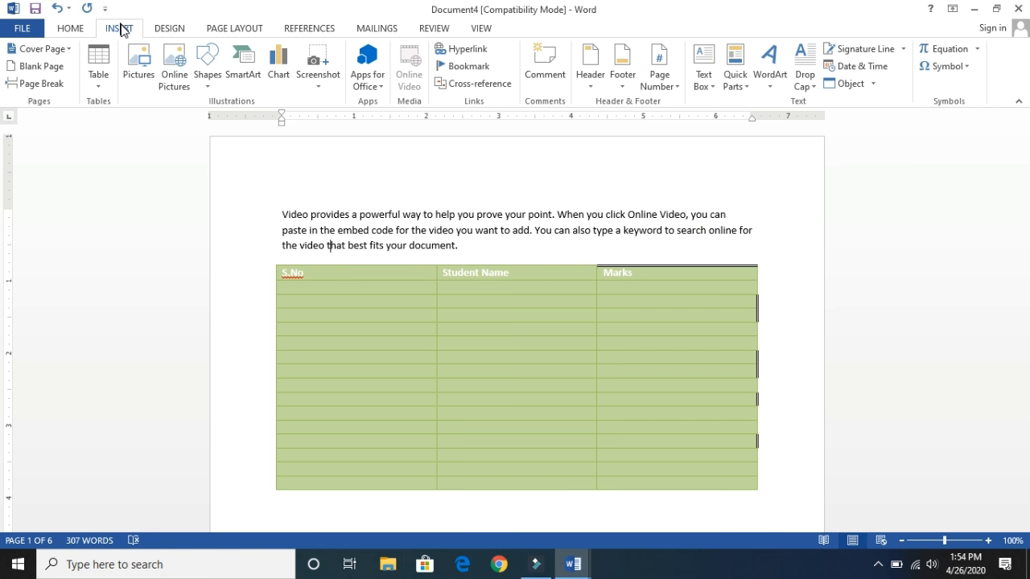
click(136, 84)
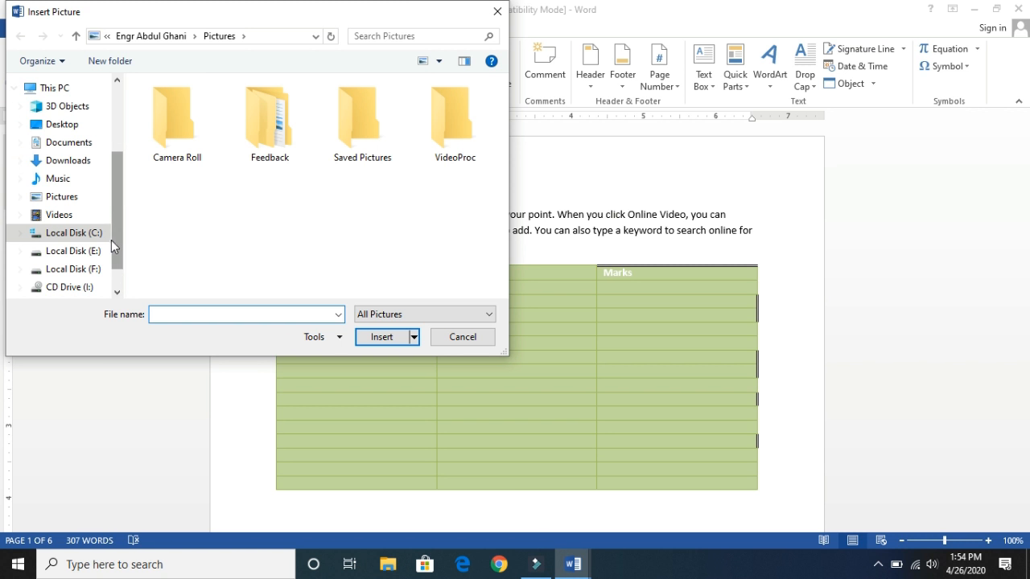
click(67, 203)
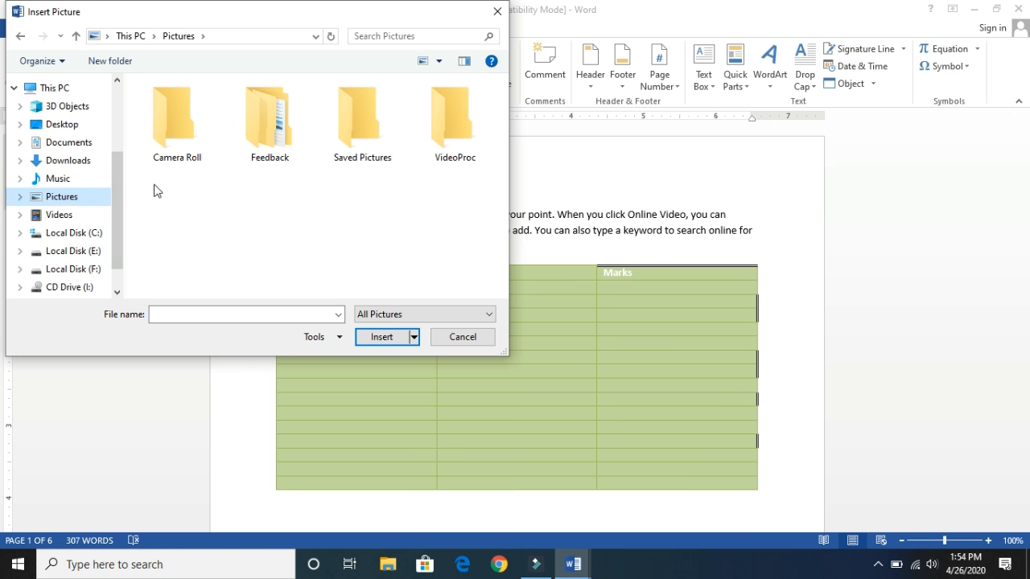
click(70, 128)
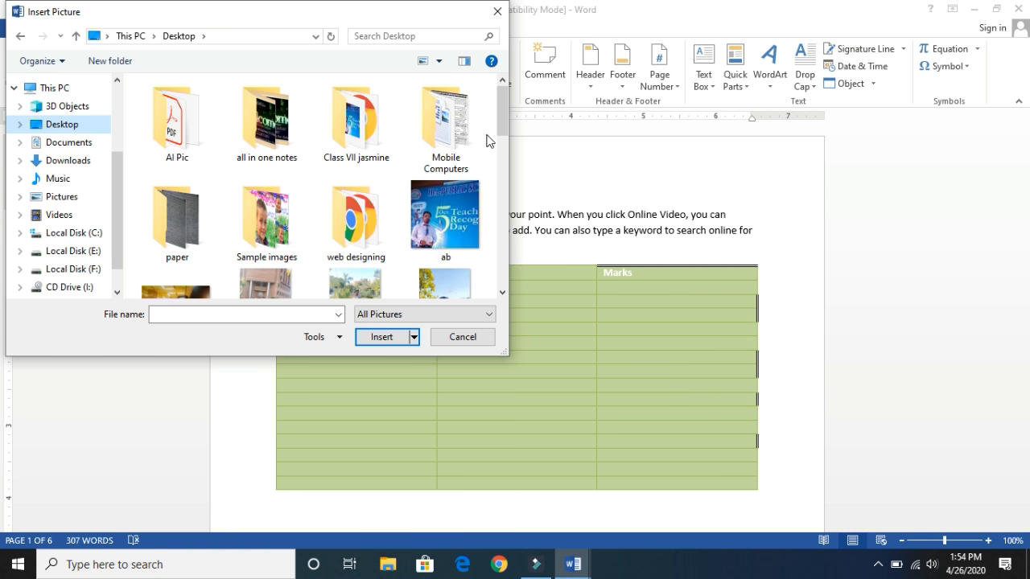
drag(500, 115, 500, 155)
double_click(470, 200)
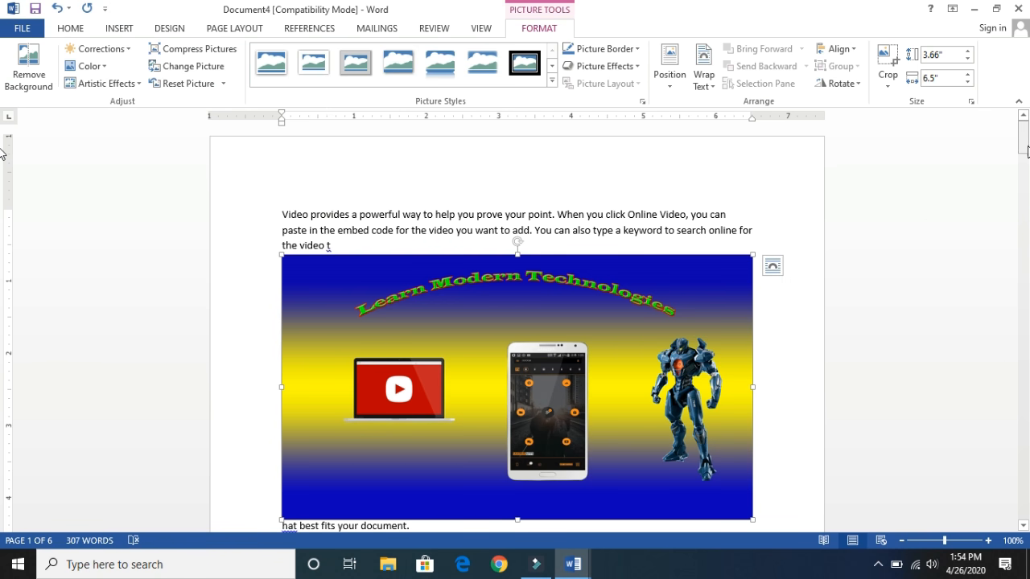
mouse_move(1028, 137)
mouse_down()
mouse_move(1029, 153)
mouse_move(1028, 138)
mouse_up()
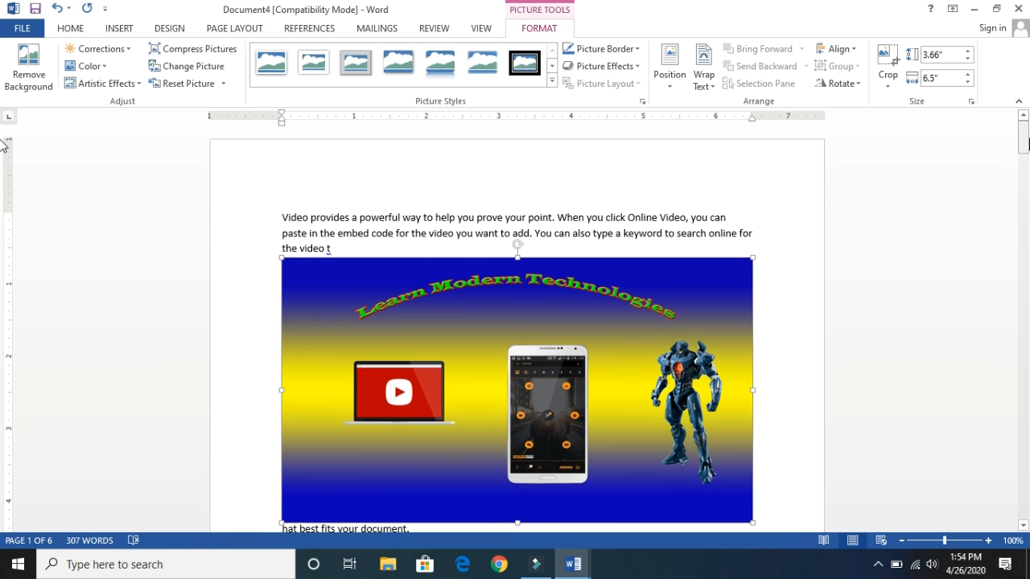
click(342, 252)
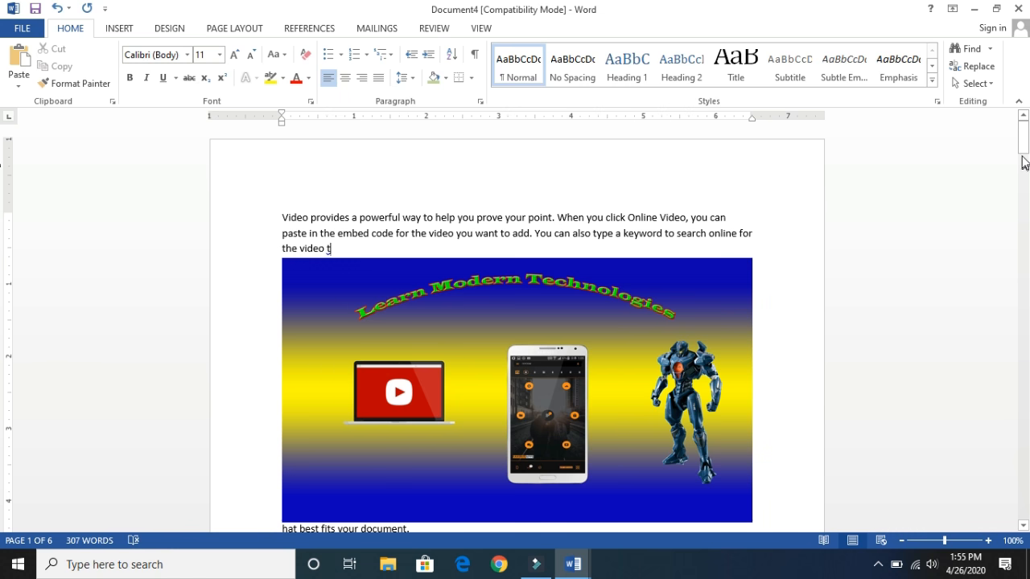
drag(1025, 141, 1026, 166)
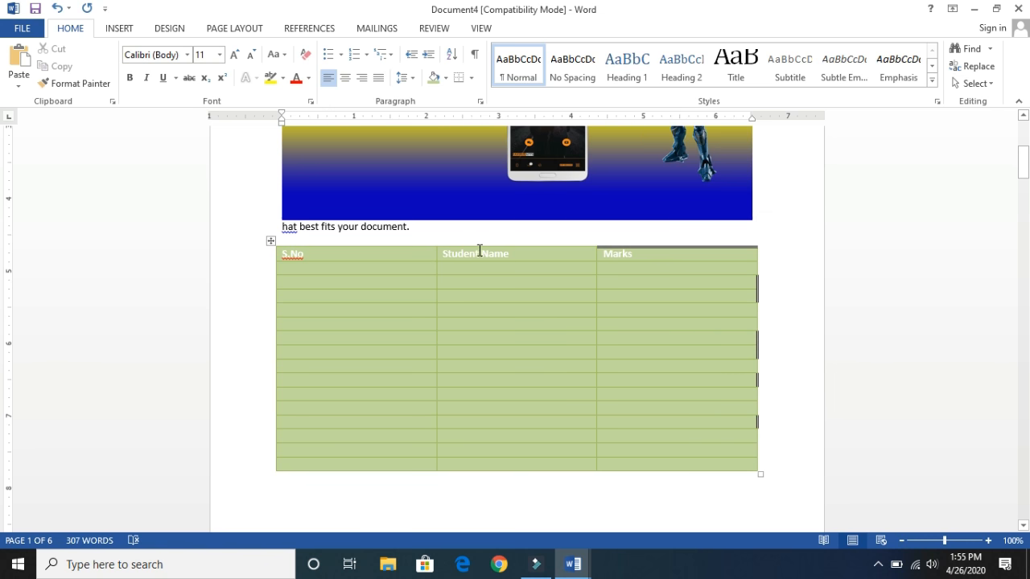
drag(410, 227, 282, 228)
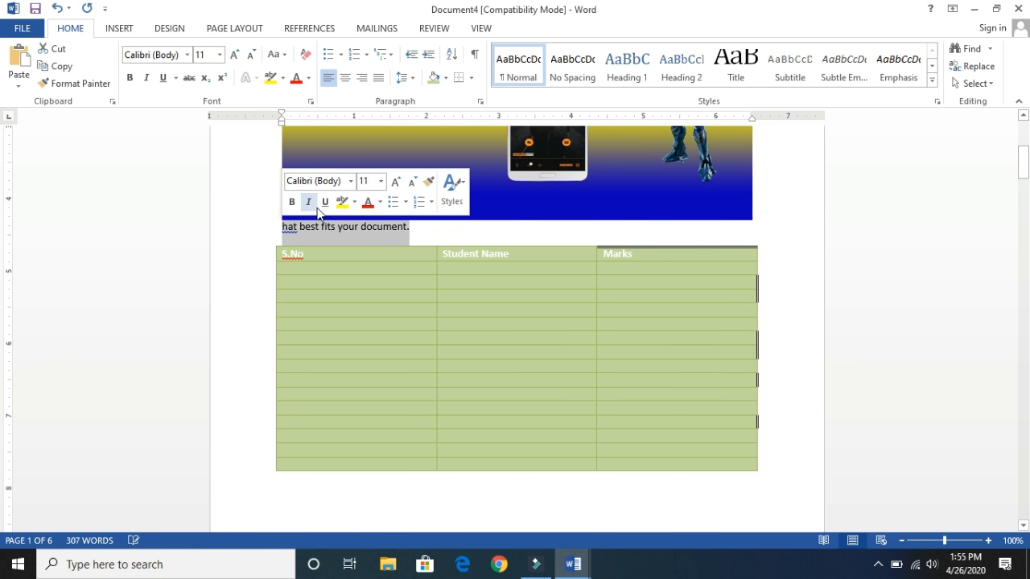
click(121, 31)
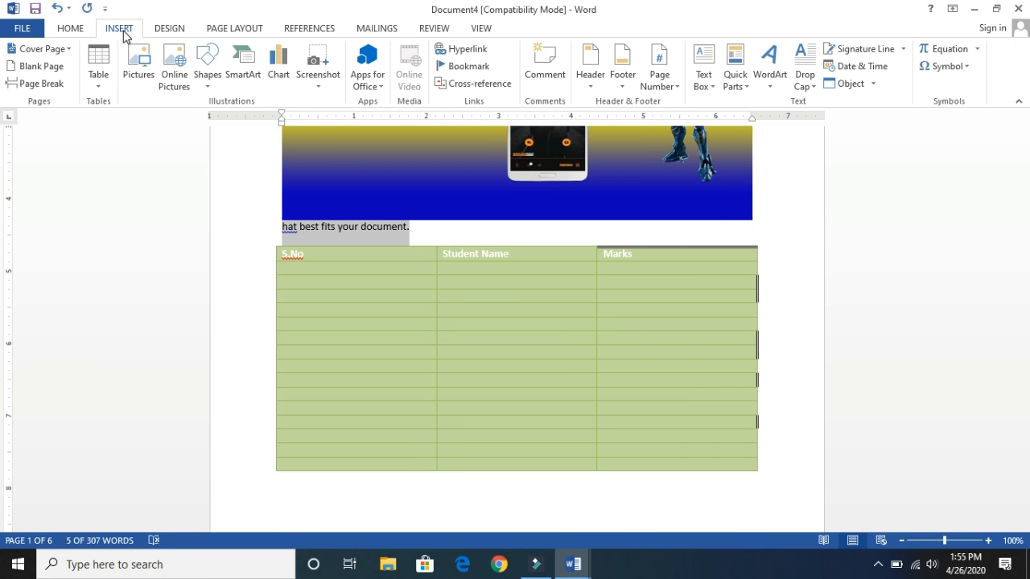
click(184, 87)
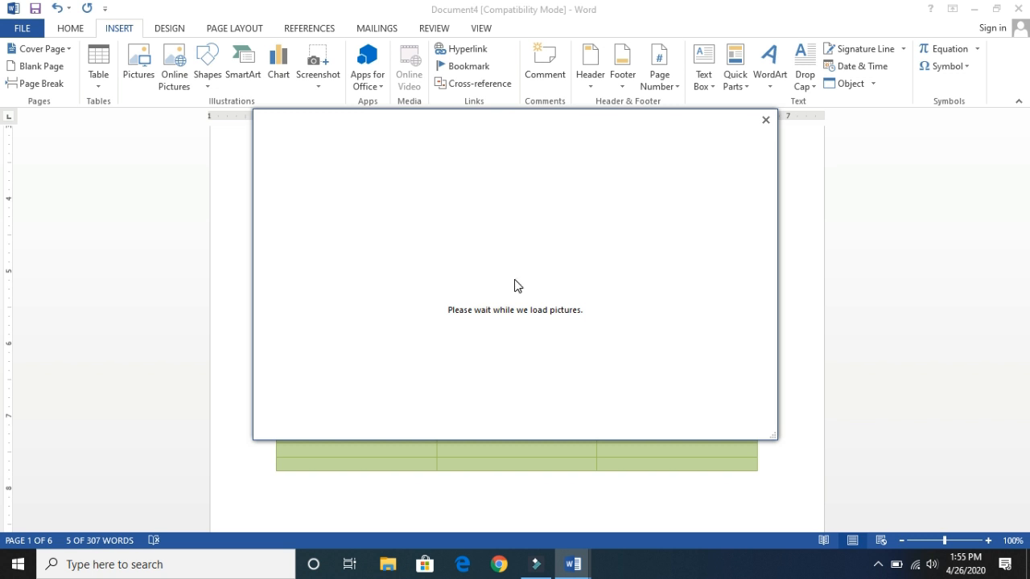
click(765, 120)
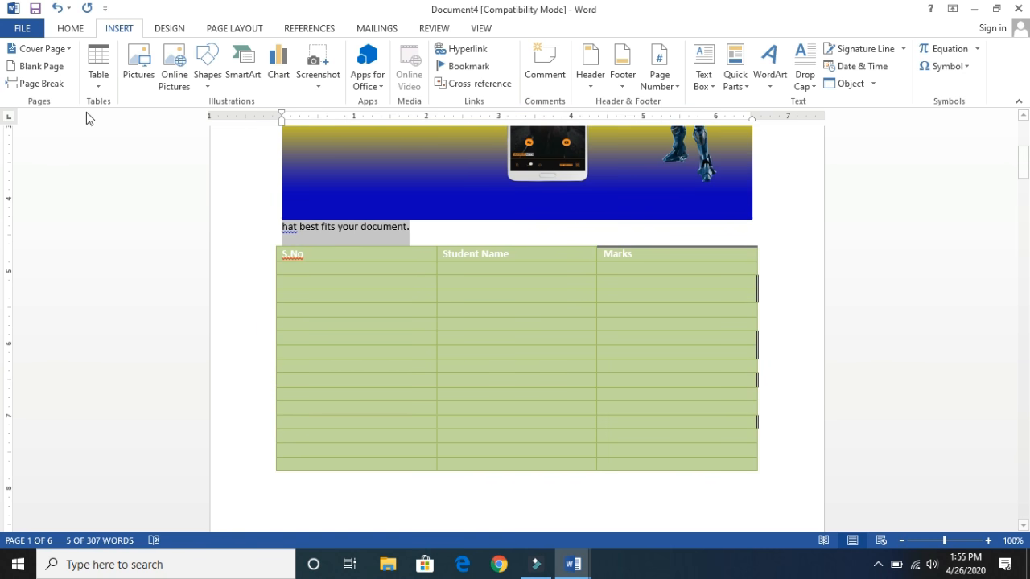
- Insert a 1" by 1" rectangle shape near the upper middle of the blank third page
click(206, 80)
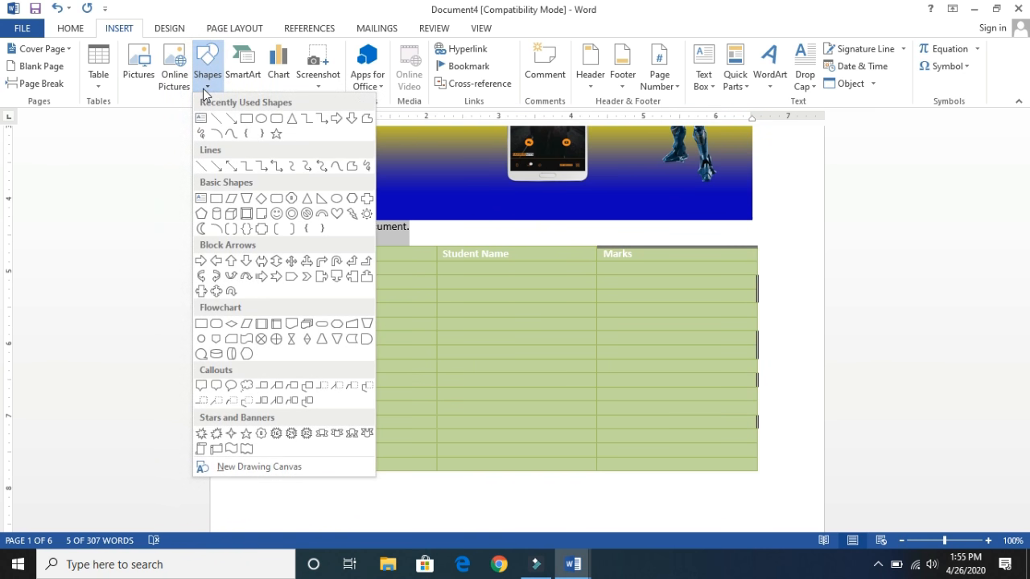
click(247, 119)
drag(1027, 159, 1026, 264)
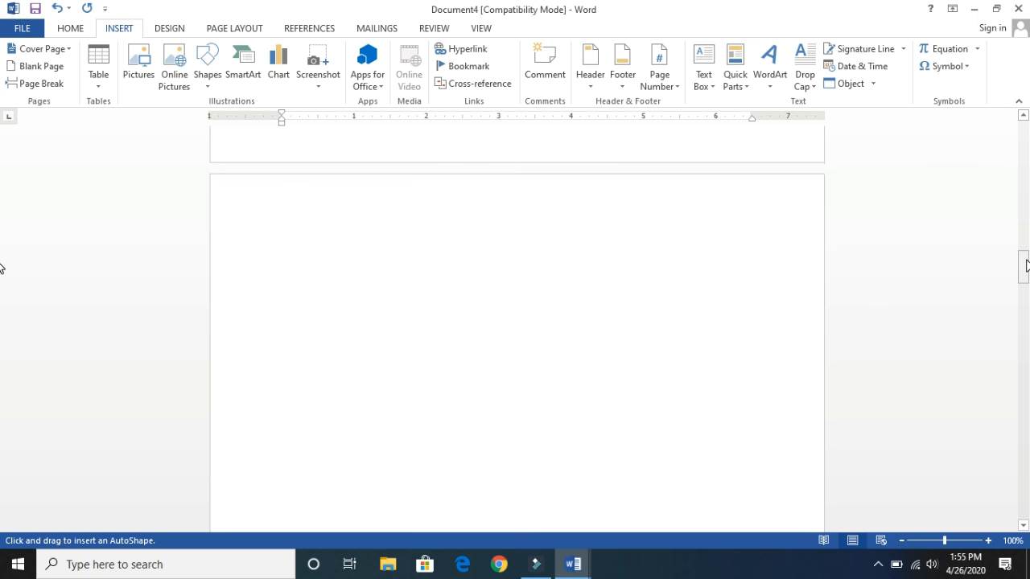
click(544, 310)
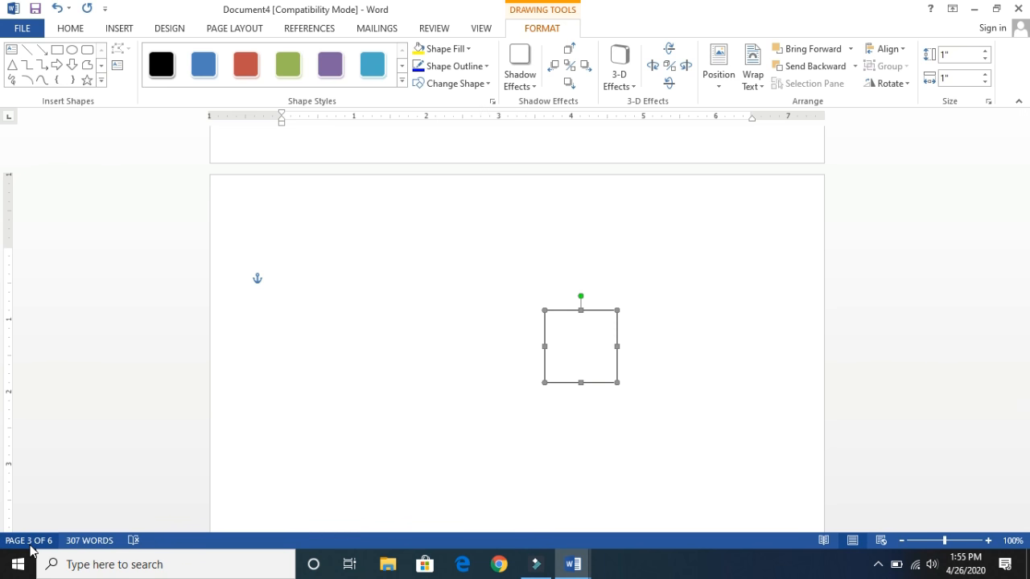
key(ctrl+f)
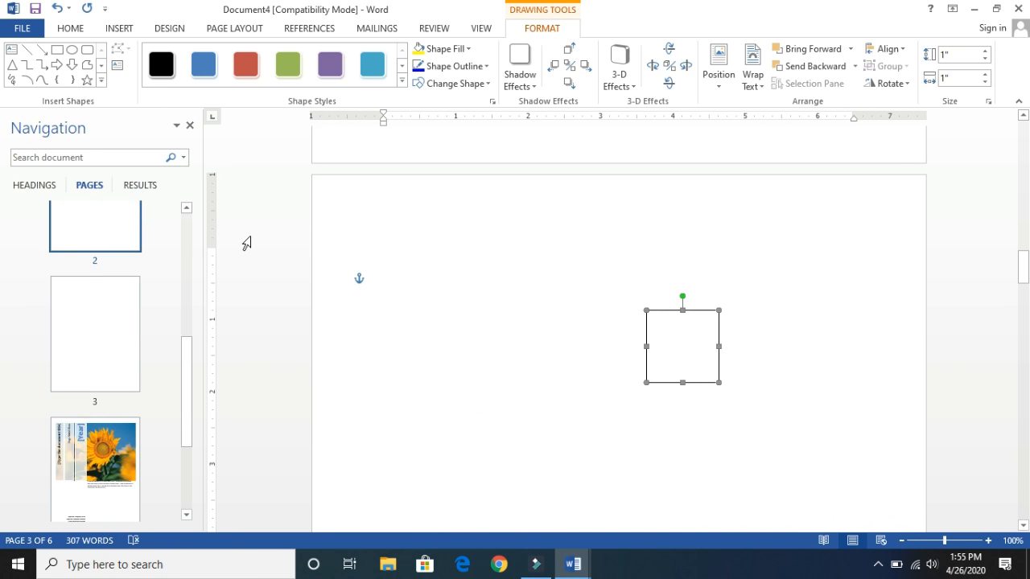
click(190, 126)
- Draw a strip about 1" high and 0.27" wide against the square's left edge, and a flagpole about 2.59" by 0.14" beside it
click(57, 50)
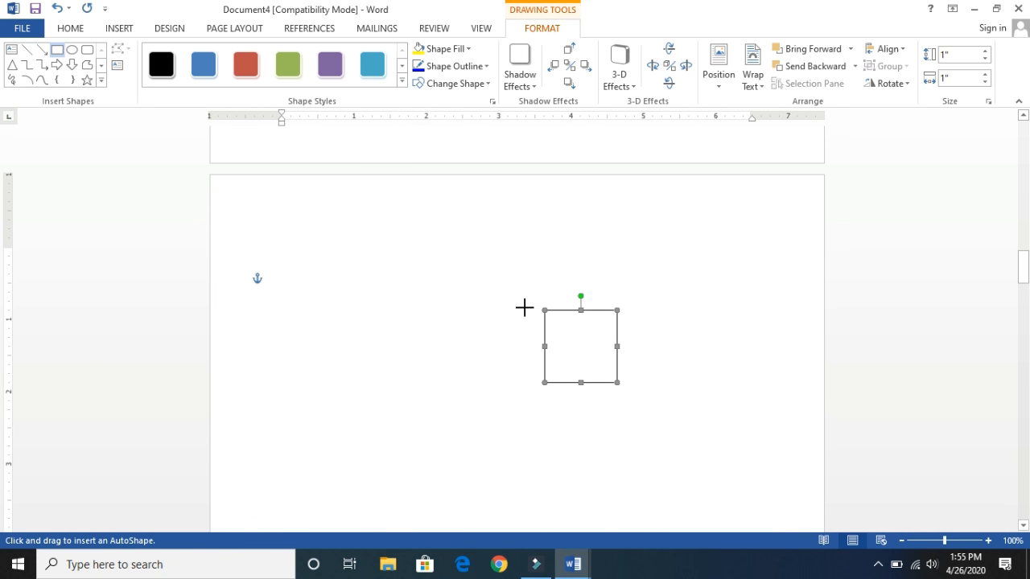
drag(524, 310, 545, 383)
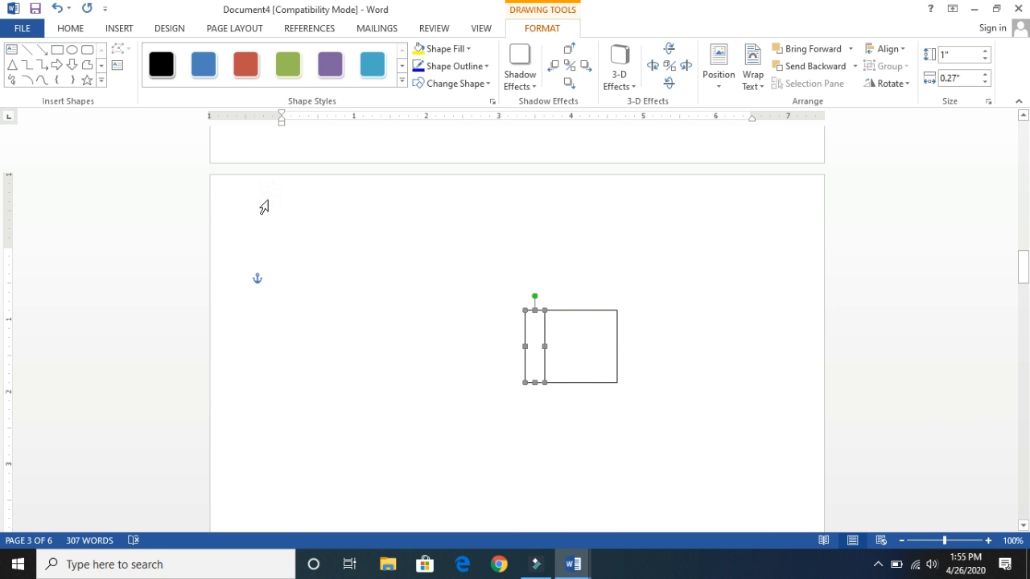
click(56, 50)
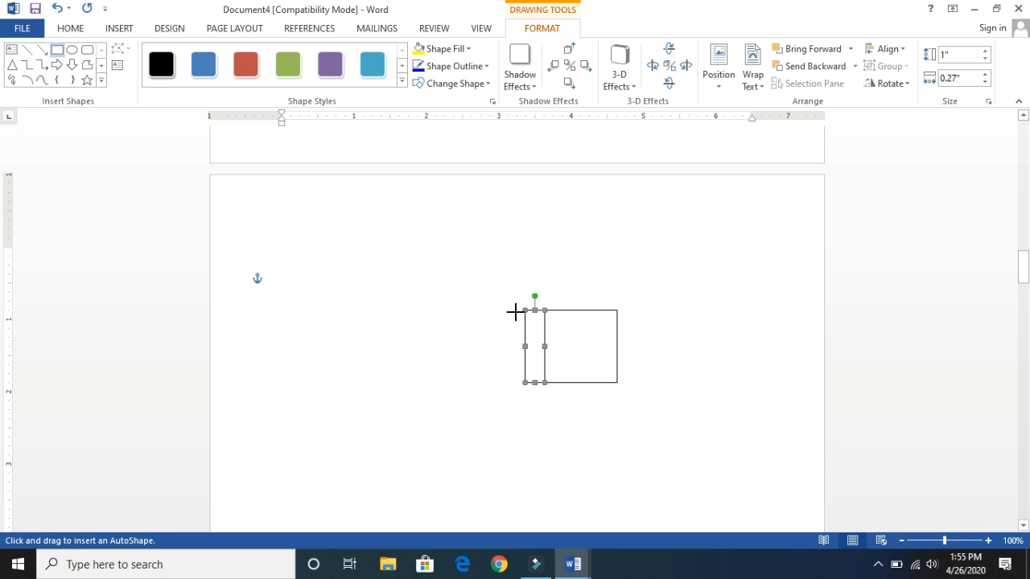
drag(515, 311, 525, 498)
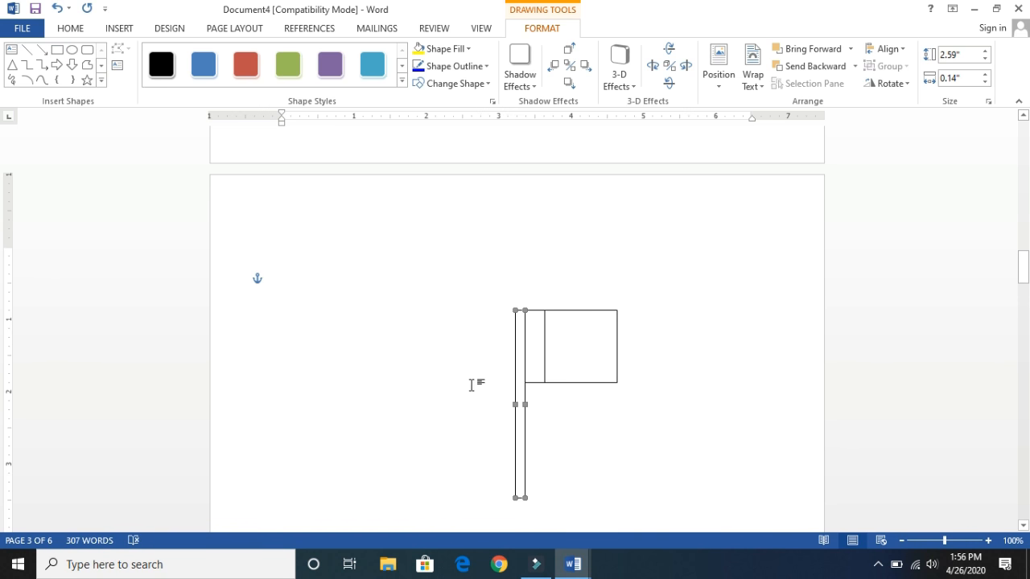
- Draw a five-point star about 0.24" by 0.26" and a crescent moon about 0.72" by 0.48" inside the flag's large square
click(88, 81)
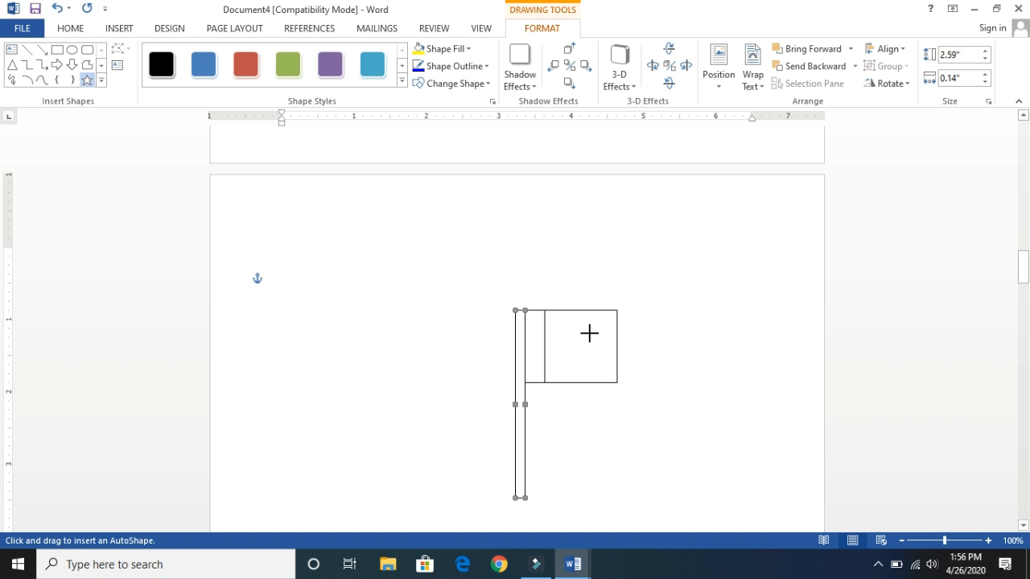
drag(587, 337, 605, 355)
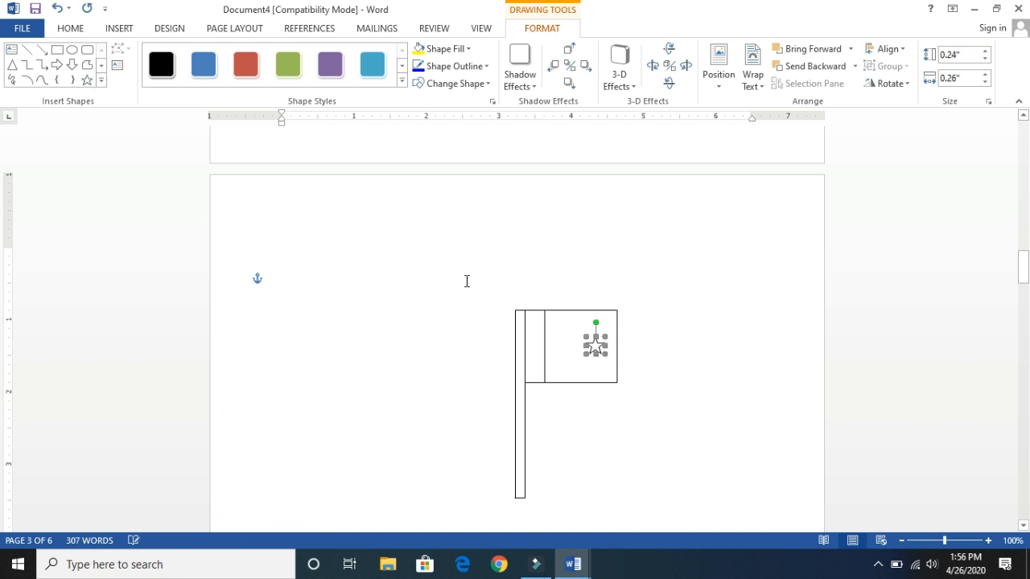
click(103, 82)
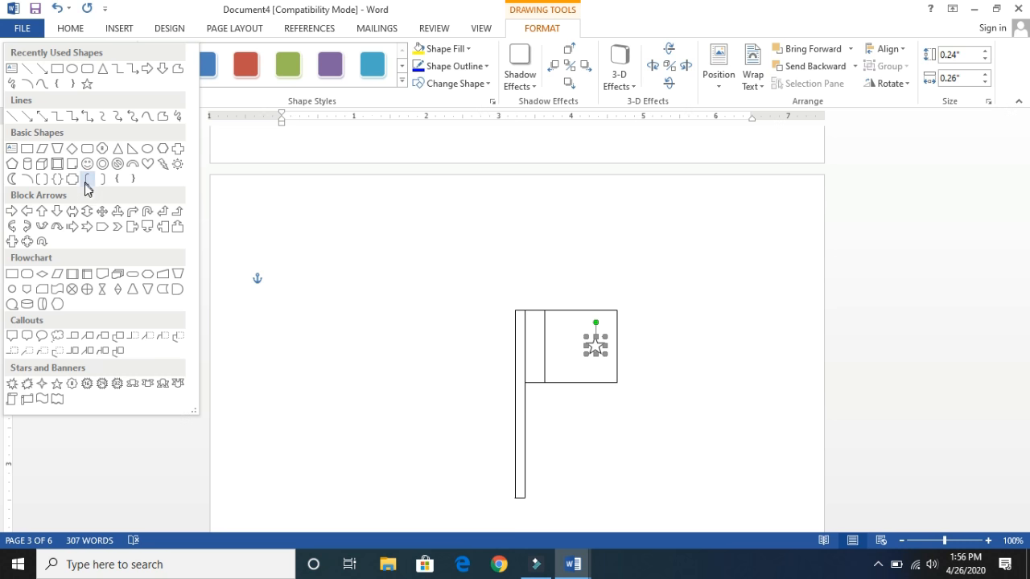
click(12, 179)
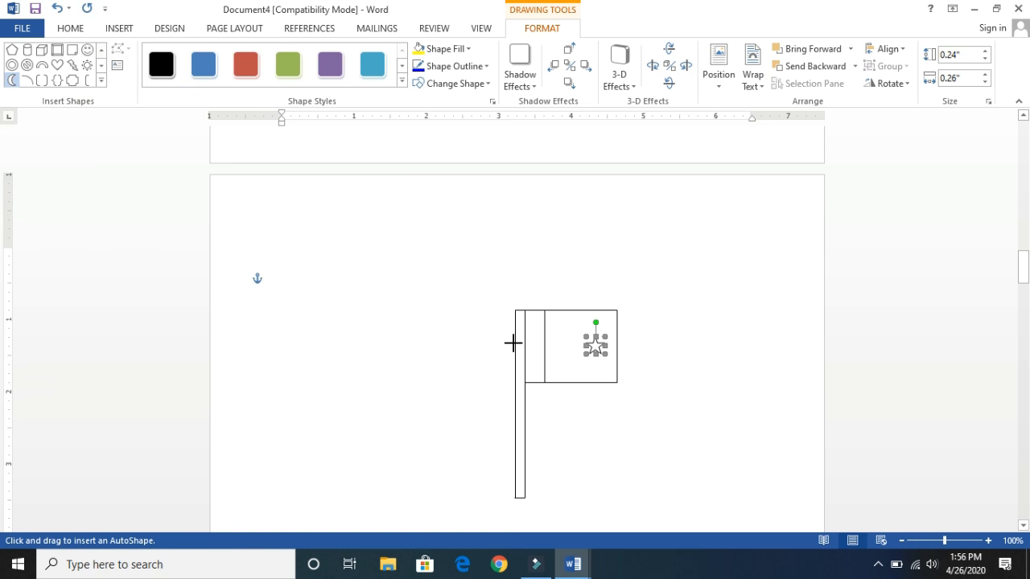
drag(580, 319, 552, 370)
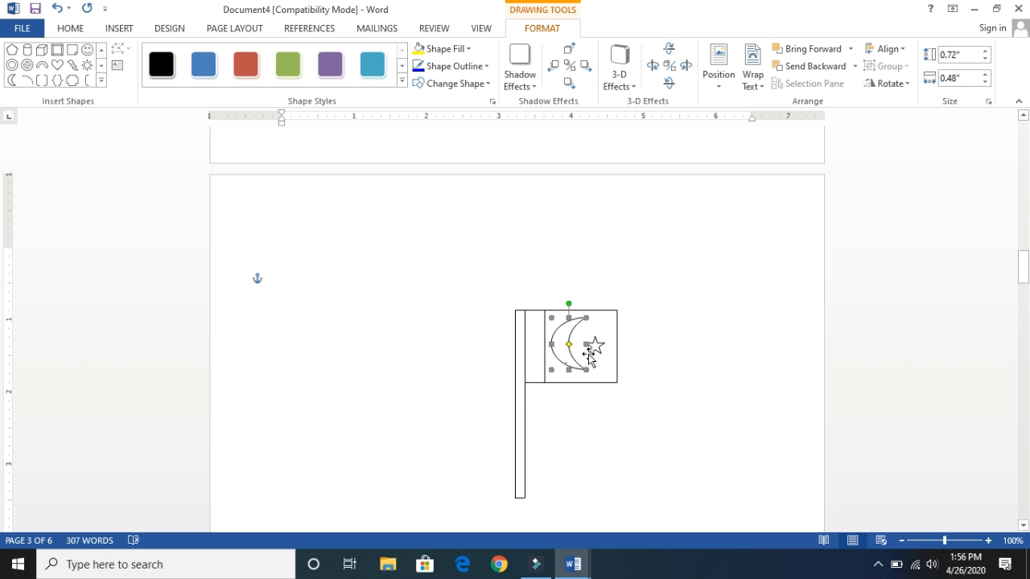
- Set the line color of the flag's large square to the standard light green
click(533, 352)
click(594, 334)
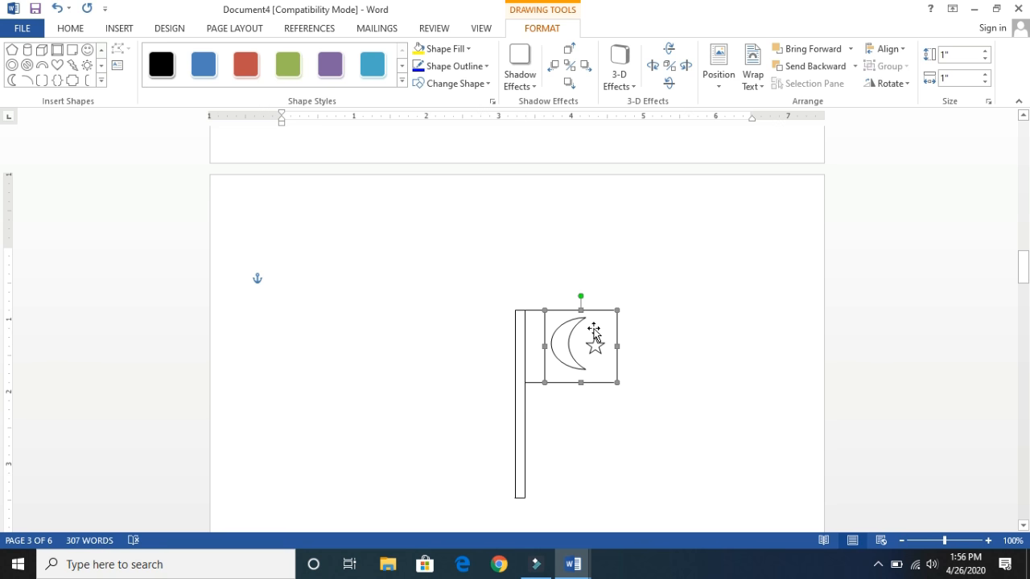
right_click(594, 333)
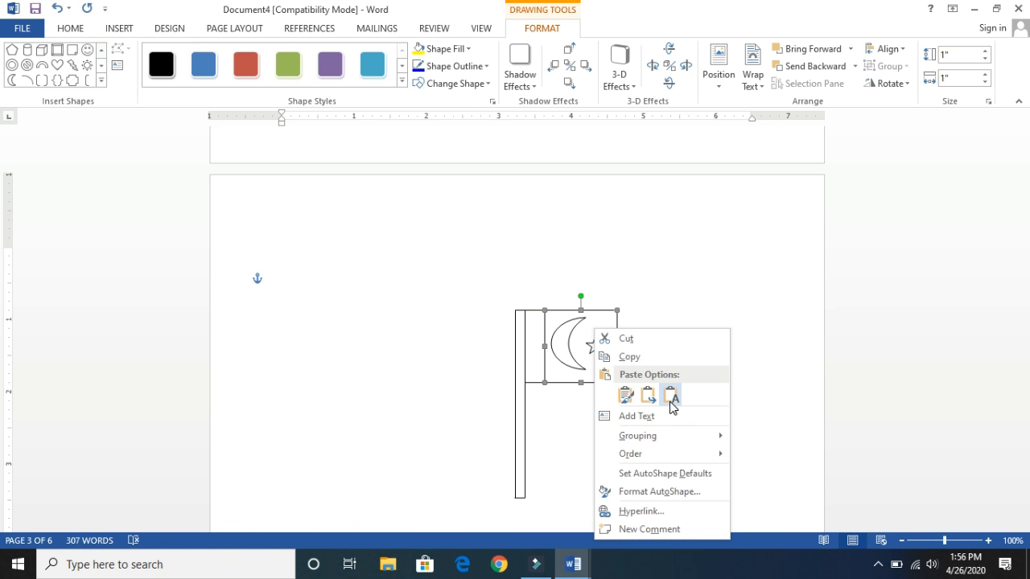
click(669, 493)
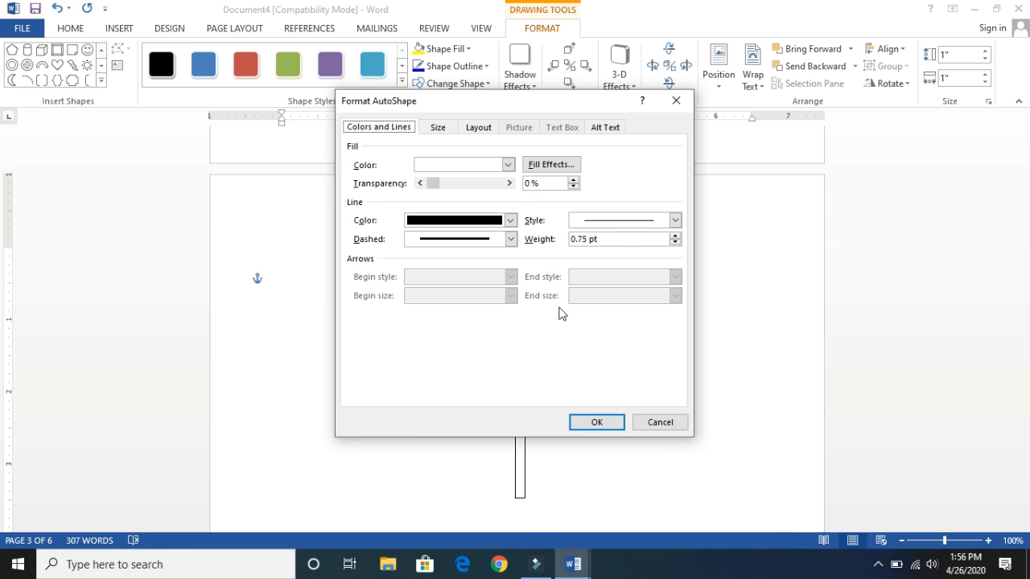
click(510, 220)
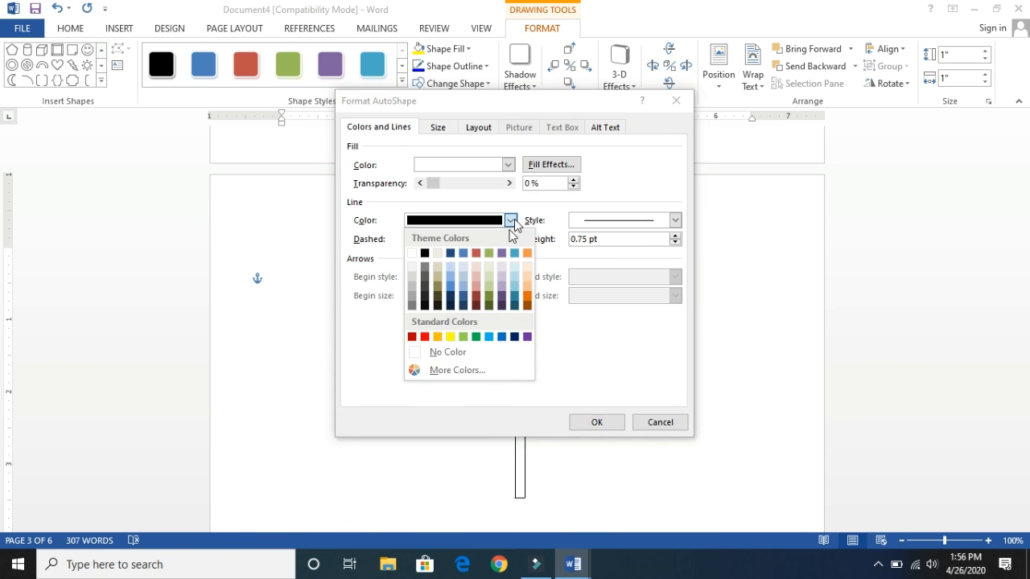
click(467, 337)
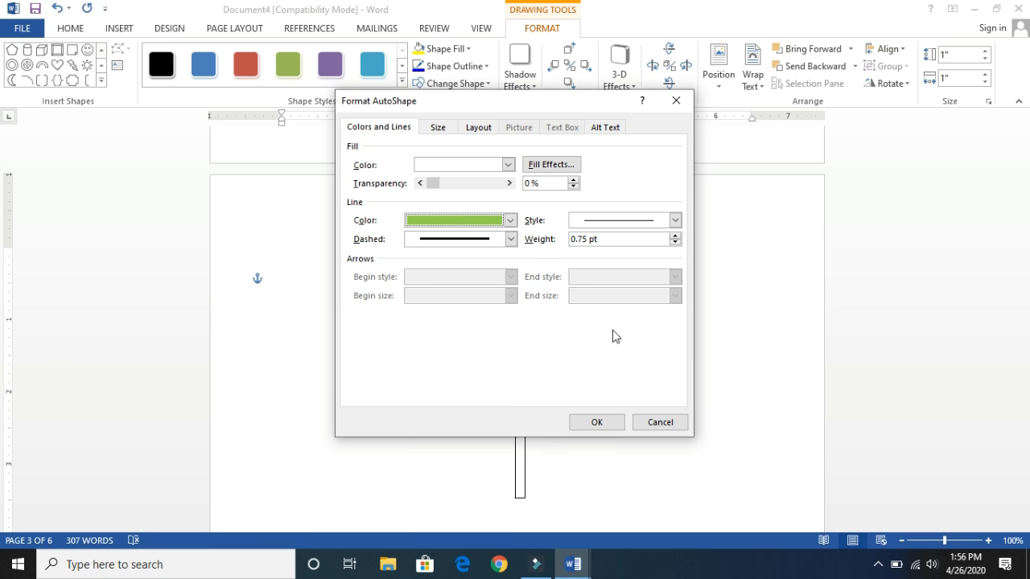
click(620, 425)
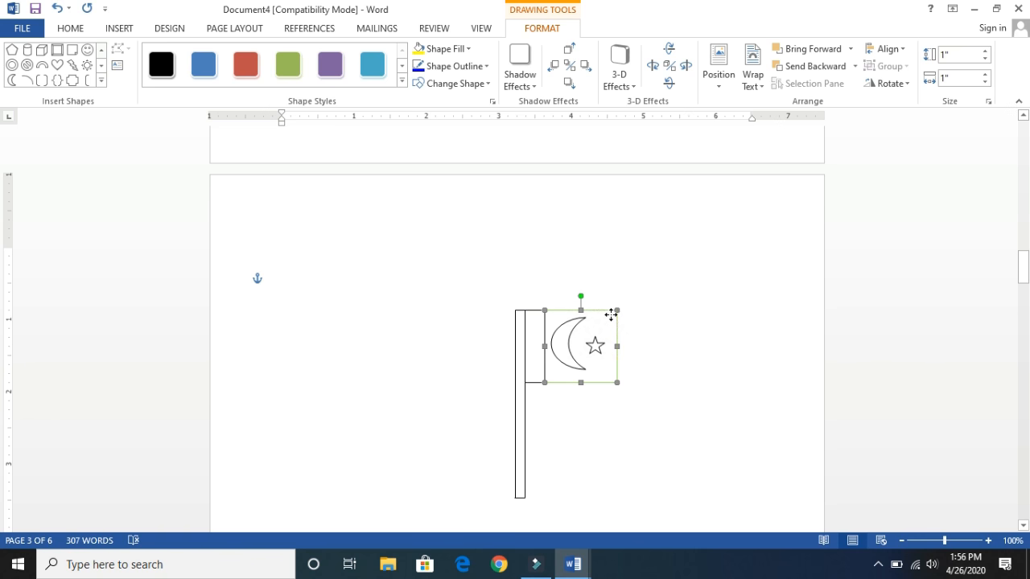
- Fill the flag's large square with the standard light green
right_click(612, 317)
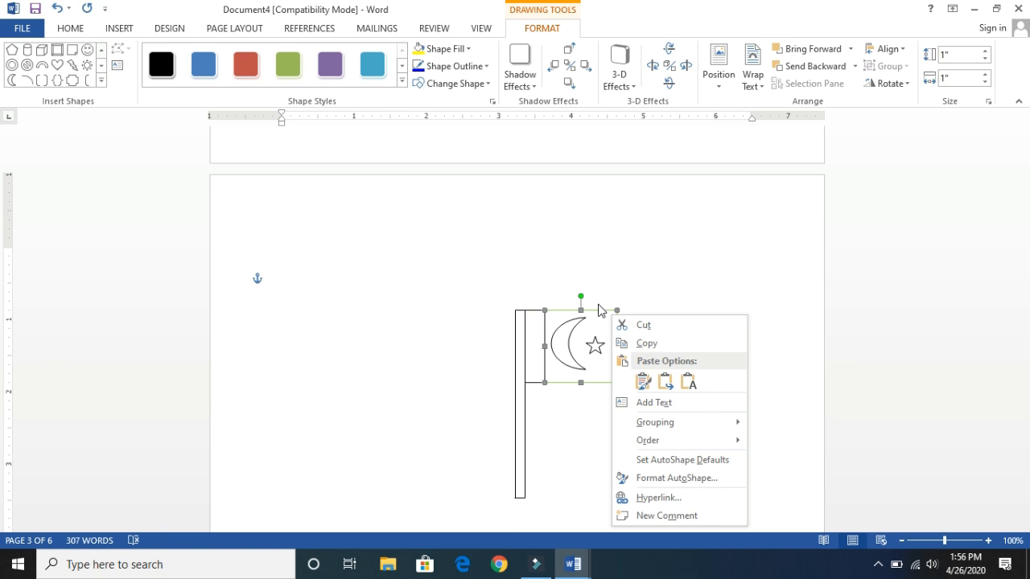
click(601, 312)
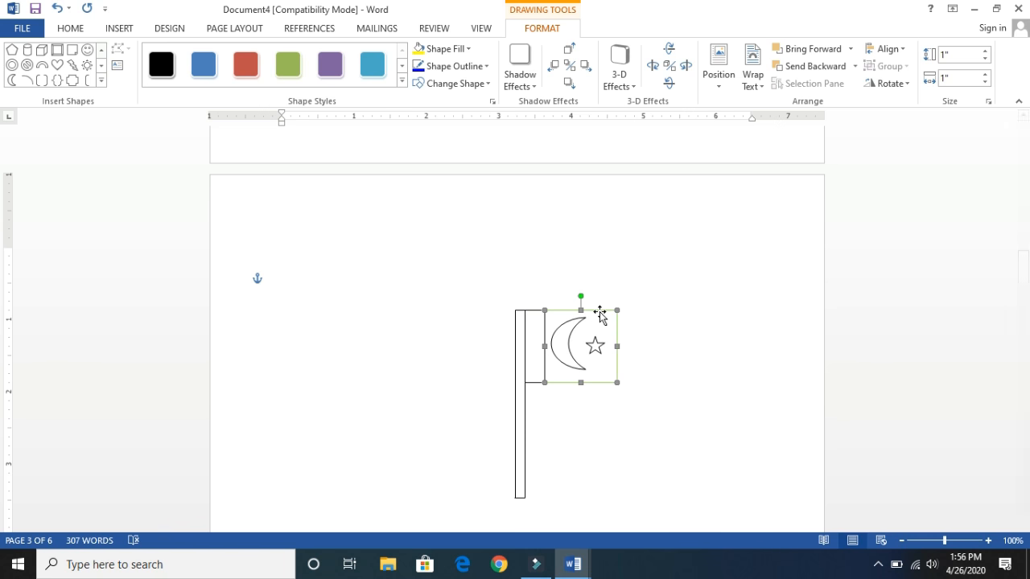
click(469, 49)
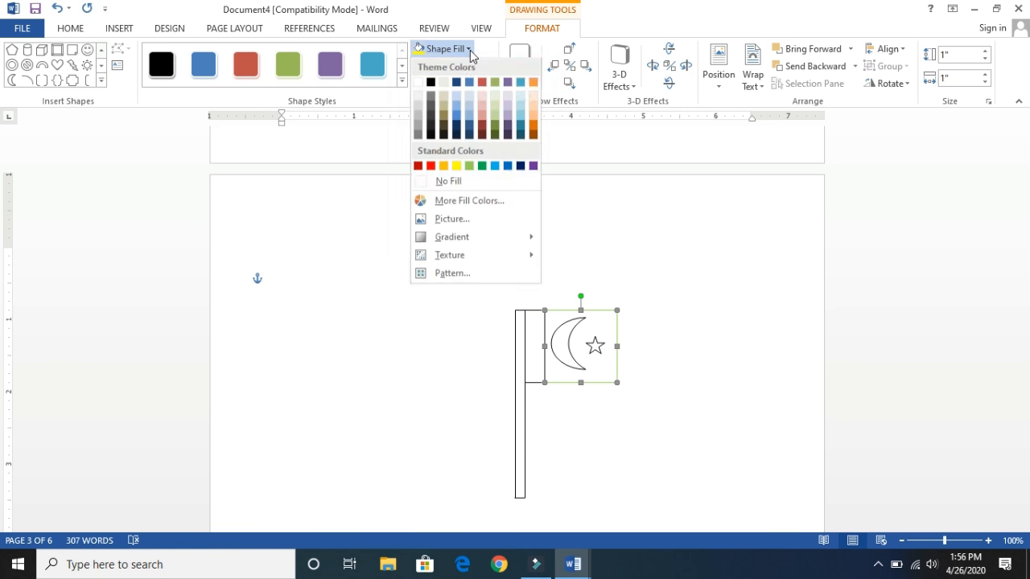
click(469, 166)
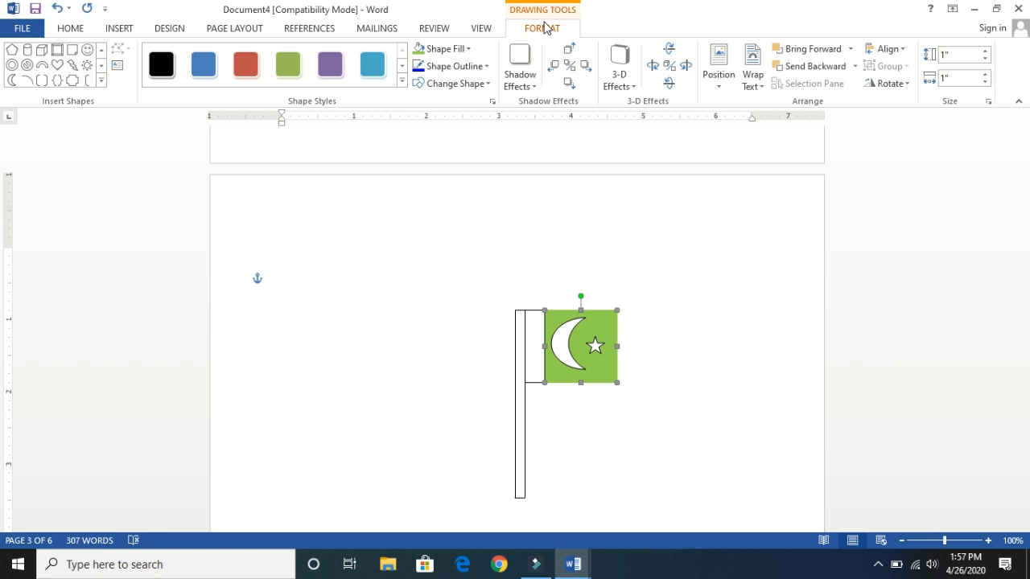
click(521, 334)
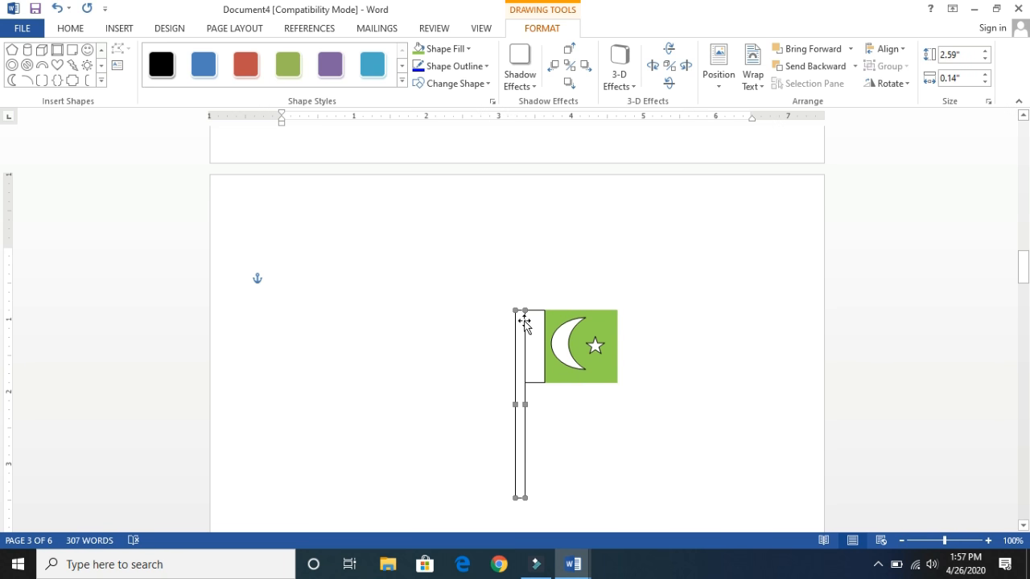
right_click(520, 321)
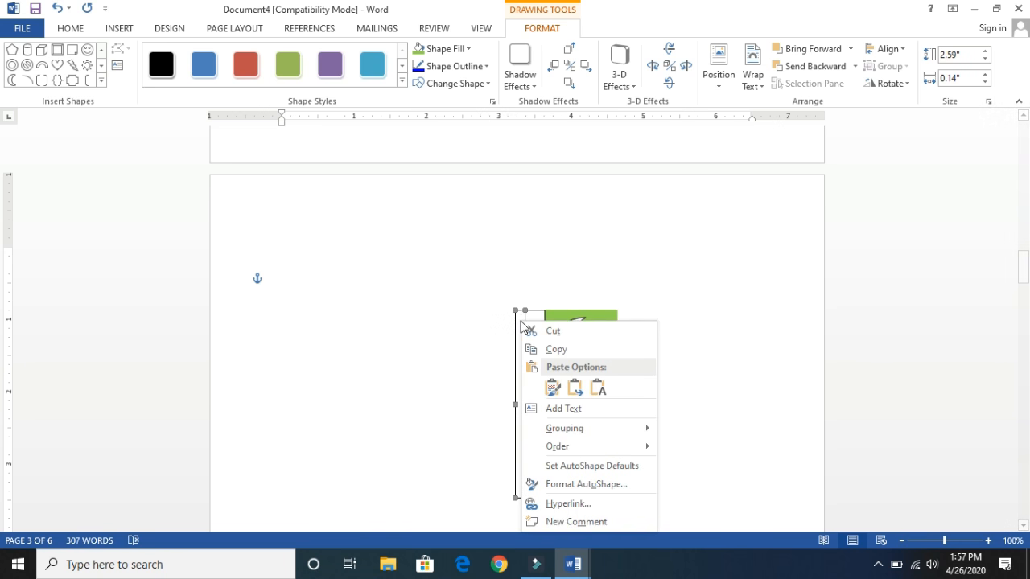
click(586, 484)
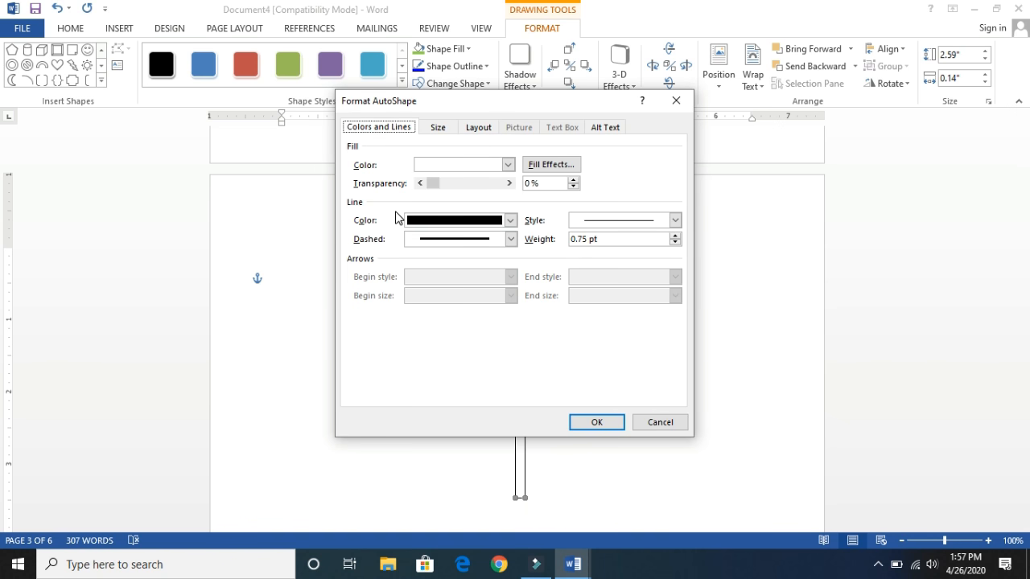
click(508, 165)
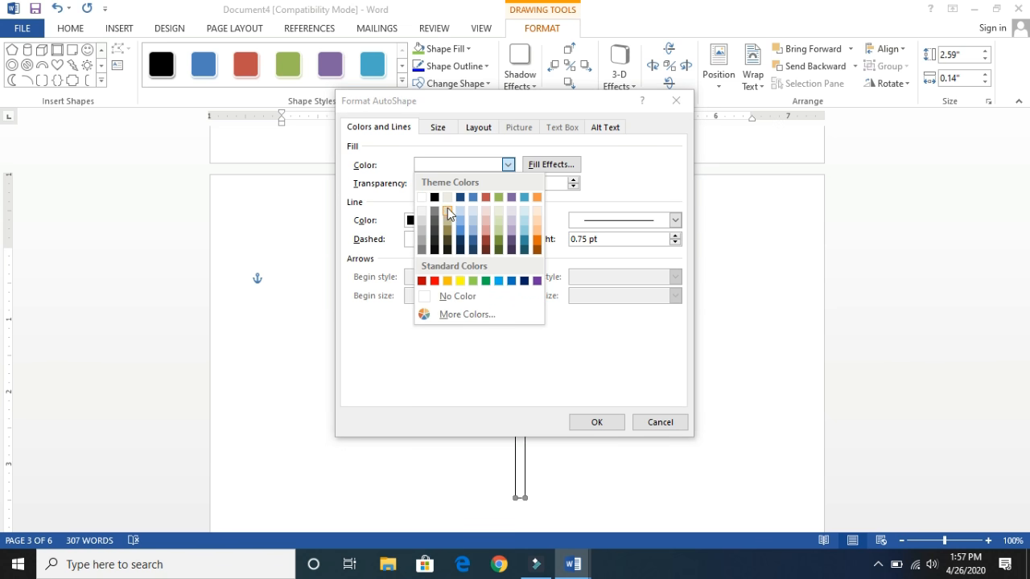
click(423, 200)
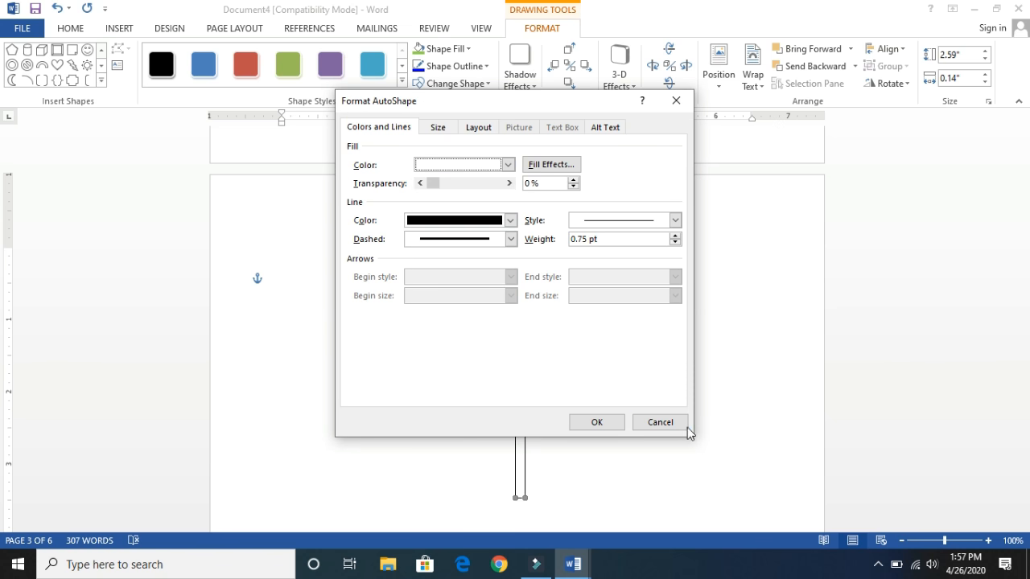
click(660, 422)
- Undo the green fill and green outline of the flag's large square
click(596, 338)
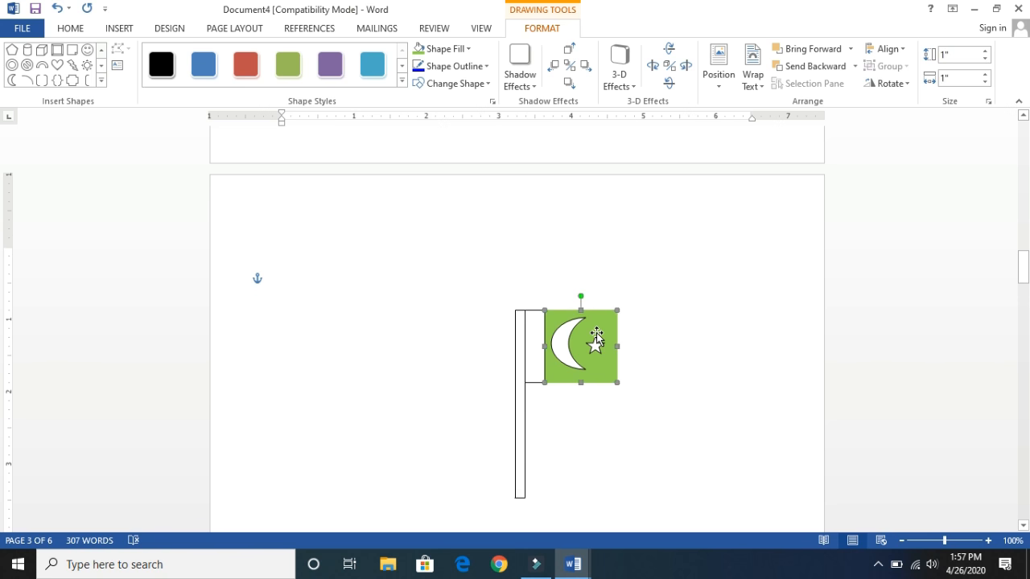
key(ctrl+z)
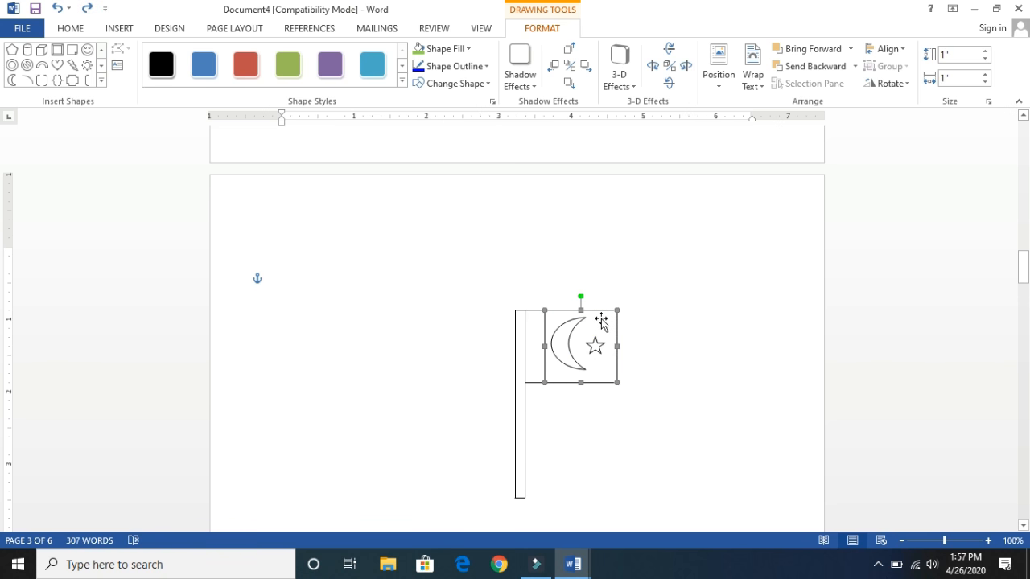
- Fill the flag's large square with the standard light green, leaving its outline black
right_click(602, 322)
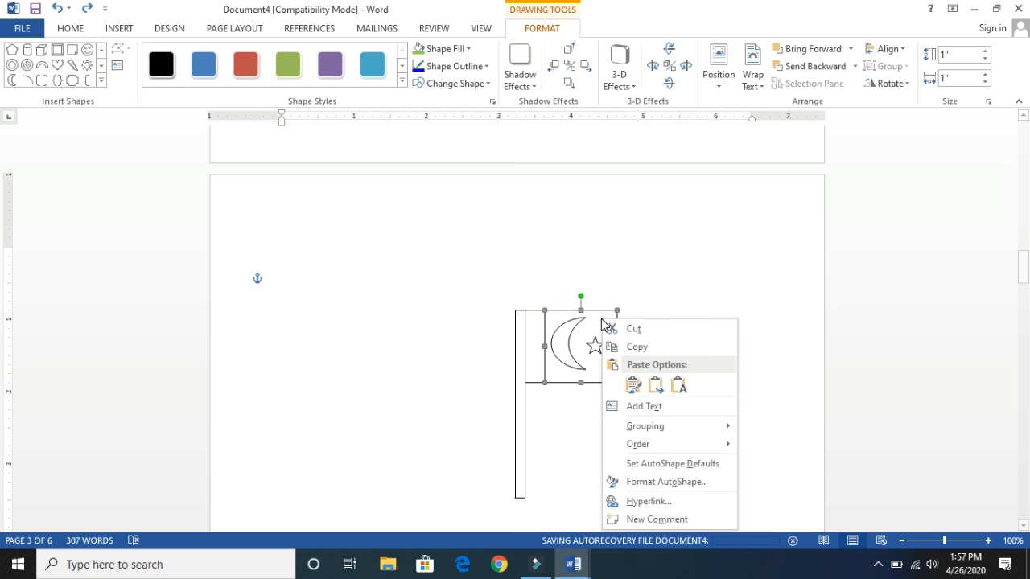
click(662, 482)
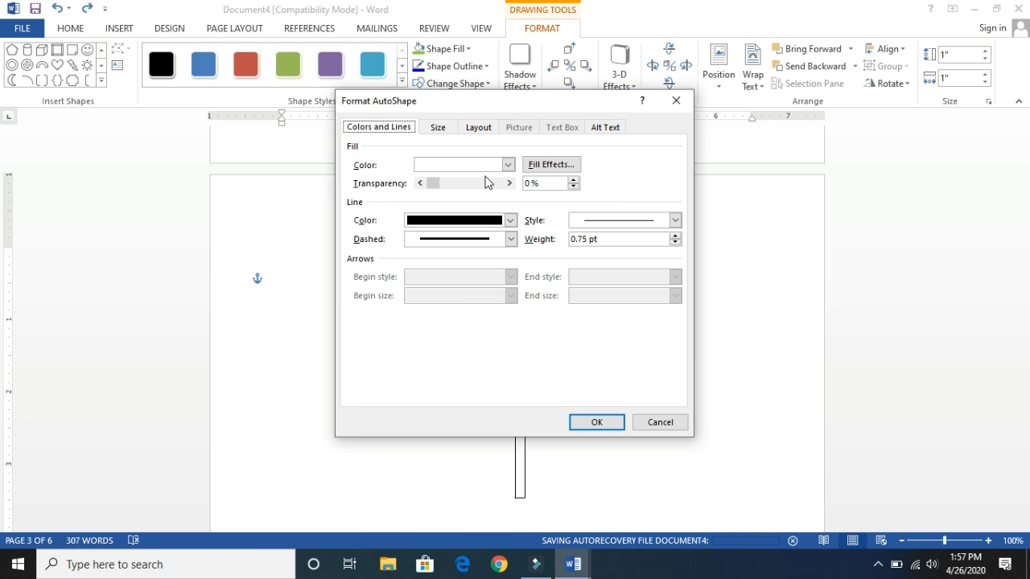
click(508, 165)
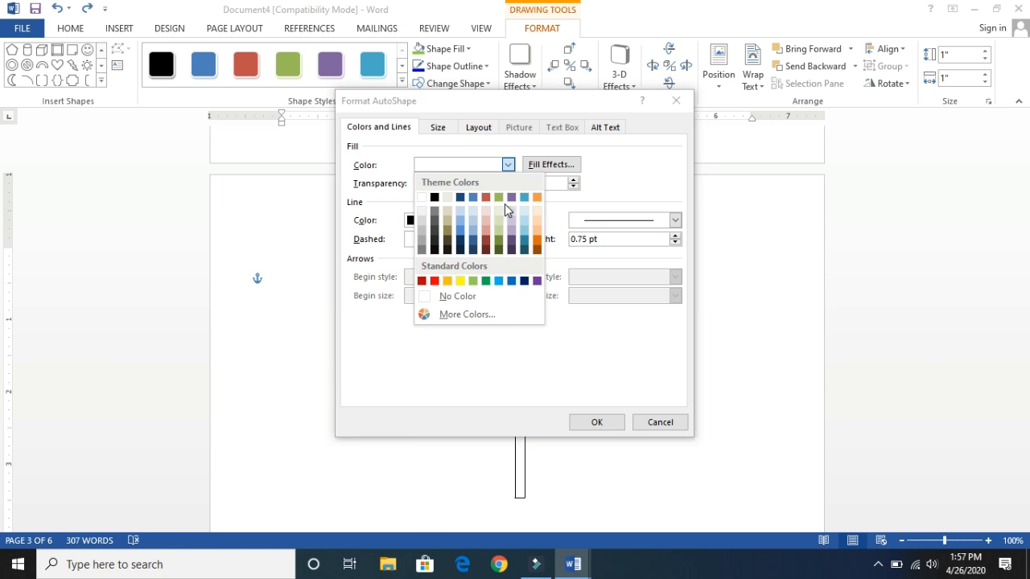
click(478, 278)
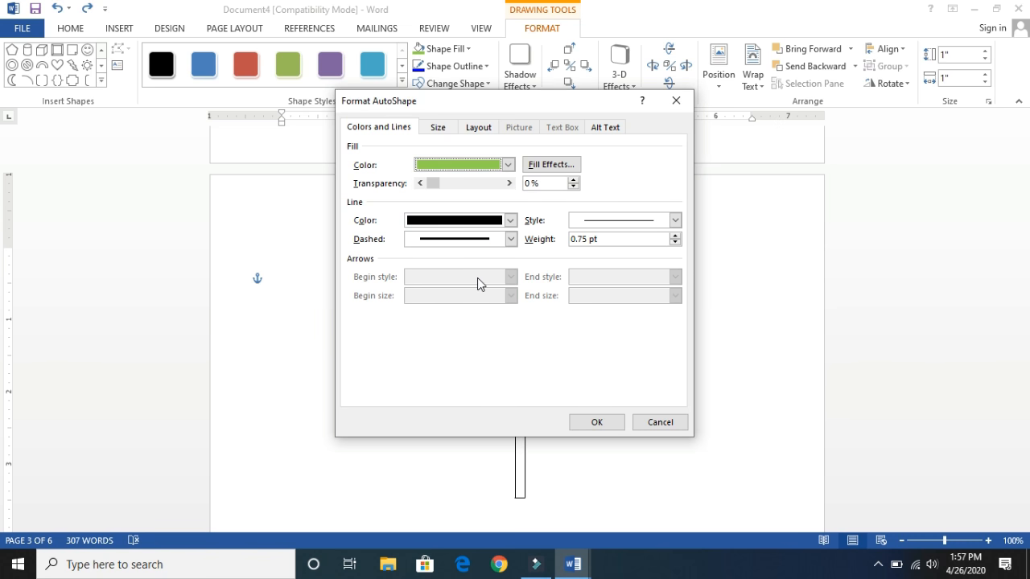
click(465, 238)
click(597, 422)
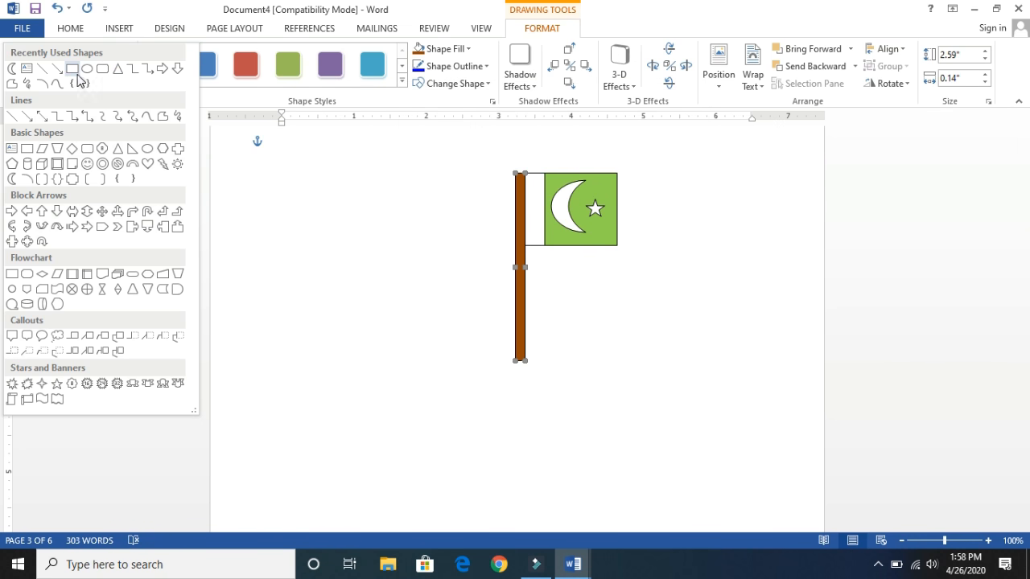
- Draw two stacked rectangles centered under the pole as a base, about 0.1" by 0.9" and below it about 0.14" by 1.37"
click(72, 70)
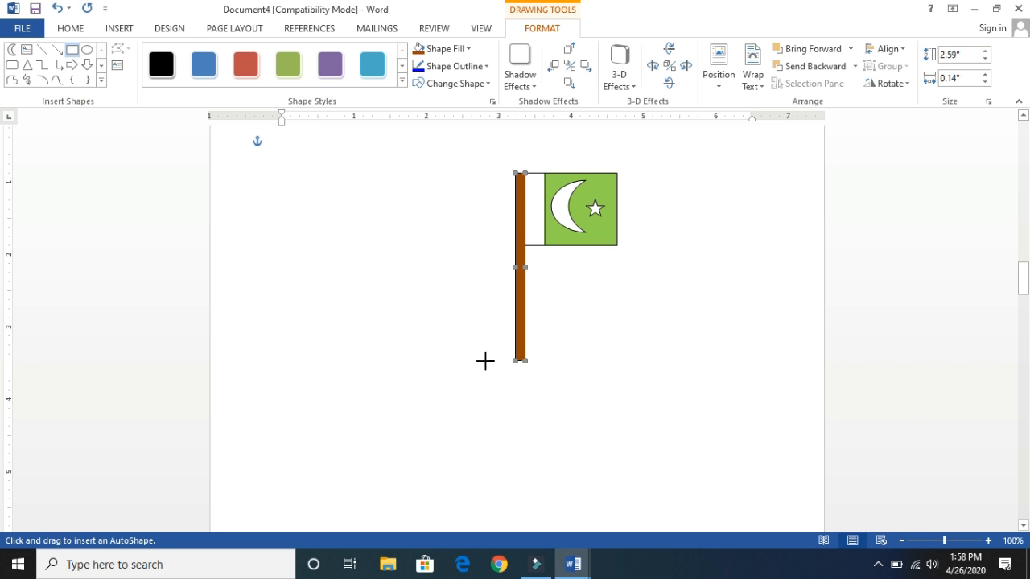
drag(486, 360, 553, 367)
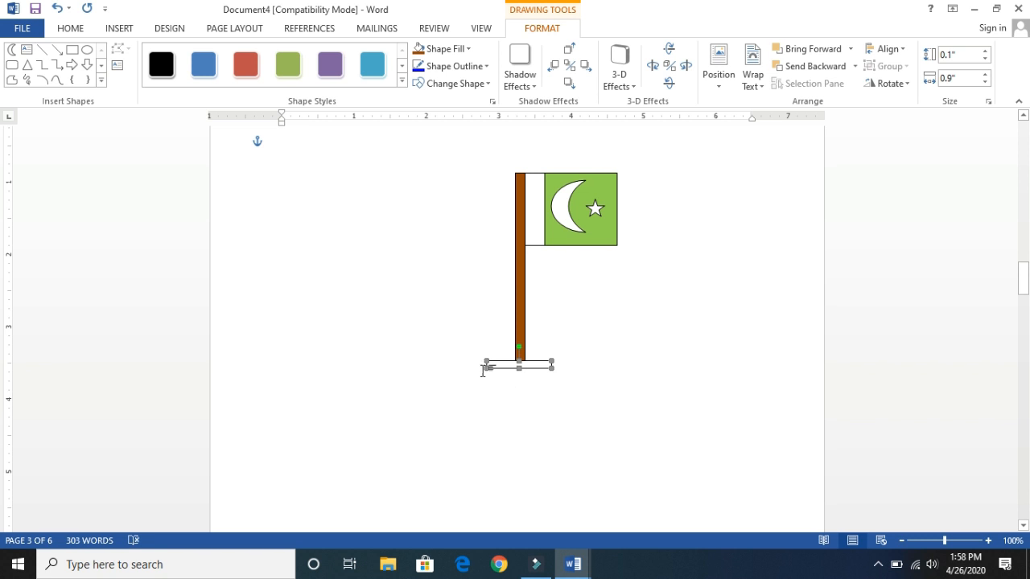
click(71, 49)
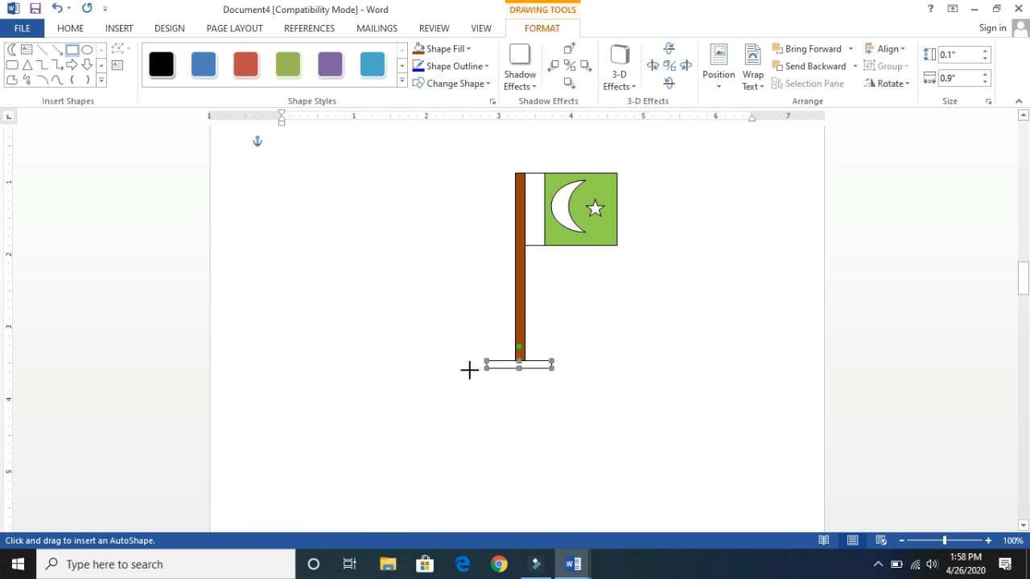
drag(469, 368, 568, 378)
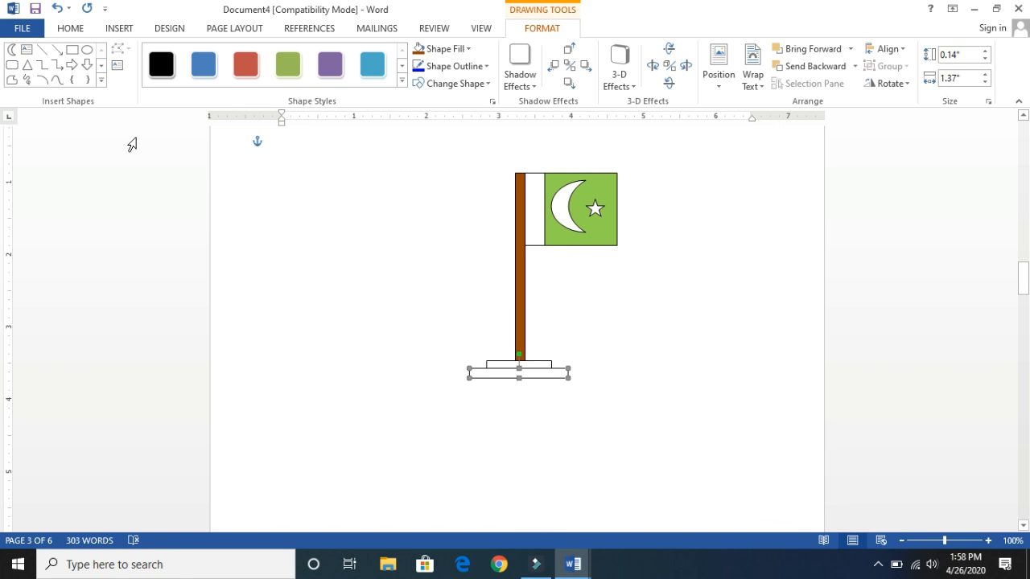
- Draw a third, wider base rectangle about 0.14" by 1.85" below the other two
click(72, 53)
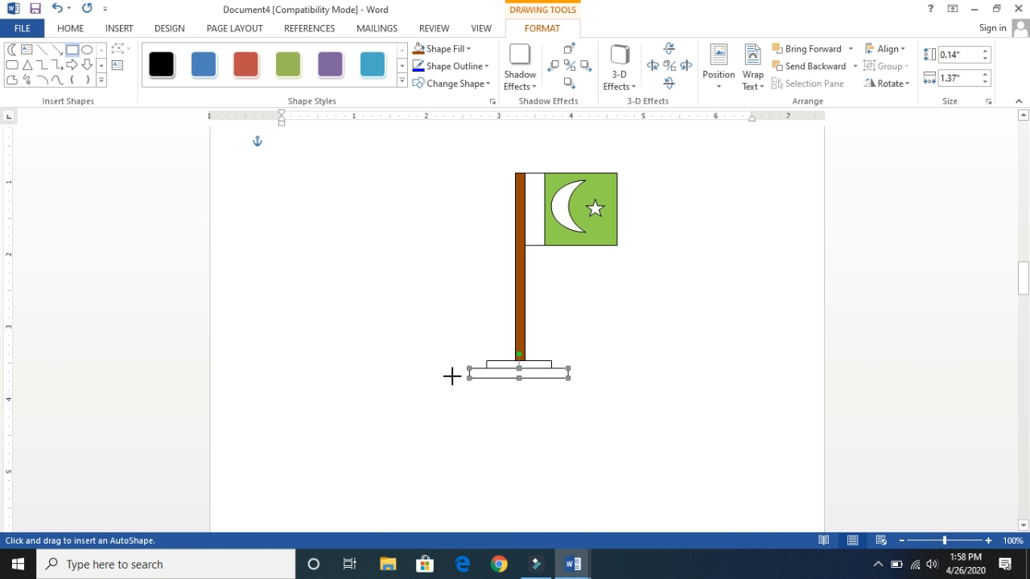
drag(451, 379, 587, 388)
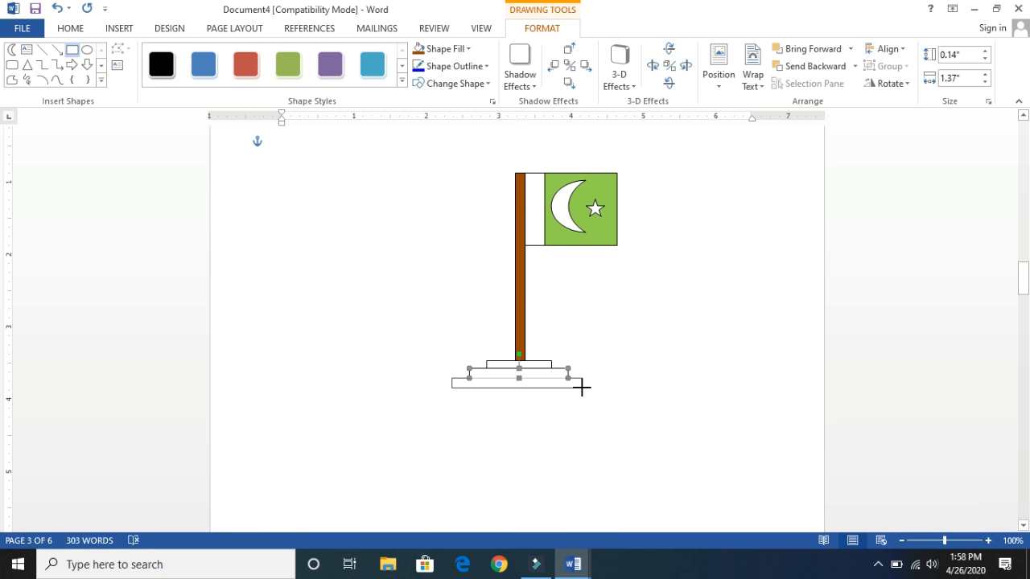
drag(583, 388, 584, 388)
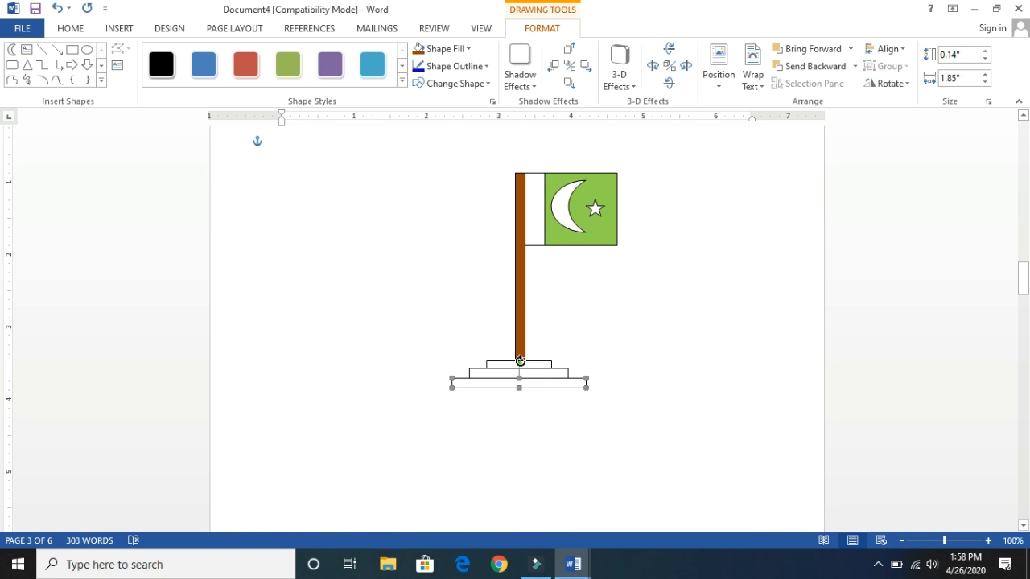
- Examine the SmartArt layouts in each category from List and Process through Pyramid and Picture
click(120, 32)
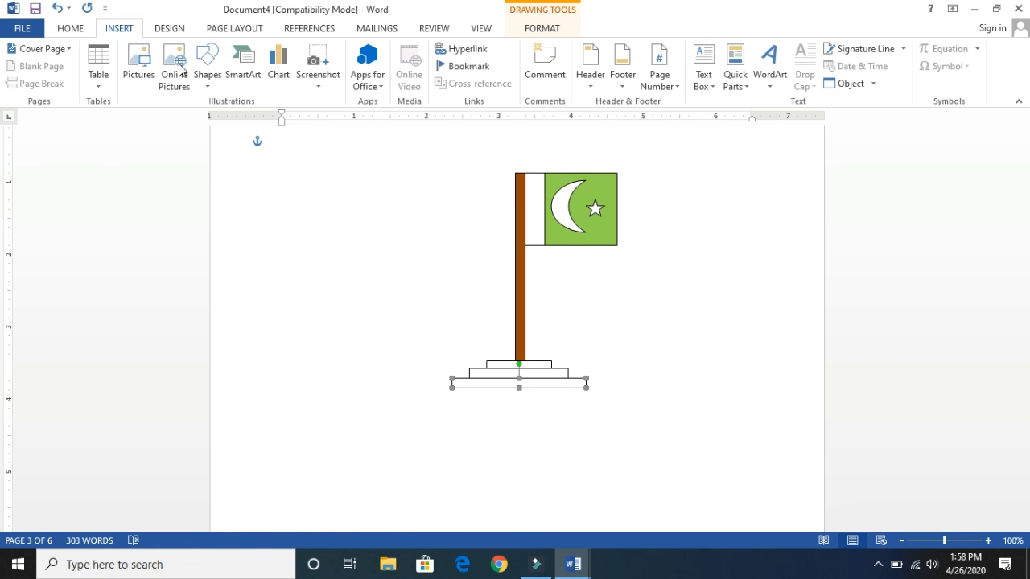
click(234, 77)
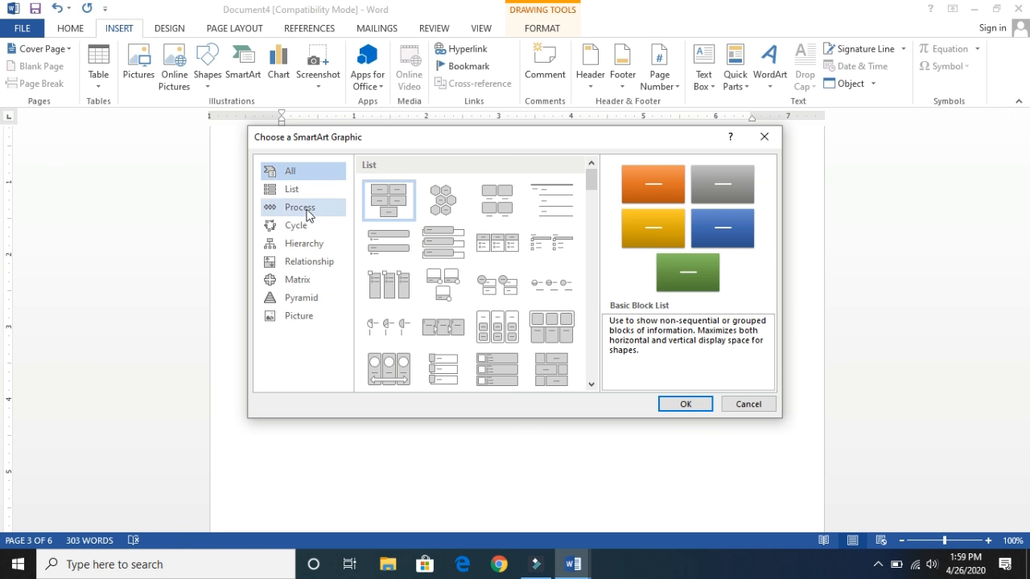
drag(593, 177, 600, 375)
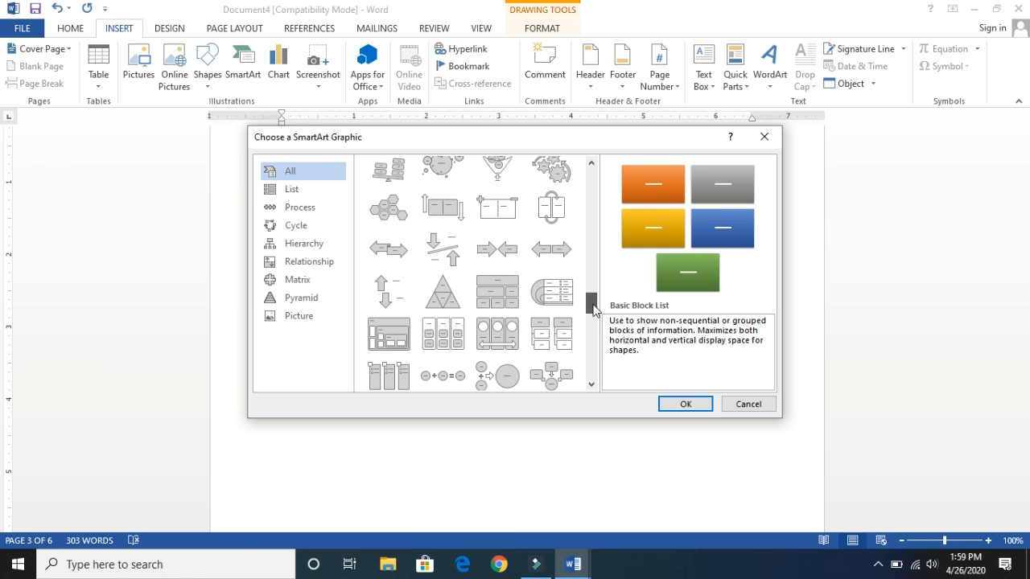
drag(591, 362, 608, 388)
click(291, 189)
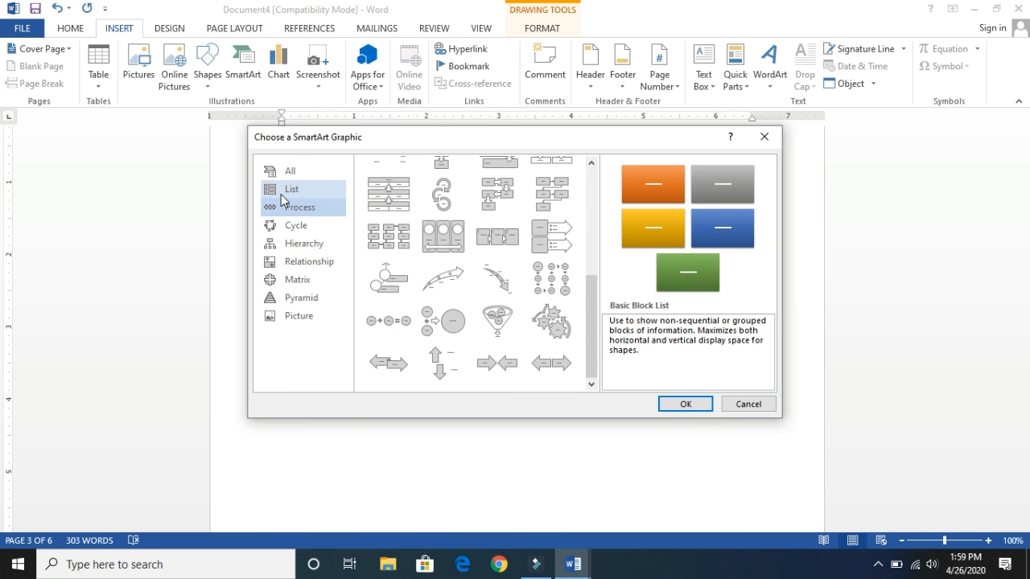
drag(590, 223, 588, 177)
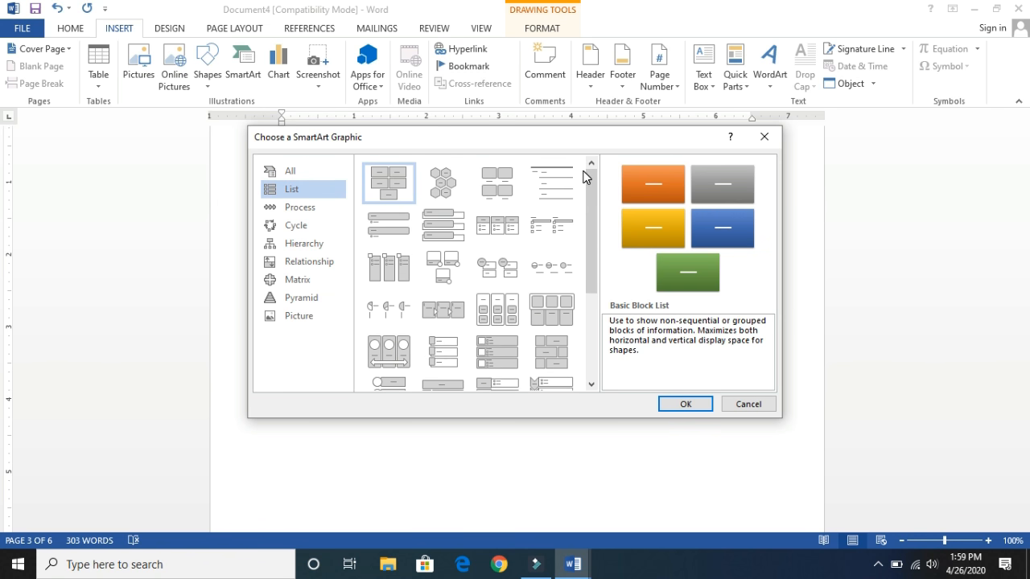
click(290, 210)
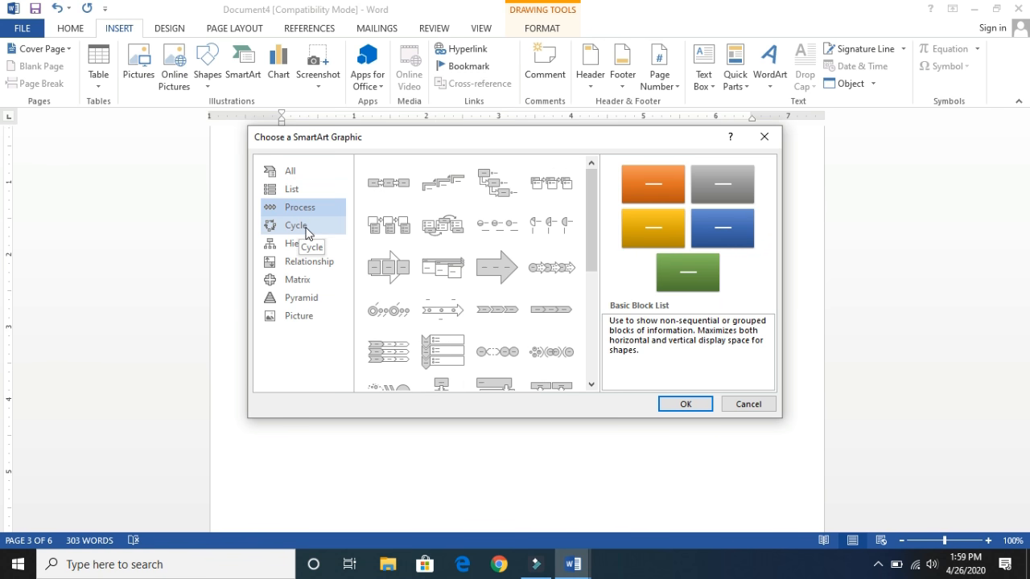
click(306, 229)
click(312, 249)
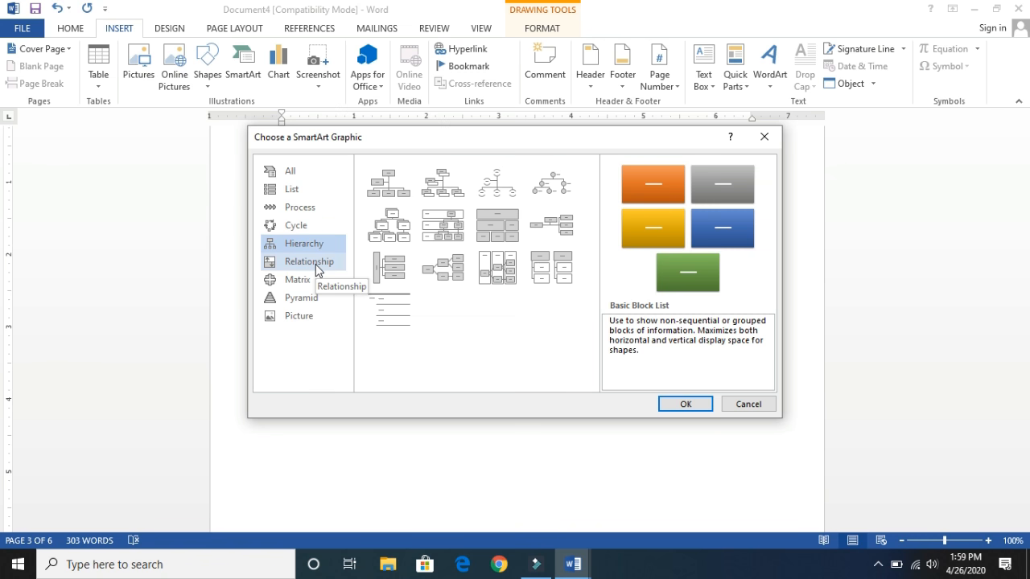
click(316, 265)
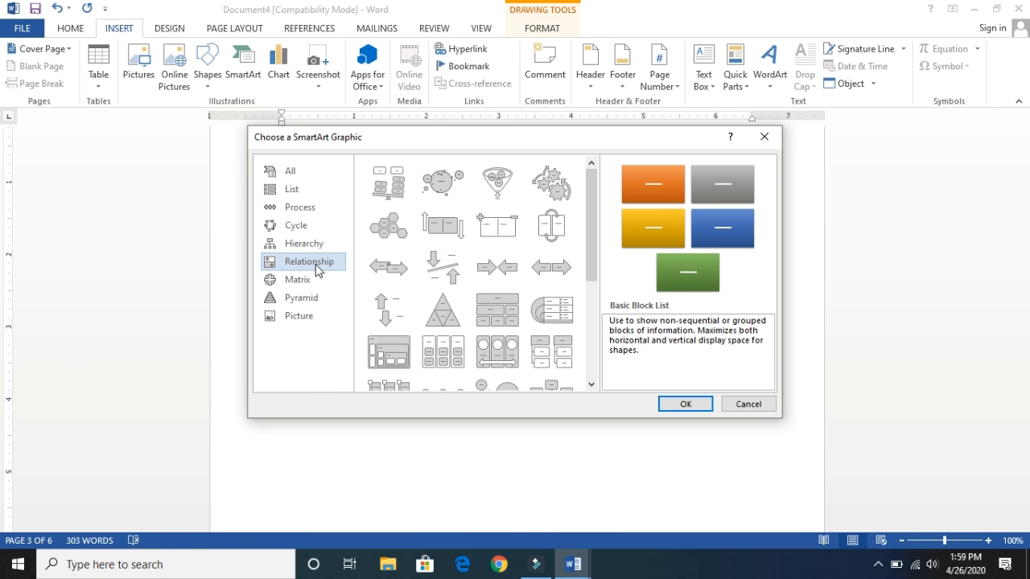
click(310, 283)
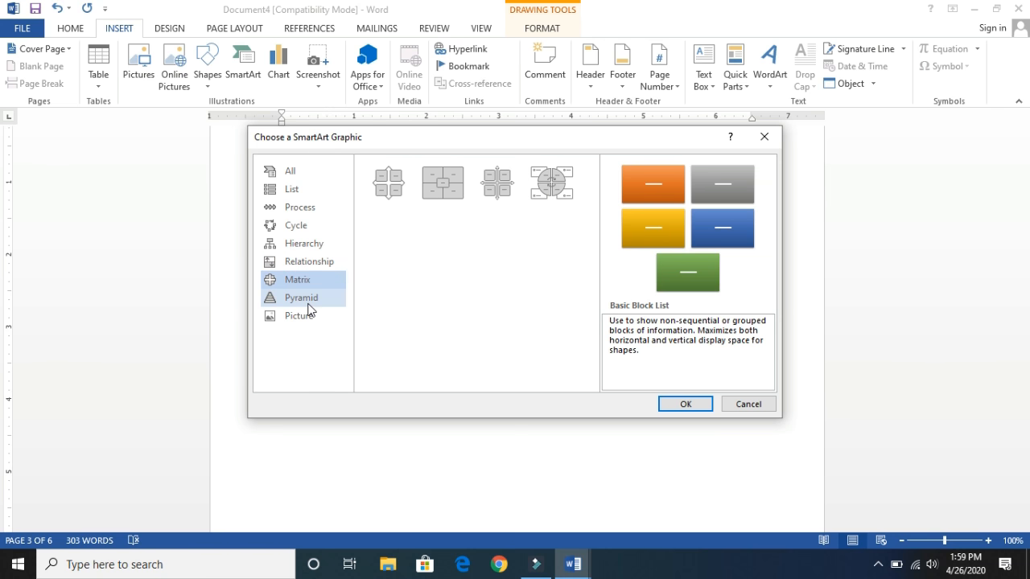
click(309, 306)
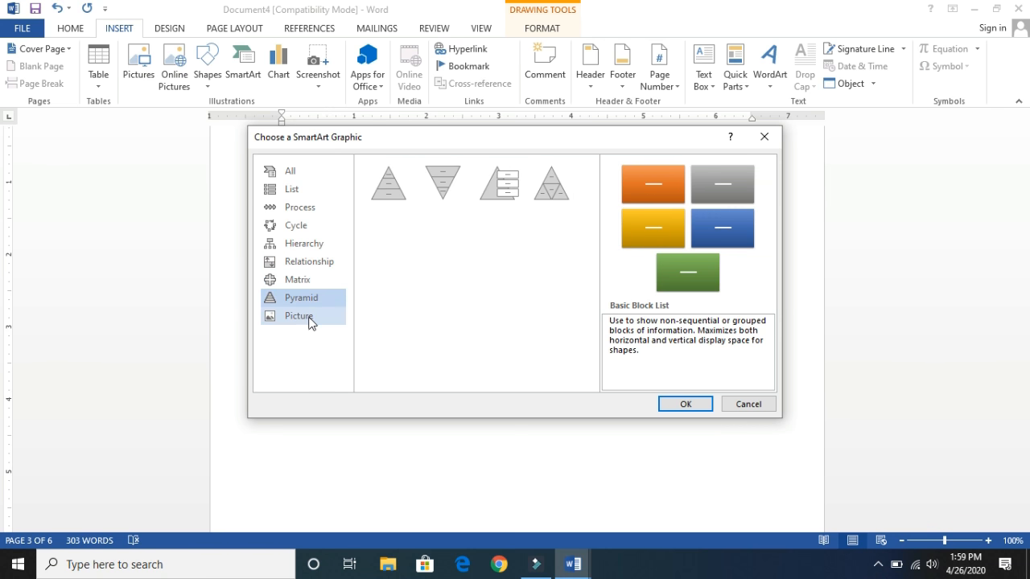
click(310, 320)
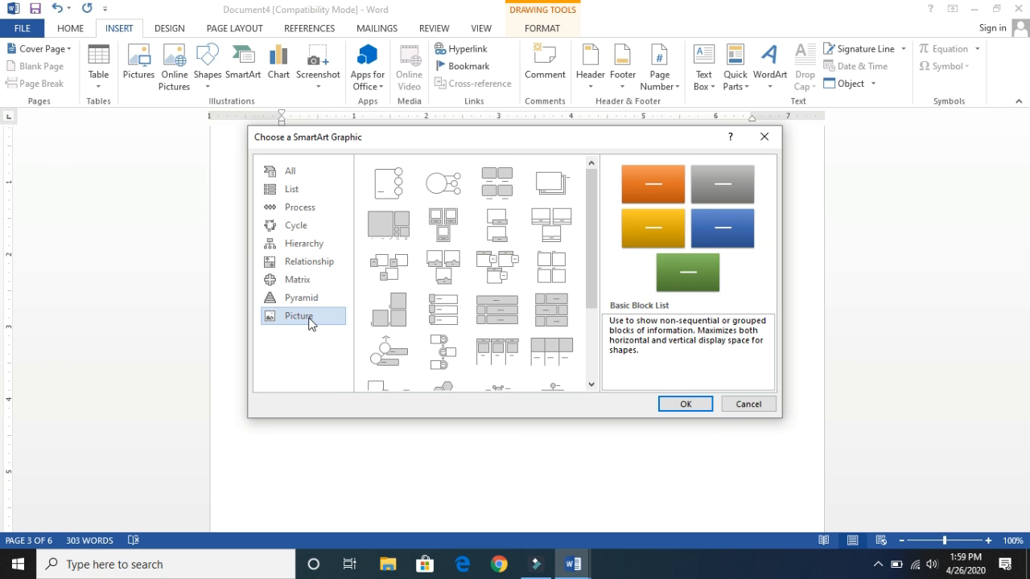
- Insert a Basic Pyramid SmartArt graphic and enter "Princippal" as the text of its uppermost level
click(305, 299)
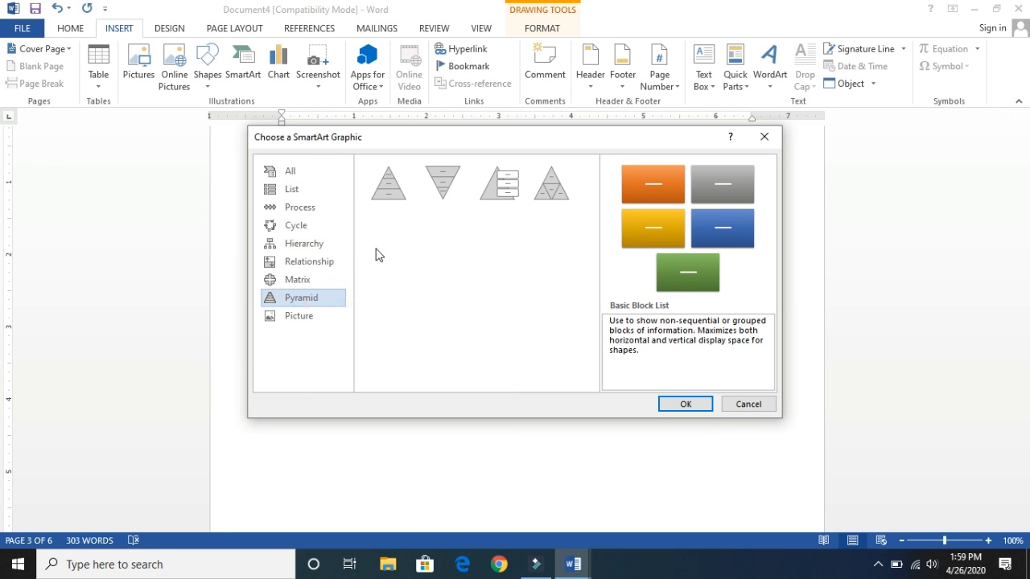
double_click(392, 195)
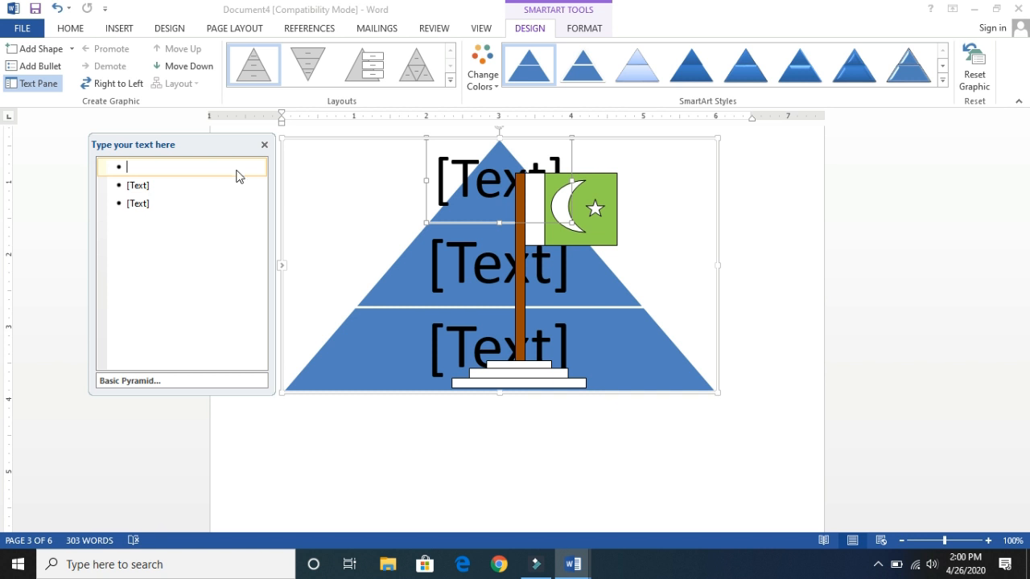
text(Pri)
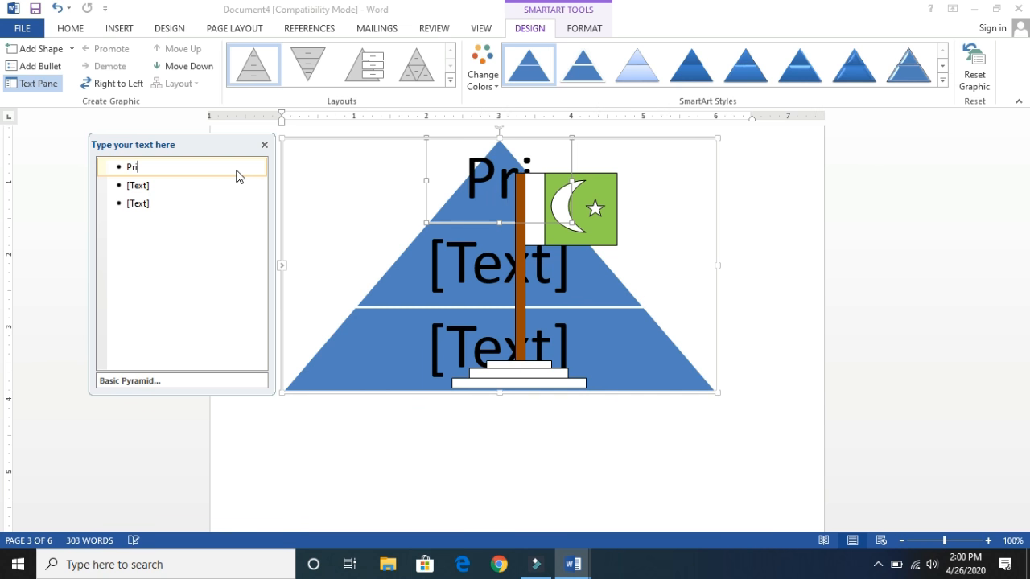
text(ncip)
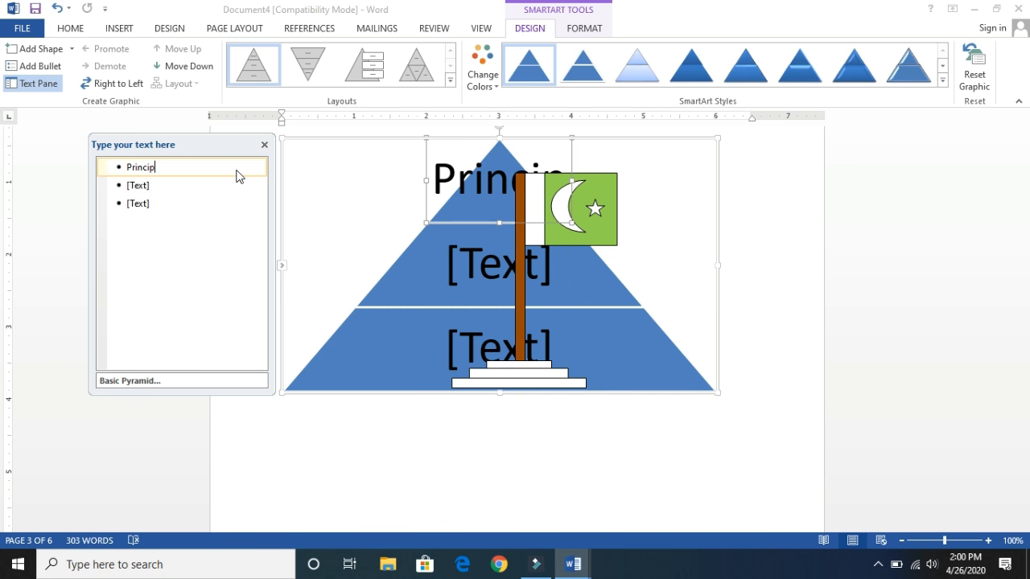
text(pal)
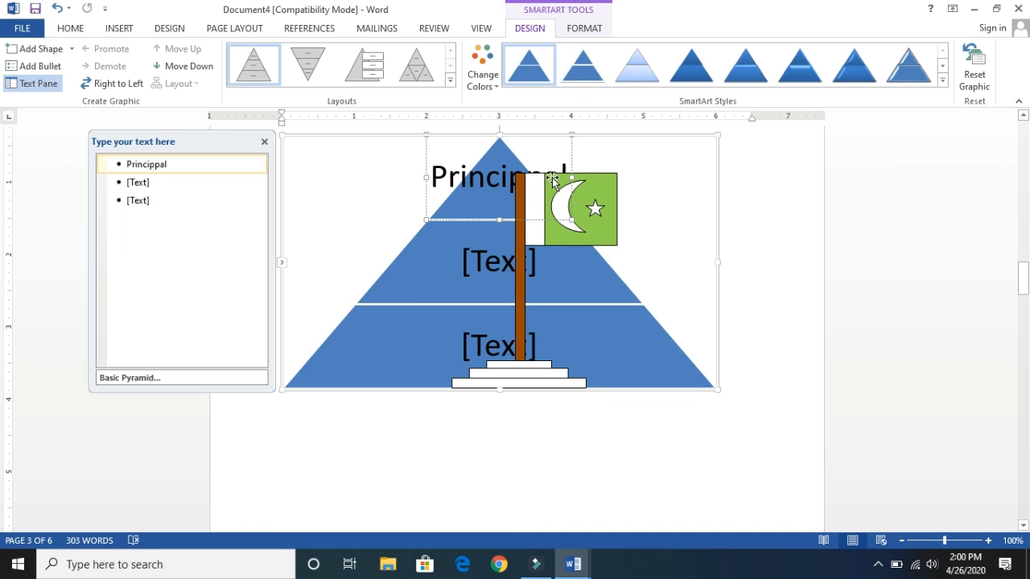
- Undo the pyramid text, the pyramid graphic and the lowest base rectangle
click(708, 228)
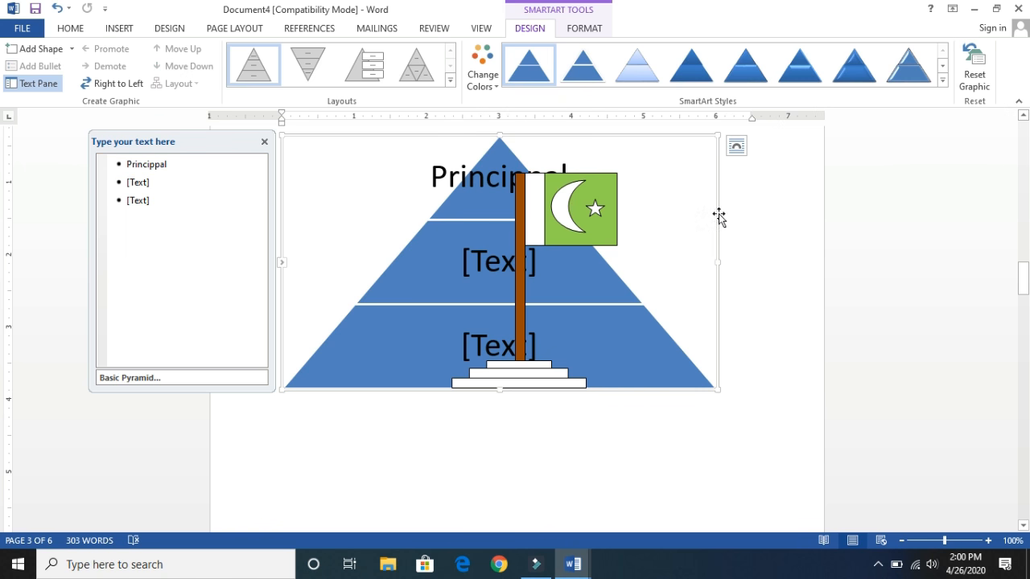
click(683, 432)
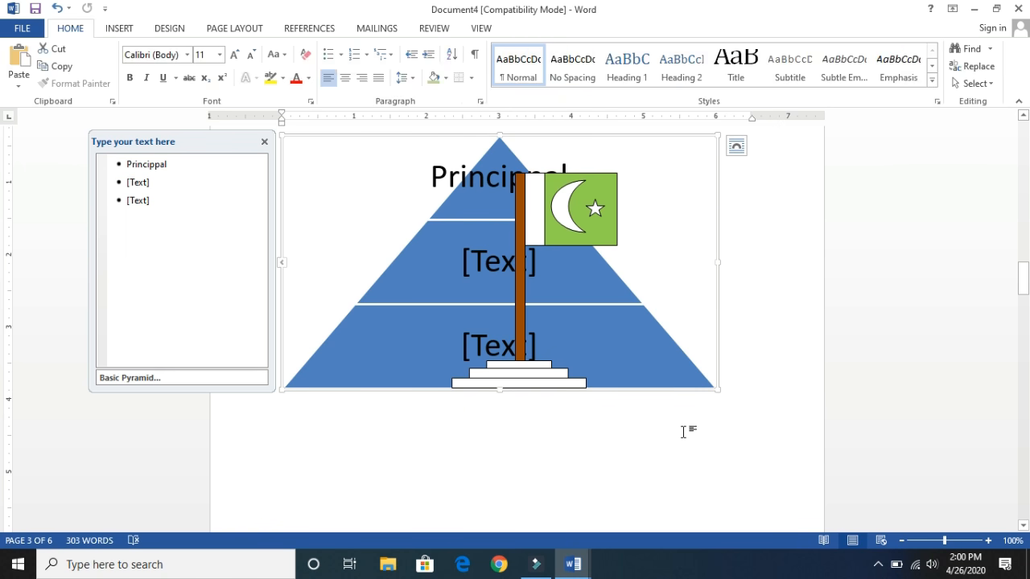
click(595, 216)
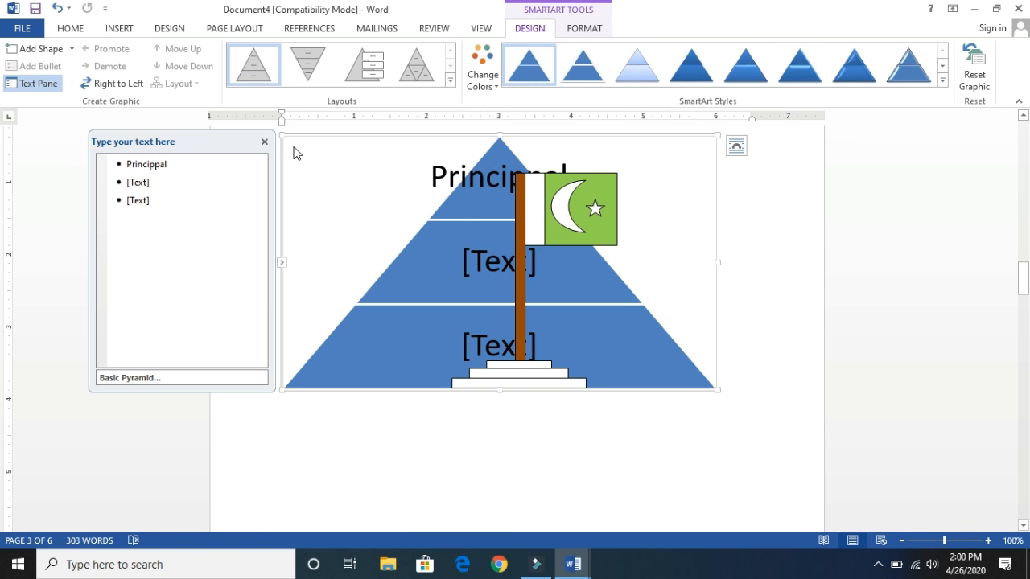
key(ctrl+z)
key(ctrl+z)
key(ctrl+z)
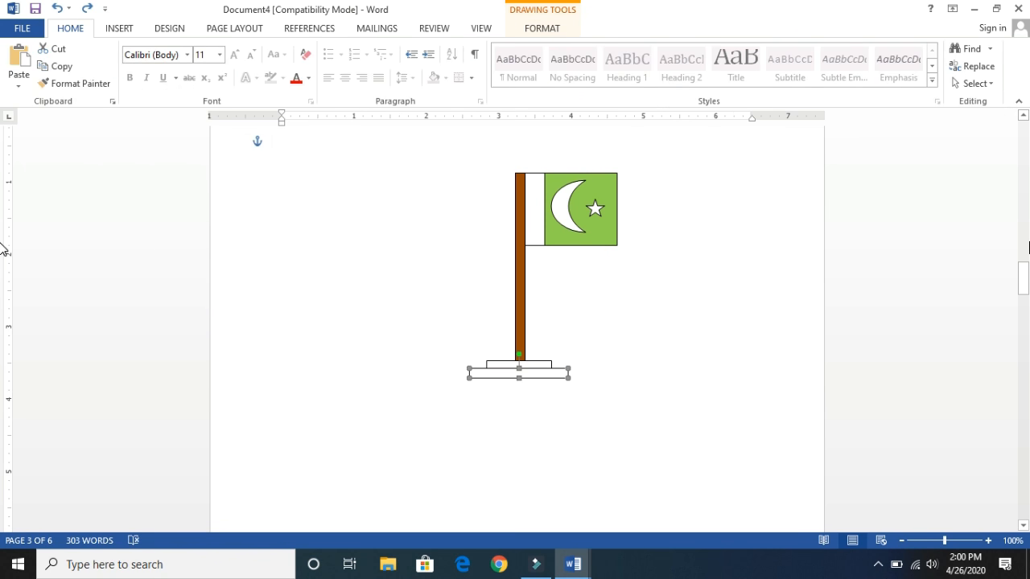
- Place the insertion point on the blank page 4
drag(1024, 278, 1024, 336)
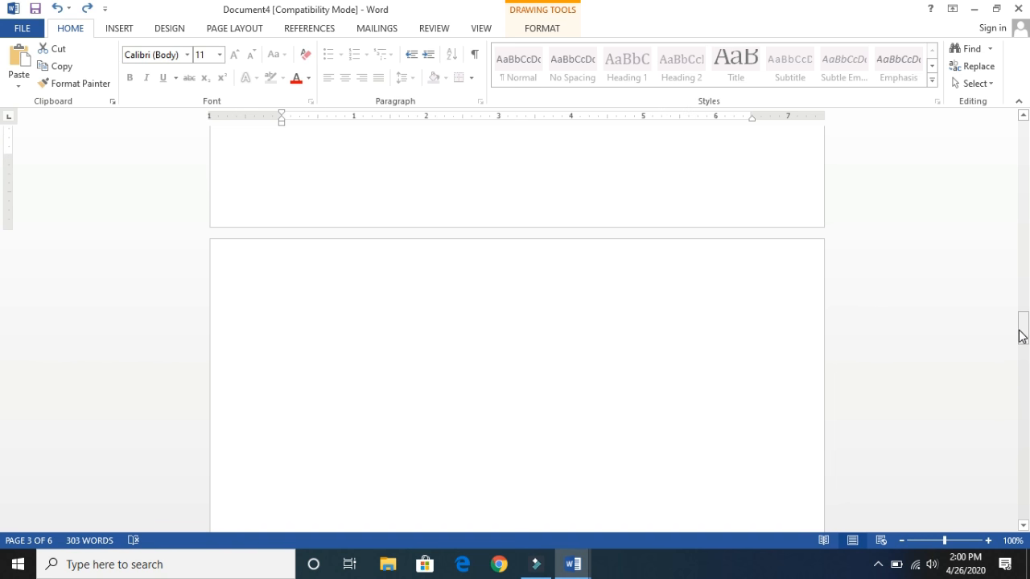
click(577, 263)
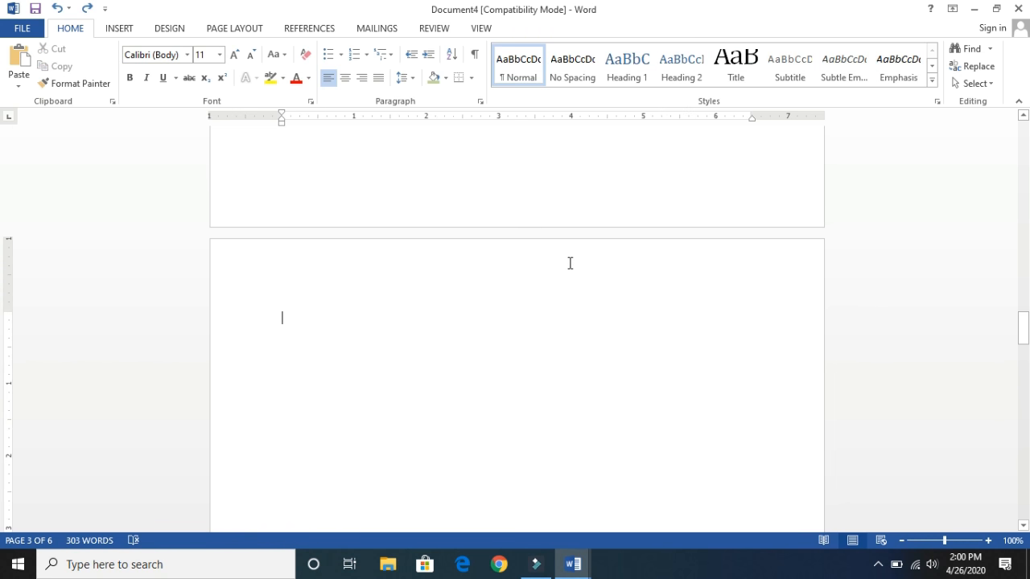
- Insert a Basic Pyramid SmartArt graphic on page 4 and enter "Principal" as the text of its uppermost level
click(117, 30)
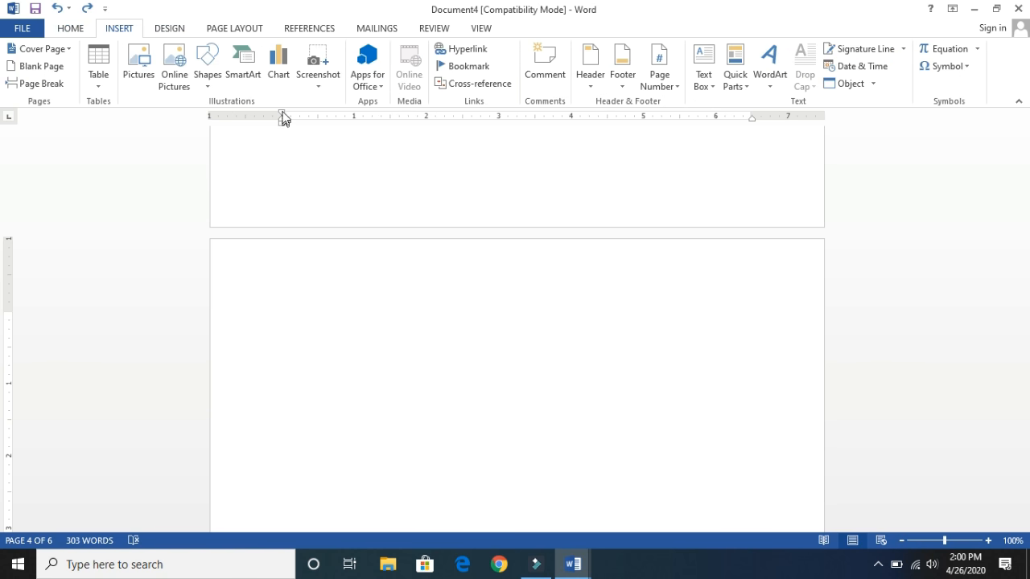
click(240, 83)
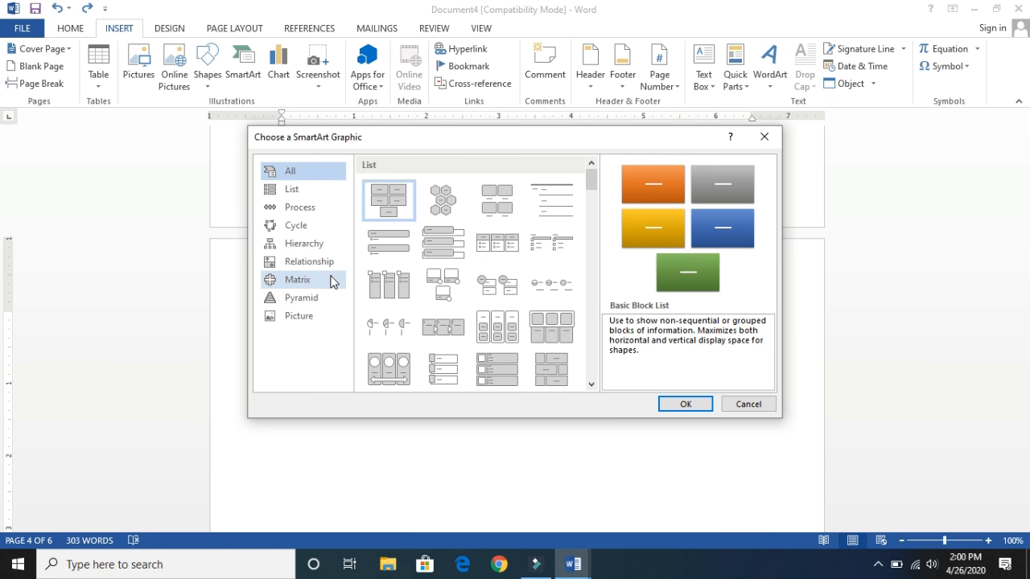
click(324, 296)
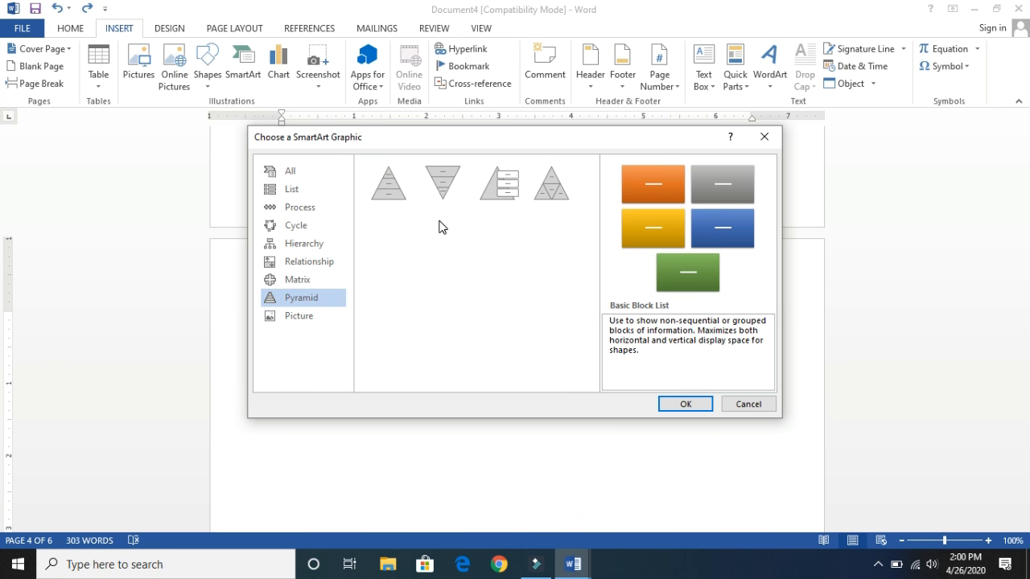
double_click(394, 187)
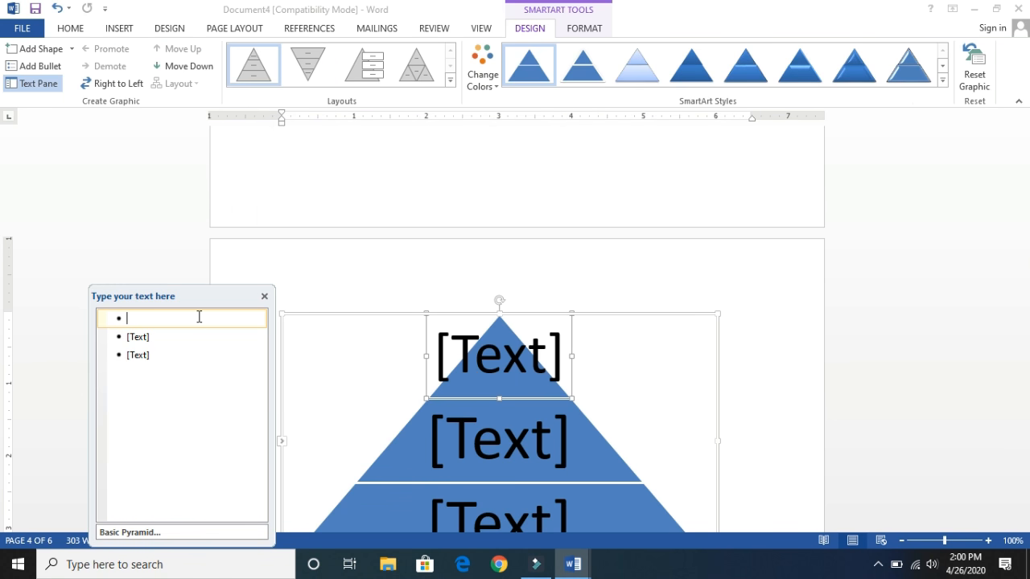
text(Pr)
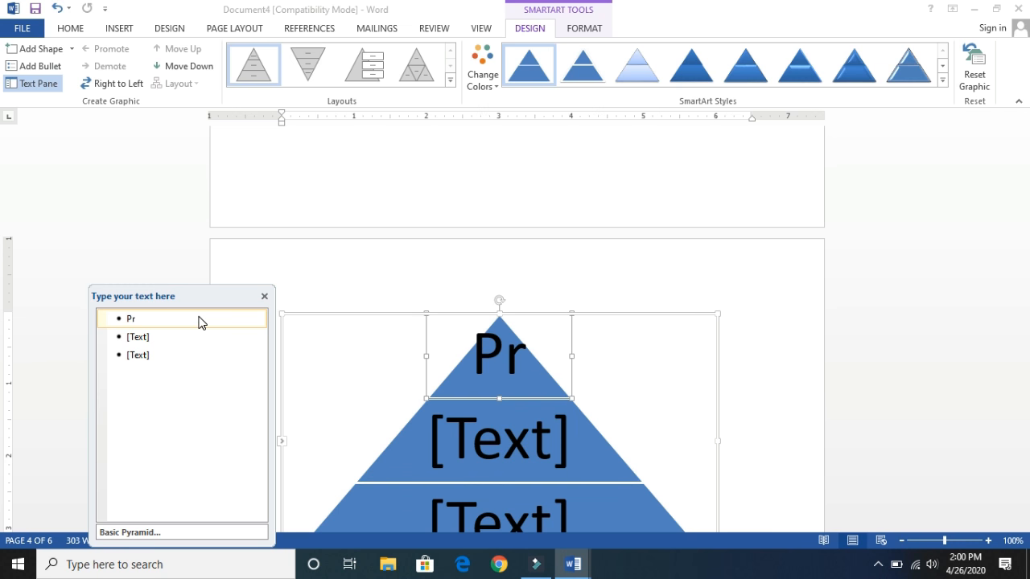
text(incipa)
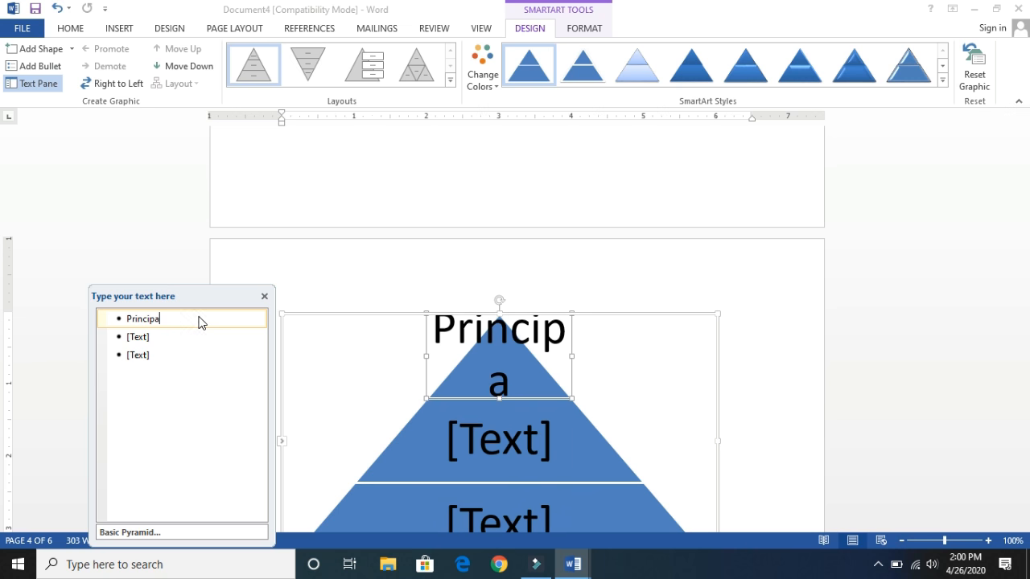
text(l)
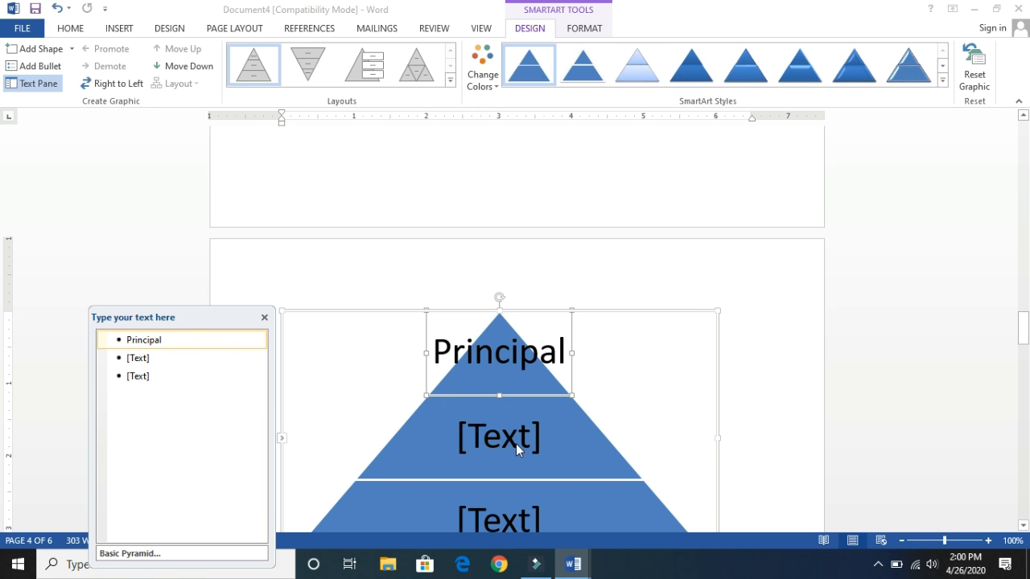
- Enter "Section Heads" as the text of the pyramid's middle level
click(161, 357)
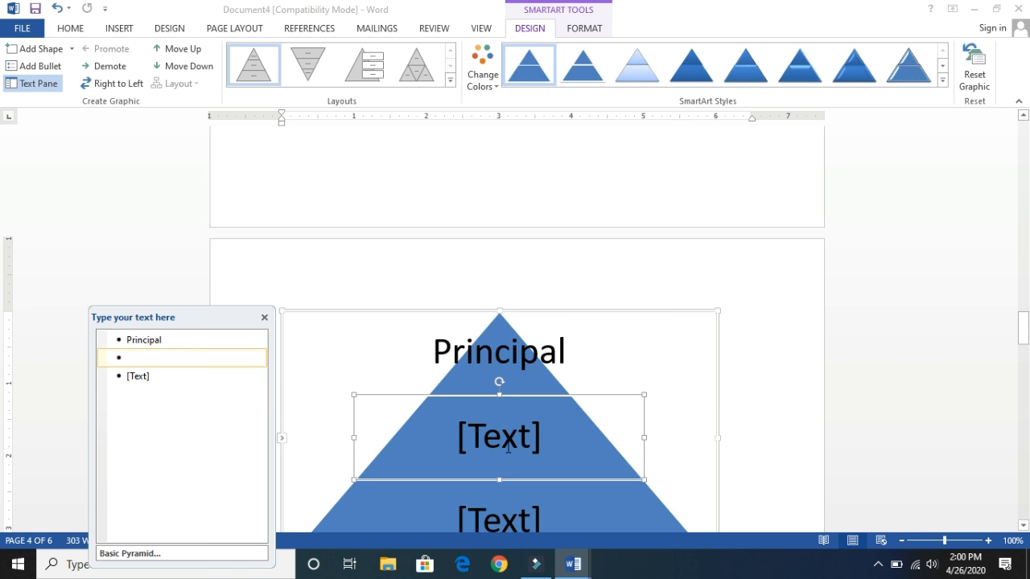
click(507, 448)
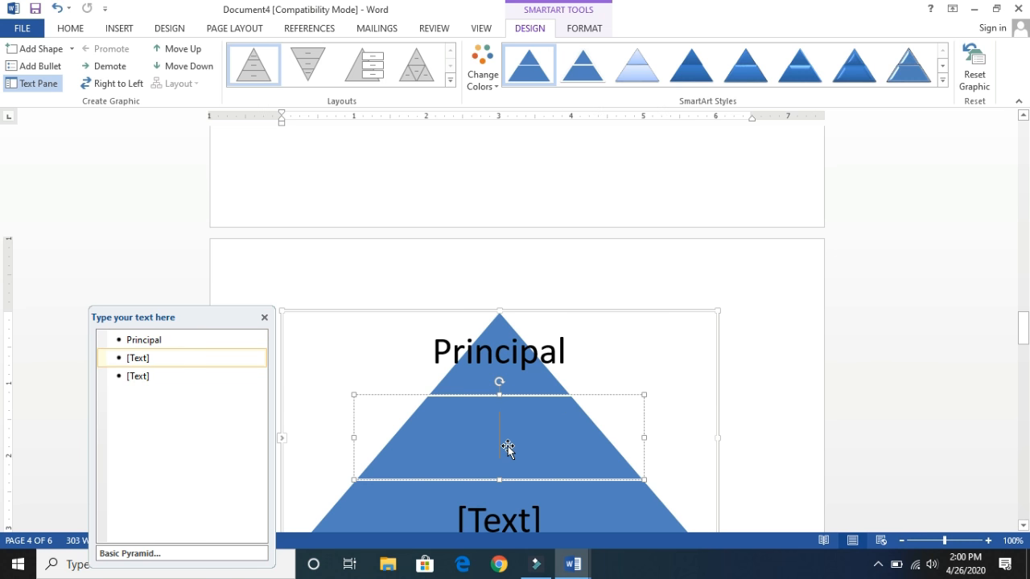
text(Sectio)
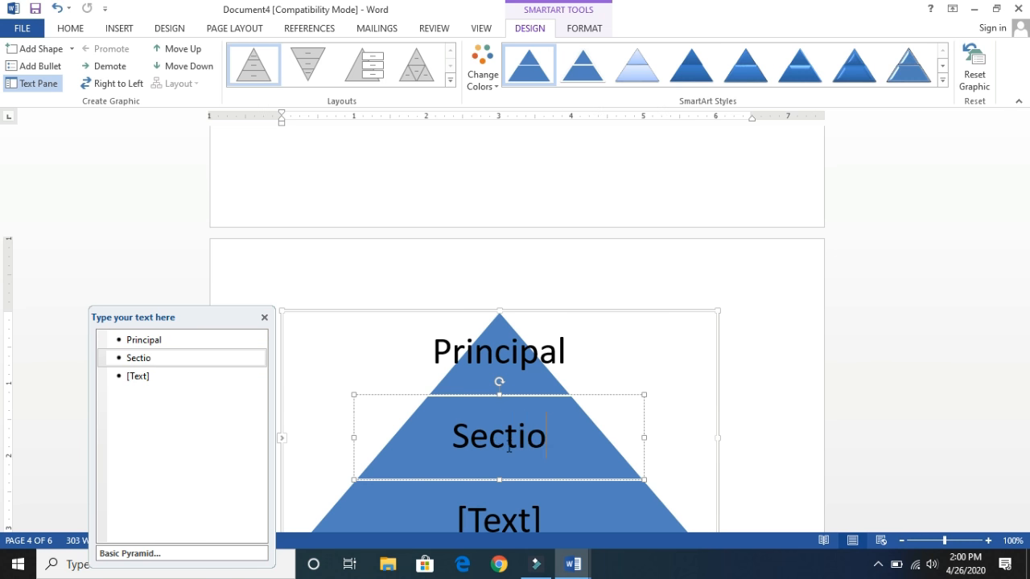
text(na)
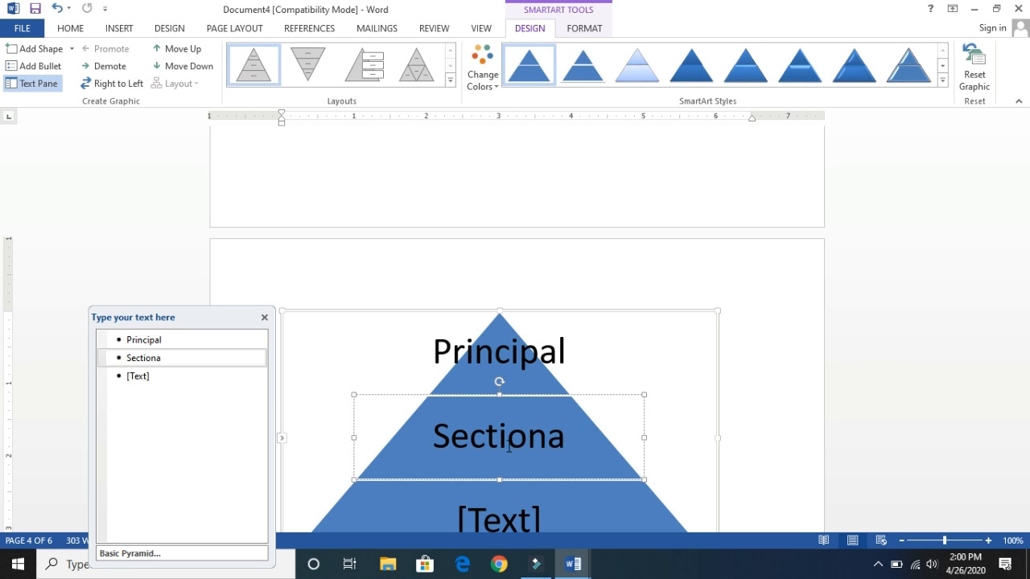
key(BackSpace)
text(Heads)
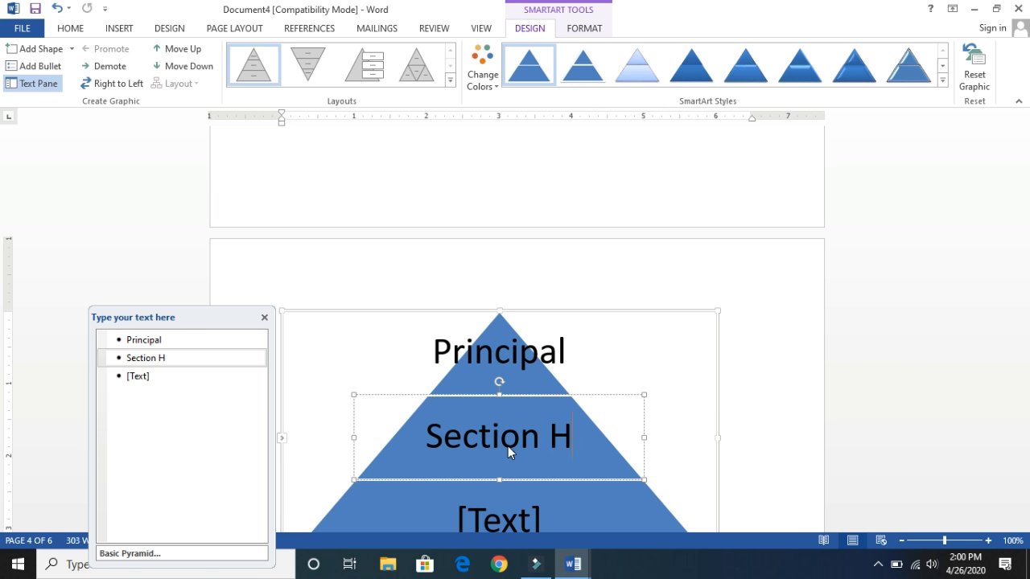
- Enter "Teachers" as the text of the pyramid's lowest level
click(517, 509)
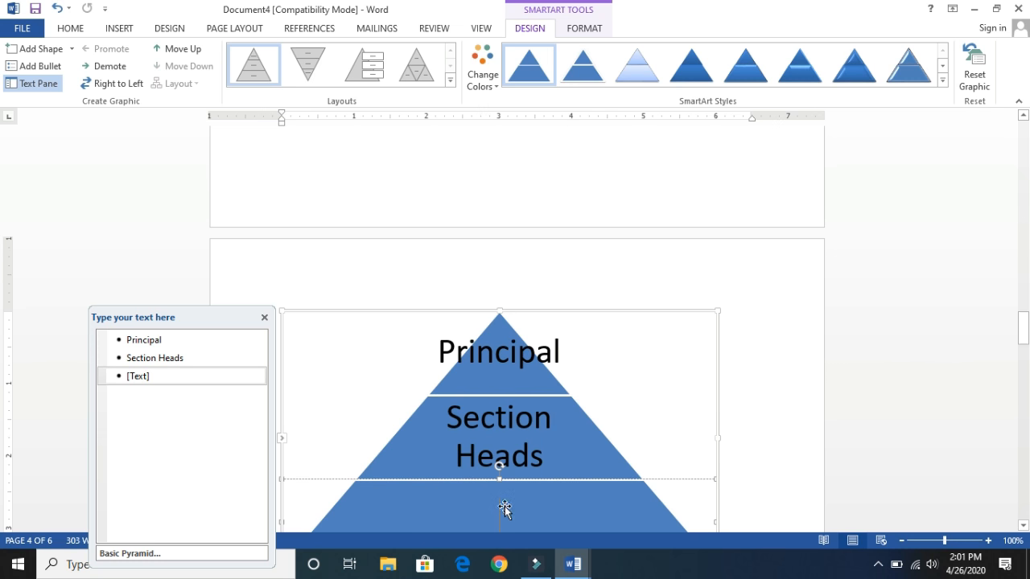
click(174, 377)
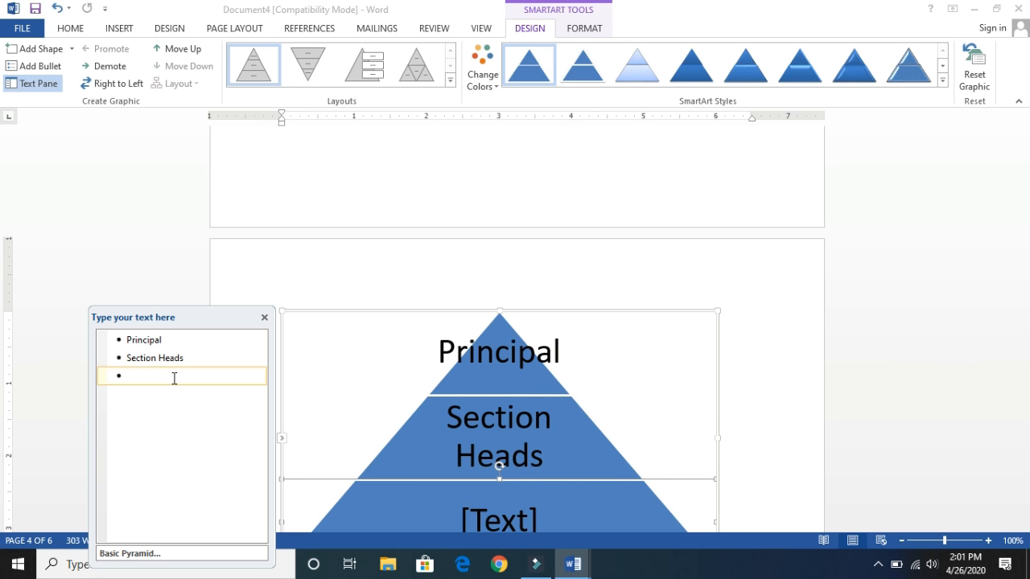
text(Teac)
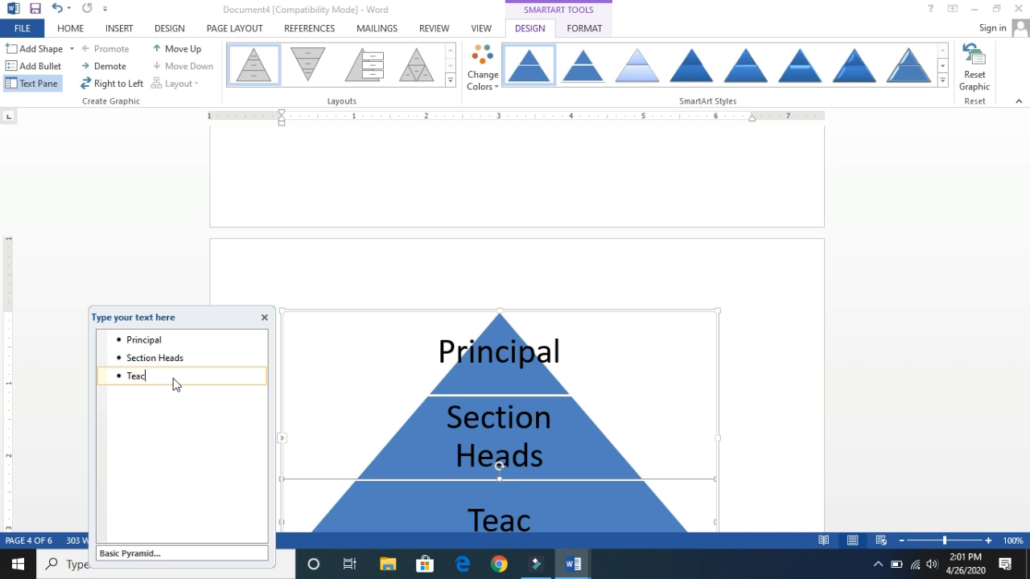
text(hers)
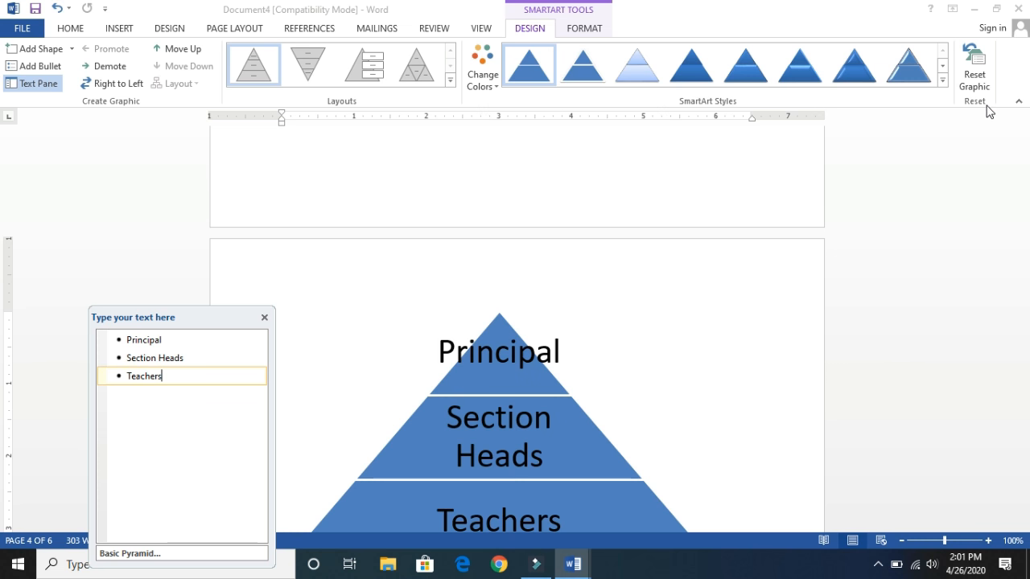
- Recolor the pyramid with the second Colorful variation and change its layout to Pyramid List
click(477, 92)
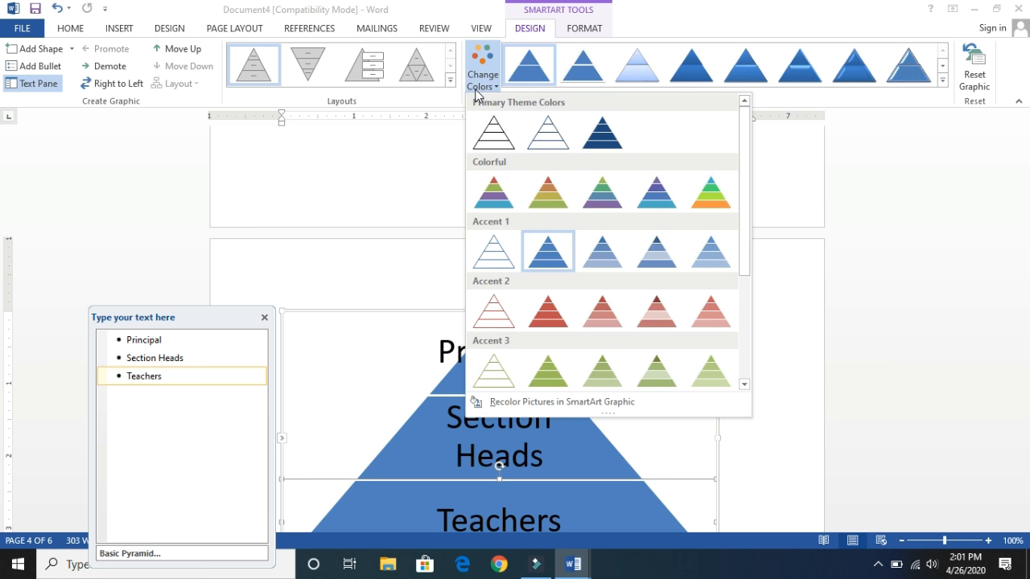
click(556, 192)
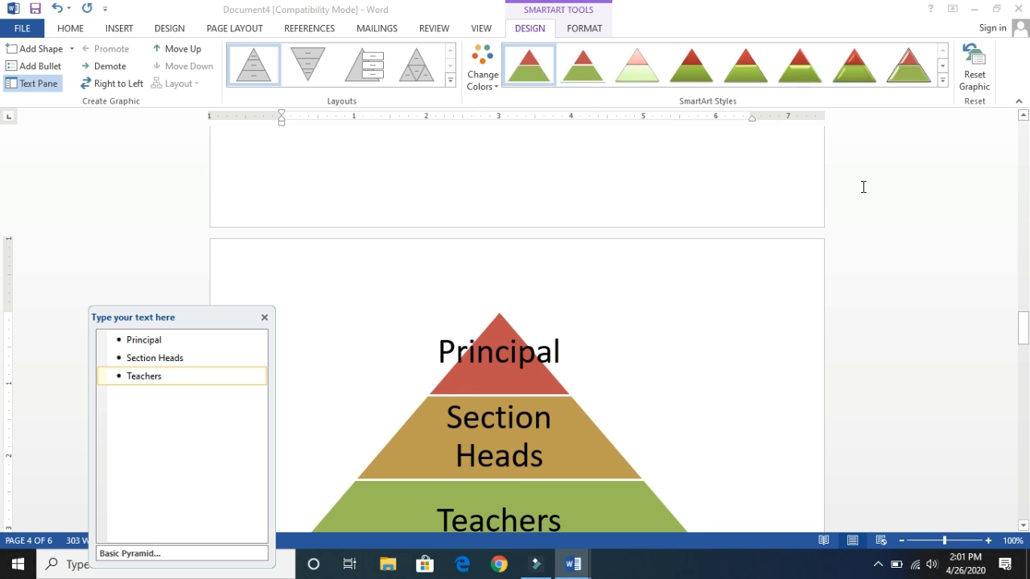
drag(1023, 324, 1024, 355)
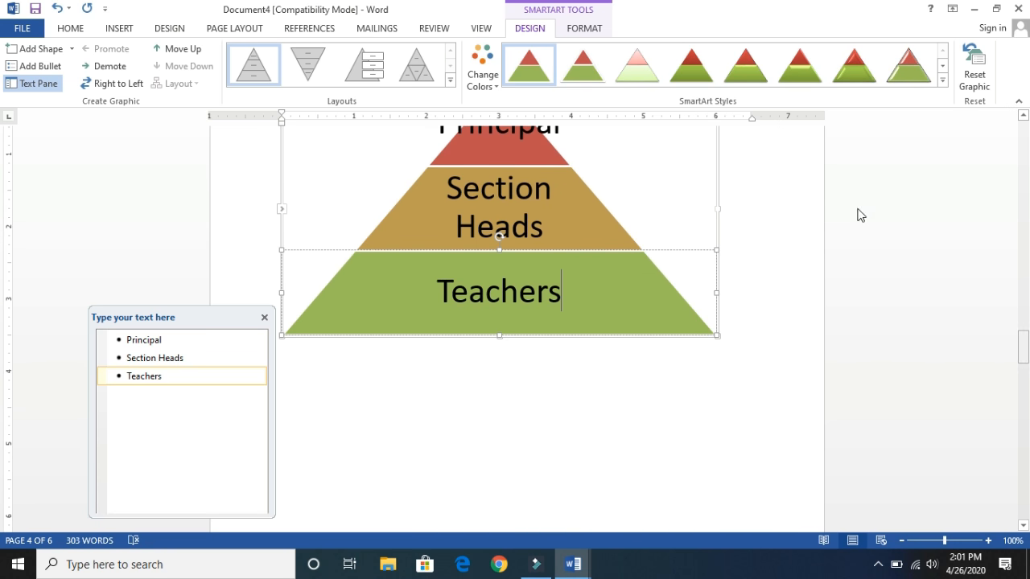
click(451, 81)
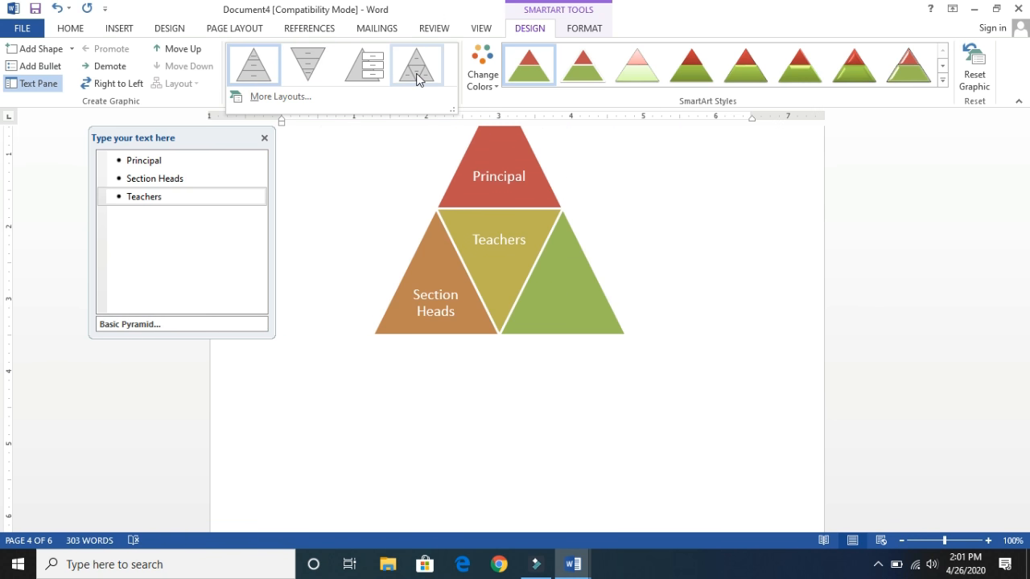
key(Escape)
click(371, 81)
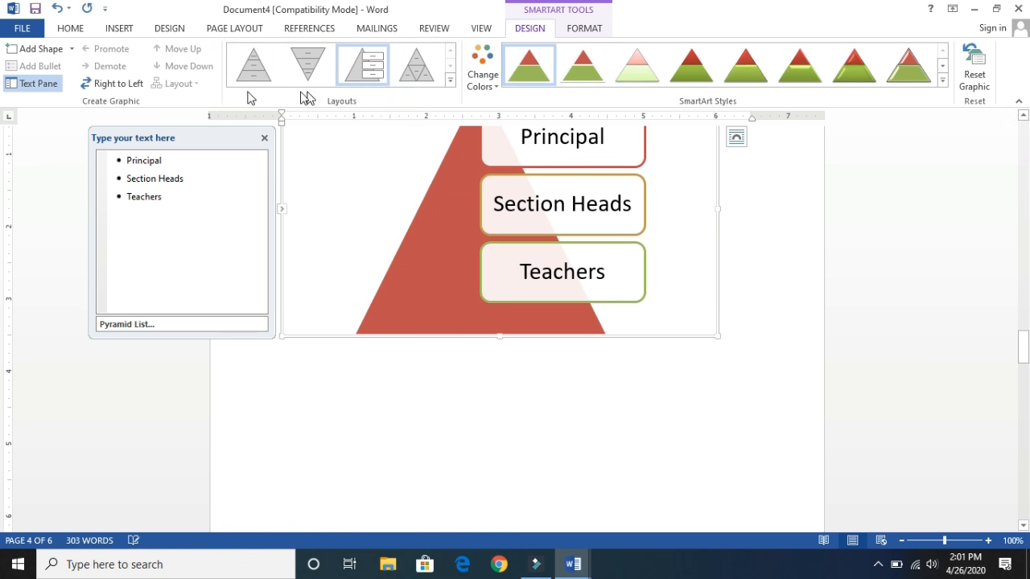
- Add and remove an empty fourth shape in the Pyramid List, and change the last entry to "Teacher"
click(40, 48)
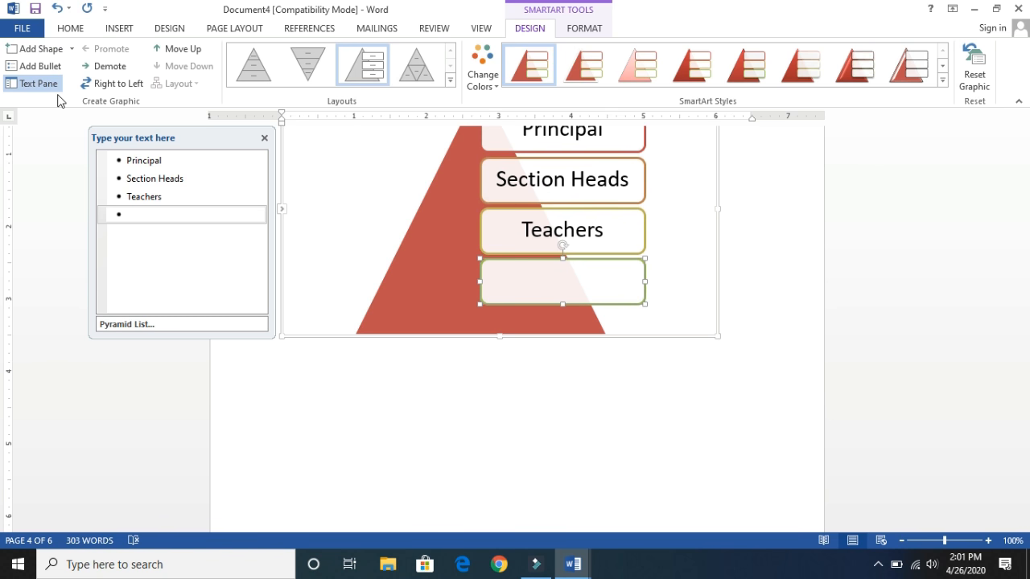
click(222, 214)
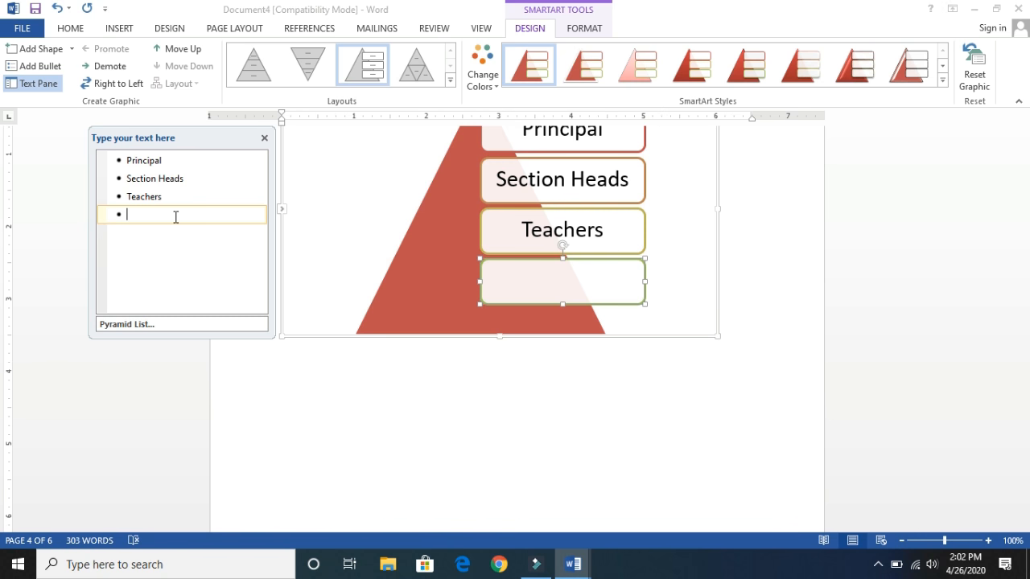
key(BackSpace)
key(BackSpace)
key(BackSpace)
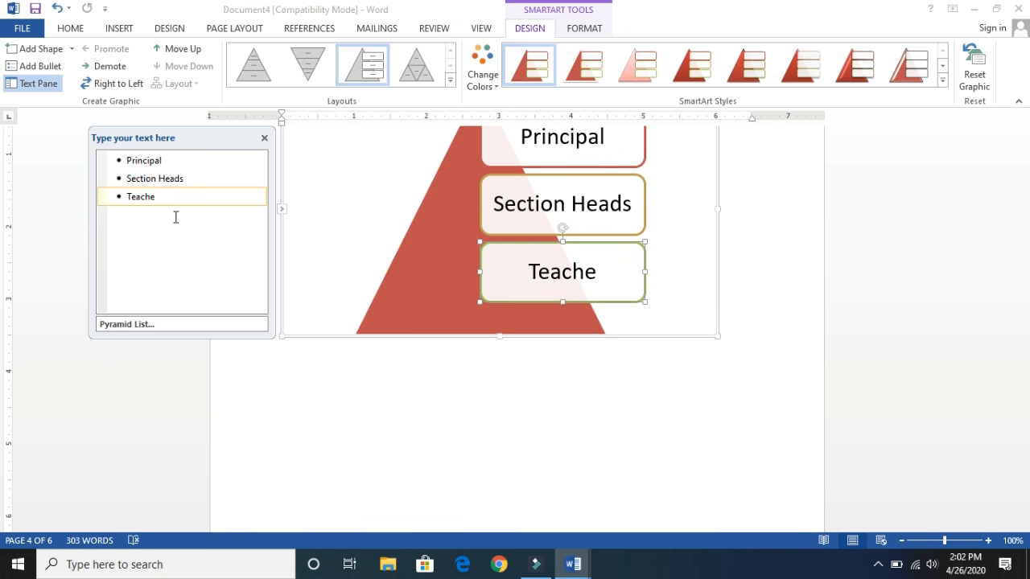
text(r)
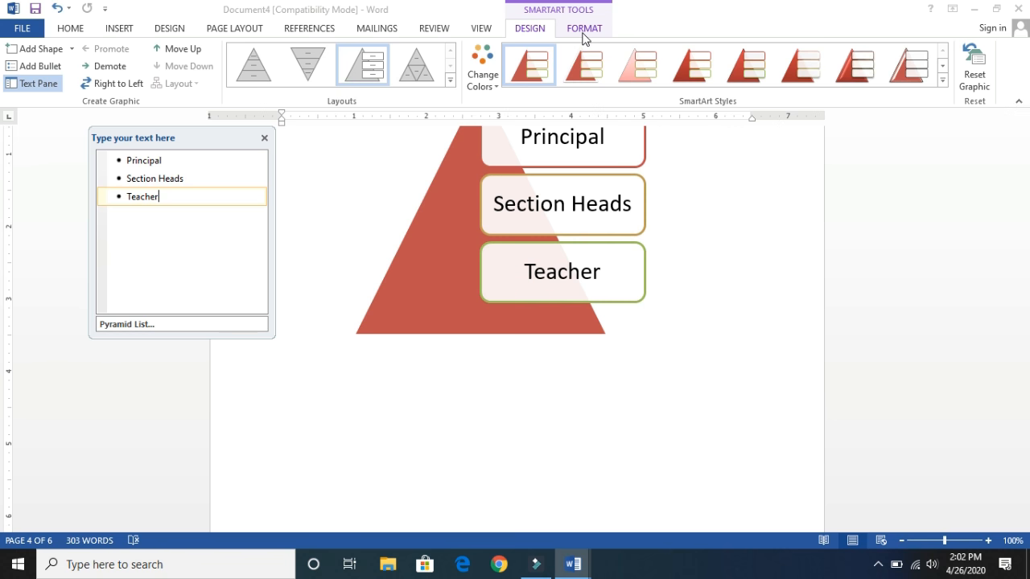
- Examine the Column, Surface and Radar chart types available for insertion, and leave without inserting a chart
click(131, 32)
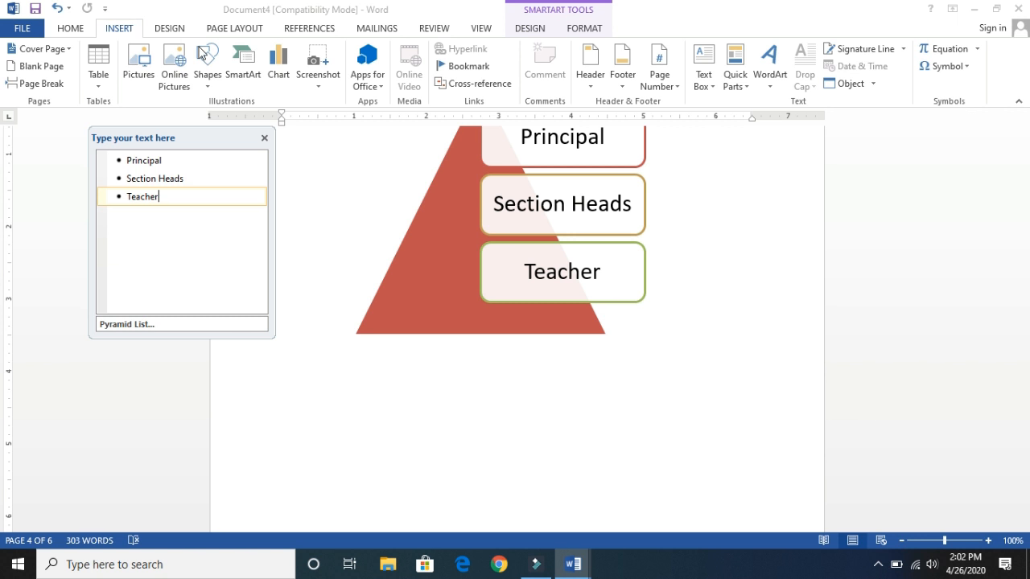
click(278, 76)
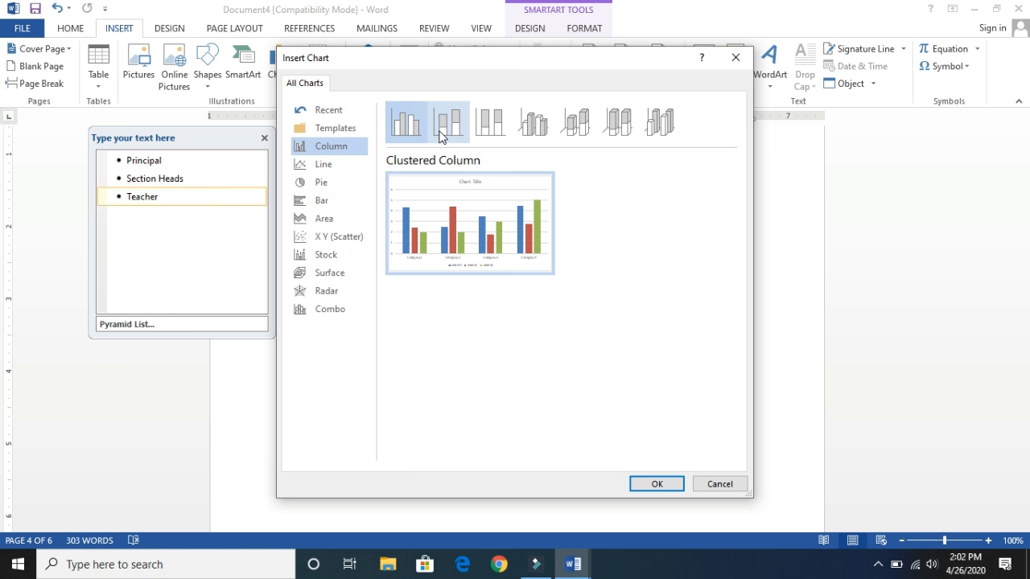
click(326, 278)
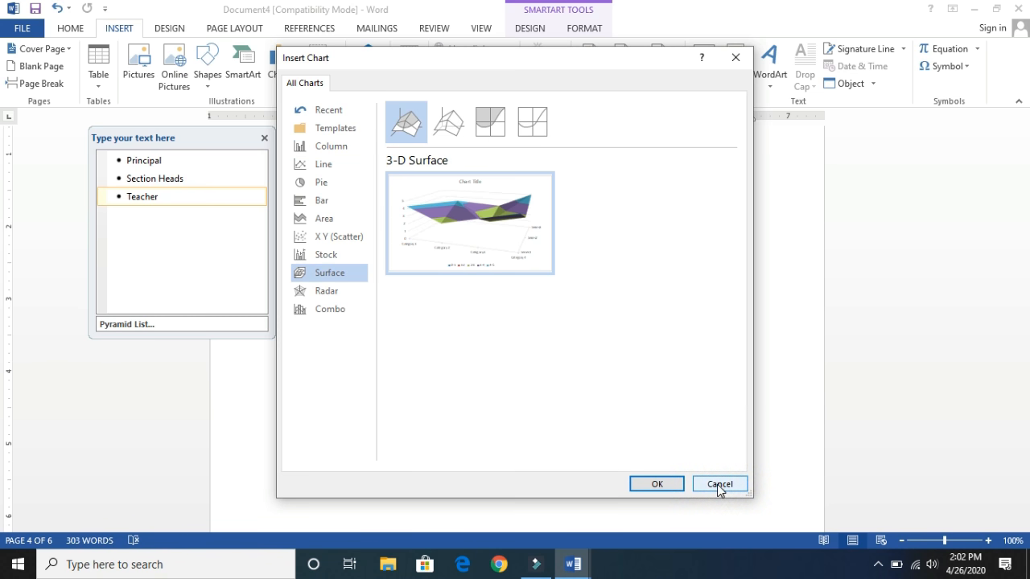
click(315, 293)
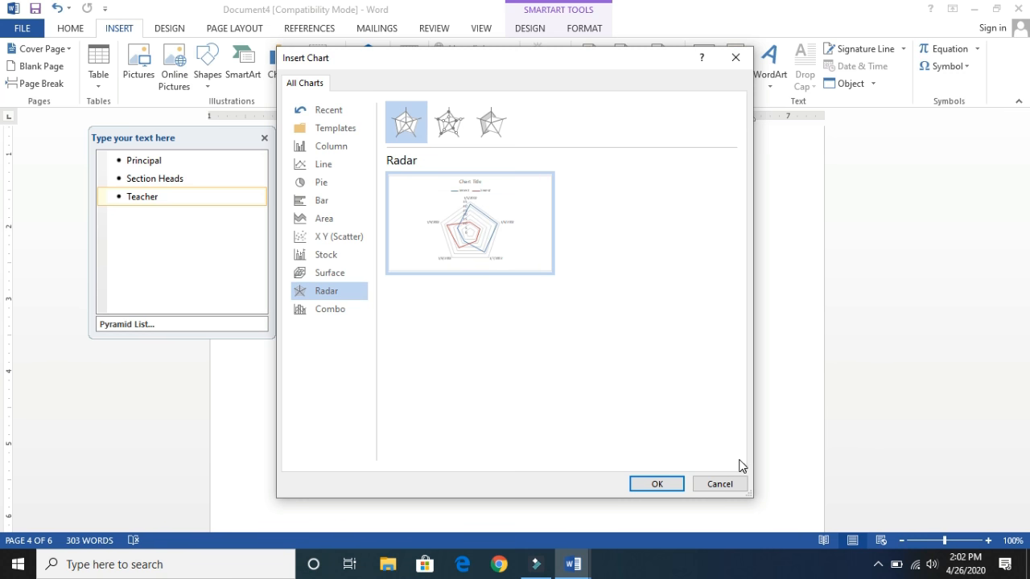
click(721, 484)
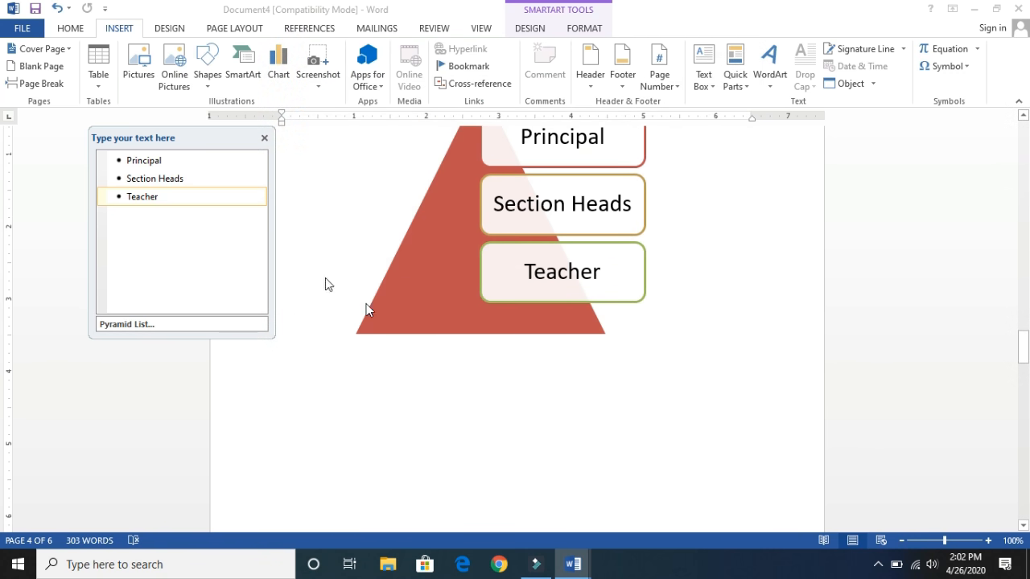